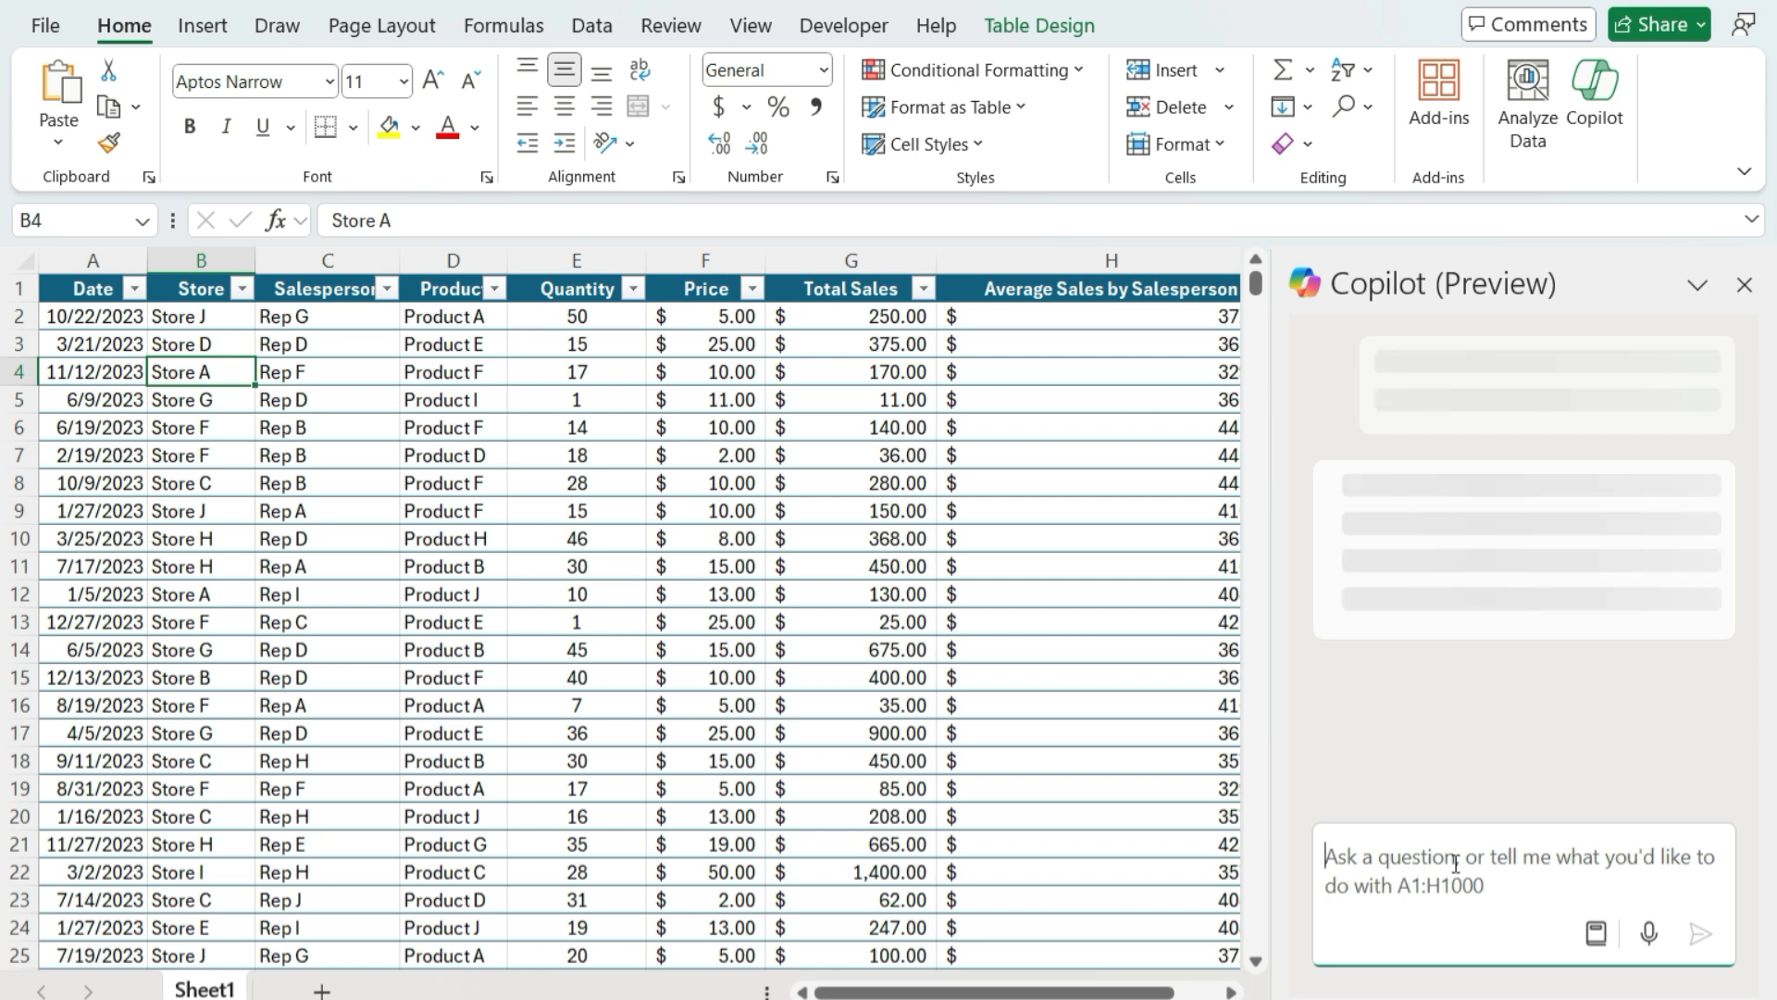
# Ask Copilot to "create a chart showing total sales by month" and add the resulting line chart to a new sheet.
pyautogui.write('create a chart showing total sales by month')
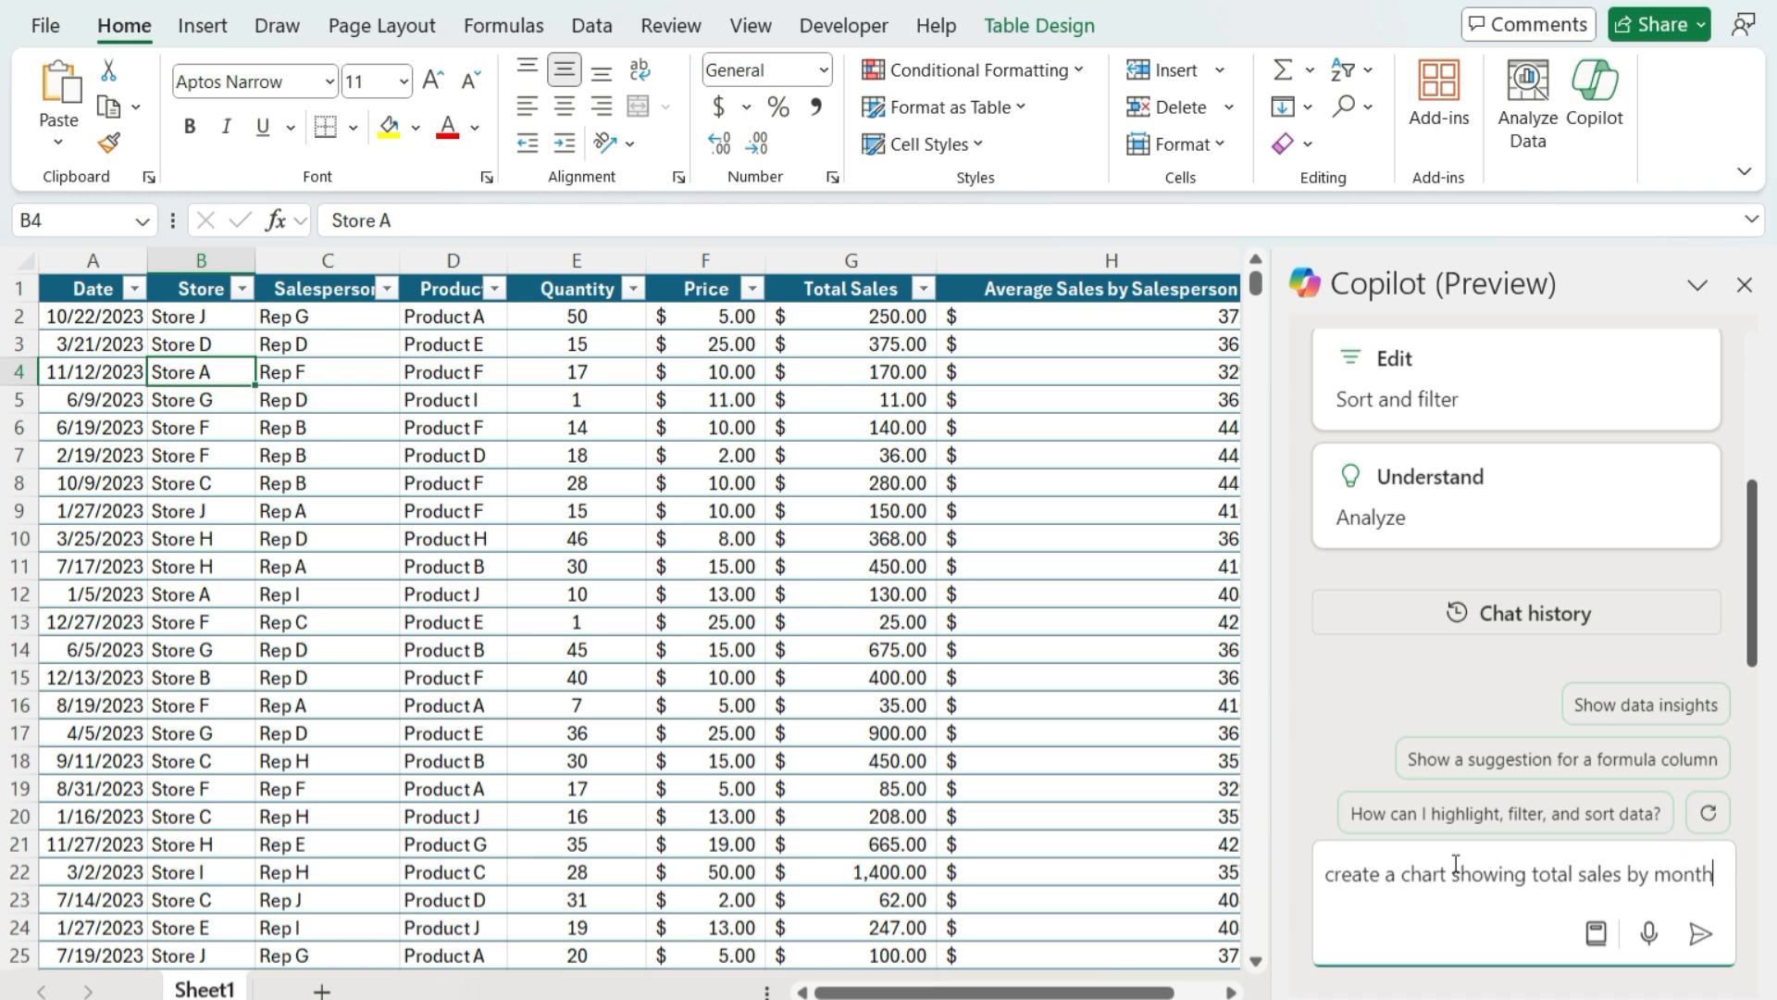
pyautogui.press('Return')
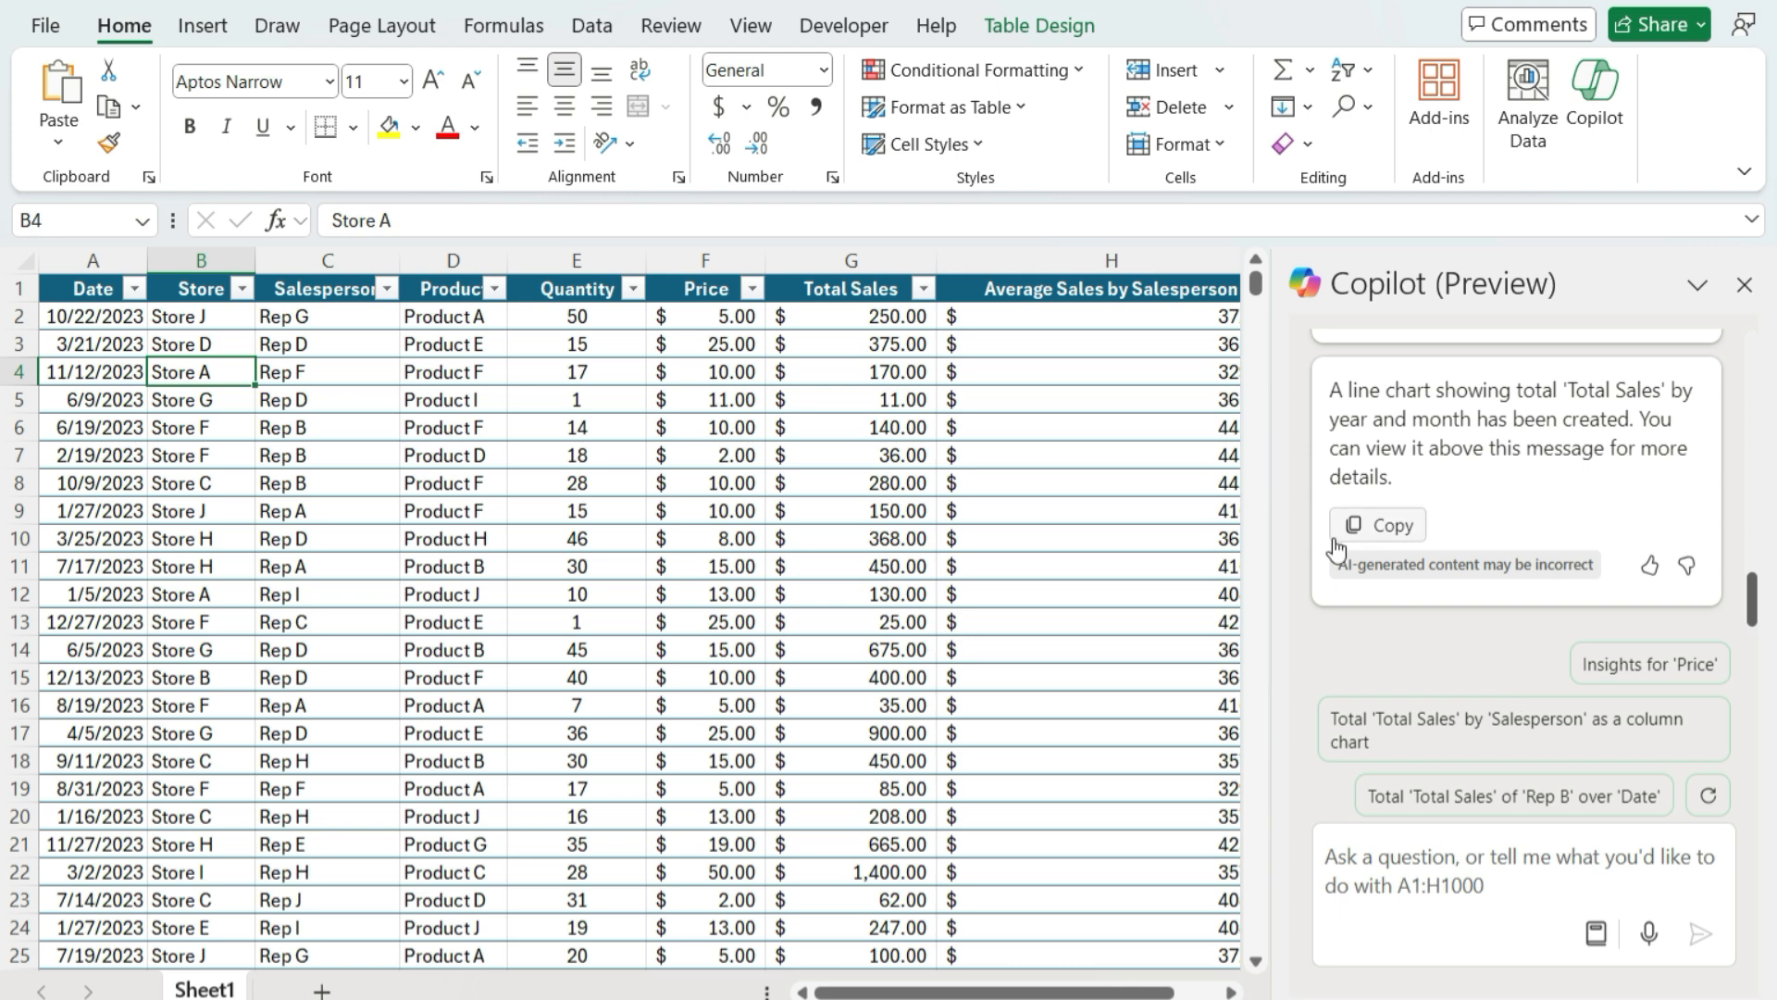
pyautogui.scroll(5, 1591, 486)
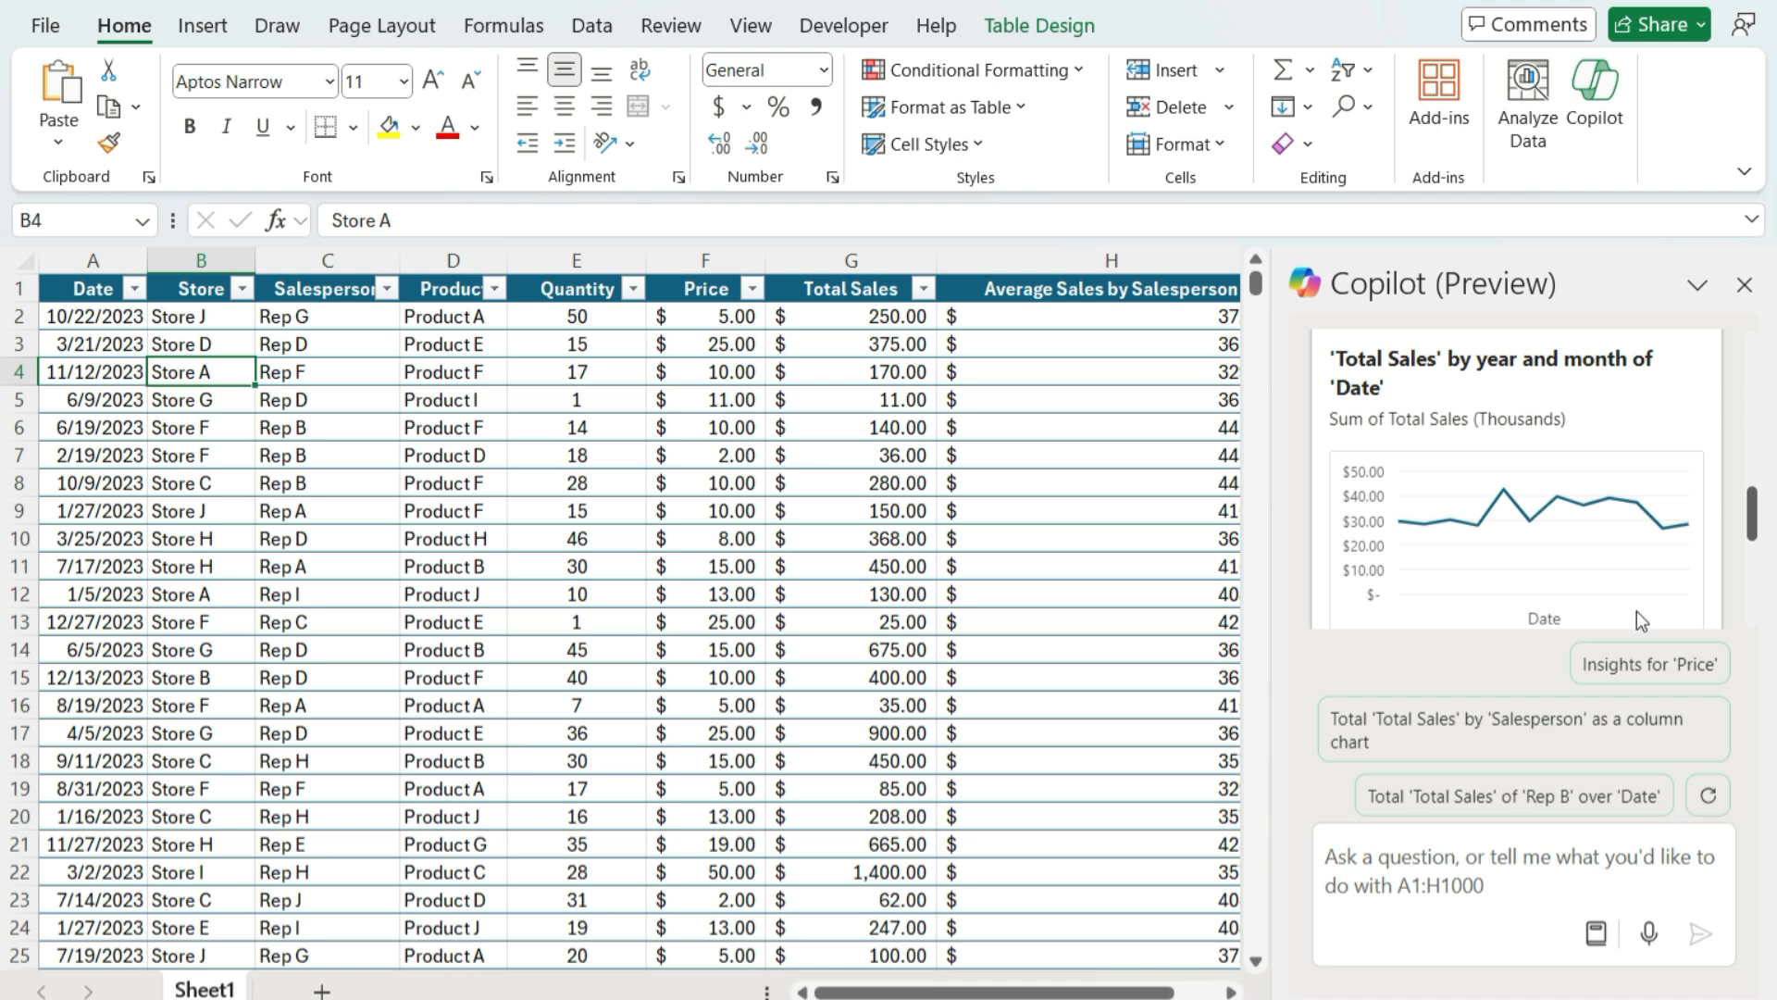
pyautogui.scroll(-2, 1518, 474)
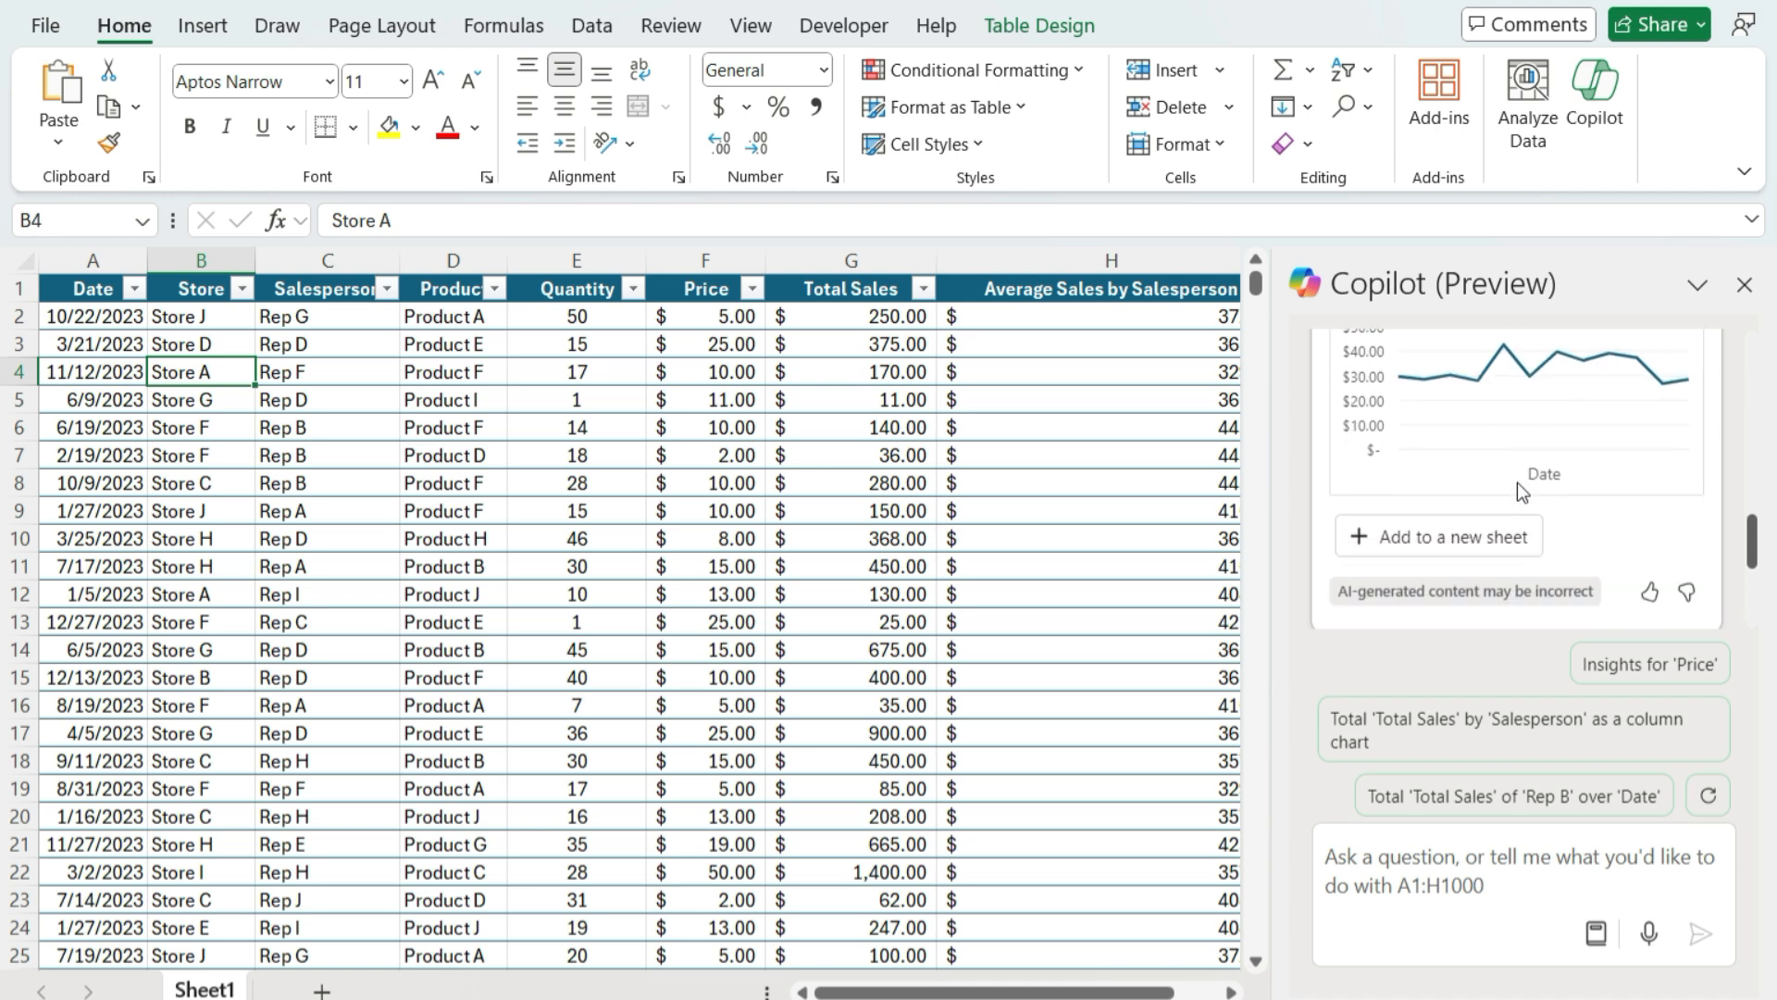
pyautogui.click(1433, 539)
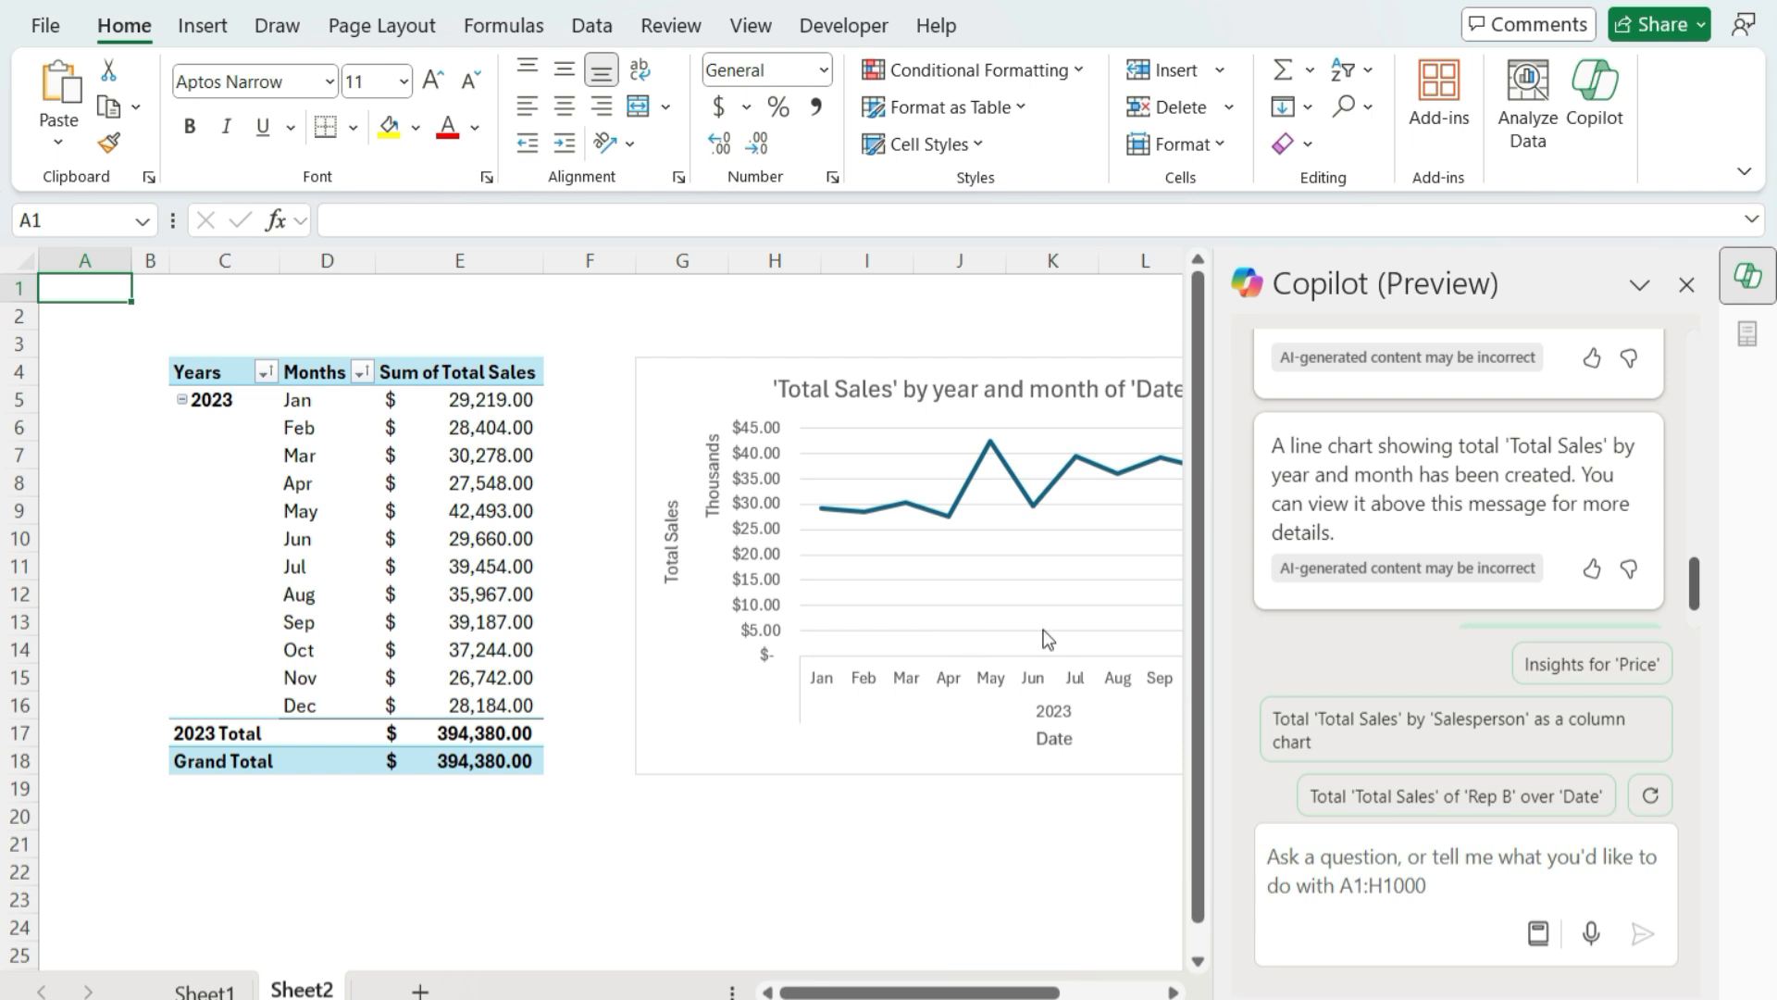
pyautogui.moveTo(864, 992); pyautogui.dragTo(913, 995)
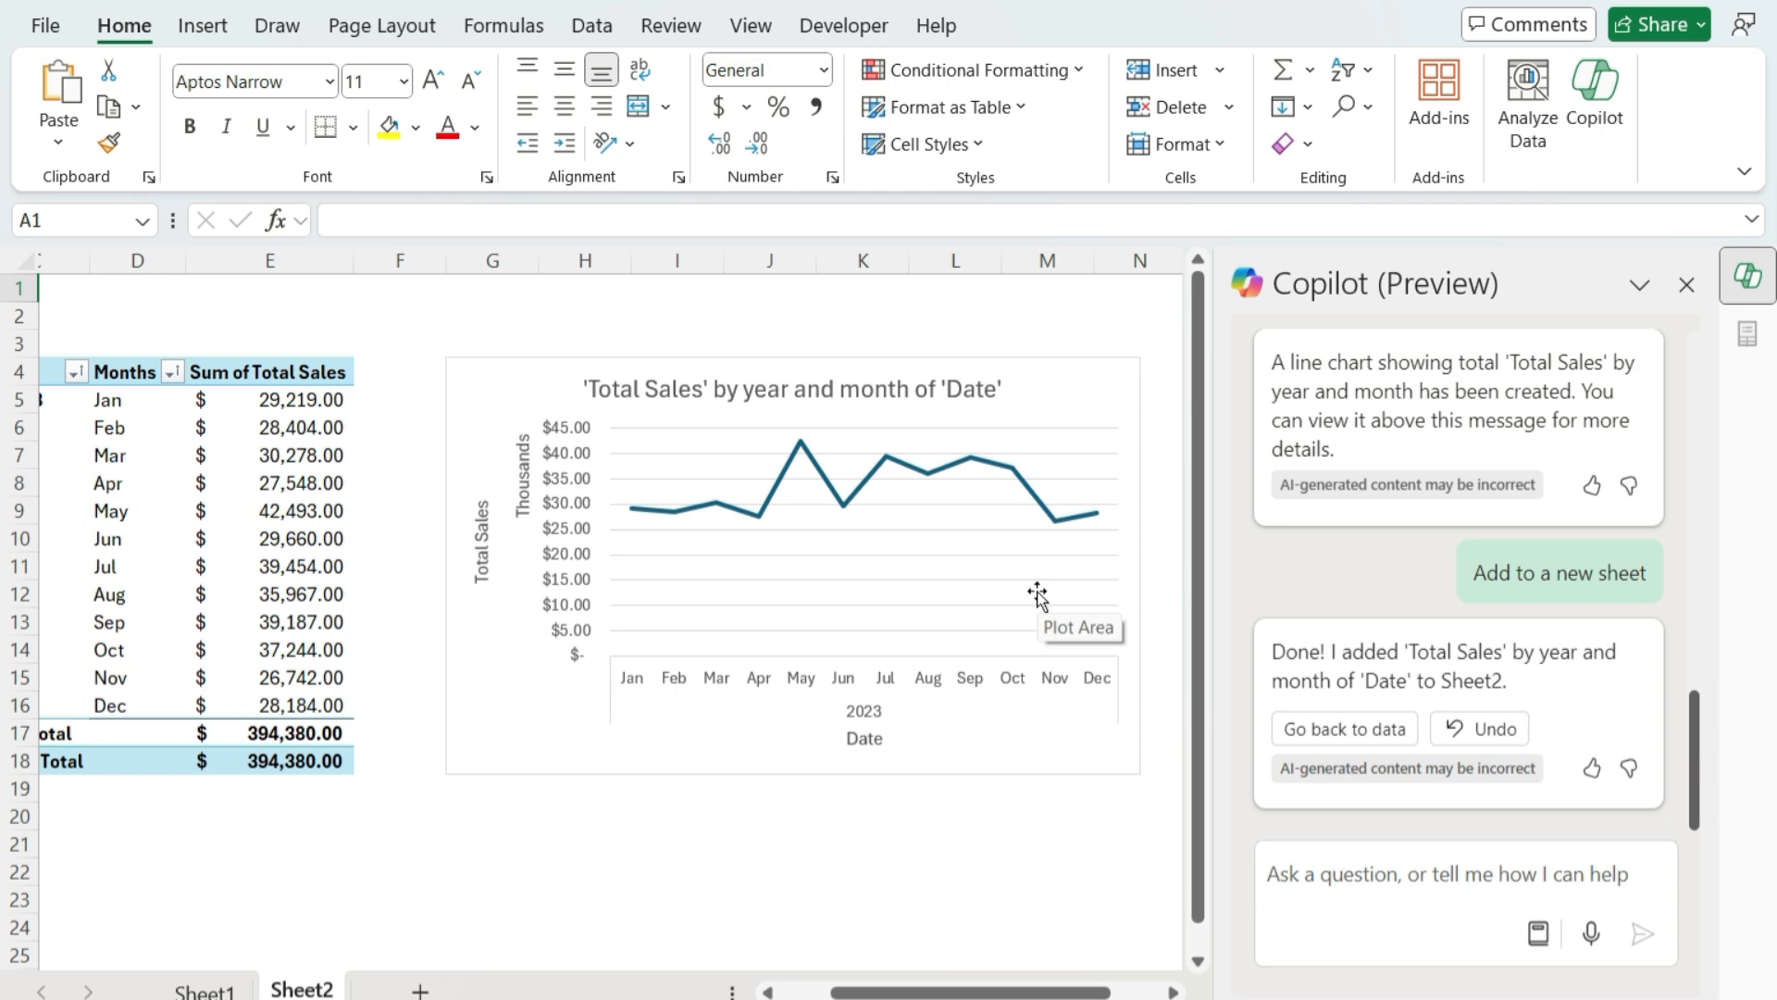
# From the Sheet1 data, have Copilot "create a column chart showing sales by month" and add it to a new sheet.
pyautogui.click(232, 990)
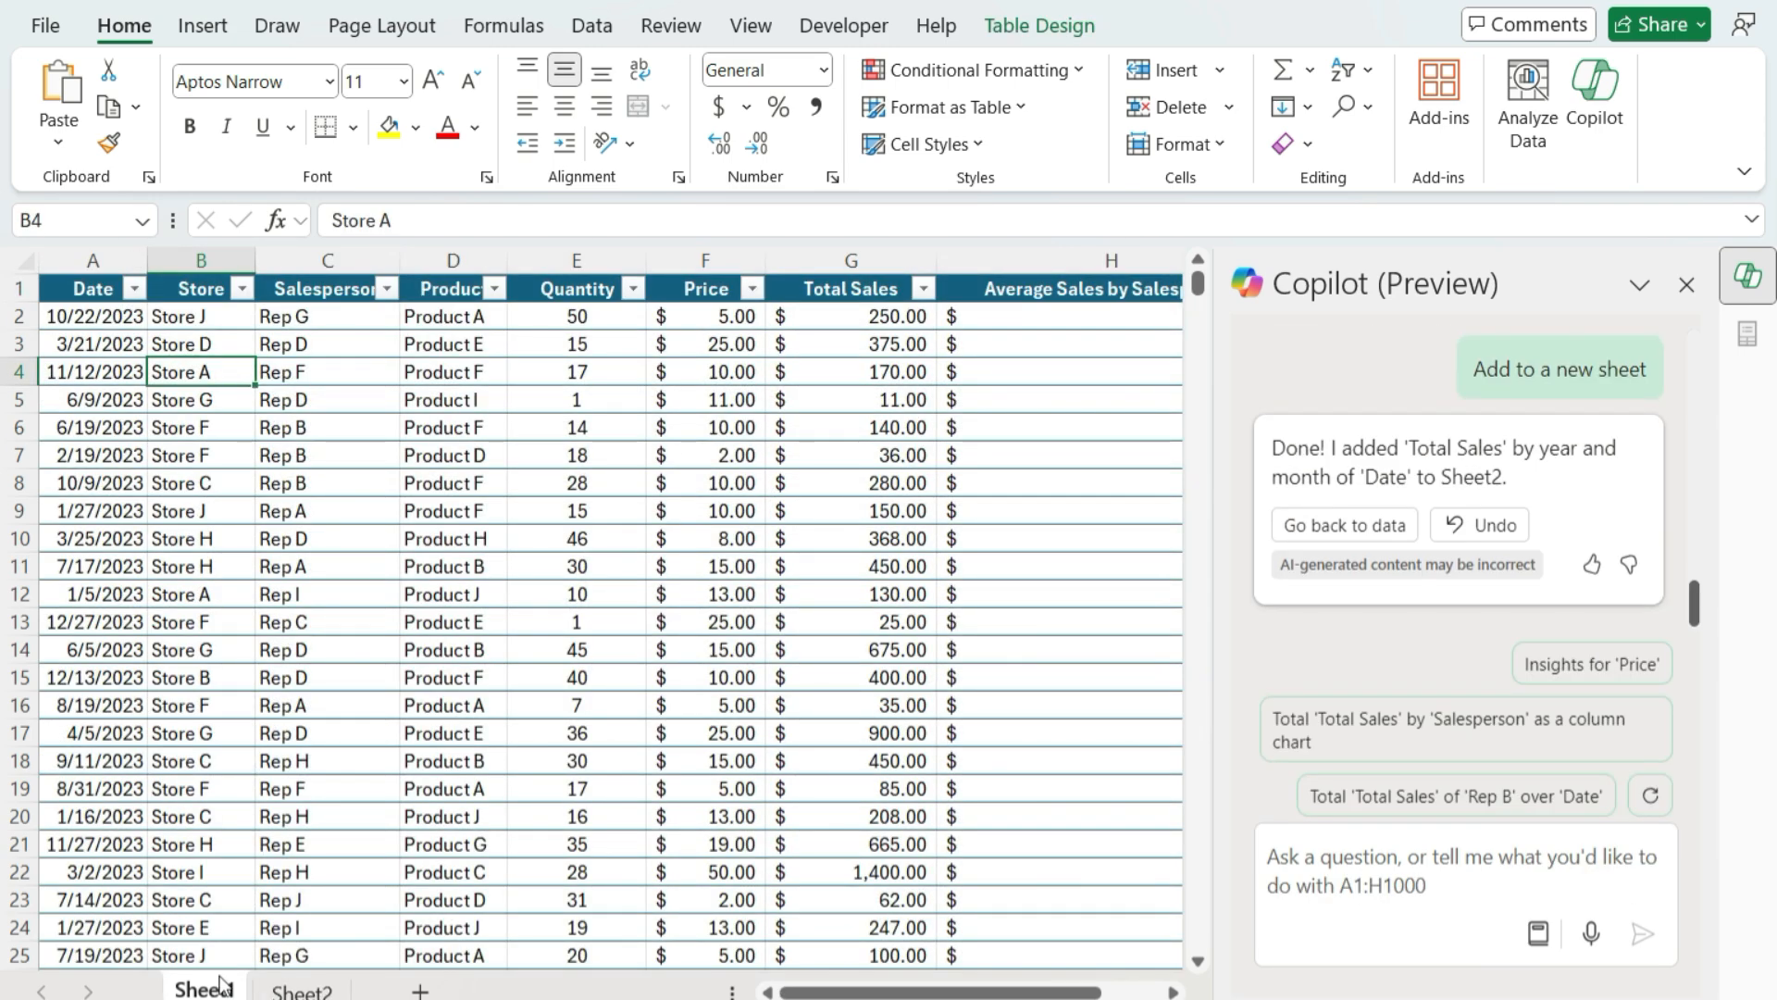
pyautogui.click(1342, 856)
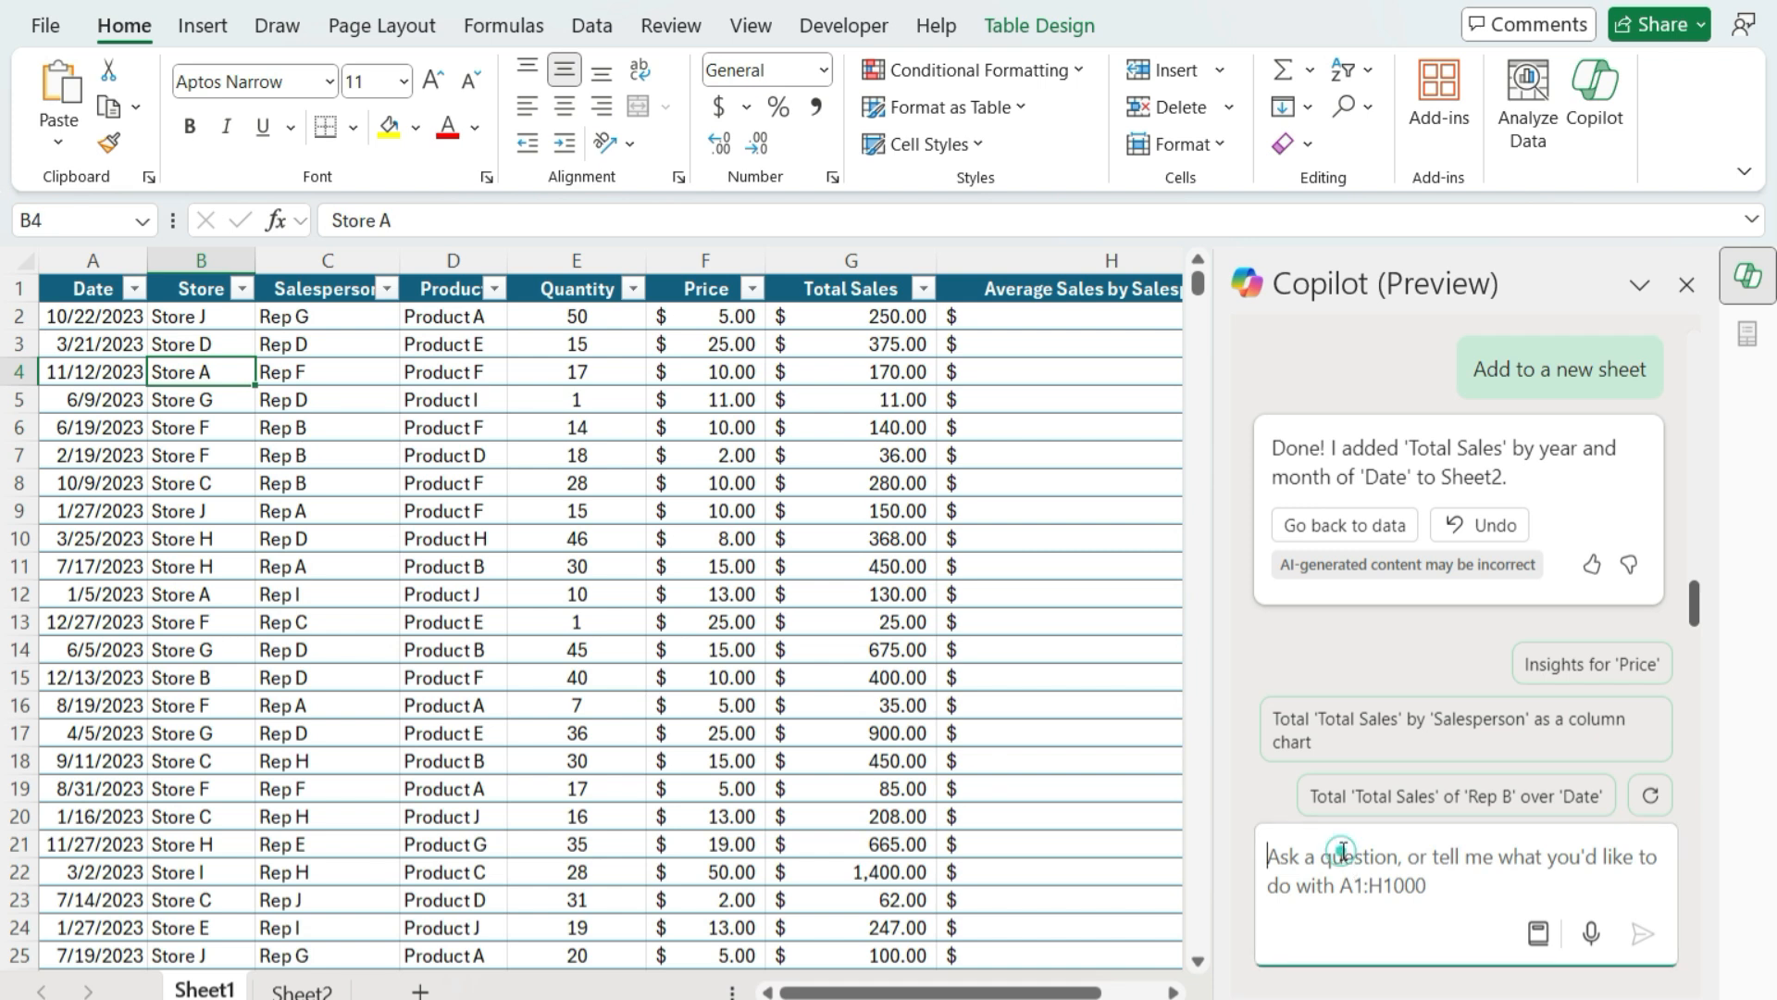
pyautogui.write('cr')
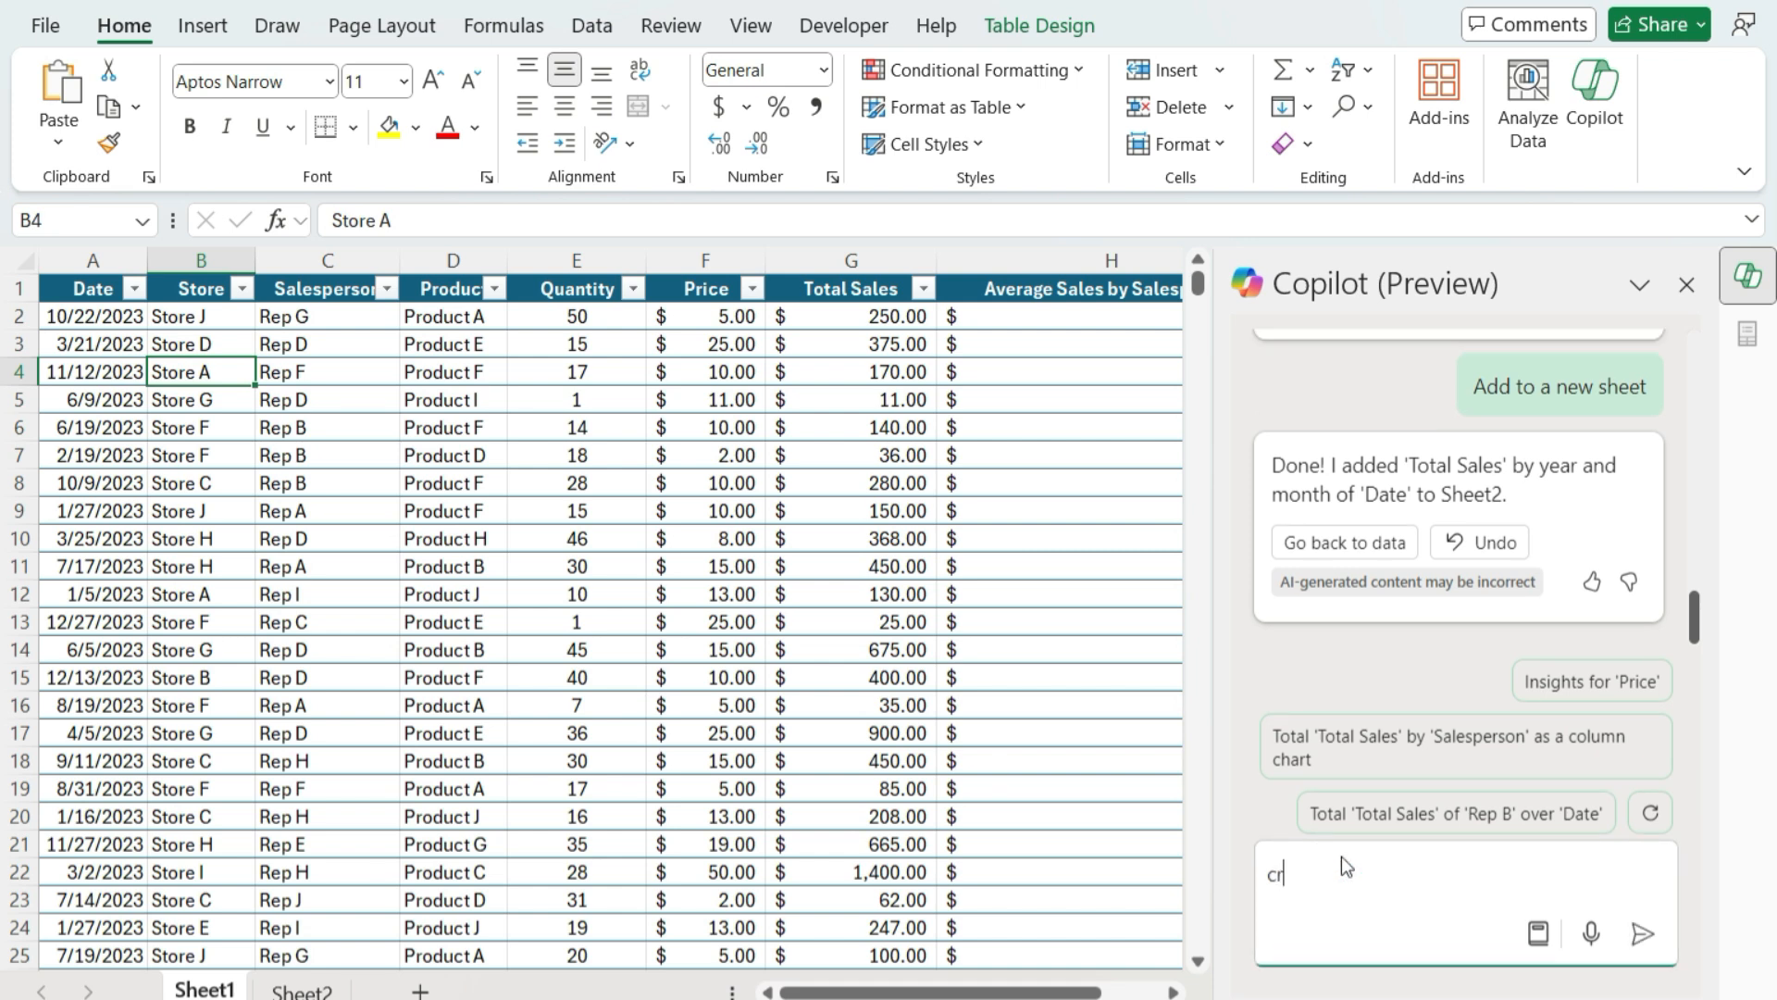
pyautogui.write('eate a column chart showing sales by month')
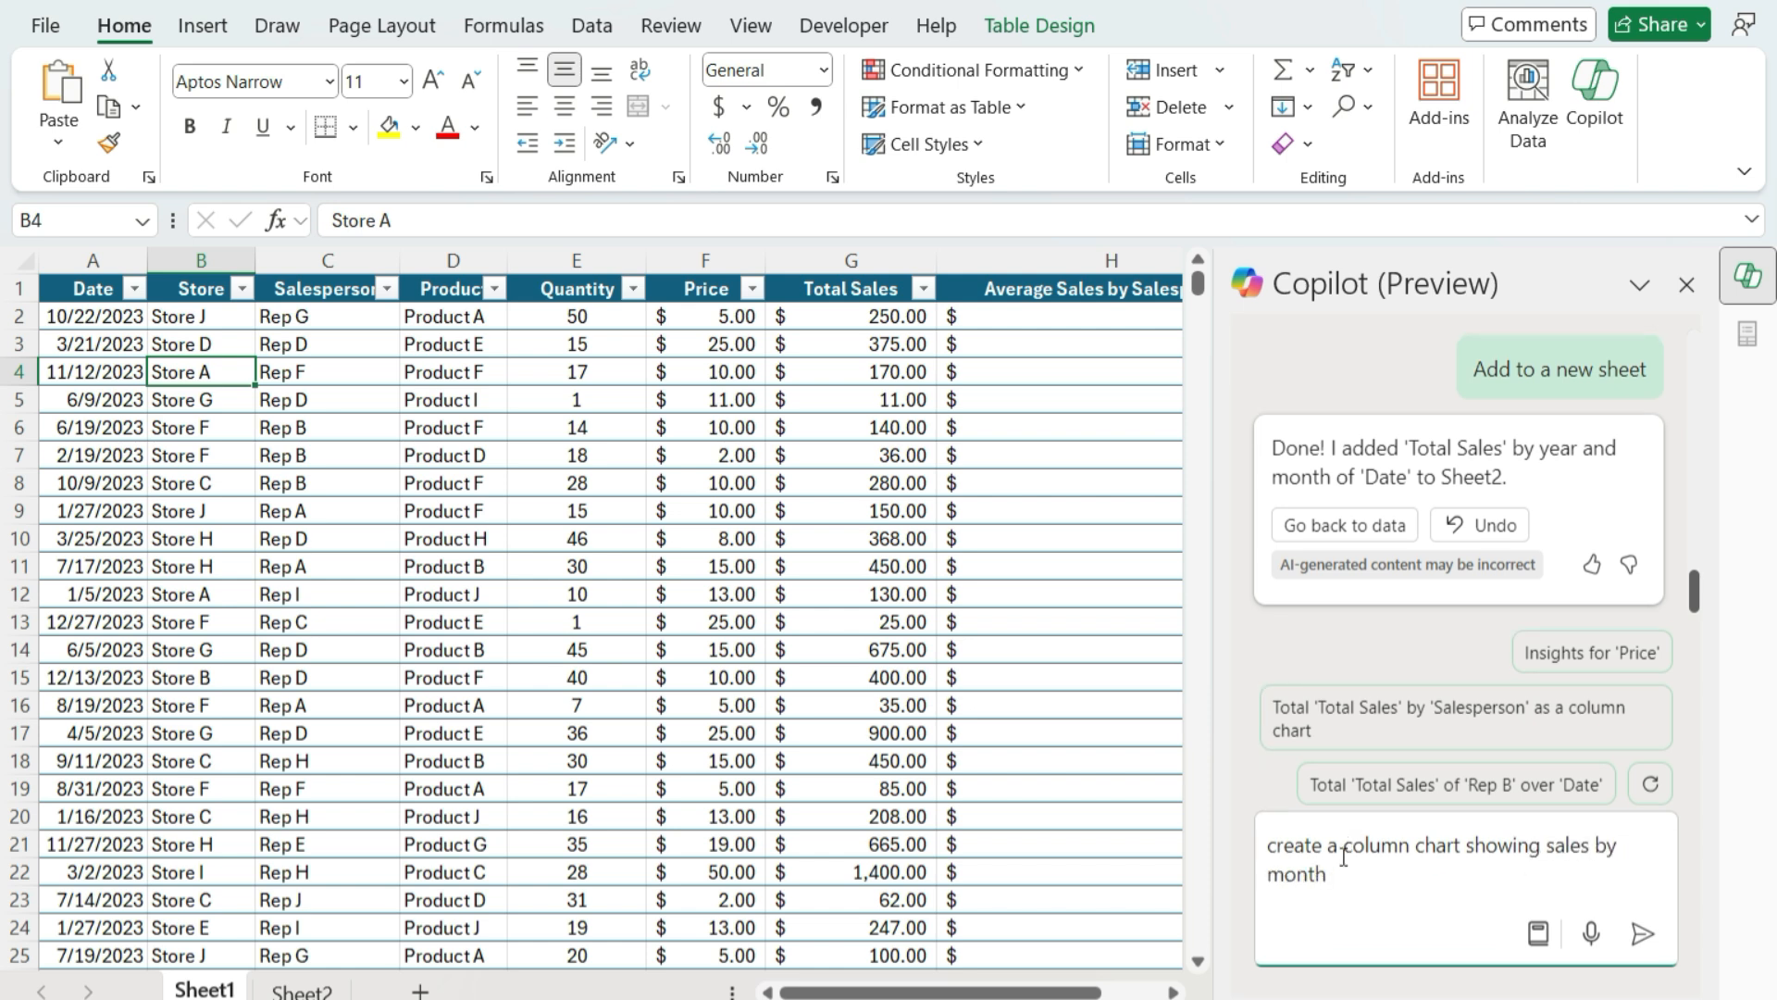
pyautogui.press('Return')
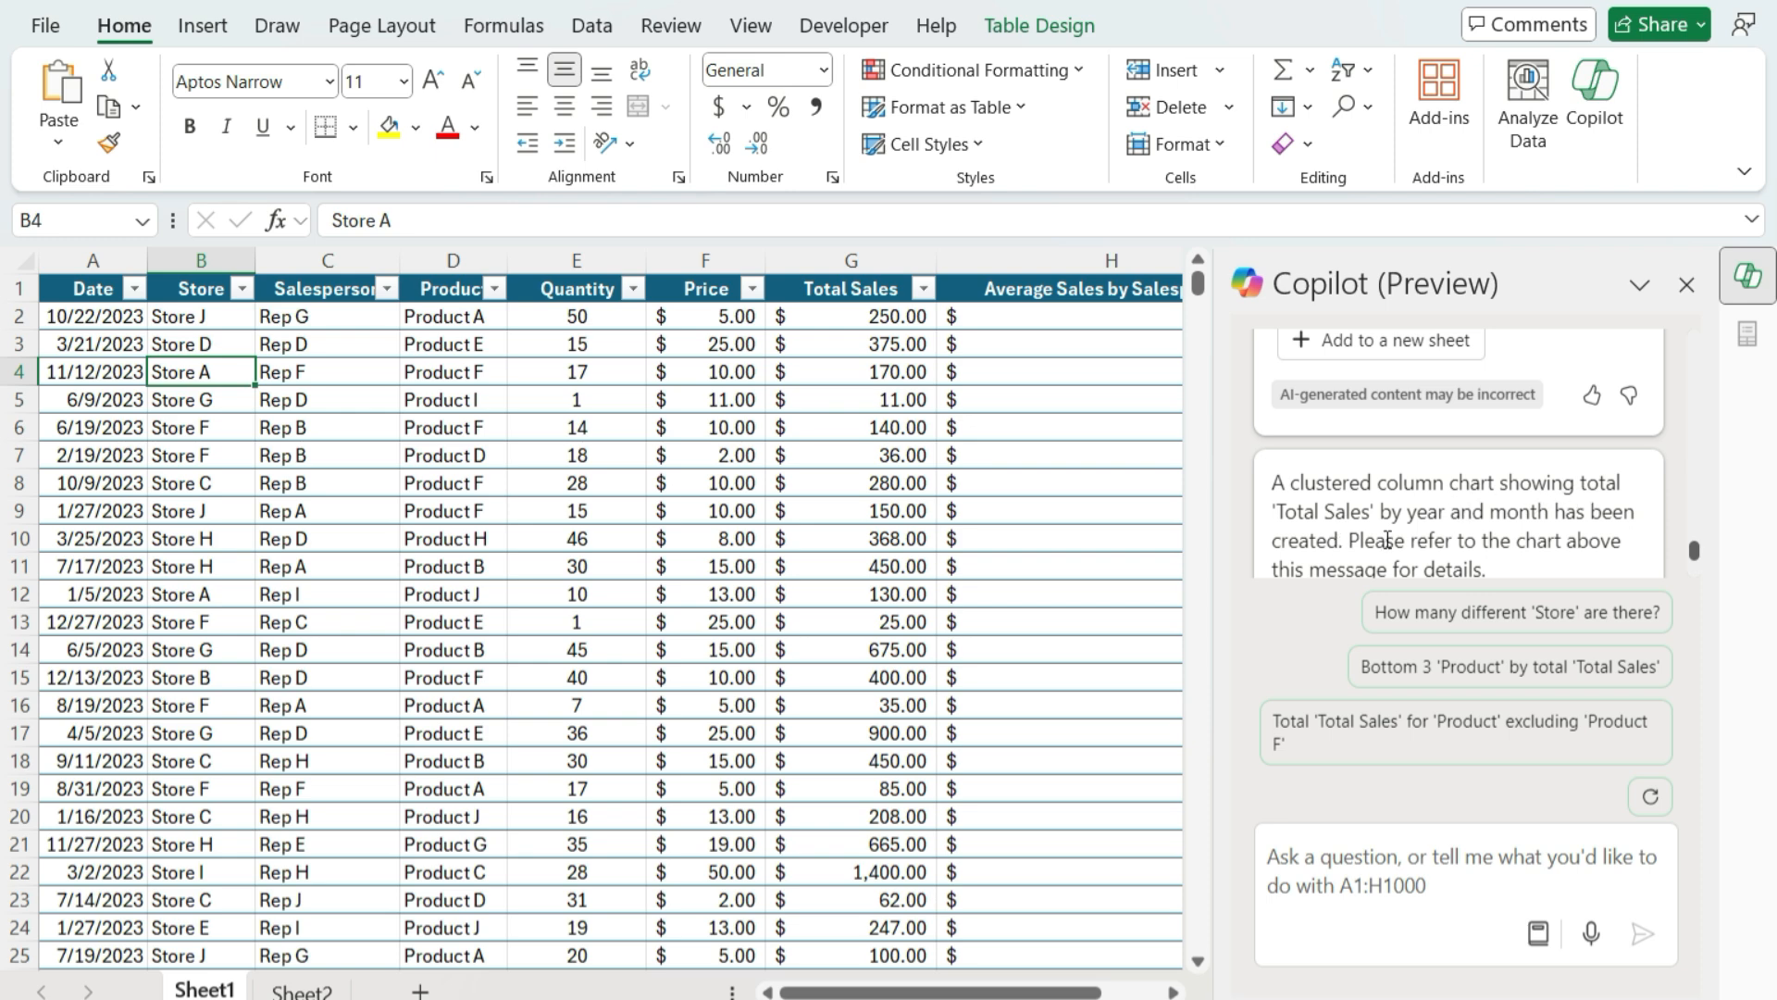
pyautogui.scroll(3, 1388, 539)
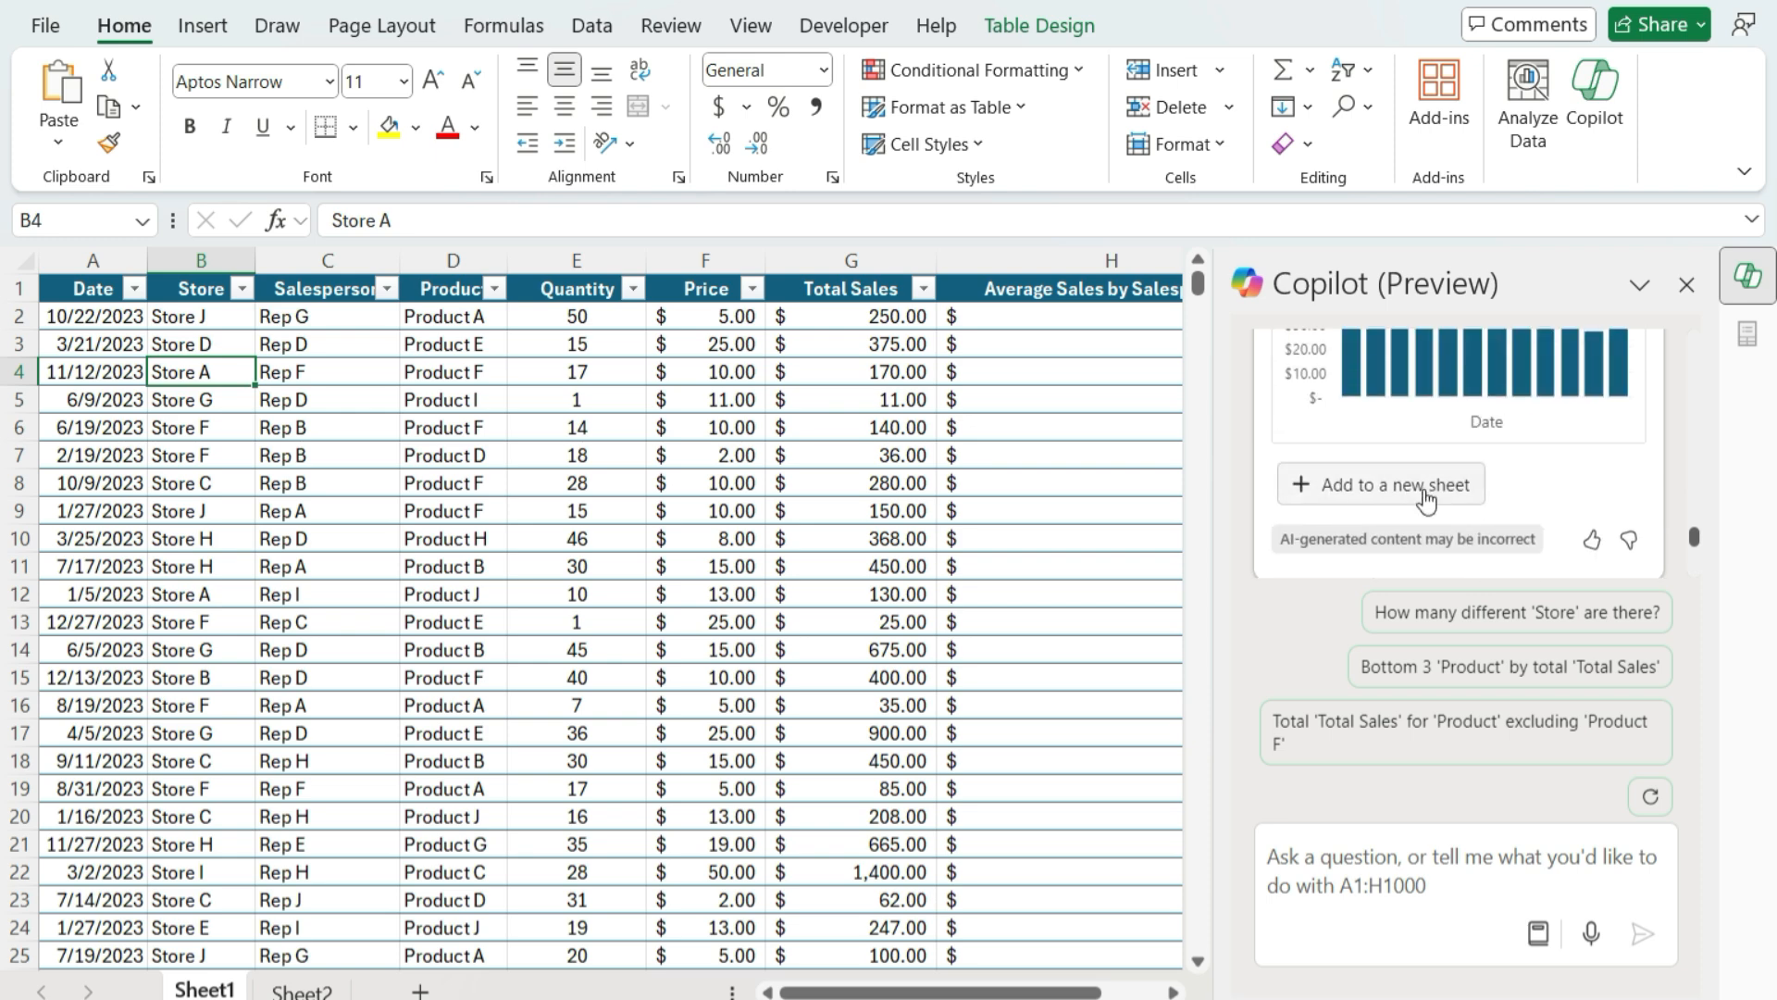
pyautogui.click(1425, 500)
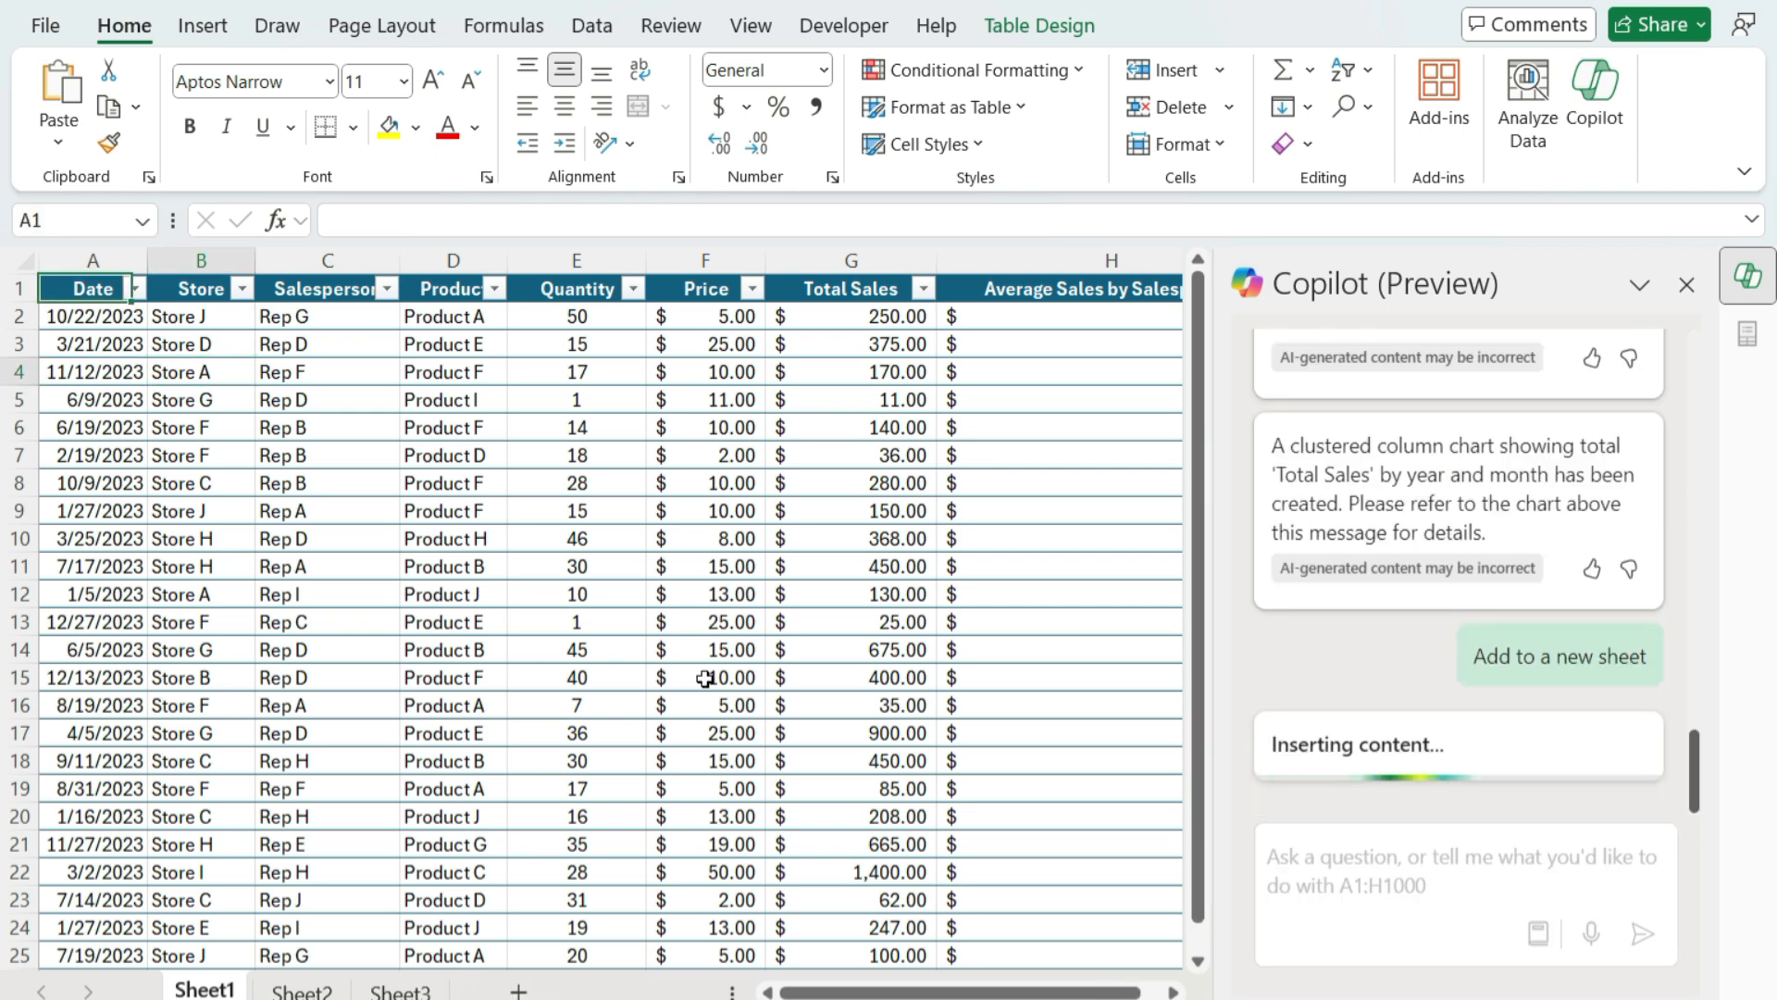
pyautogui.click(433, 992)
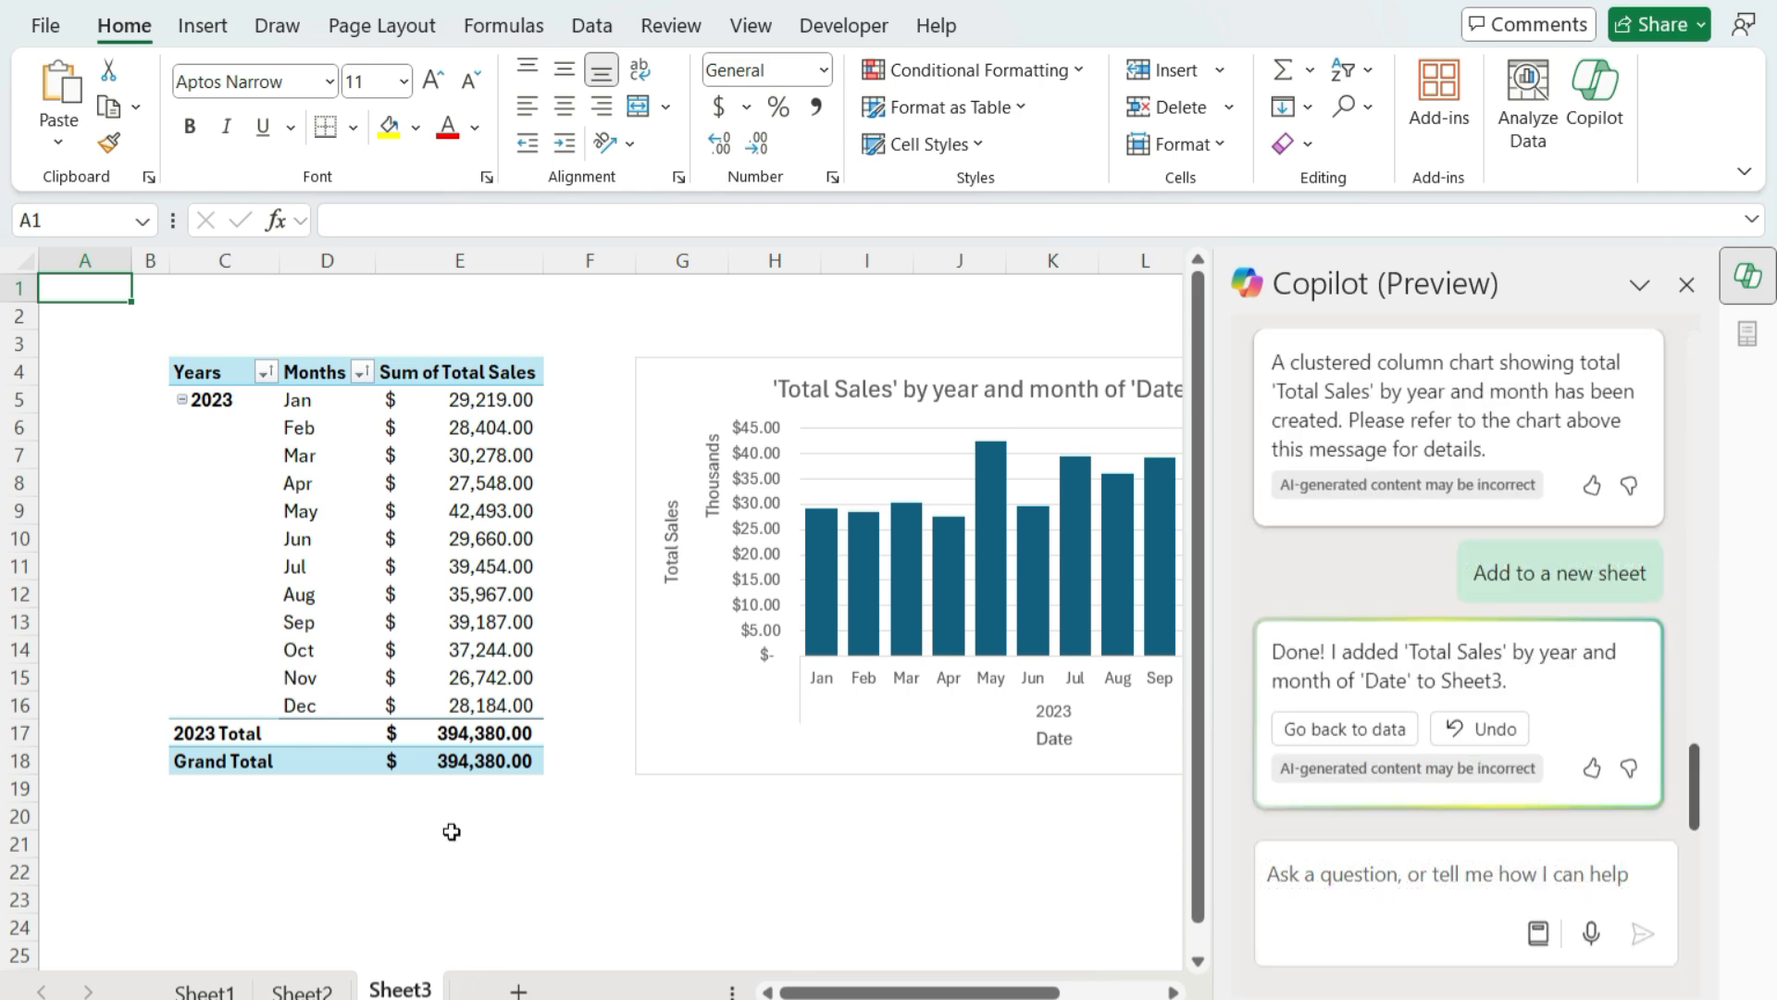
# Return to the Sheet1 data and ask Copilot to "Create a pie chart showing sales by product".
pyautogui.click(196, 990)
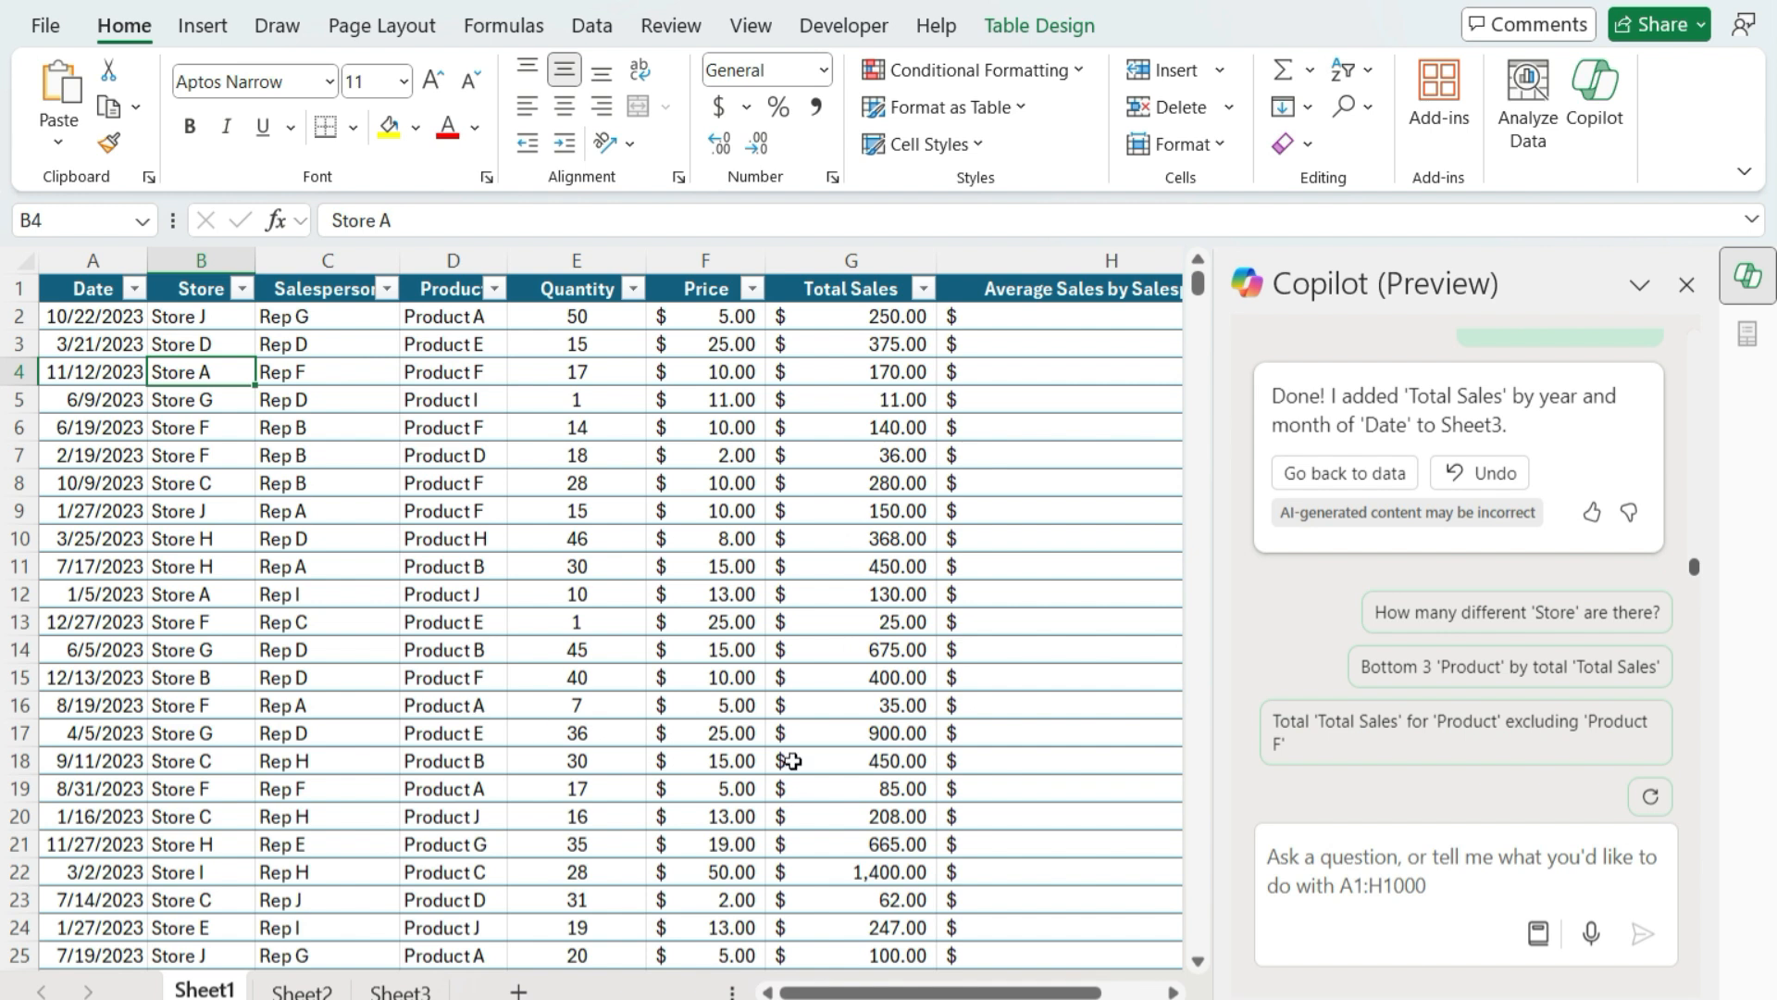
pyautogui.click(1356, 891)
pyautogui.write('C')
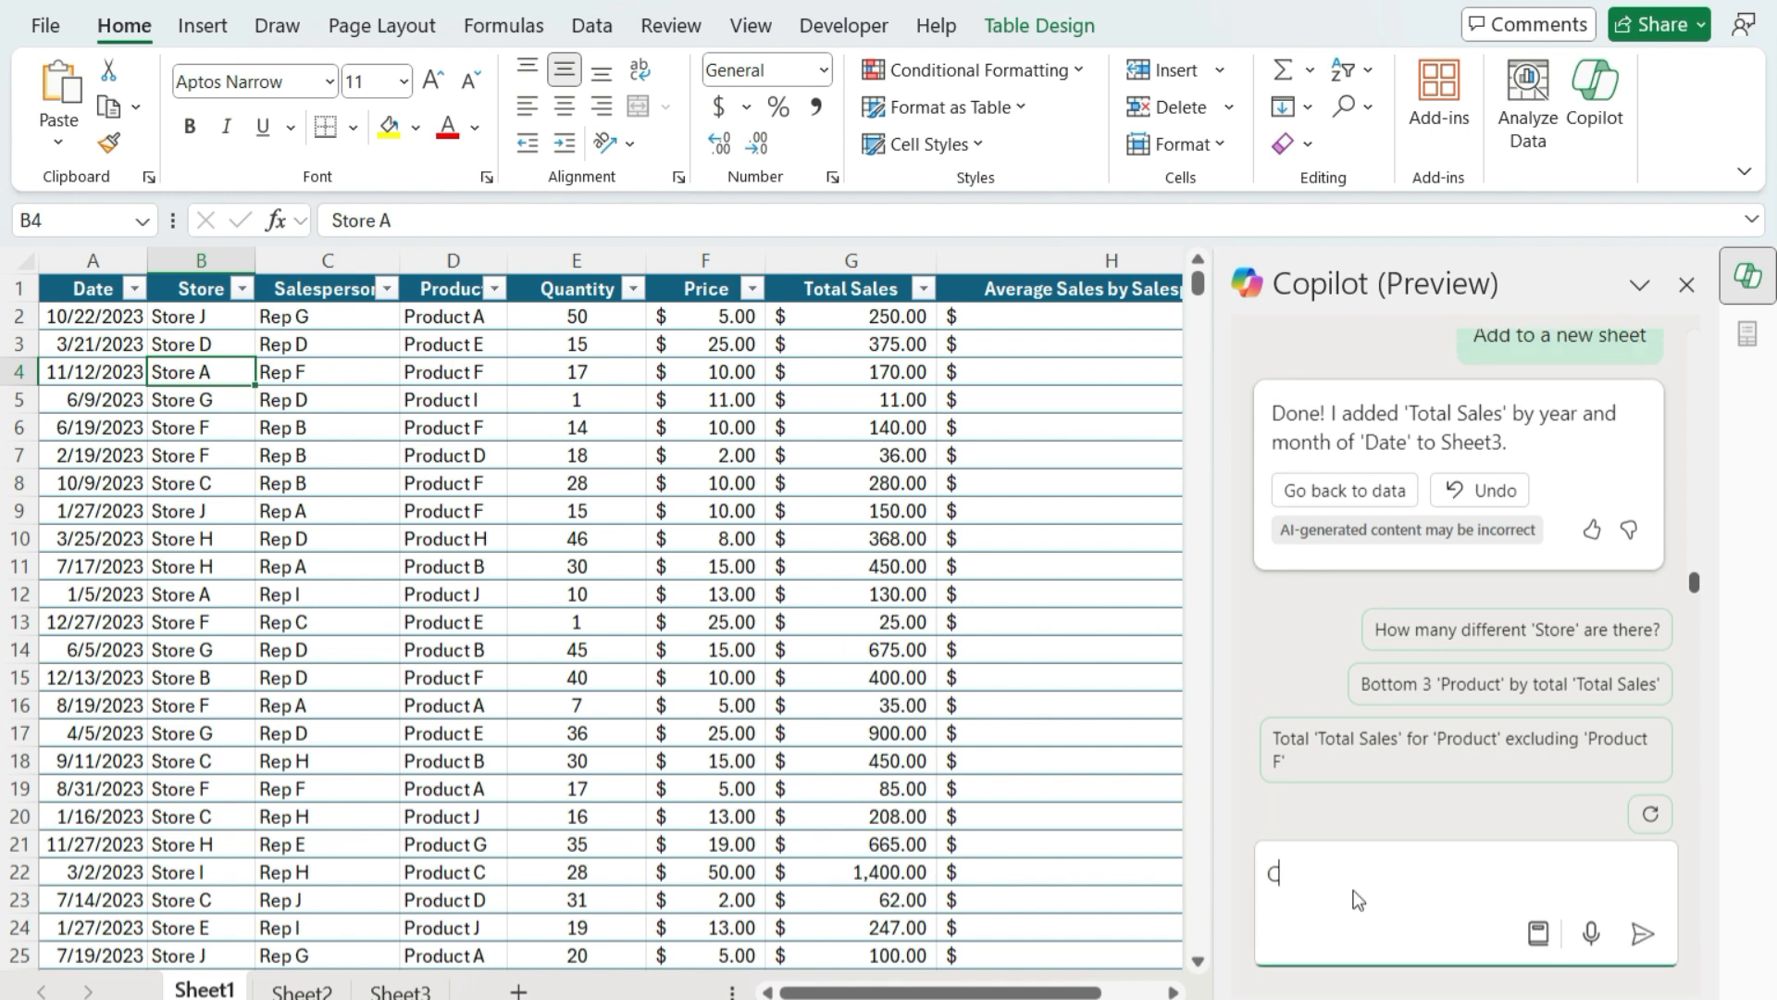
pyautogui.write('reate a pie chart showing sales by pr')
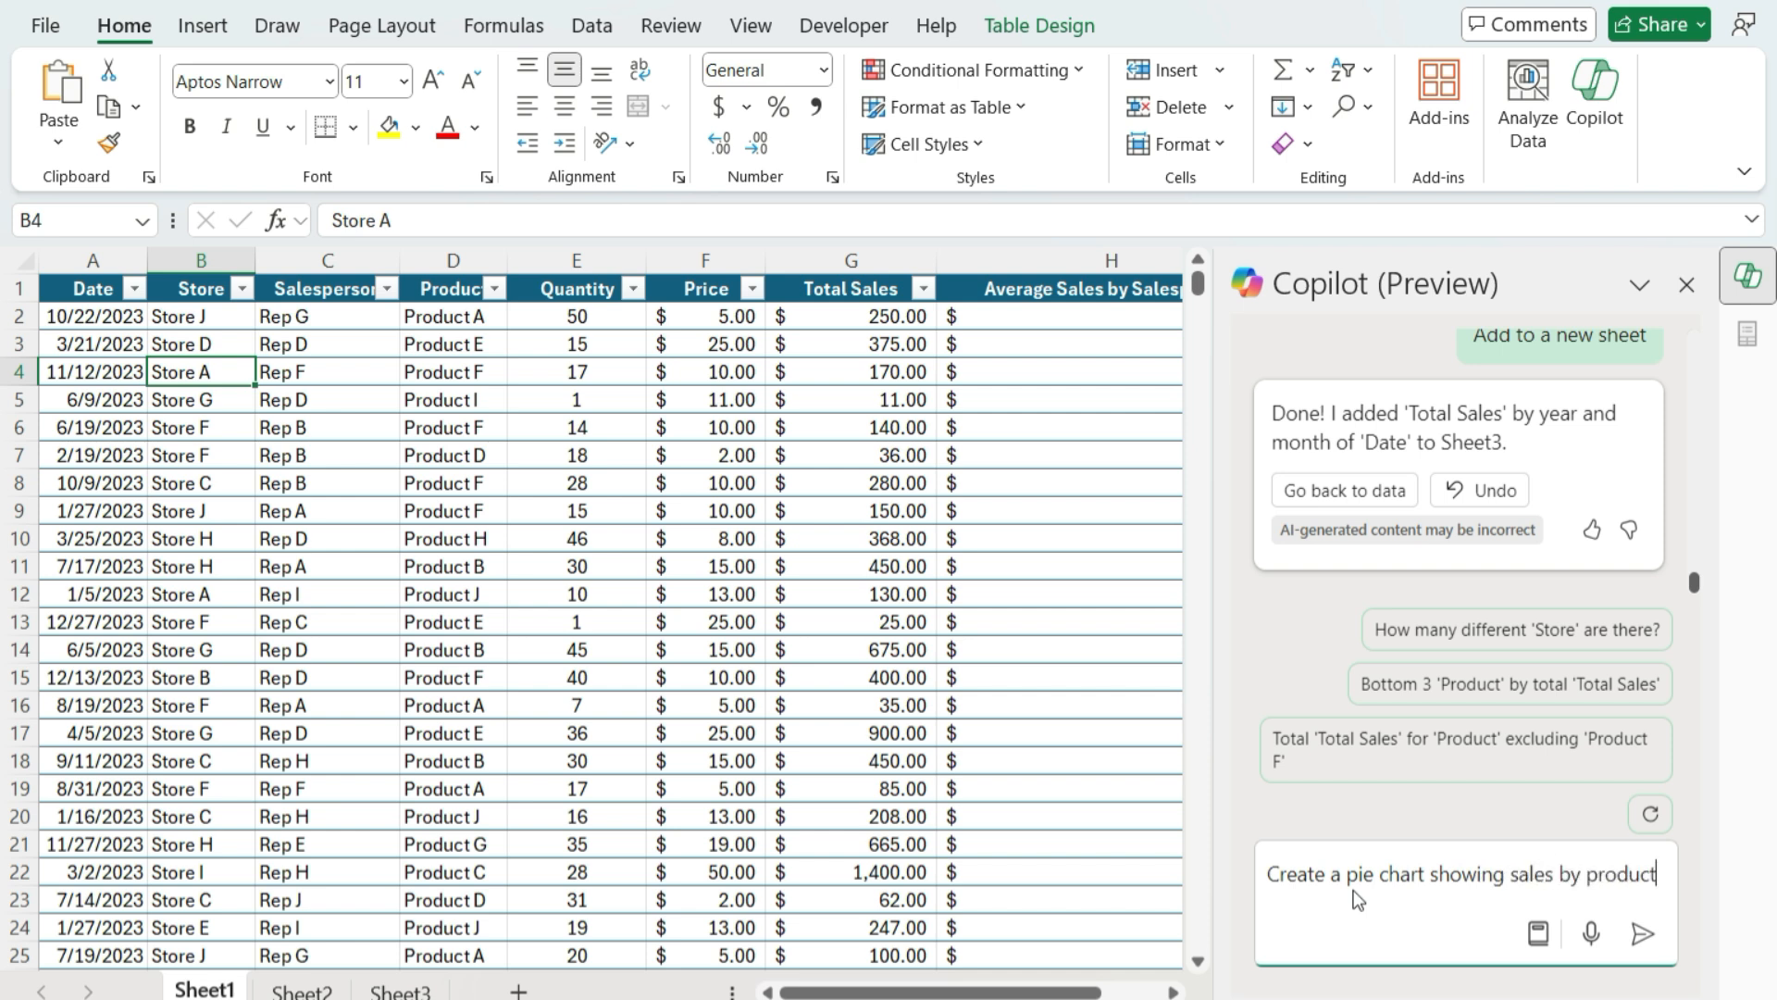
pyautogui.write('oduct')
pyautogui.press('Return')
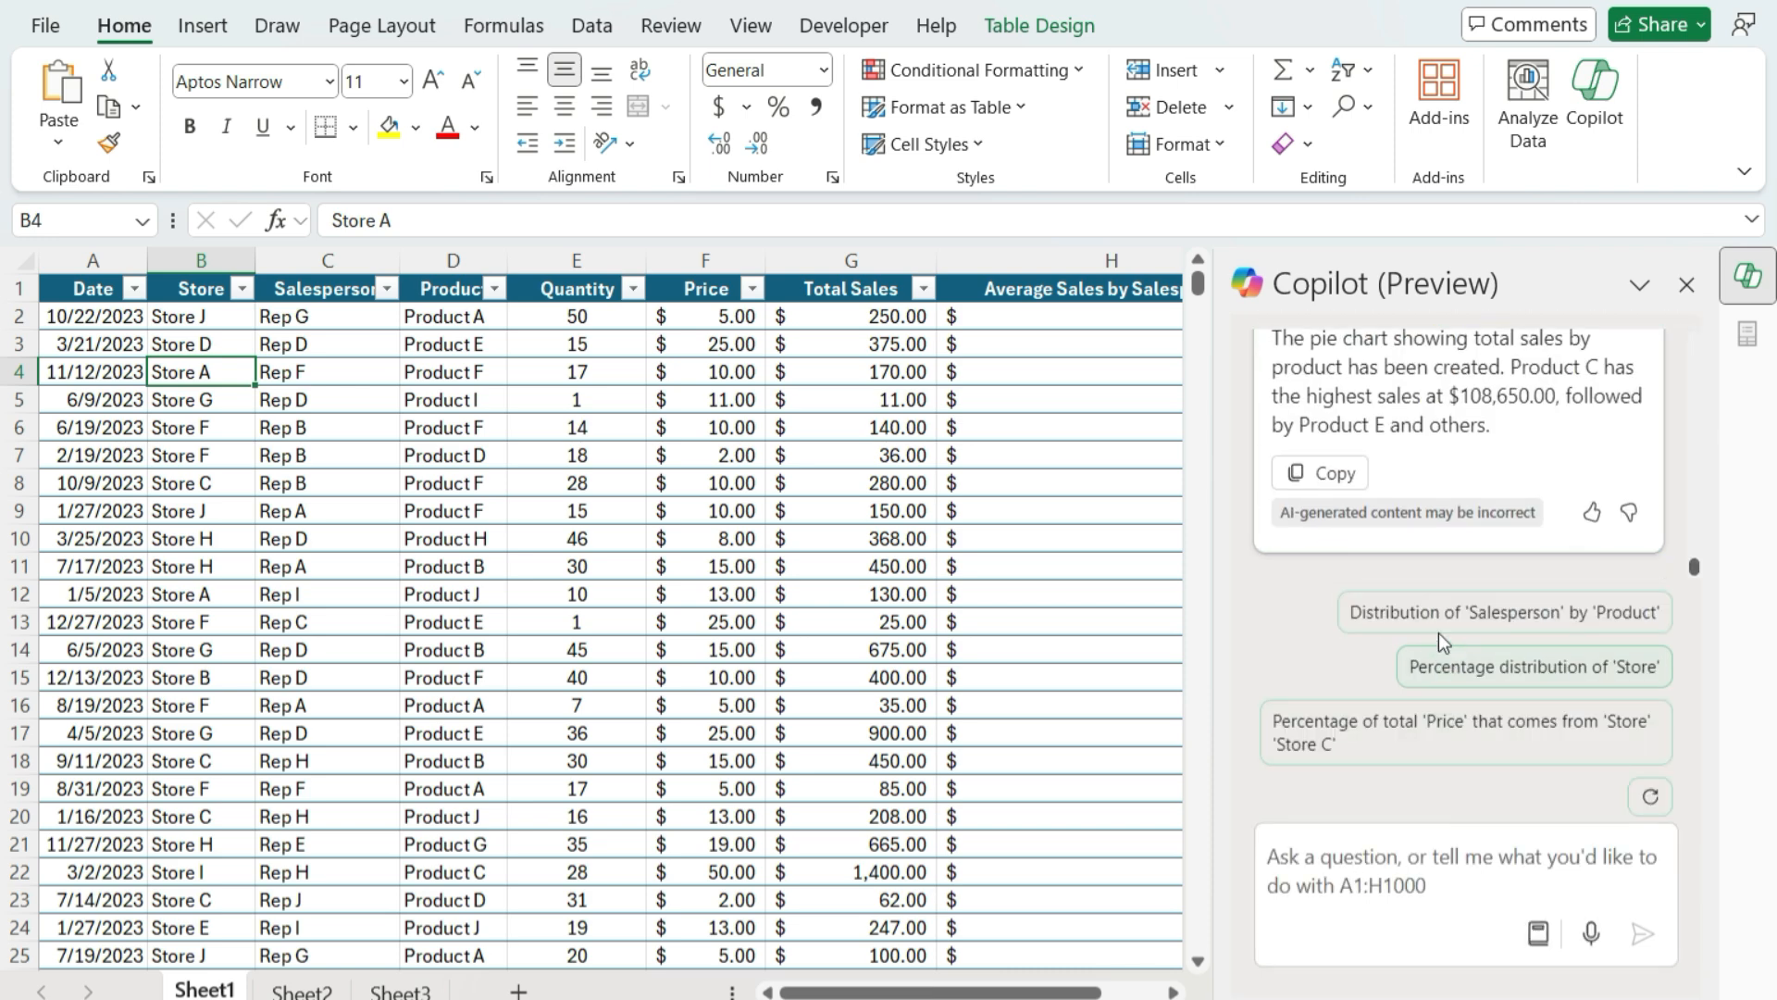
# Review Copilot's pie chart of total sales by product and its summary, and add the chart to a new sheet.
pyautogui.scroll(2, 1499, 478)
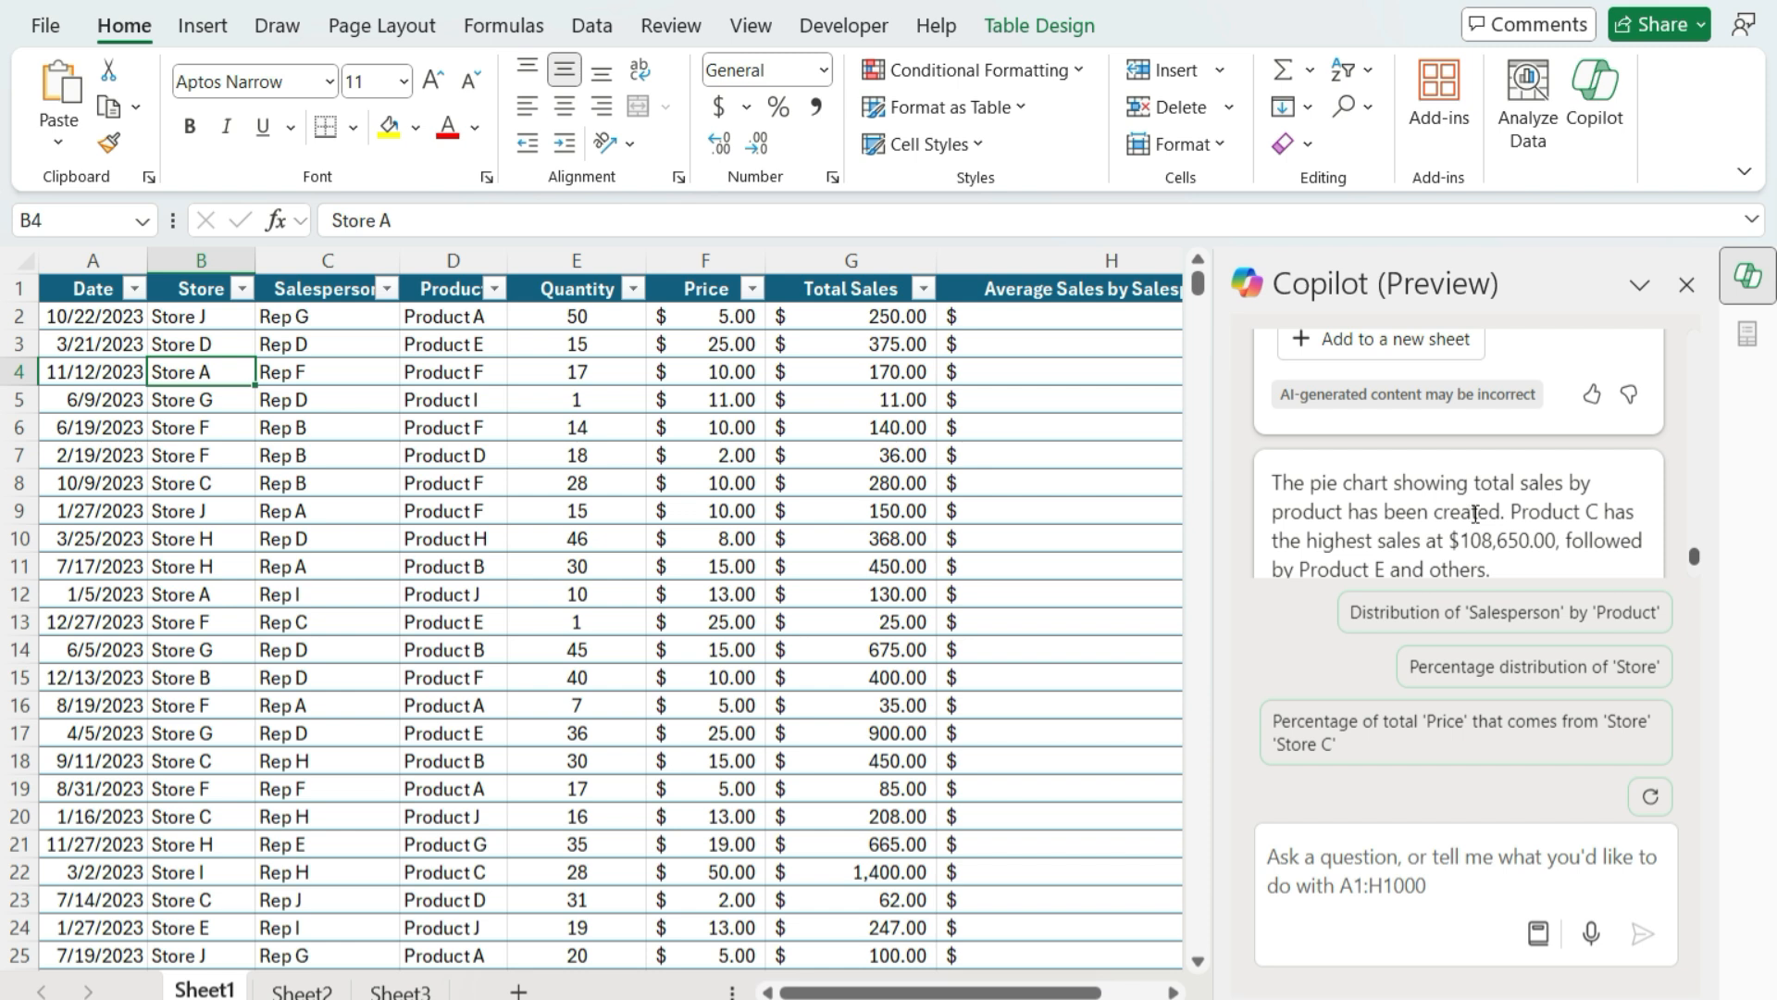
pyautogui.scroll(-2, 1481, 471)
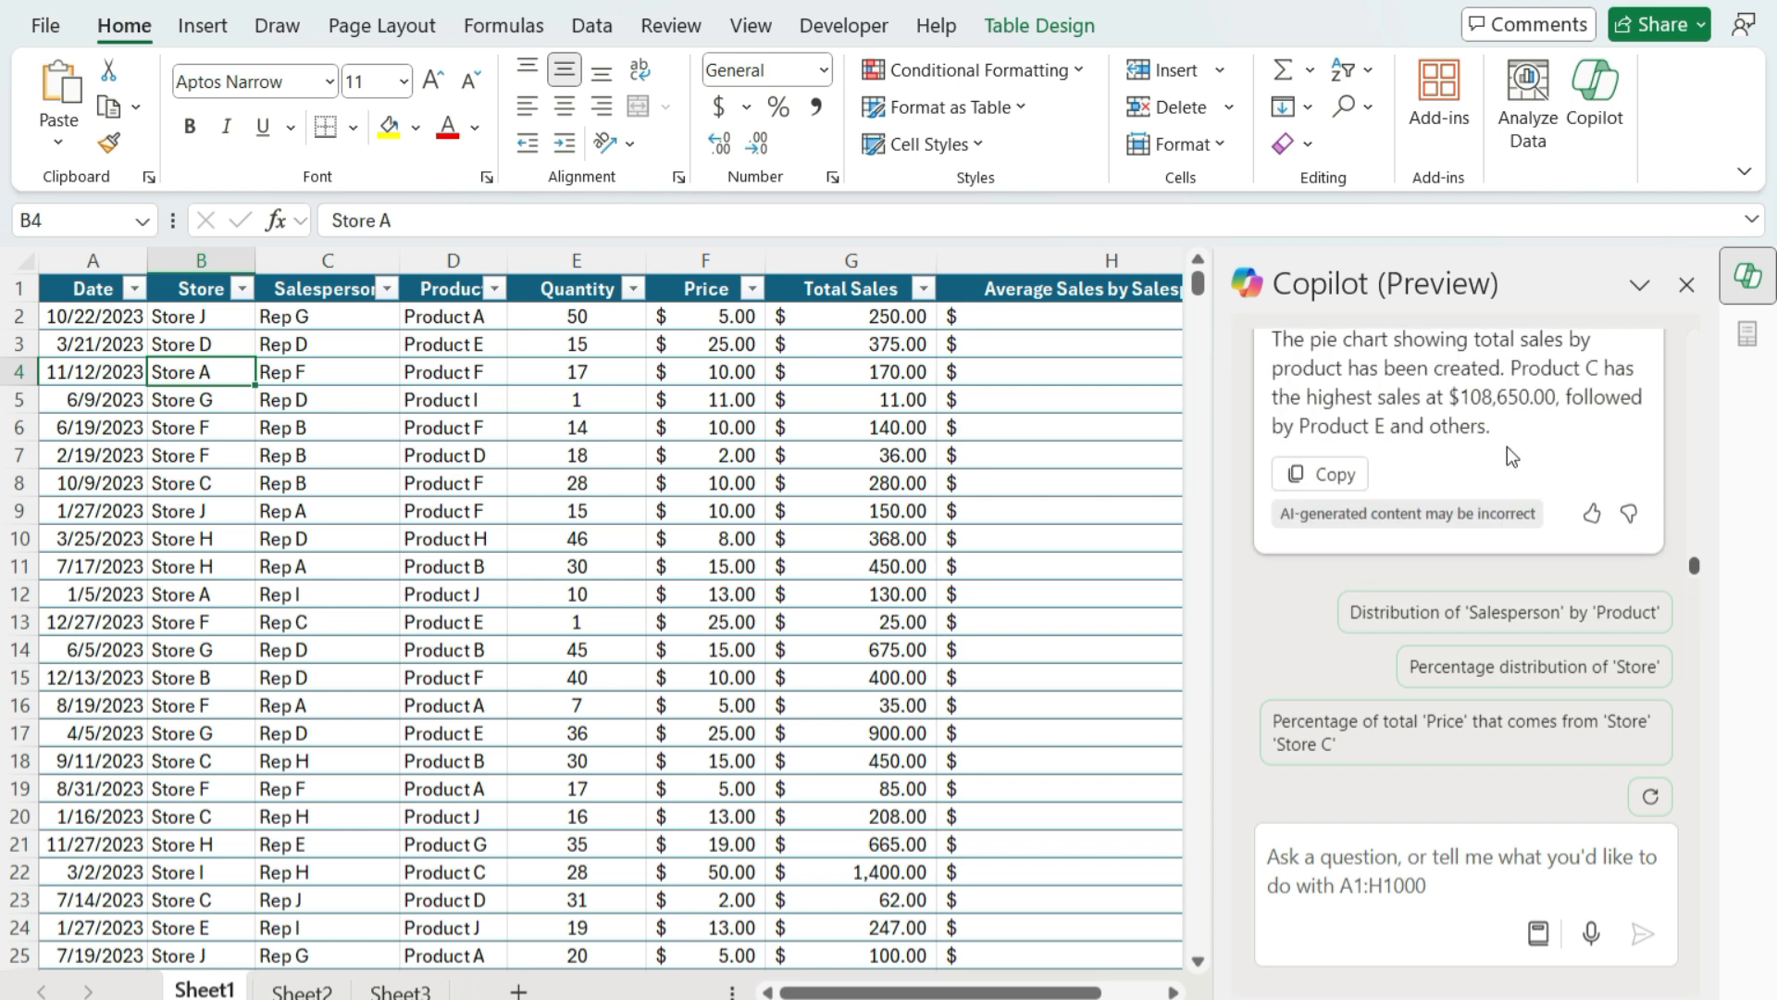
pyautogui.scroll(4, 1504, 447)
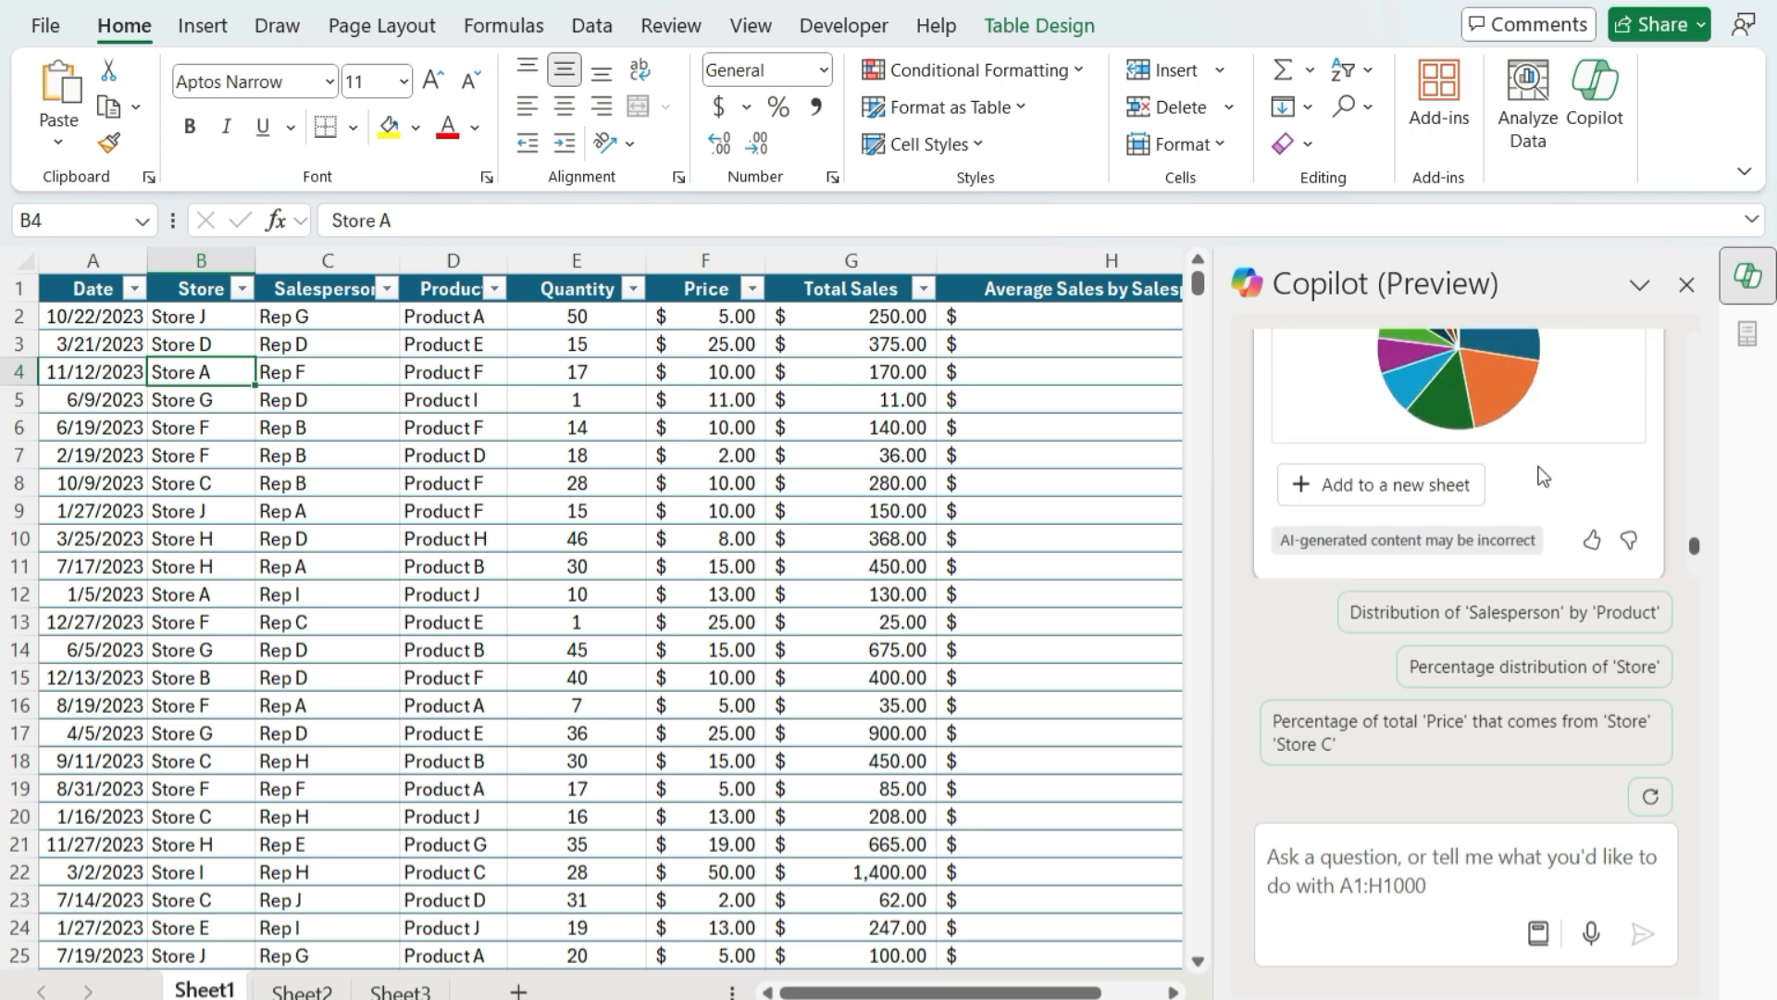
pyautogui.scroll(2, 1541, 477)
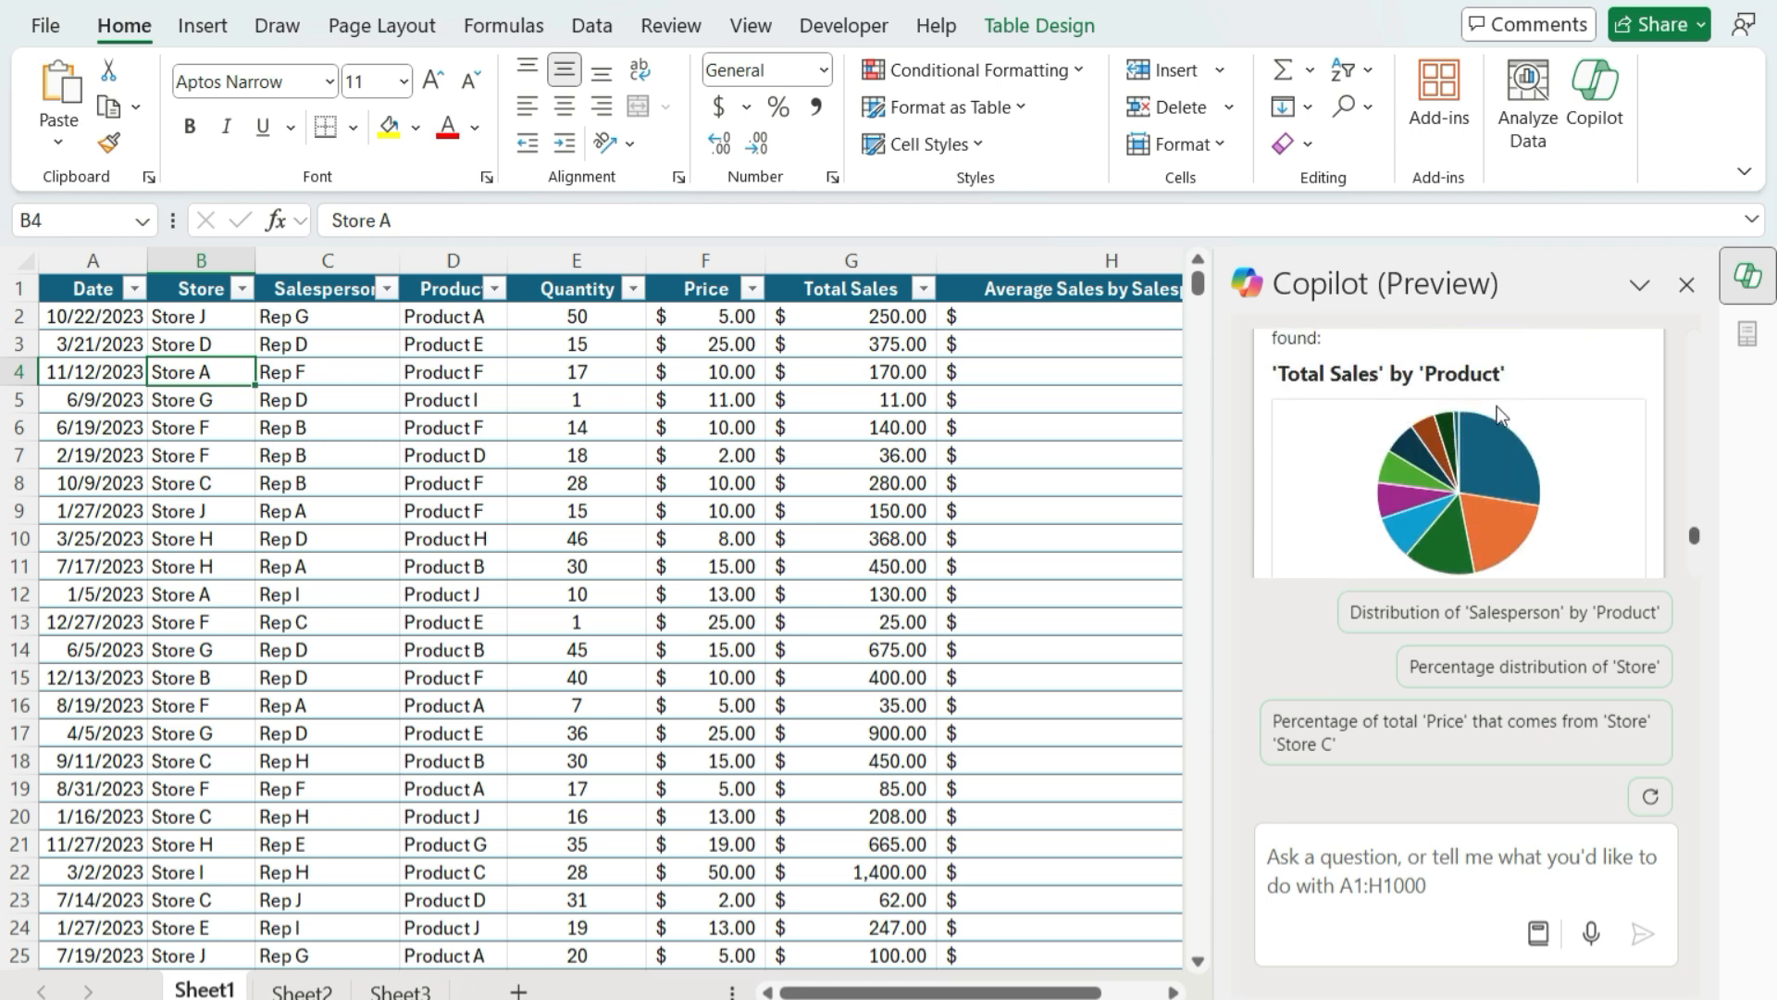
pyautogui.scroll(-2, 1492, 407)
pyautogui.click(1374, 507)
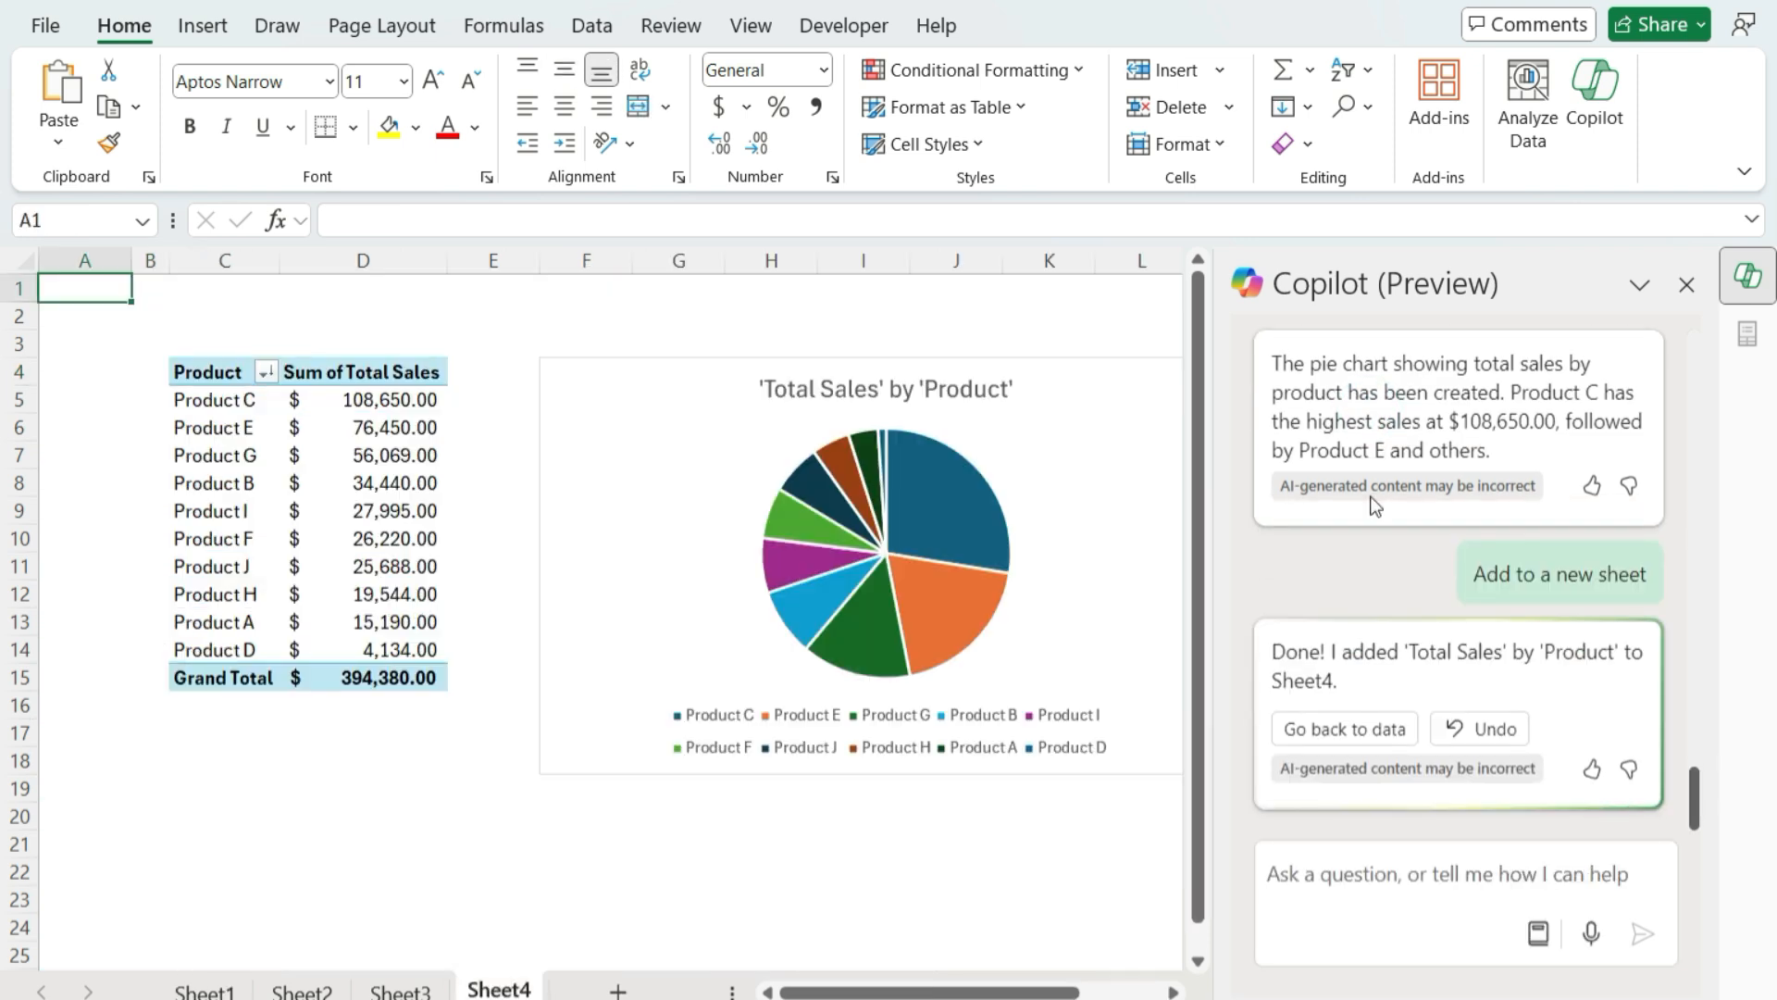
# Select the pie chart on Sheet4 and try to have Copilot "add labels to this pie chart".
pyautogui.click(573, 475)
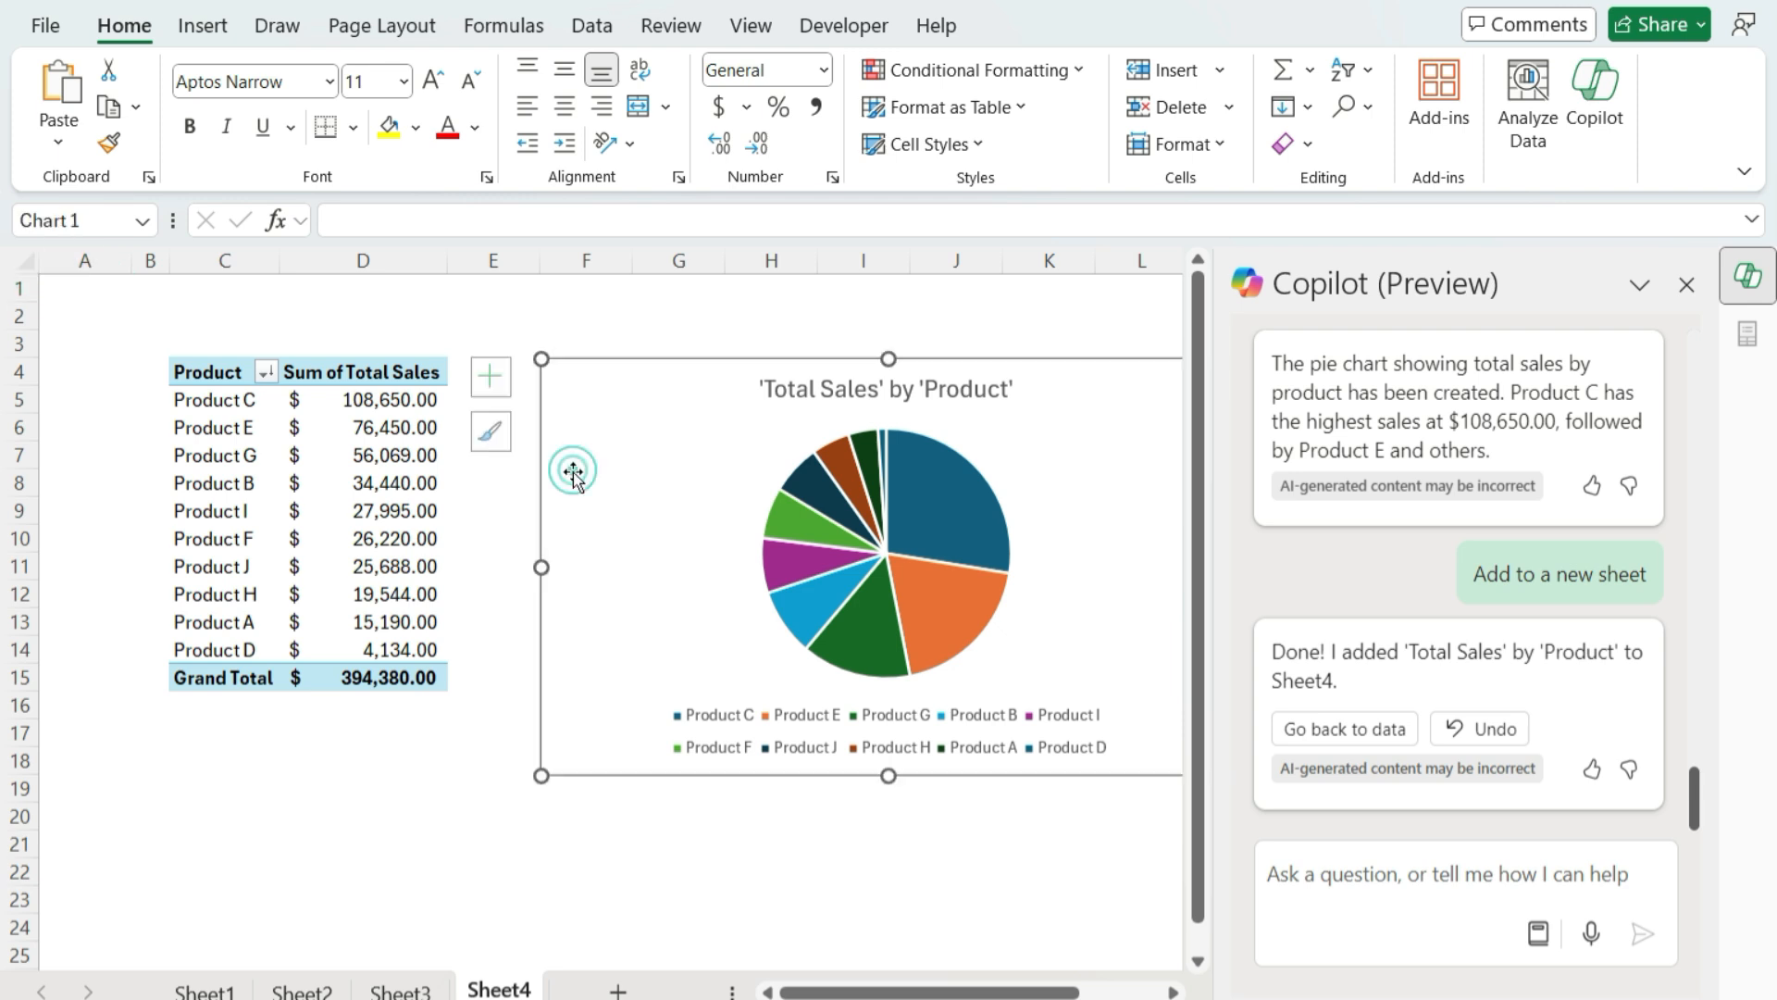
pyautogui.click(1747, 275)
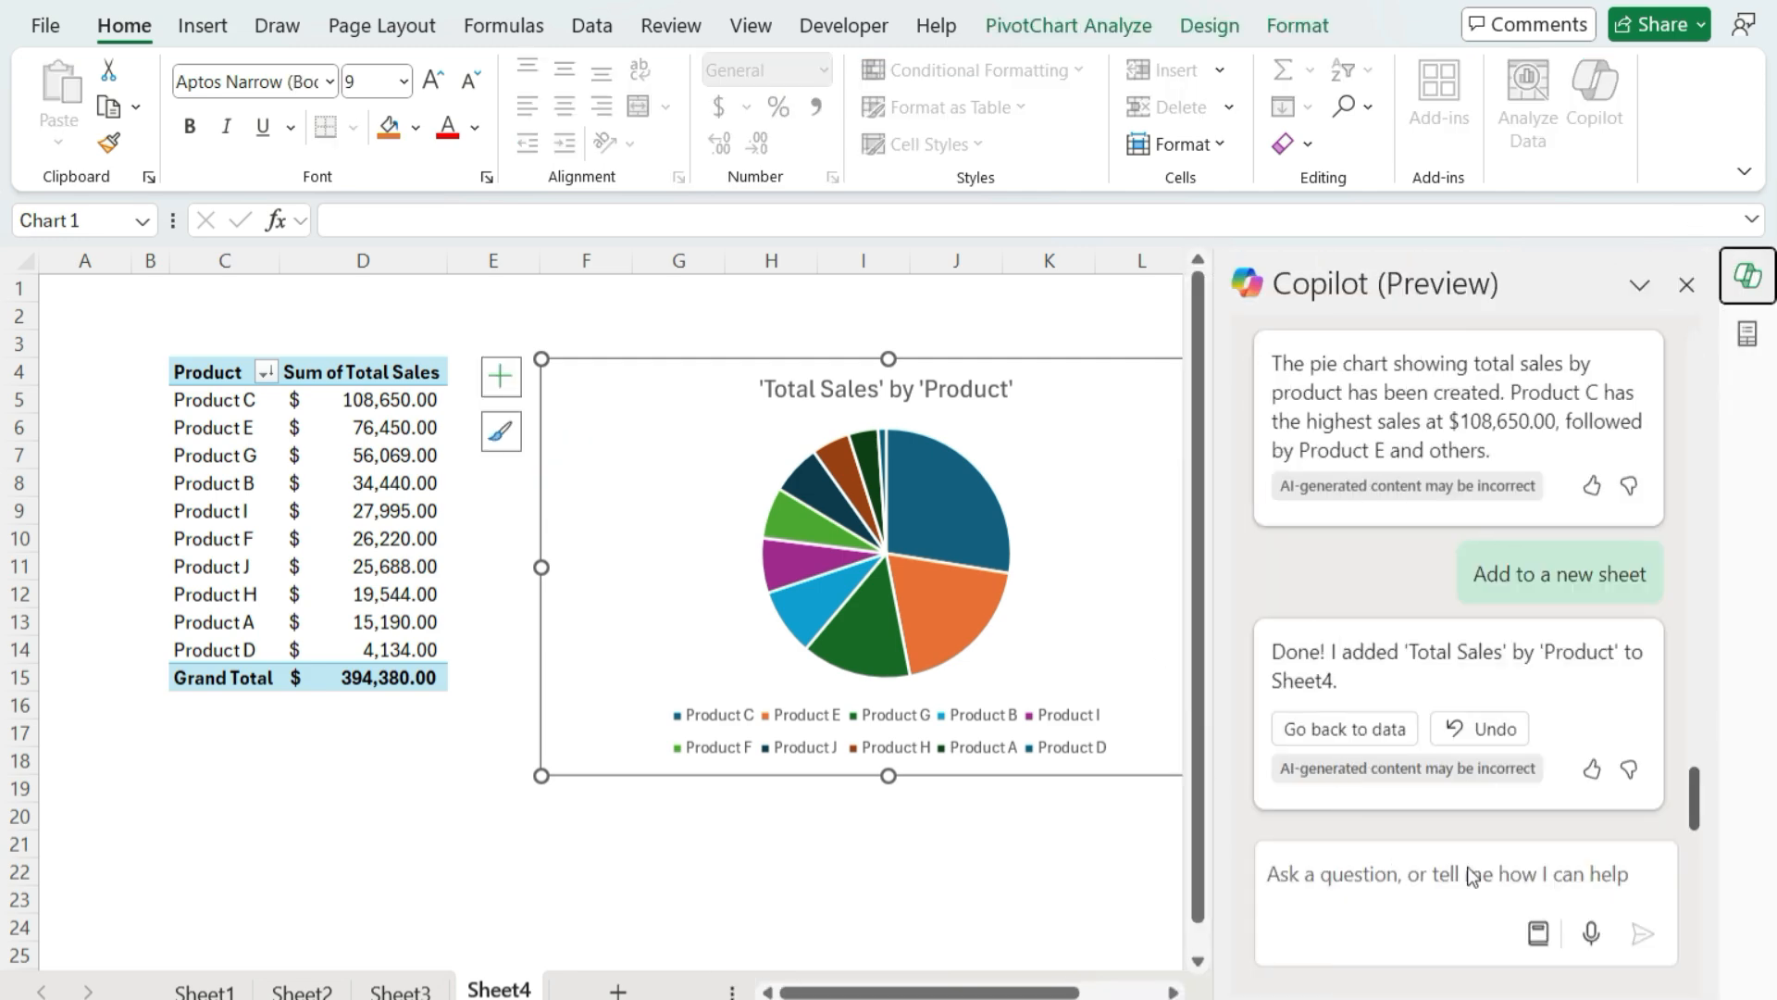
pyautogui.click(1458, 887)
pyautogui.write('add lable')
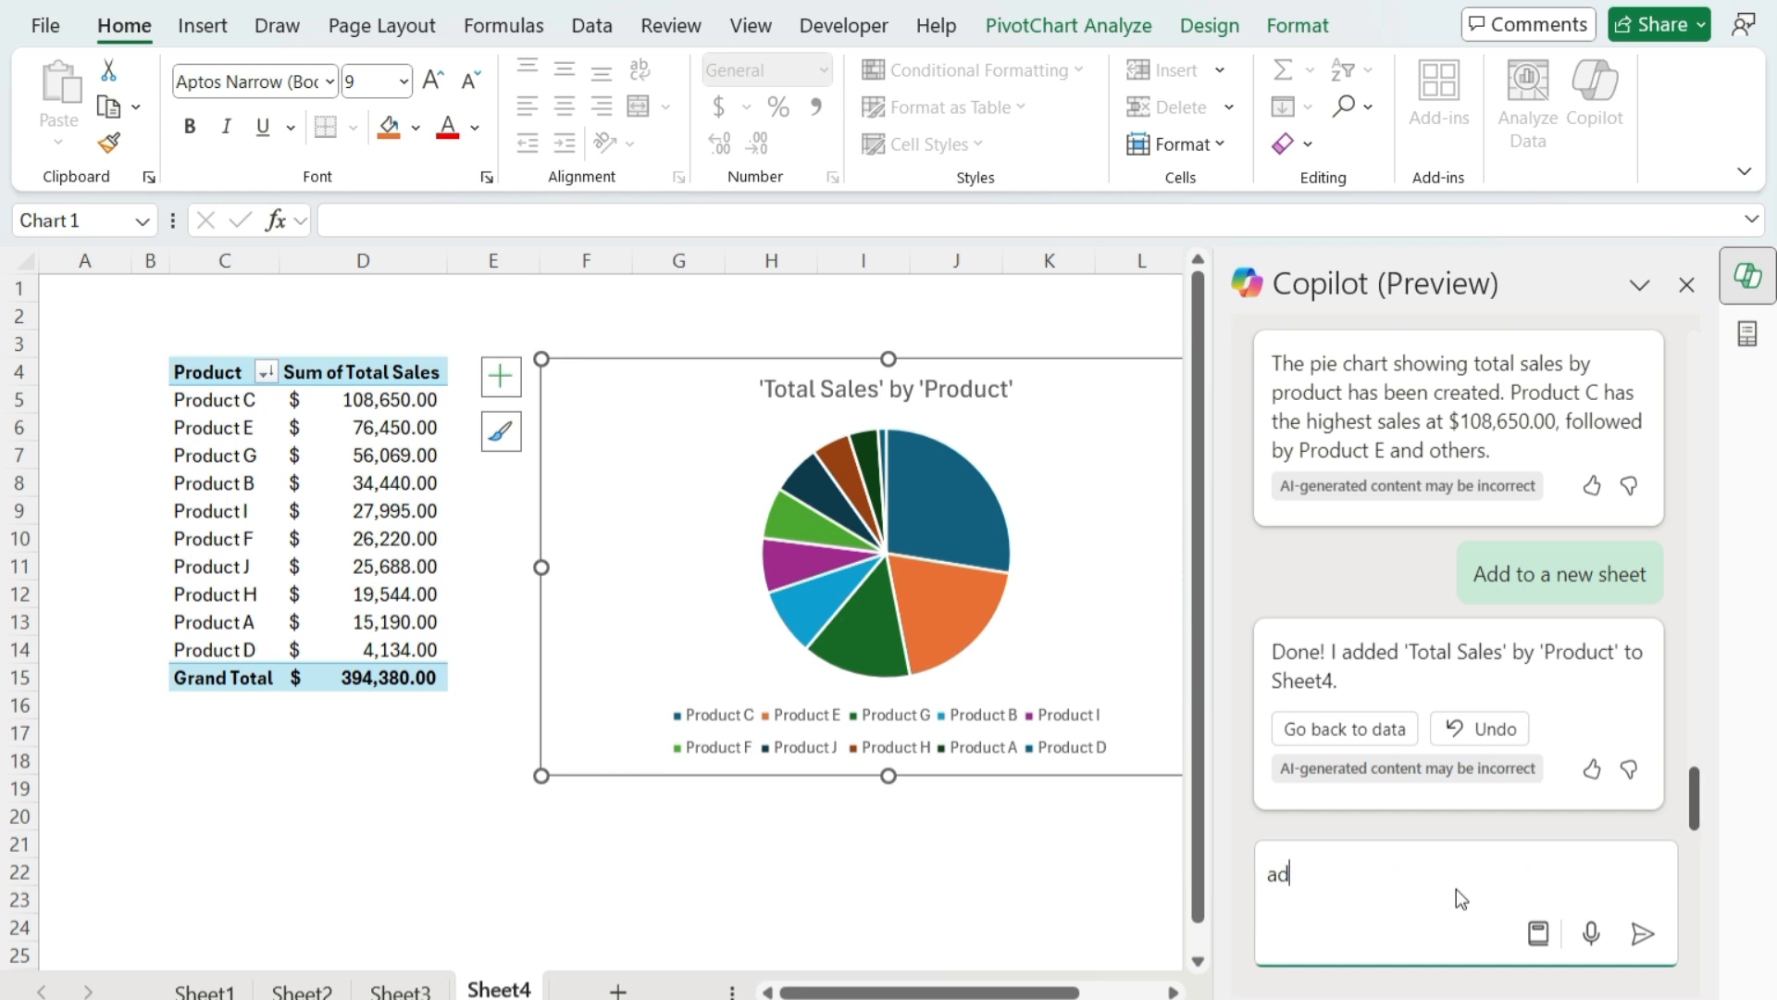
pyautogui.press('BackSpace')
pyautogui.press('BackSpace')
pyautogui.write('els to this pie cha')
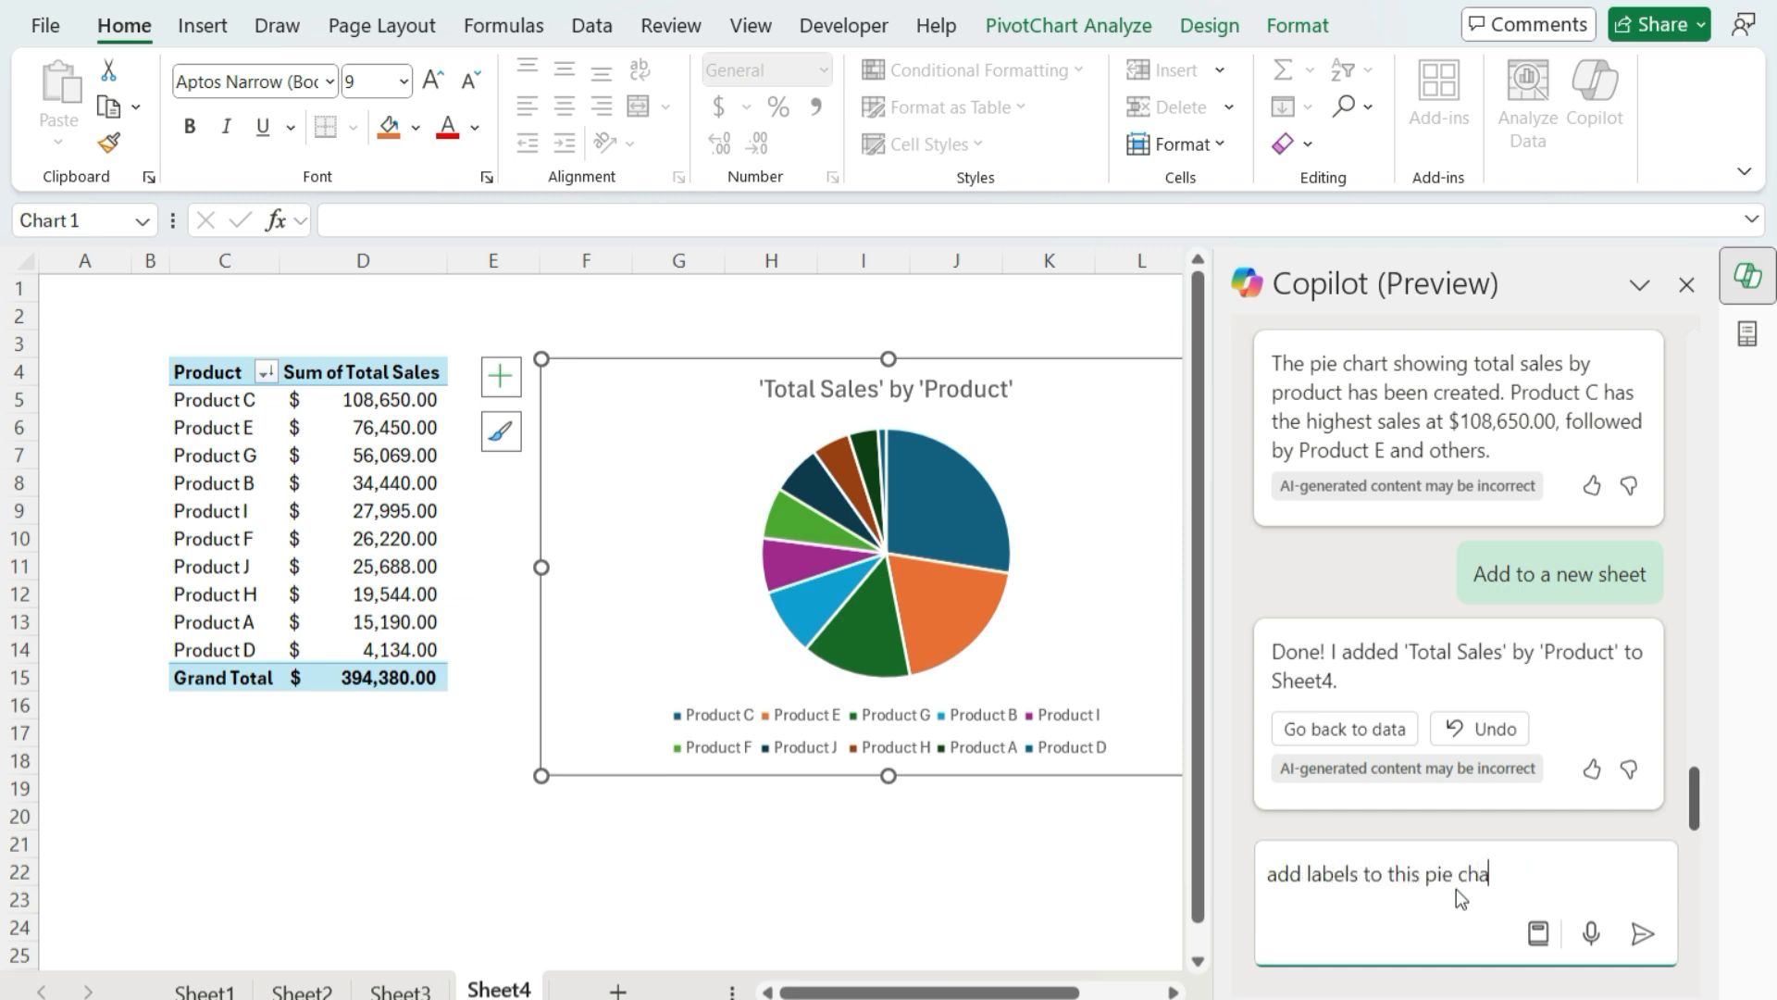
pyautogui.write('rt')
pyautogui.press('Return')
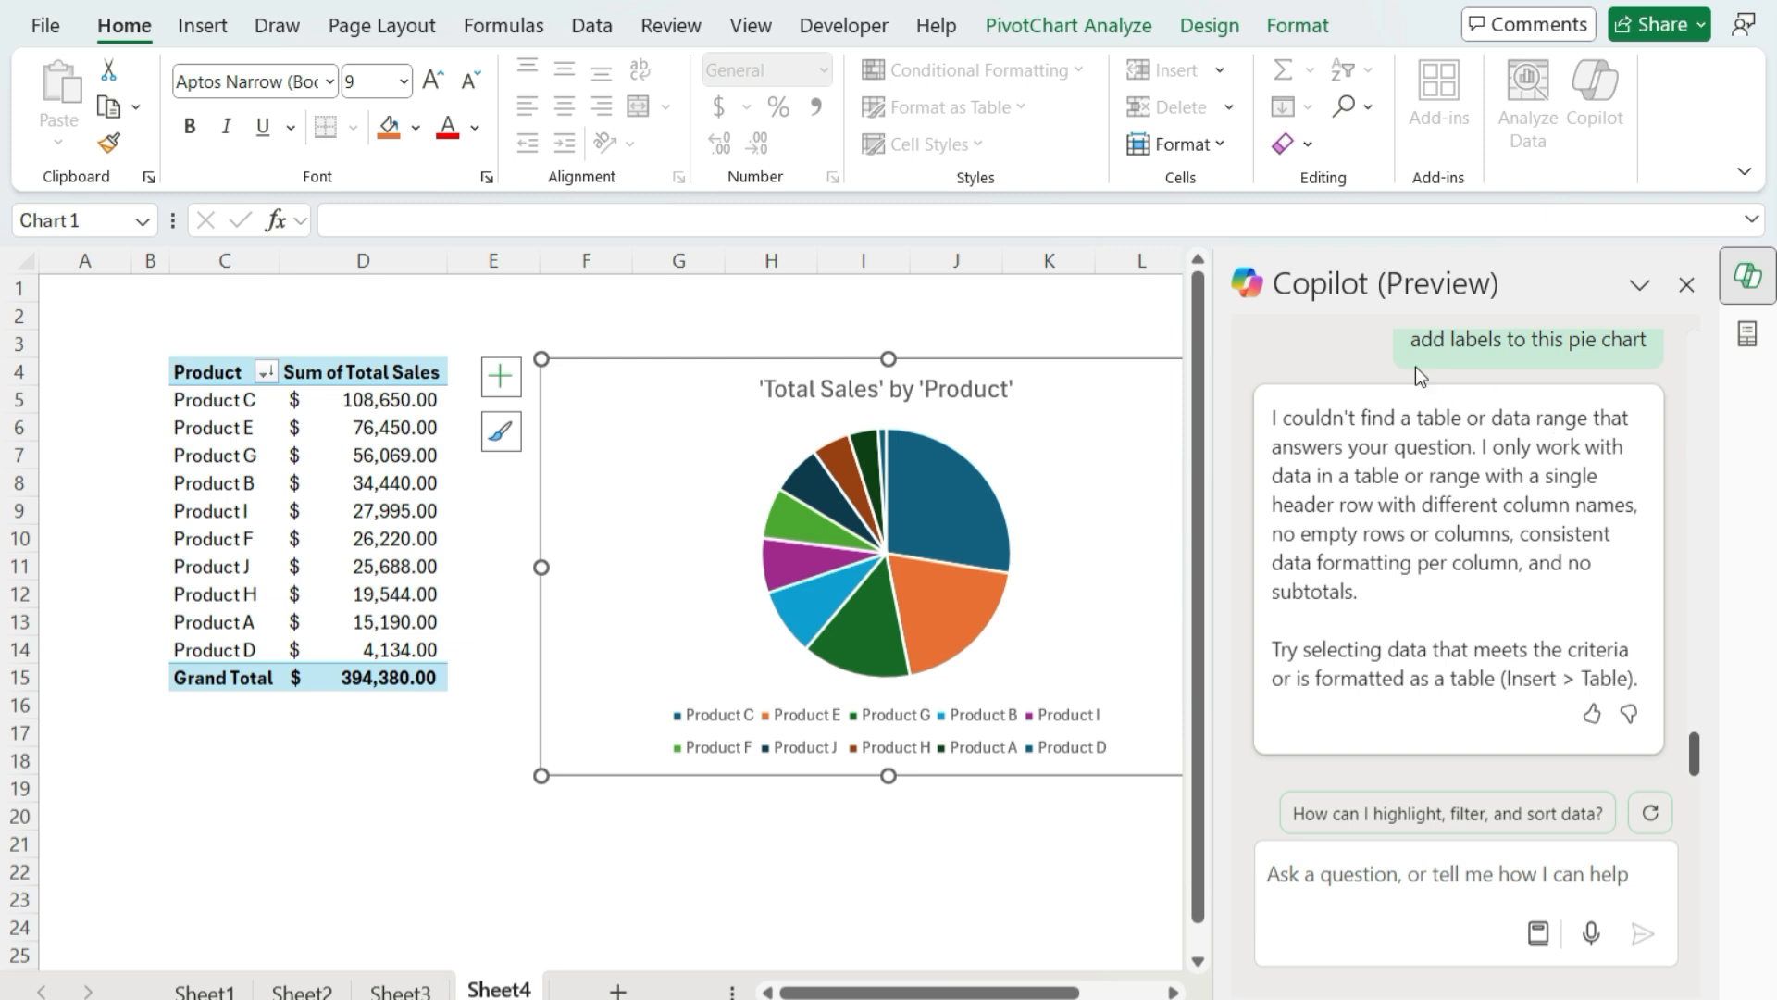
# Try to have Copilot retitle the pie chart with the prompt "In Chart 1, add a header called 'sales by product'".
pyautogui.click(1476, 880)
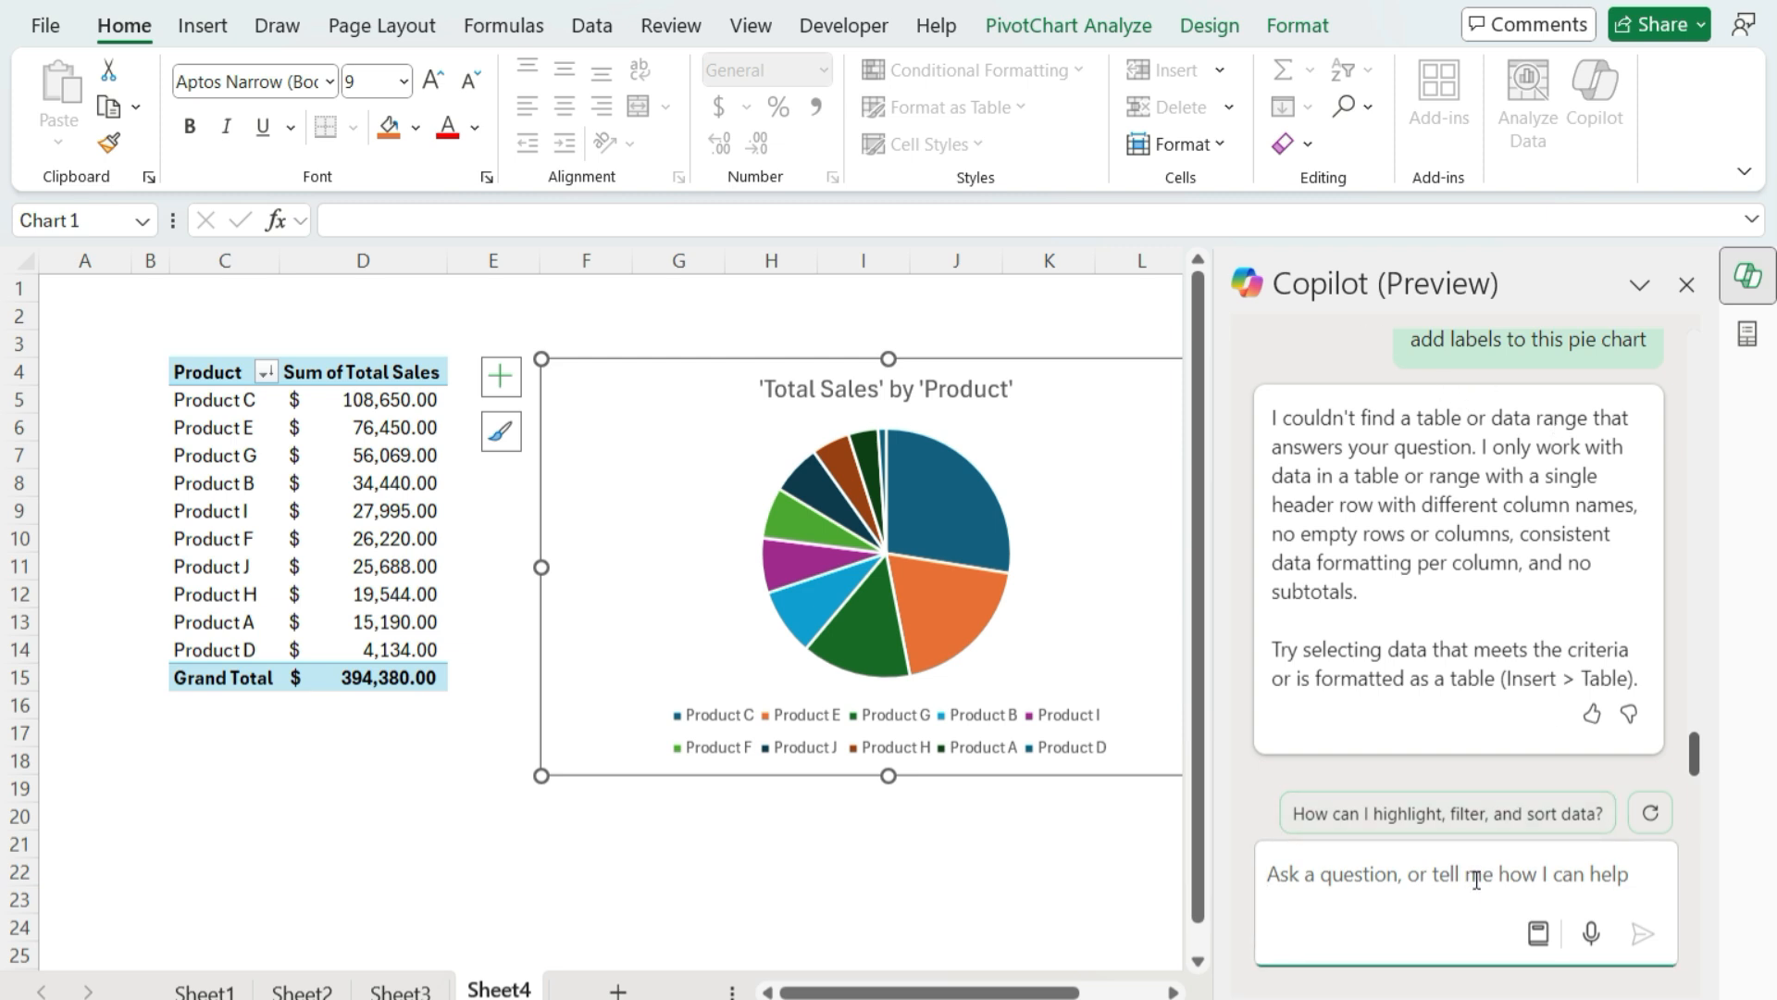
pyautogui.write('In Chart 1')
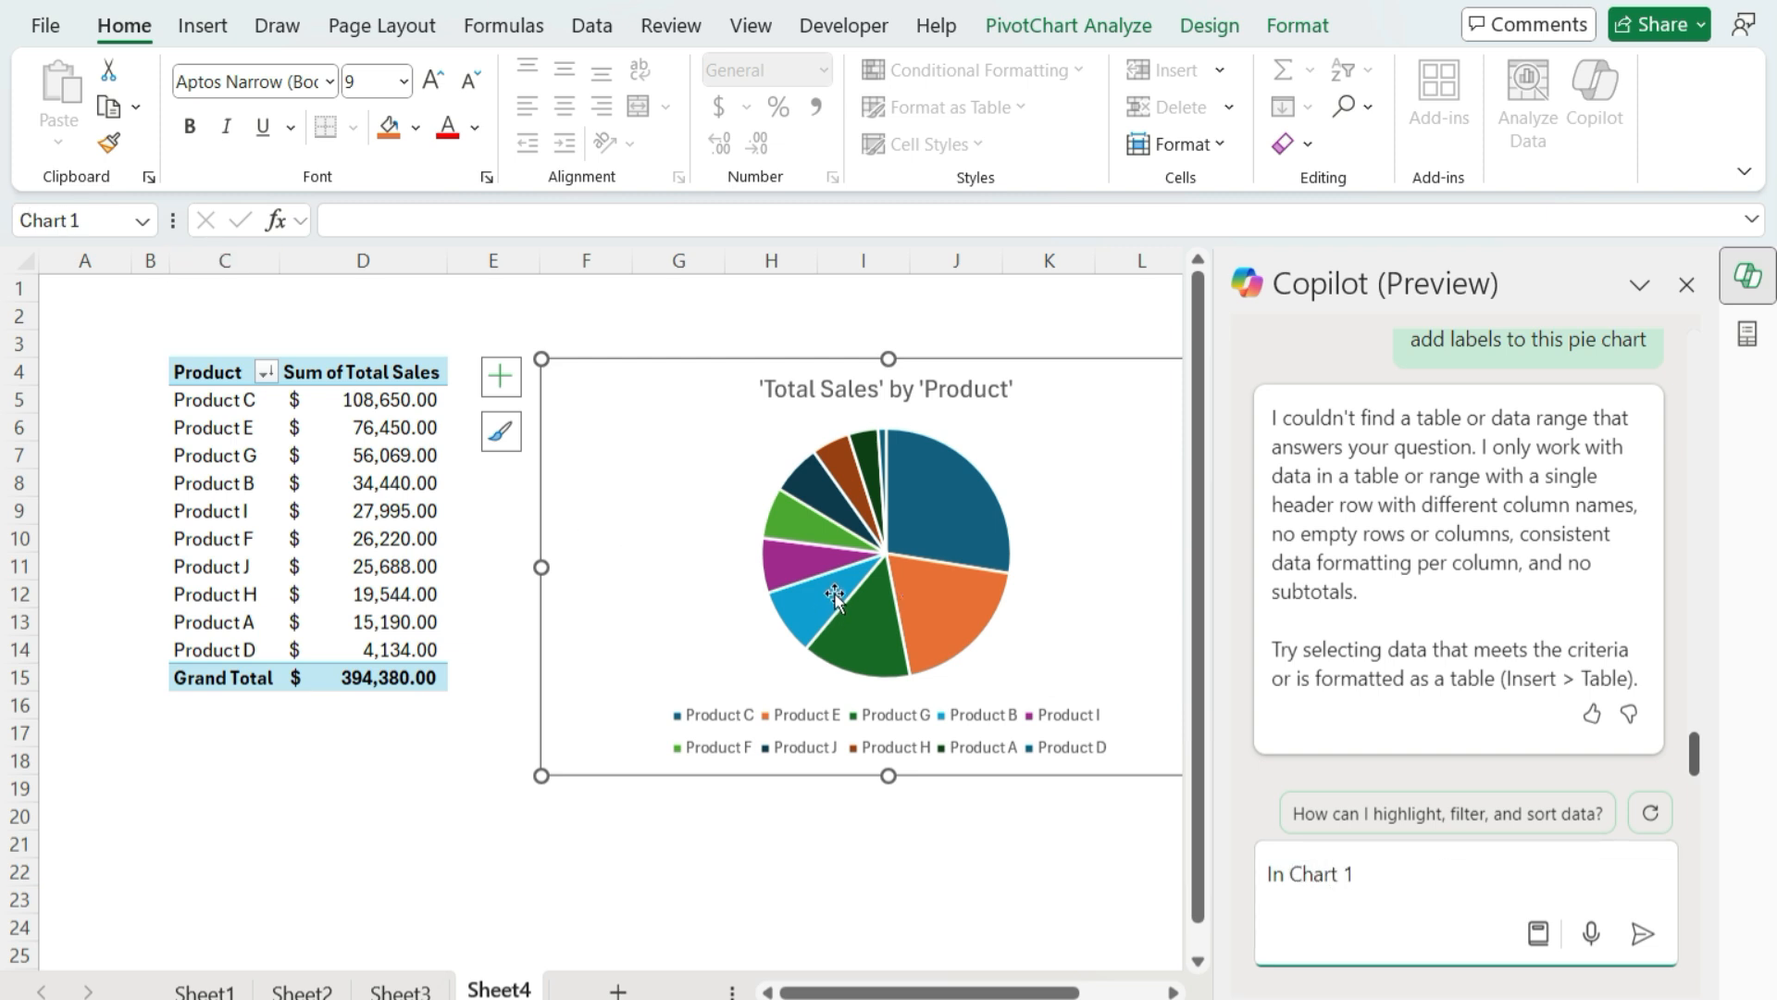
pyautogui.moveTo(834, 598)
pyautogui.write(', add a he')
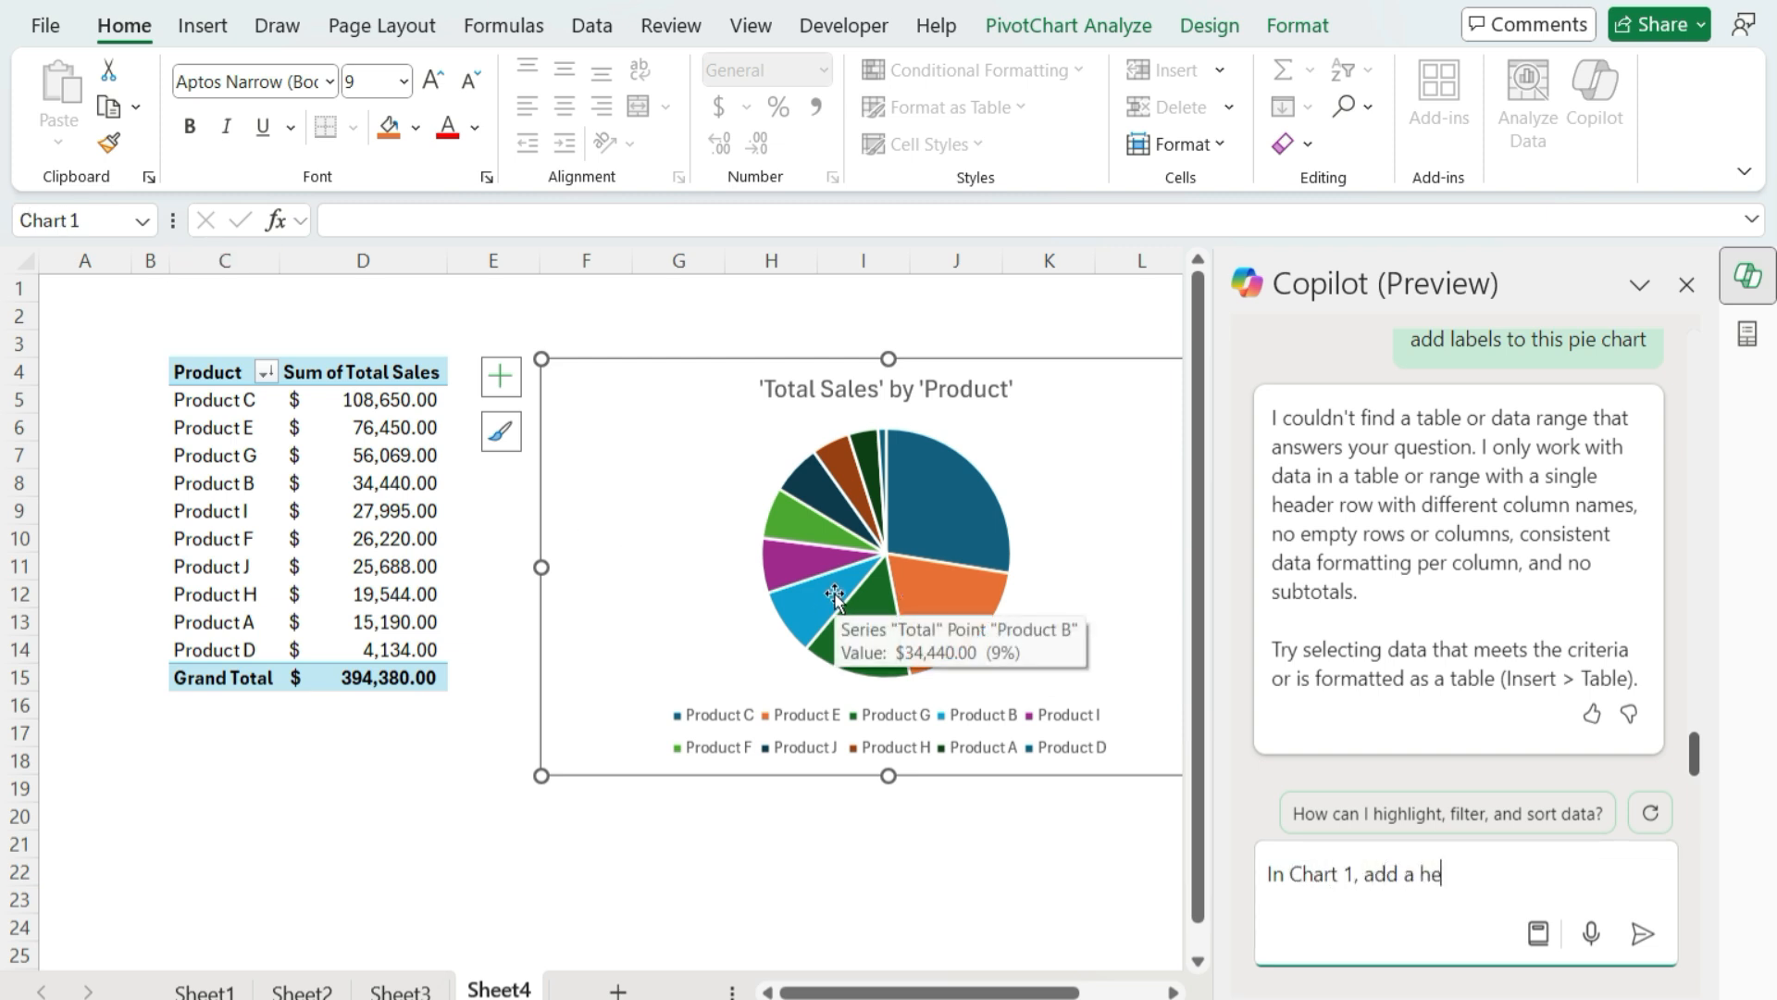
pyautogui.write("ader called 'sales by produ")
pyautogui.write("ct'")
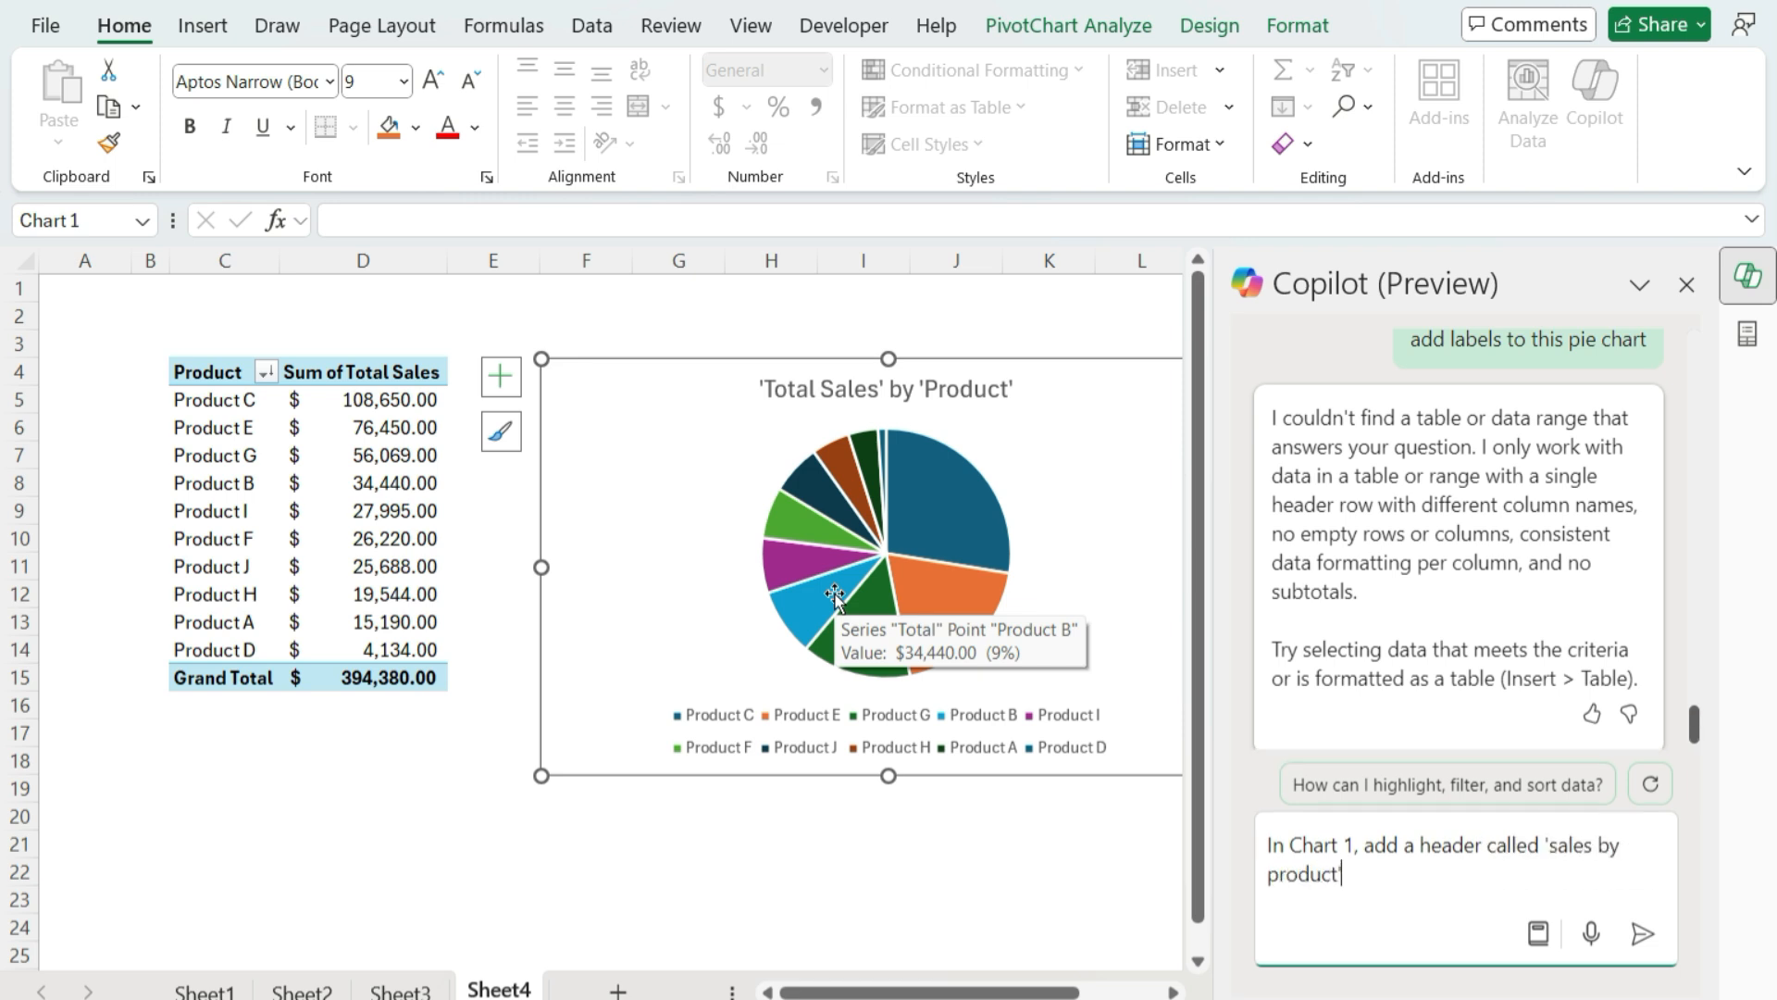
pyautogui.press('Return')
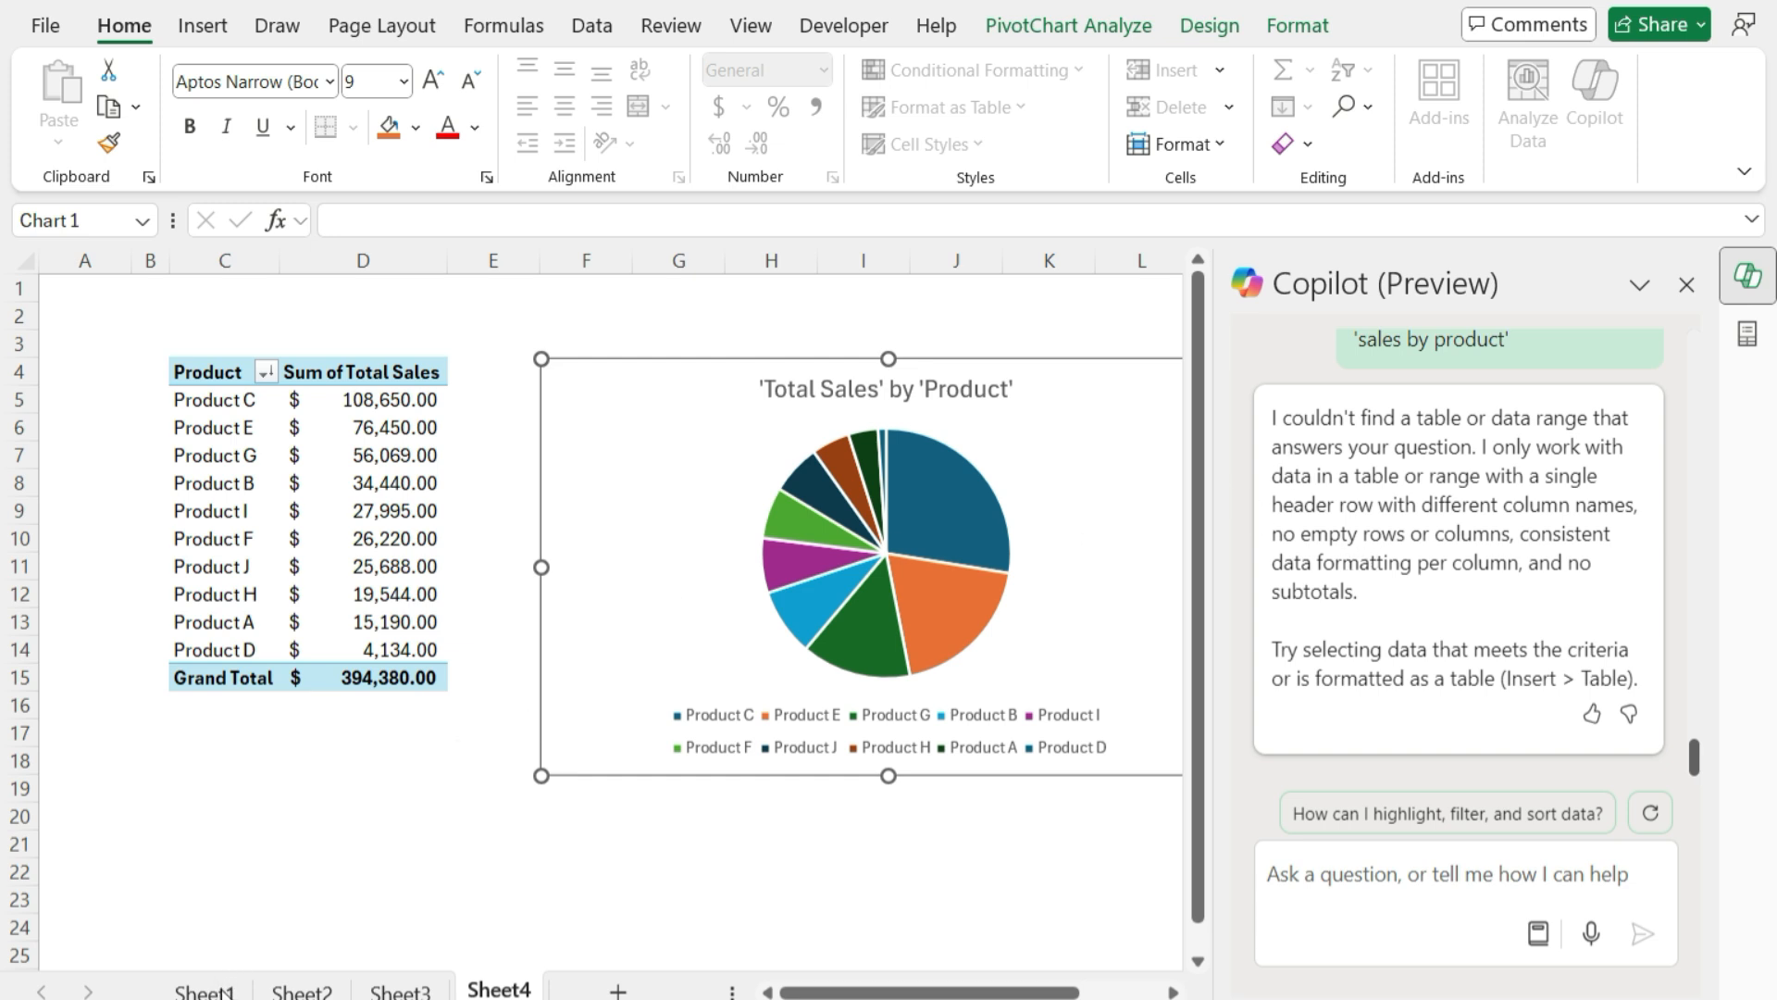
# From the Sheet1 data, ask Copilot to "Create a chart showing cumulative sales as a line chart, and monthly sales as a column chart, all in one visual".
pyautogui.click(227, 992)
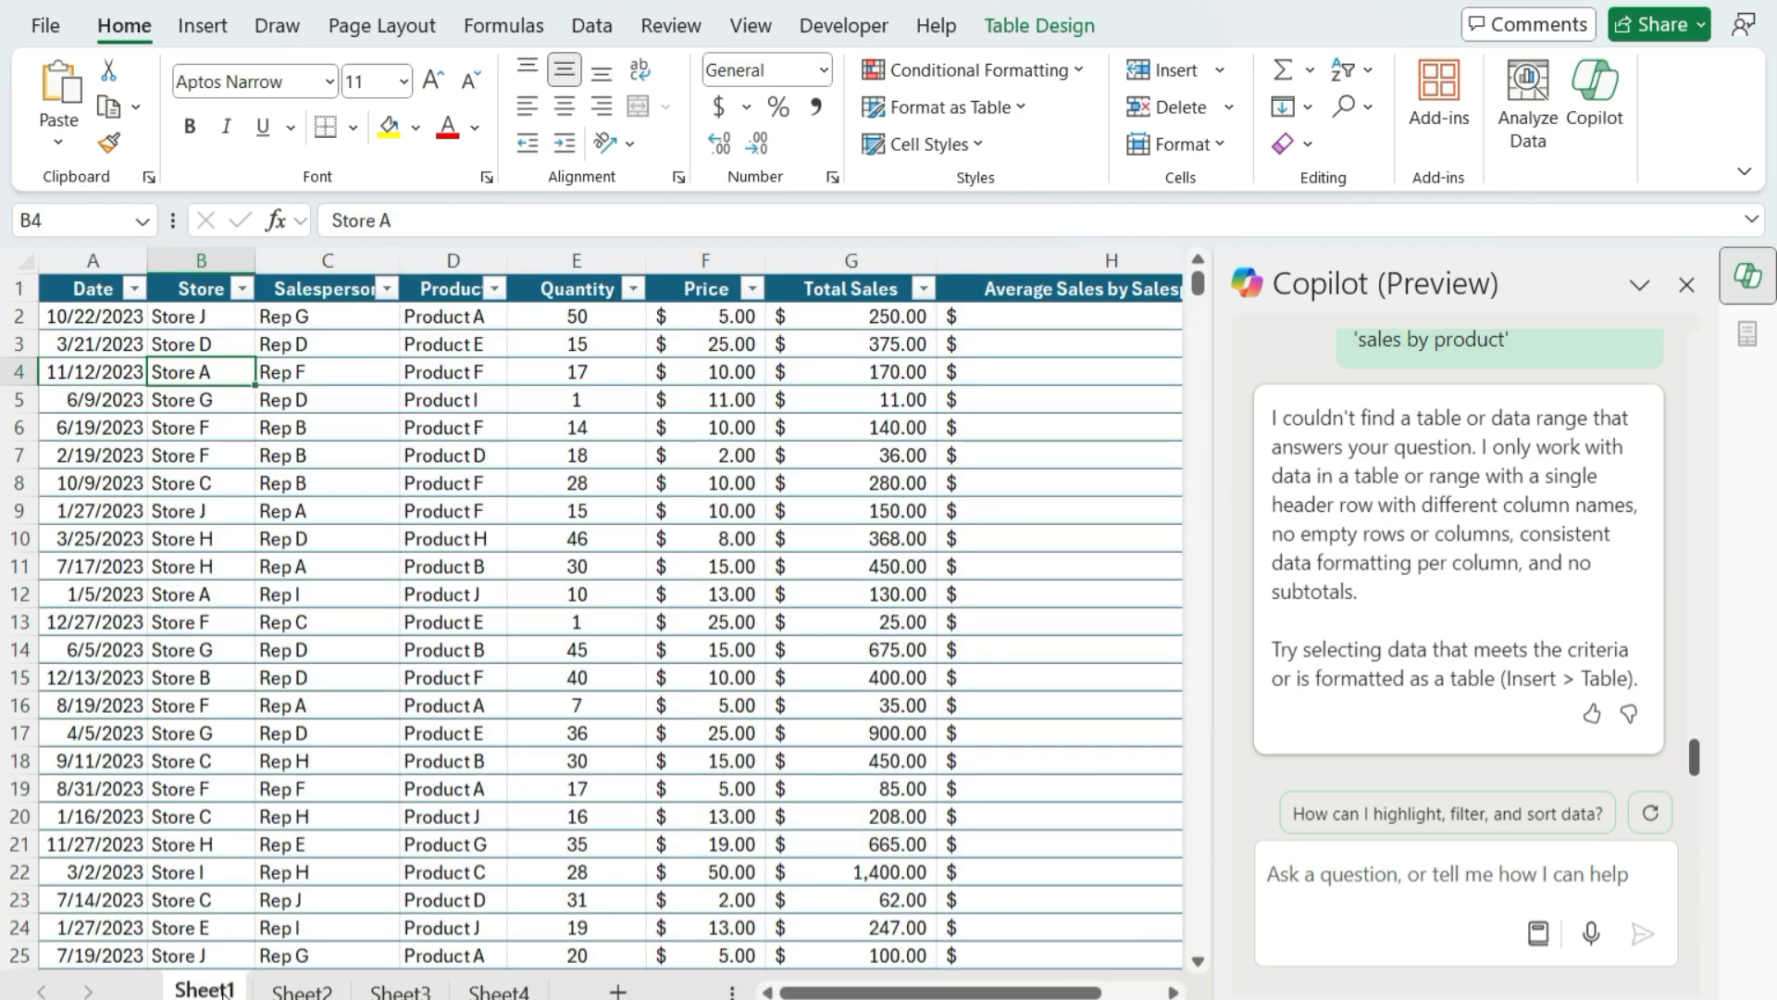
pyautogui.click(1372, 887)
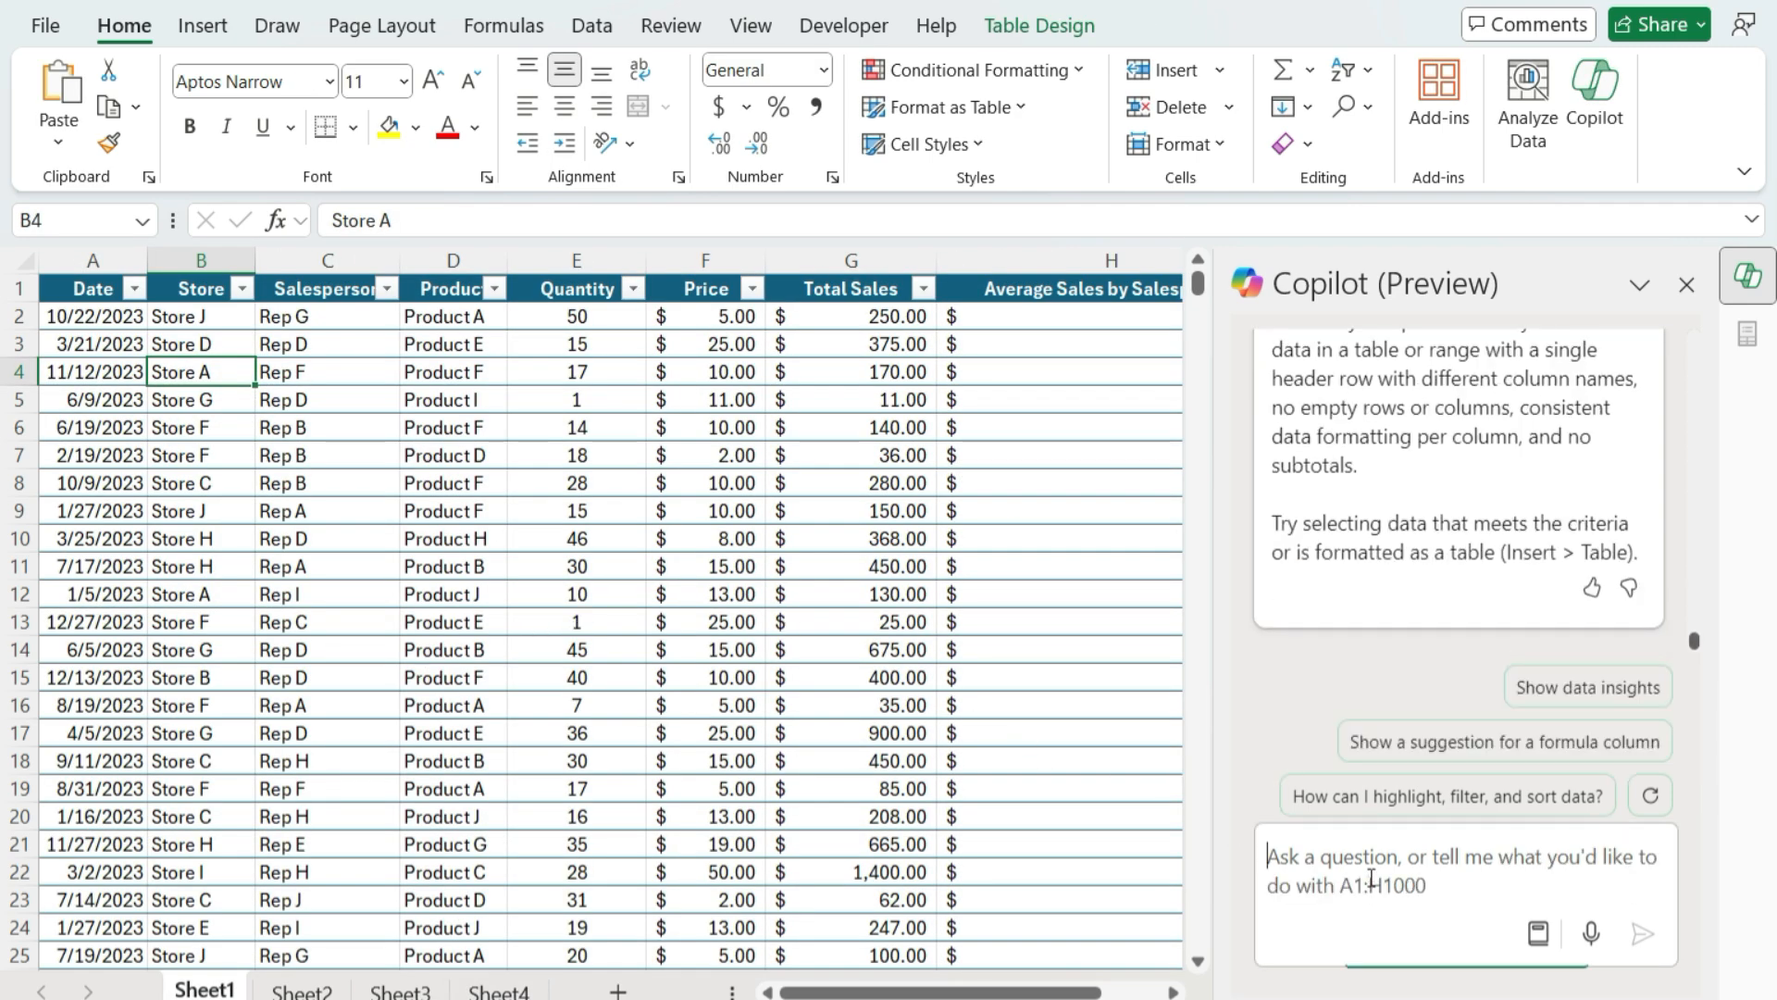
pyautogui.write('Creat')
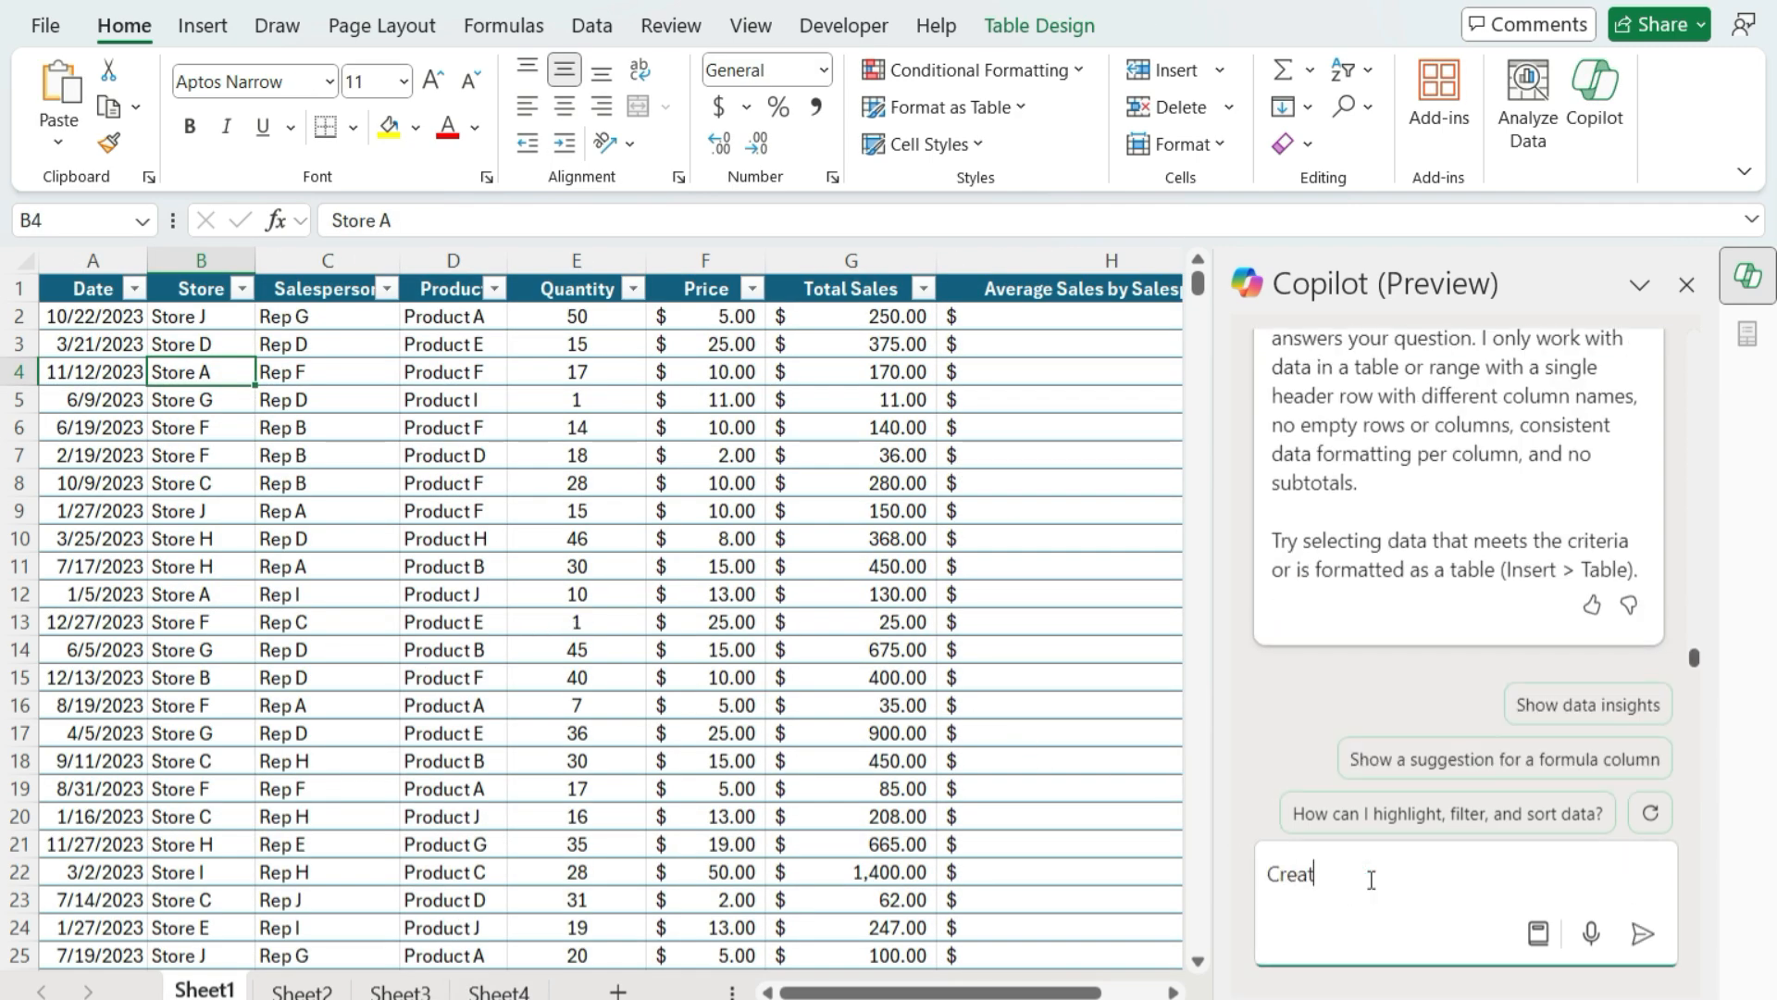
pyautogui.write('e a chart showing cuul')
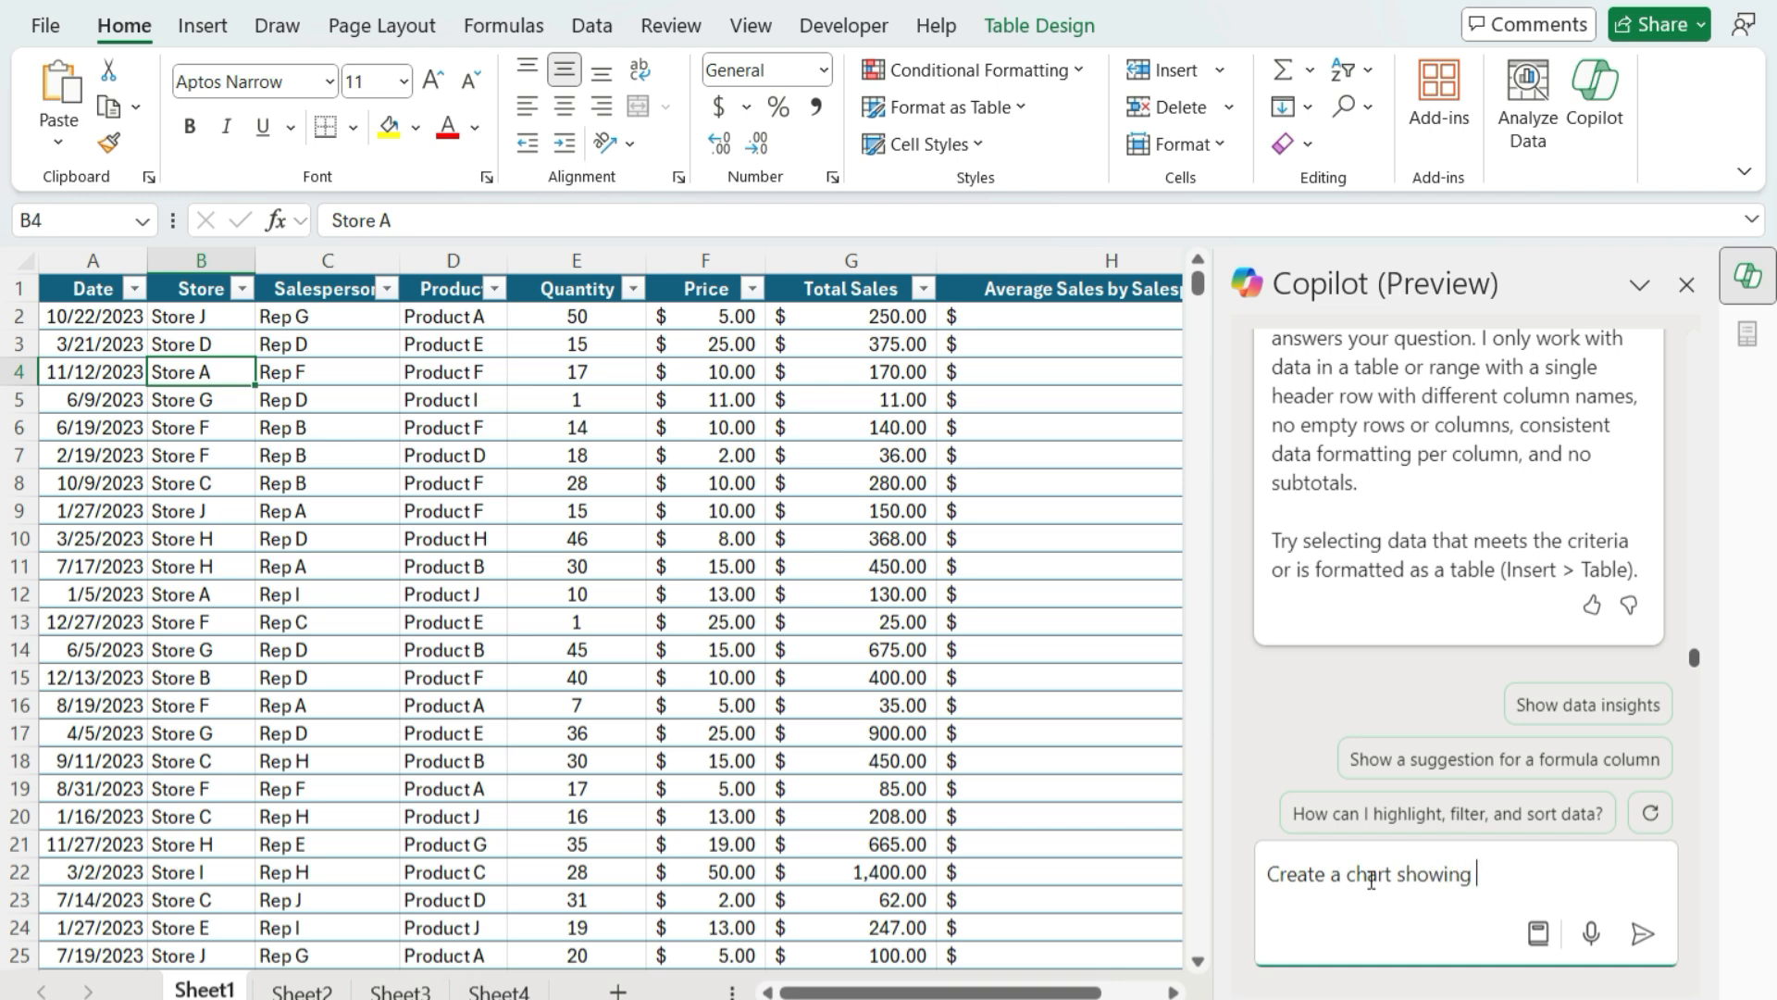
pyautogui.press('BackSpace')
pyautogui.press('BackSpace')
pyautogui.write('mulative sale')
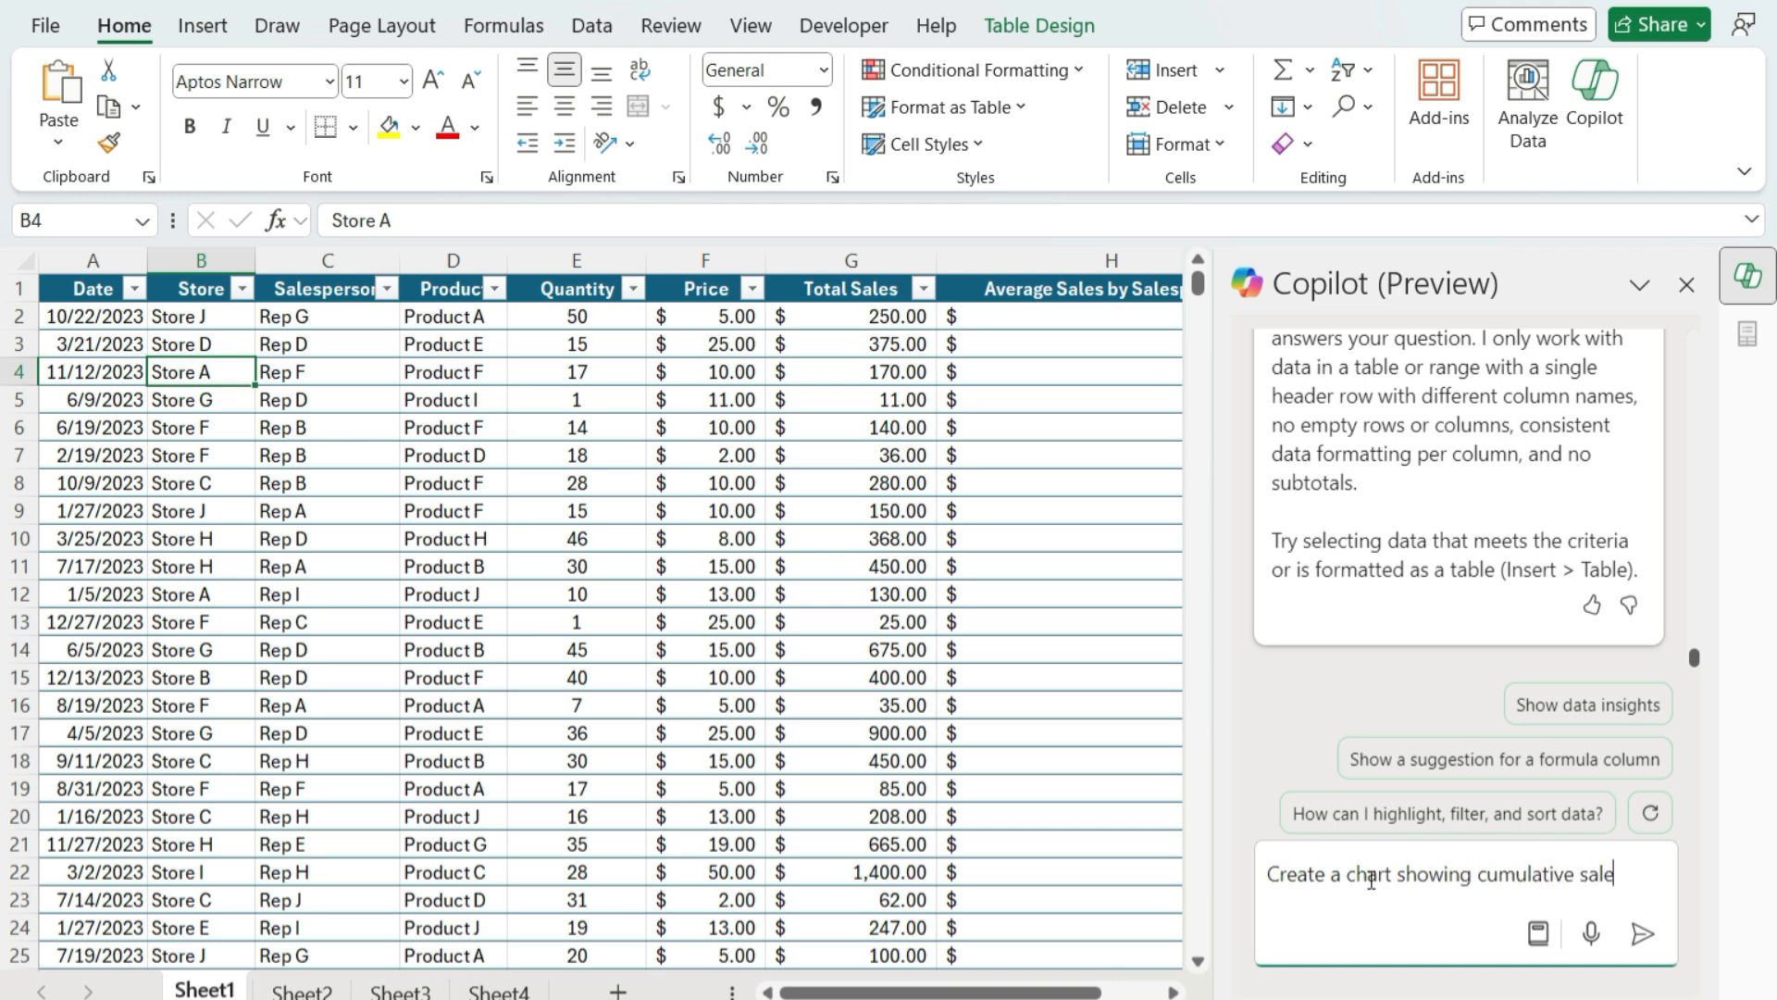
pyautogui.write('s as a line chart')
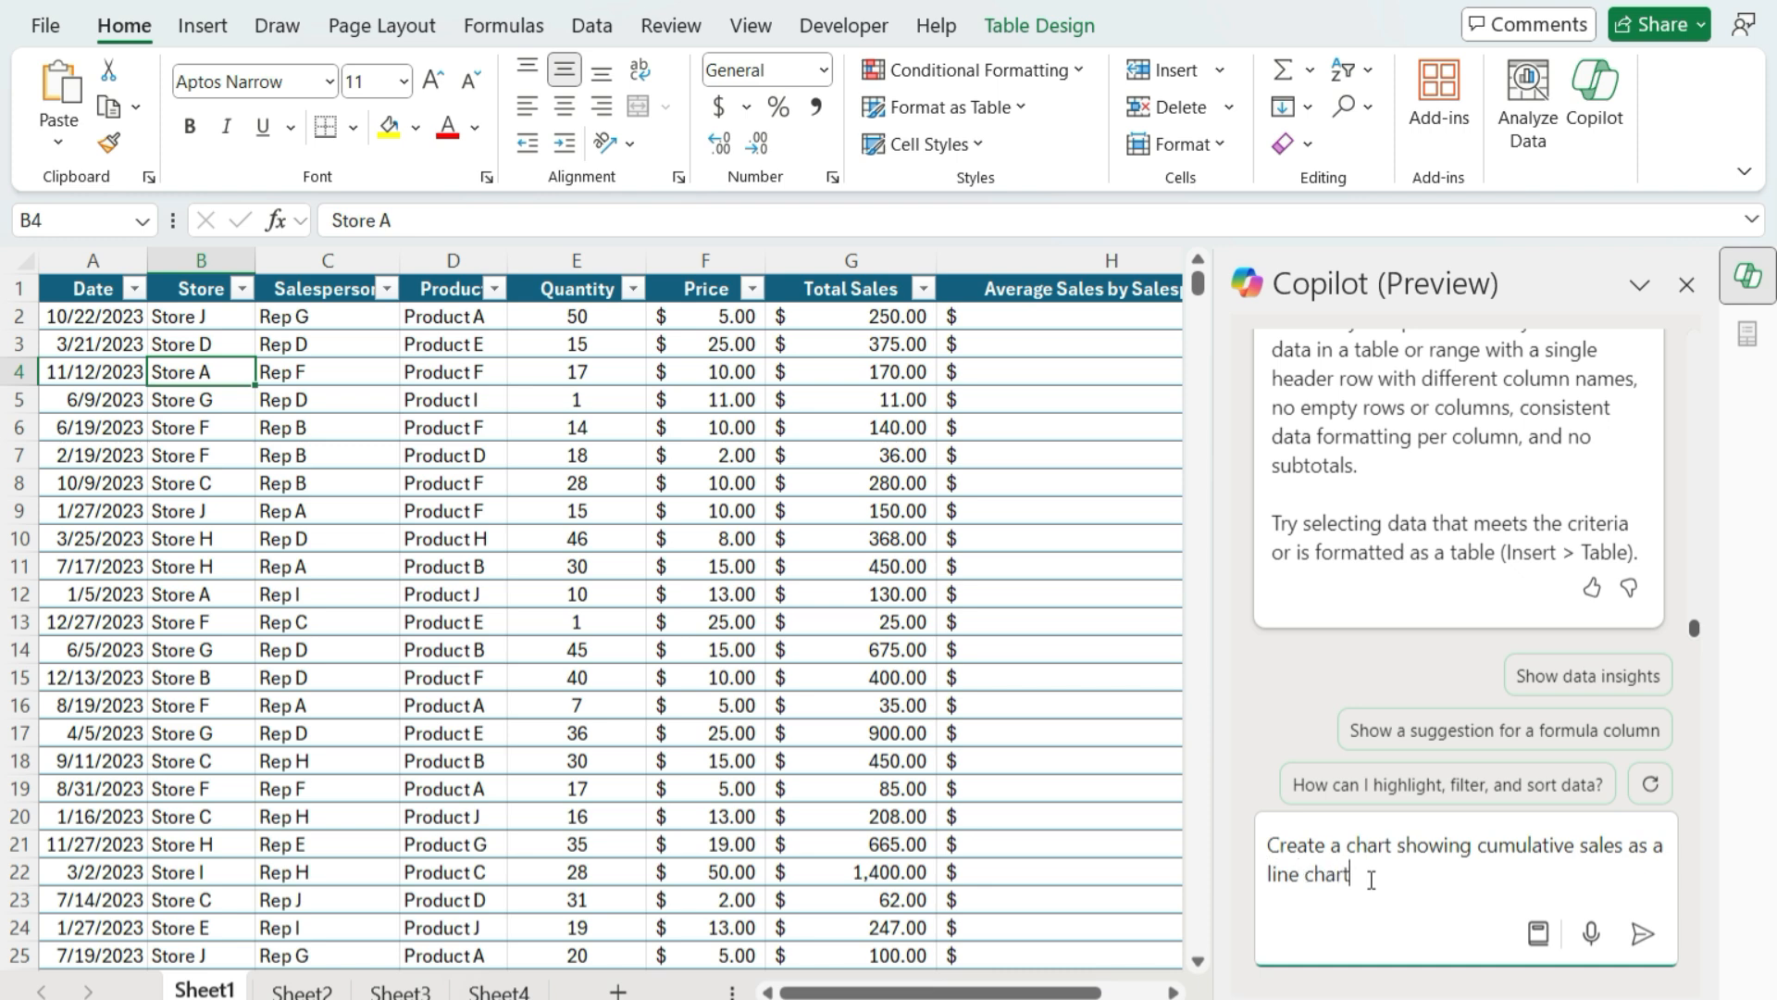
pyautogui.write(', and monthly s')
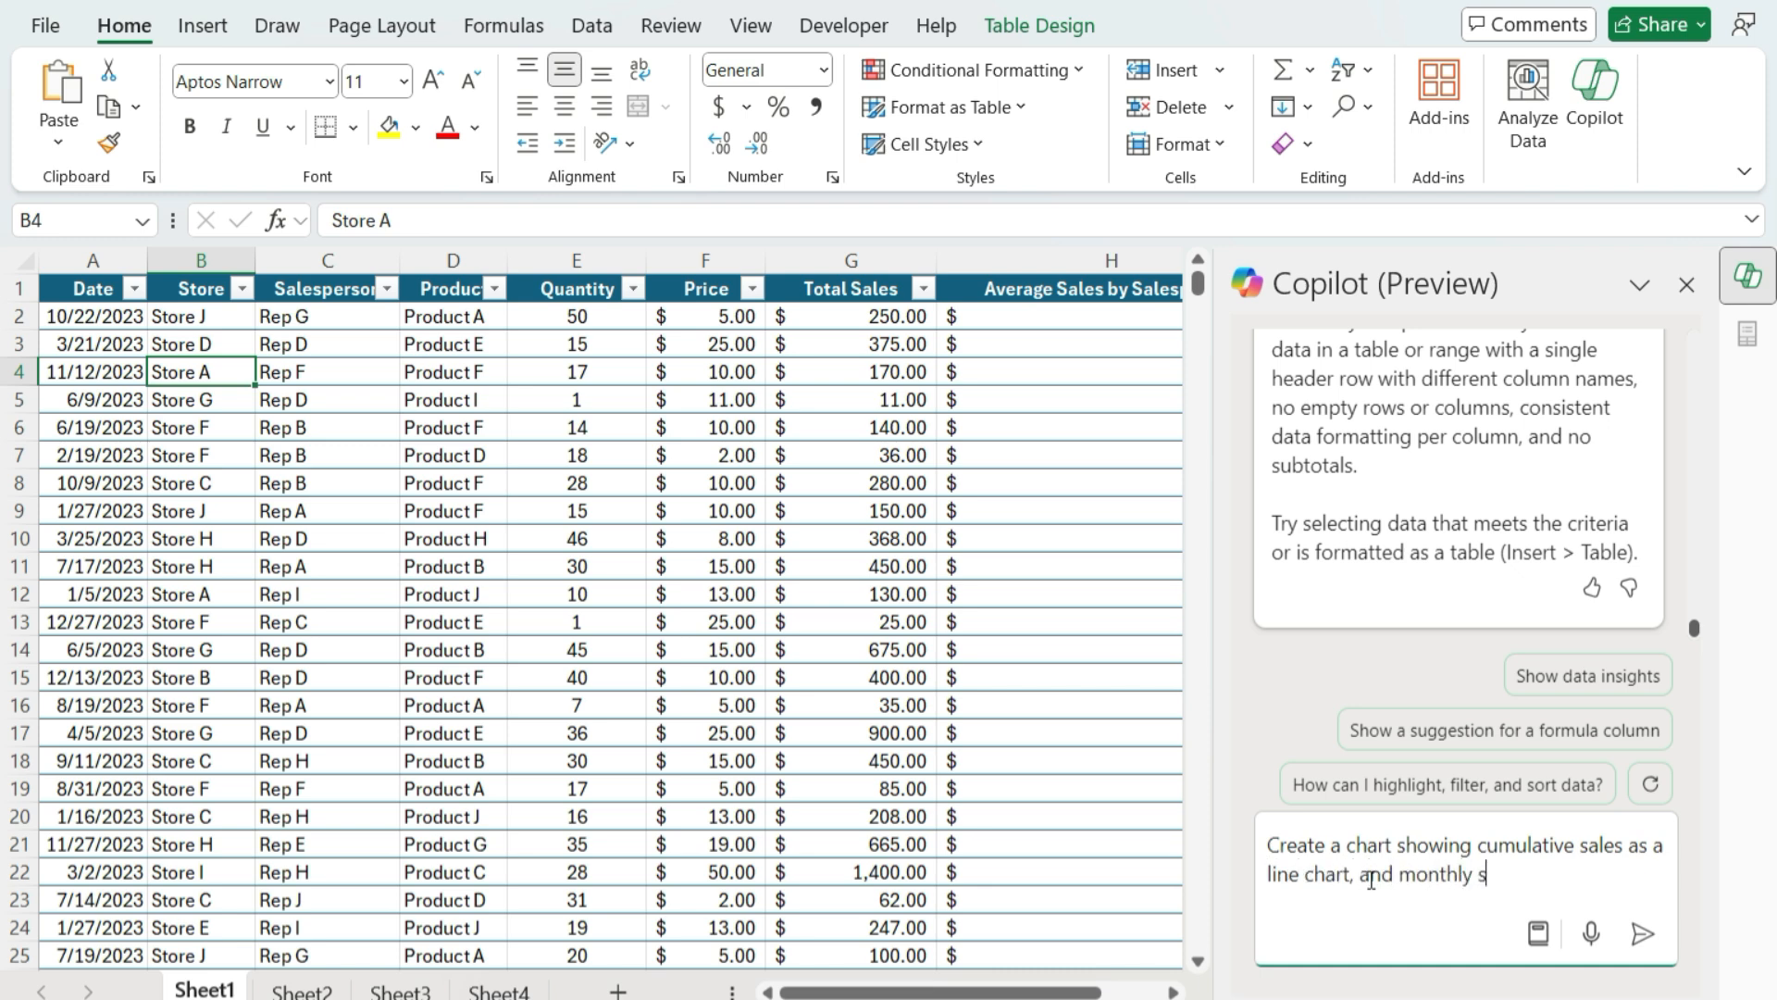
pyautogui.write('ales as a colum')
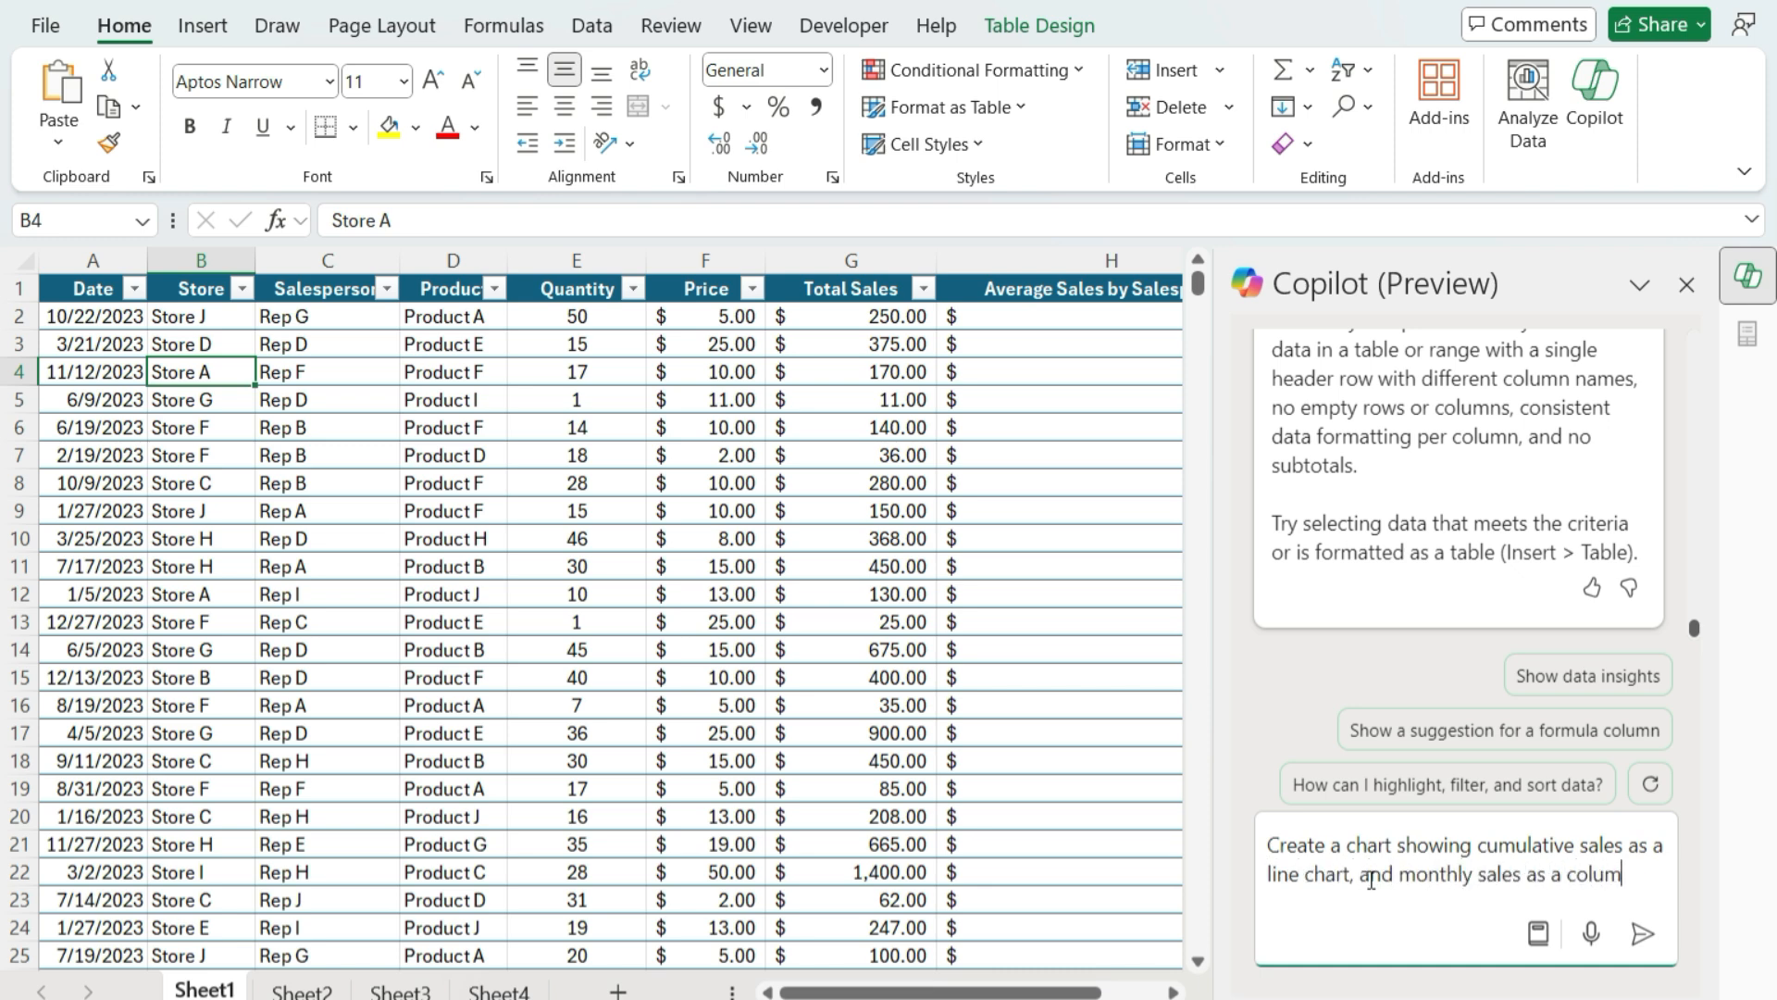
pyautogui.write('n chart, all in one vi')
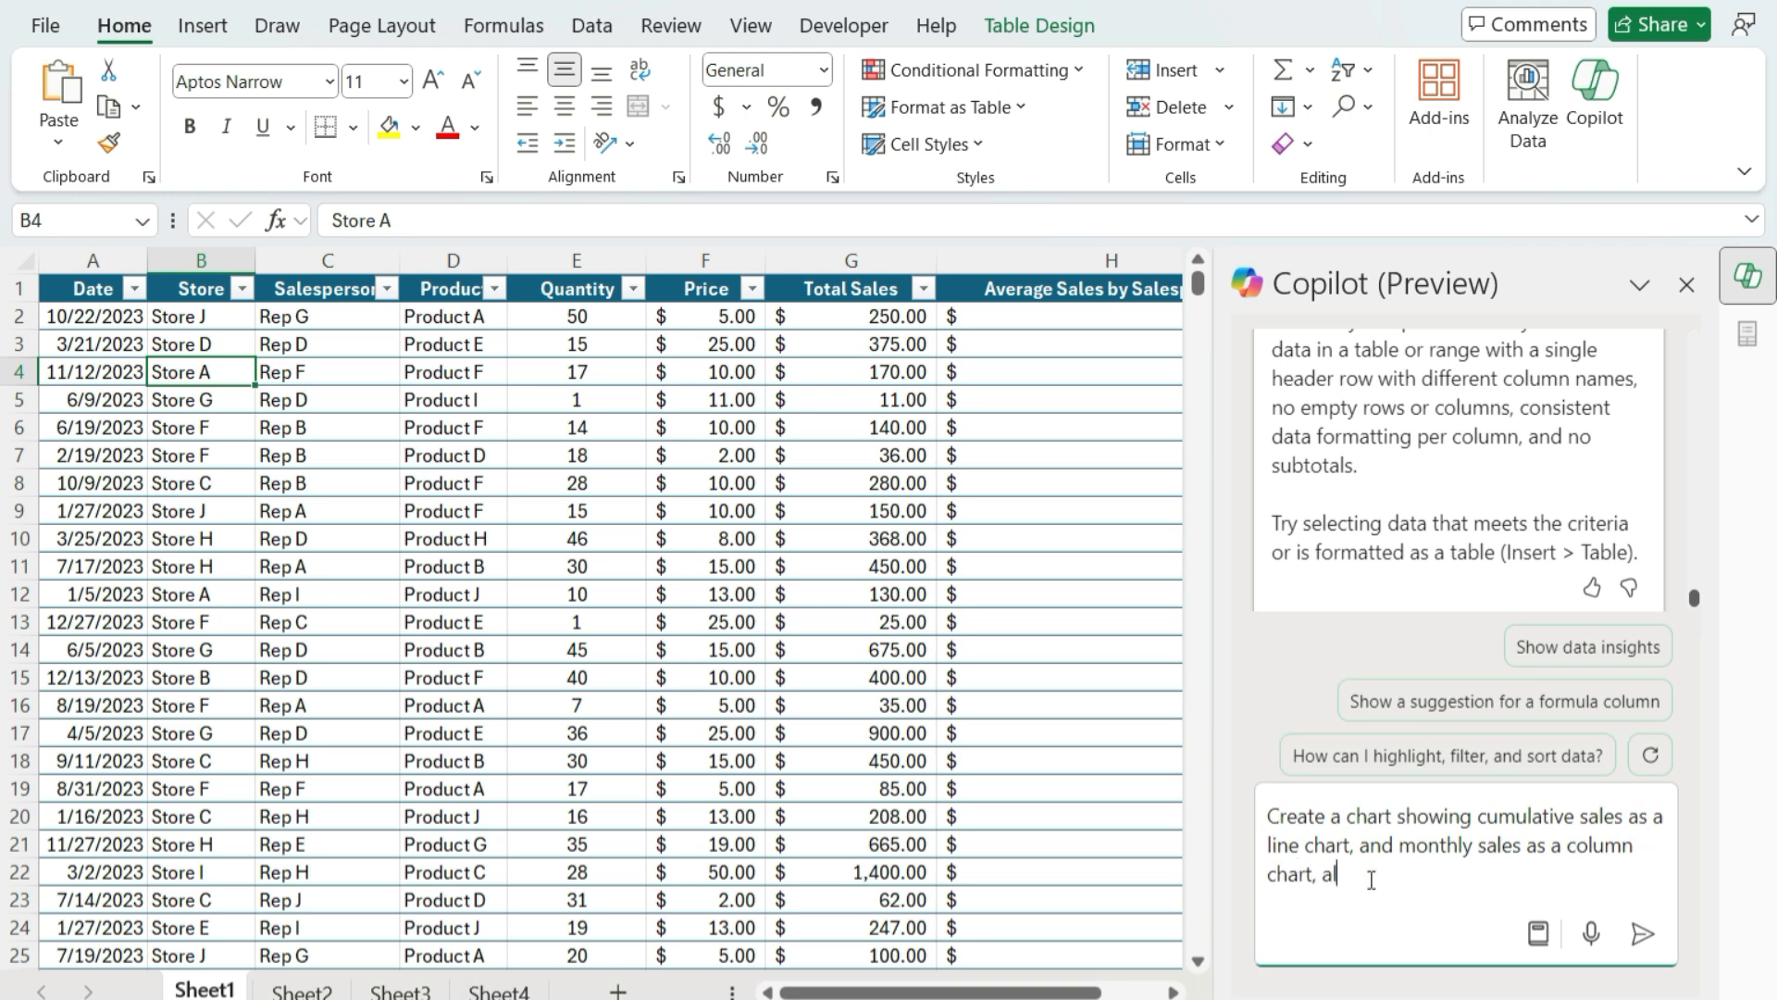
pyautogui.write('sual')
pyautogui.click(1640, 933)
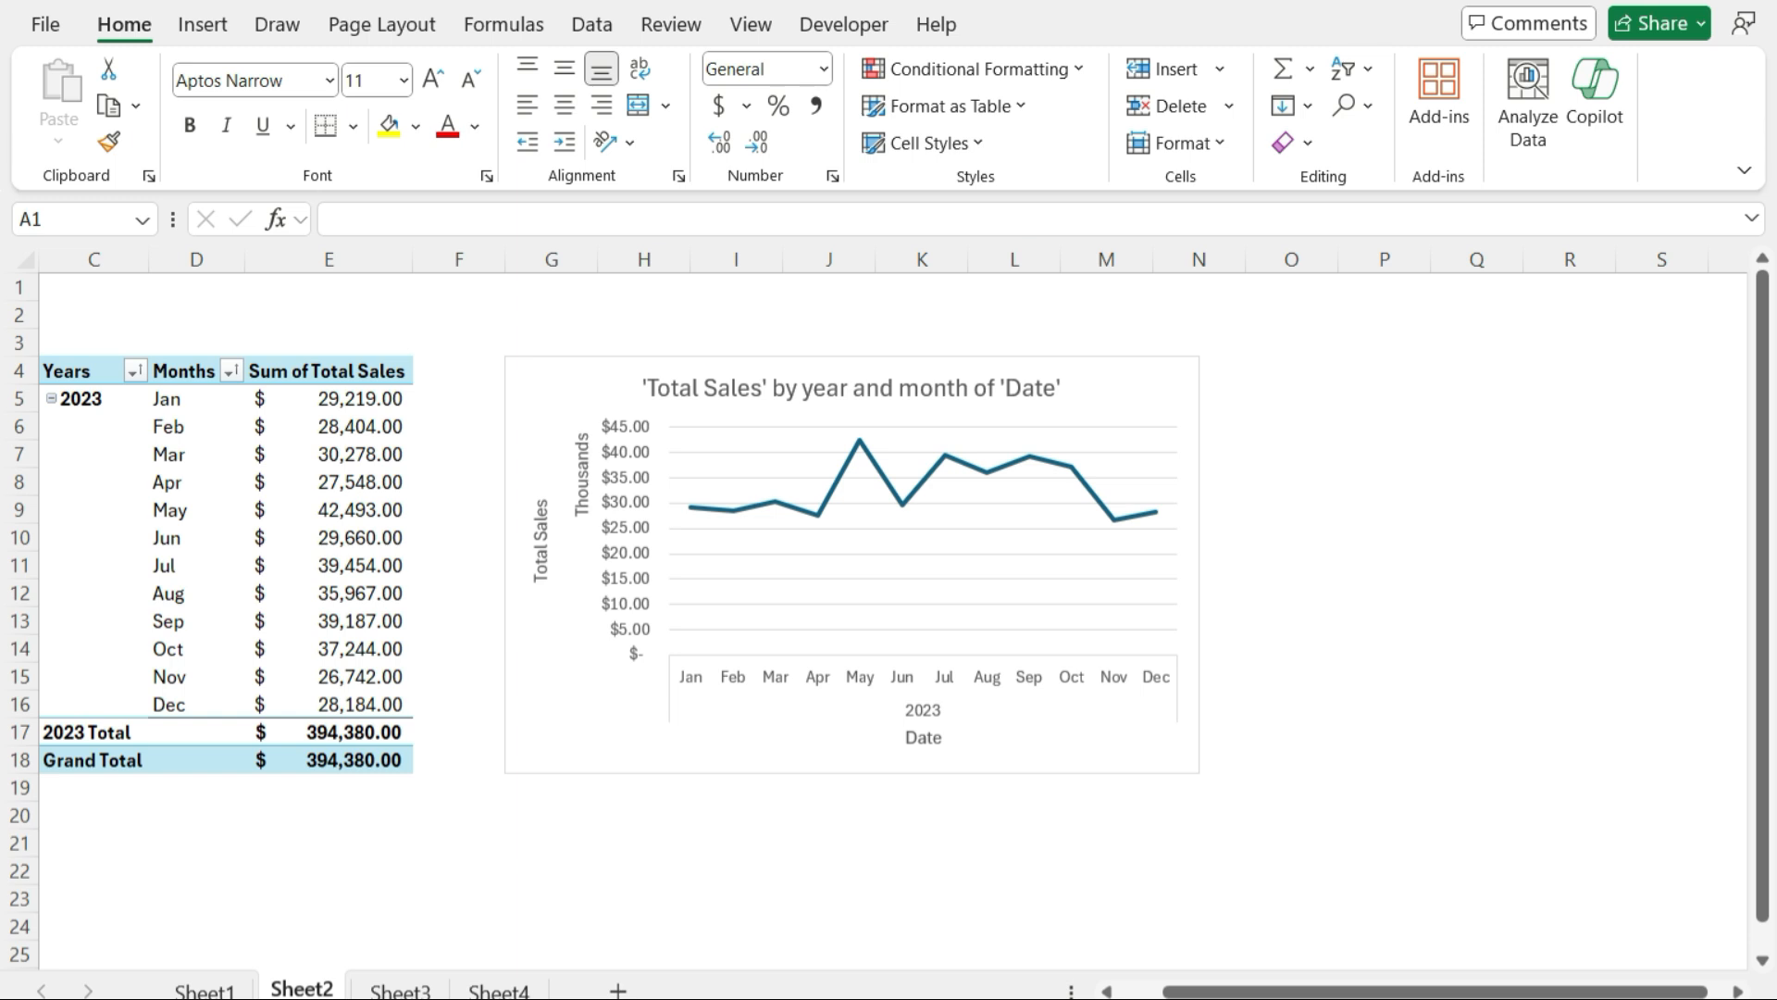
# Open Copilot on Sheet2 and ask "how can i change my chart from a line chart into a column chart".
pyautogui.click(1146, 372)
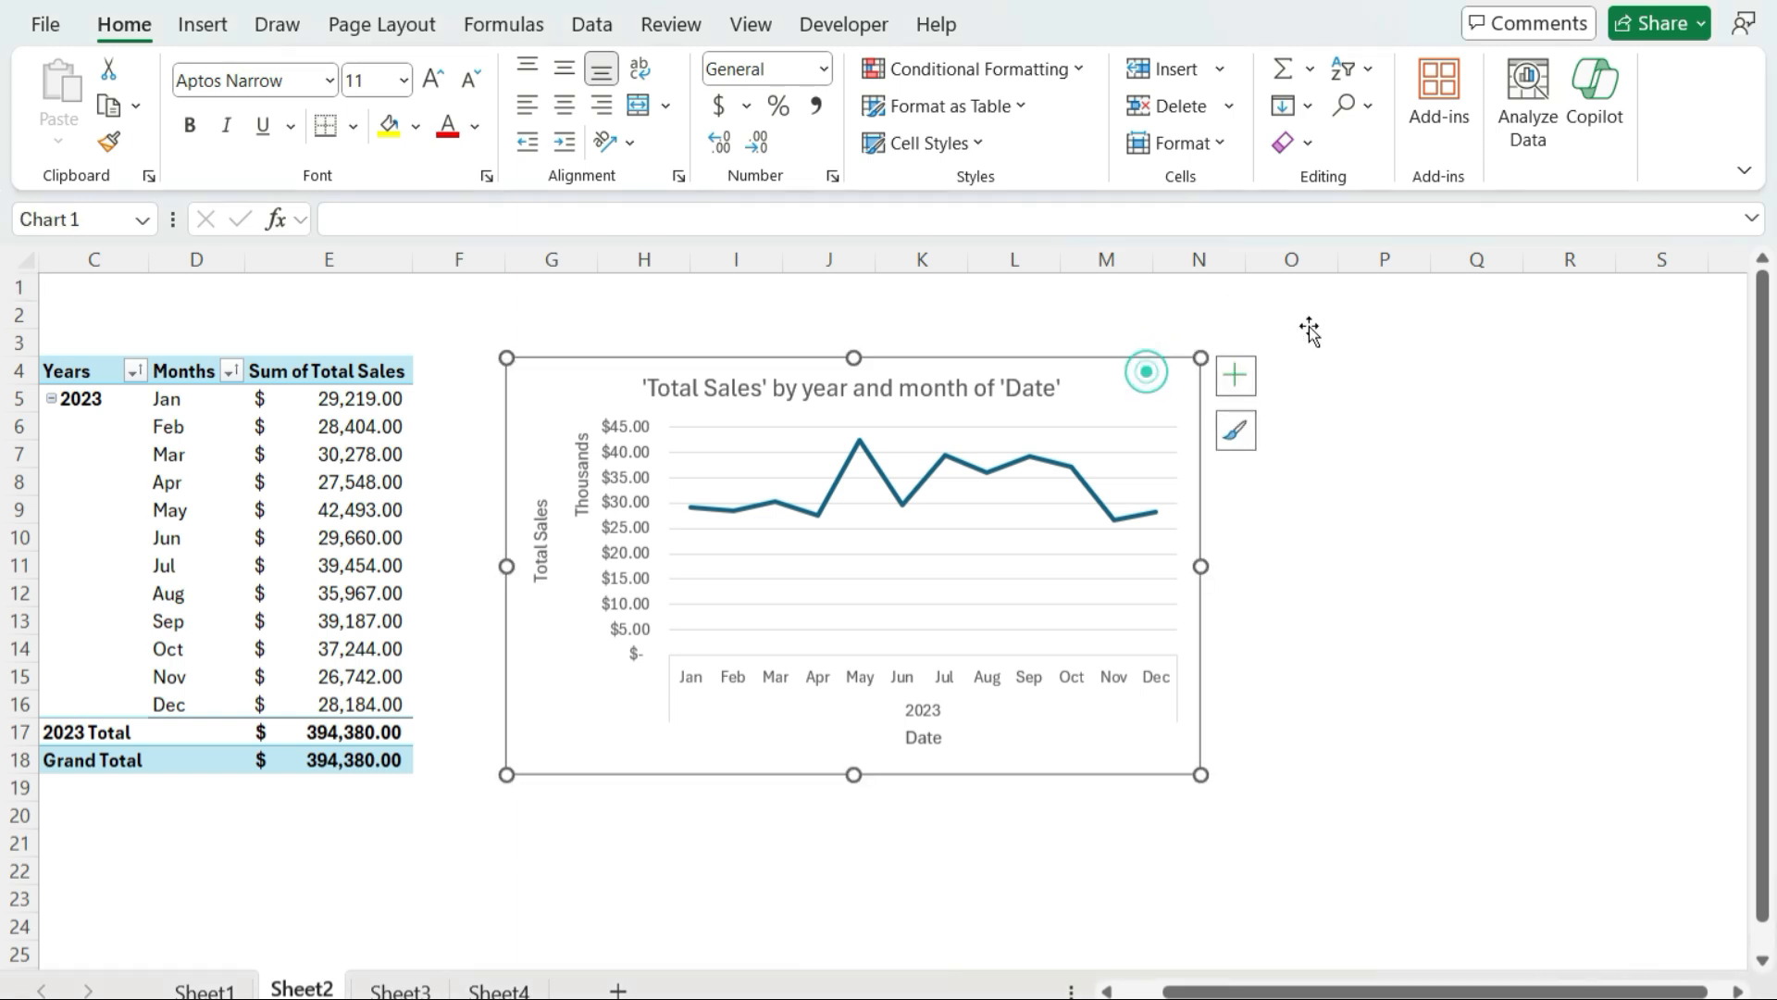
pyautogui.click(1037, 310)
pyautogui.click(1598, 93)
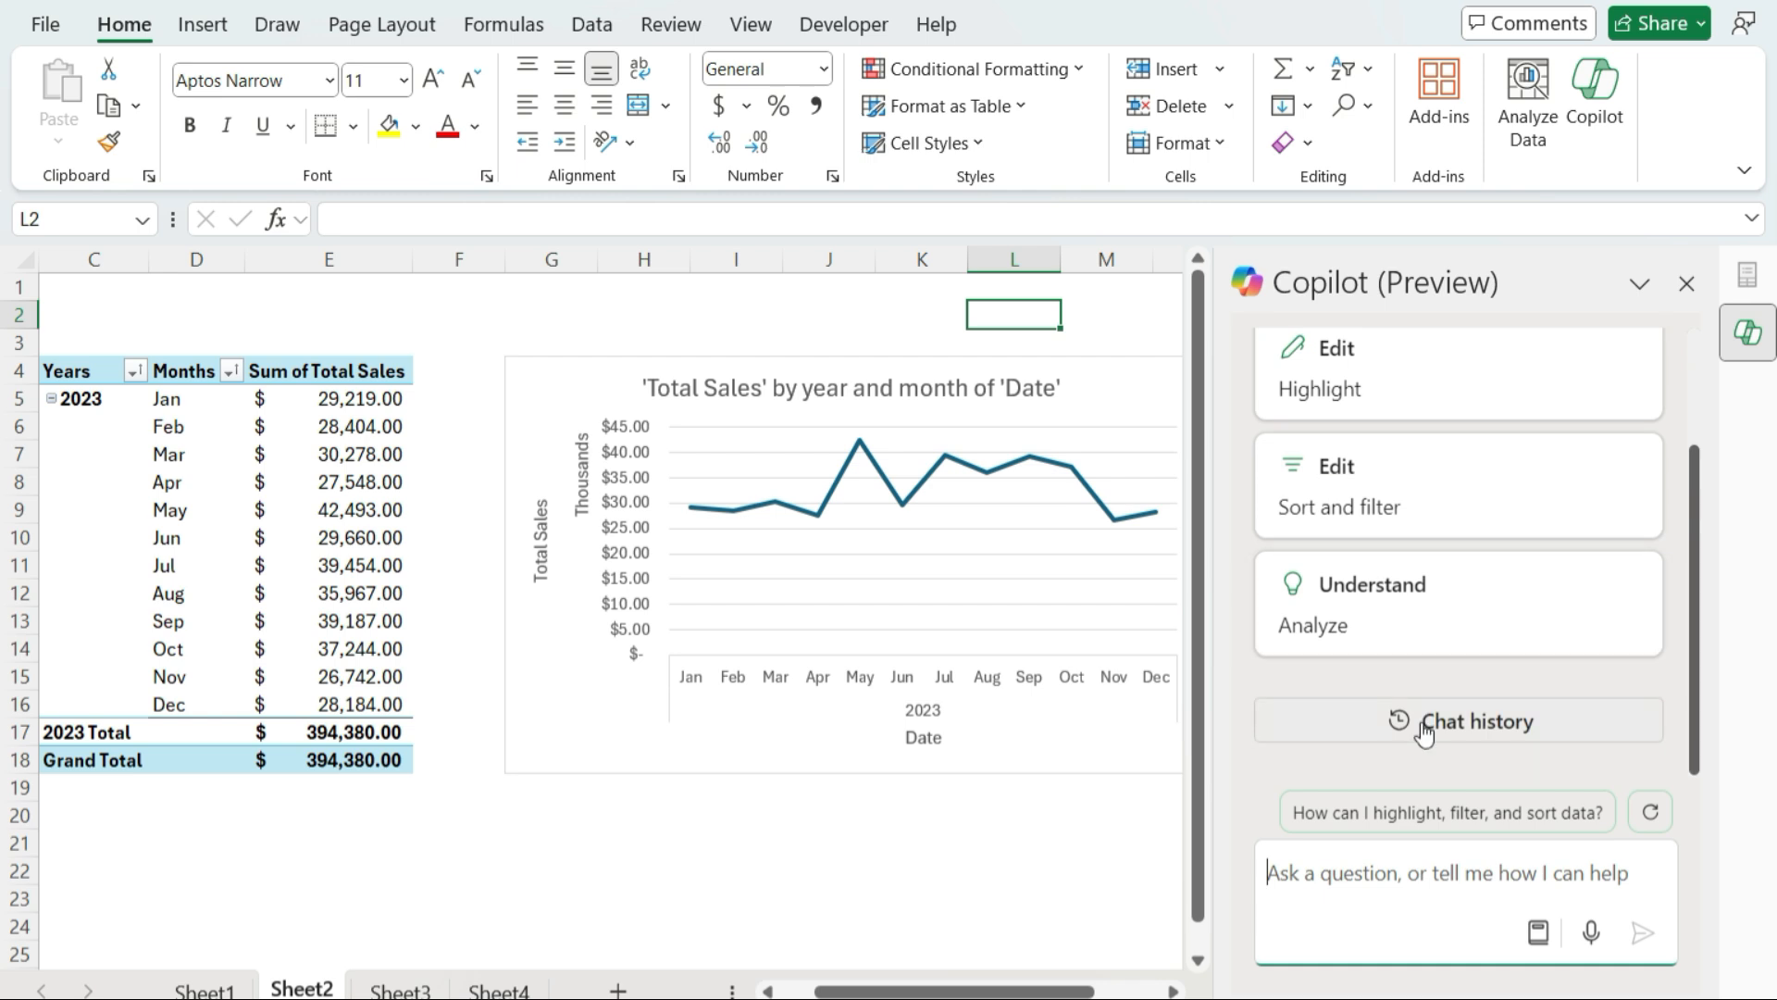
pyautogui.click(1447, 874)
pyautogui.write('how can i chang')
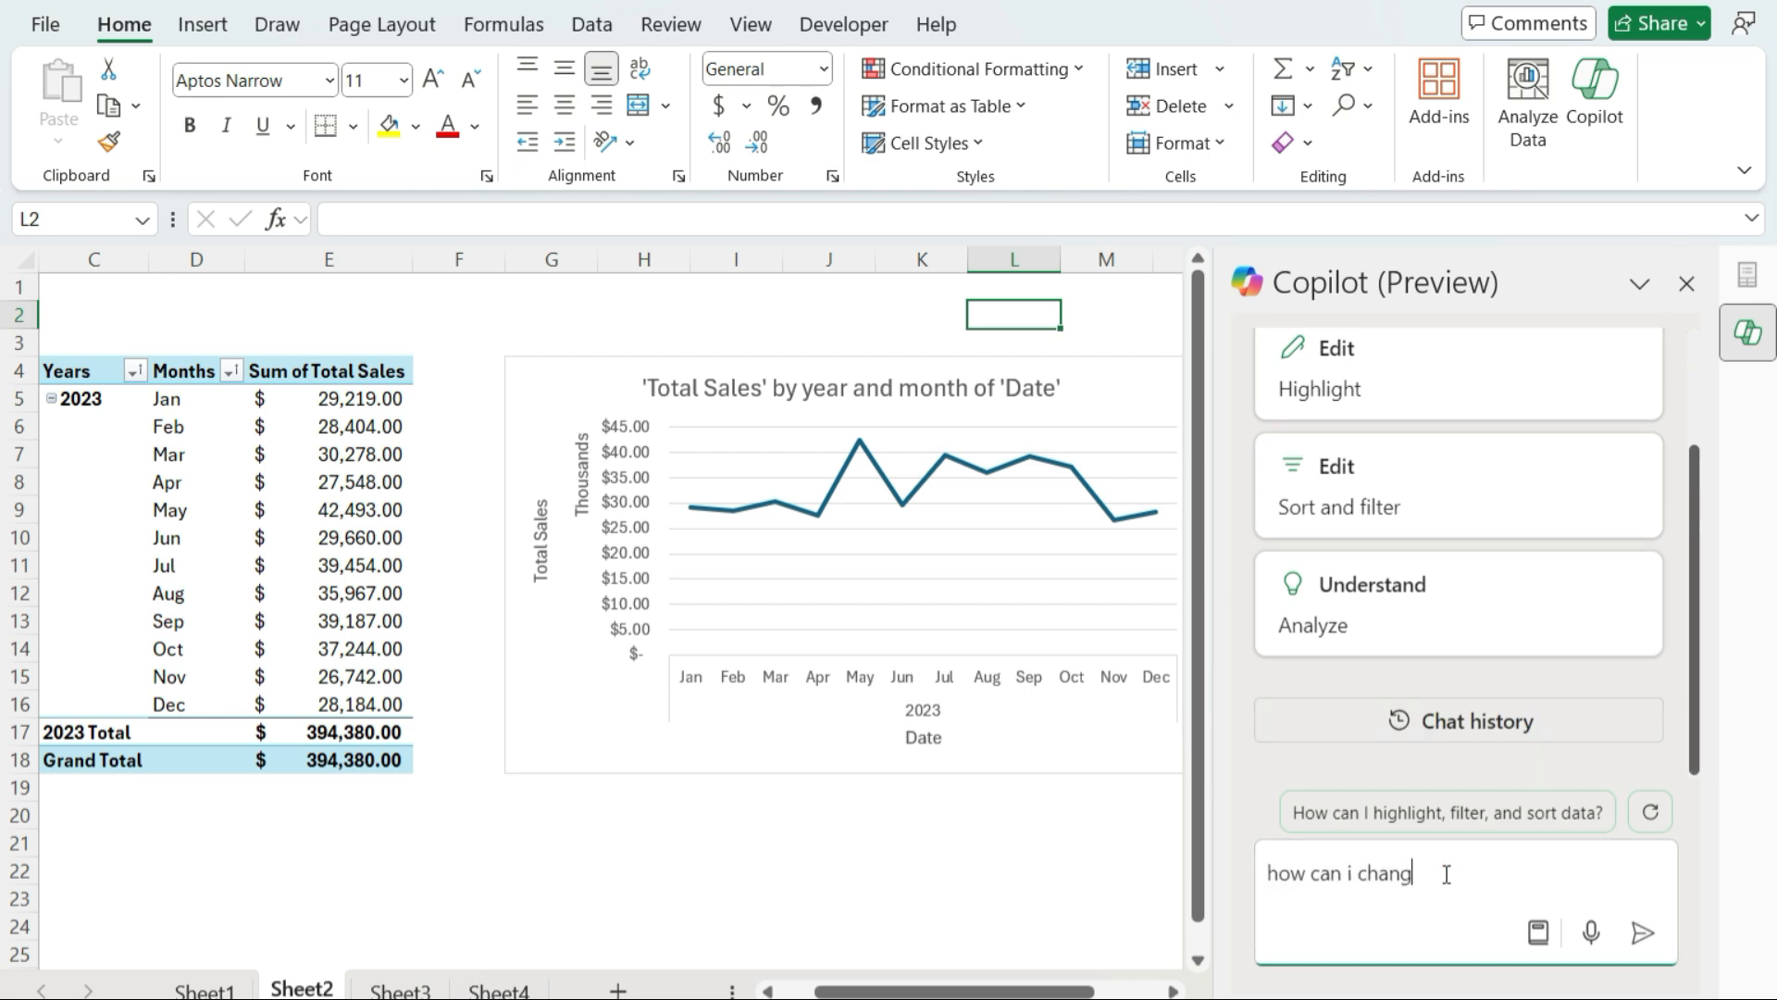
pyautogui.write('e my chart from a line chart into a ')
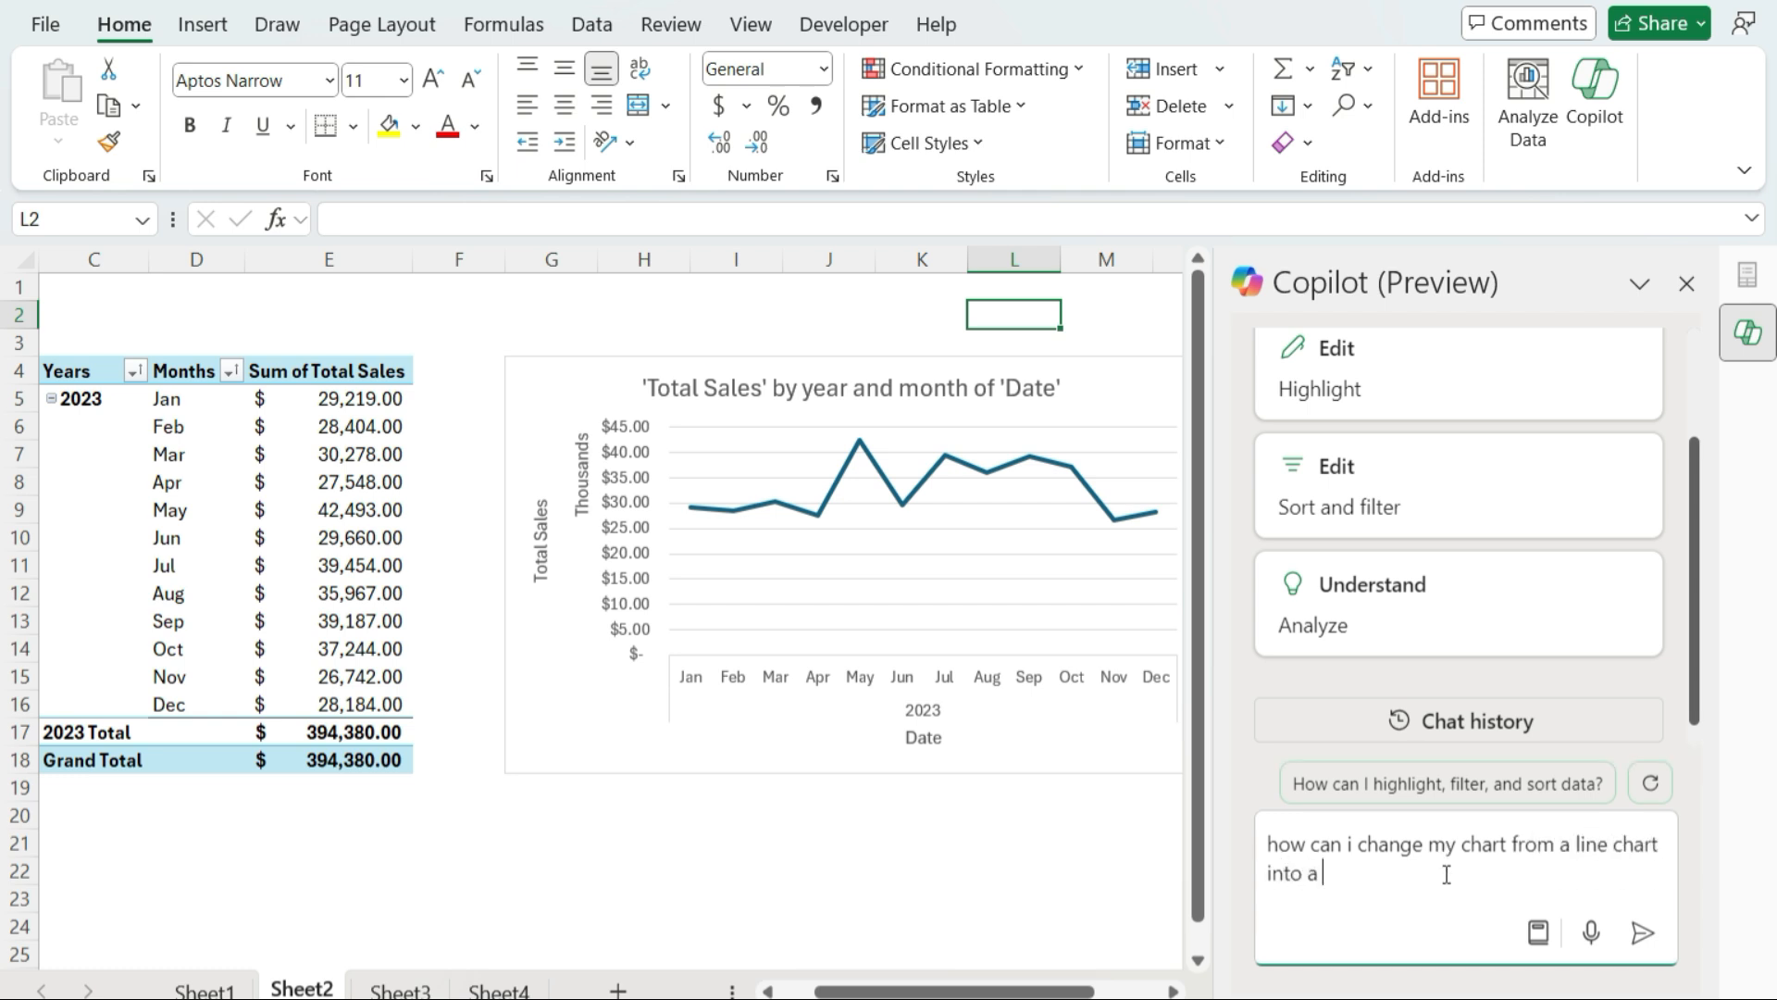
pyautogui.write('column chart')
pyautogui.press('Return')
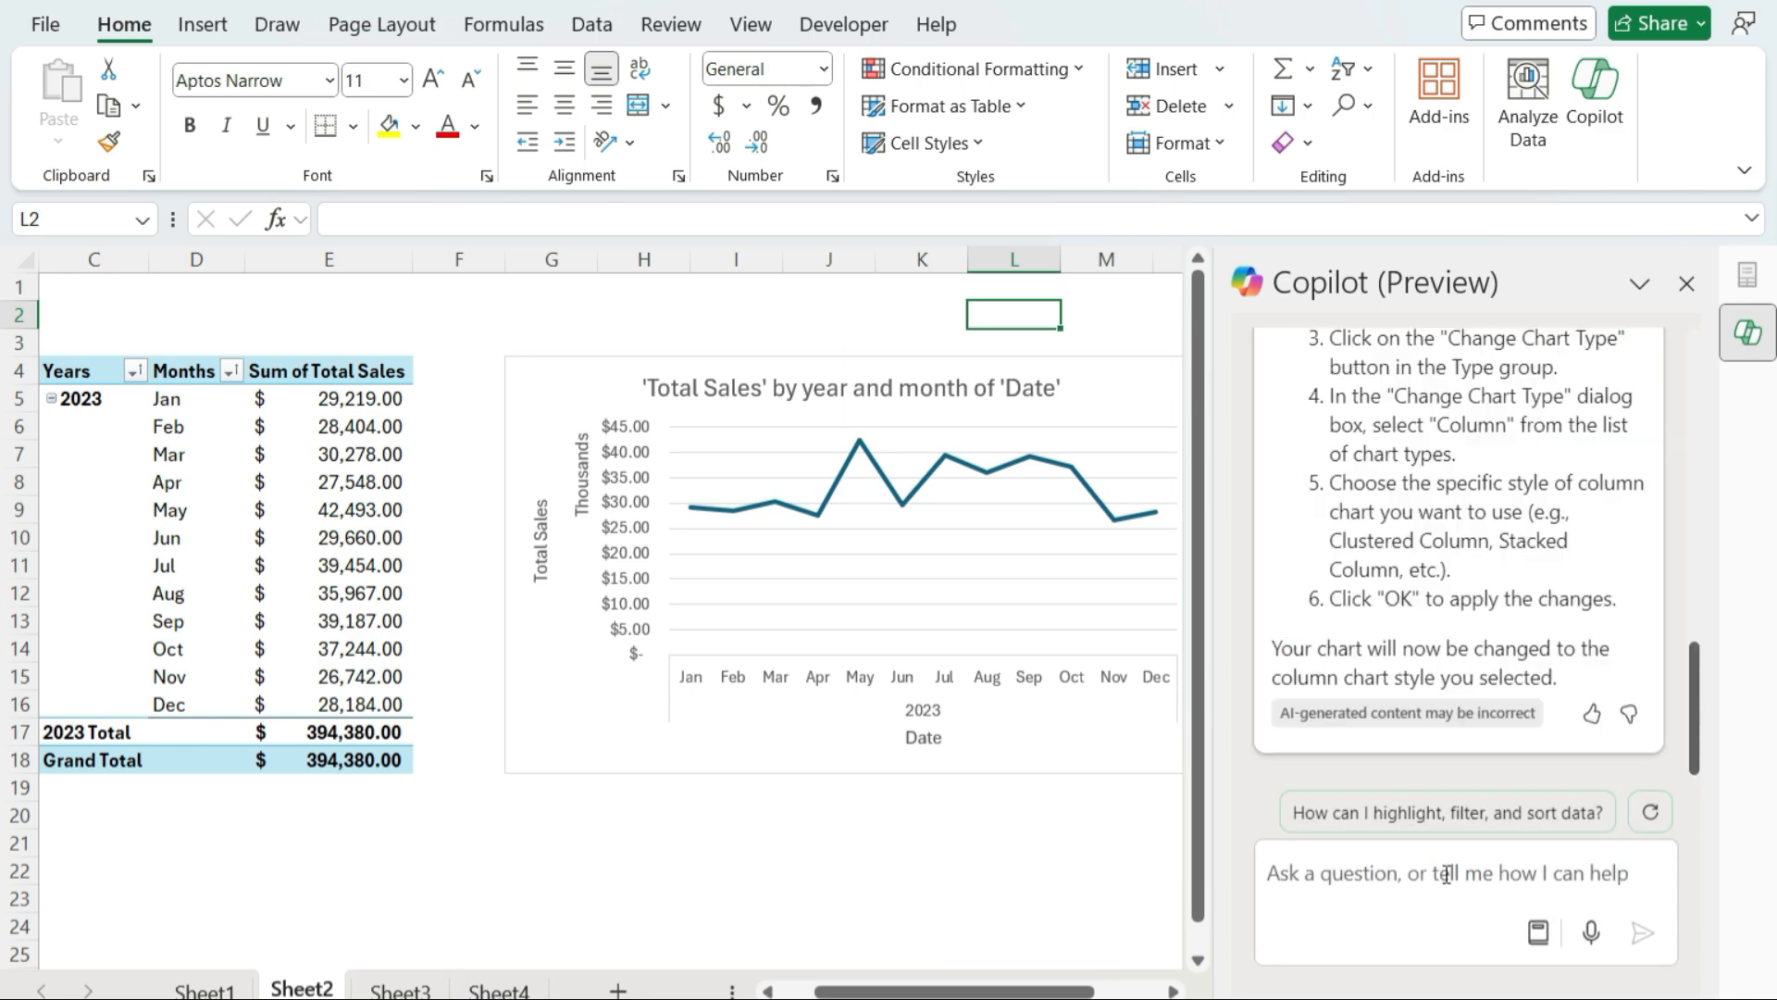
# Review Copilot's instructions and change the Sheet2 total sales line chart to a Clustered Column chart.
pyautogui.scroll(2, 1541, 634)
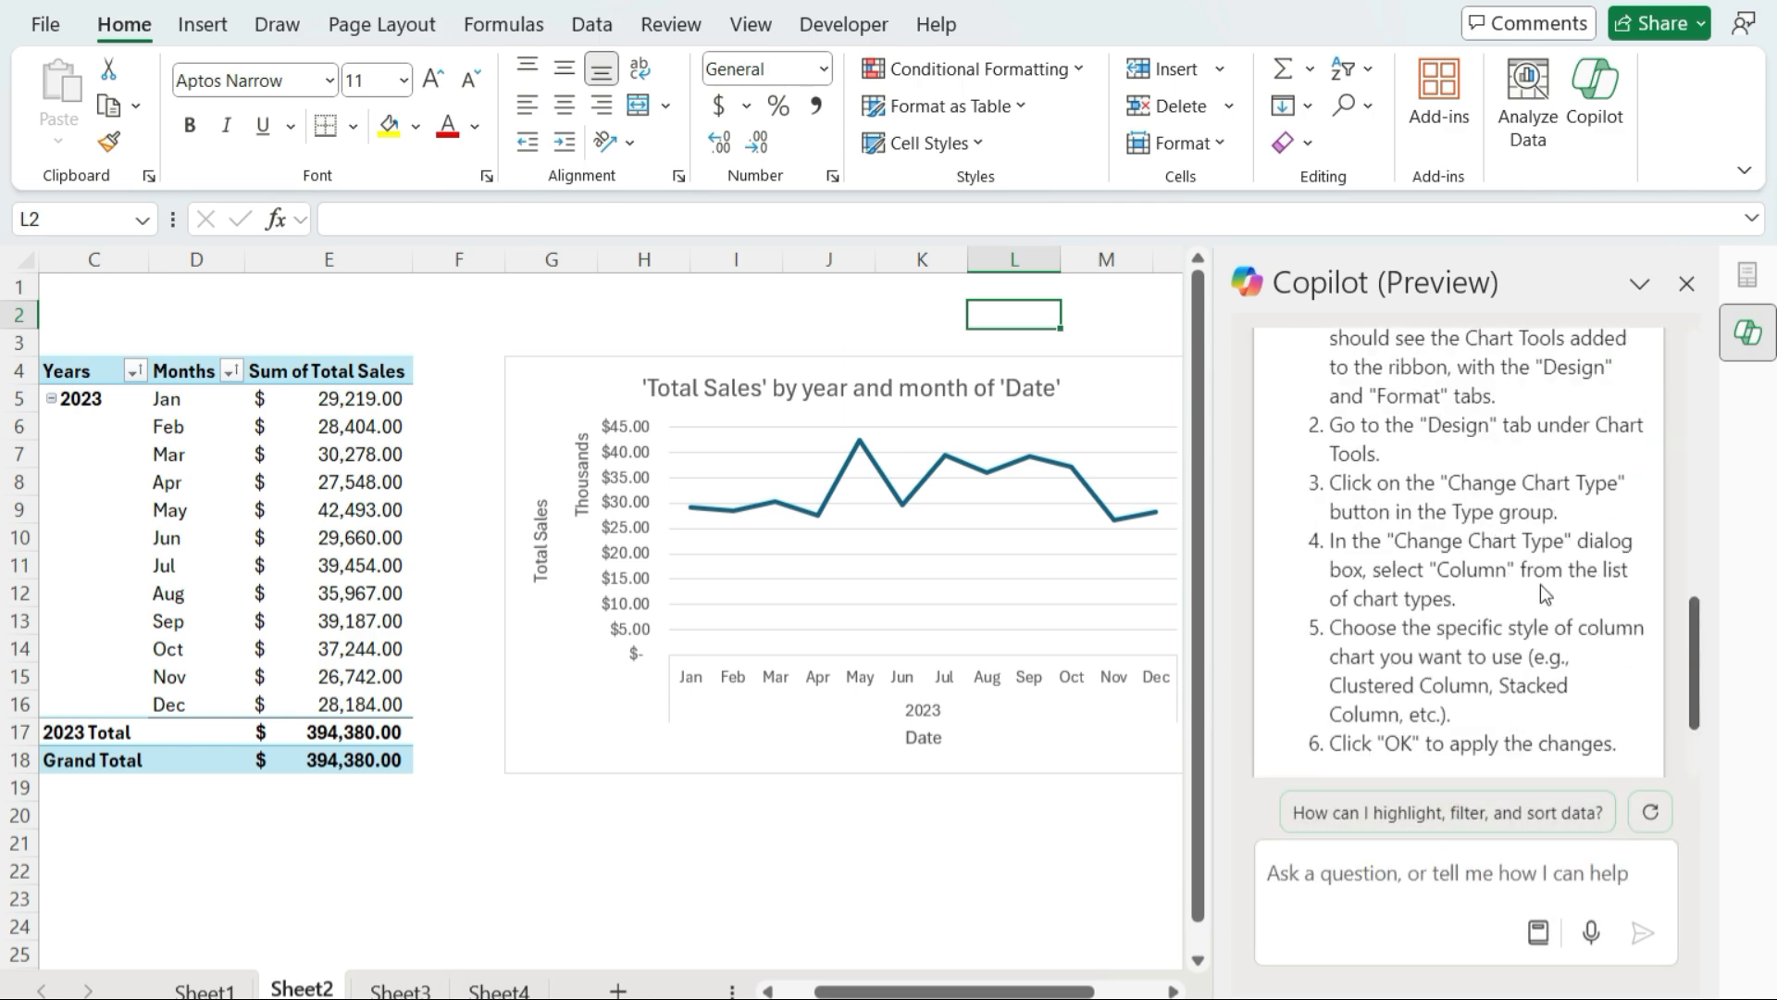
pyautogui.scroll(2, 1543, 588)
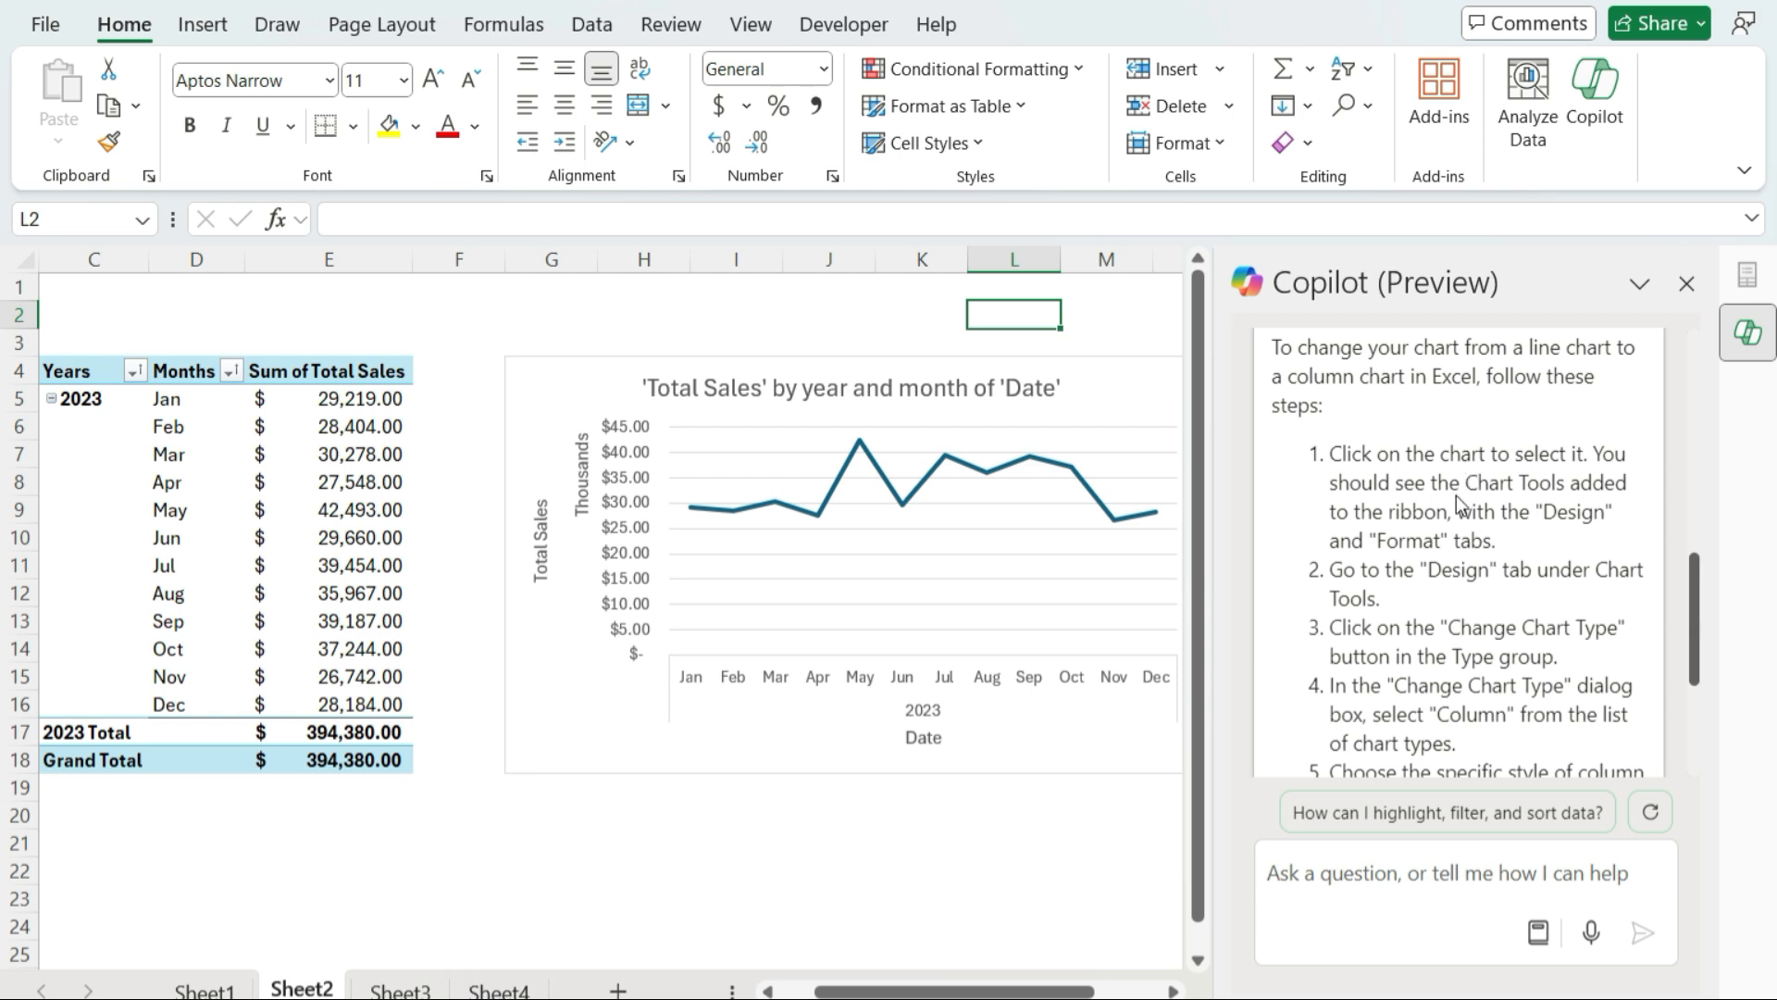
pyautogui.click(600, 390)
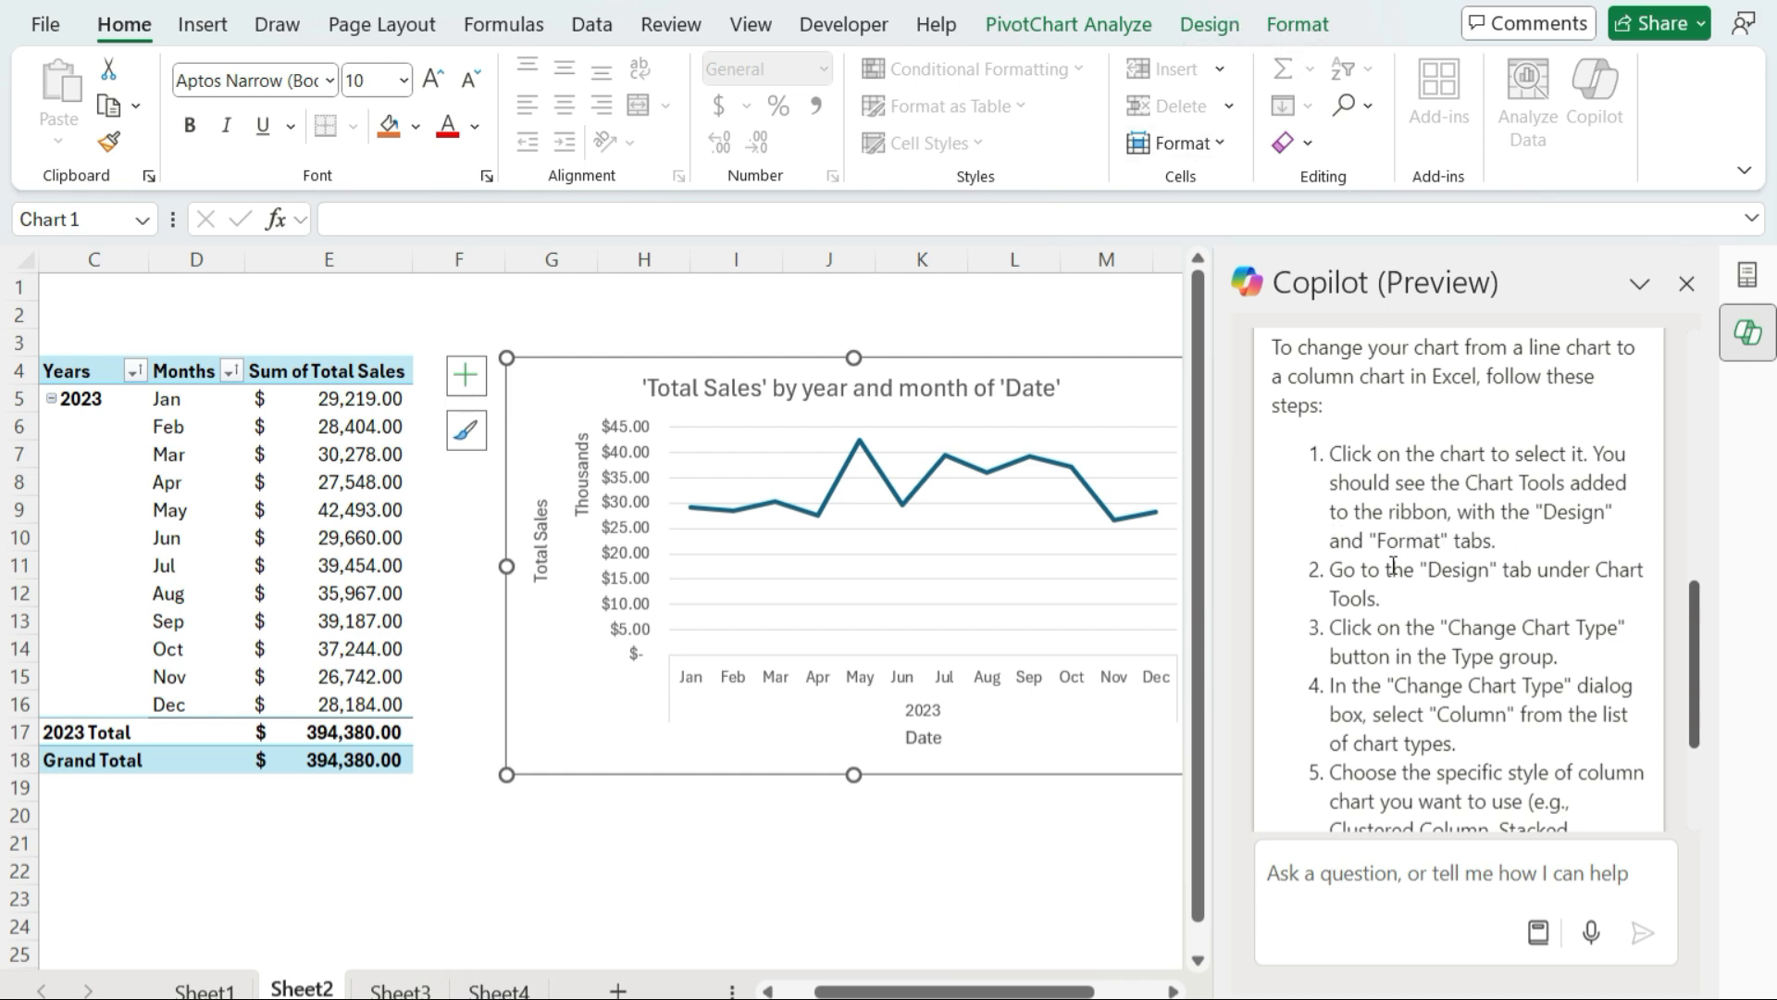
pyautogui.click(1213, 28)
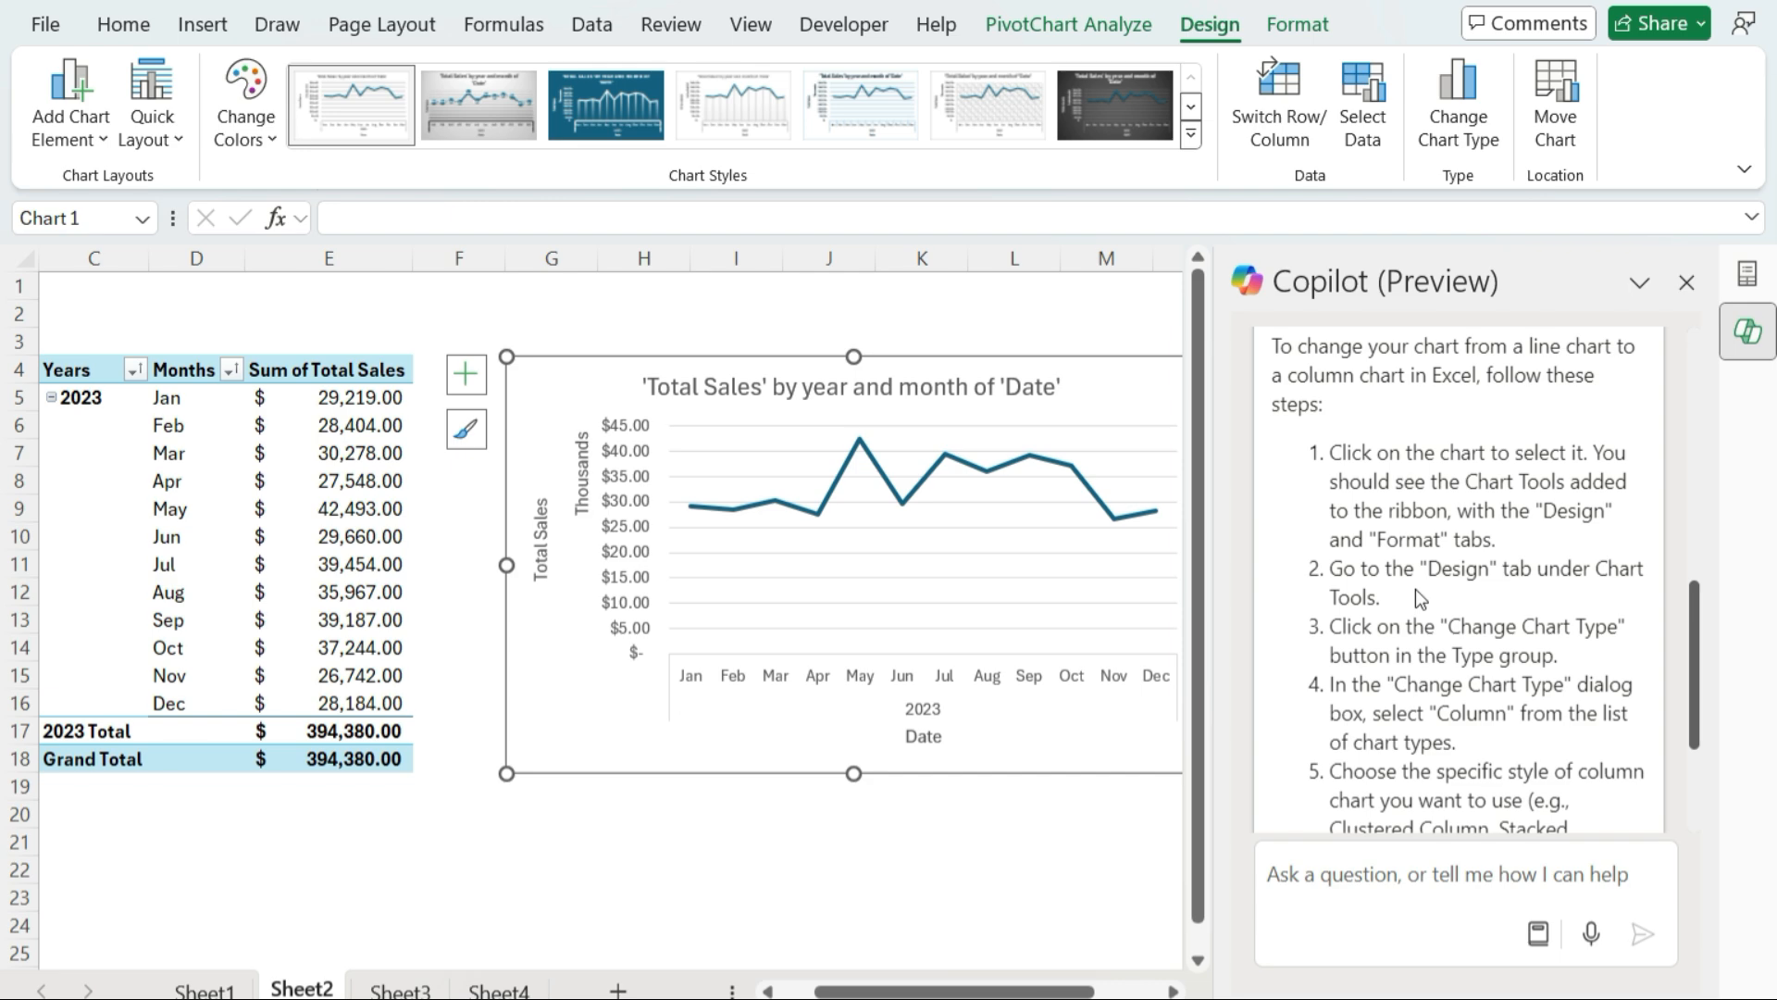
pyautogui.click(1469, 92)
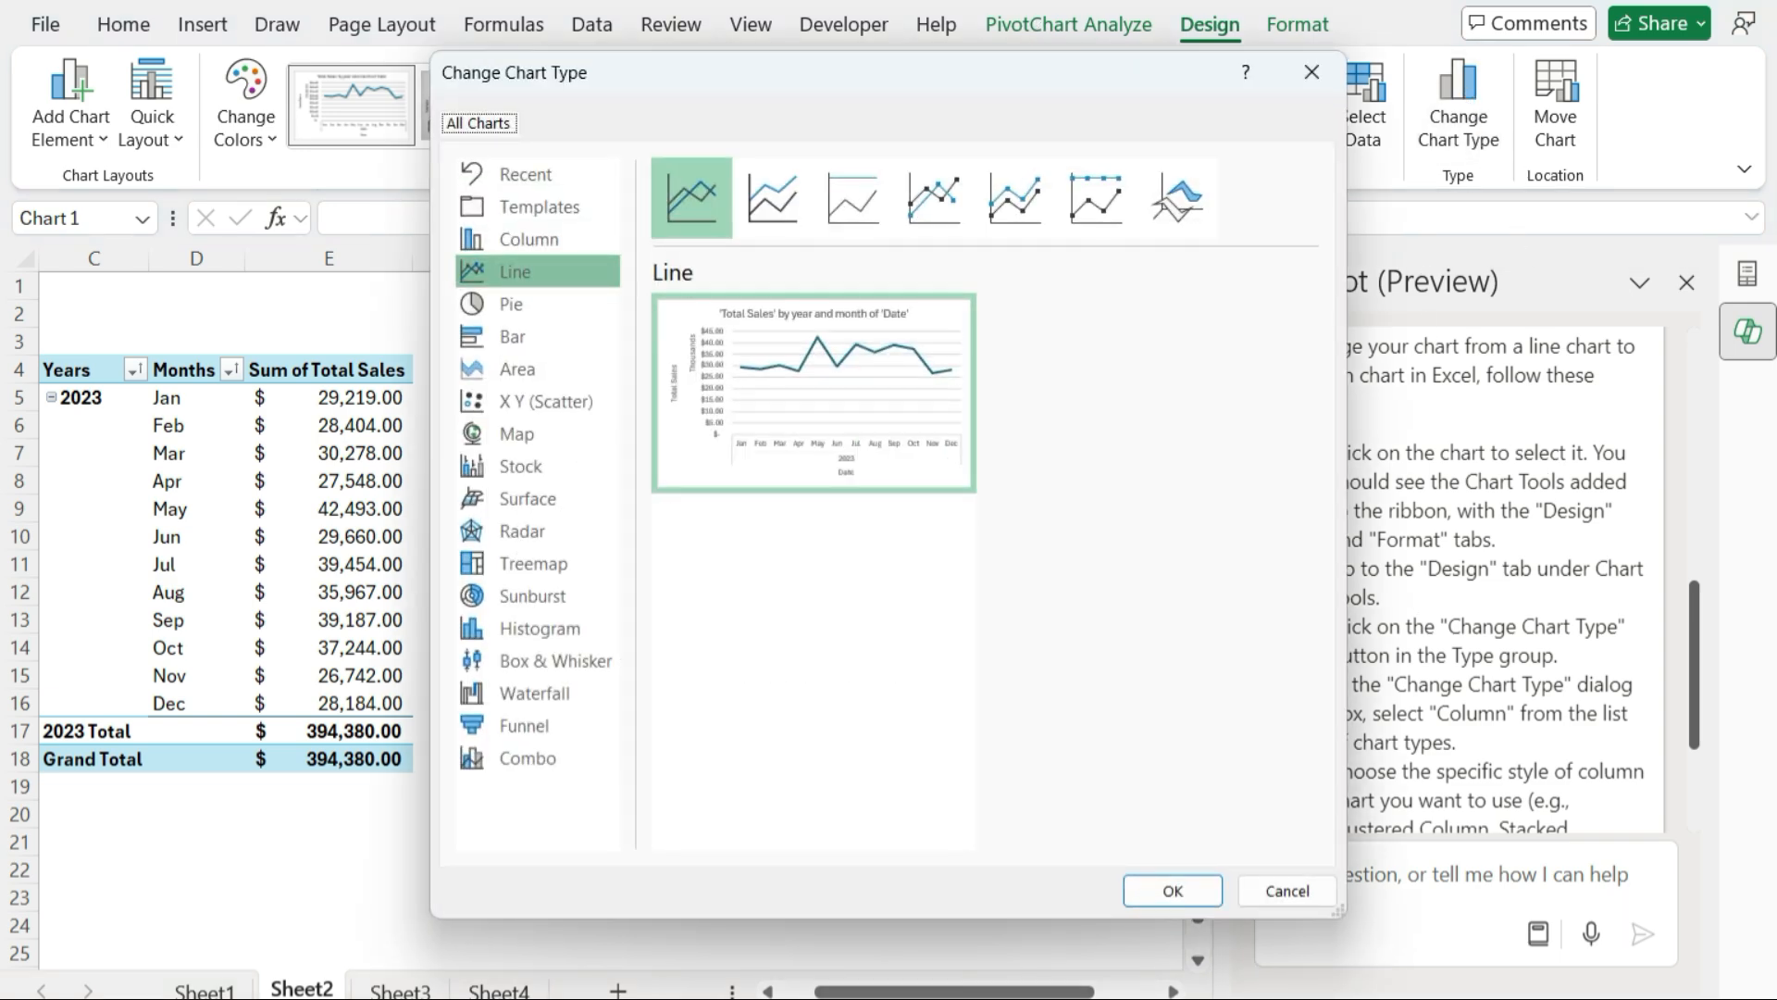
pyautogui.moveTo(1063, 76); pyautogui.dragTo(879, 70)
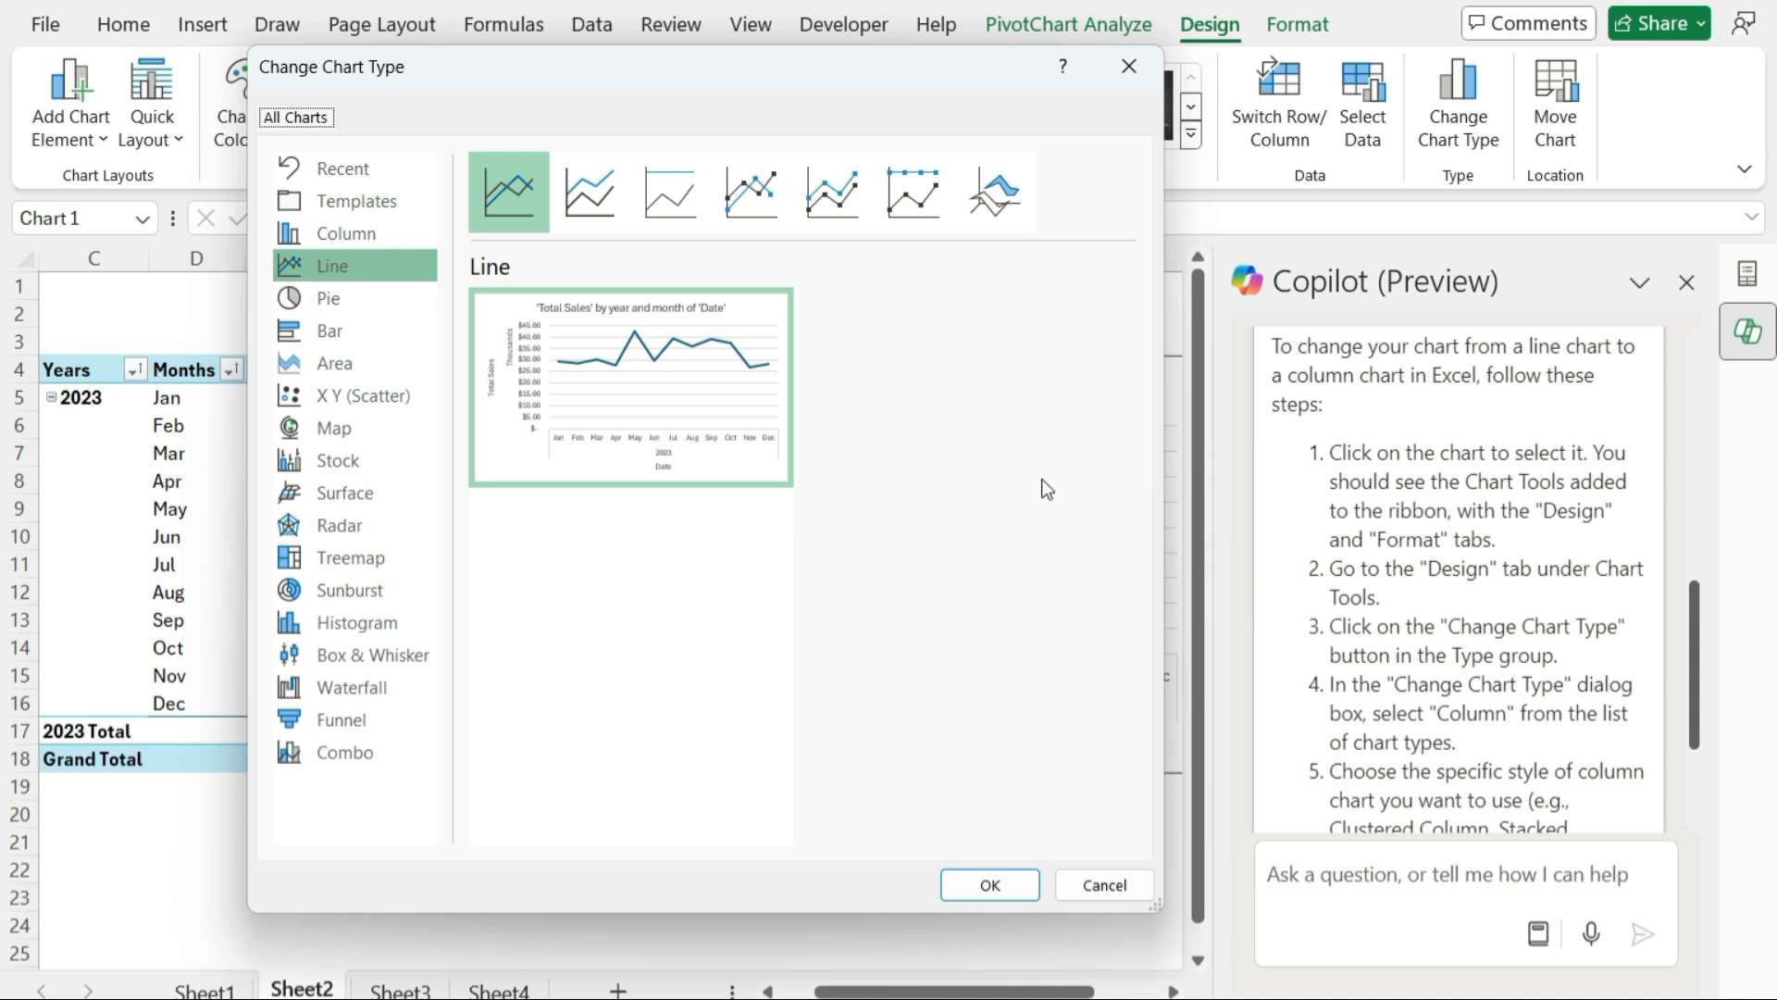
pyautogui.click(349, 233)
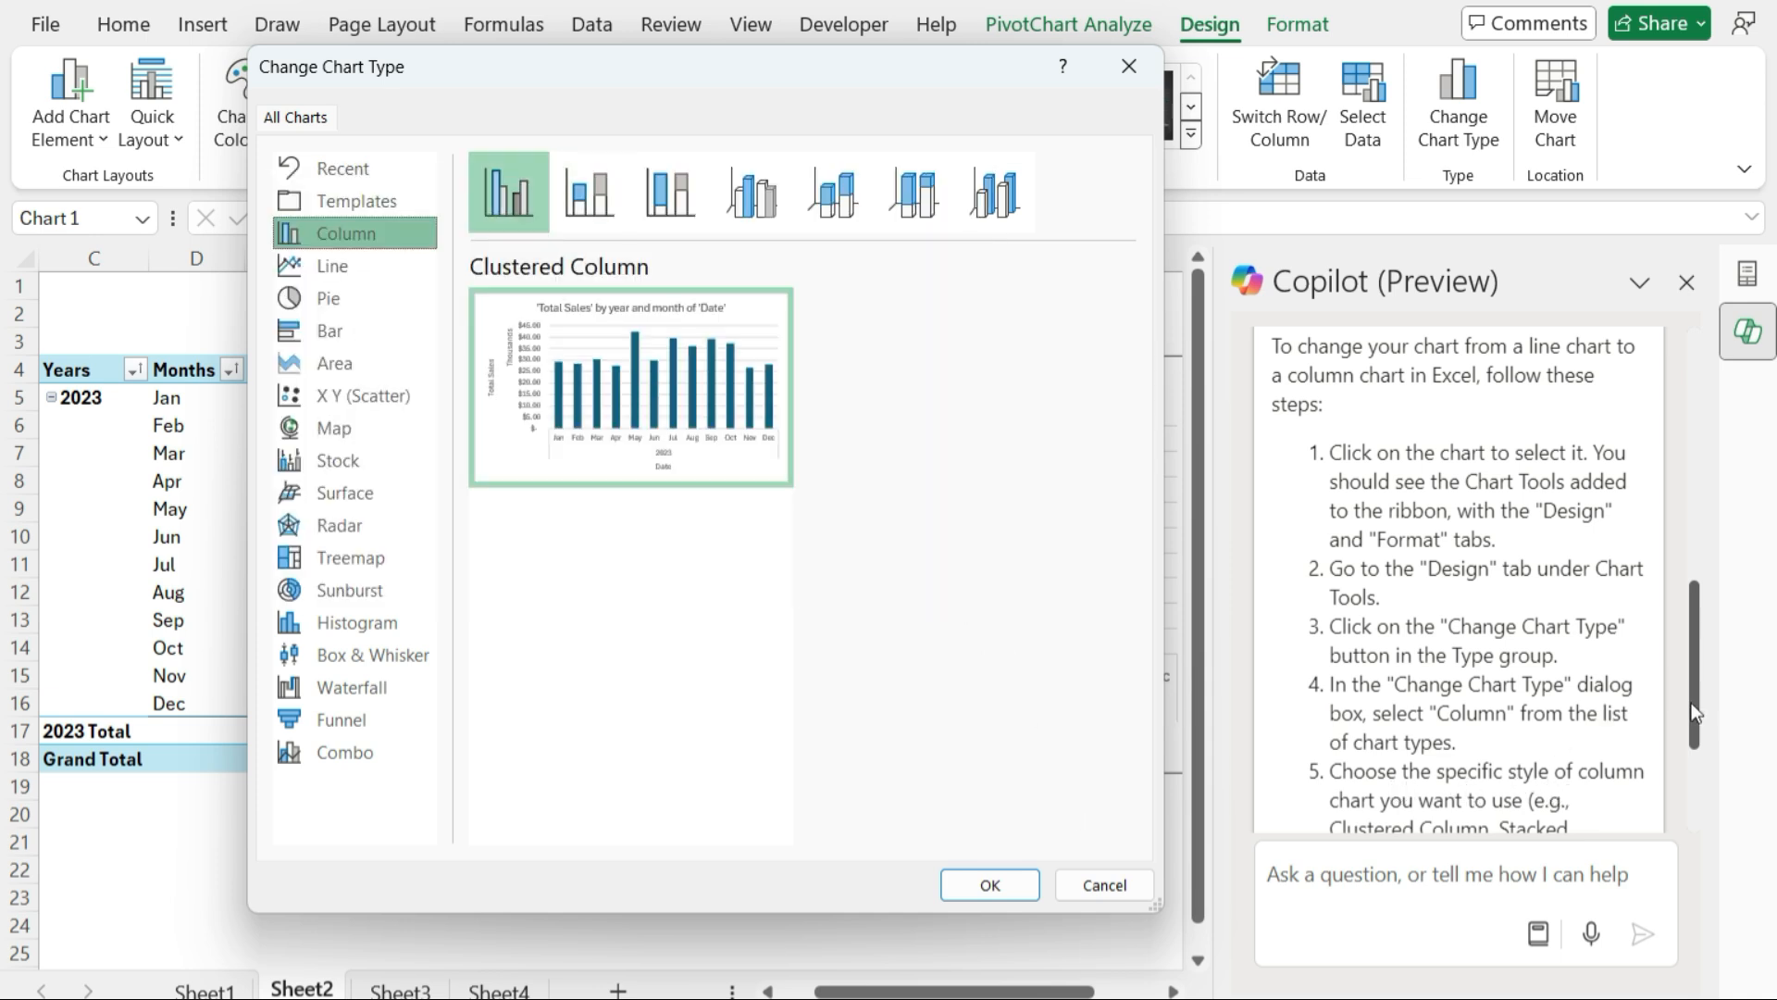
pyautogui.click(999, 884)
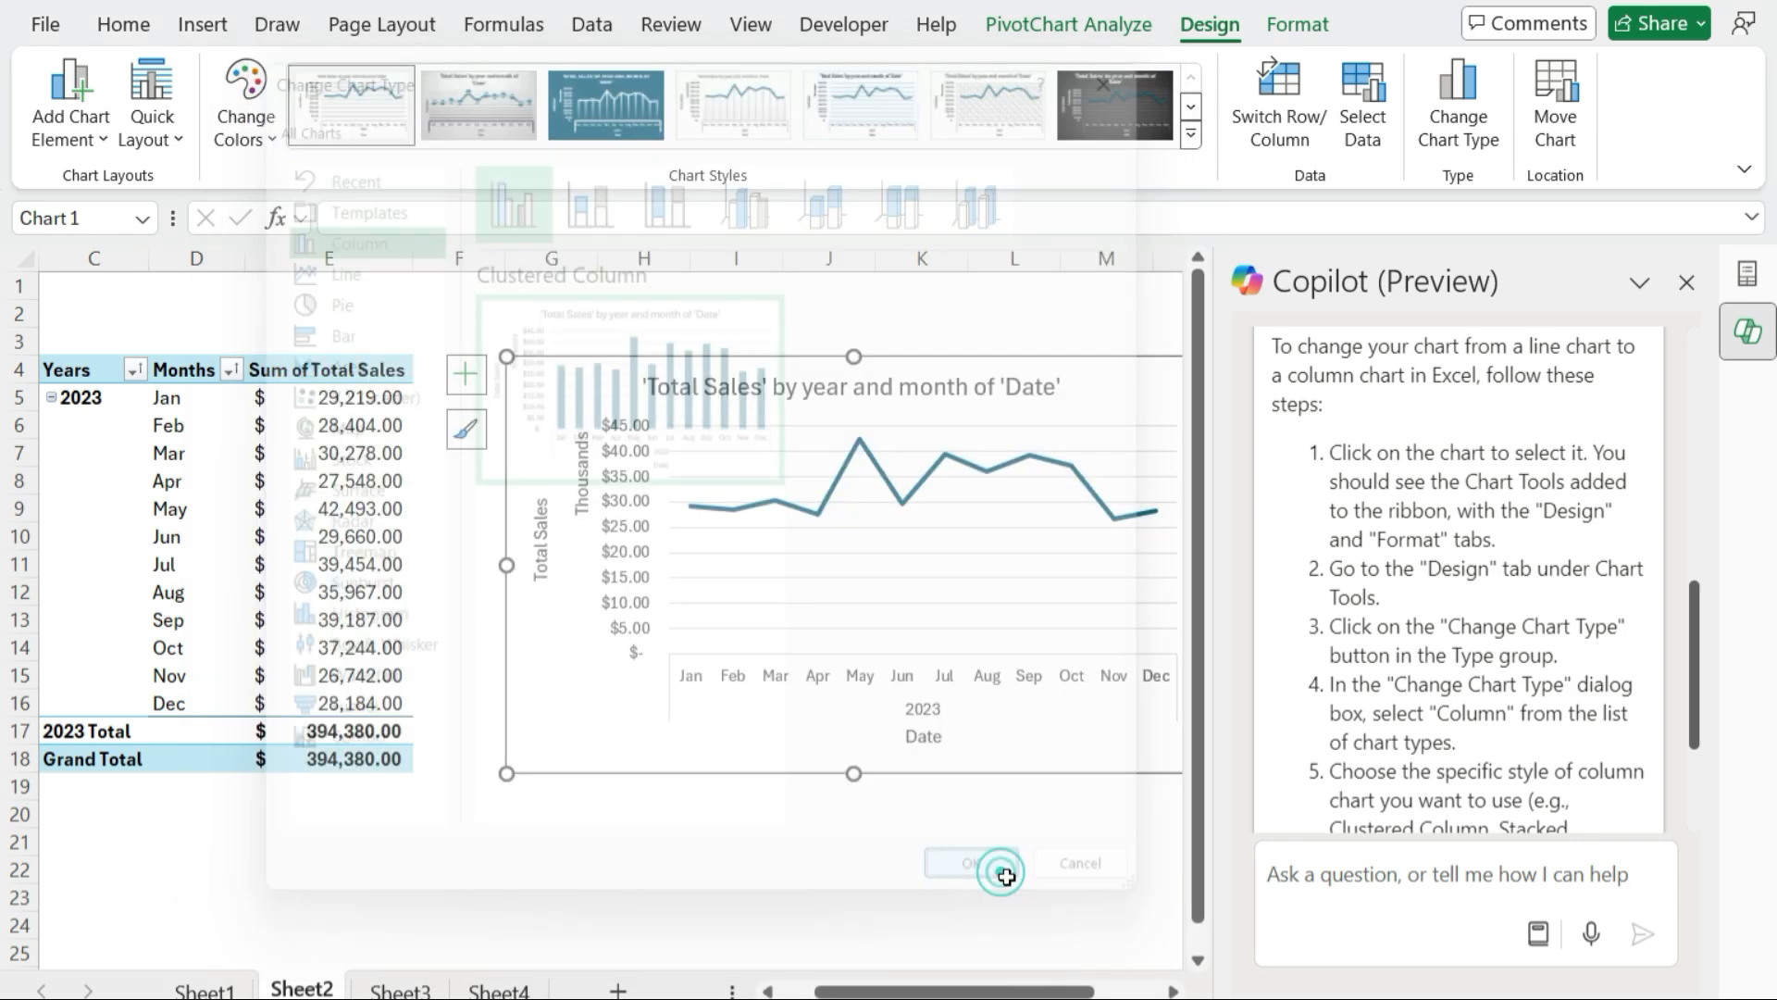
# Read the rest of the chart type instructions and ask Copilot "how do i change the color of my column chart".
pyautogui.scroll(-2, 1701, 722)
pyautogui.scroll(-2, 1703, 722)
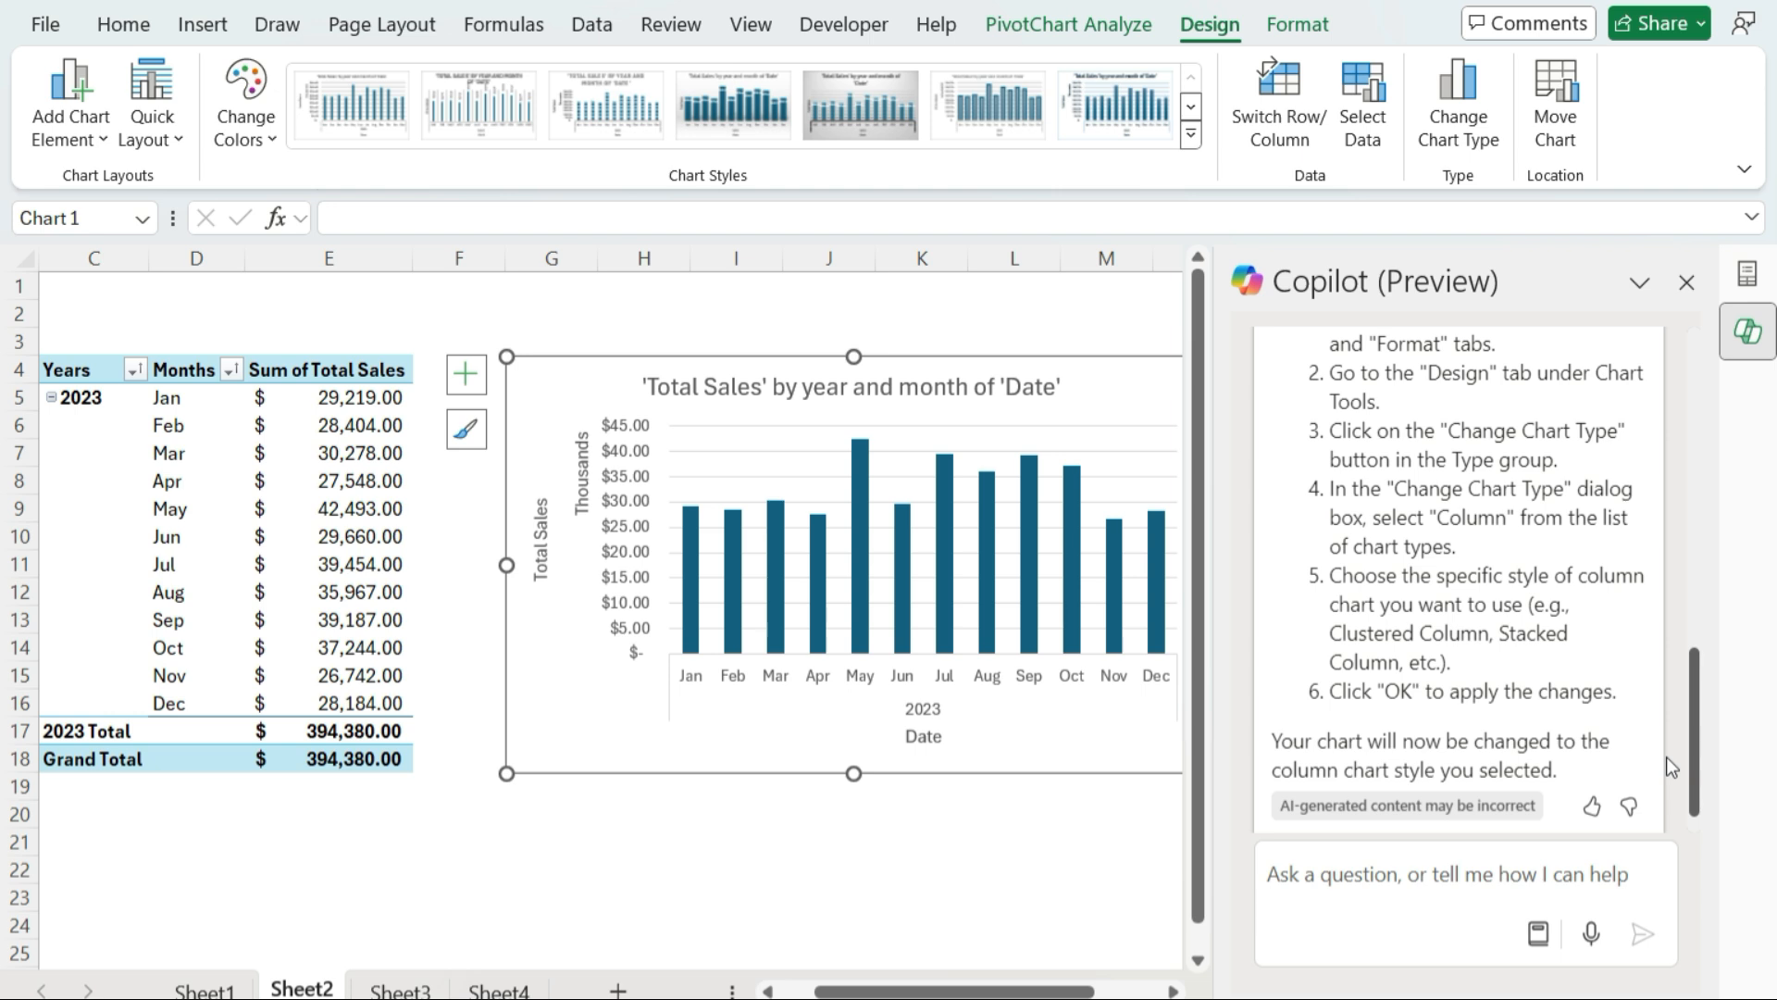
pyautogui.click(1299, 870)
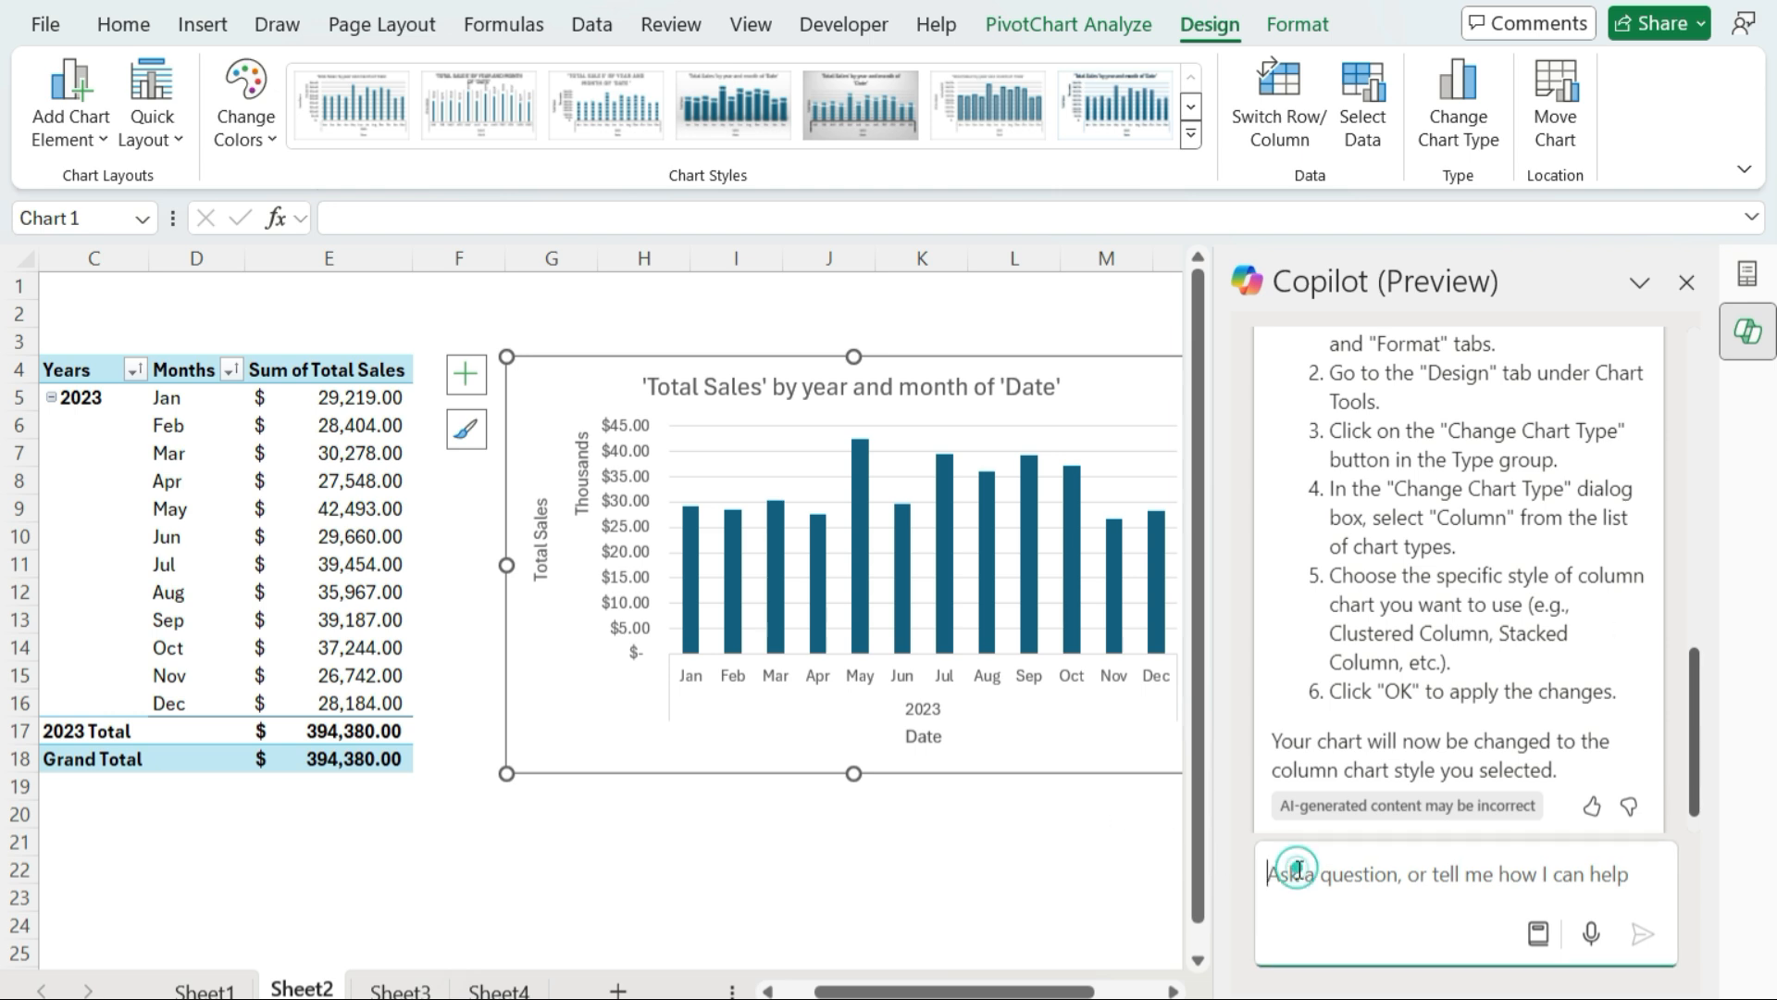
pyautogui.write('how do i ch')
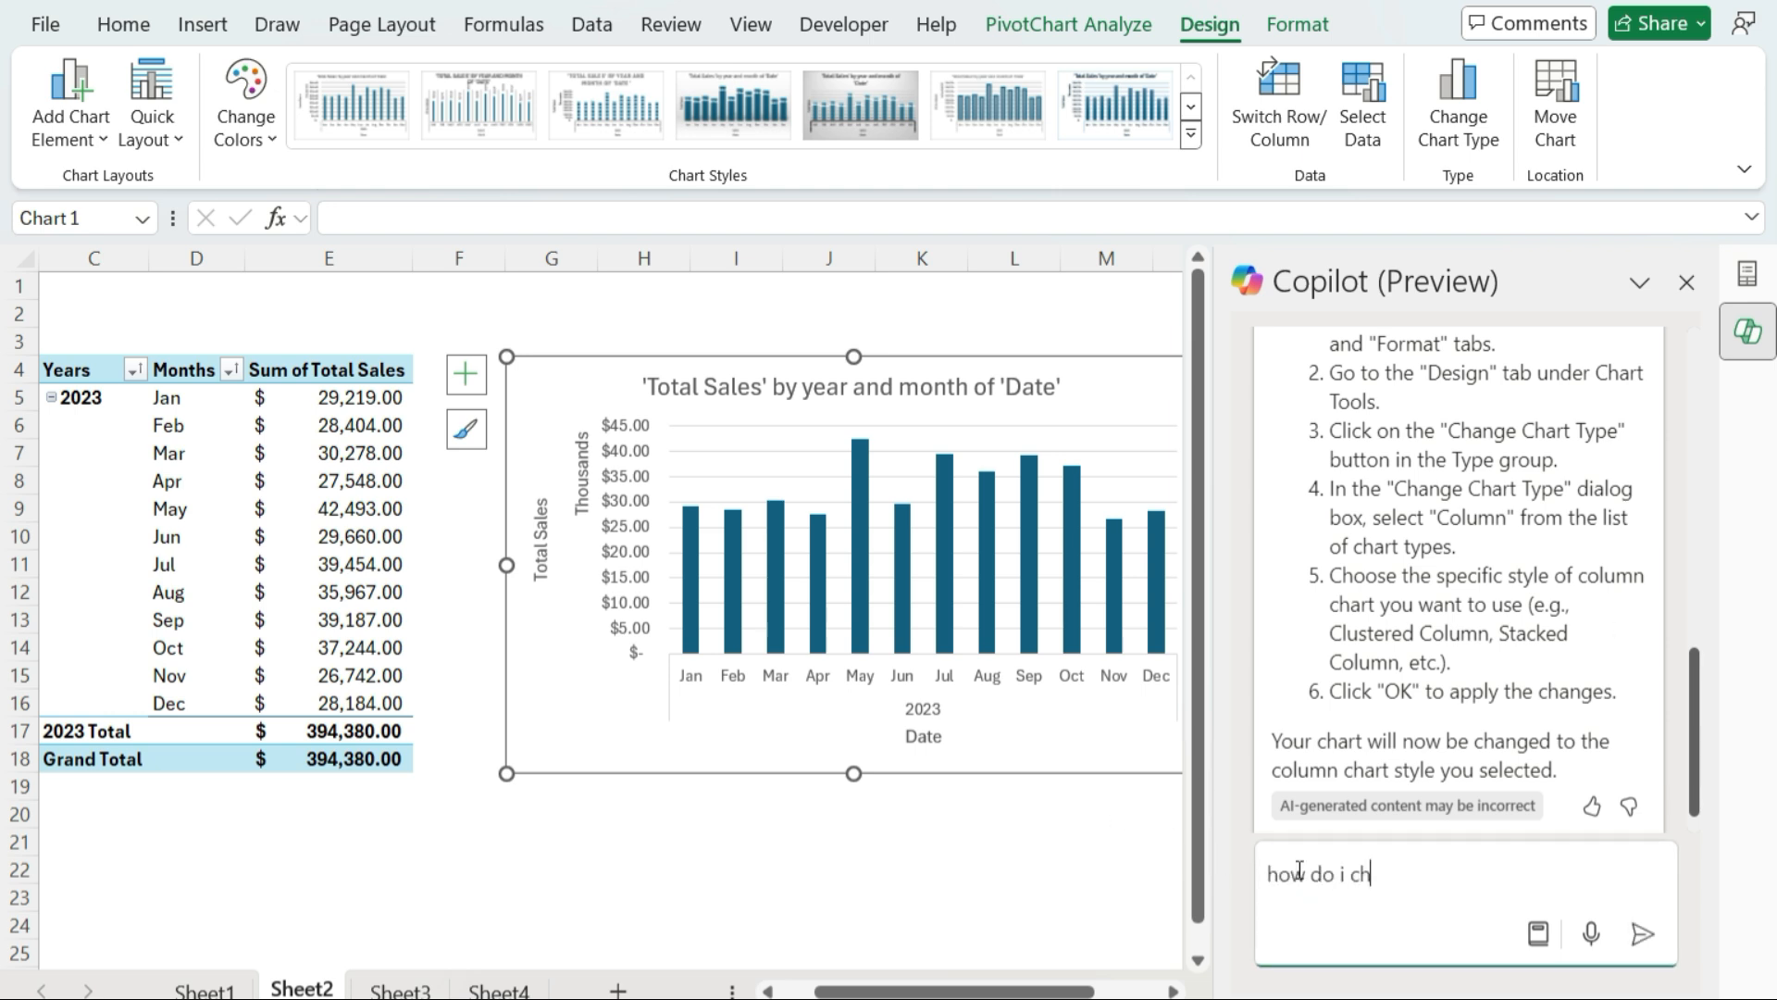
pyautogui.write('ange the color of ')
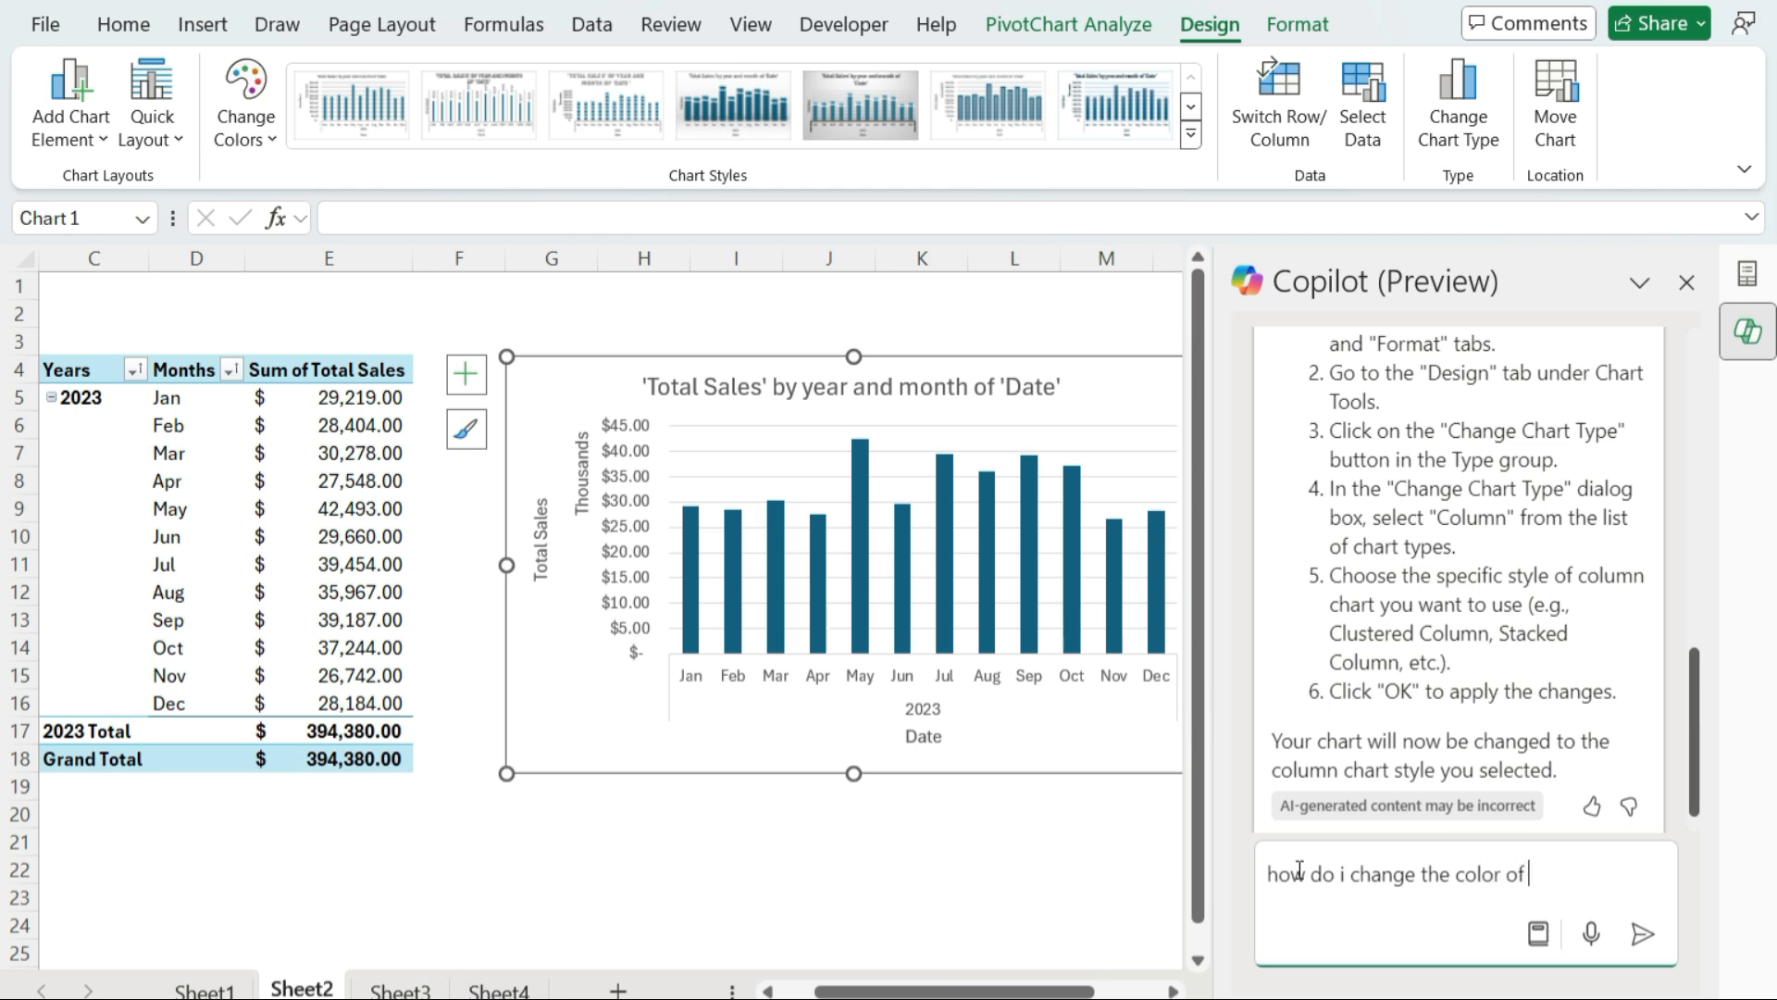
pyautogui.write('my column chart')
pyautogui.press('Return')
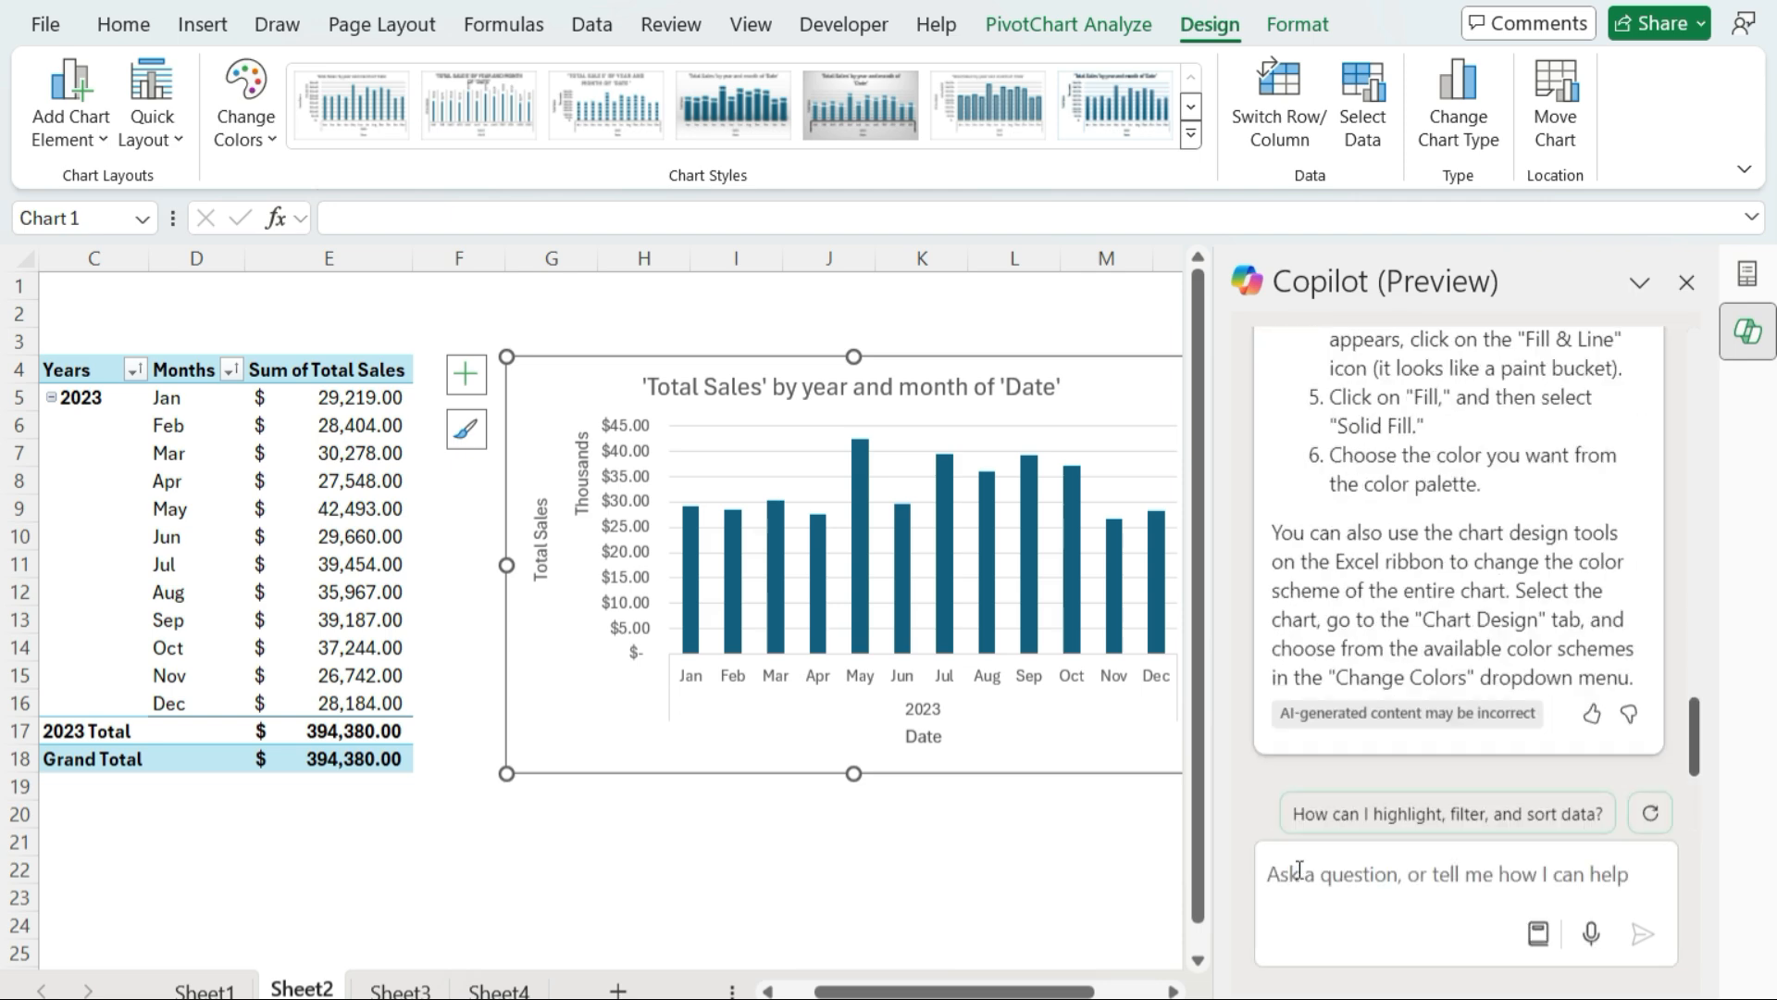
# Review Copilot's color-change instructions and show the Fill options for the total sales column series on Sheet2.
pyautogui.scroll(5, 1347, 555)
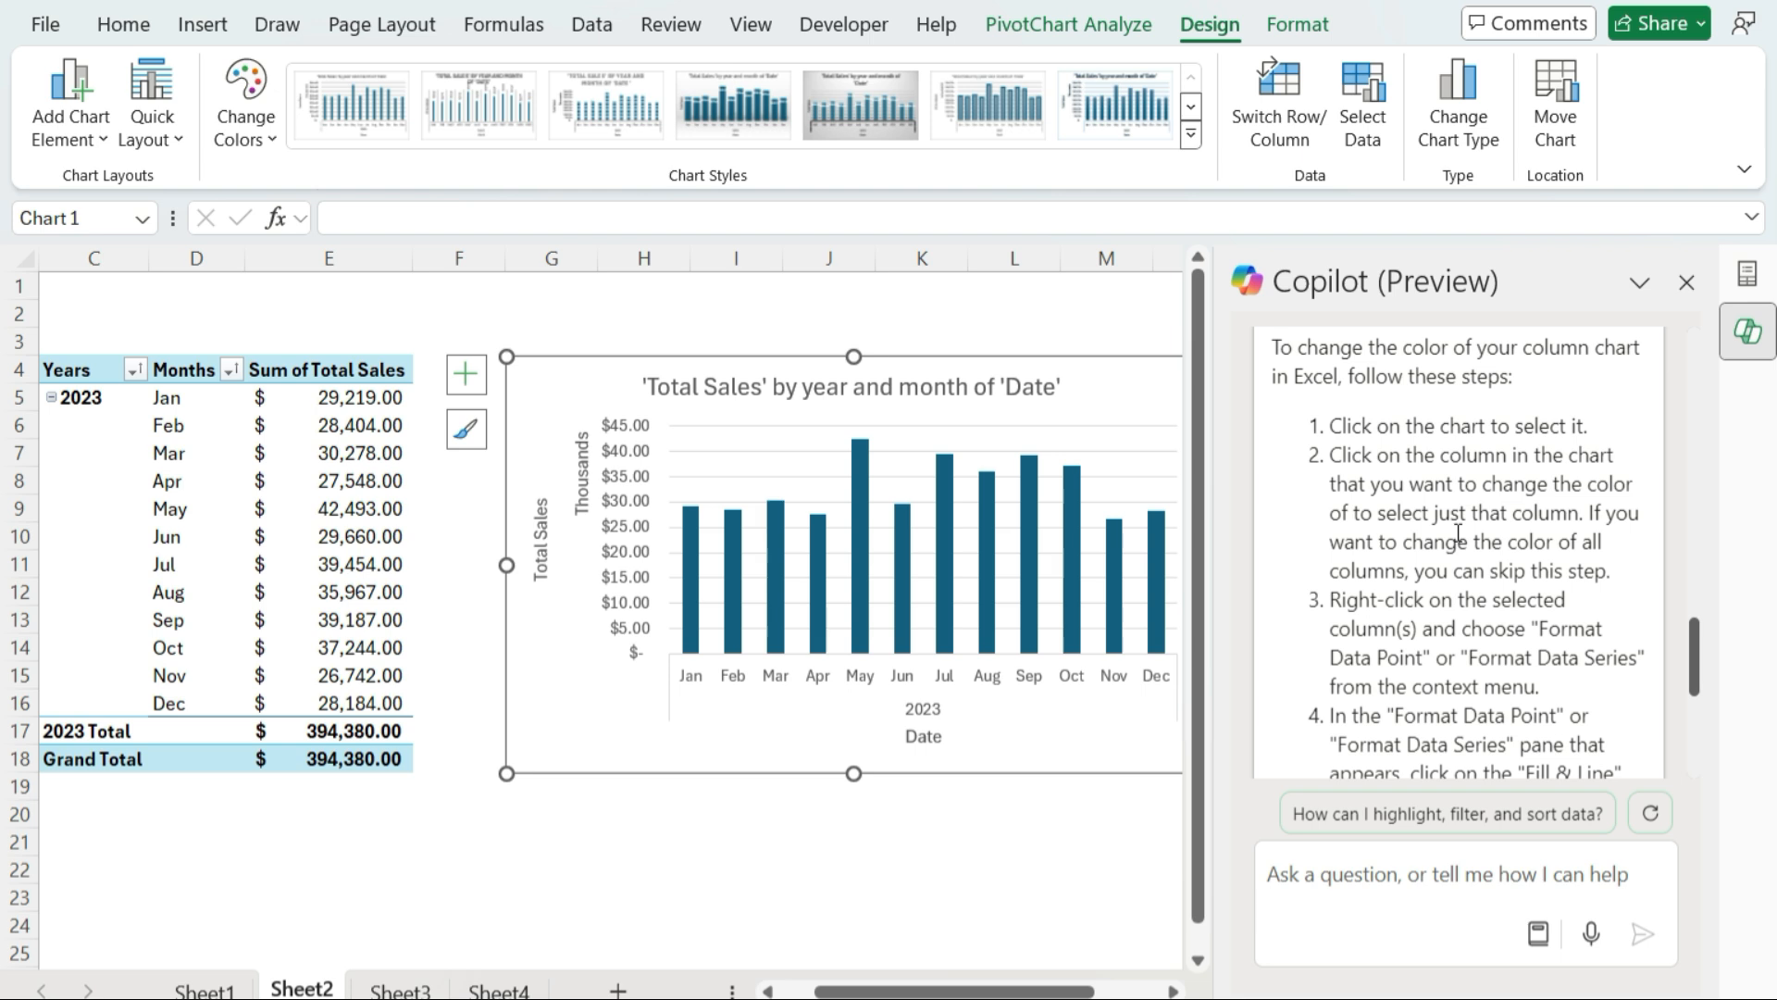
pyautogui.scroll(-3, 1469, 530)
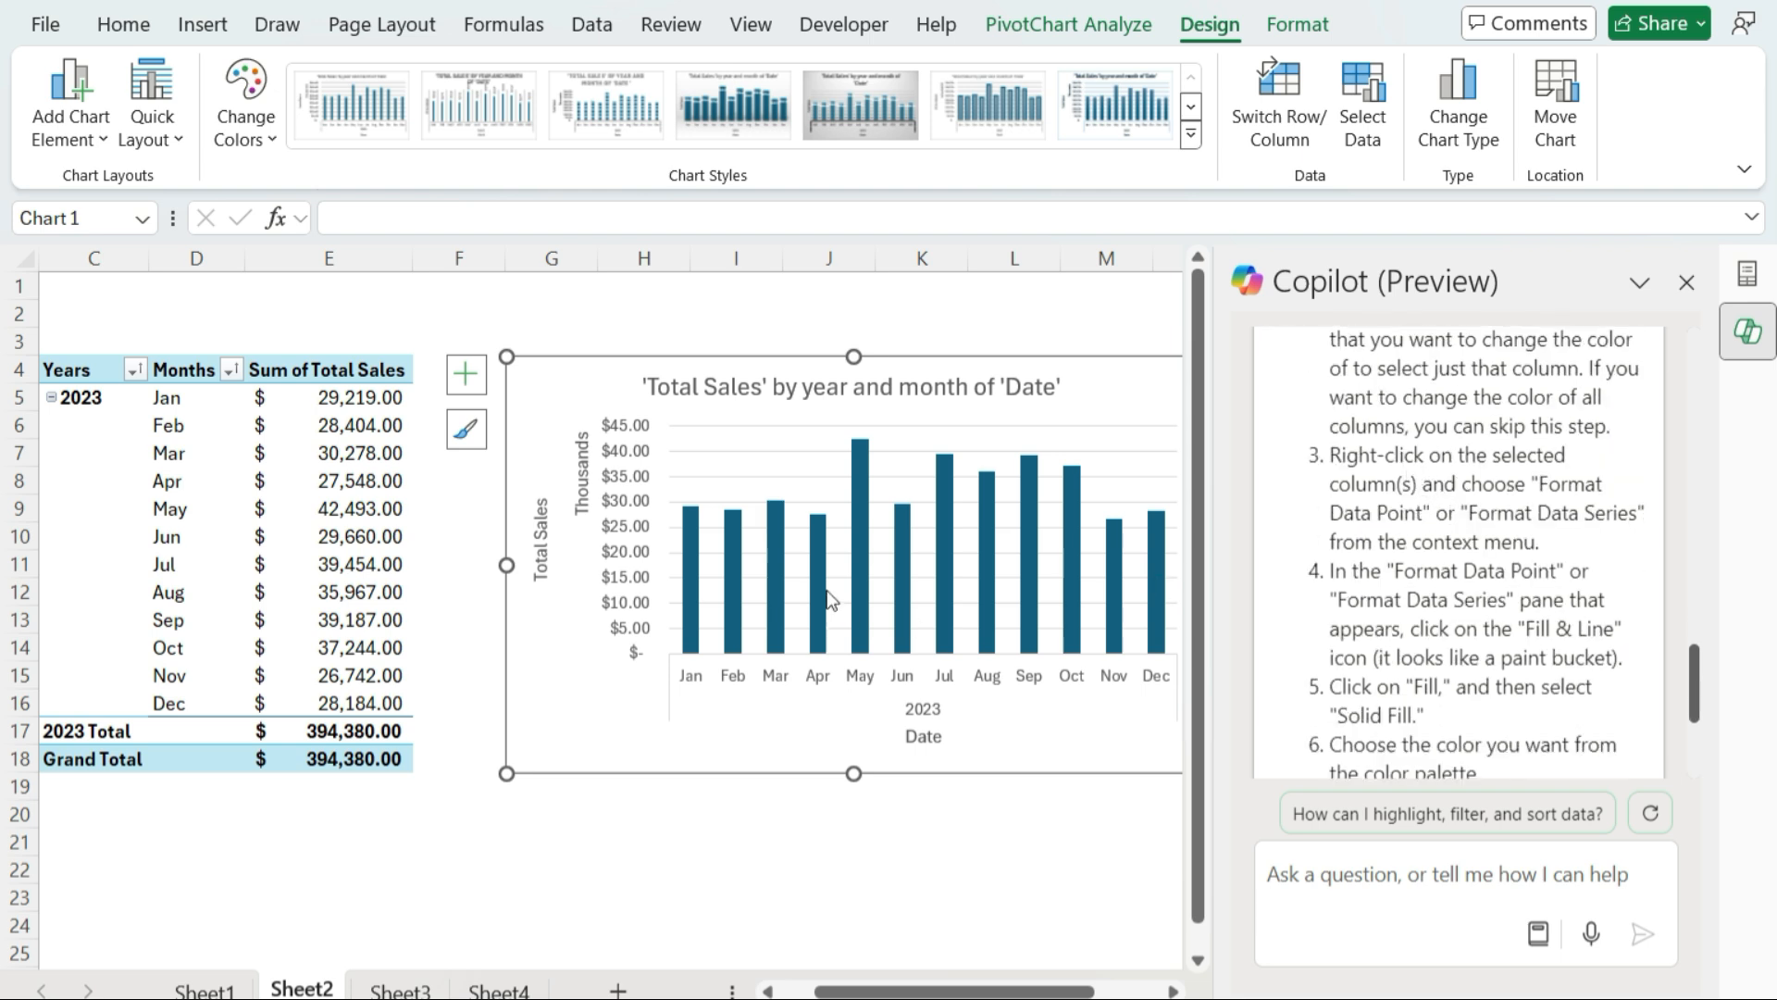
pyautogui.rightClick(774, 543)
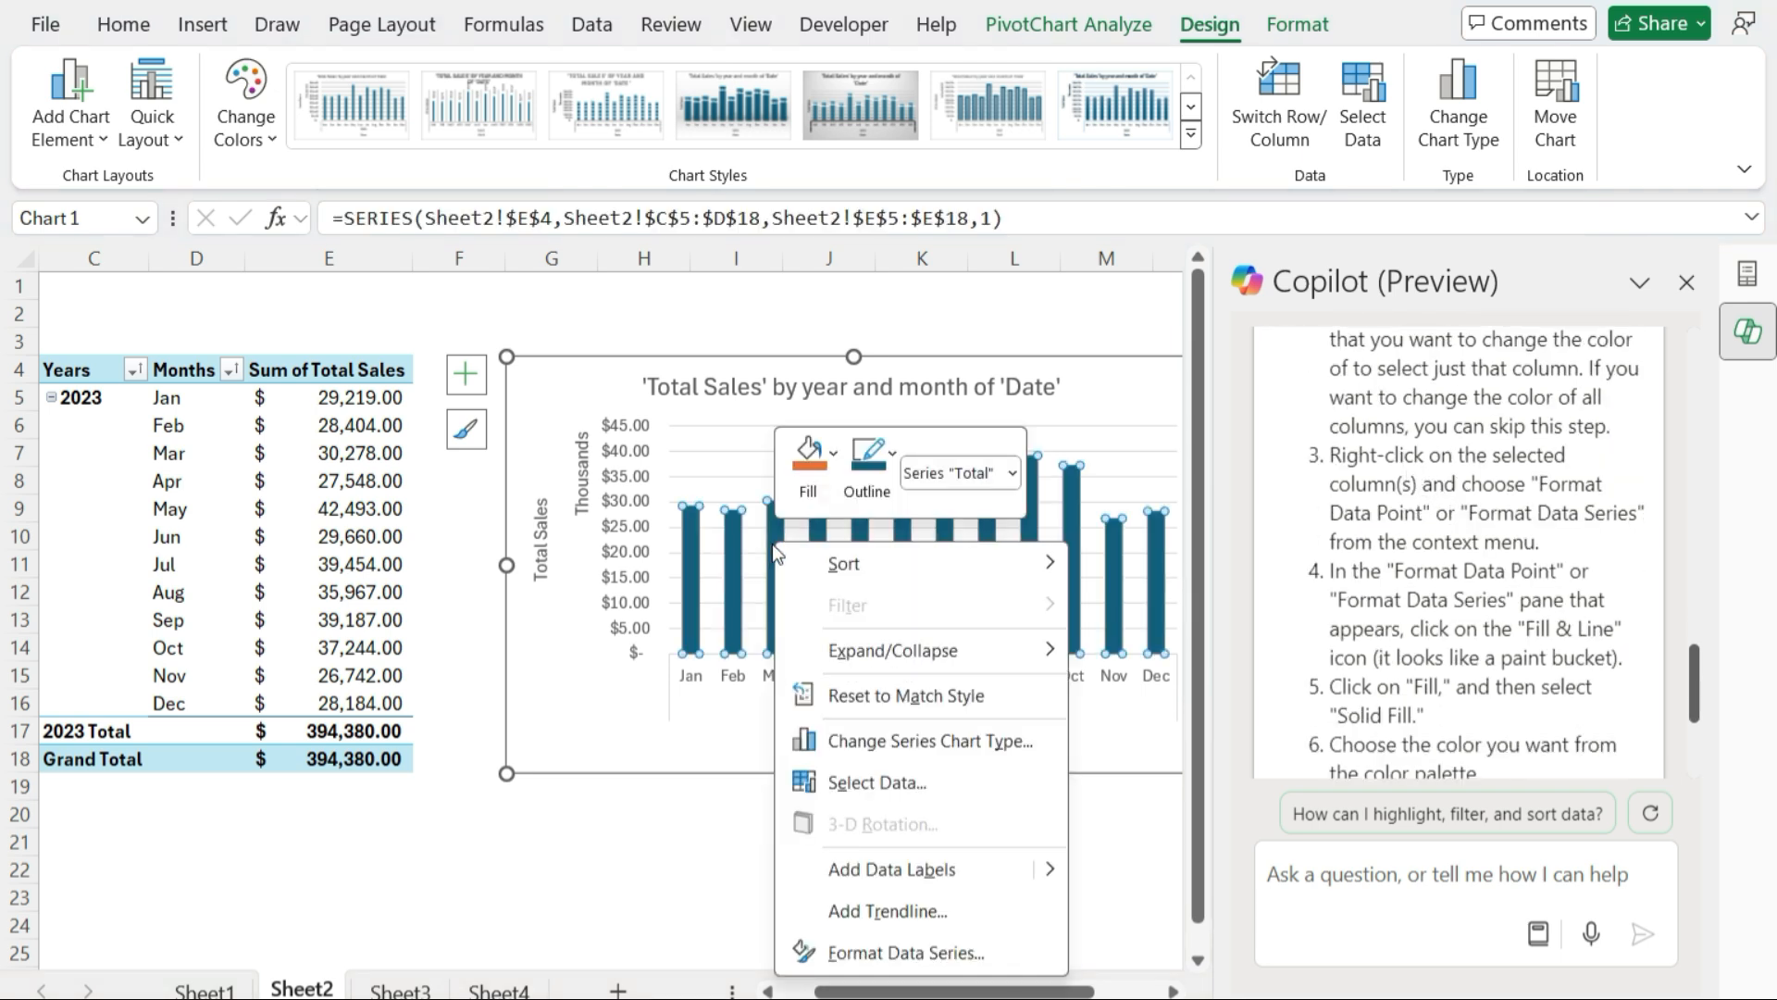
pyautogui.click(974, 959)
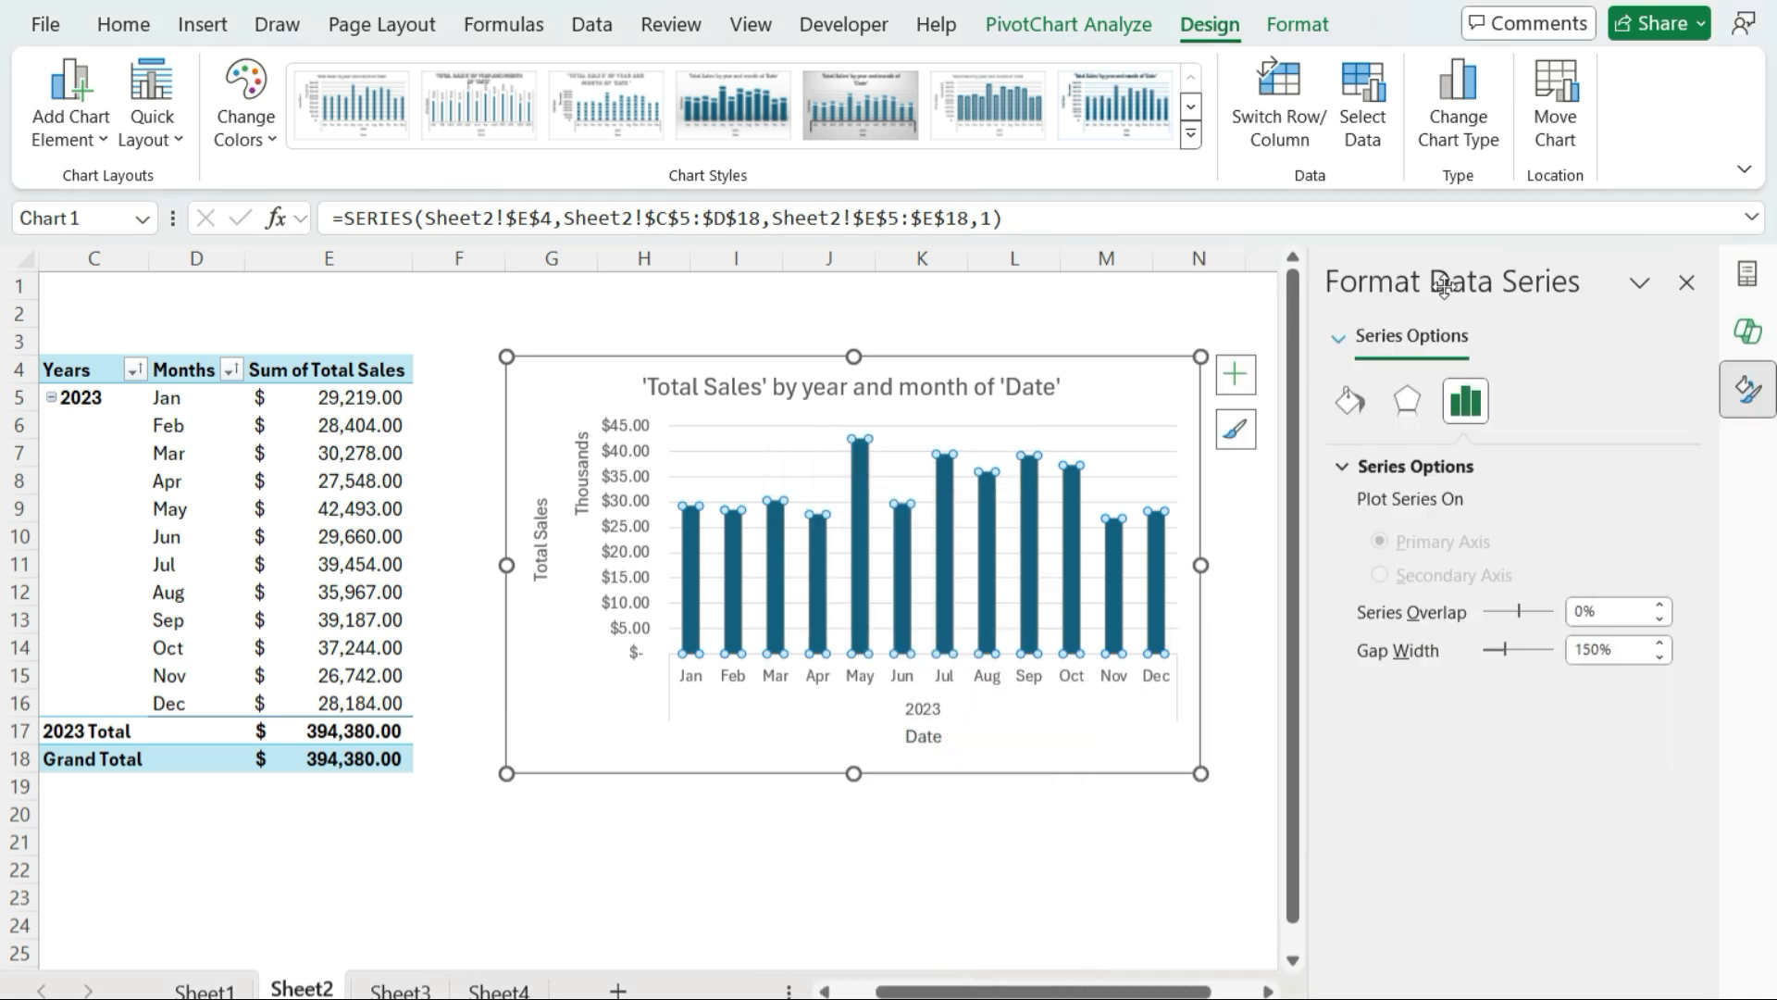
pyautogui.click(1747, 339)
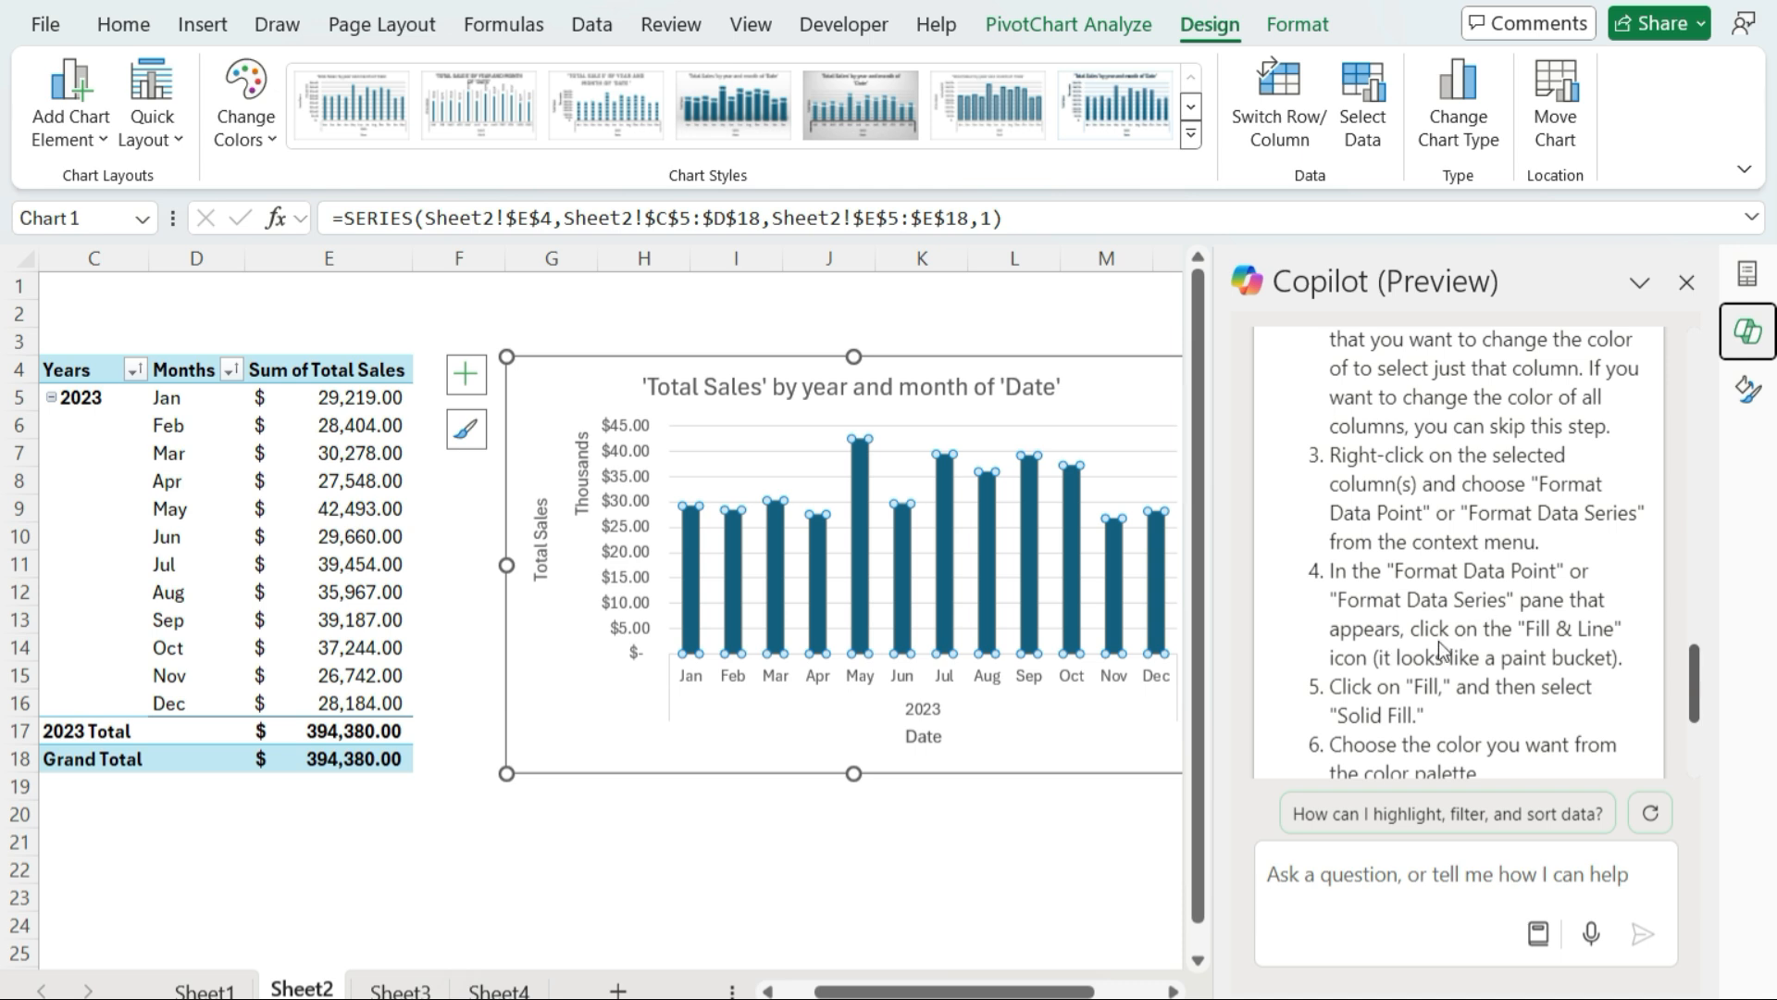
pyautogui.click(1748, 388)
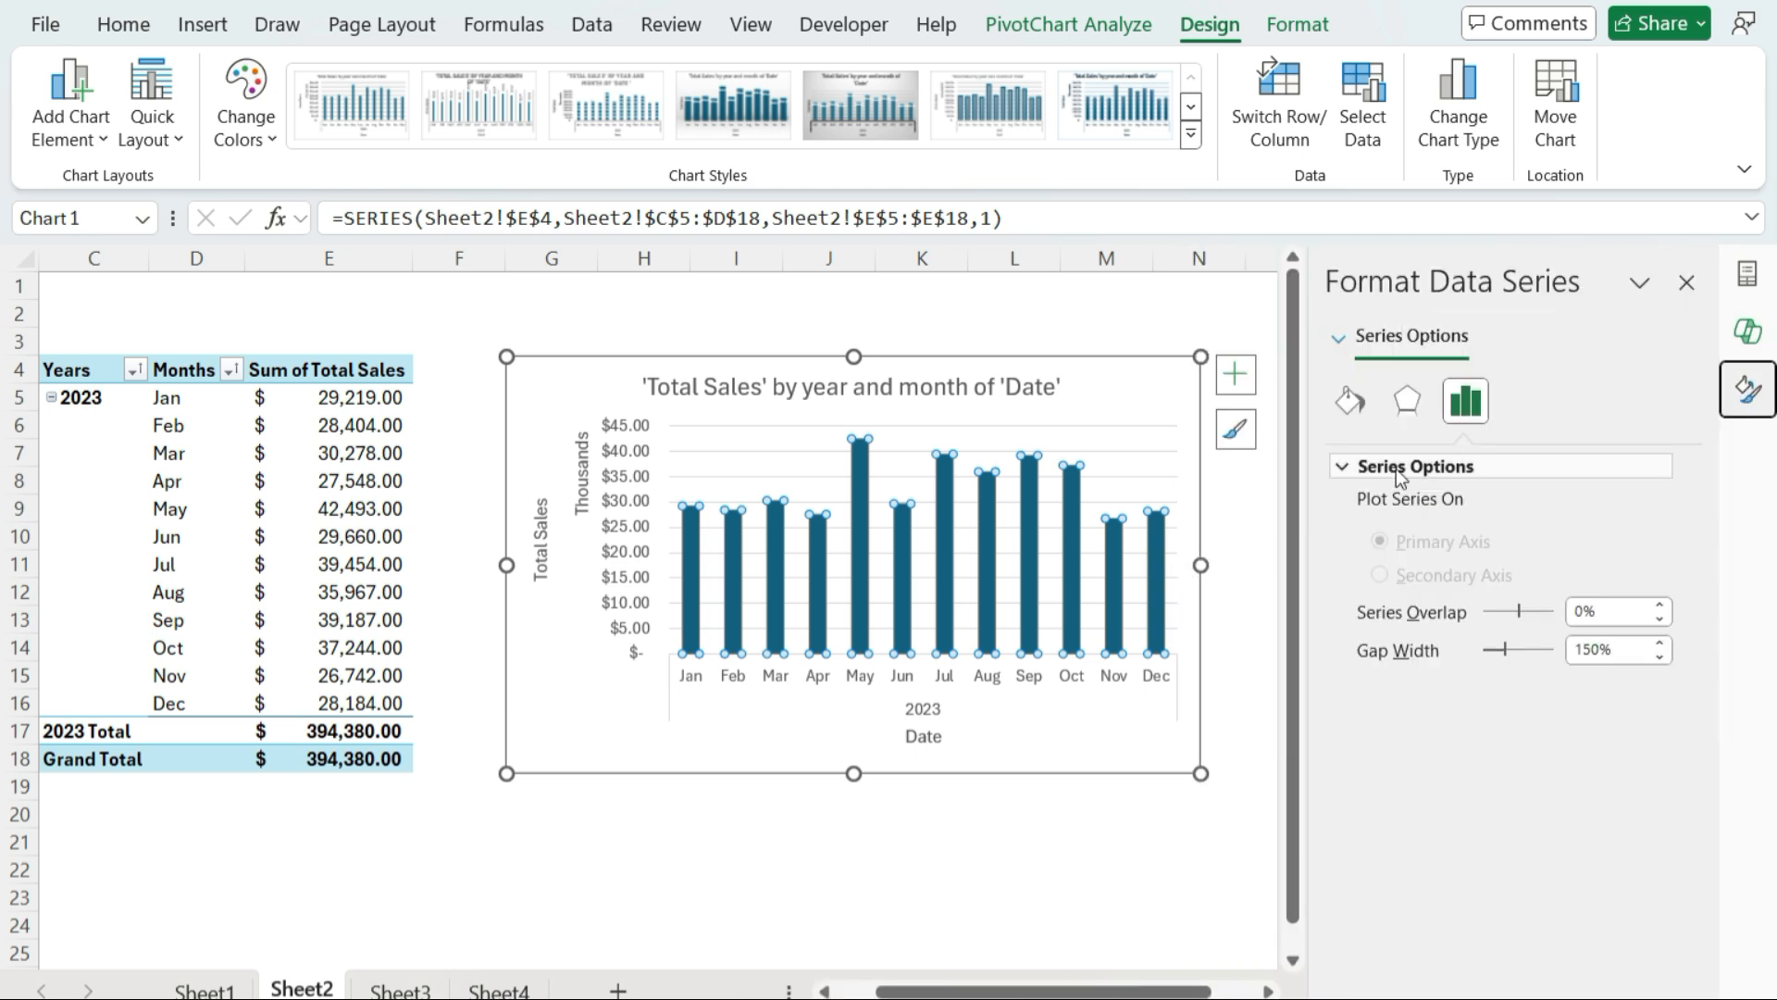
pyautogui.click(1349, 399)
pyautogui.click(1351, 468)
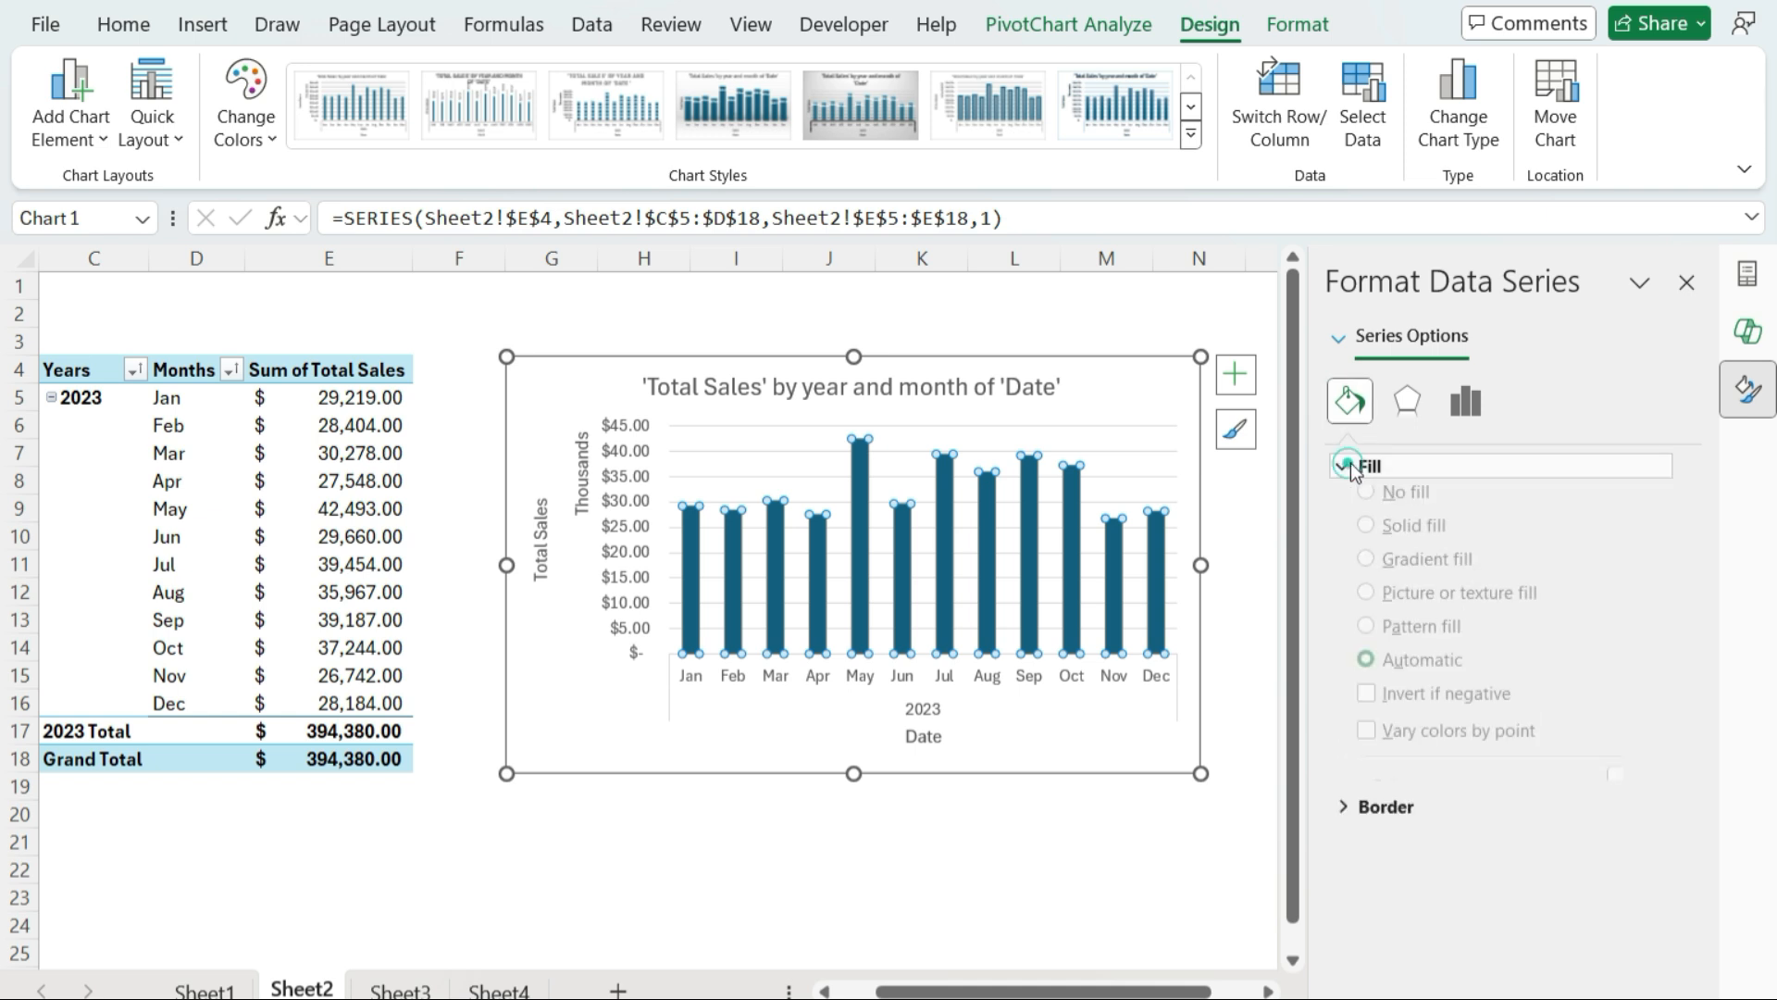
# Check Copilot's remaining color instructions and set the column series fill to the standard light green.
pyautogui.click(1749, 345)
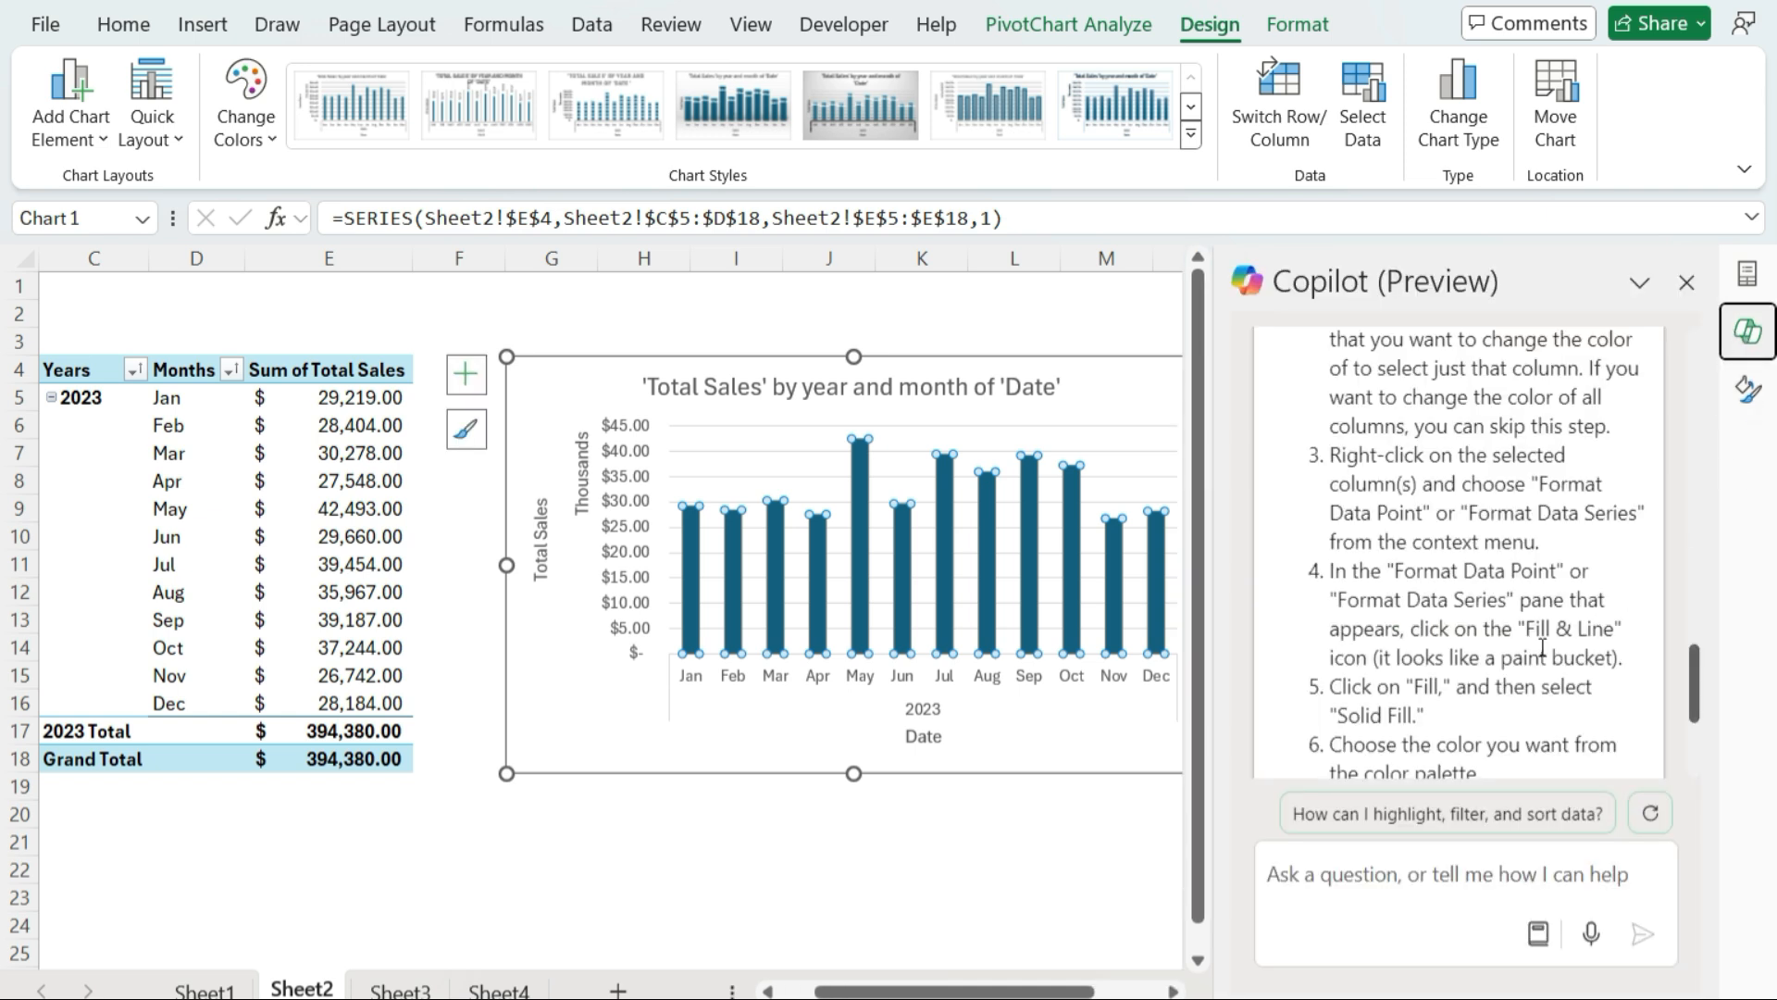
pyautogui.scroll(-2, 1393, 694)
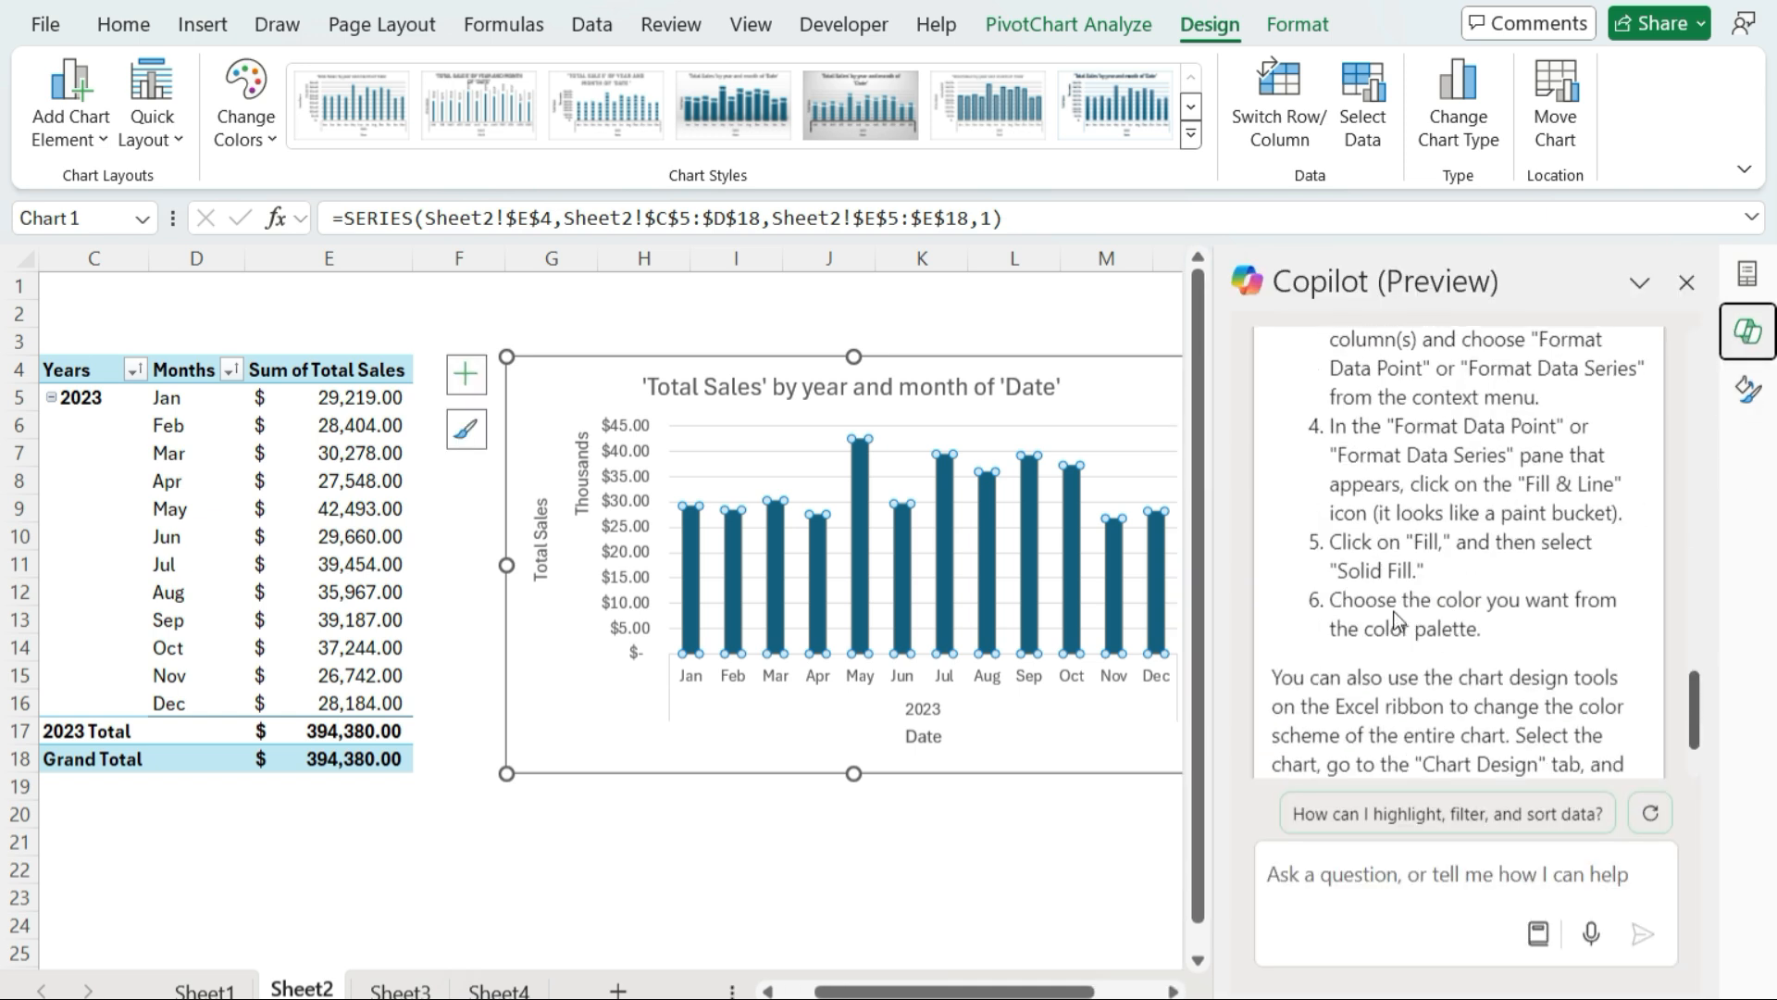
pyautogui.click(1749, 389)
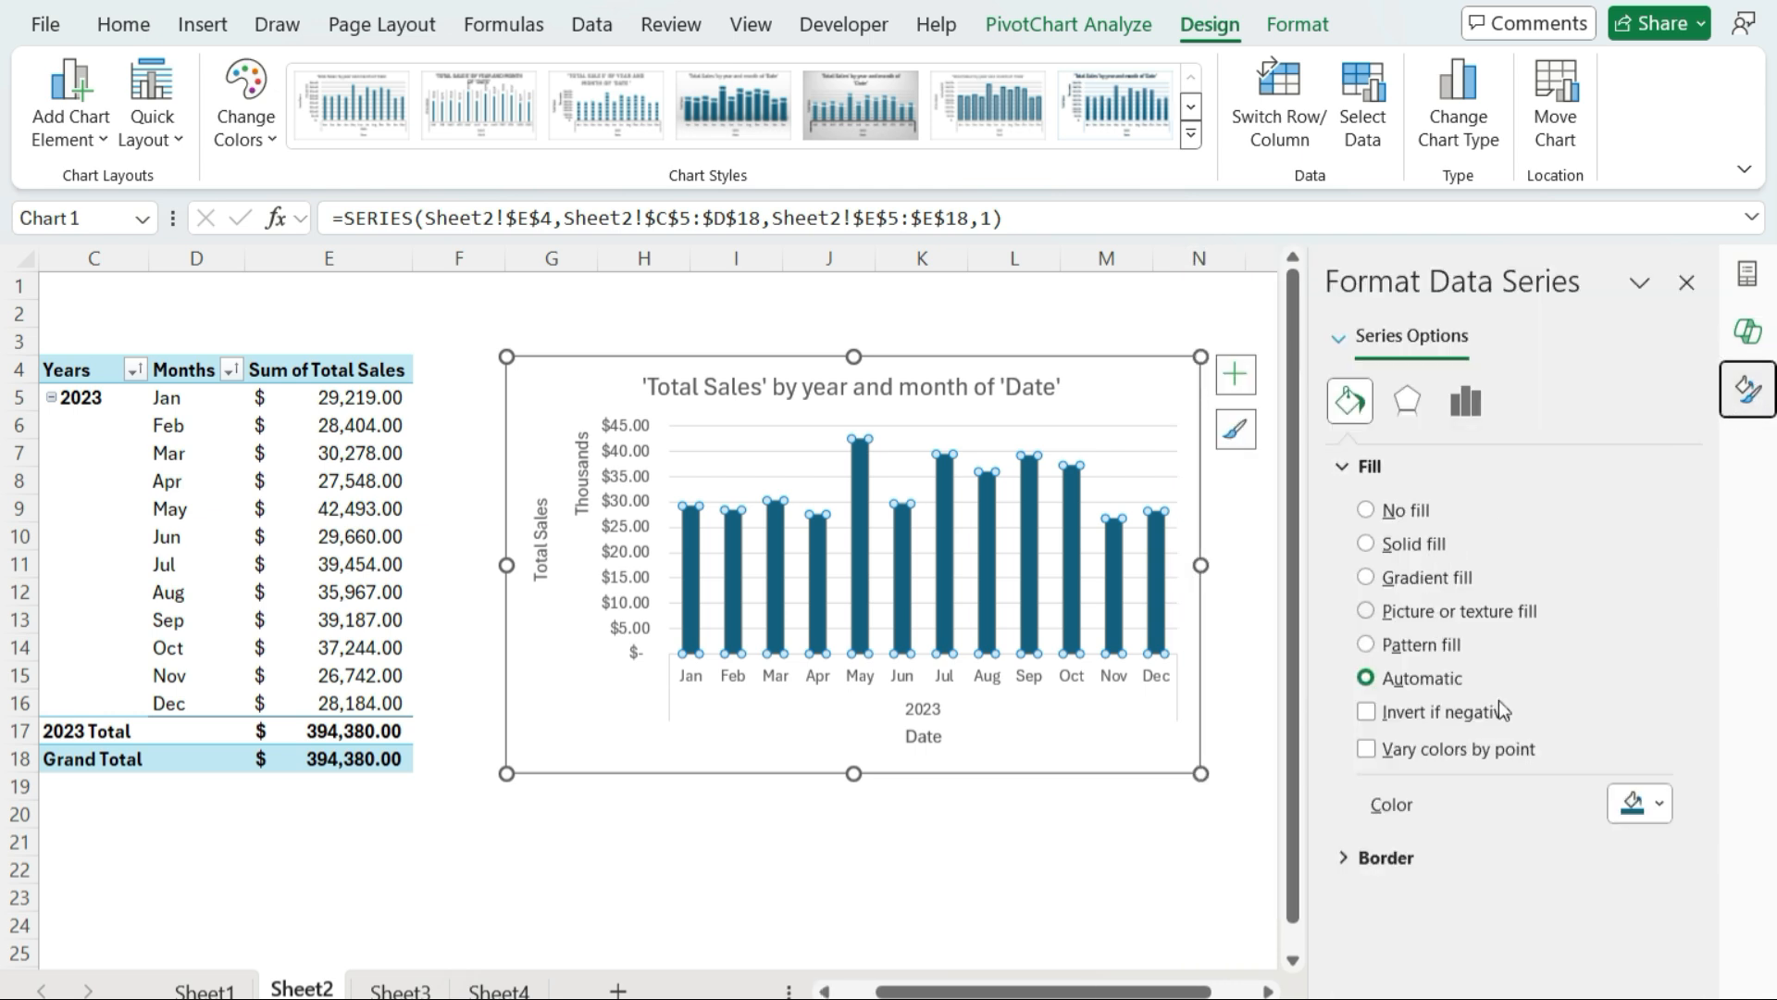
pyautogui.click(1649, 822)
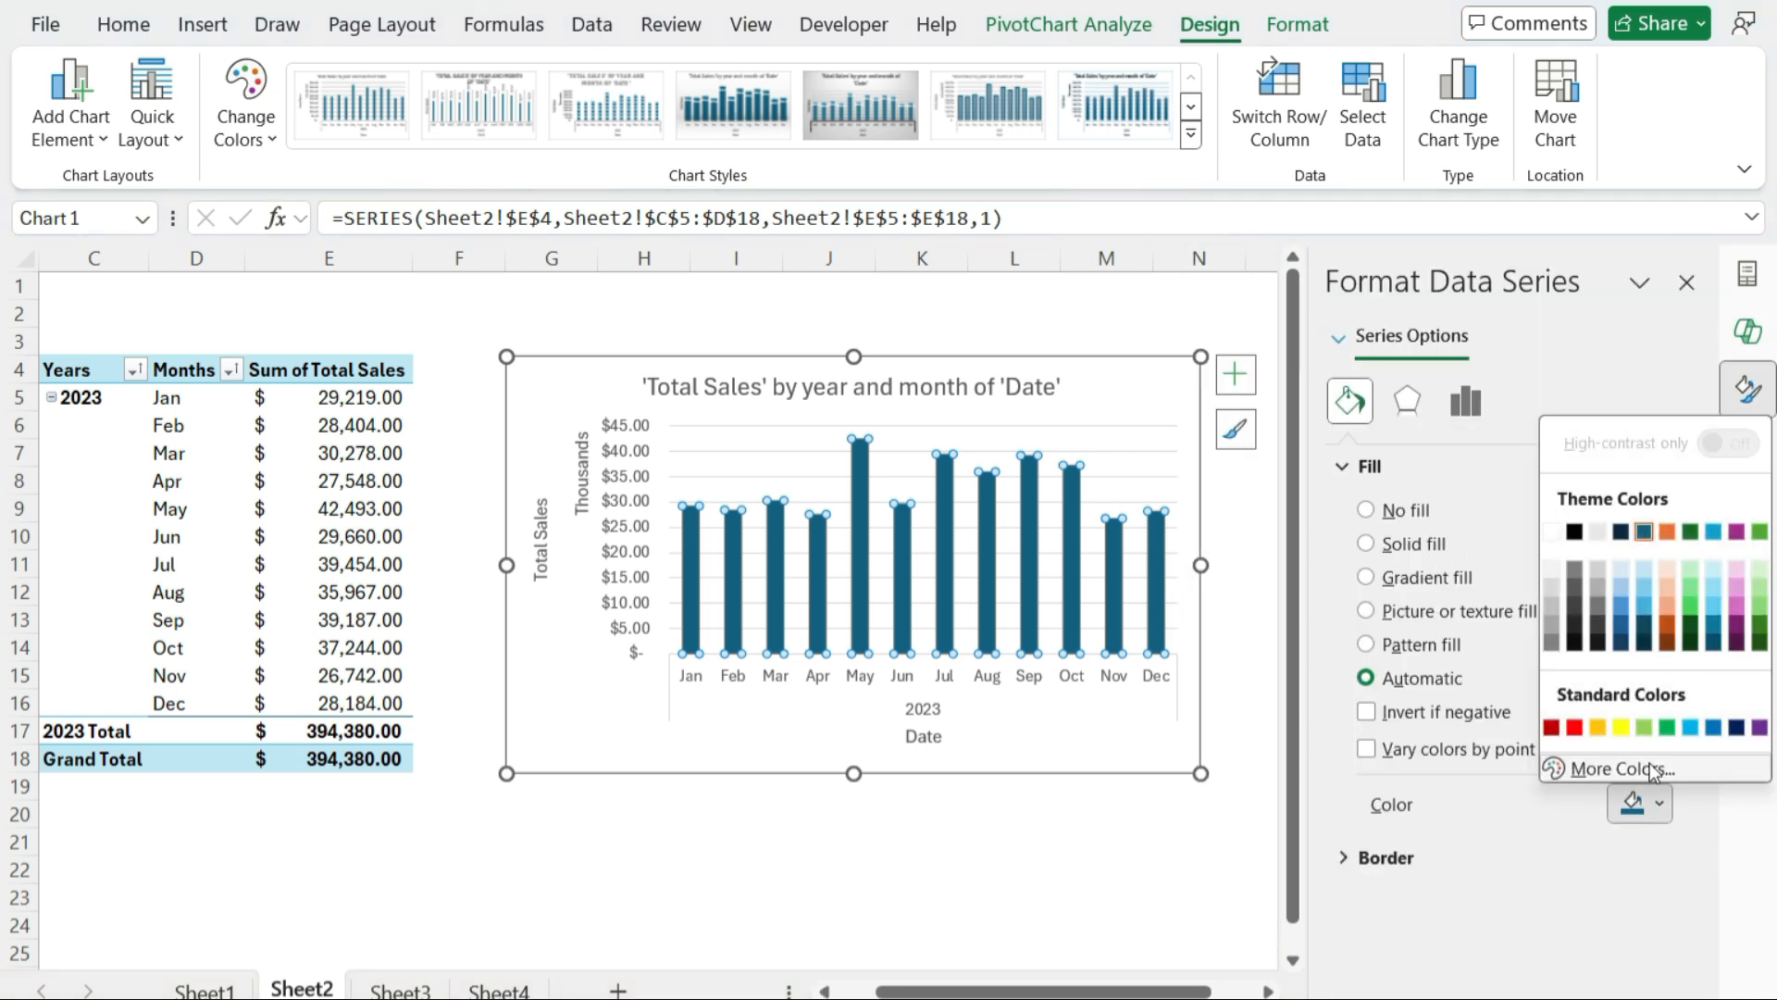
pyautogui.click(1646, 727)
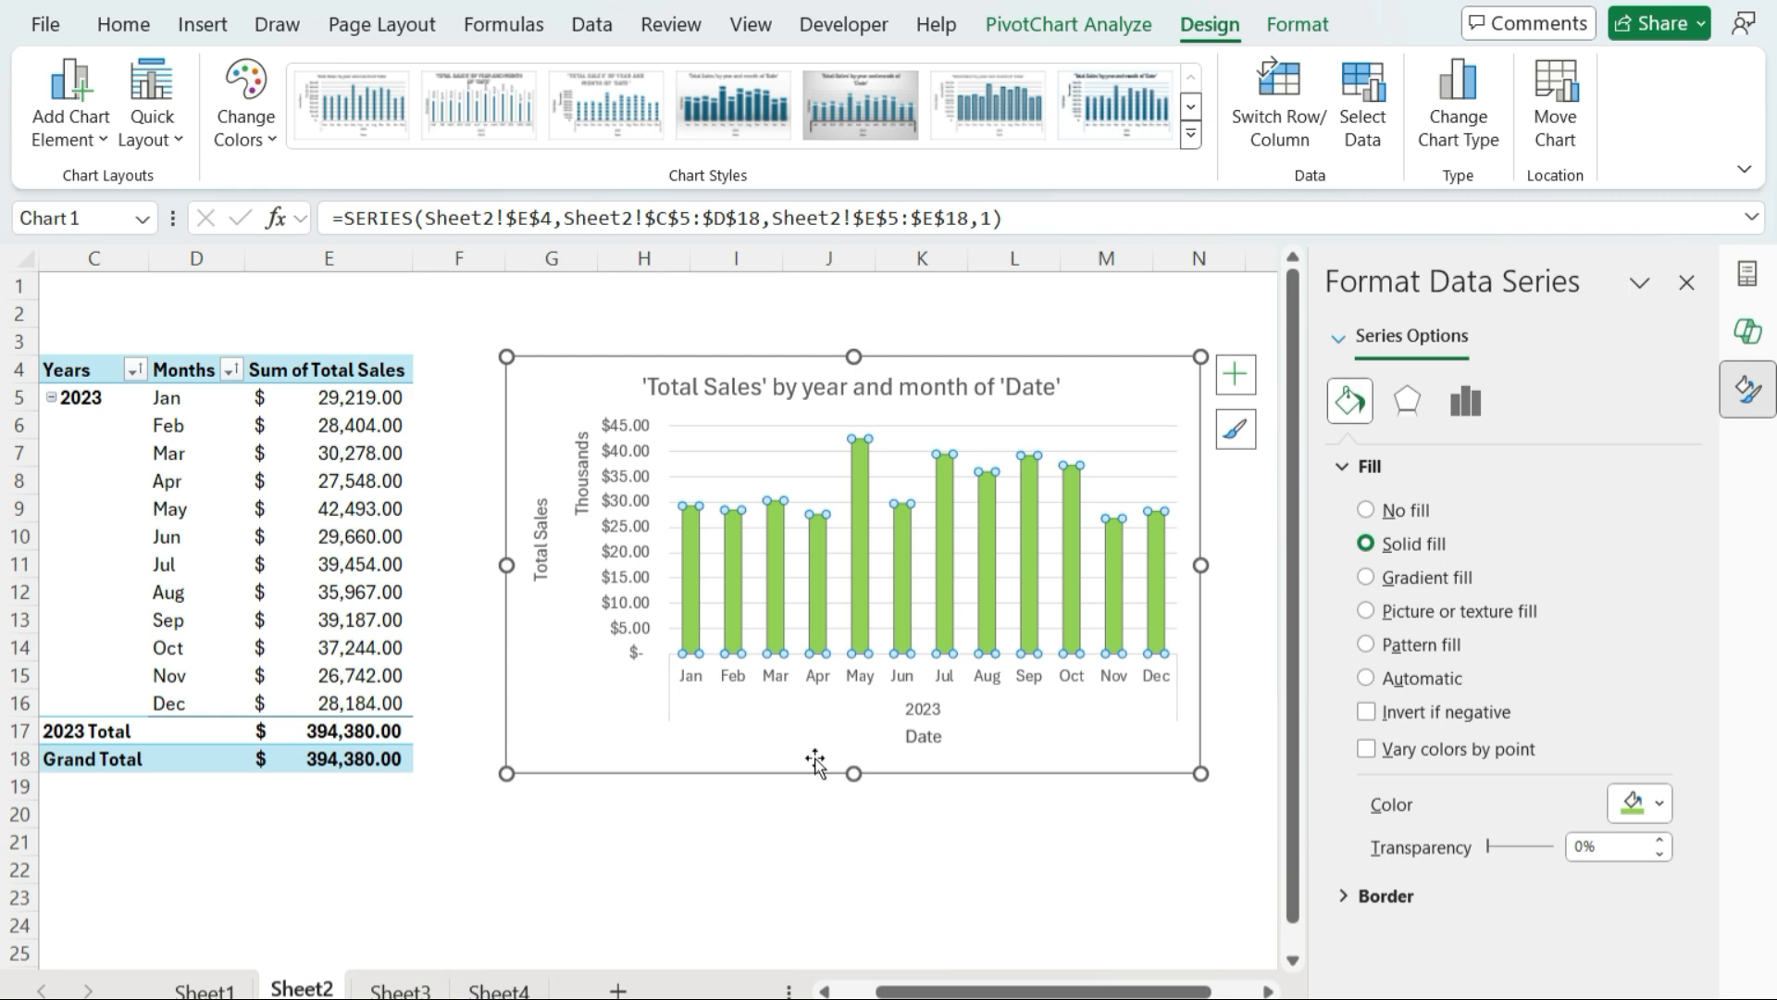
# Reread Copilot's instructions for changing the color of the column chart, including the alternative chart design method.
pyautogui.click(1747, 331)
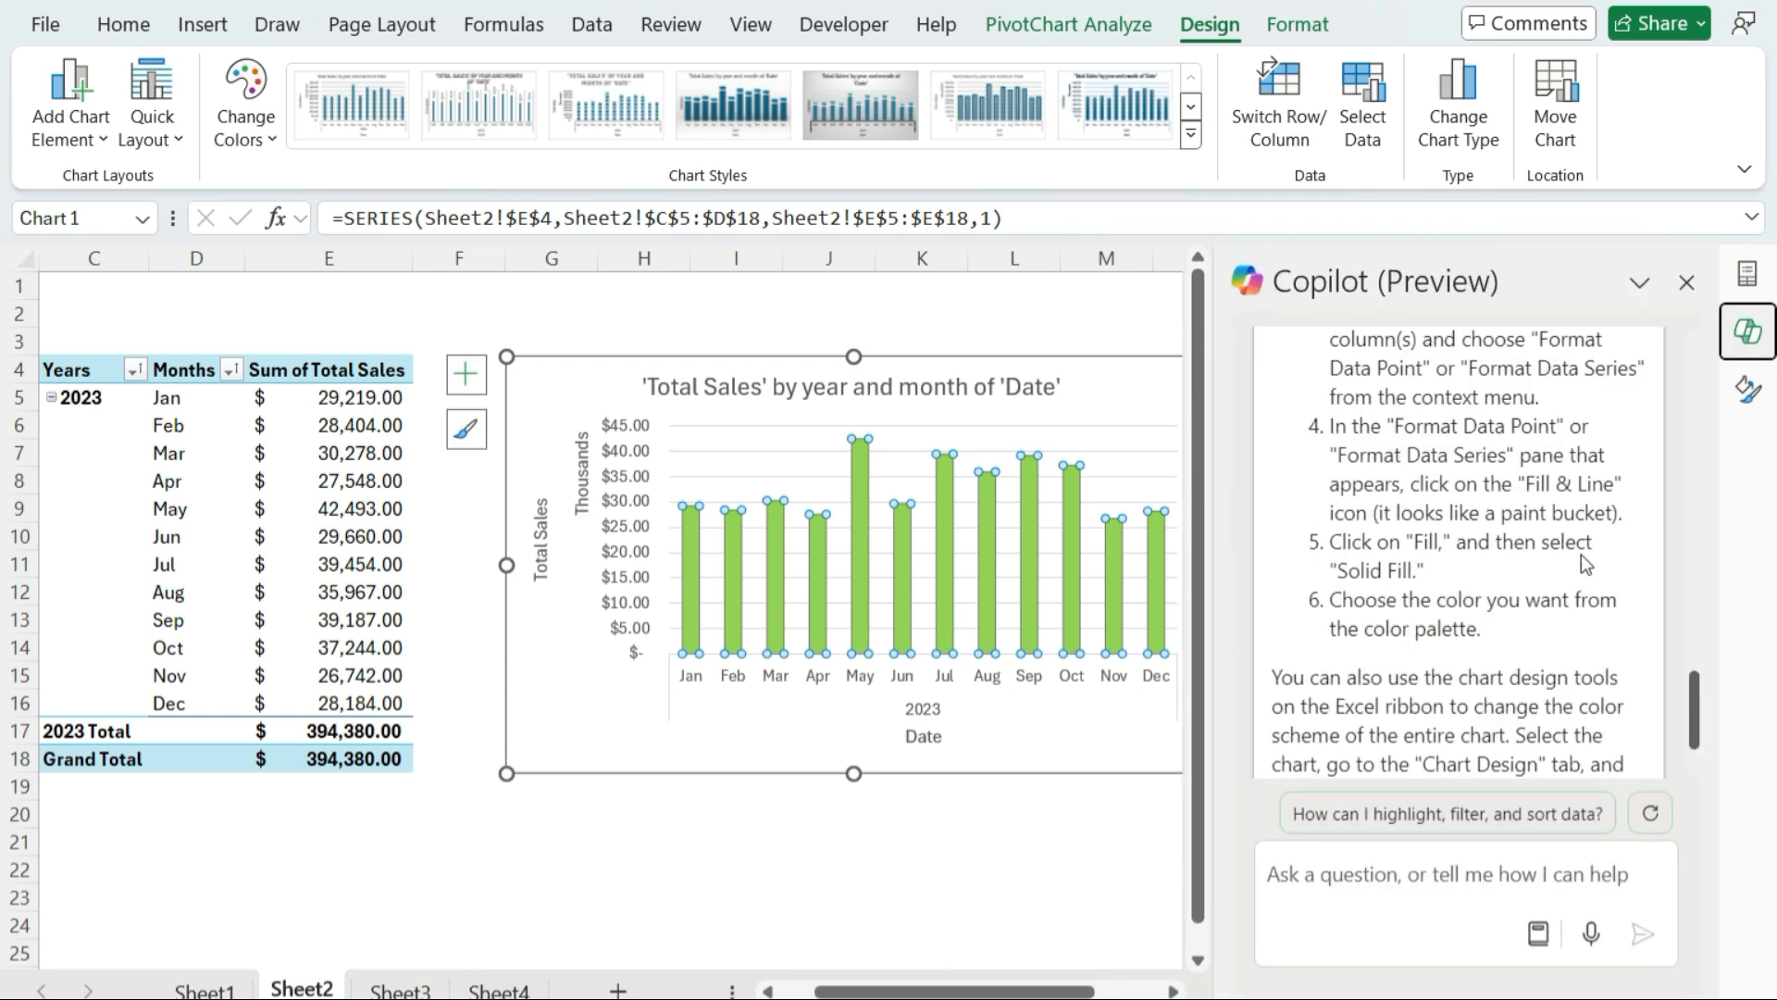
pyautogui.scroll(3, 1449, 565)
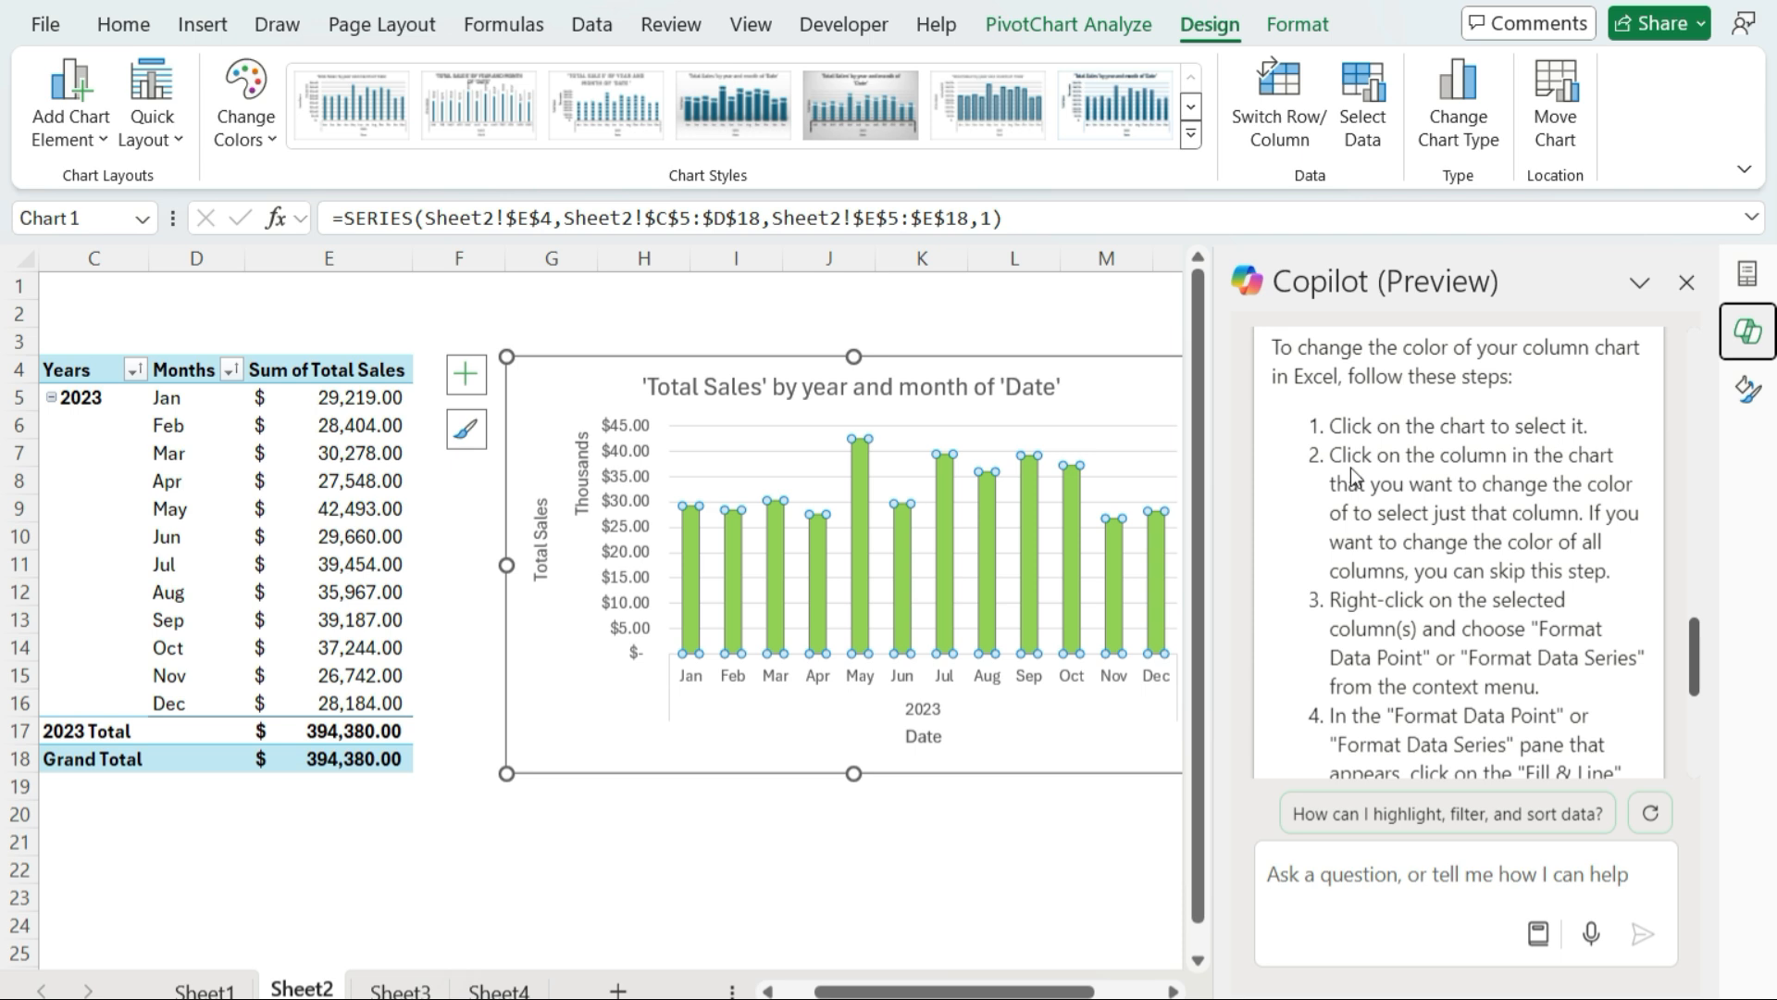
pyautogui.scroll(-3, 1358, 478)
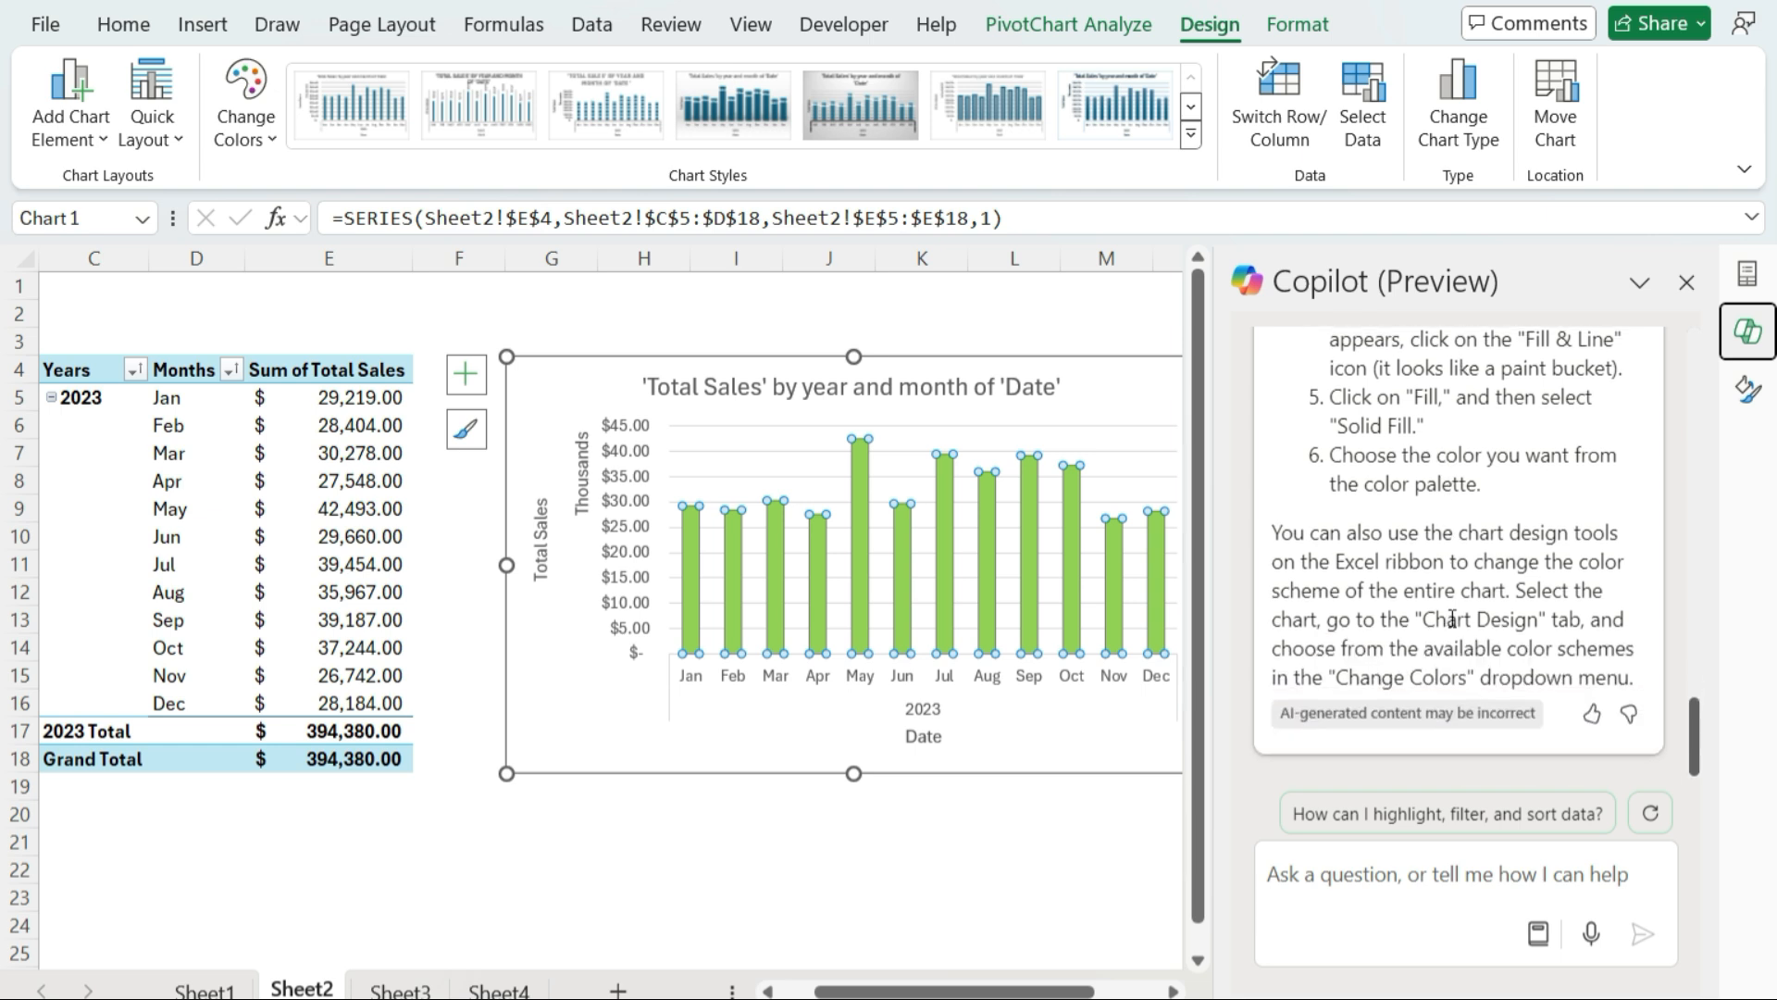
pyautogui.scroll(5, 1542, 477)
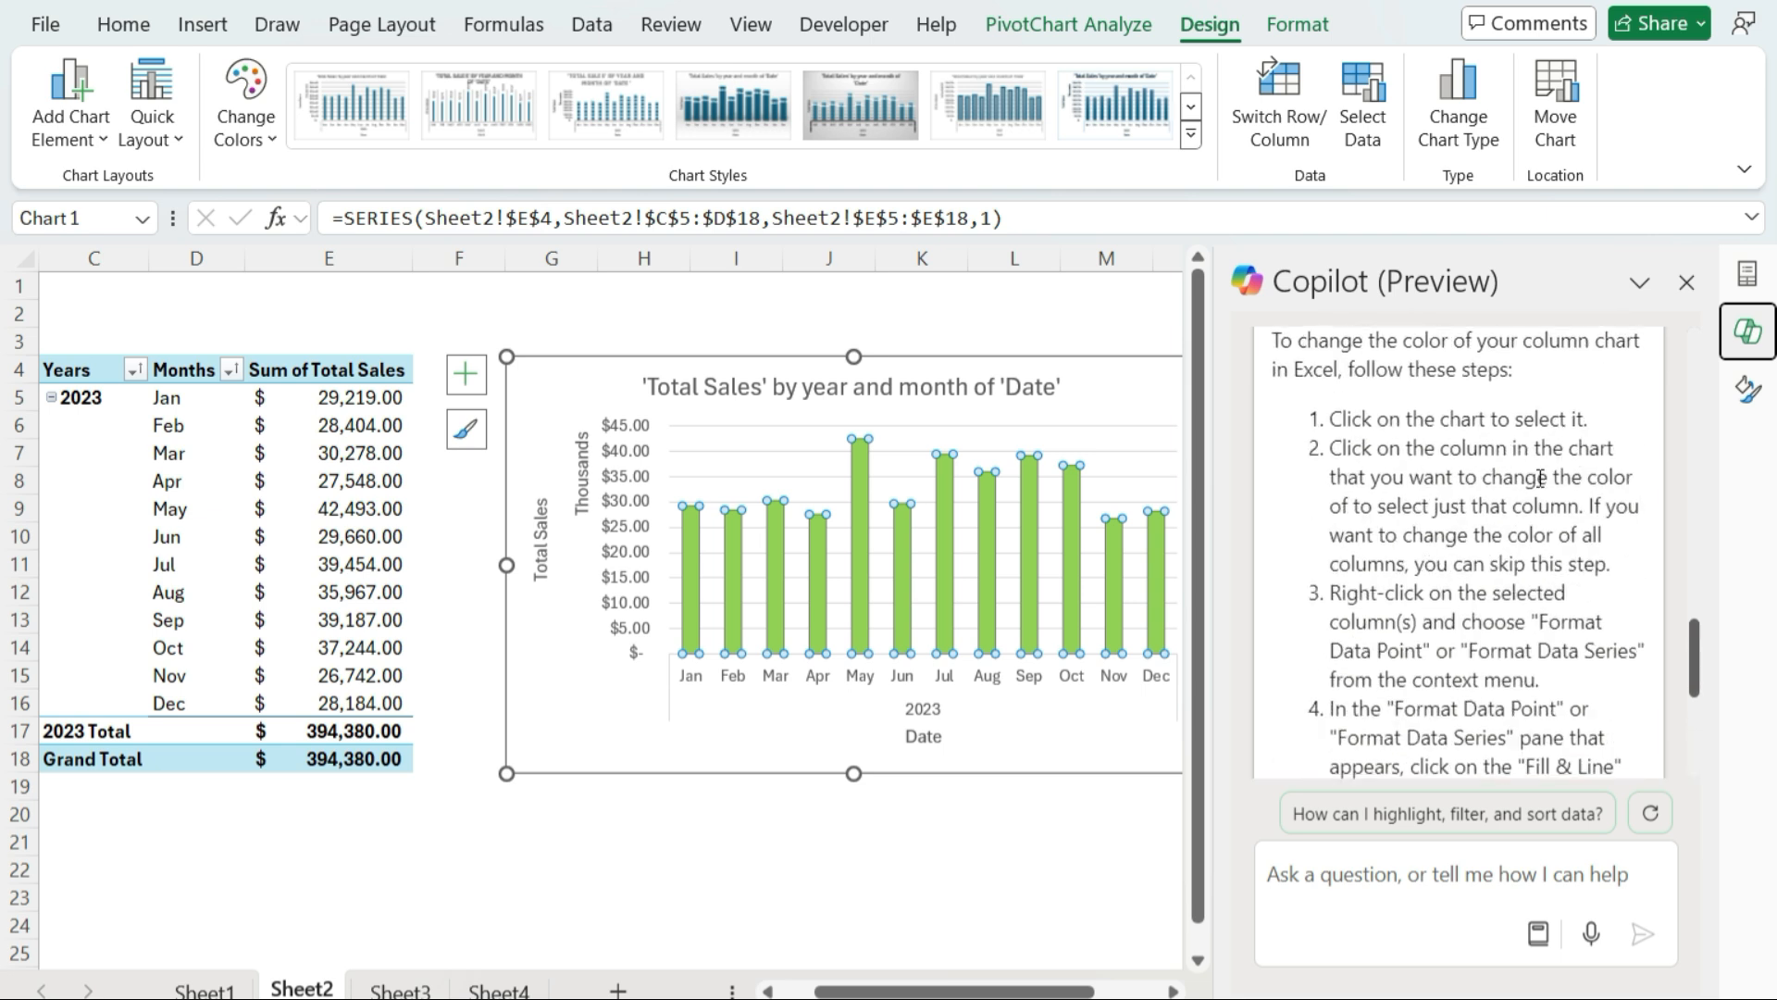
pyautogui.scroll(2, 1541, 479)
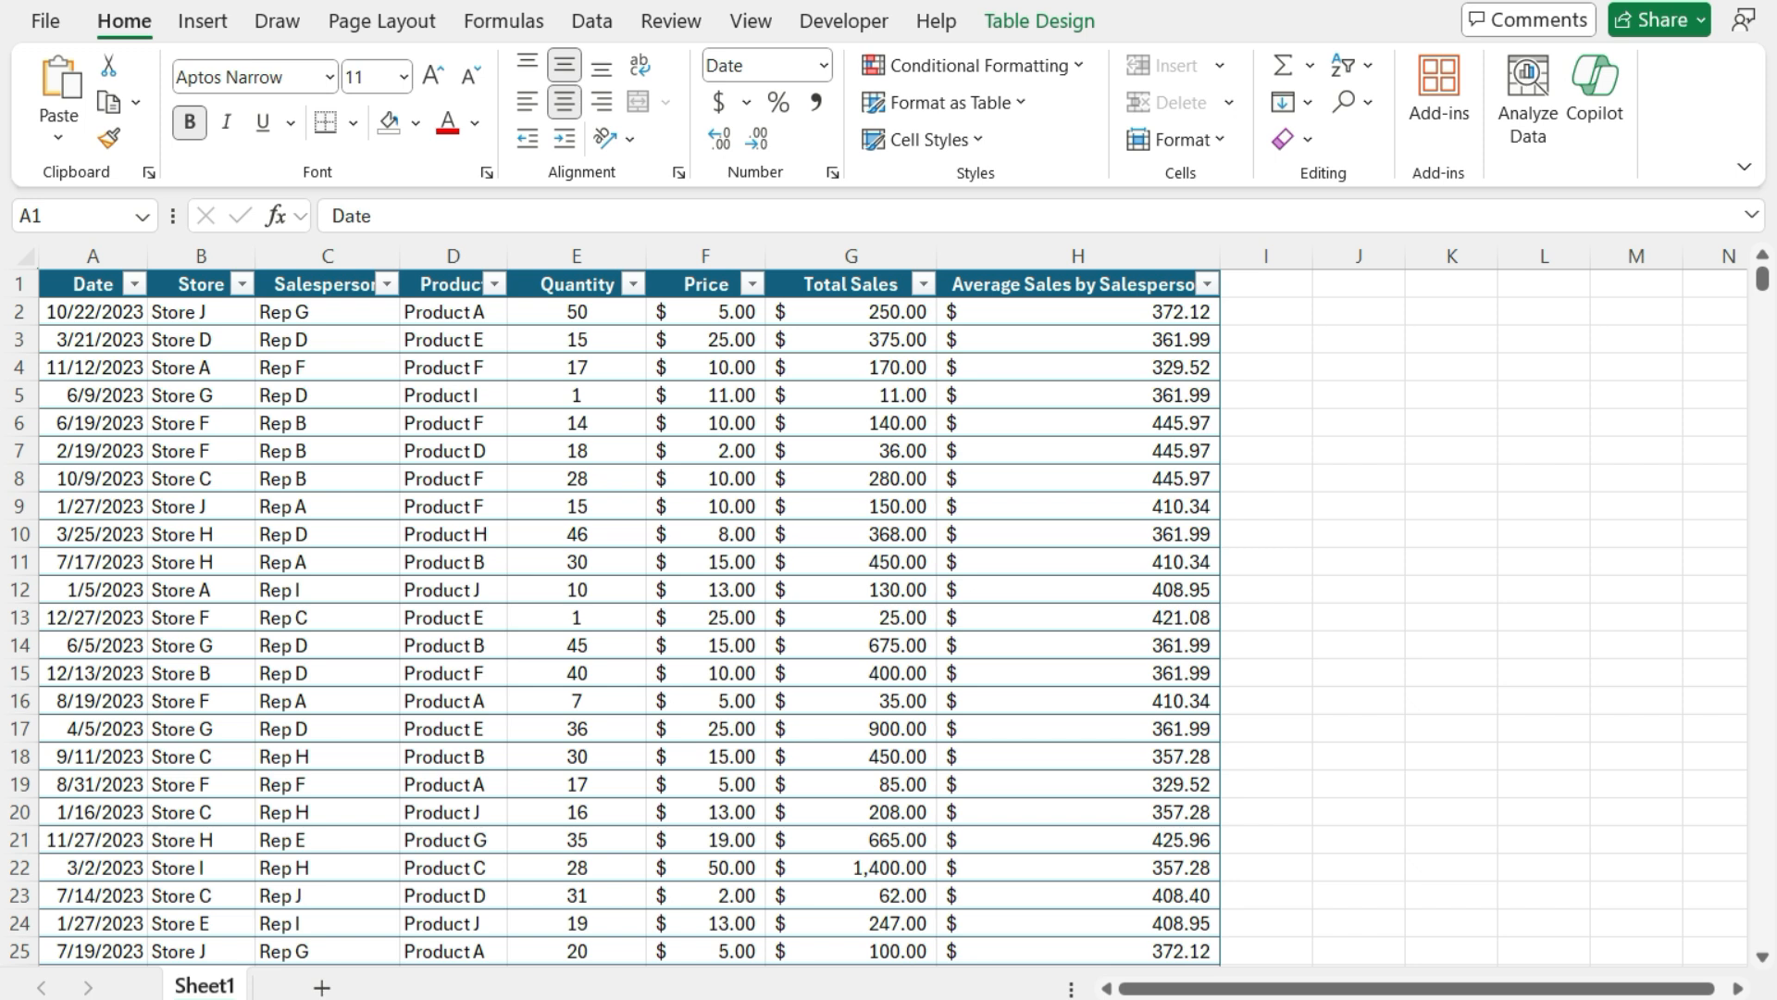
# Open Copilot on the Sheet1 sales table and ask "Create an additional column to calculate taxes payable. Assume an 8% tax rate.".
pyautogui.click(945, 491)
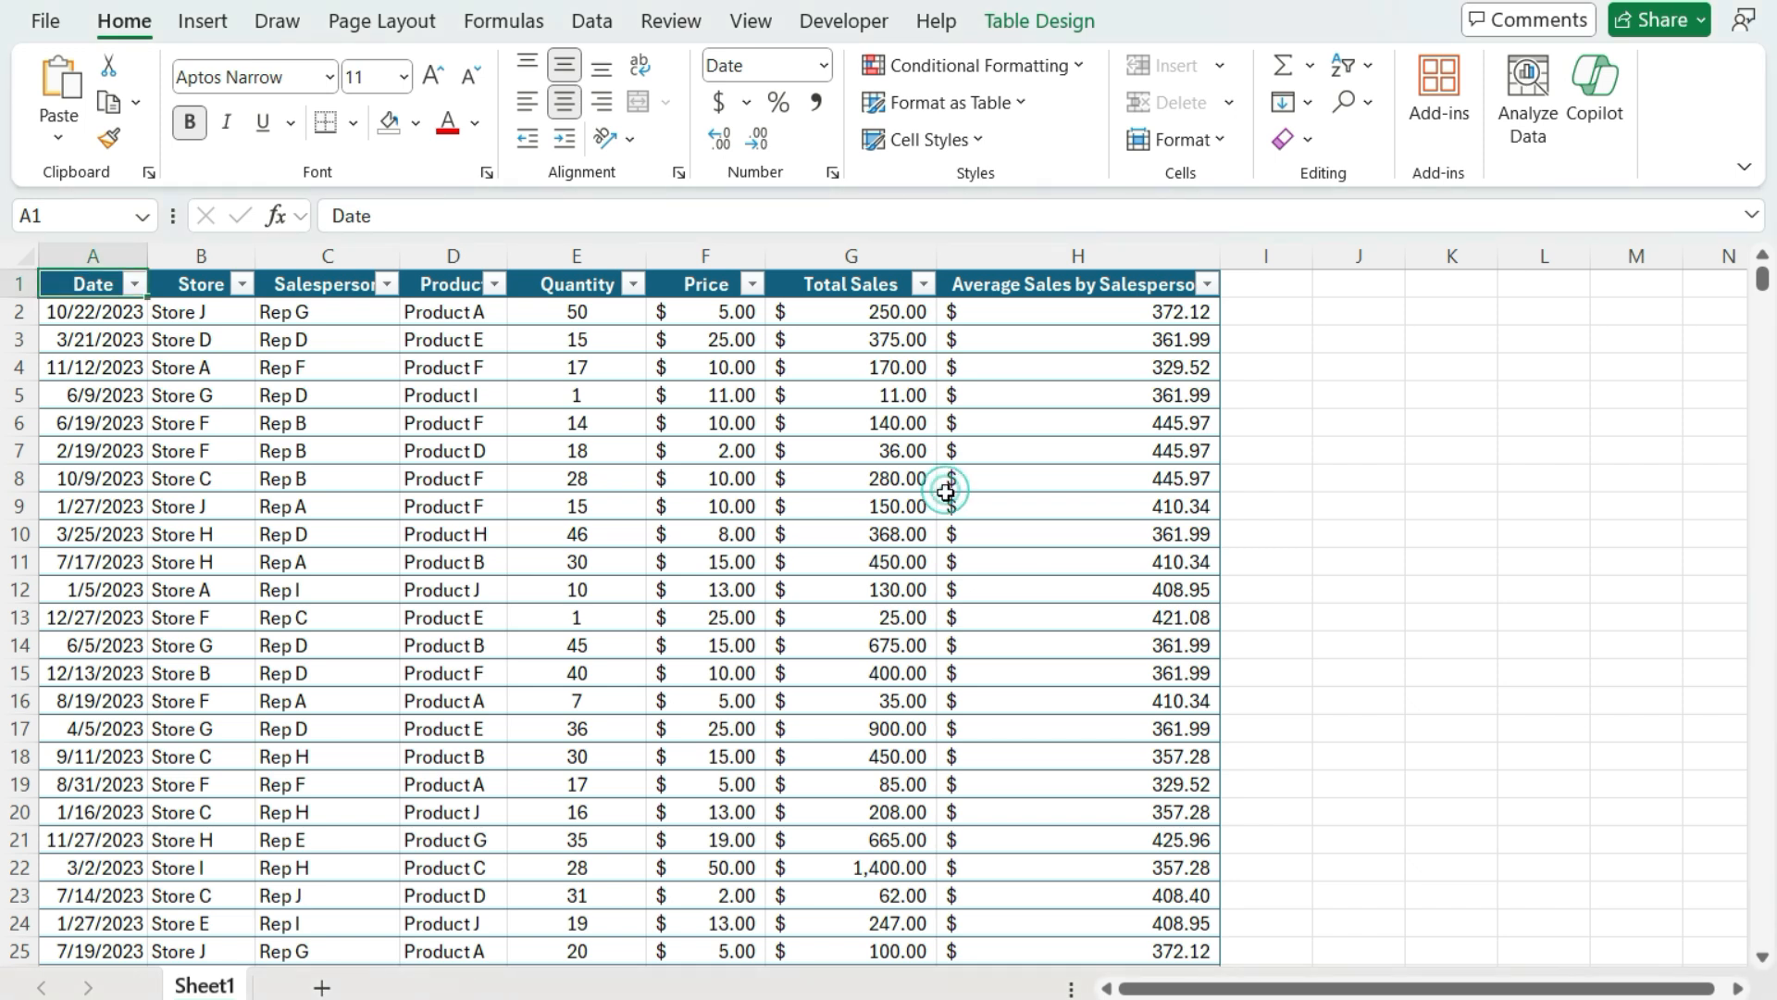
pyautogui.click(1592, 93)
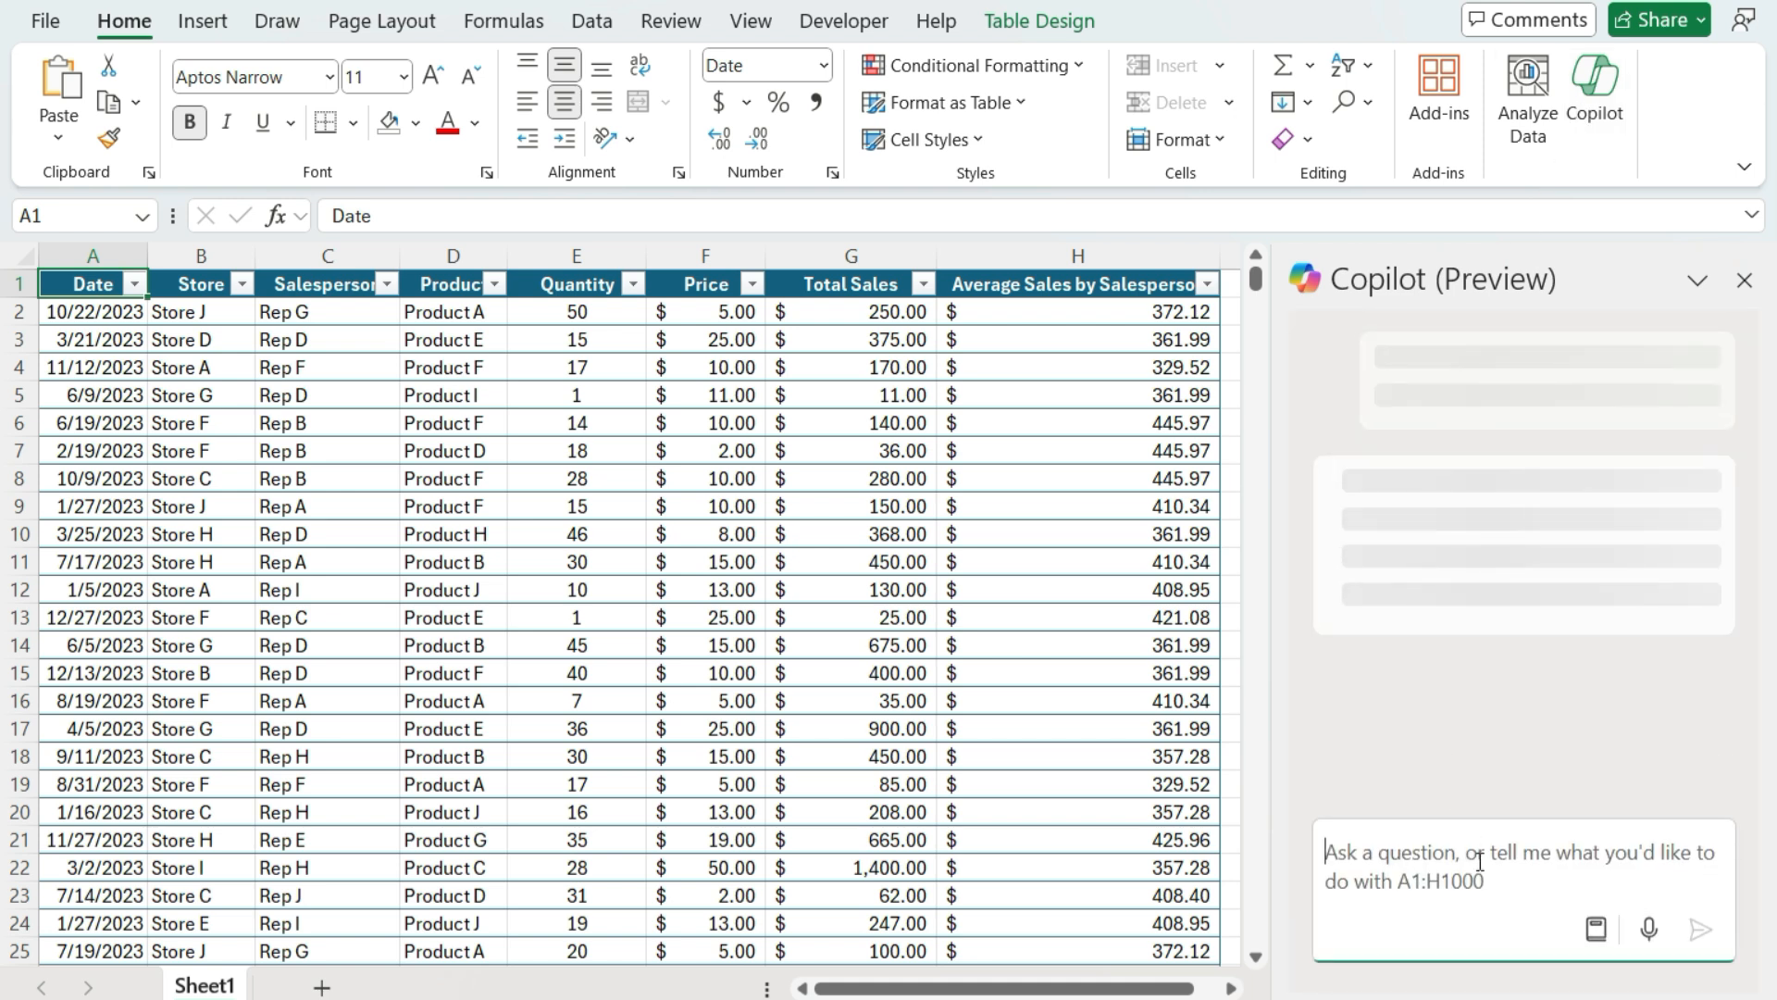
pyautogui.write('Create ')
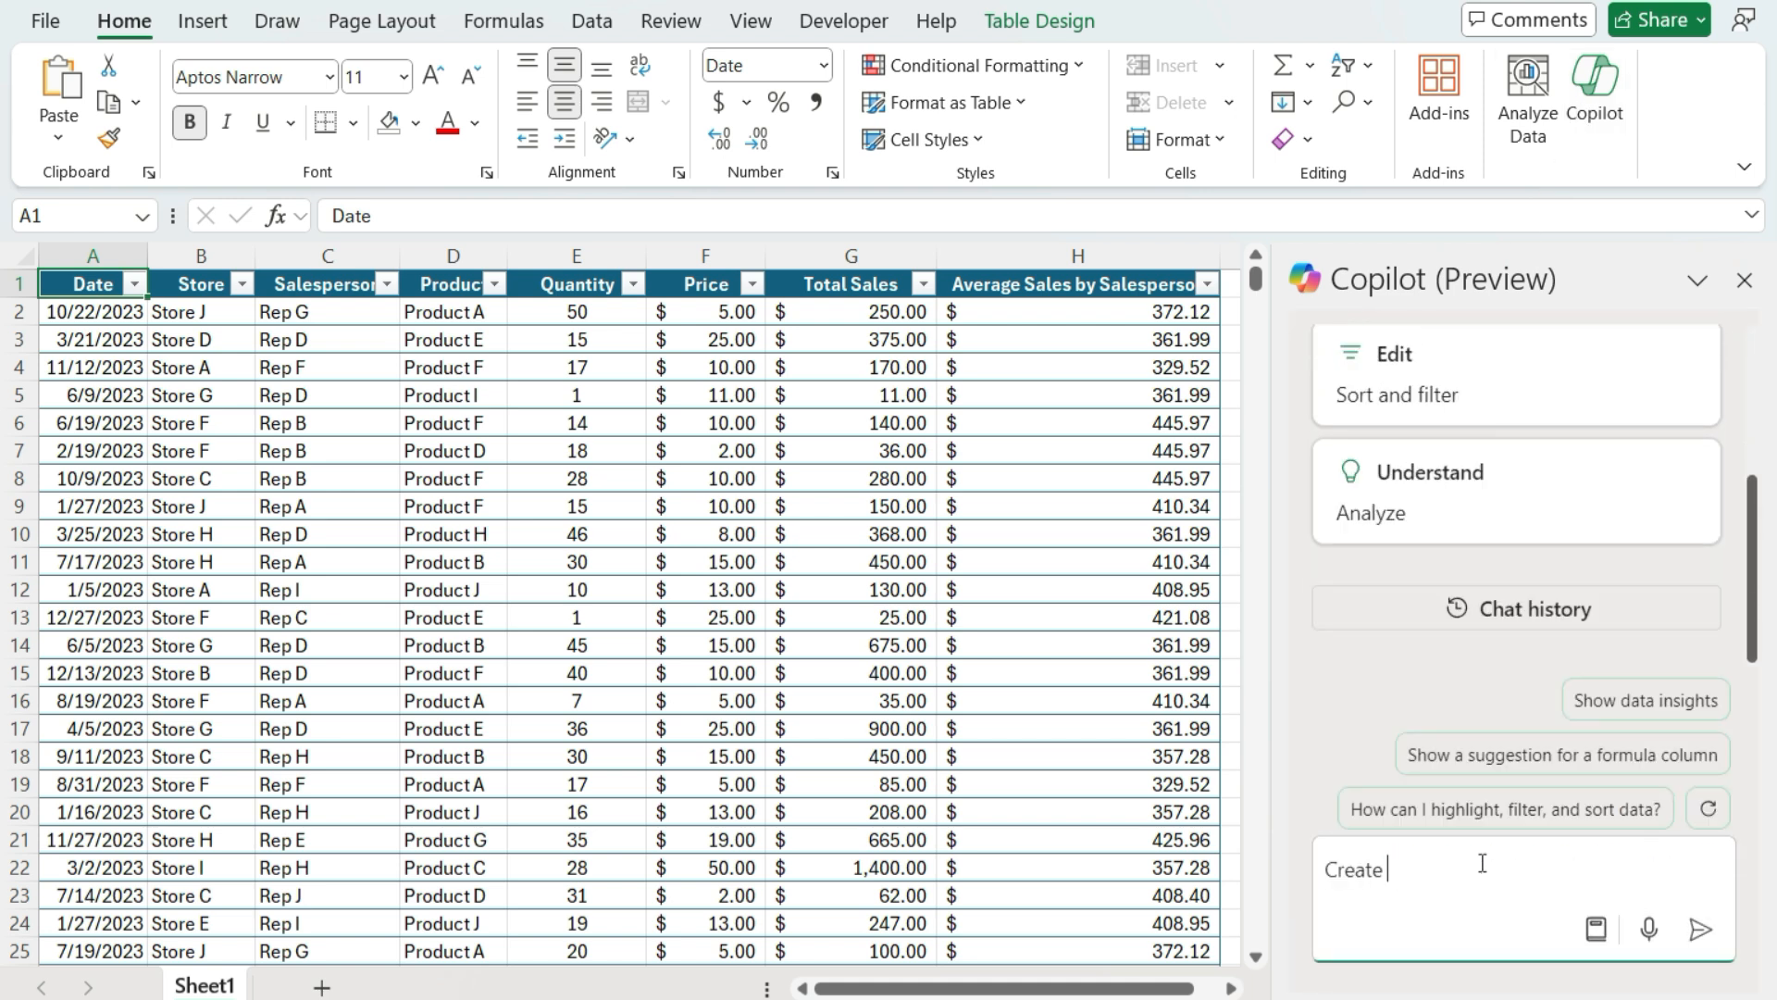
pyautogui.write('an additional colu')
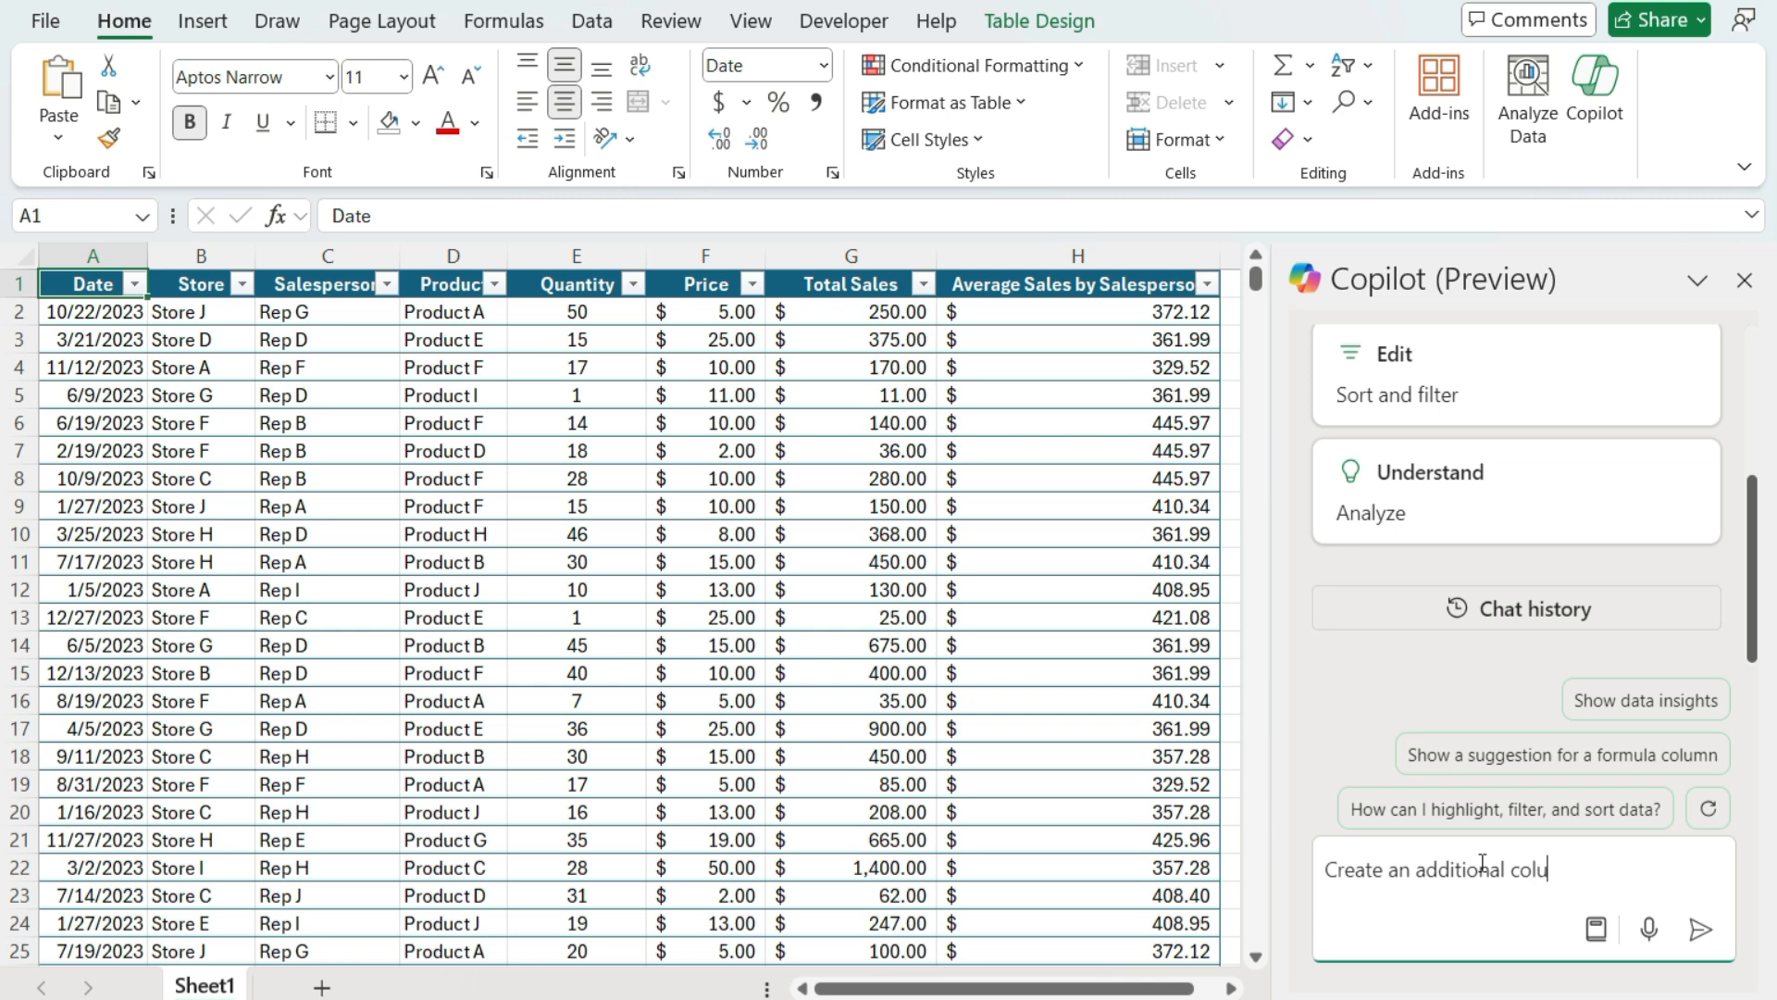
pyautogui.write('mn to calculate taxes payable')
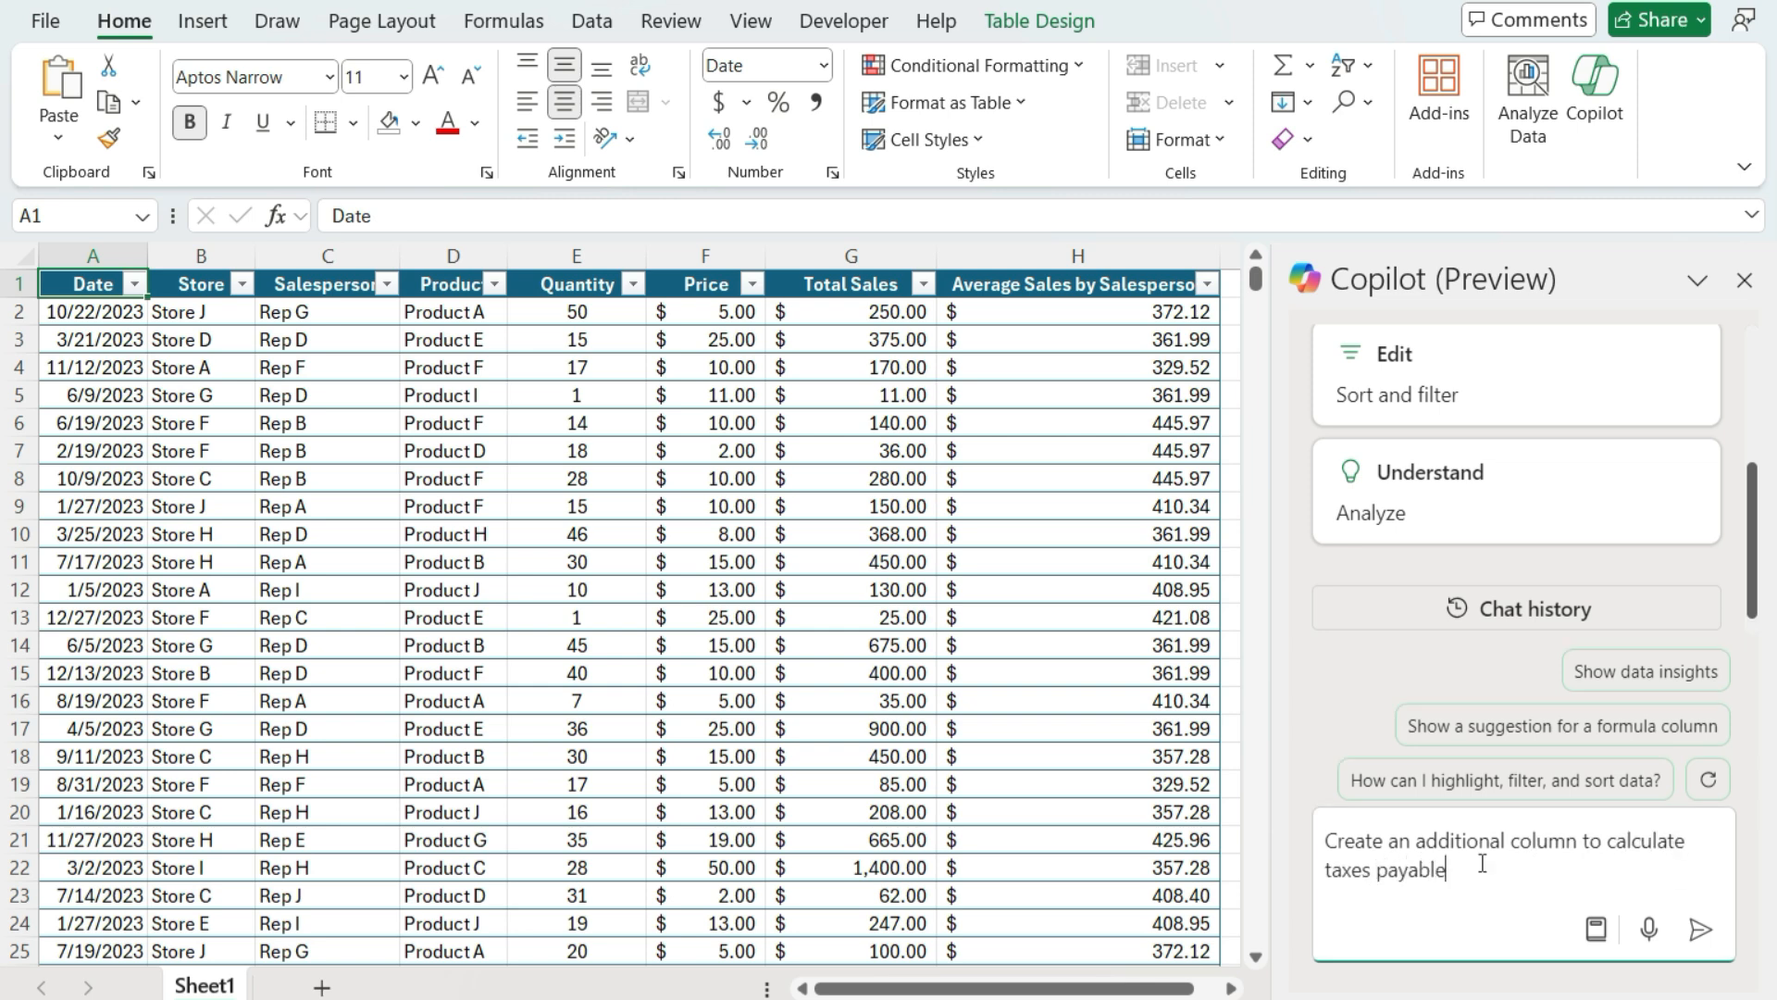
pyautogui.write('. Assume an 8% tax r')
pyautogui.write('ate.')
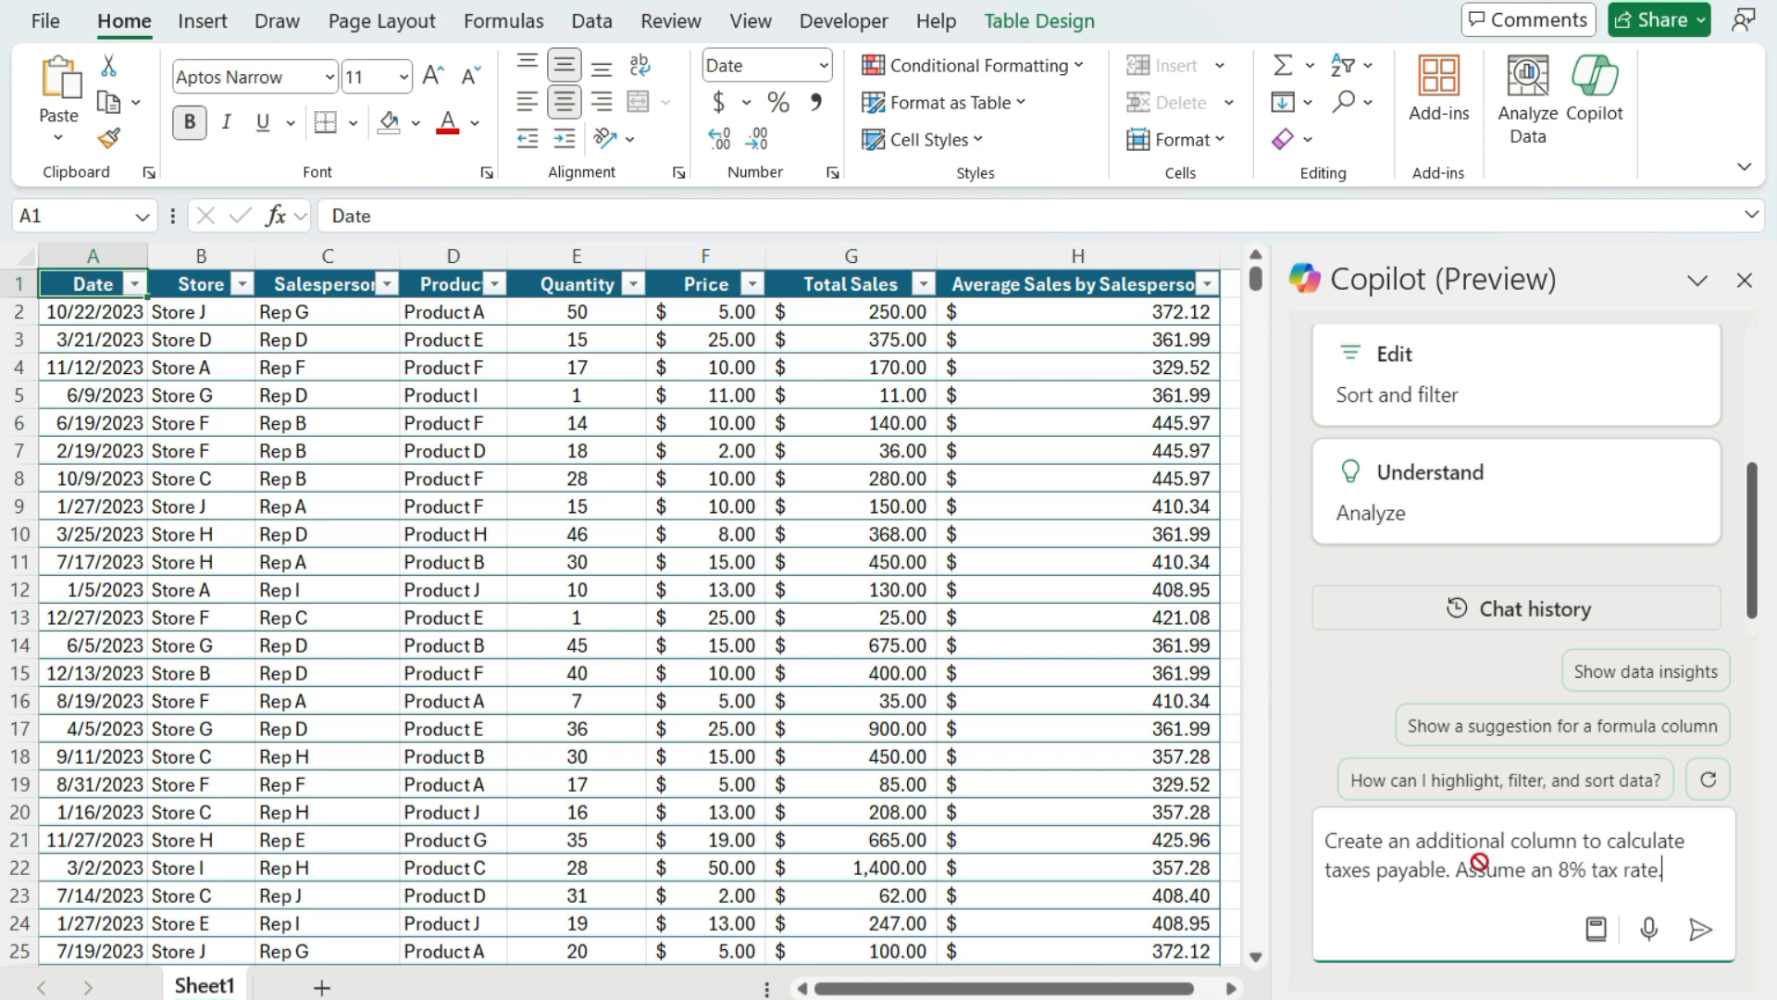
pyautogui.press('Return')
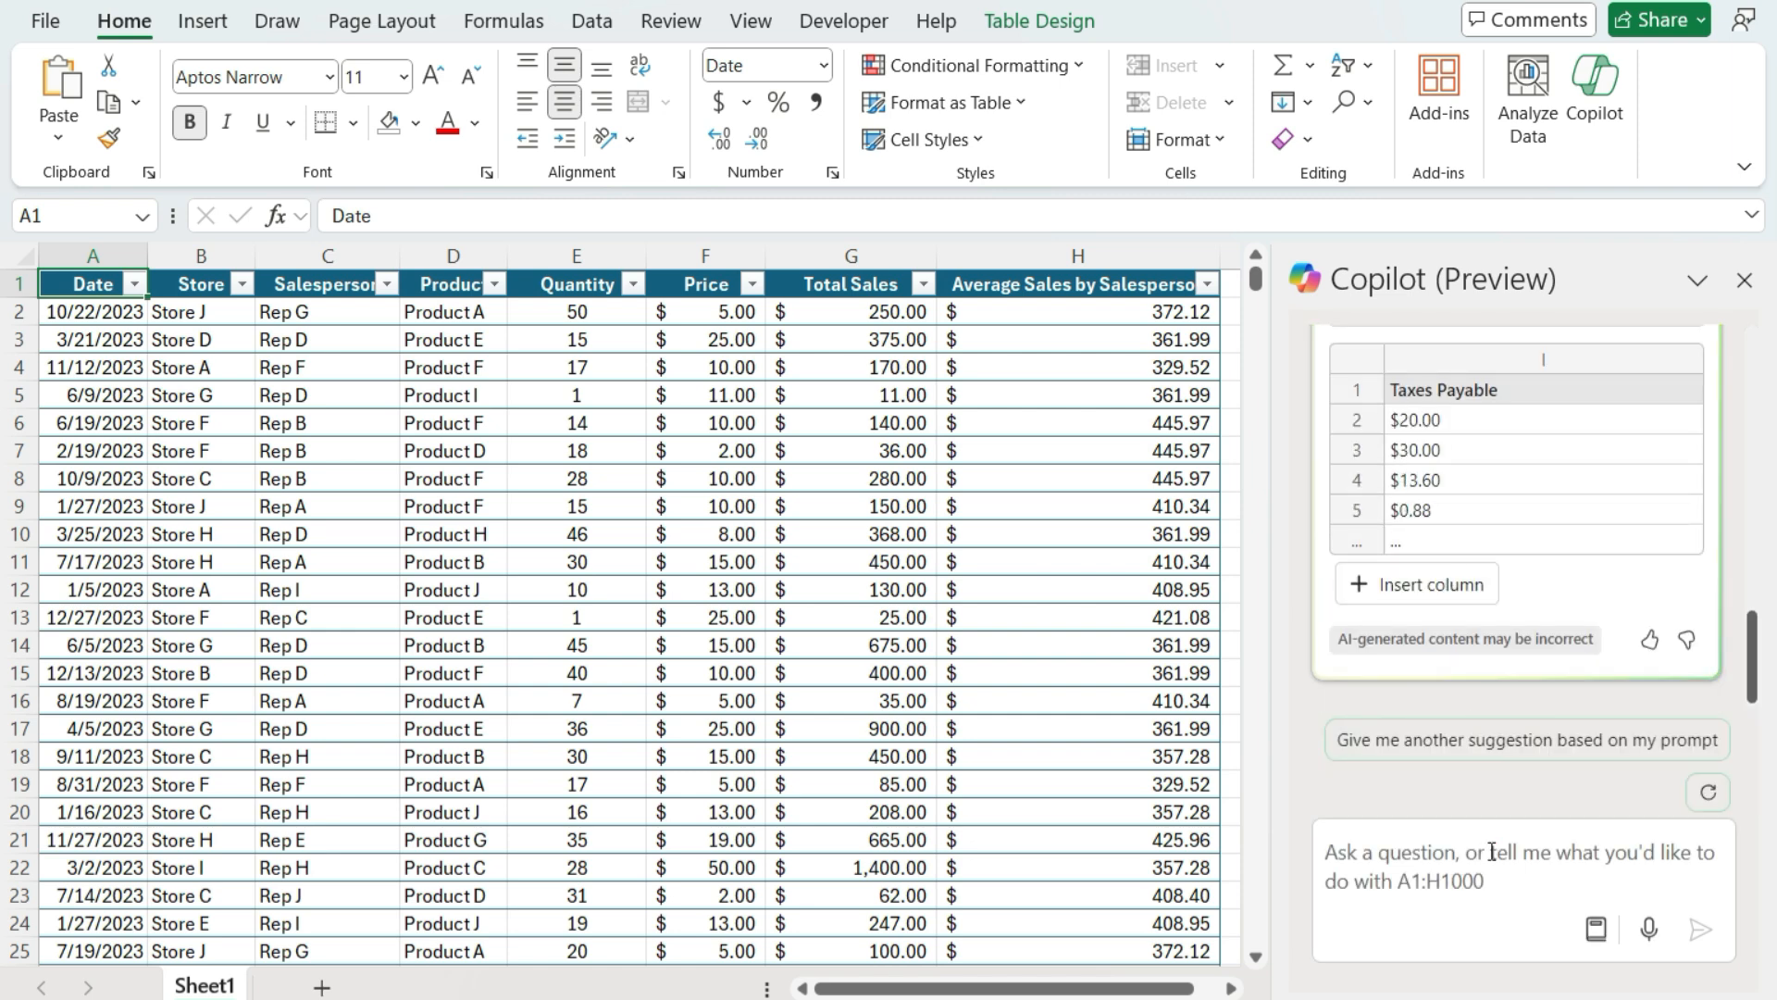
# Review and insert Copilot's suggested Taxes Payable column, then check its formula in the first data row.
pyautogui.scroll(3, 1503, 543)
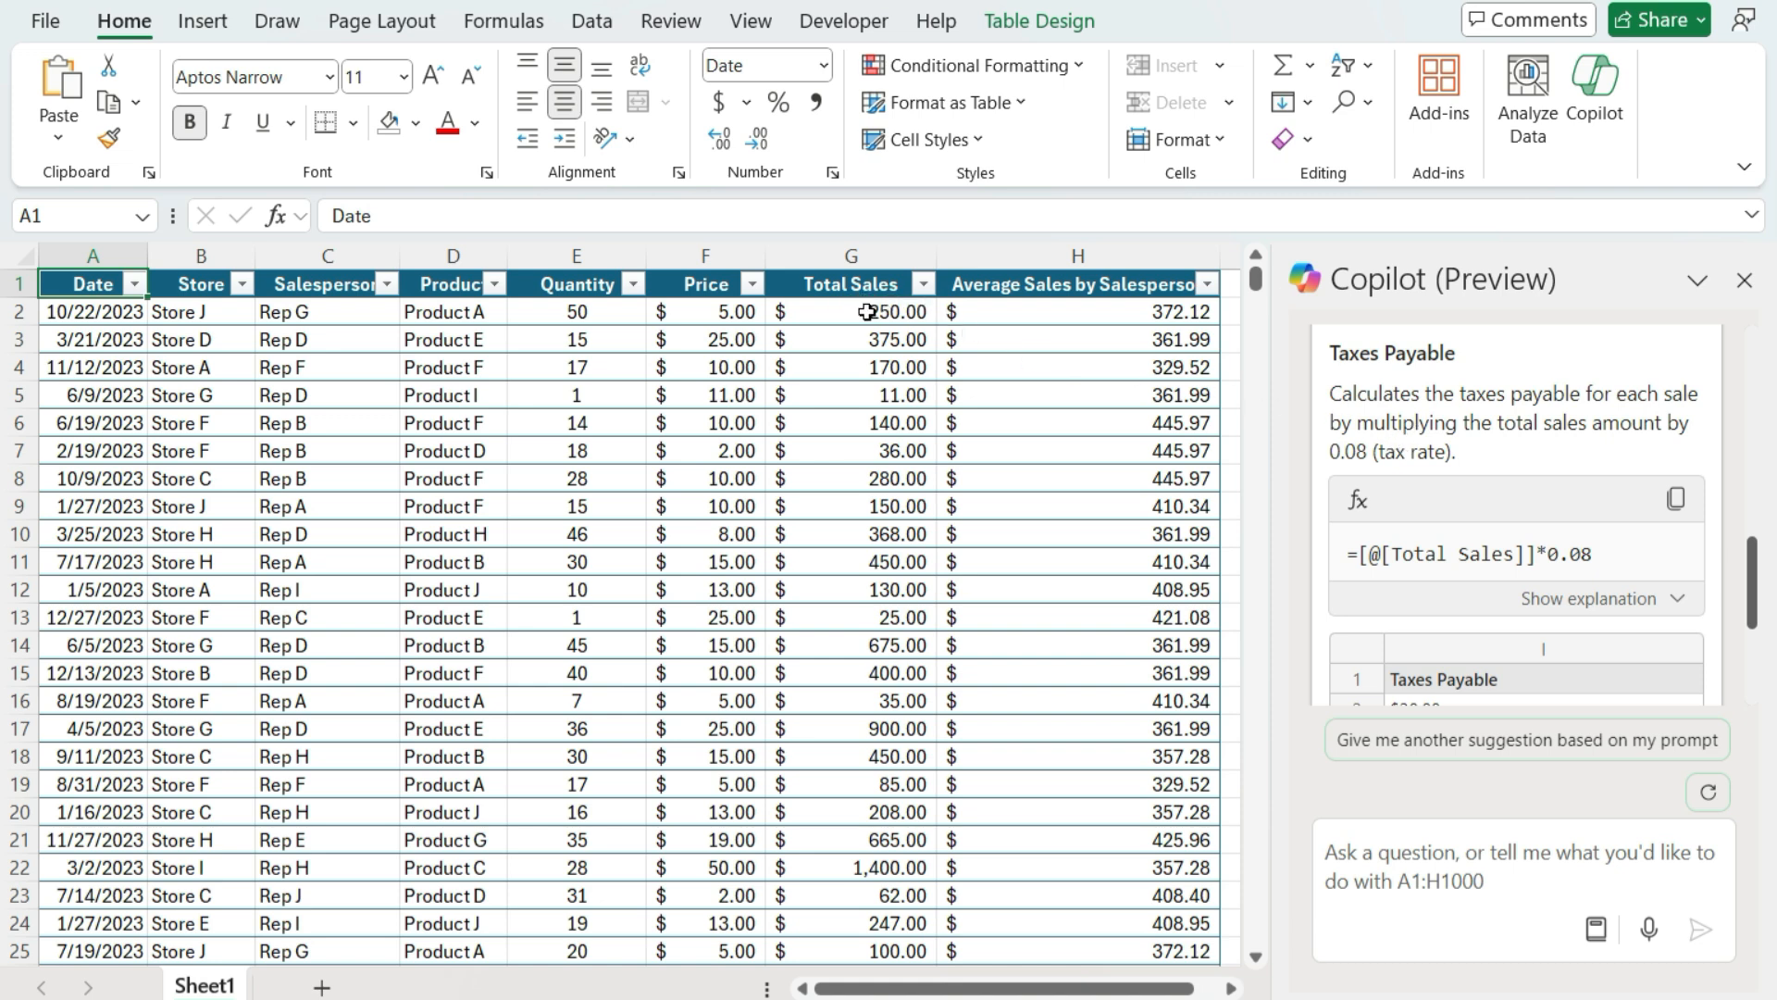
pyautogui.scroll(-3, 1442, 453)
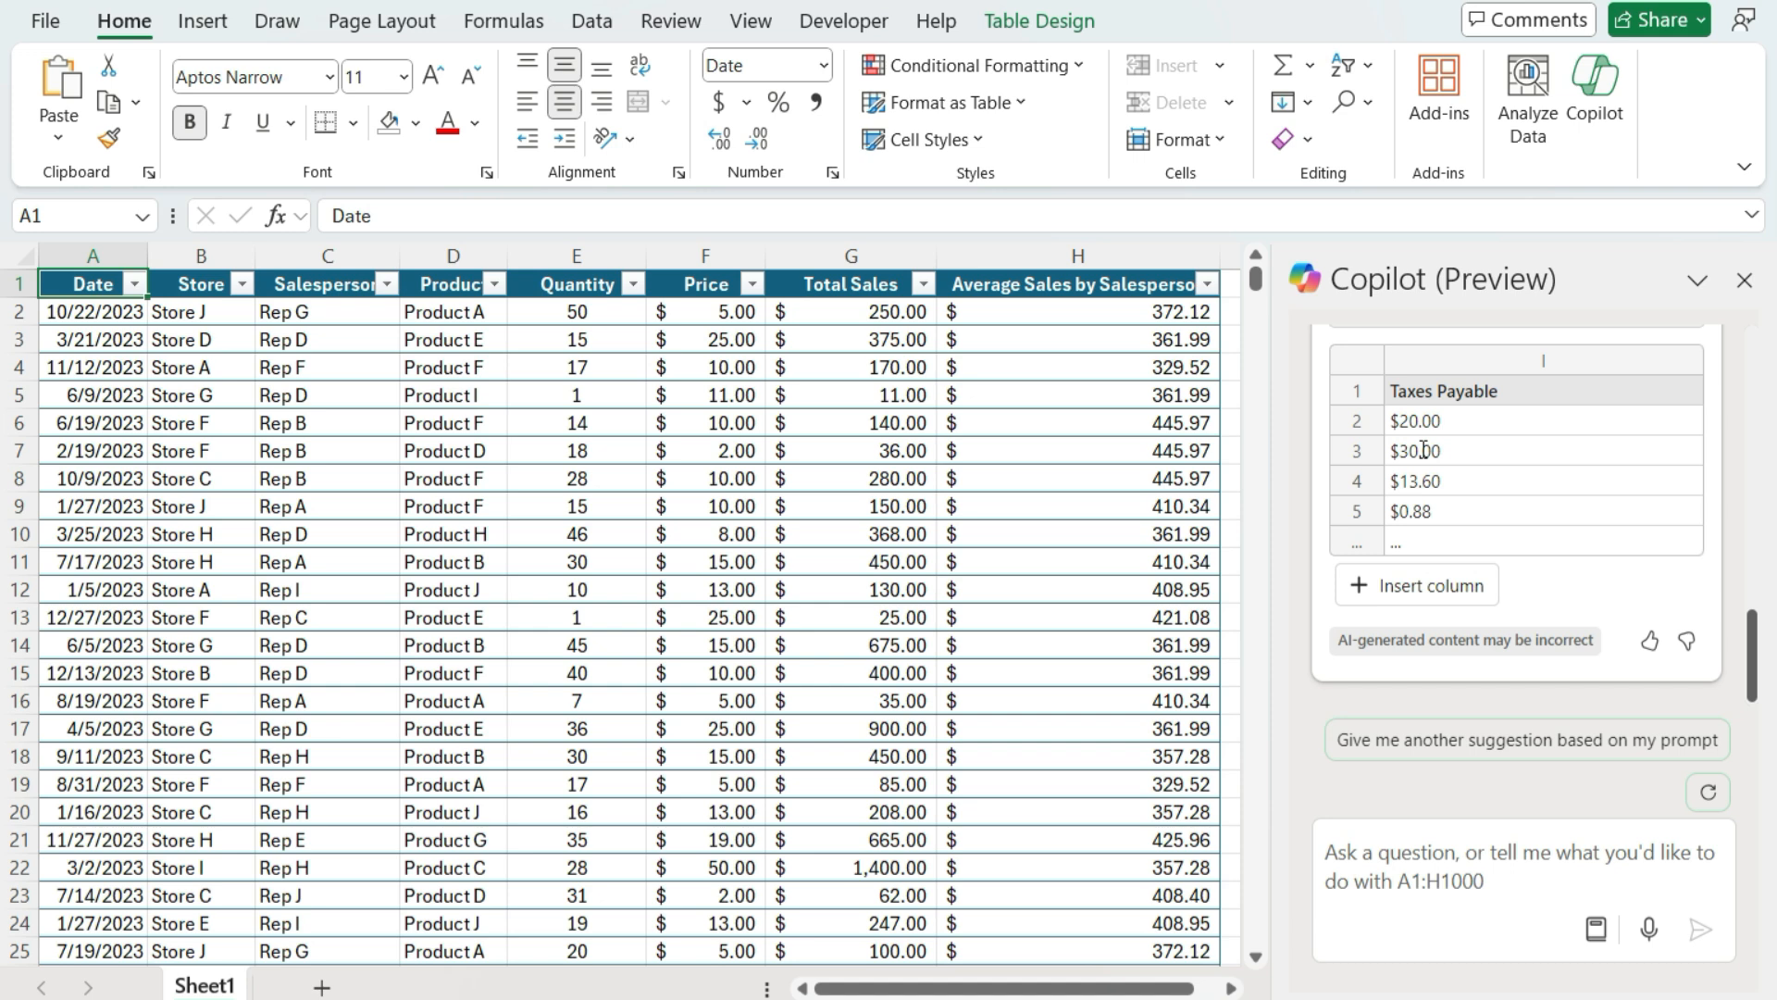
pyautogui.click(1421, 592)
pyautogui.click(1421, 592)
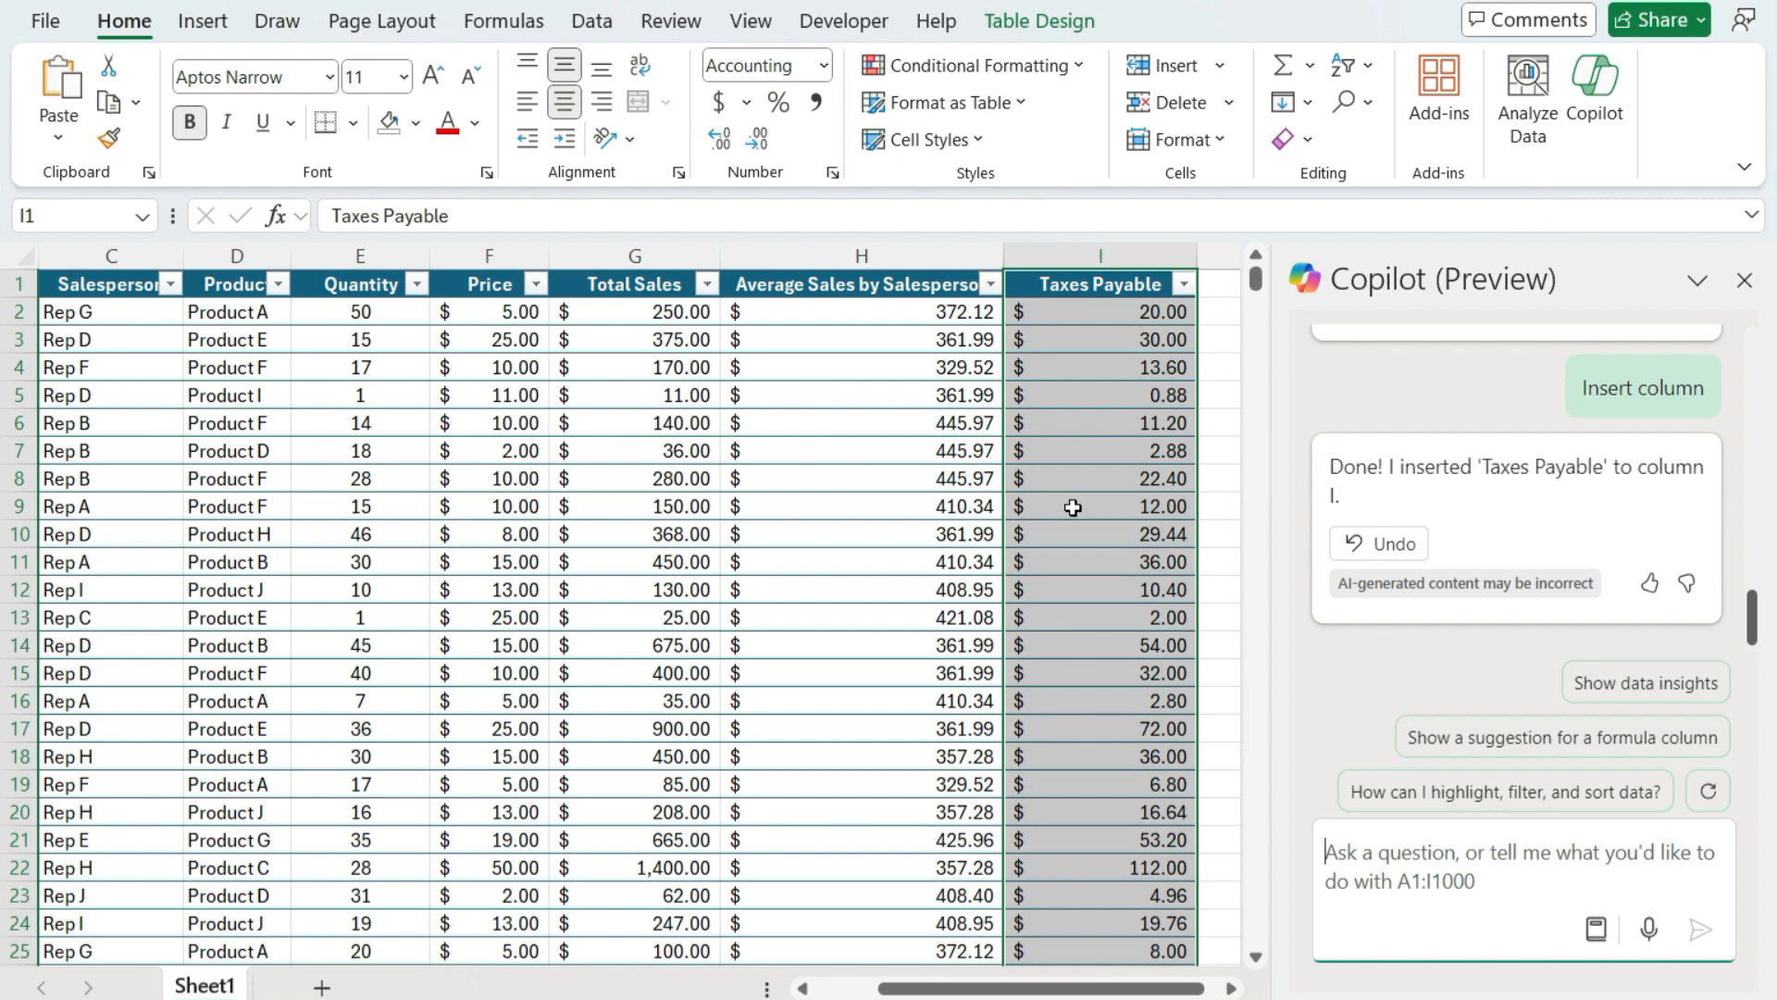
pyautogui.click(687, 313)
pyautogui.click(1120, 314)
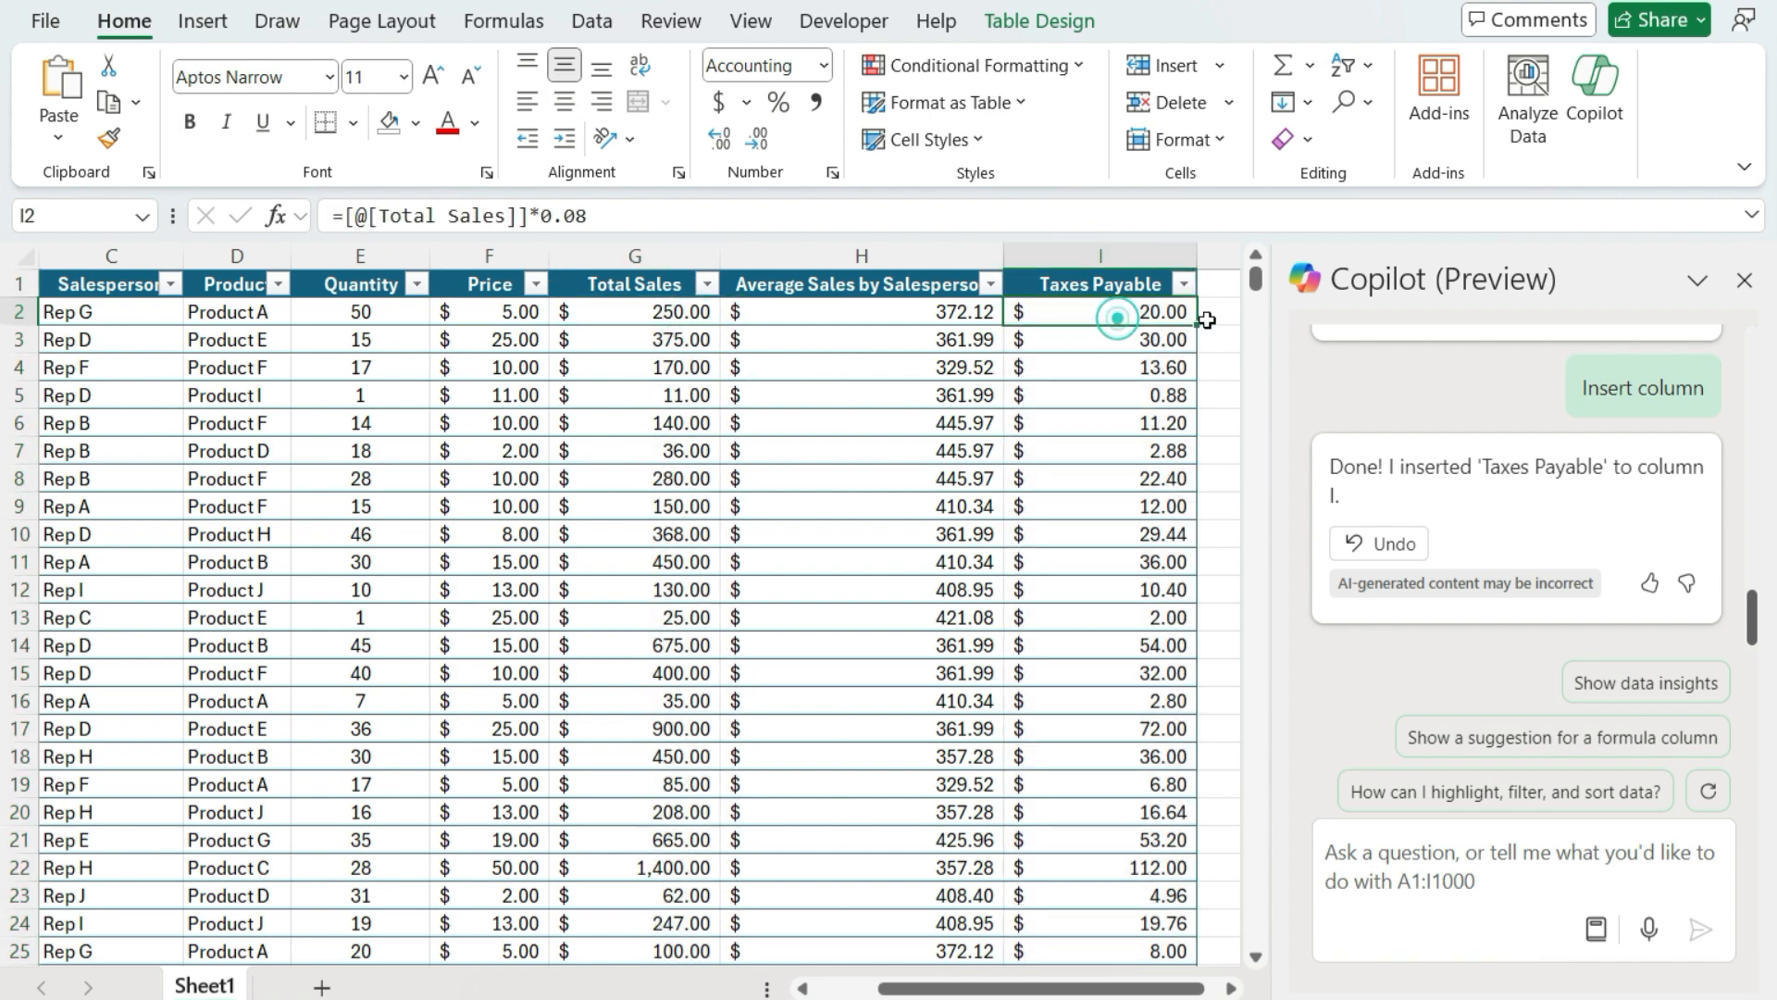
# Ask Copilot "Create another column called 'Total Billed' which includes taxes and total sales".
pyautogui.click(1430, 874)
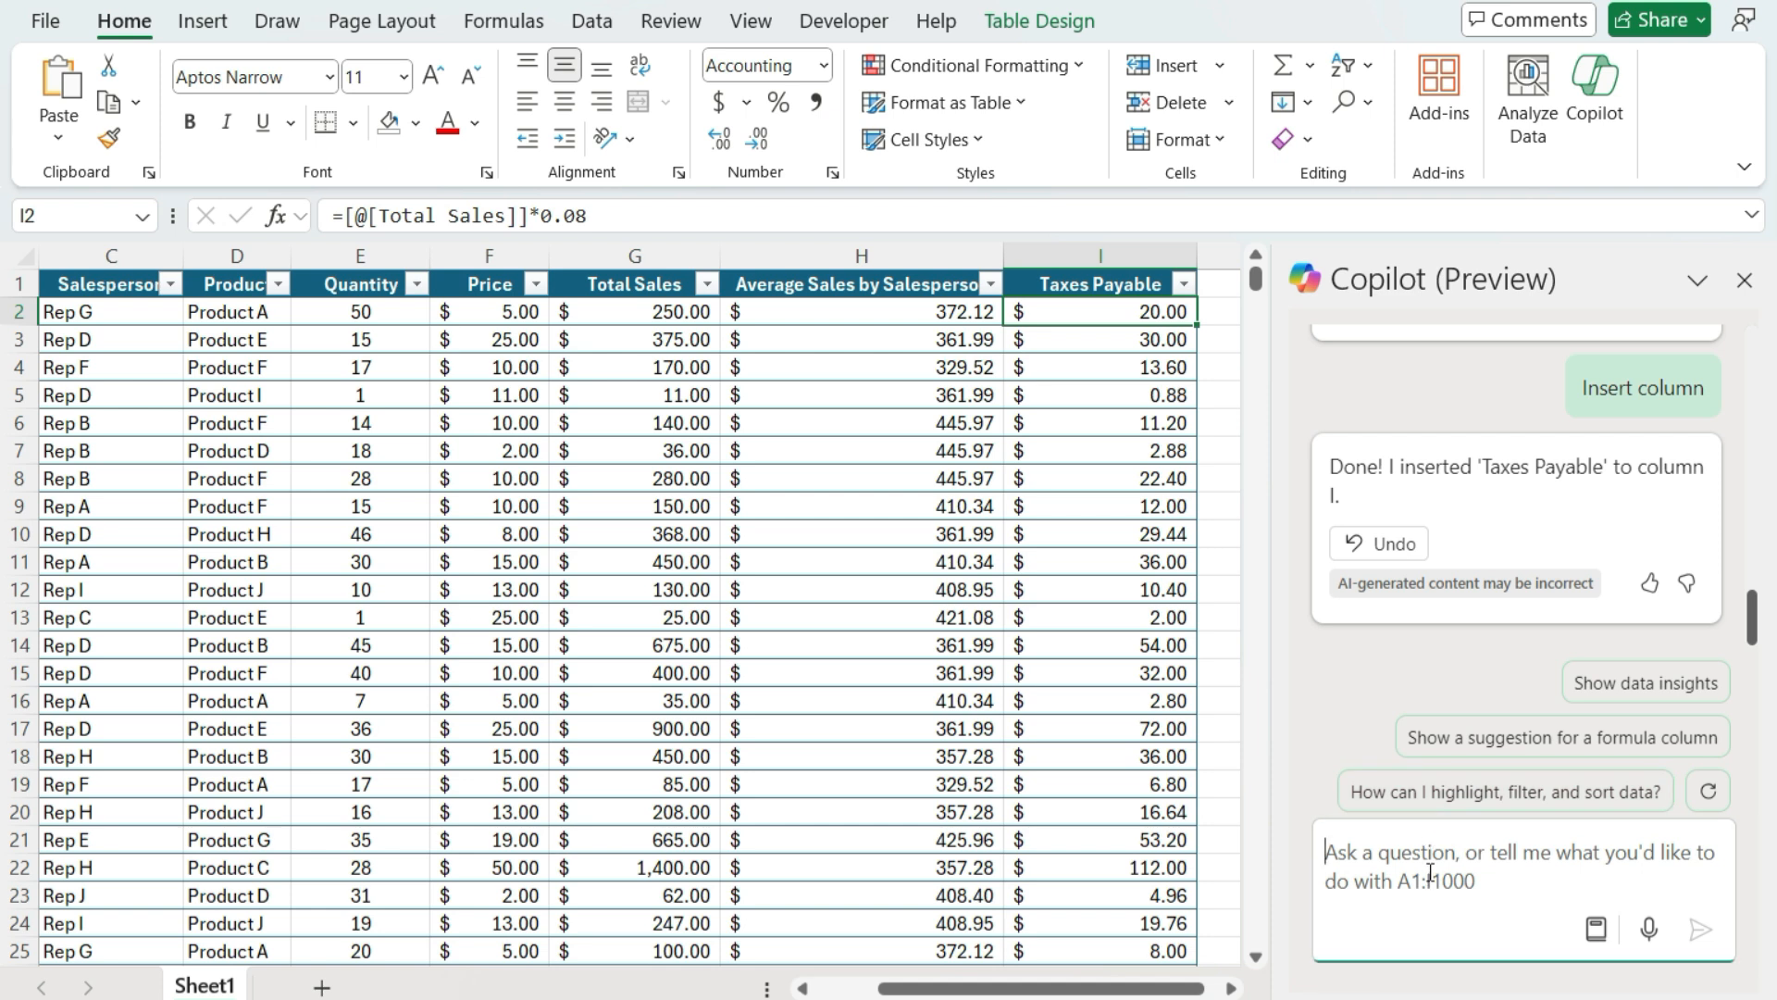
pyautogui.write('Create anothe')
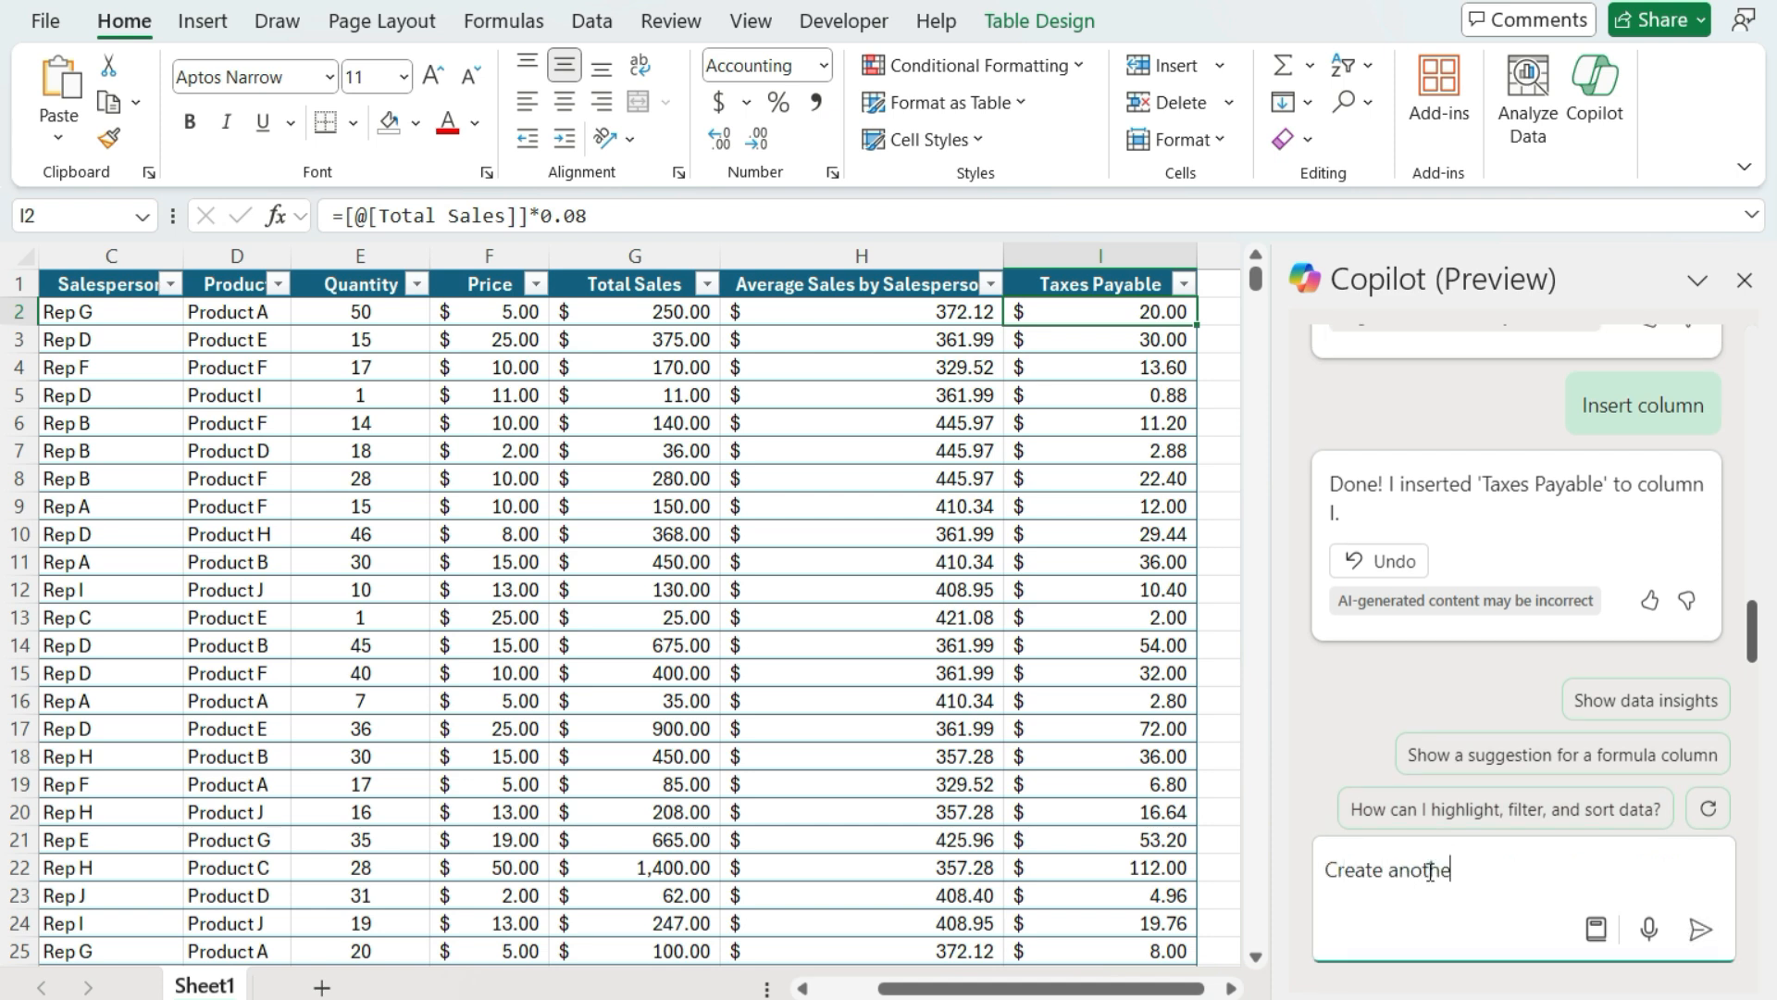
pyautogui.write("r column called 'Total Bi")
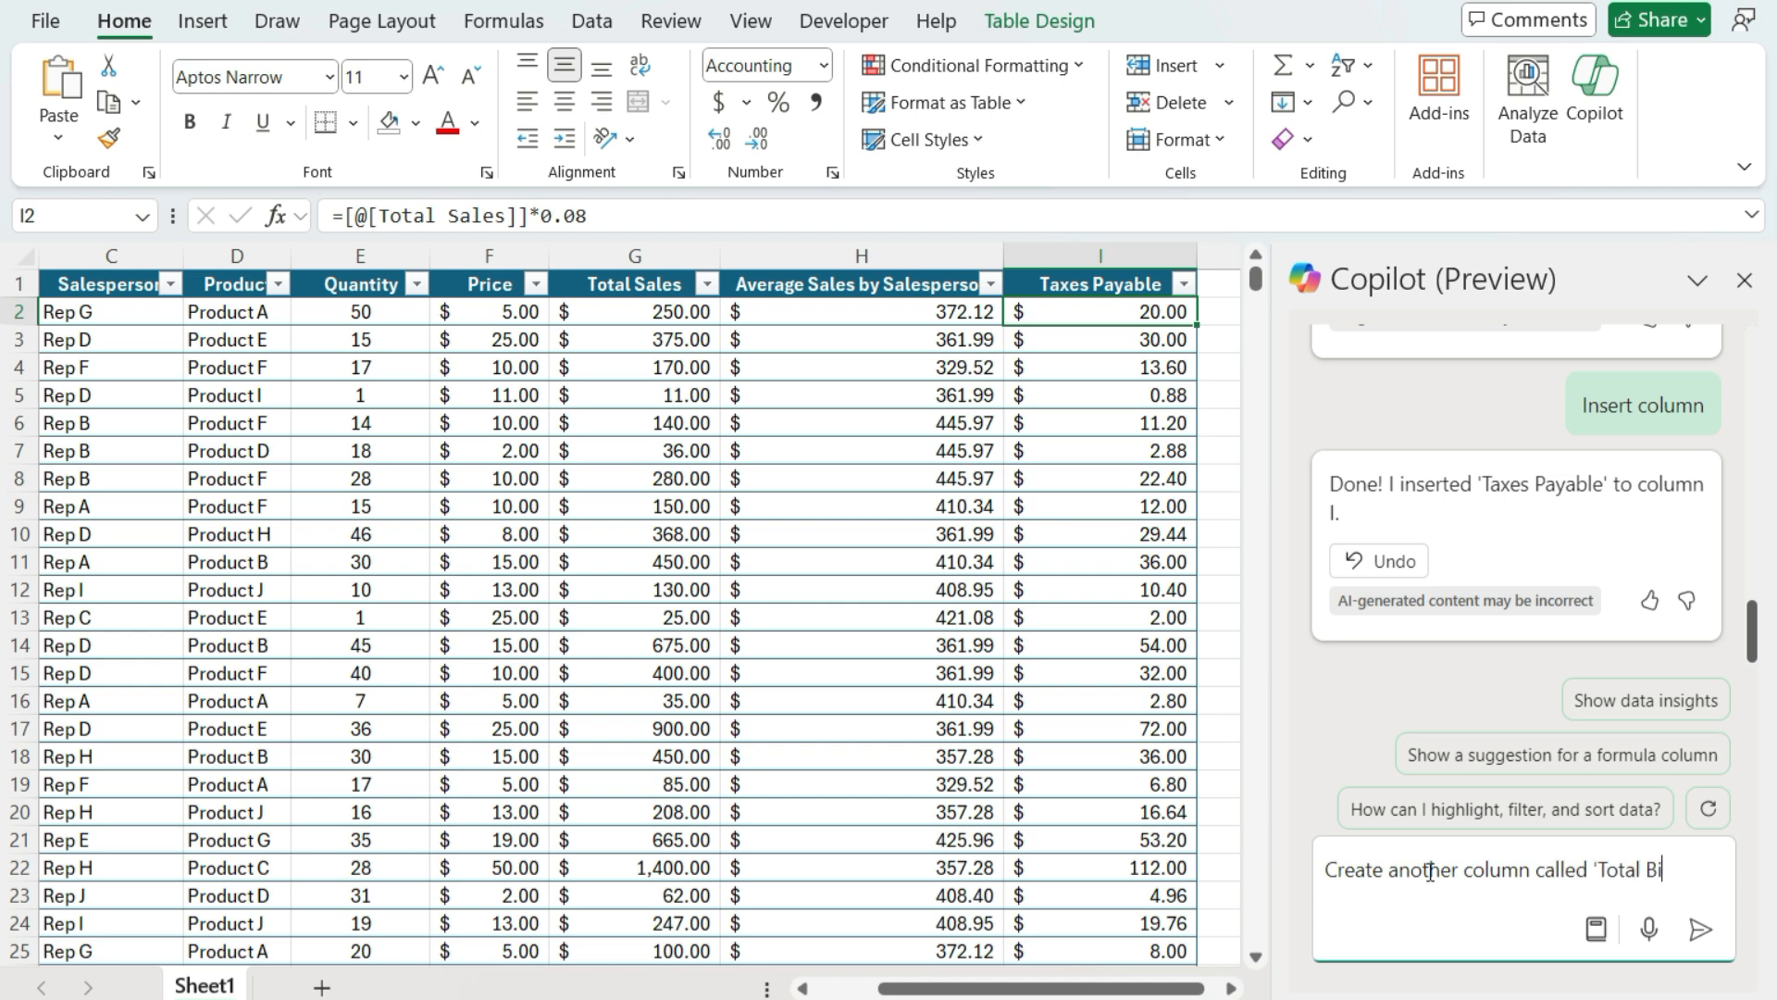
pyautogui.write("lled' which include")
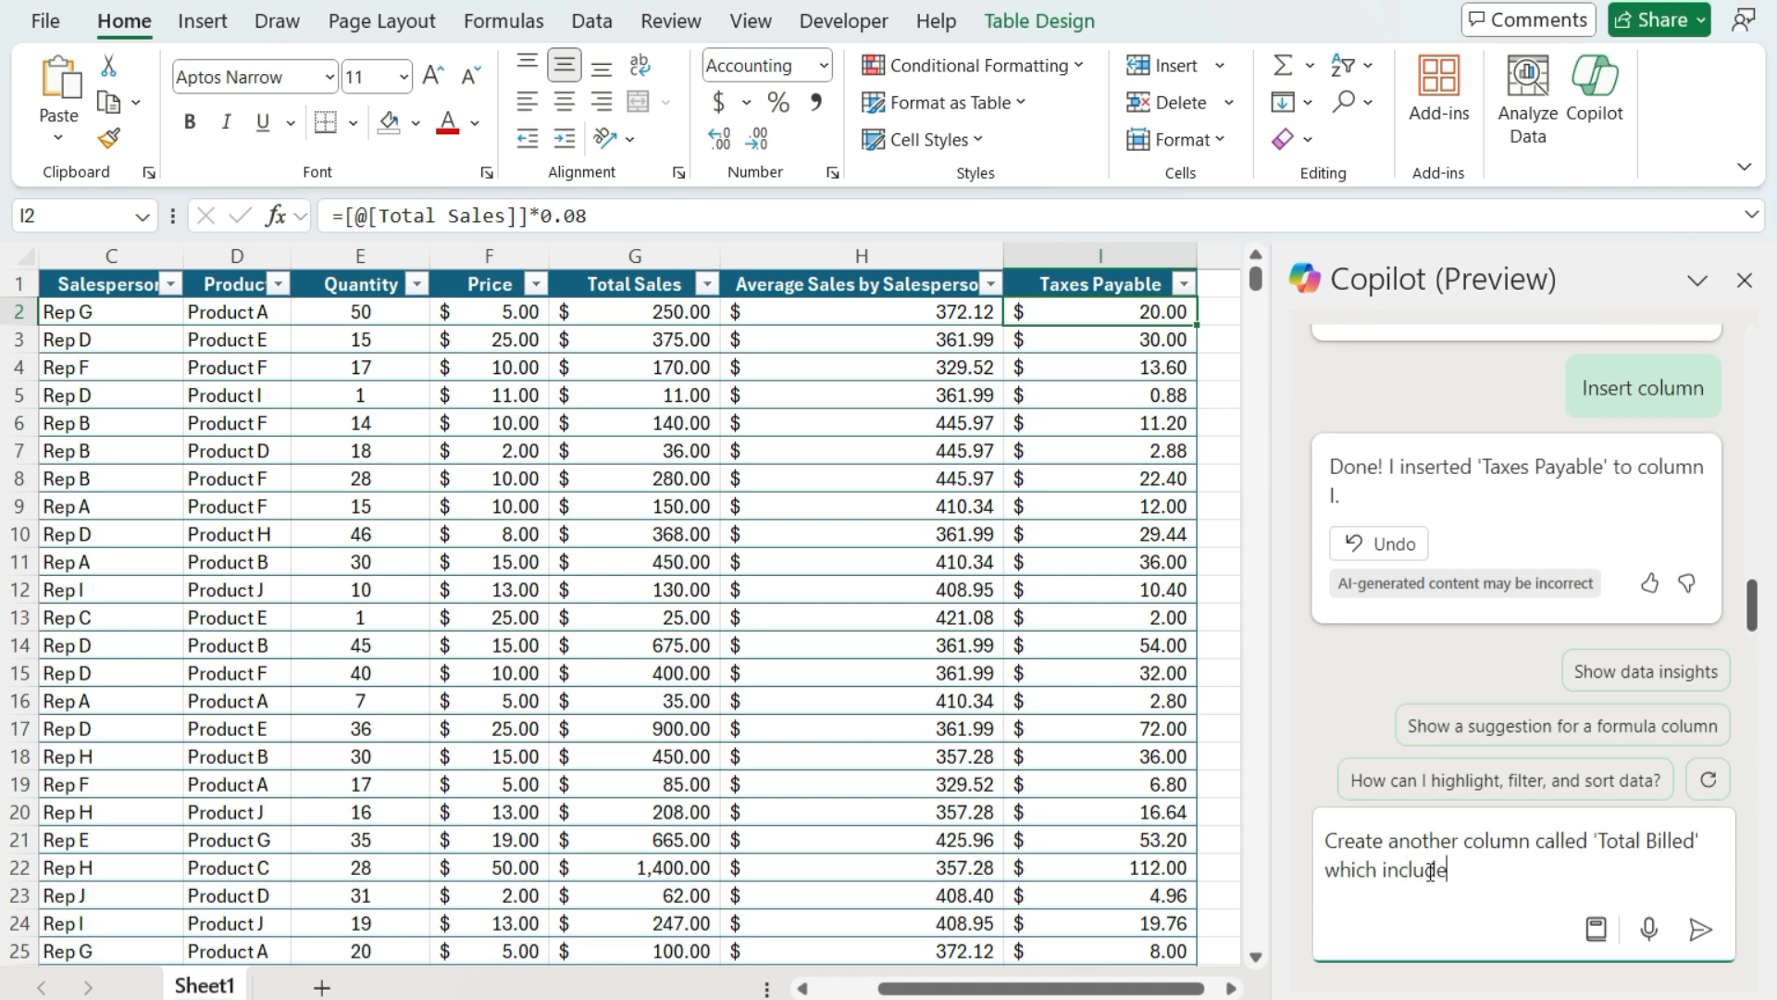
pyautogui.write('s taxes and total sales')
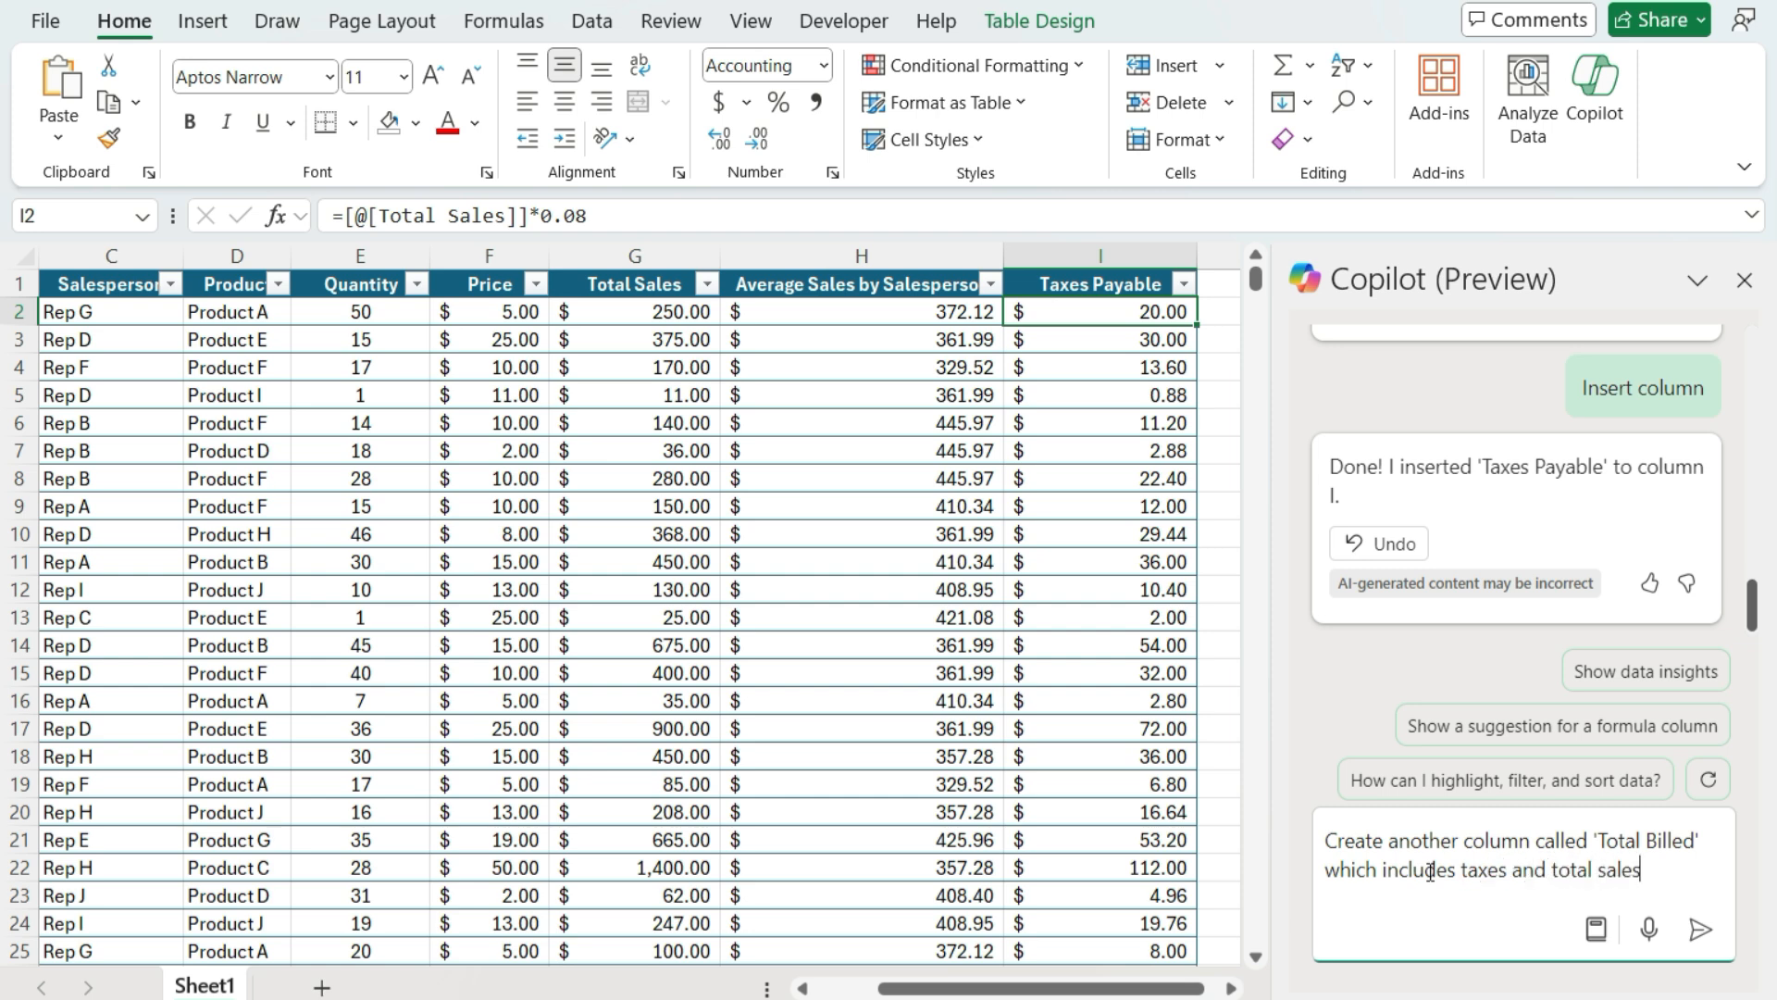
pyautogui.press('Return')
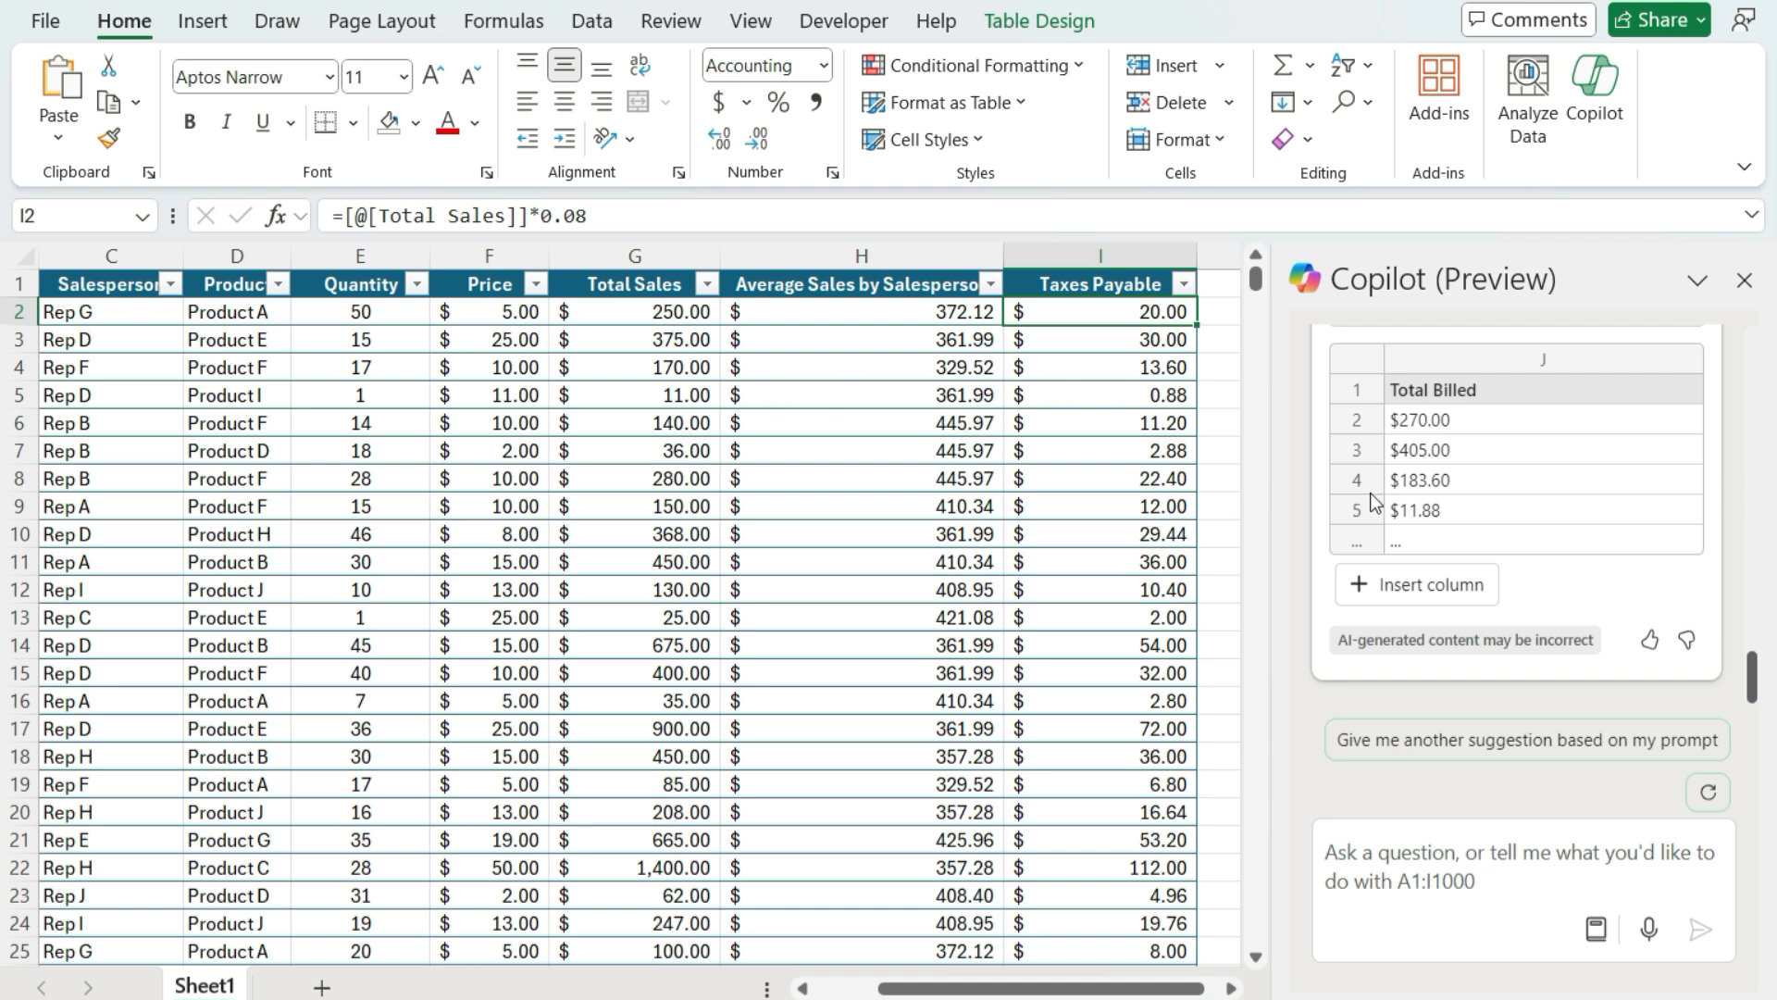
# Review the formula and preview of Copilot's suggested Total Billed column, insert it, and check a cell's formula in it.
pyautogui.click(1435, 583)
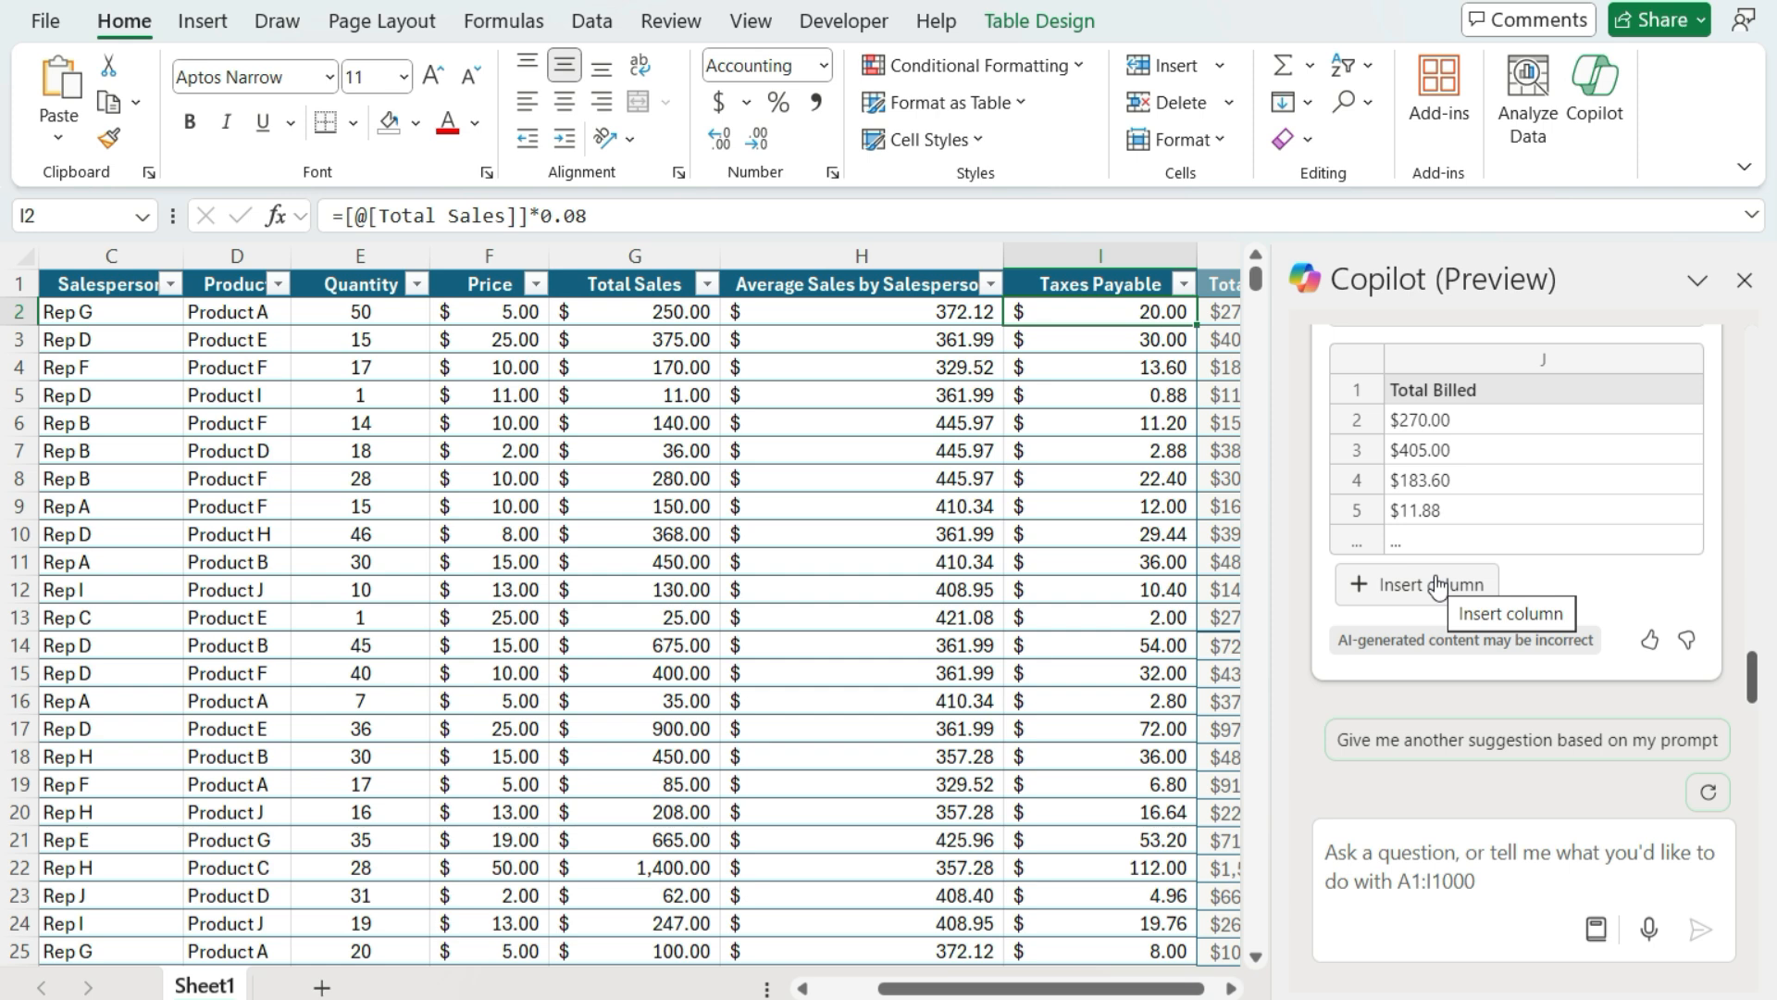
pyautogui.scroll(3, 1509, 583)
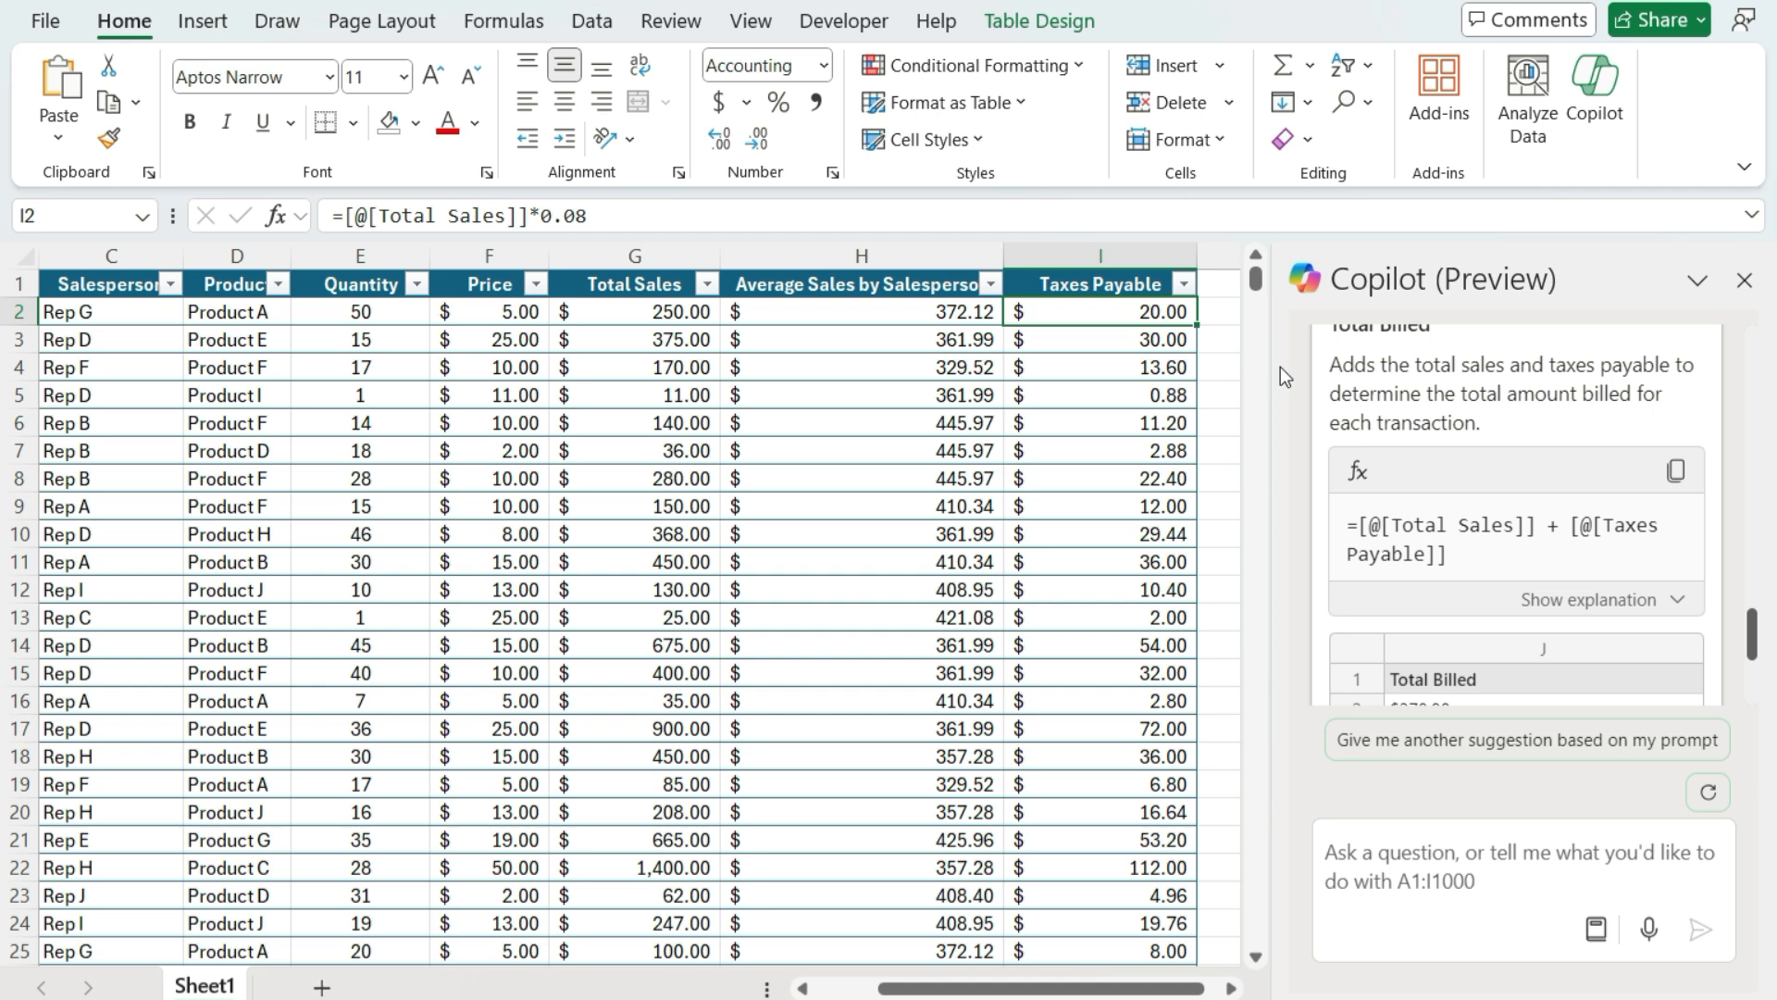
pyautogui.scroll(-2, 1525, 463)
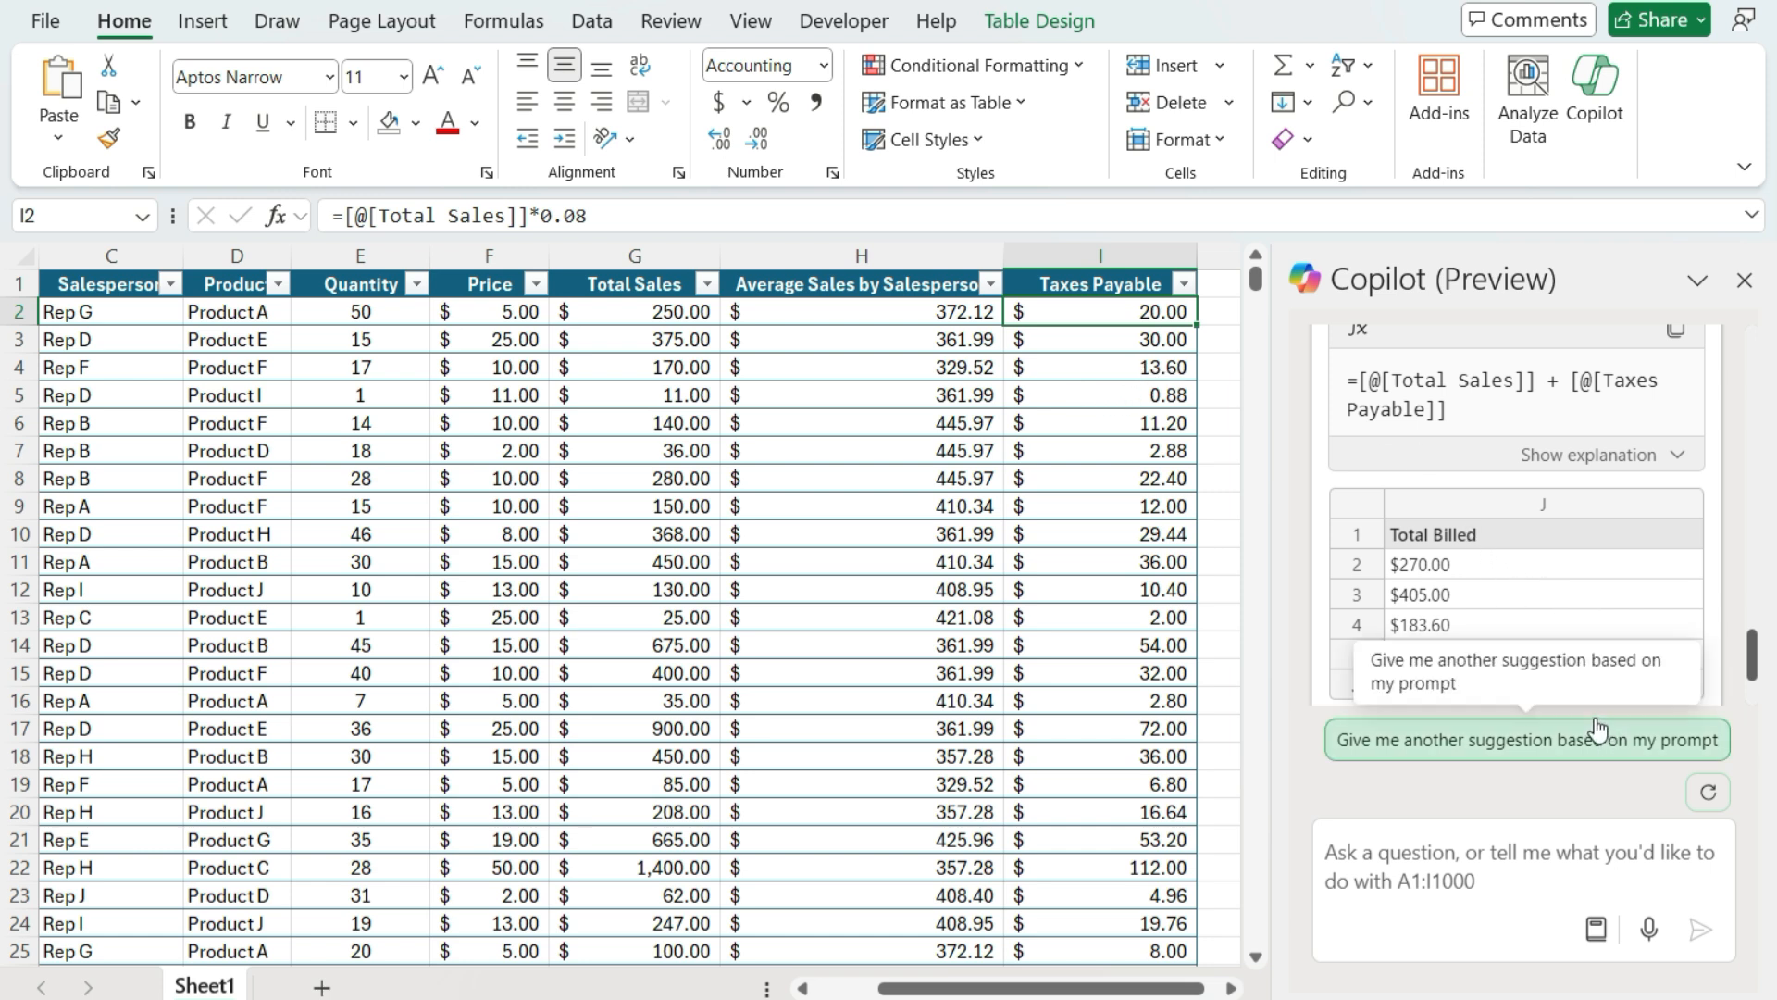
pyautogui.scroll(3, 1536, 555)
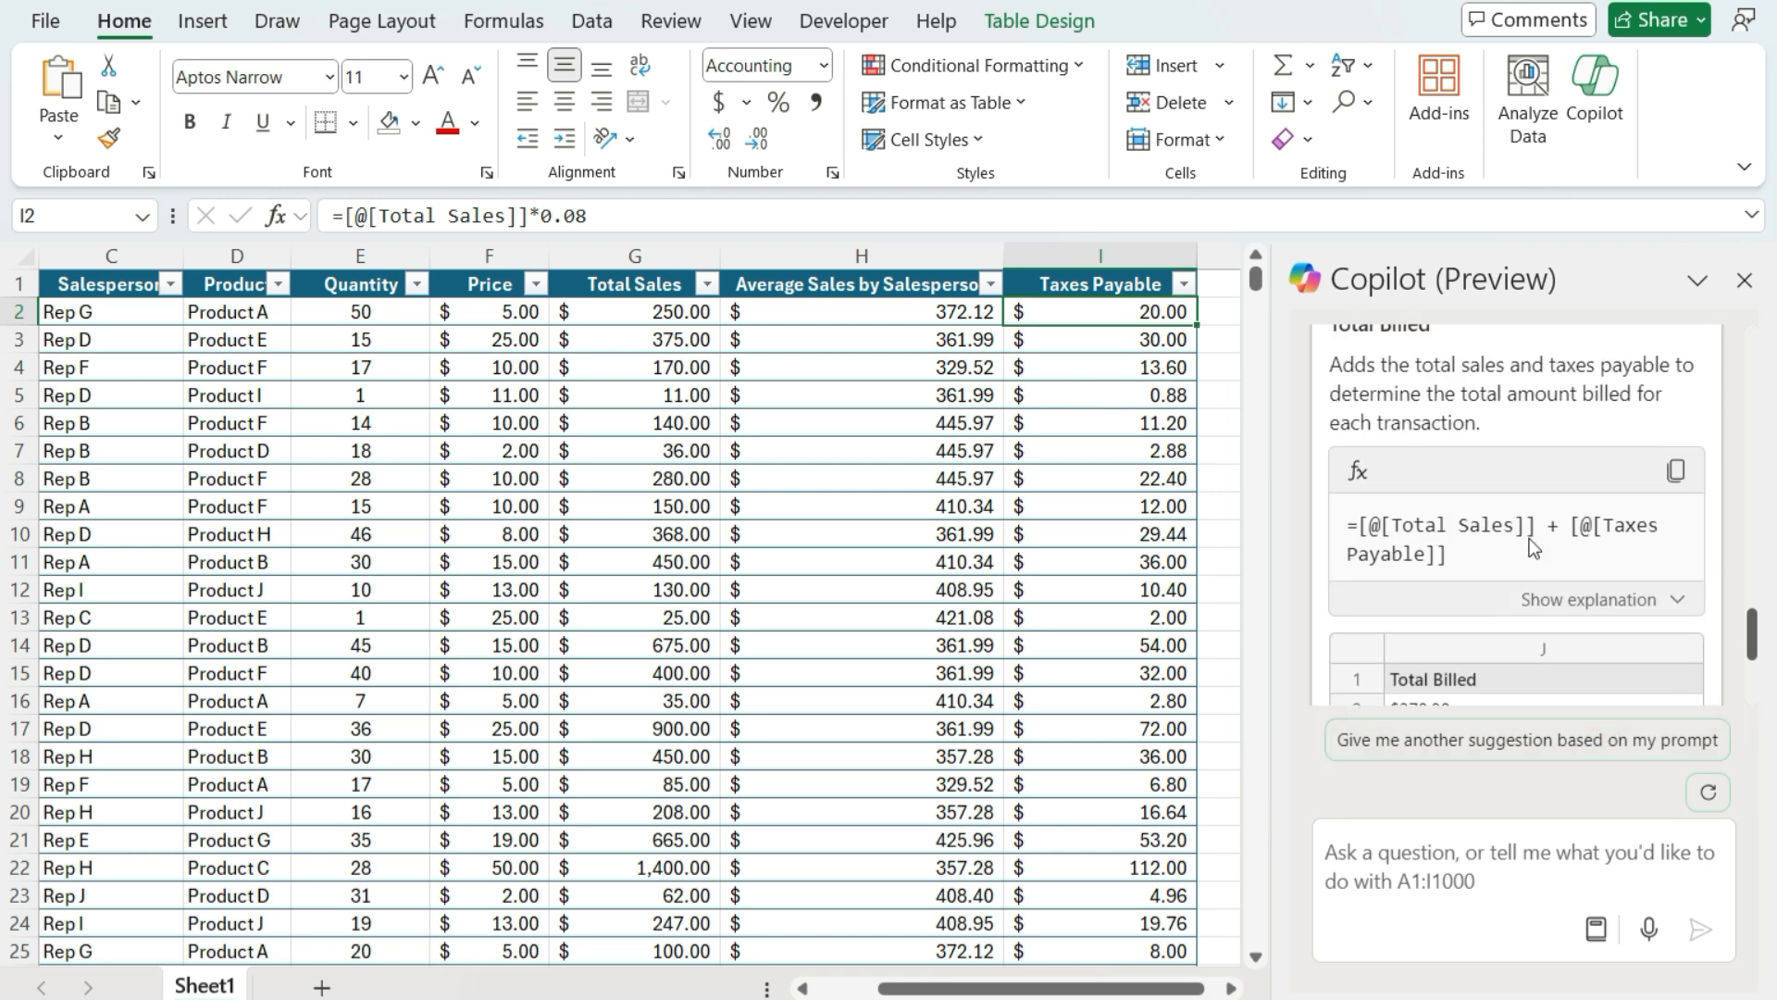
pyautogui.scroll(-6, 1530, 537)
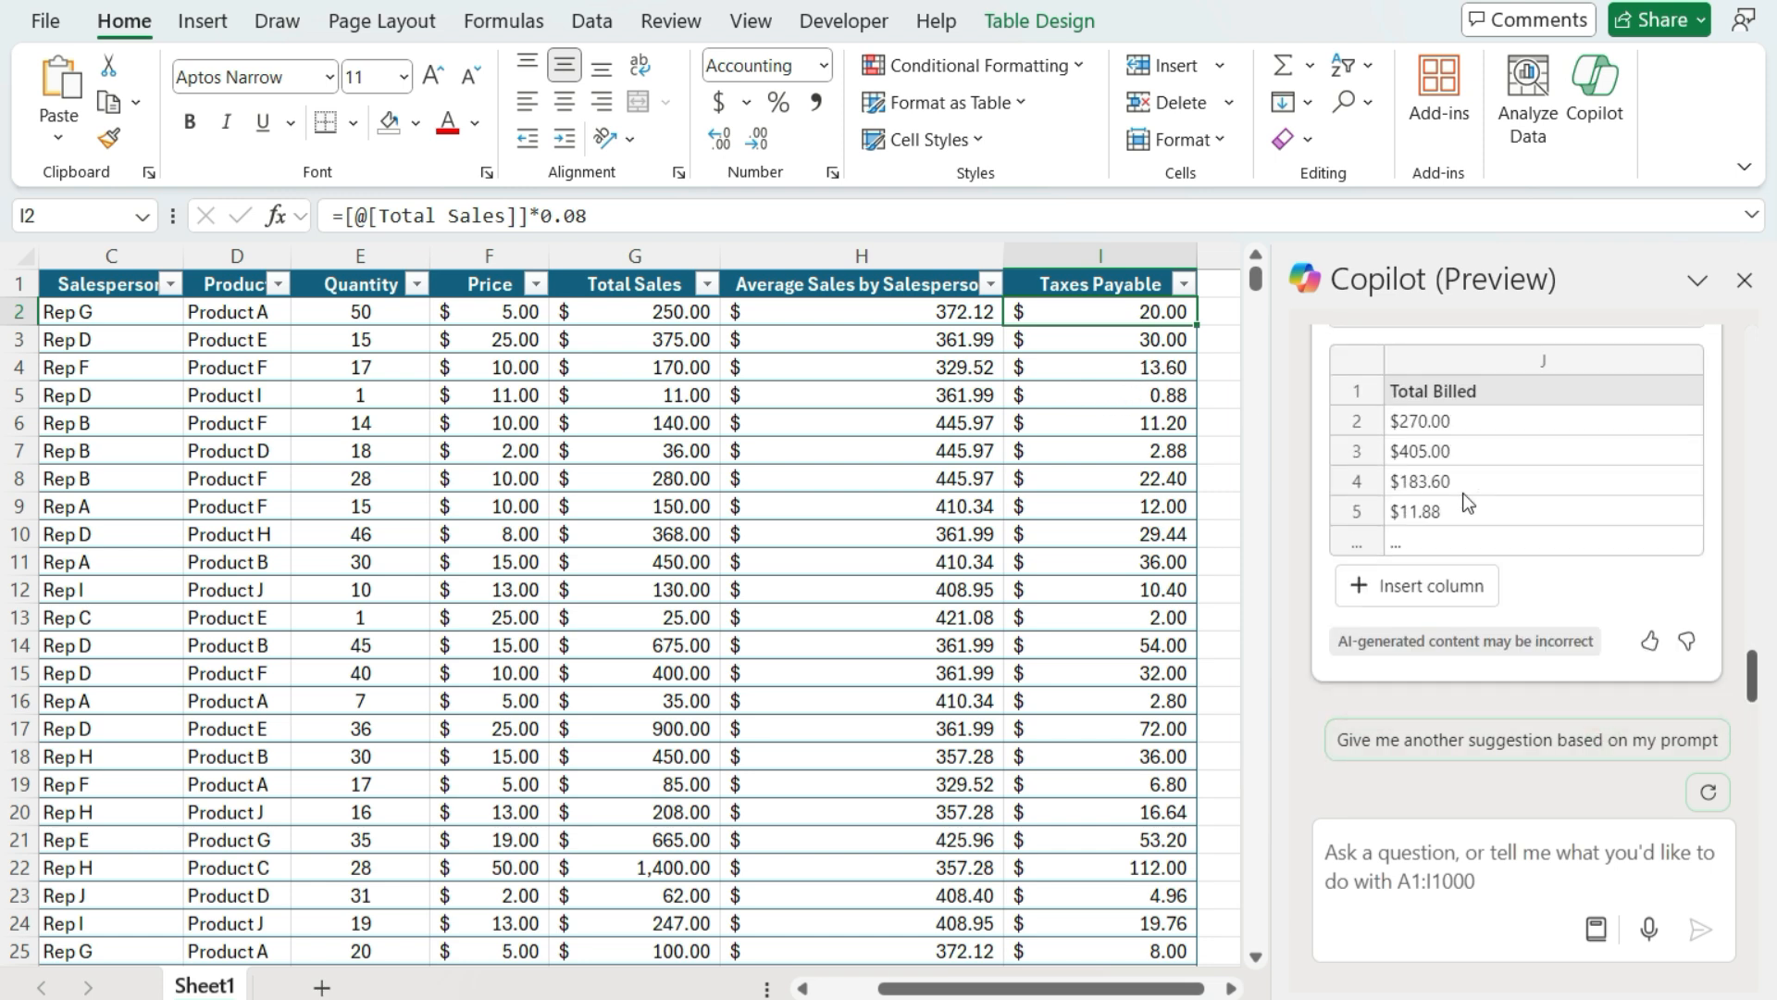
pyautogui.click(1417, 590)
pyautogui.click(1138, 451)
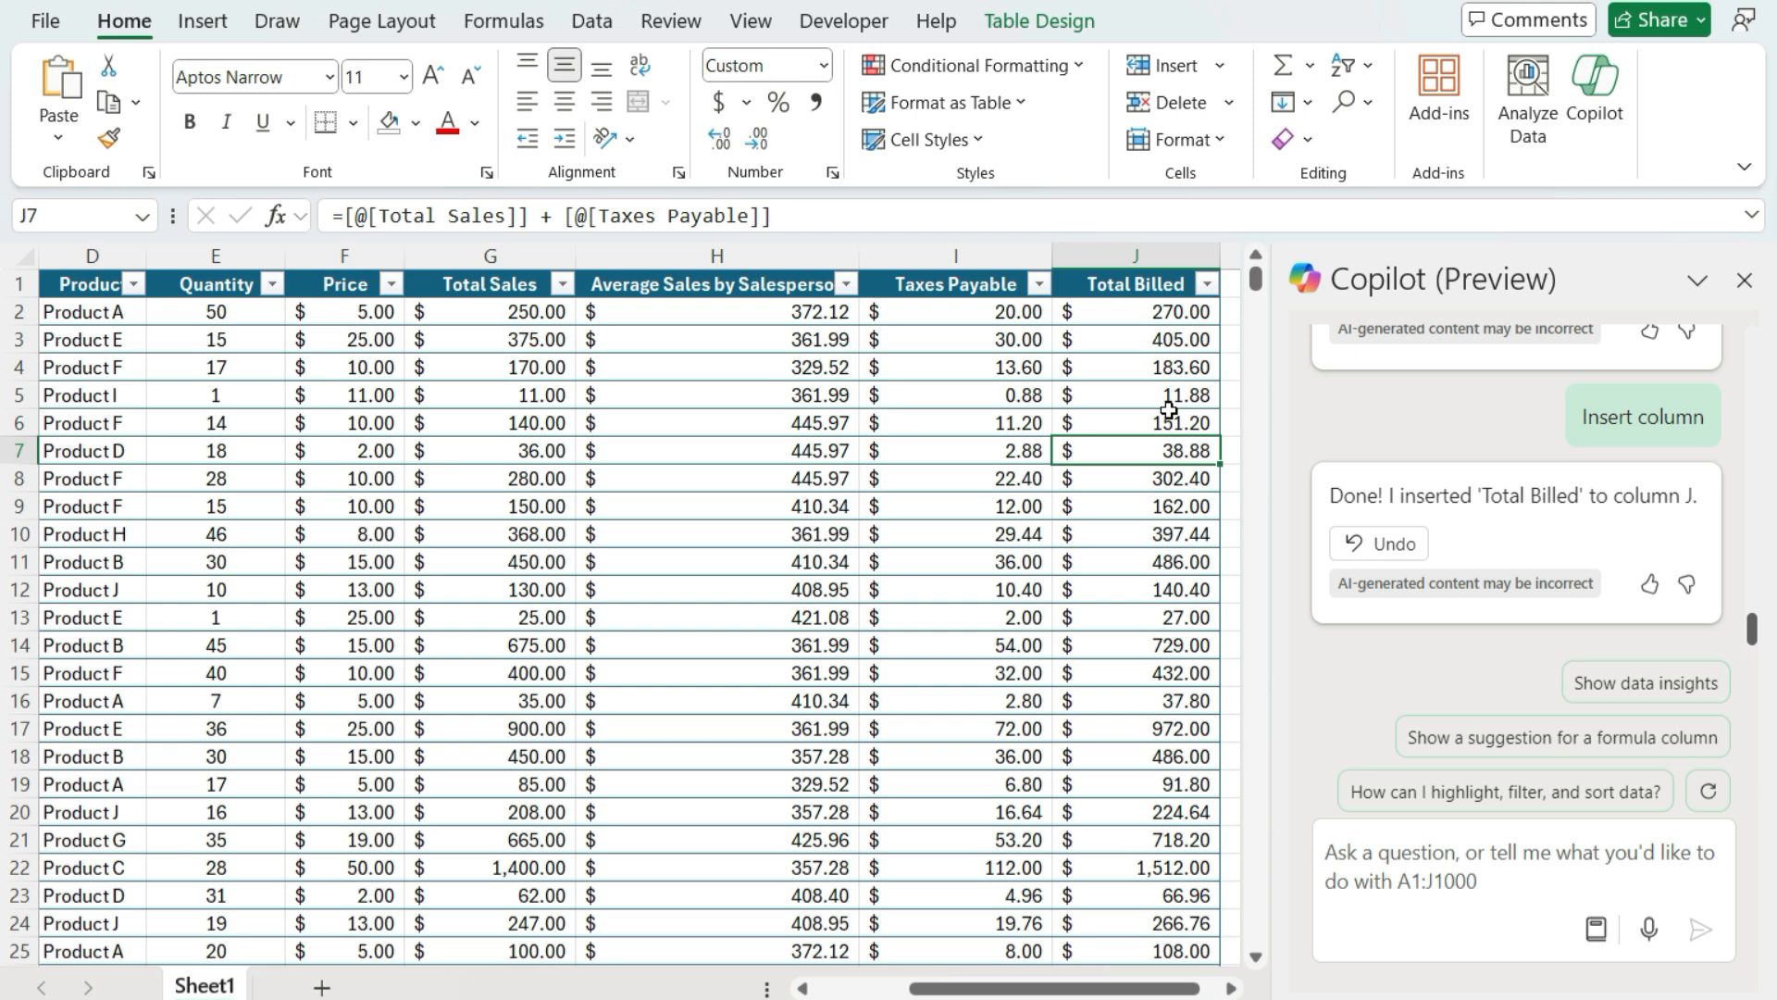
# Check the Date column at the start of the table and ask Copilot "Create a column to get the month name from column A".
pyautogui.click(873, 988)
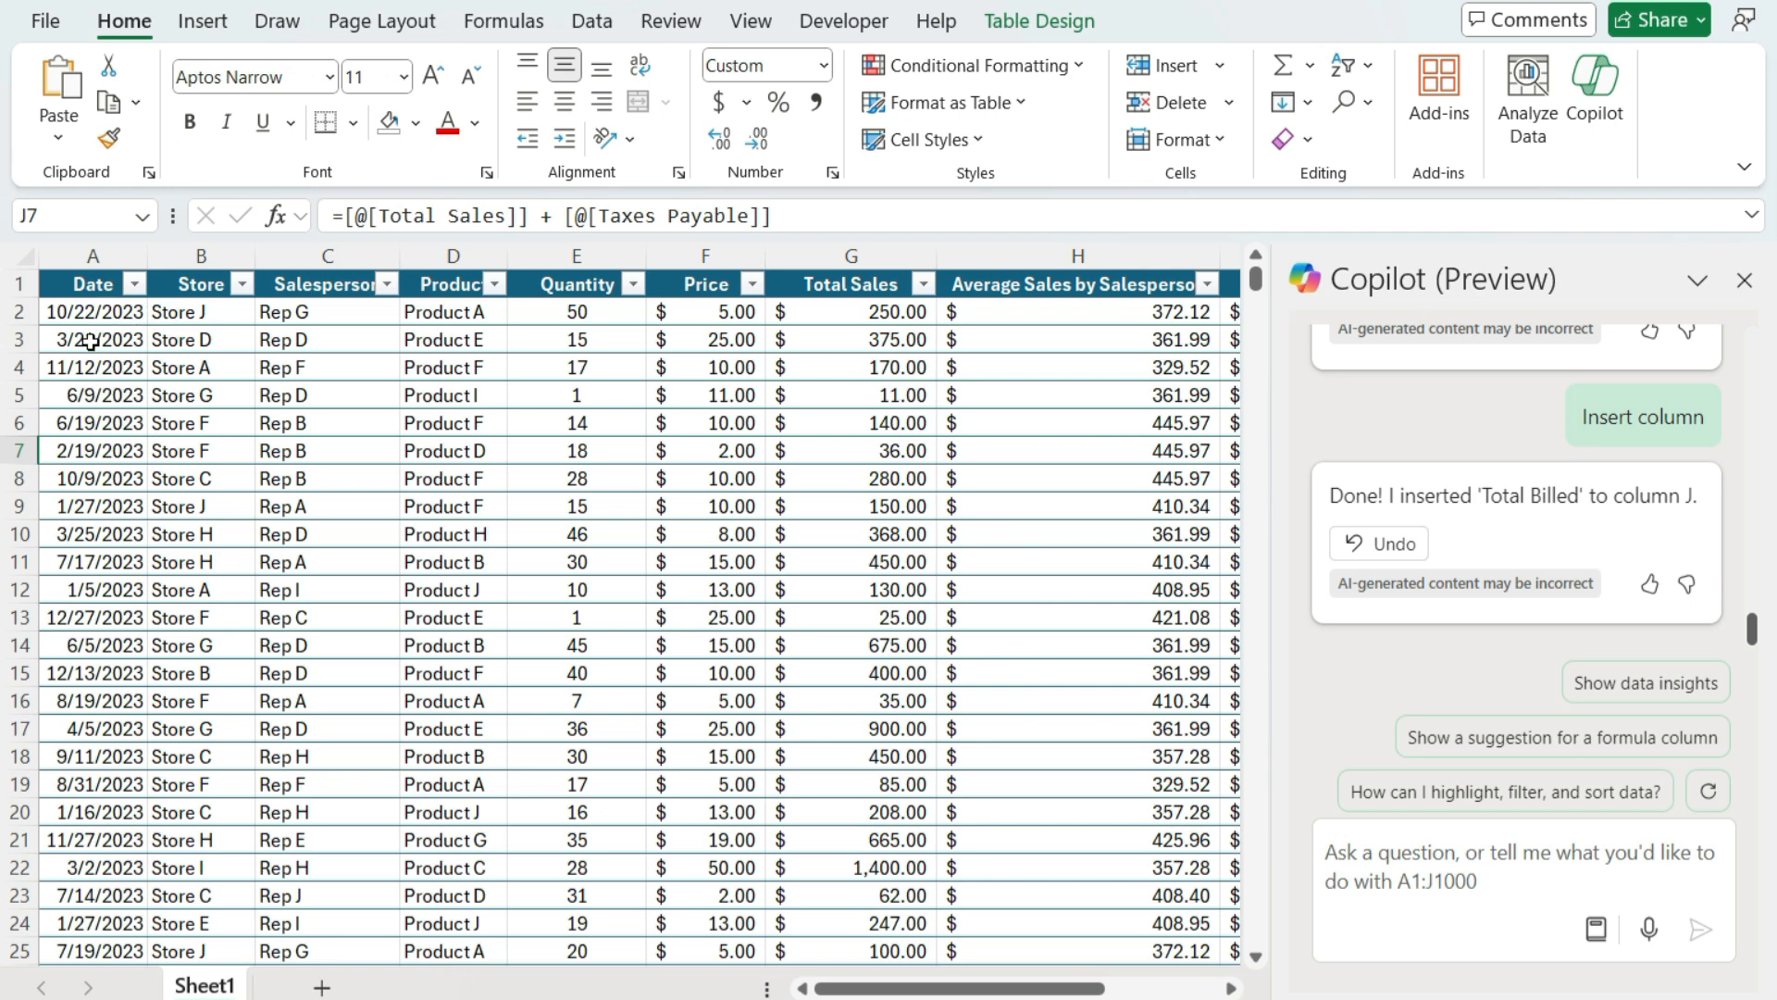
pyautogui.click(1430, 875)
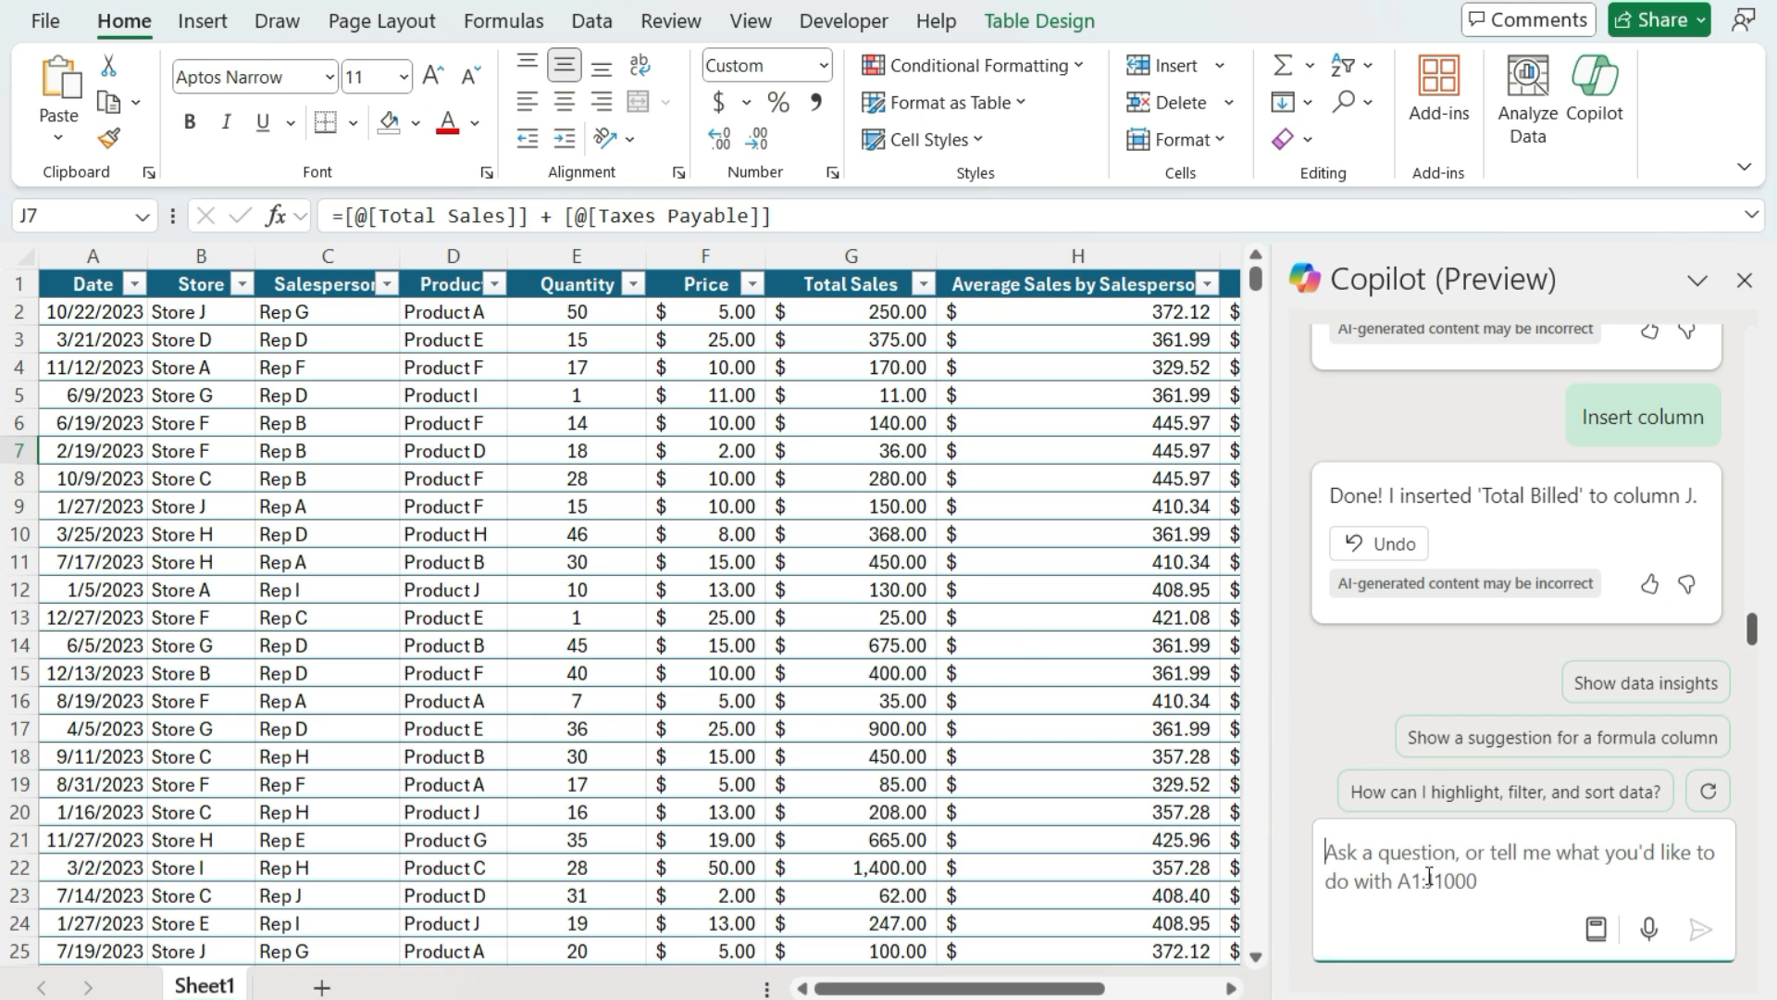
pyautogui.write('Create a column to get the month name from column A')
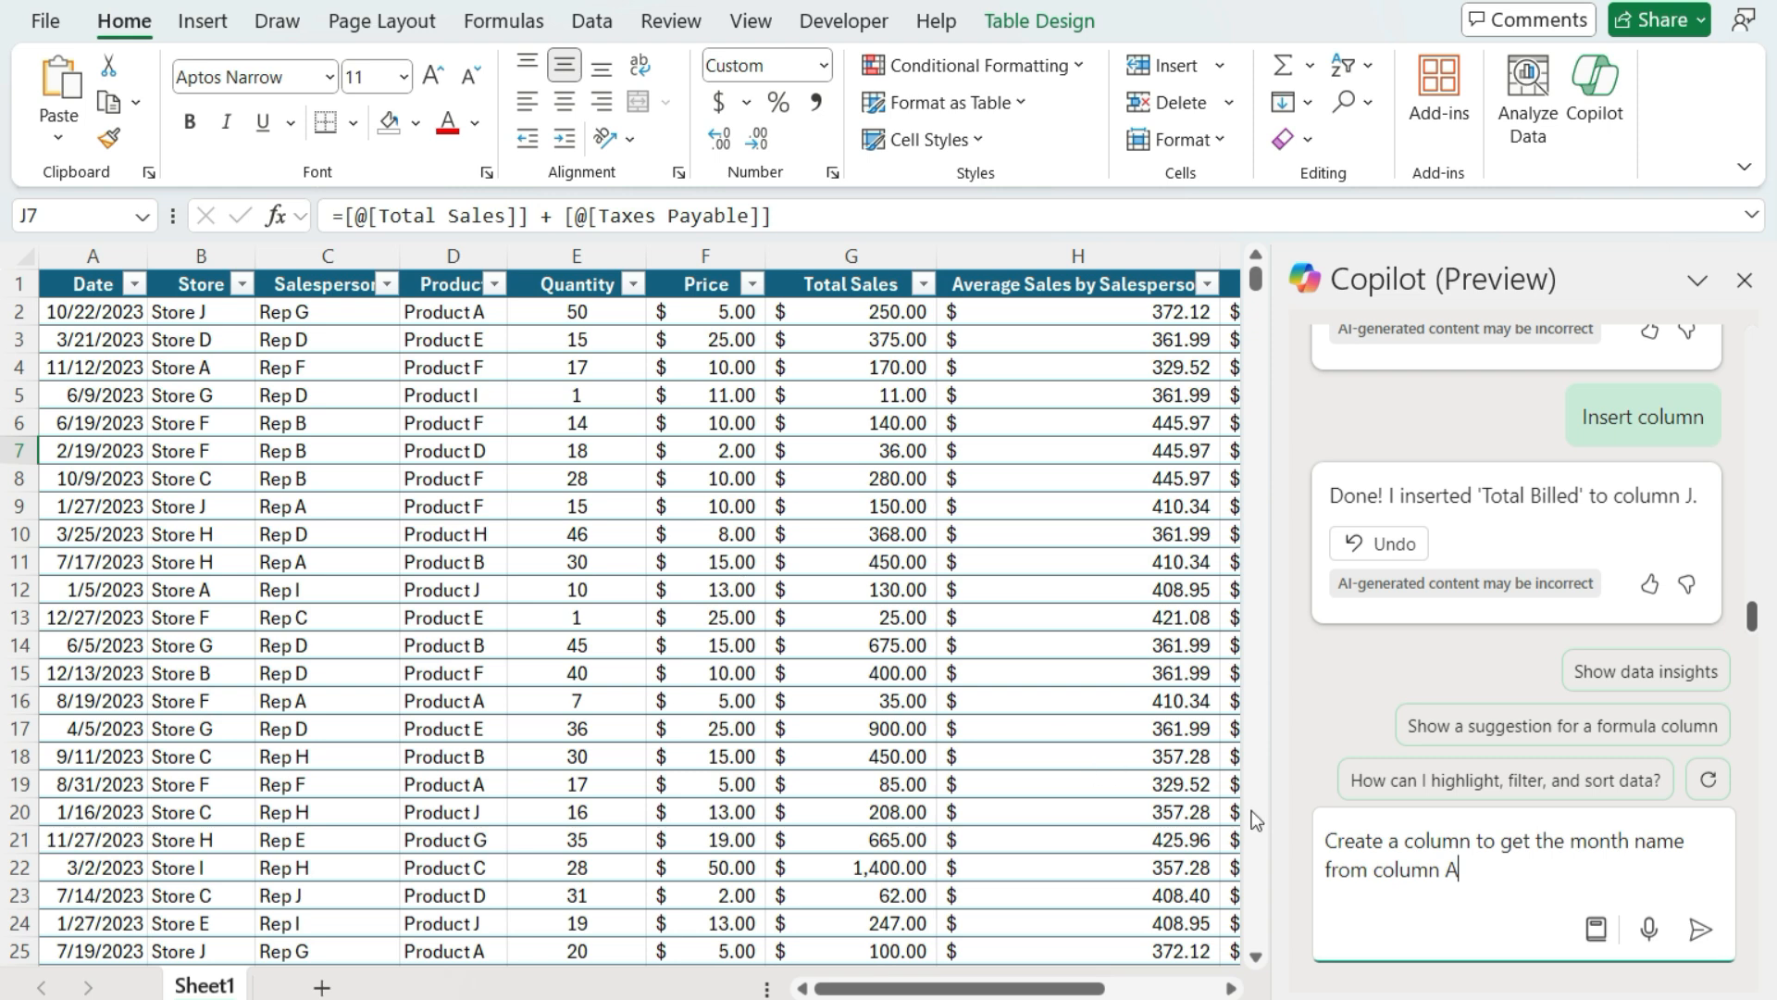
pyautogui.click(1692, 929)
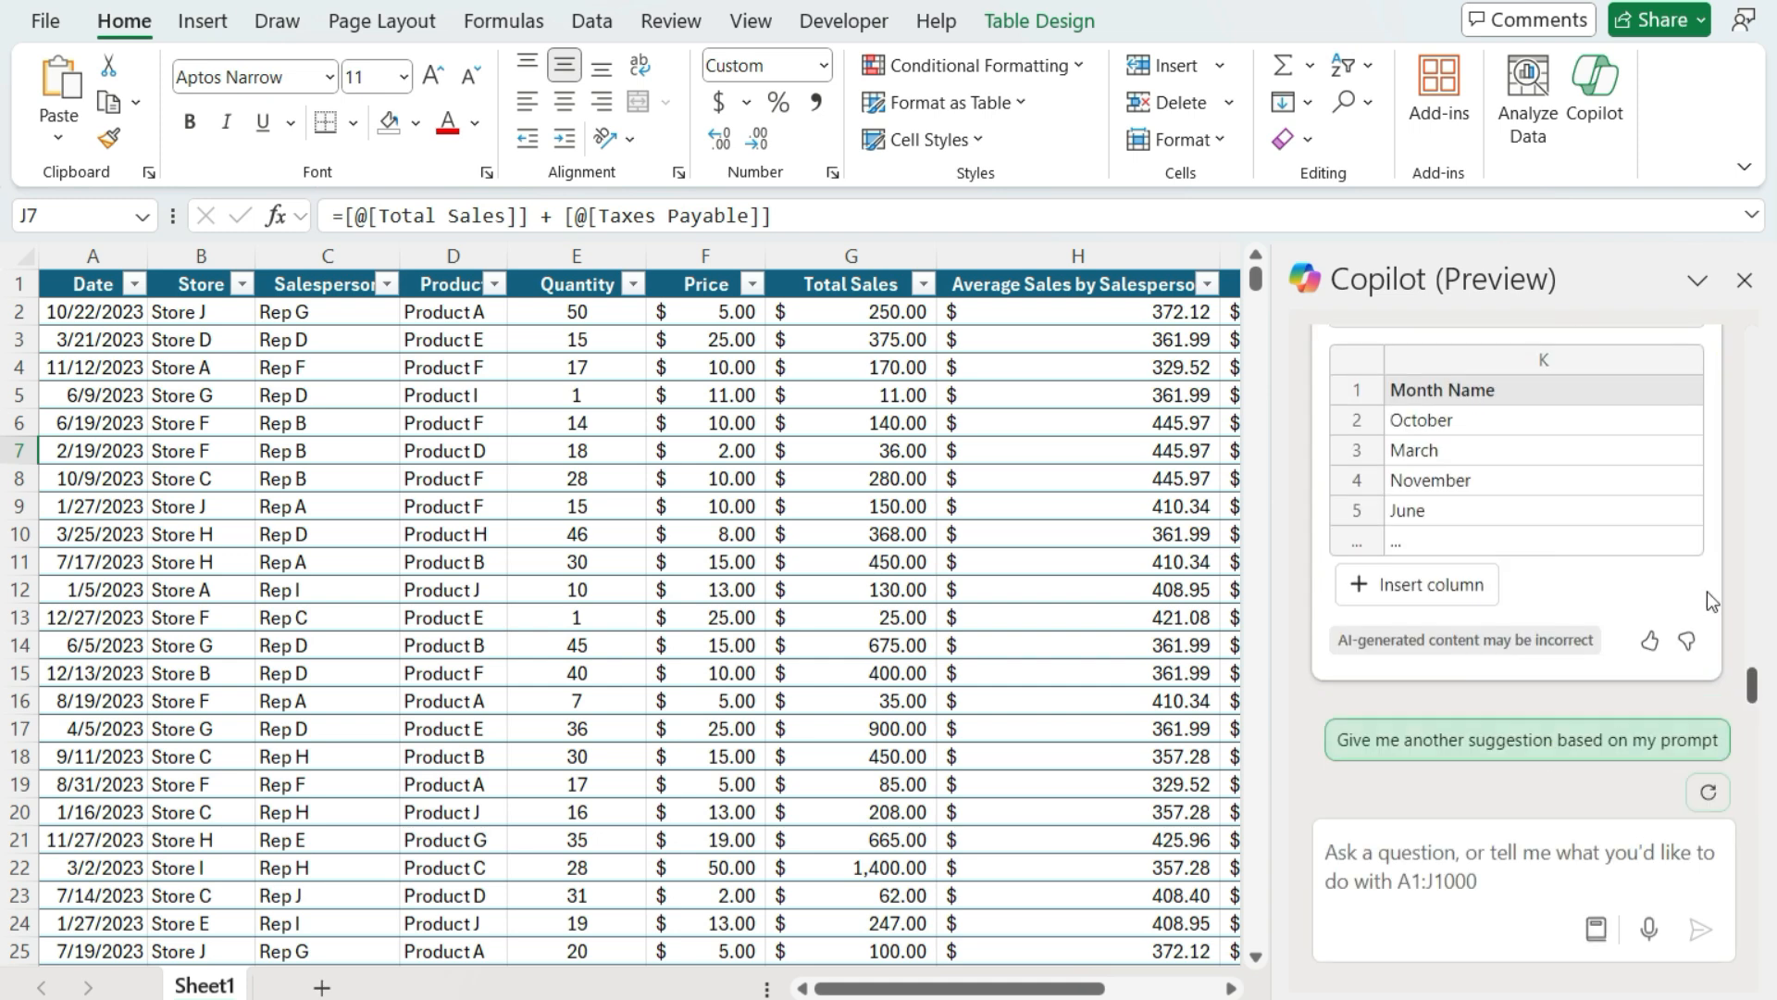
# Read the explanation of Copilot's Month Name formula and insert the column, checking the formula in its first data row.
pyautogui.scroll(3, 1619, 602)
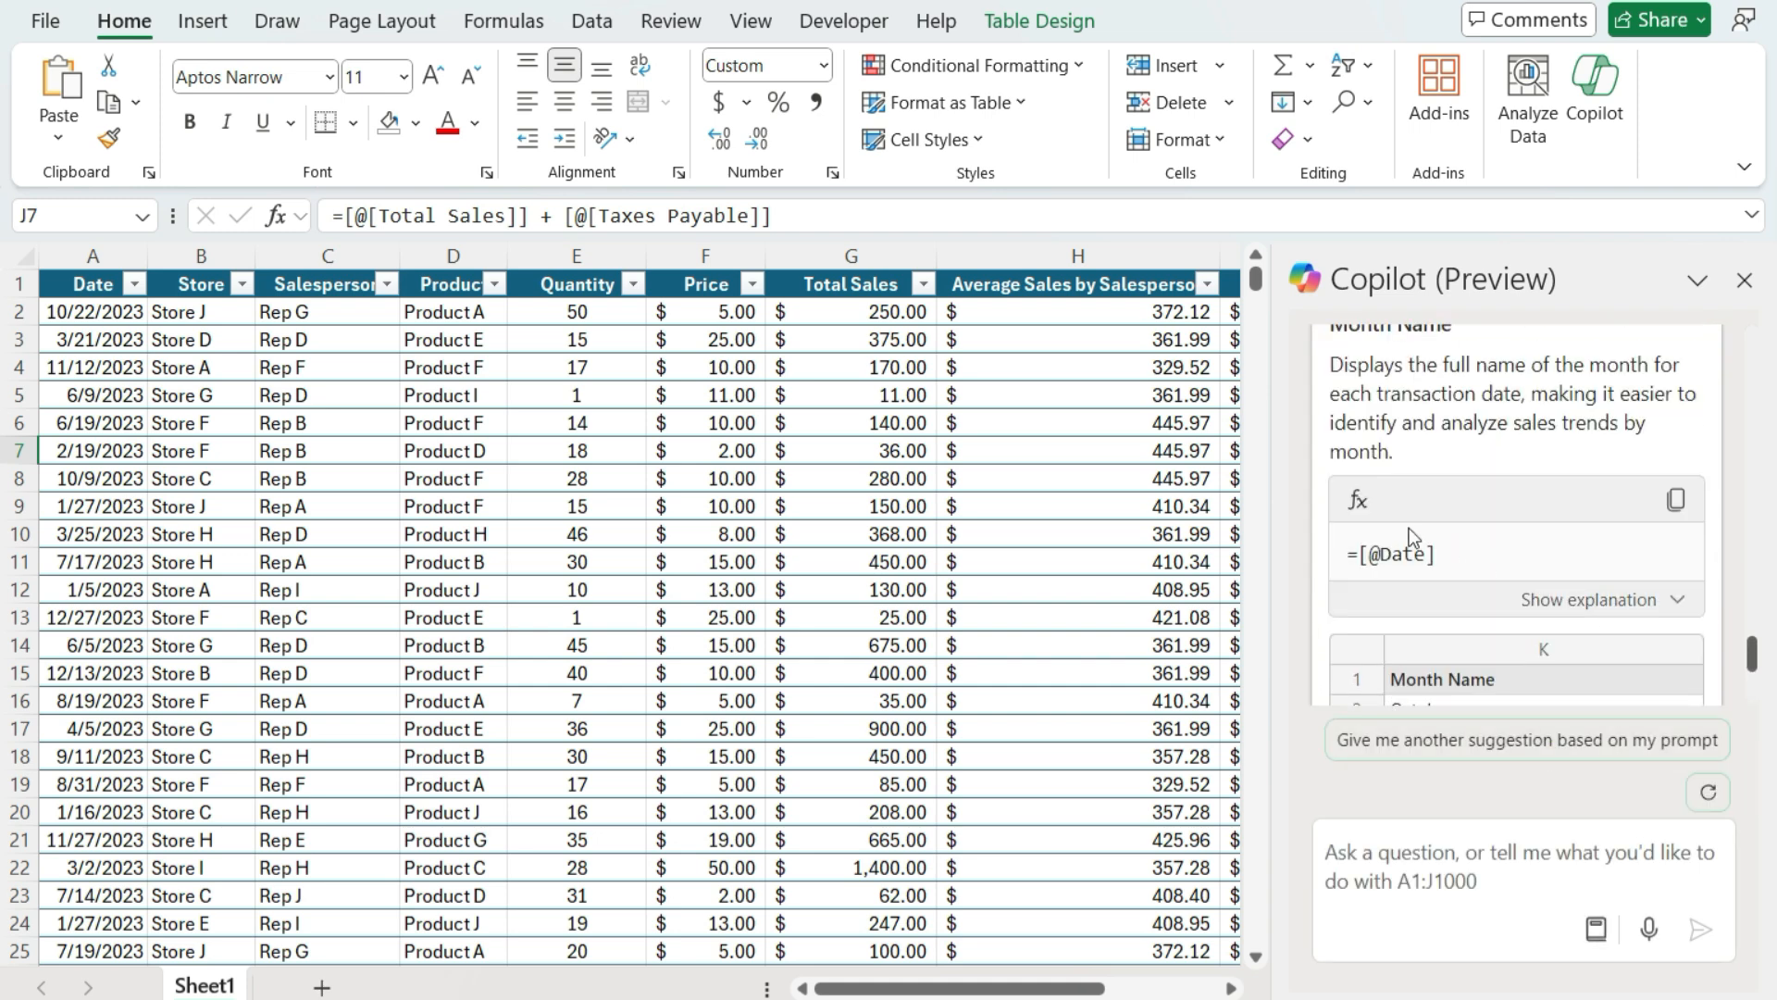
pyautogui.scroll(2, 1376, 371)
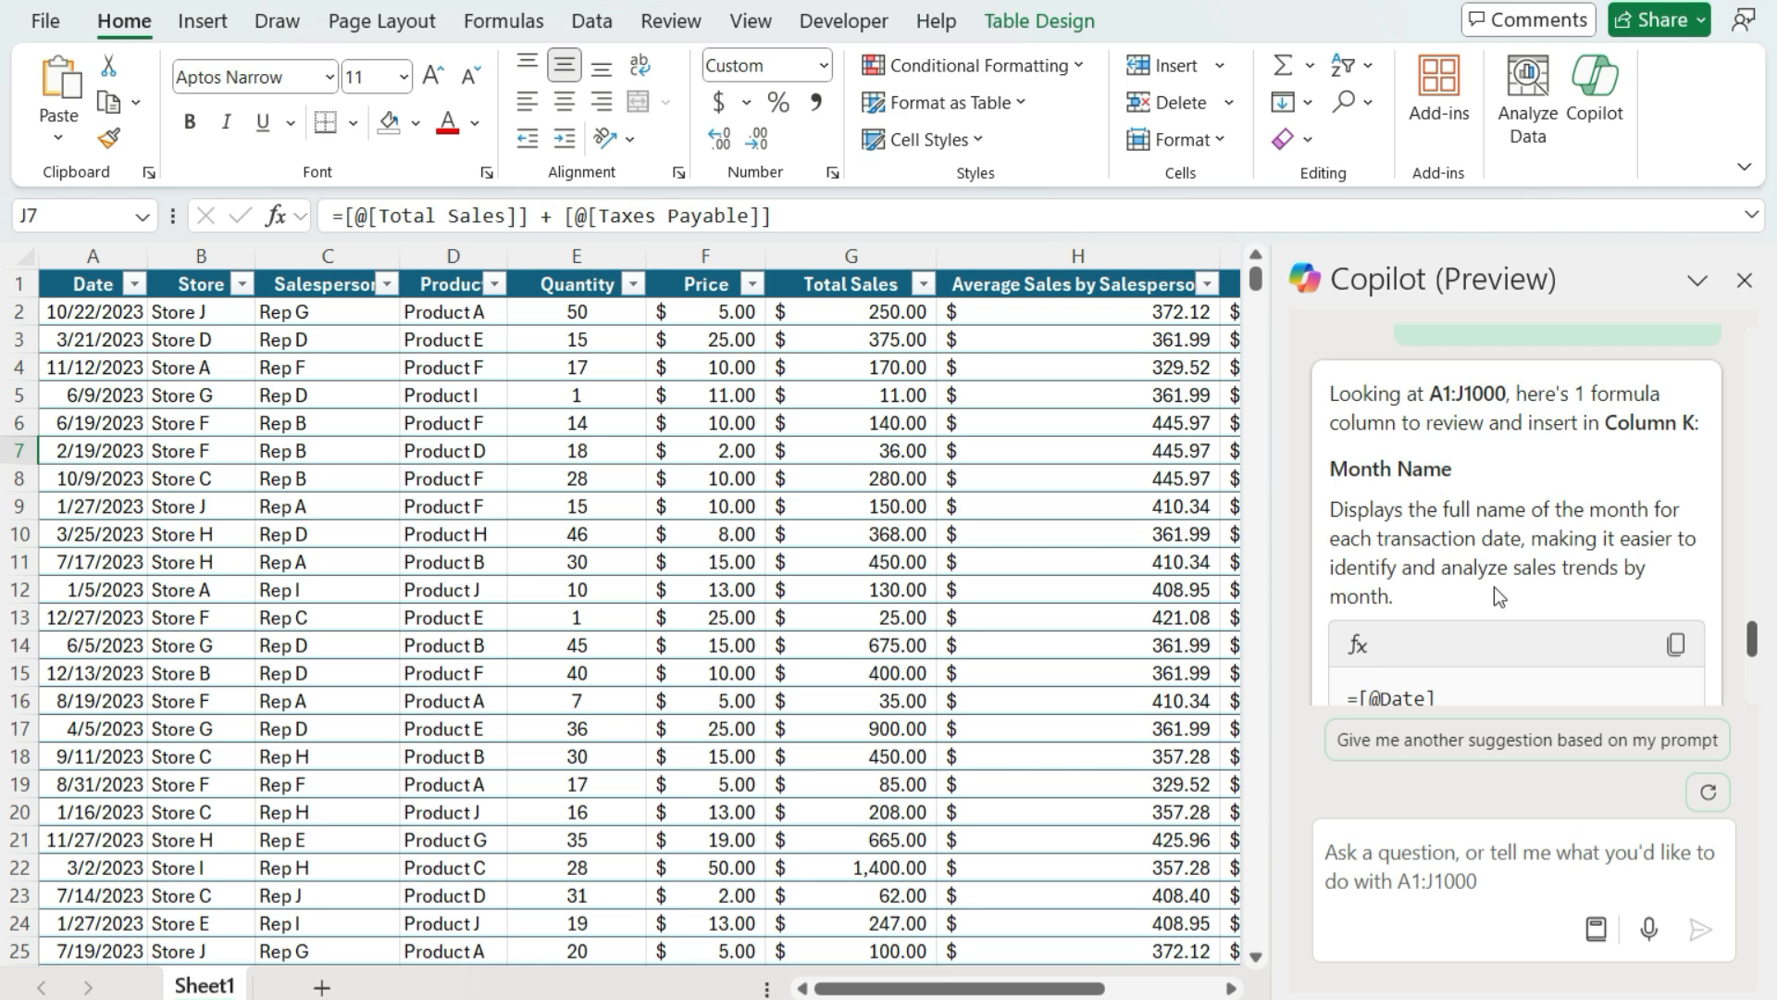
pyautogui.scroll(-3, 1481, 517)
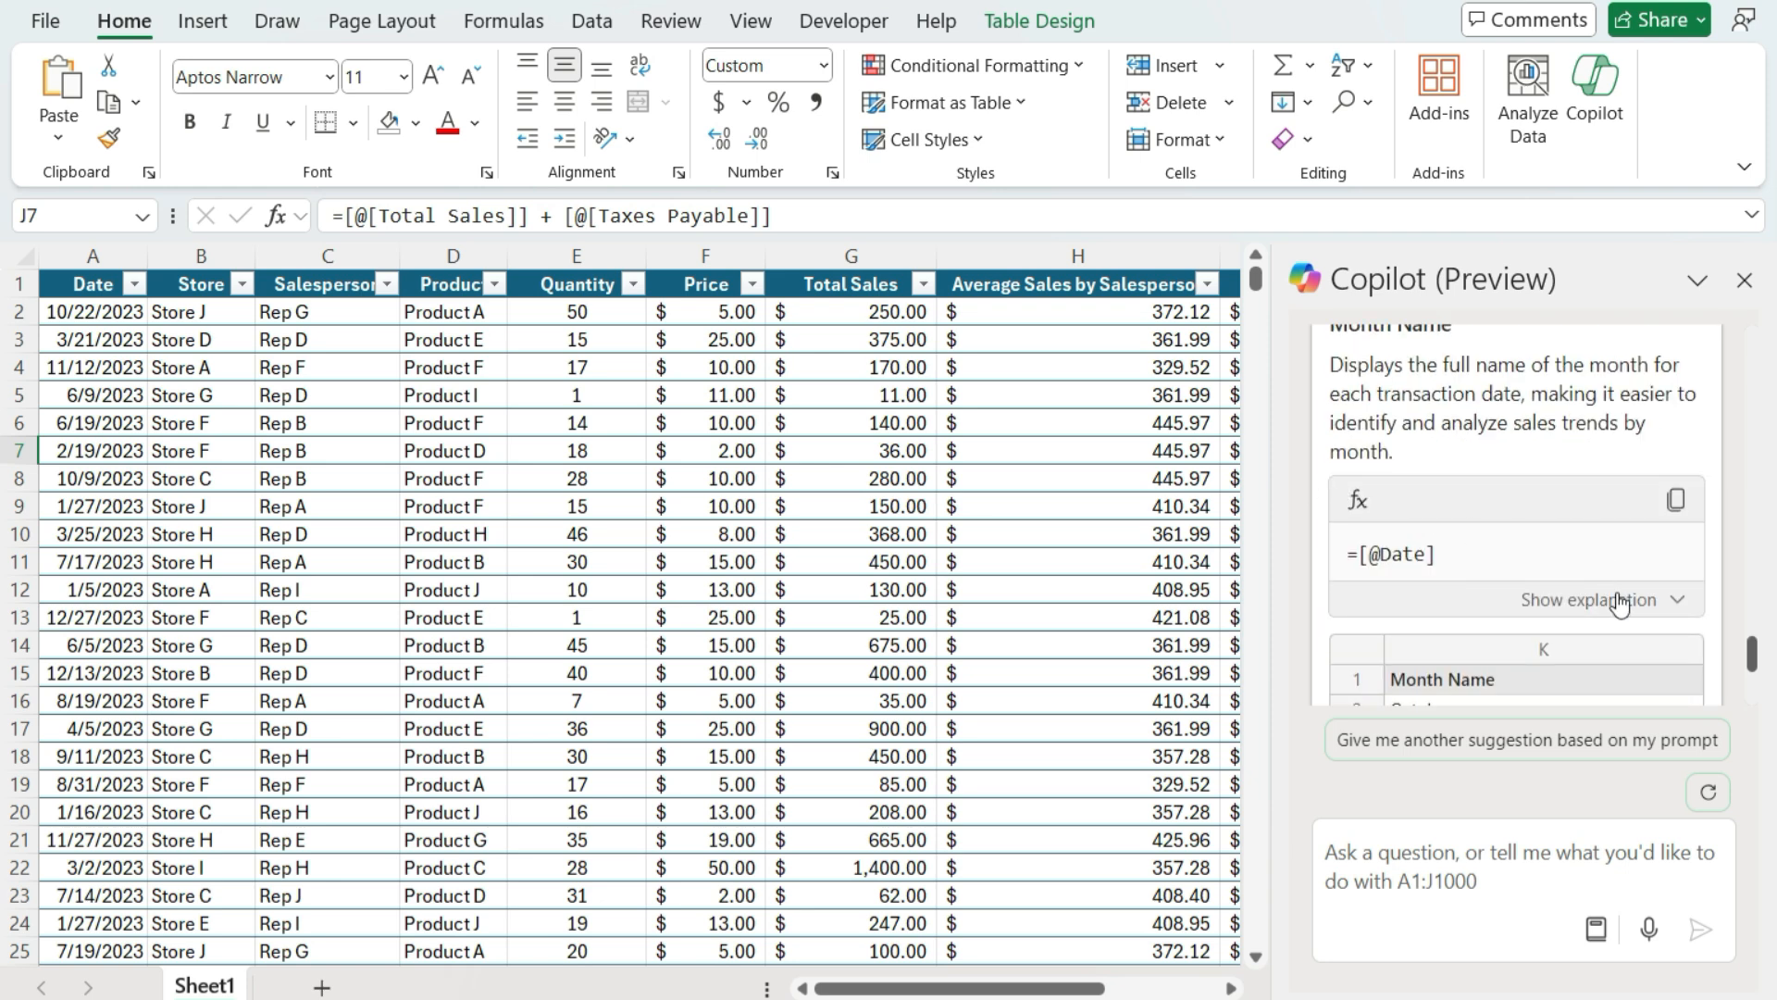
pyautogui.click(1661, 600)
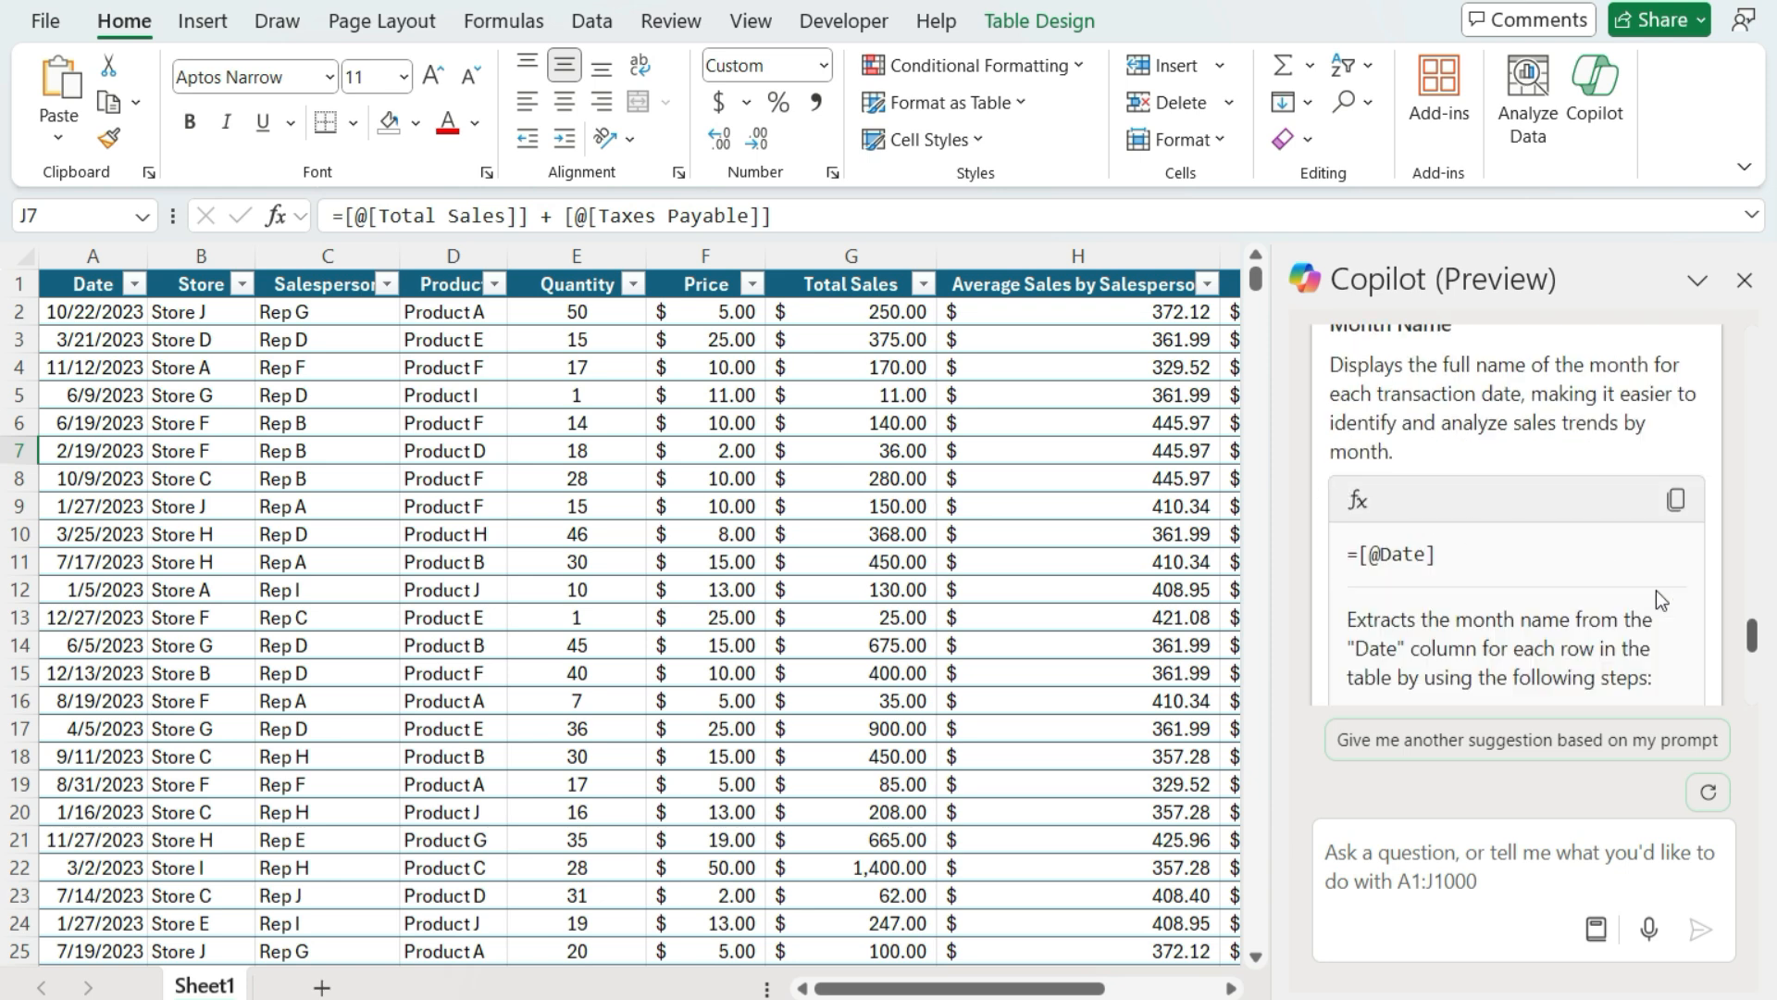
pyautogui.scroll(-3, 1546, 496)
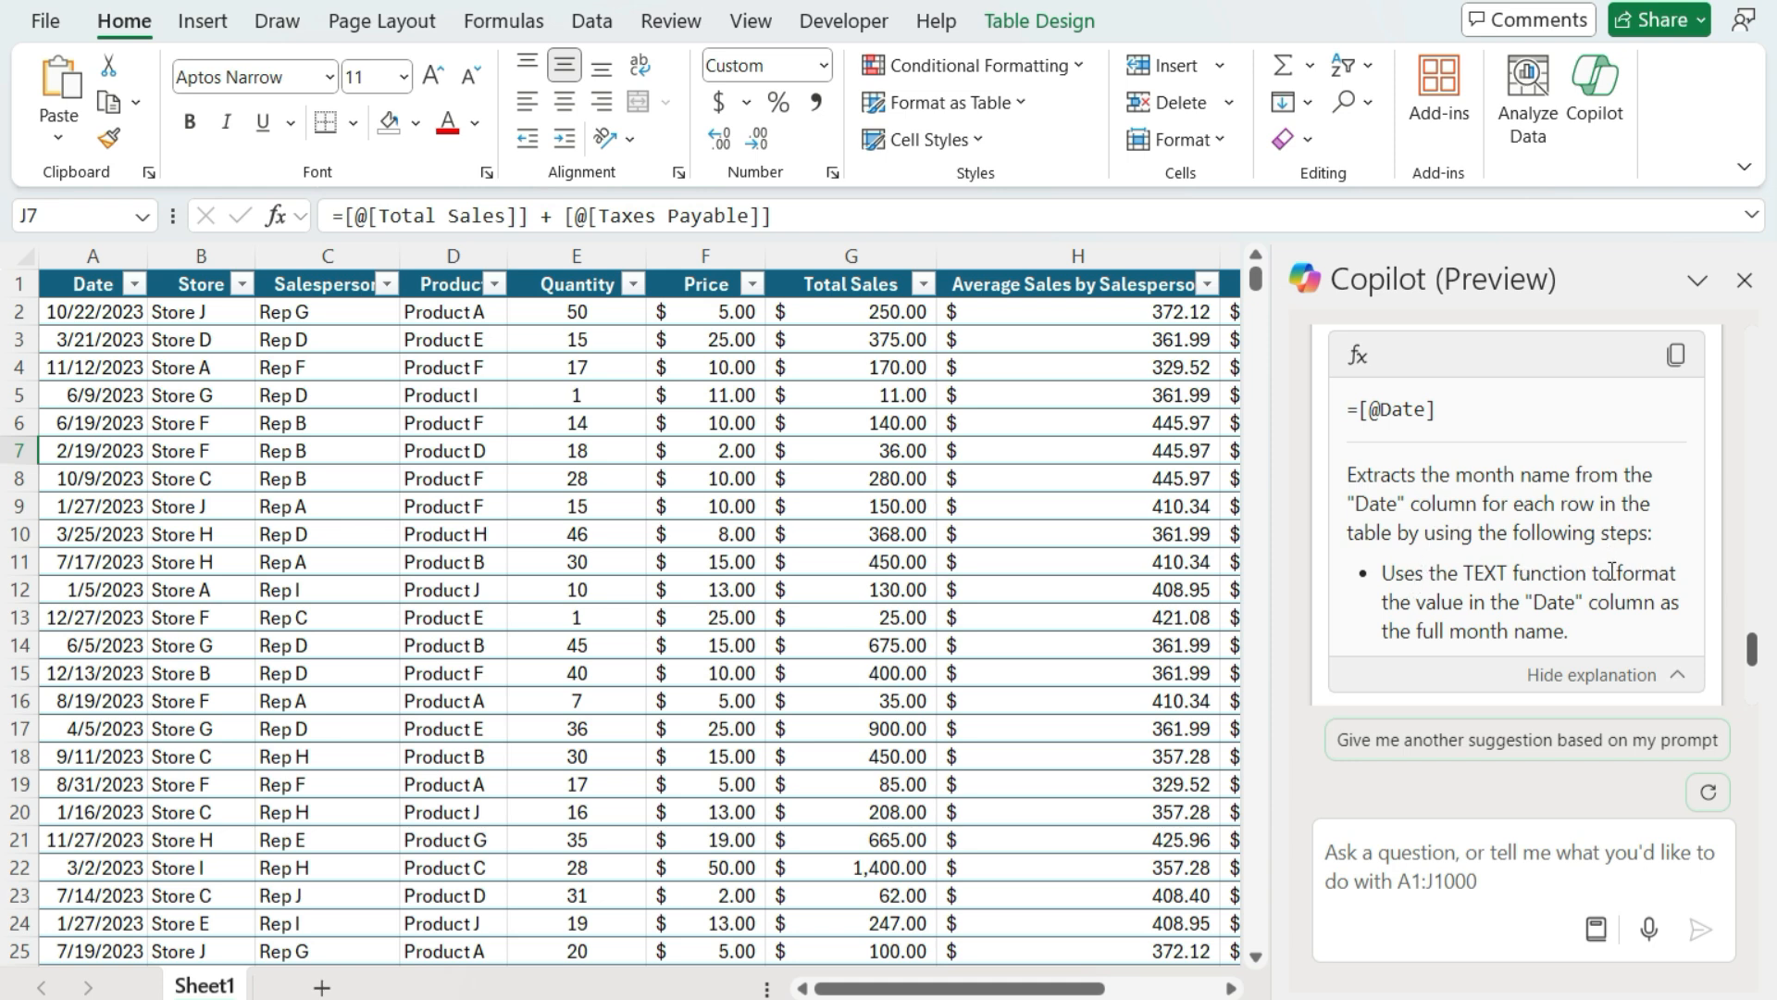
pyautogui.scroll(-3, 1544, 553)
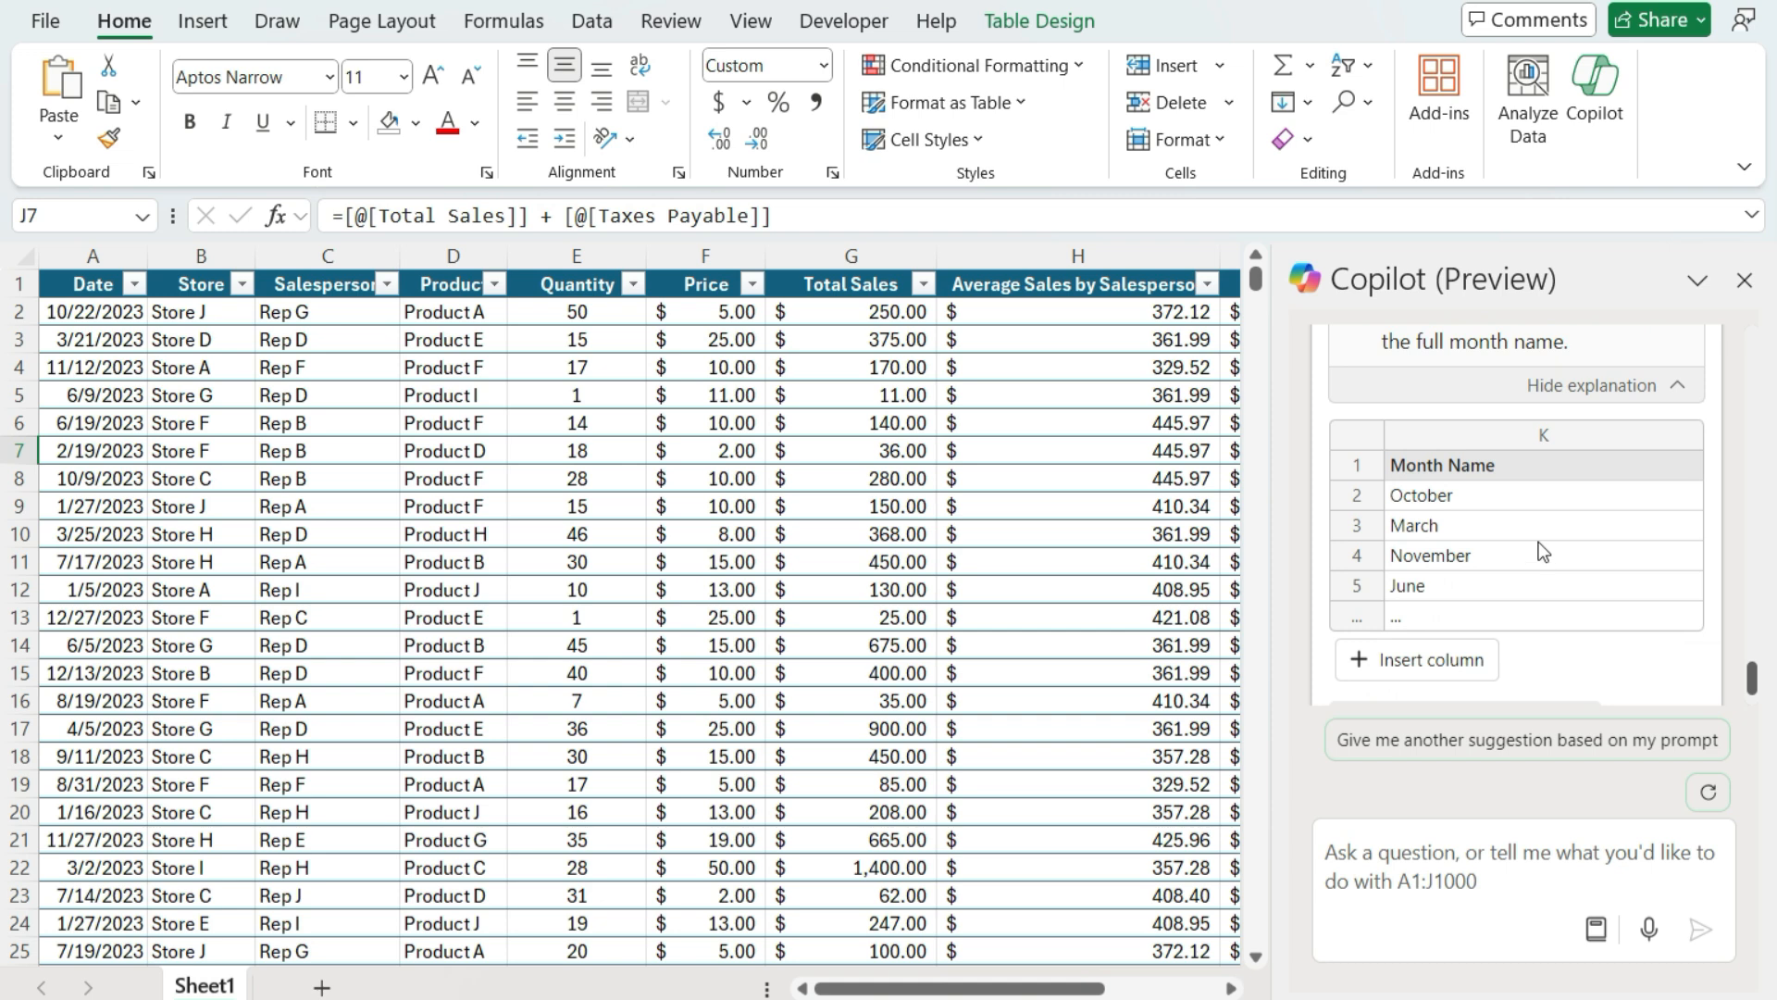
pyautogui.click(1427, 661)
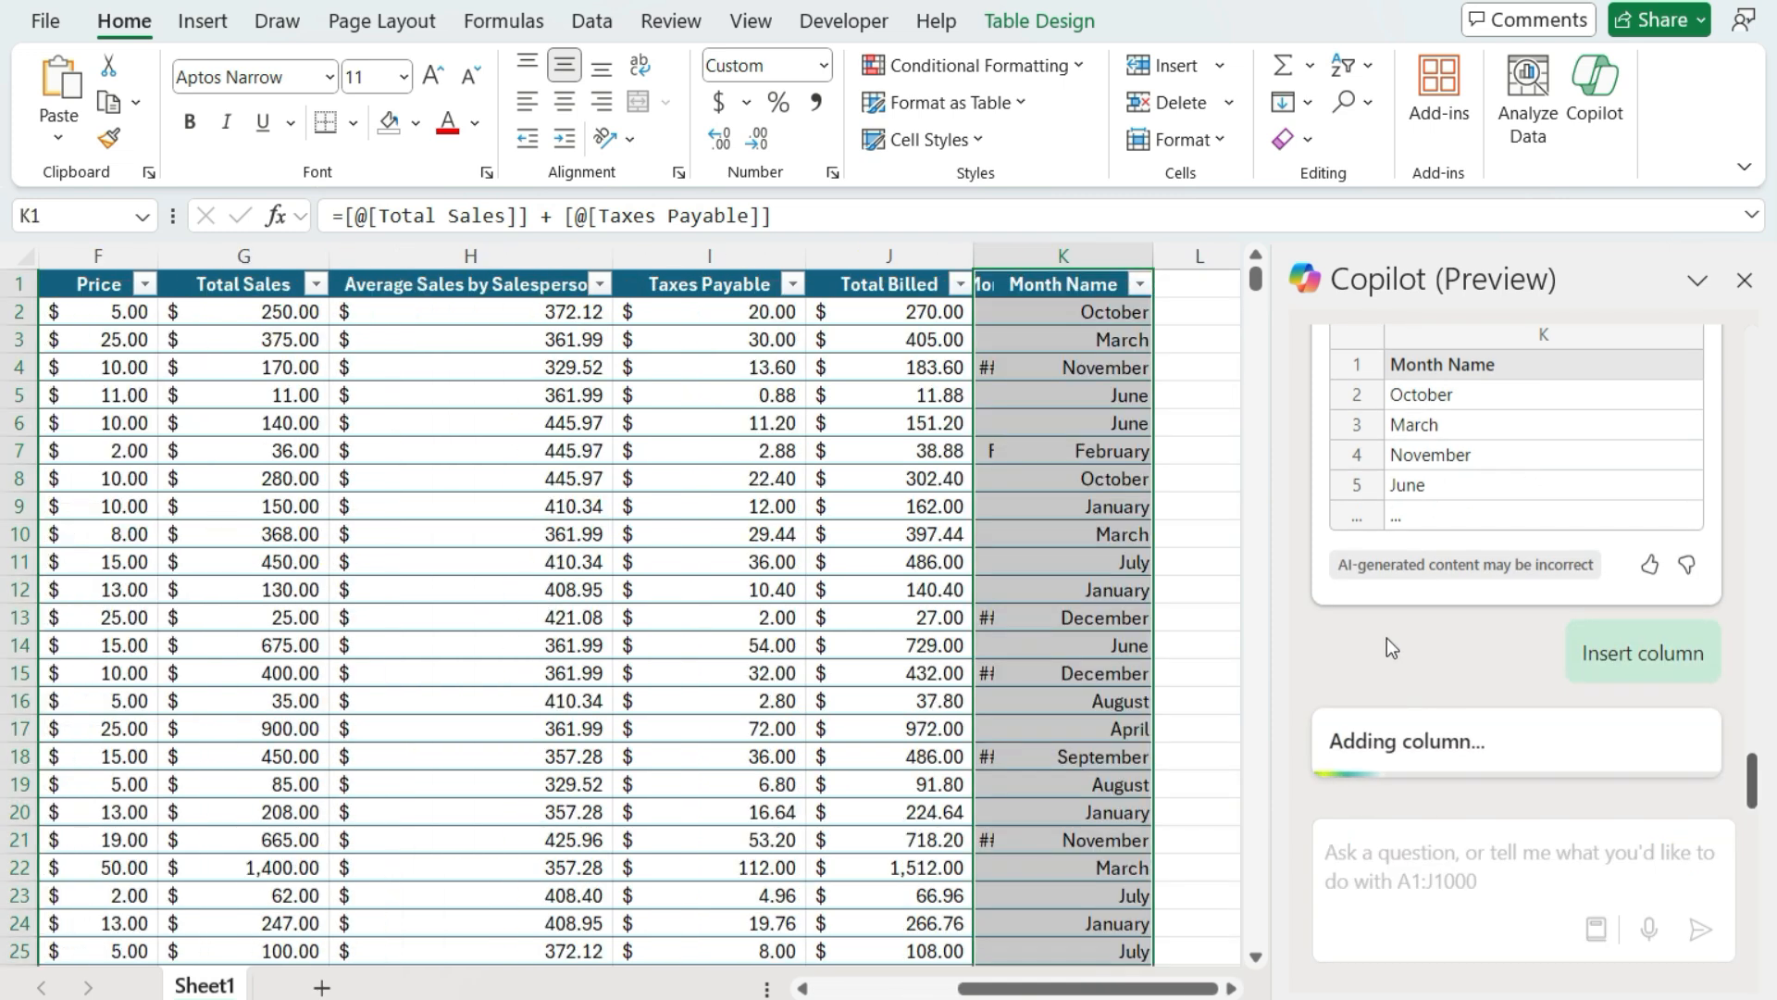
pyautogui.click(1045, 432)
pyautogui.click(1047, 313)
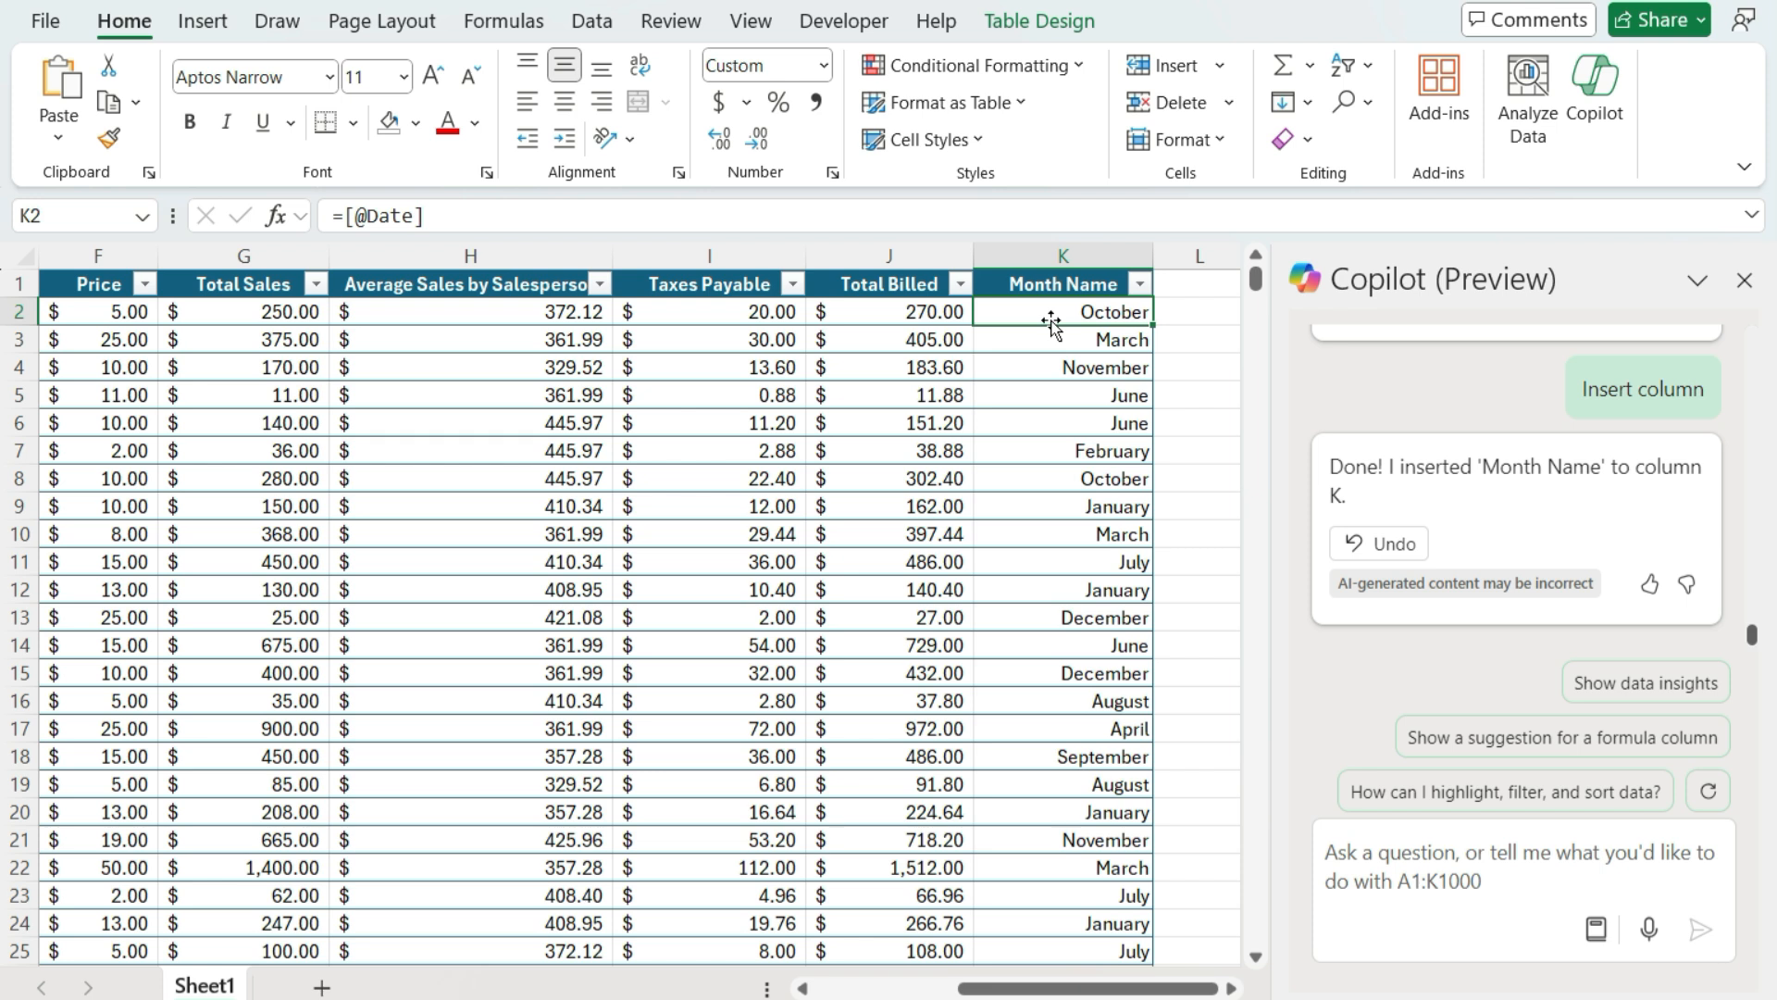
# Change the Total Billed formula in cell J2 to =[@[Total Sales]]/0 to produce a deliberate error.
pyautogui.click(904, 312)
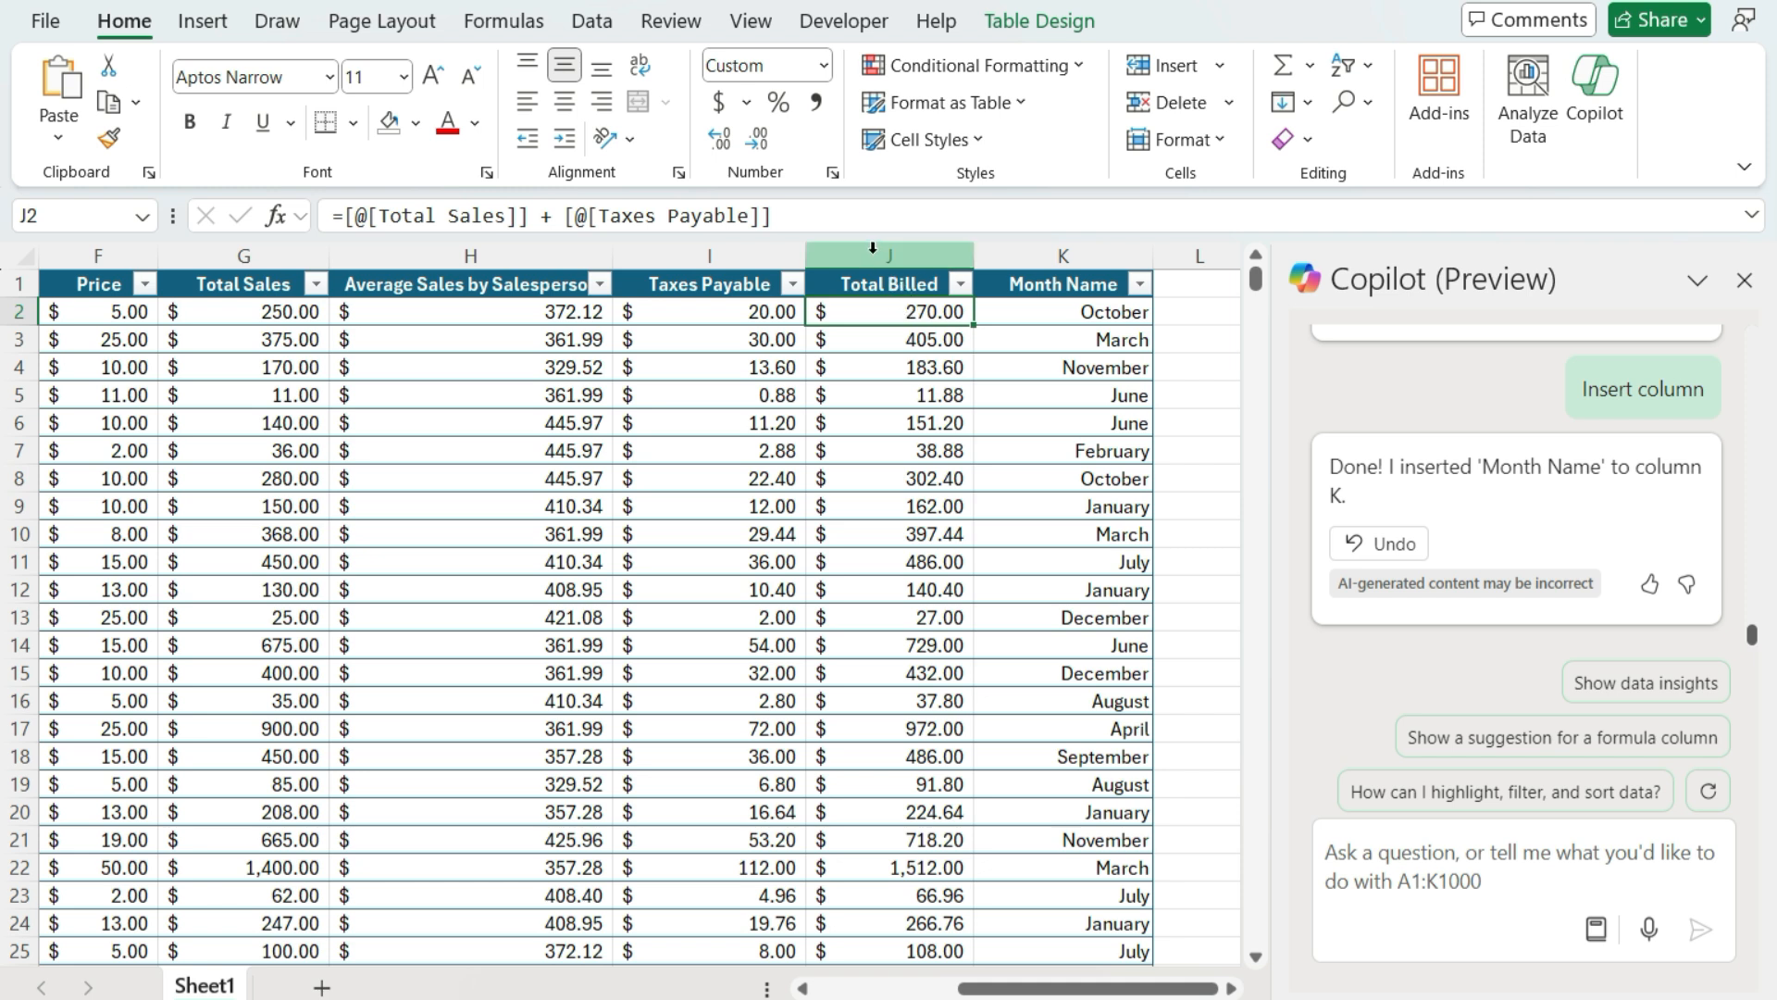
pyautogui.moveTo(532, 216); pyautogui.dragTo(1133, 237)
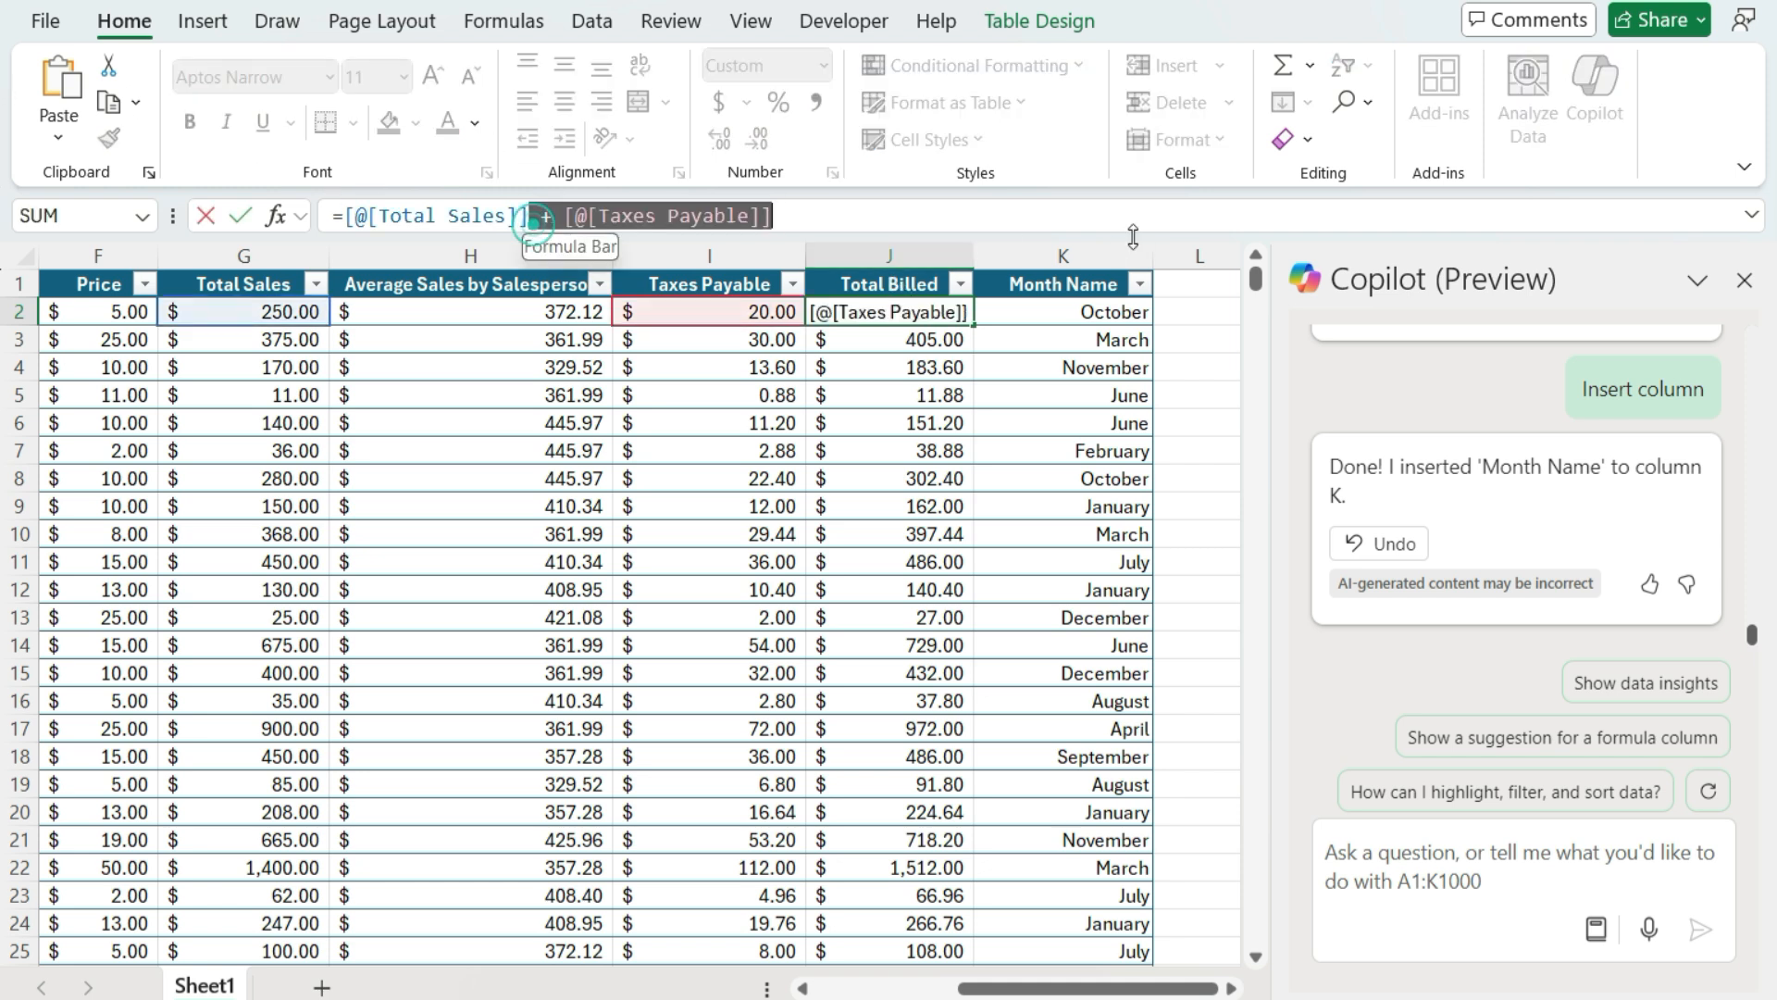
pyautogui.write('/')
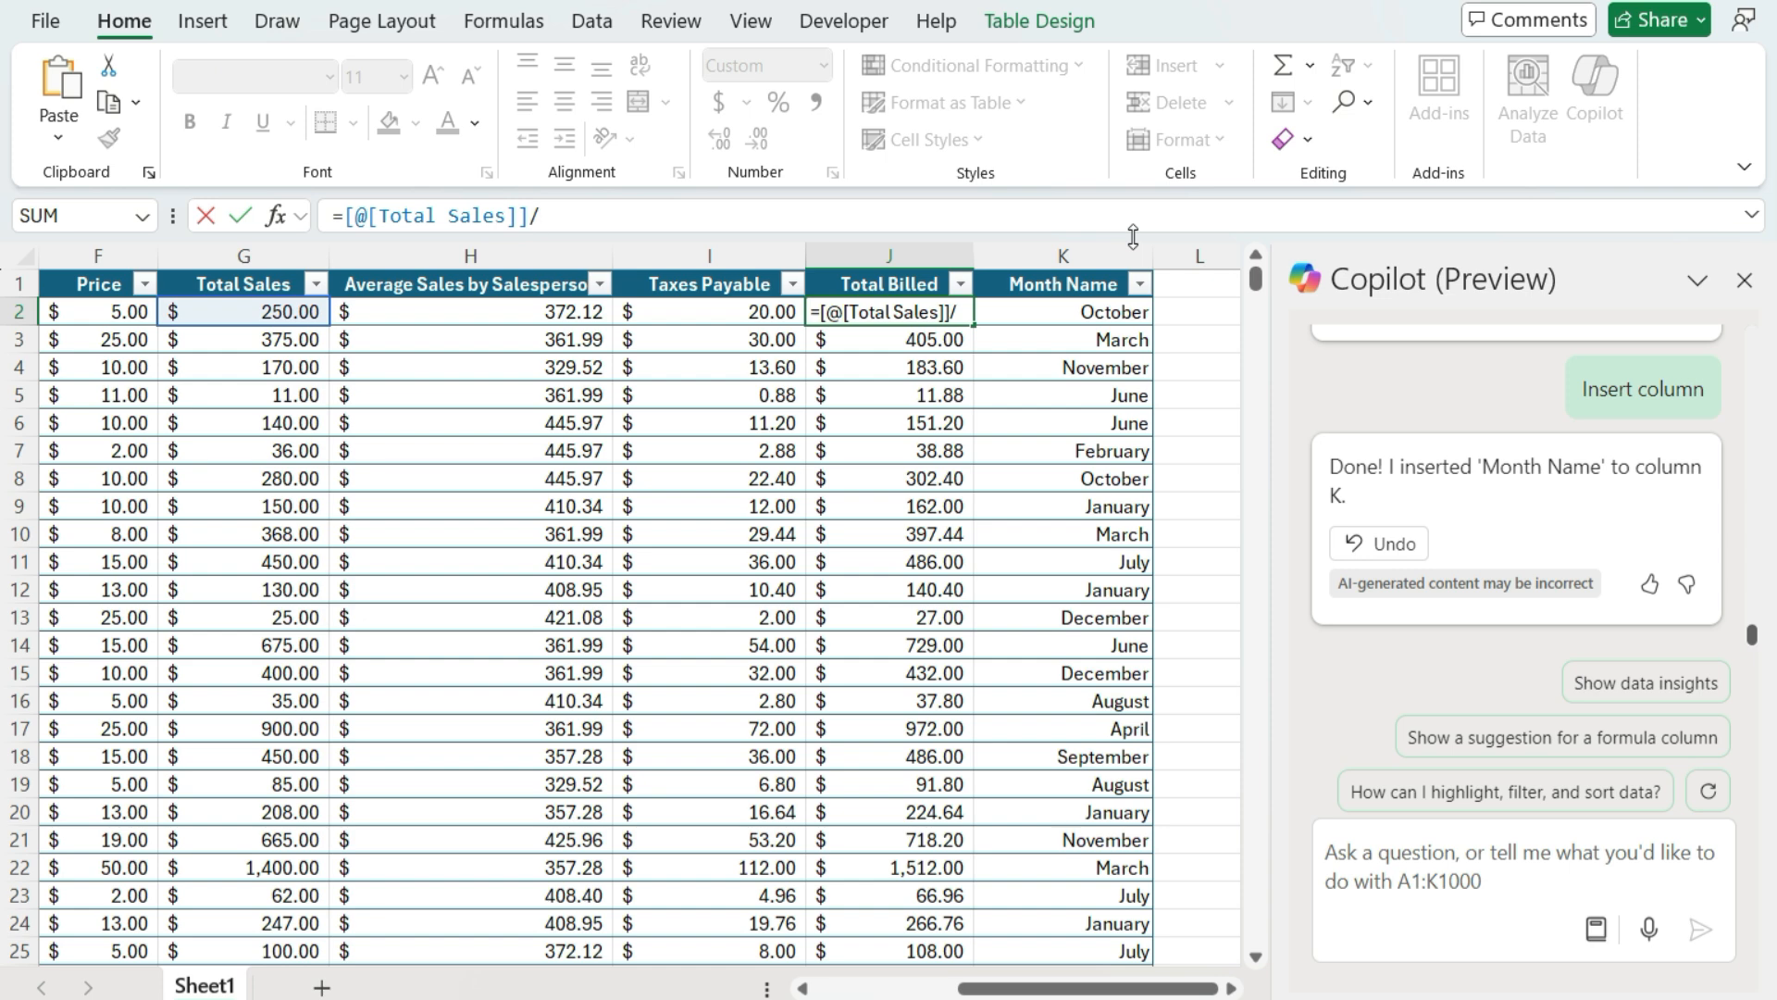
pyautogui.write('0')
pyautogui.press('Return')
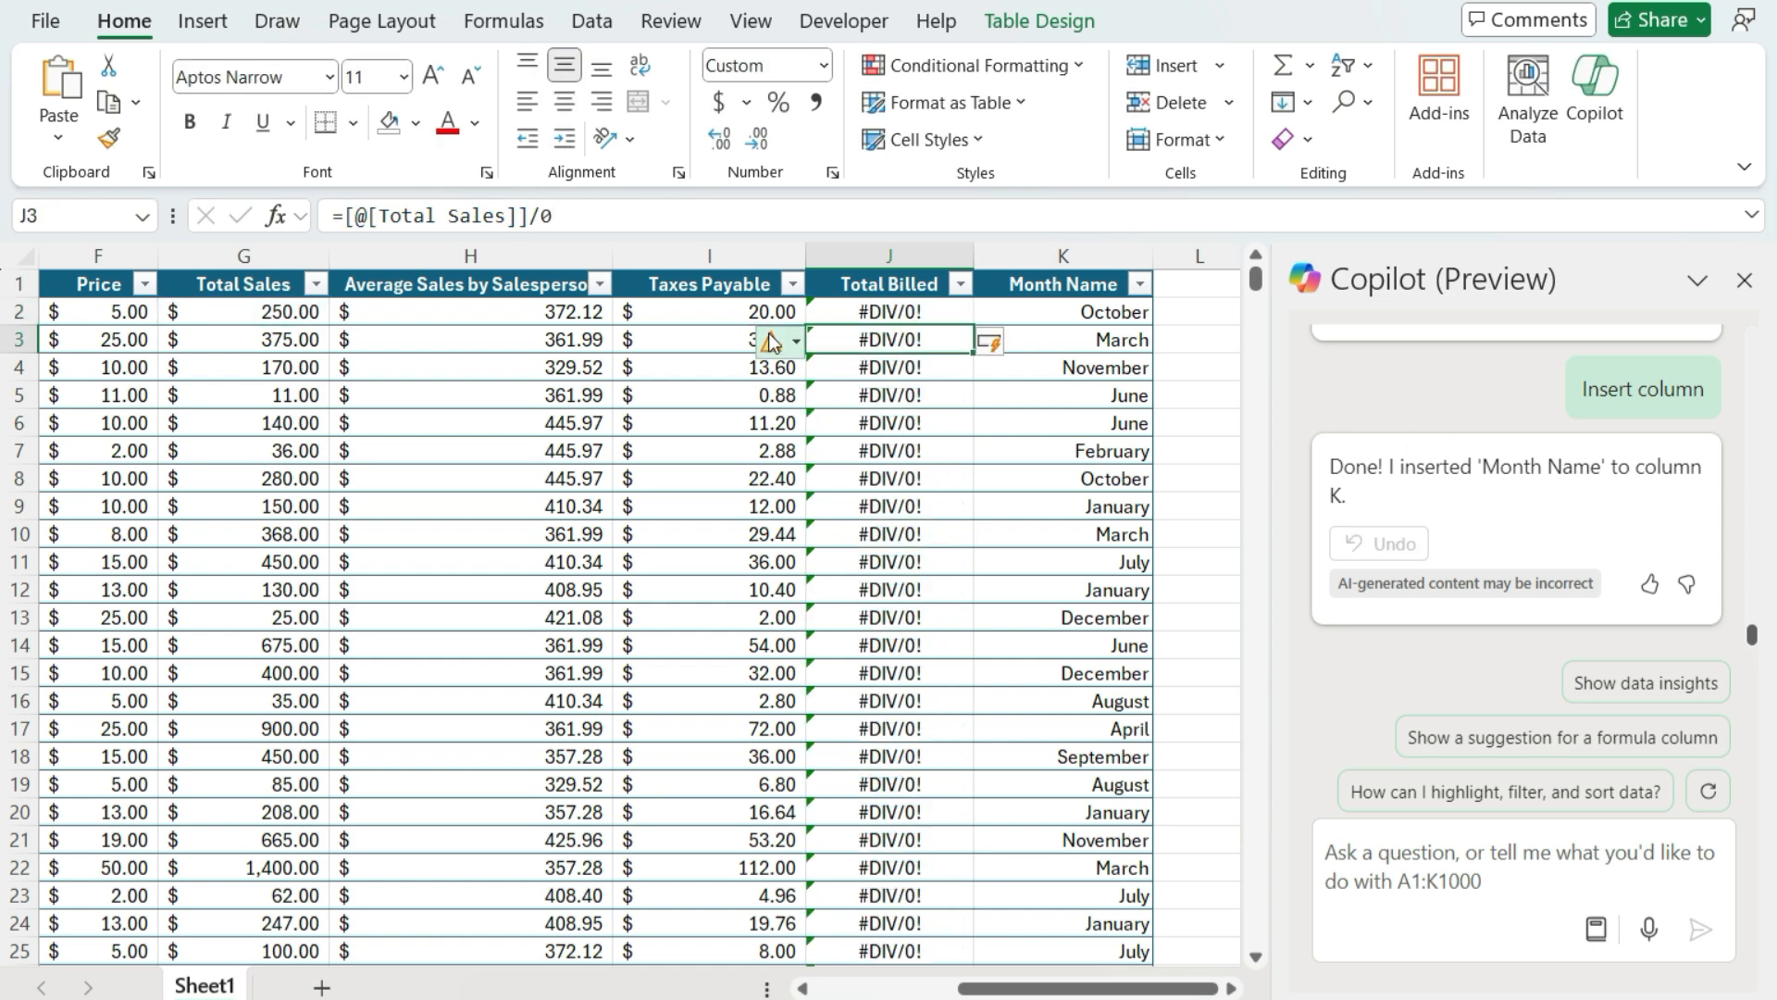
# Copy the full Total Billed formula from cell J2.
pyautogui.click(859, 313)
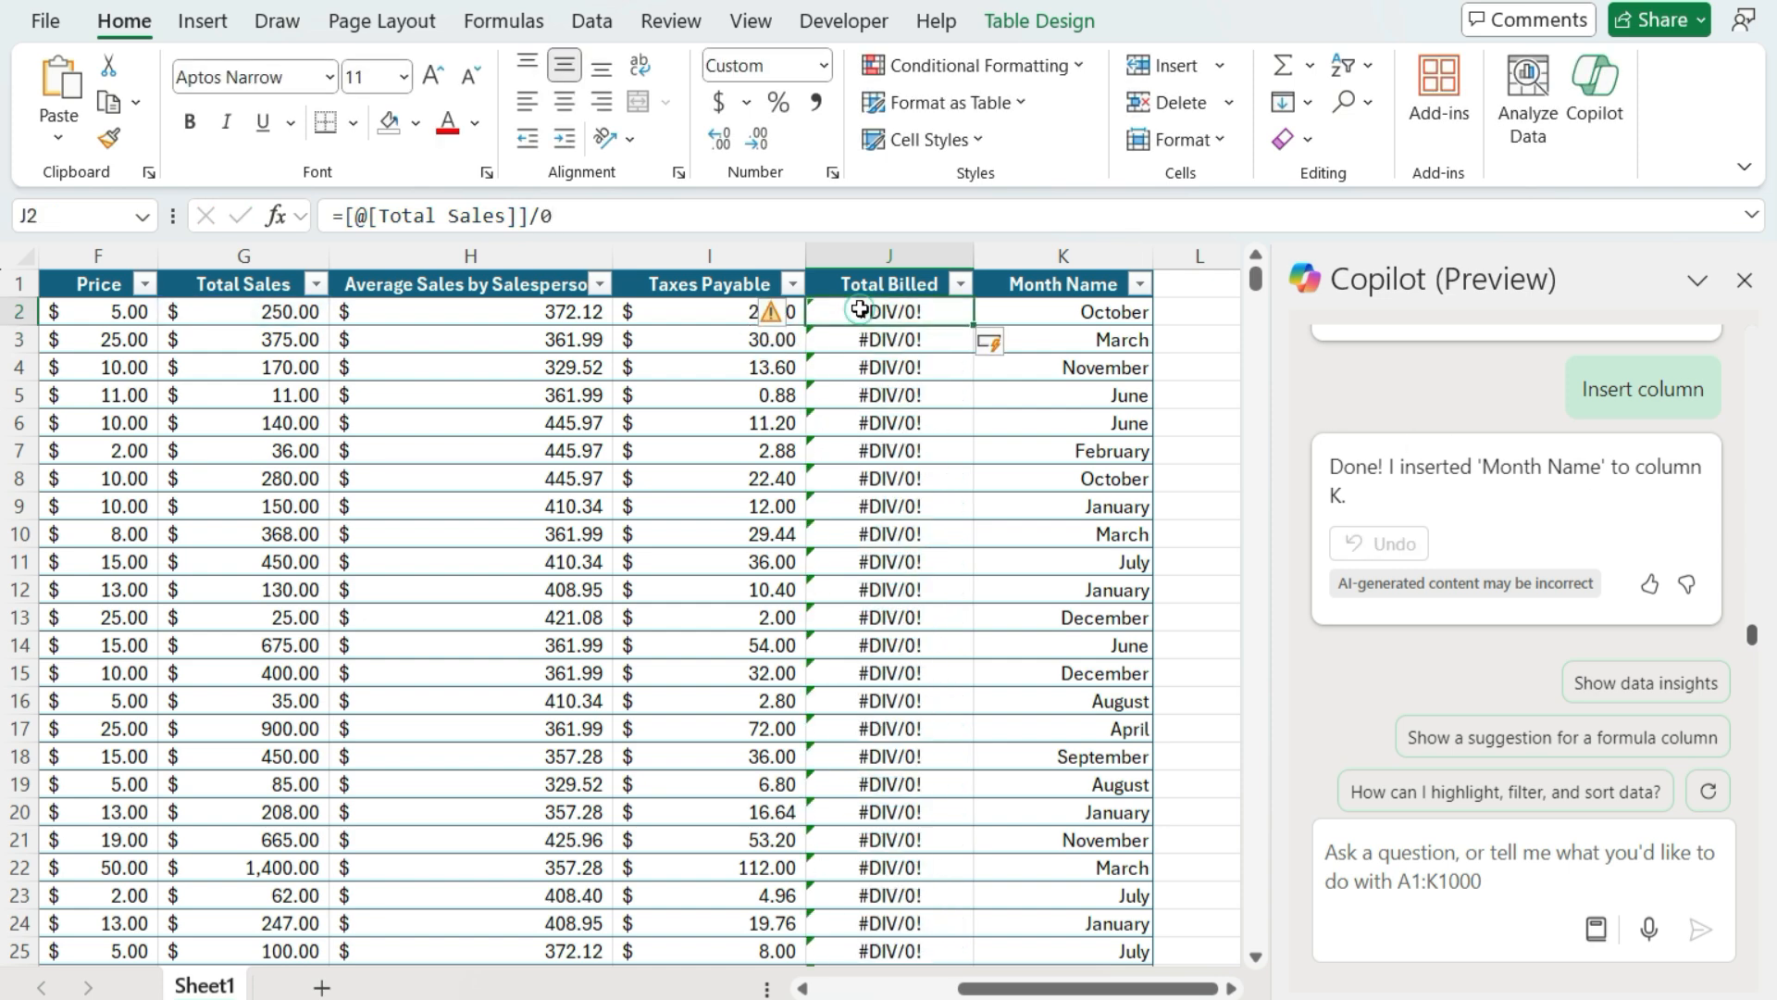
pyautogui.tripleClick(671, 222)
pyautogui.hotkey('ctrl', 'c')
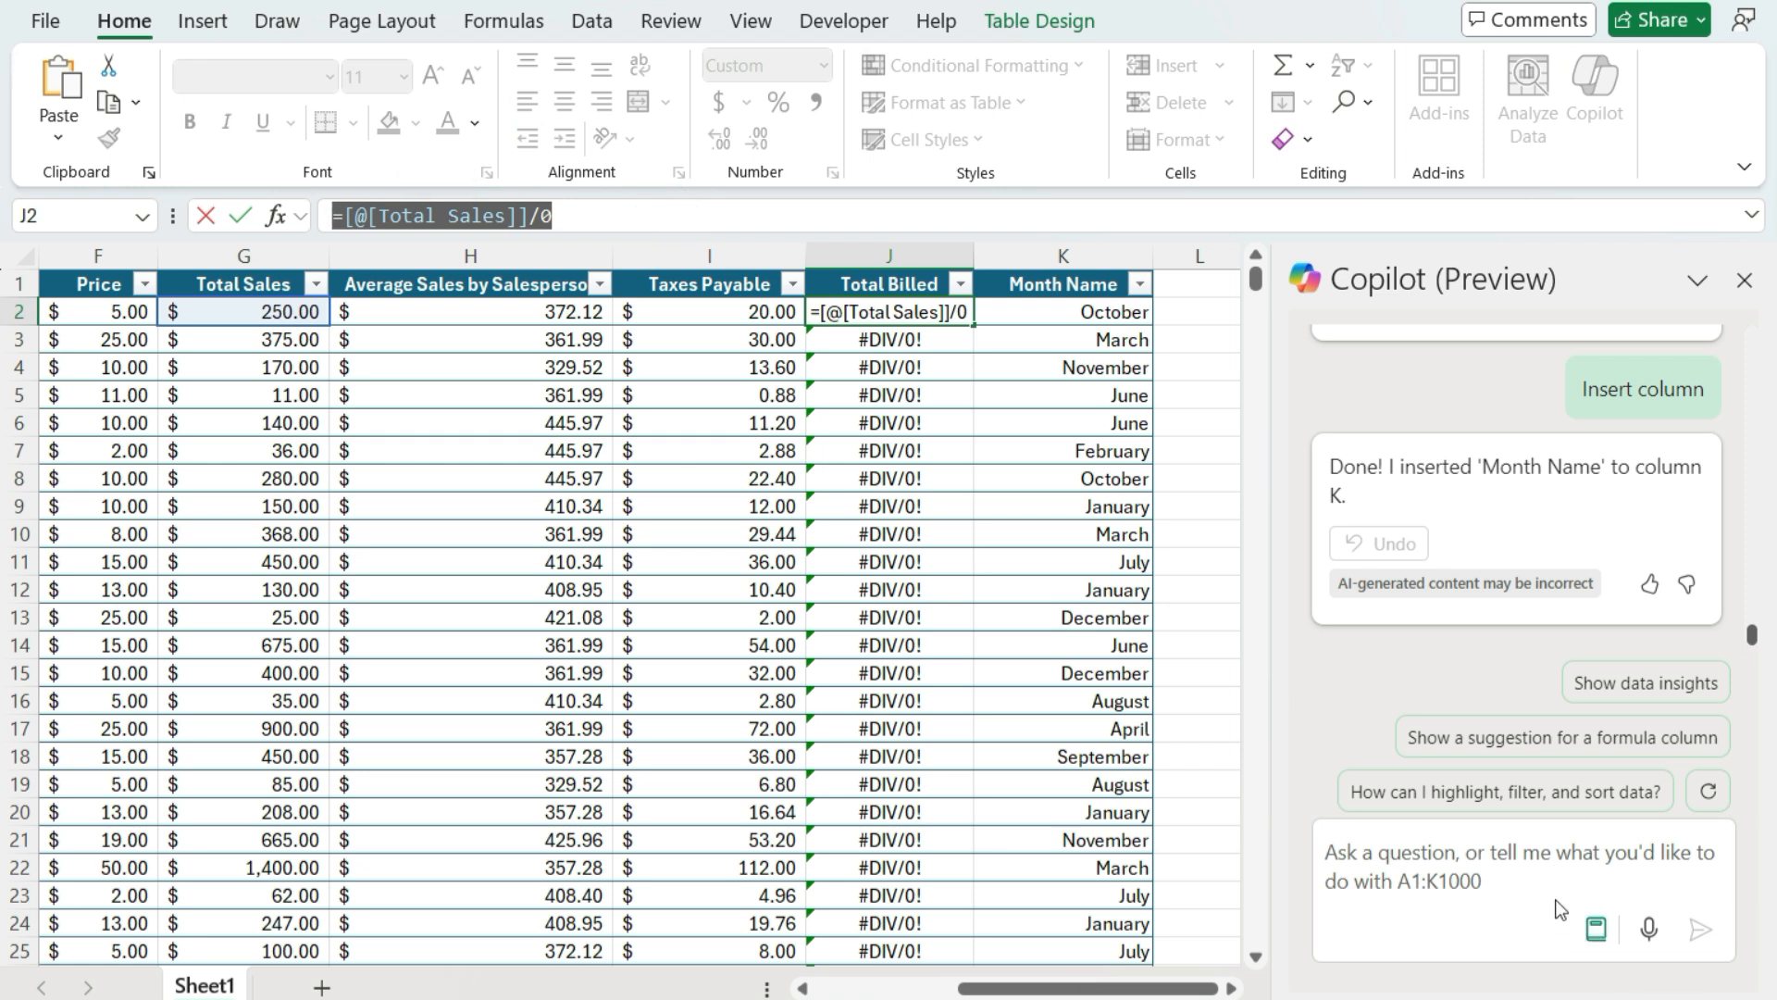
# Ask Copilot "why am i getting an error in the total billed field: =[@[Total Sales]]/0" and read its explanation.
pyautogui.click(1561, 910)
pyautogui.write('why a')
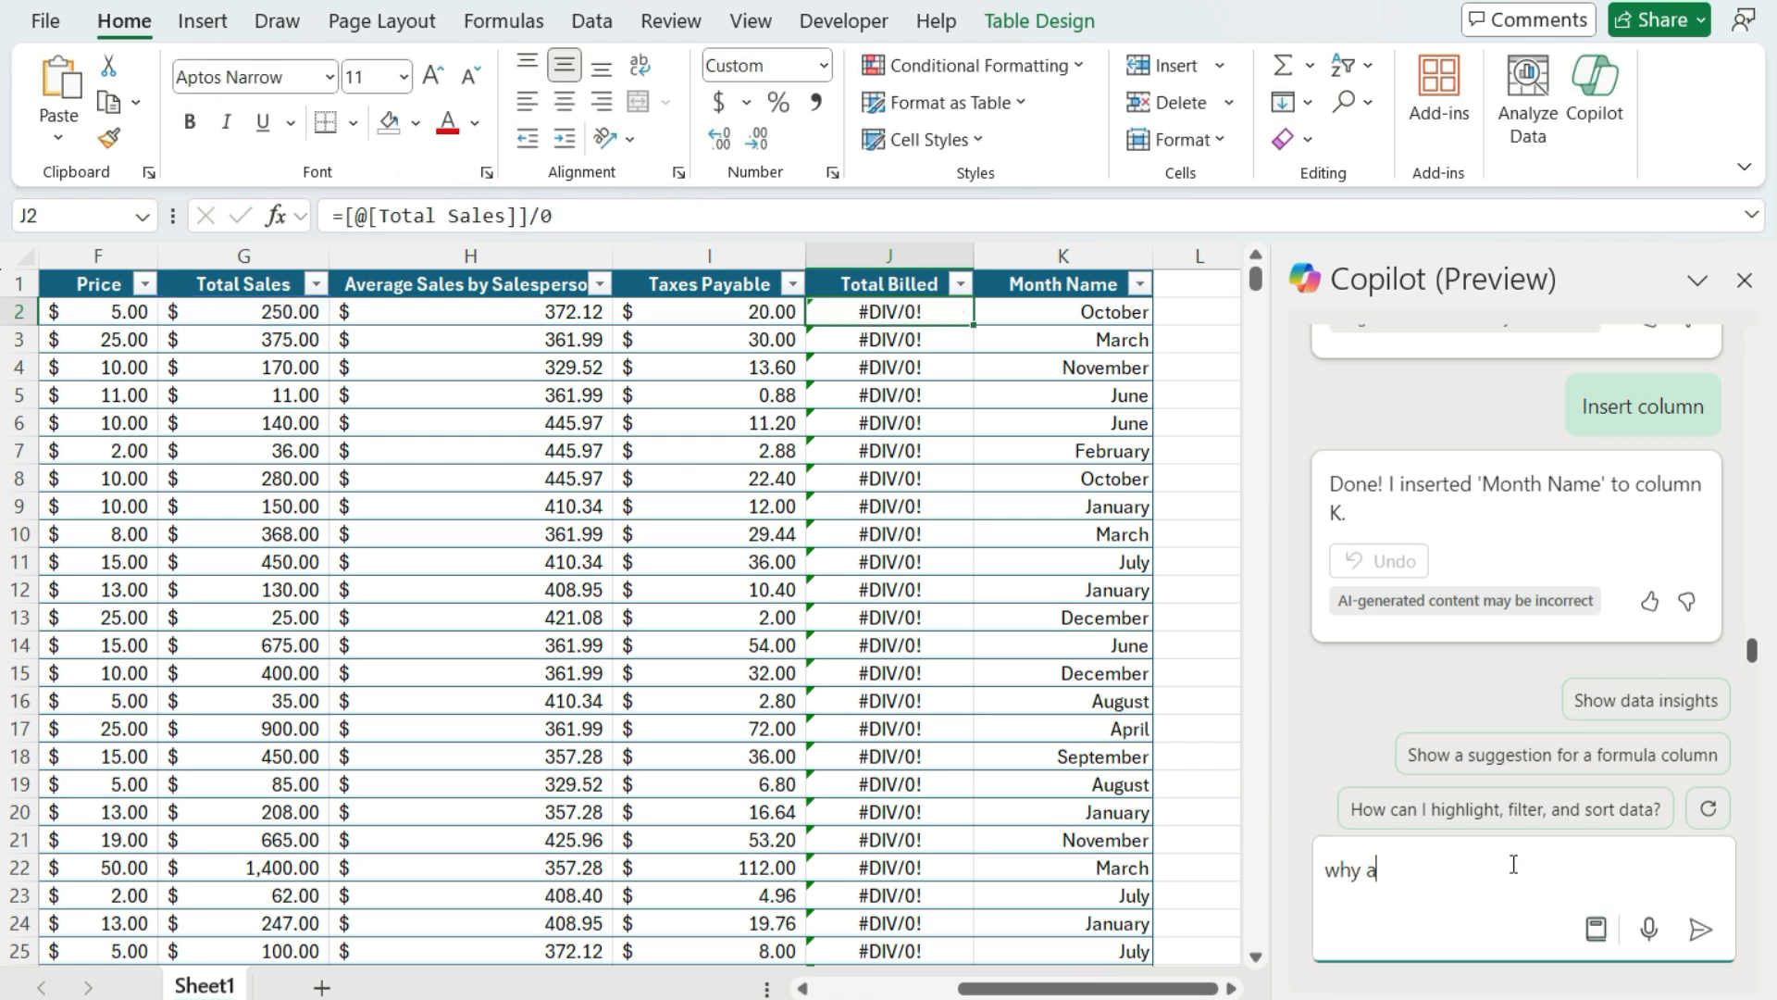
pyautogui.write('m i getting an error in the tot')
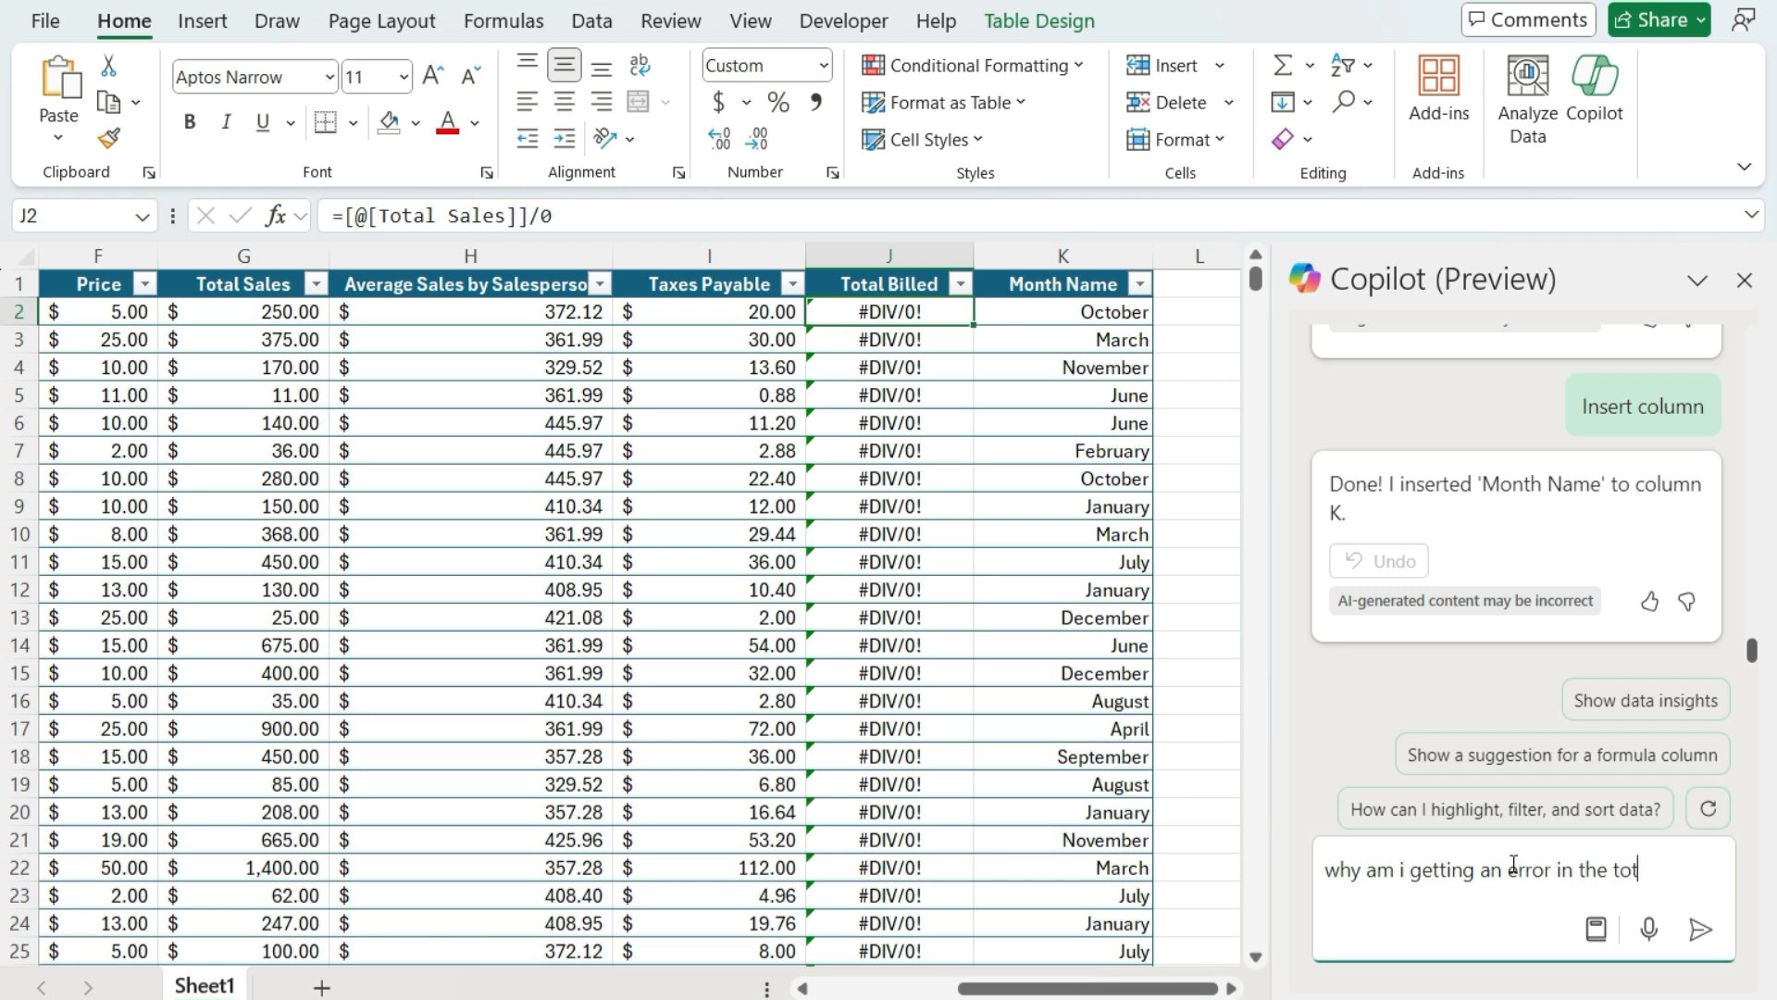
pyautogui.write('al billed filed')
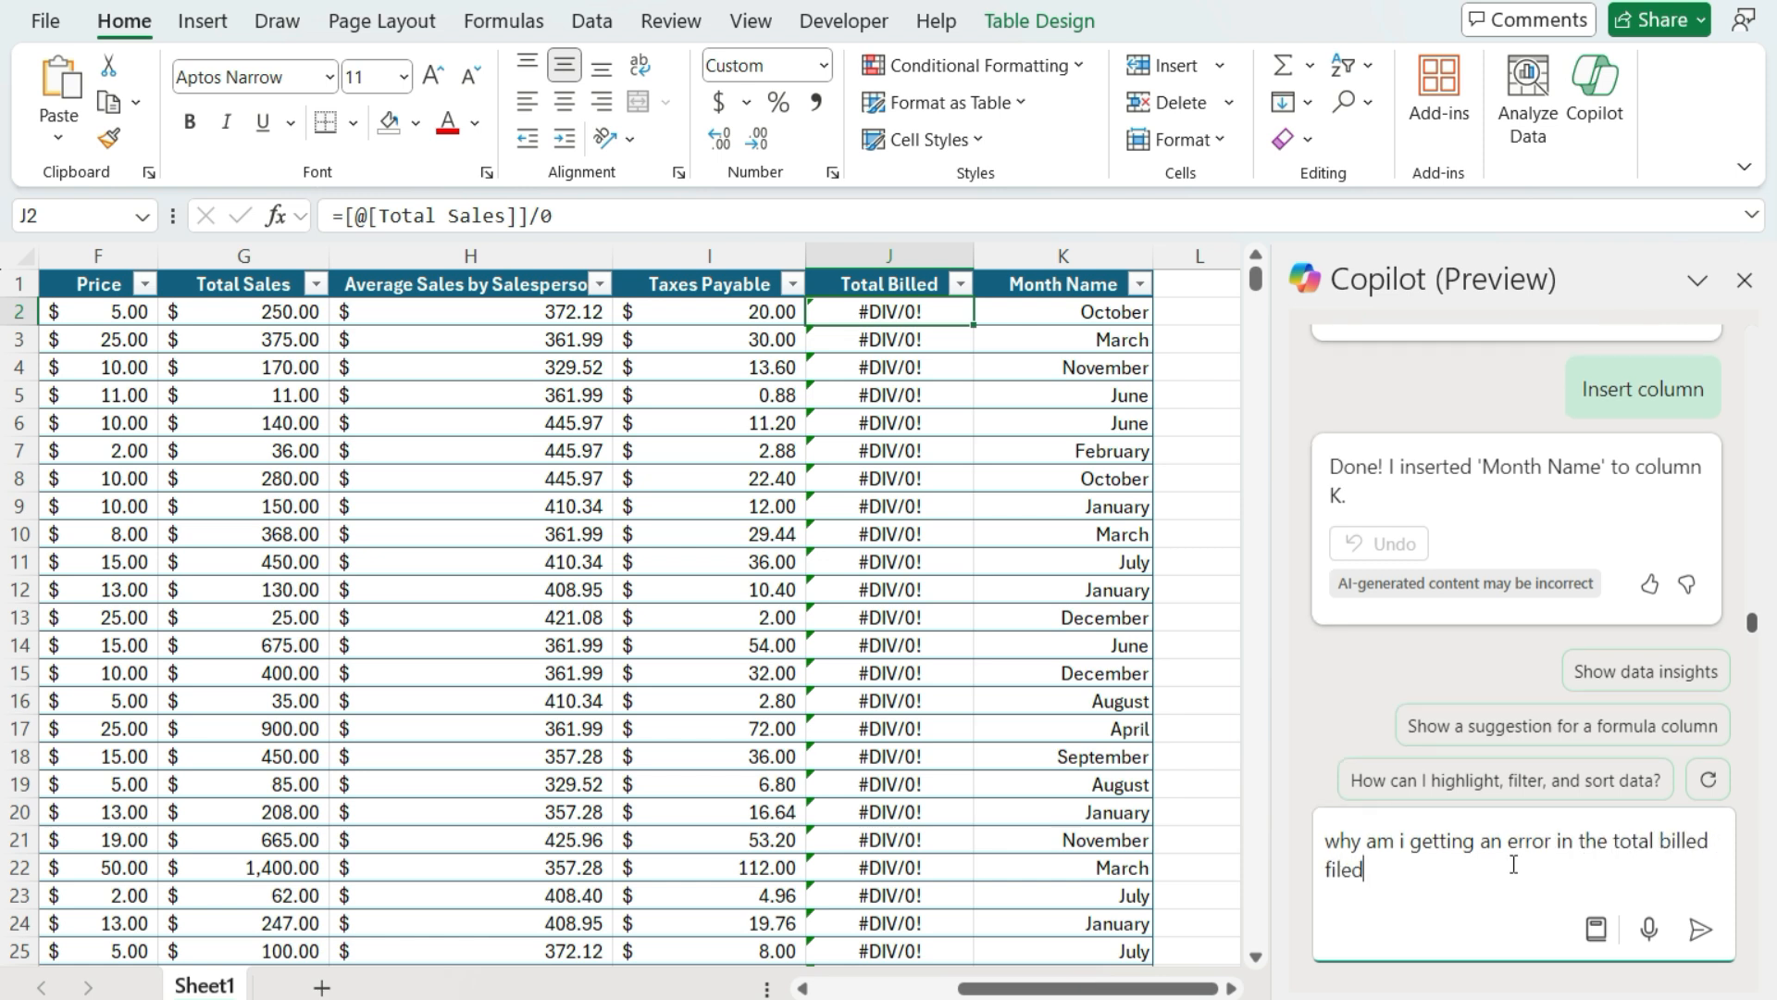
pyautogui.press('BackSpace')
pyautogui.press('BackSpace')
pyautogui.press('BackSpace')
pyautogui.press('BackSpace')
pyautogui.write('ield:')
pyautogui.hotkey('ctrl', 'v')
pyautogui.press('Return')
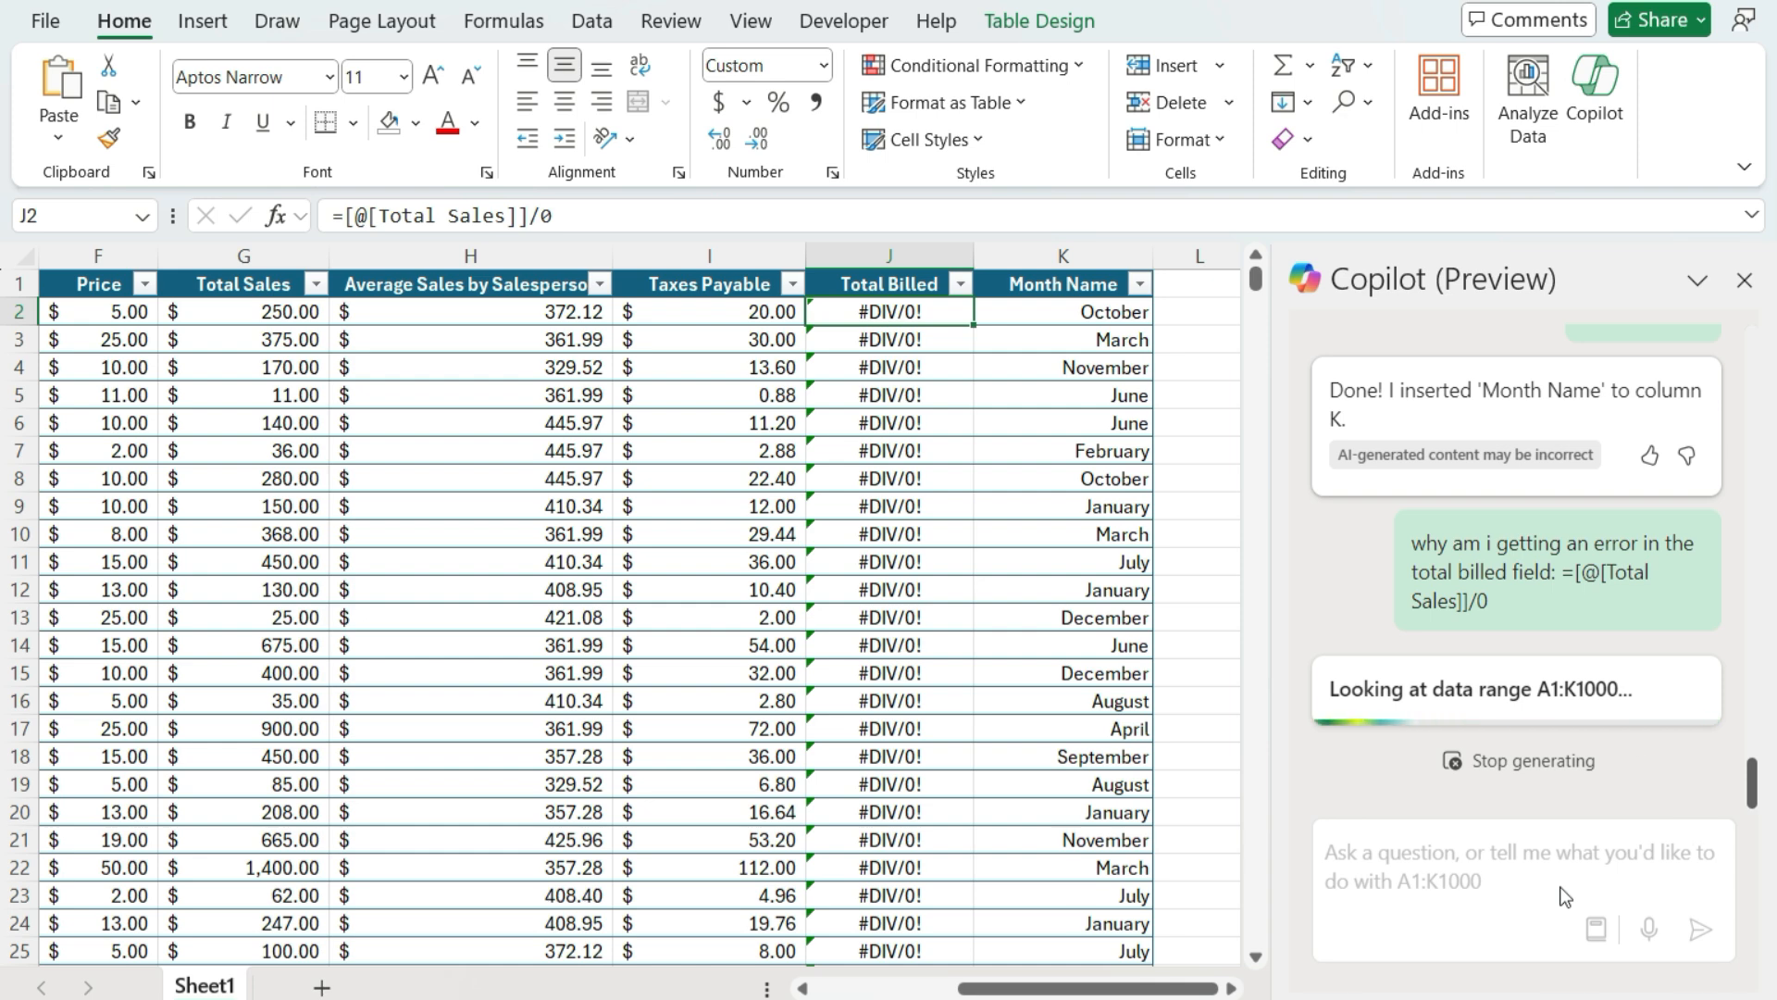
pyautogui.scroll(5, 1517, 505)
pyautogui.scroll(4, 1517, 500)
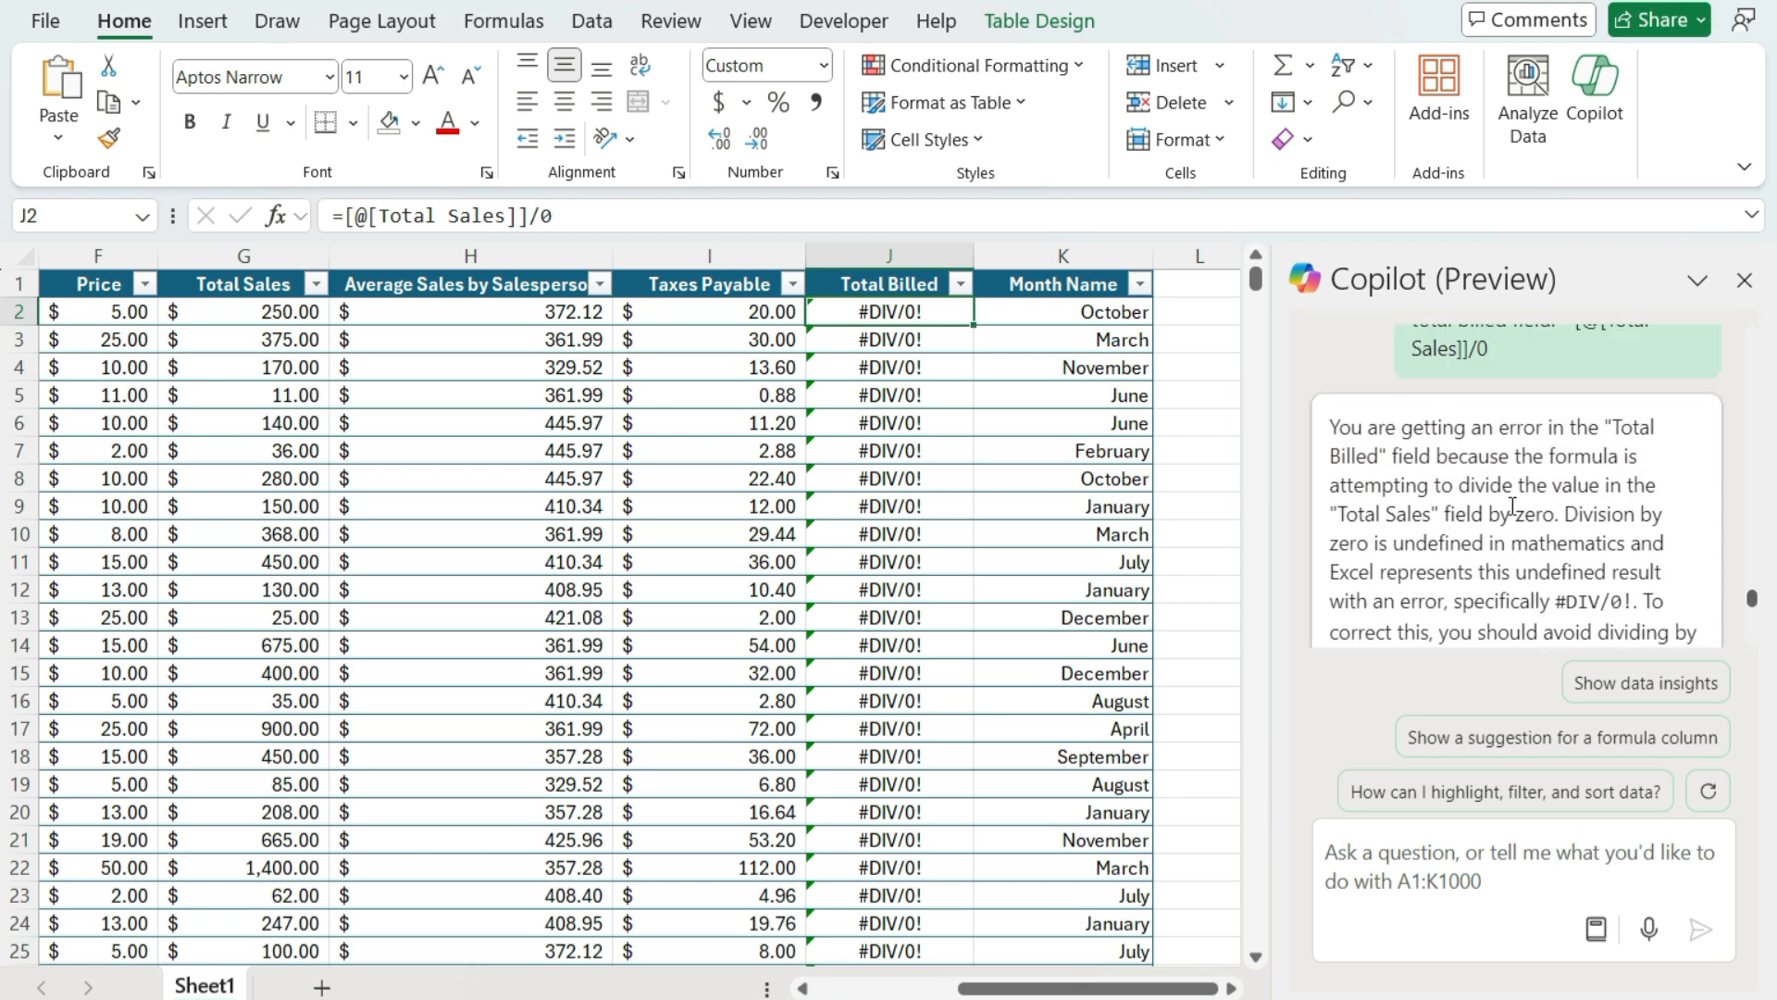
# Review Copilot's suggested fix for the division error and undo the divide-by-zero change throughout the Total Billed column.
pyautogui.scroll(-2, 1517, 501)
pyautogui.scroll(-1, 1596, 519)
pyautogui.scroll(-3, 1596, 519)
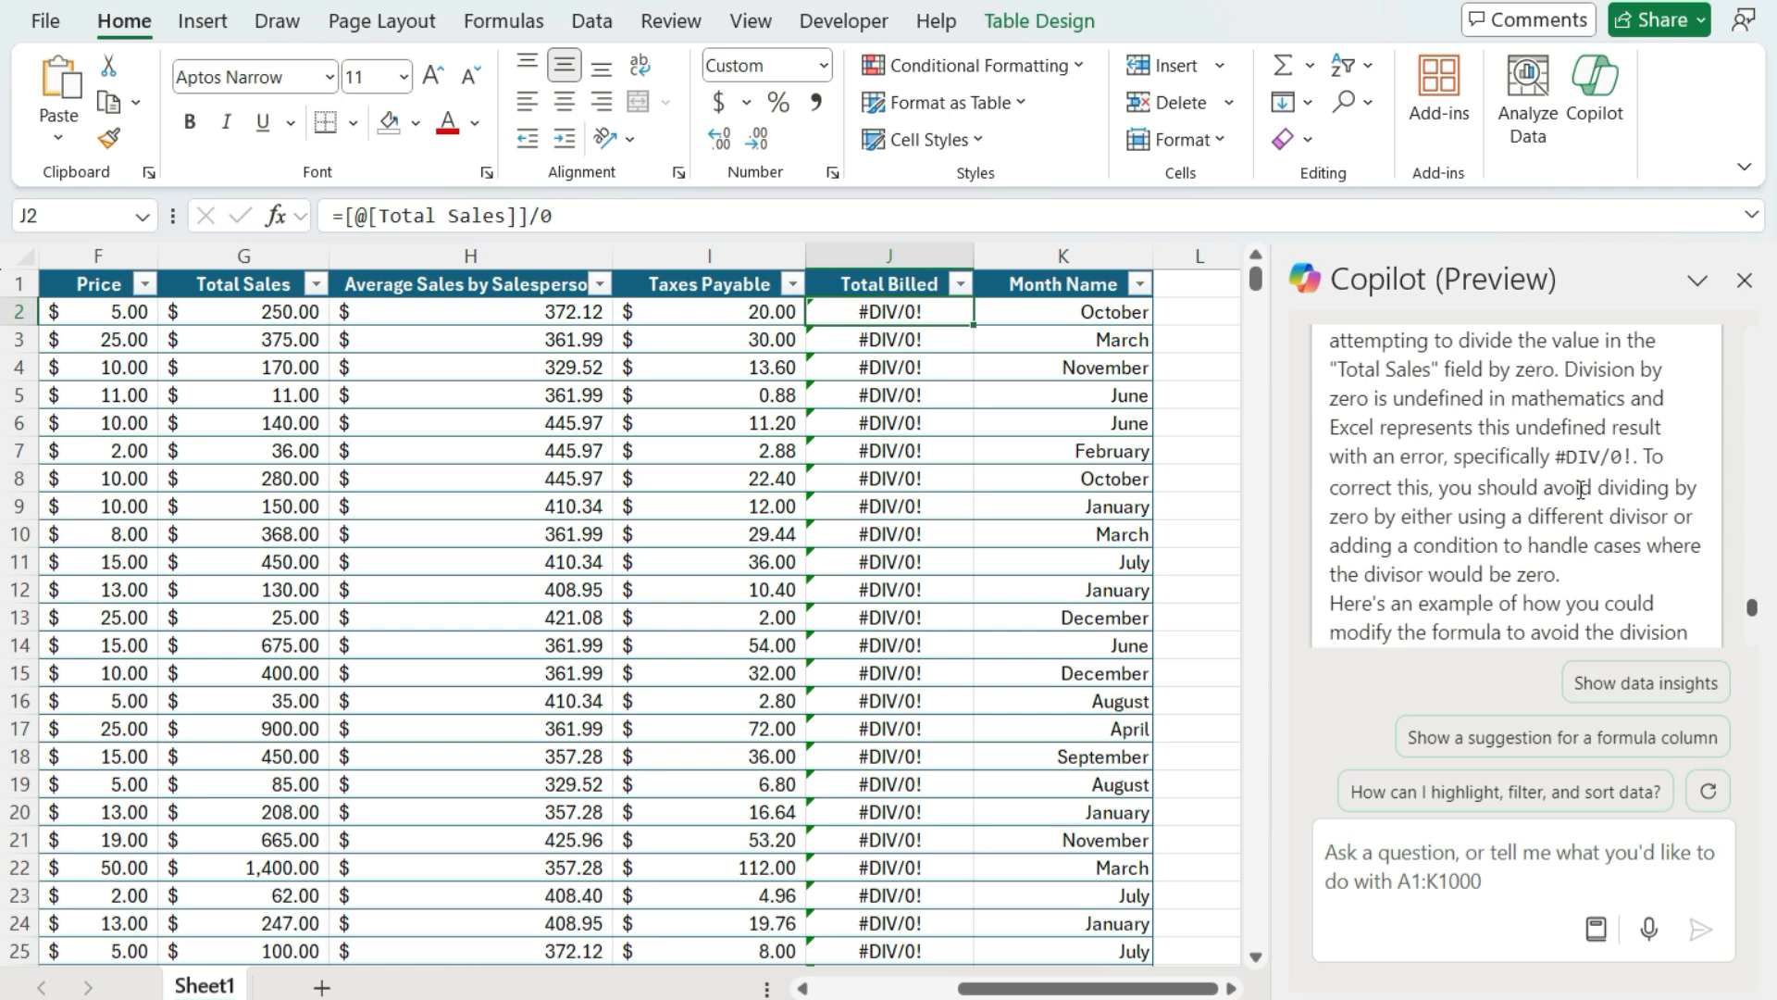
pyautogui.scroll(-3, 1592, 503)
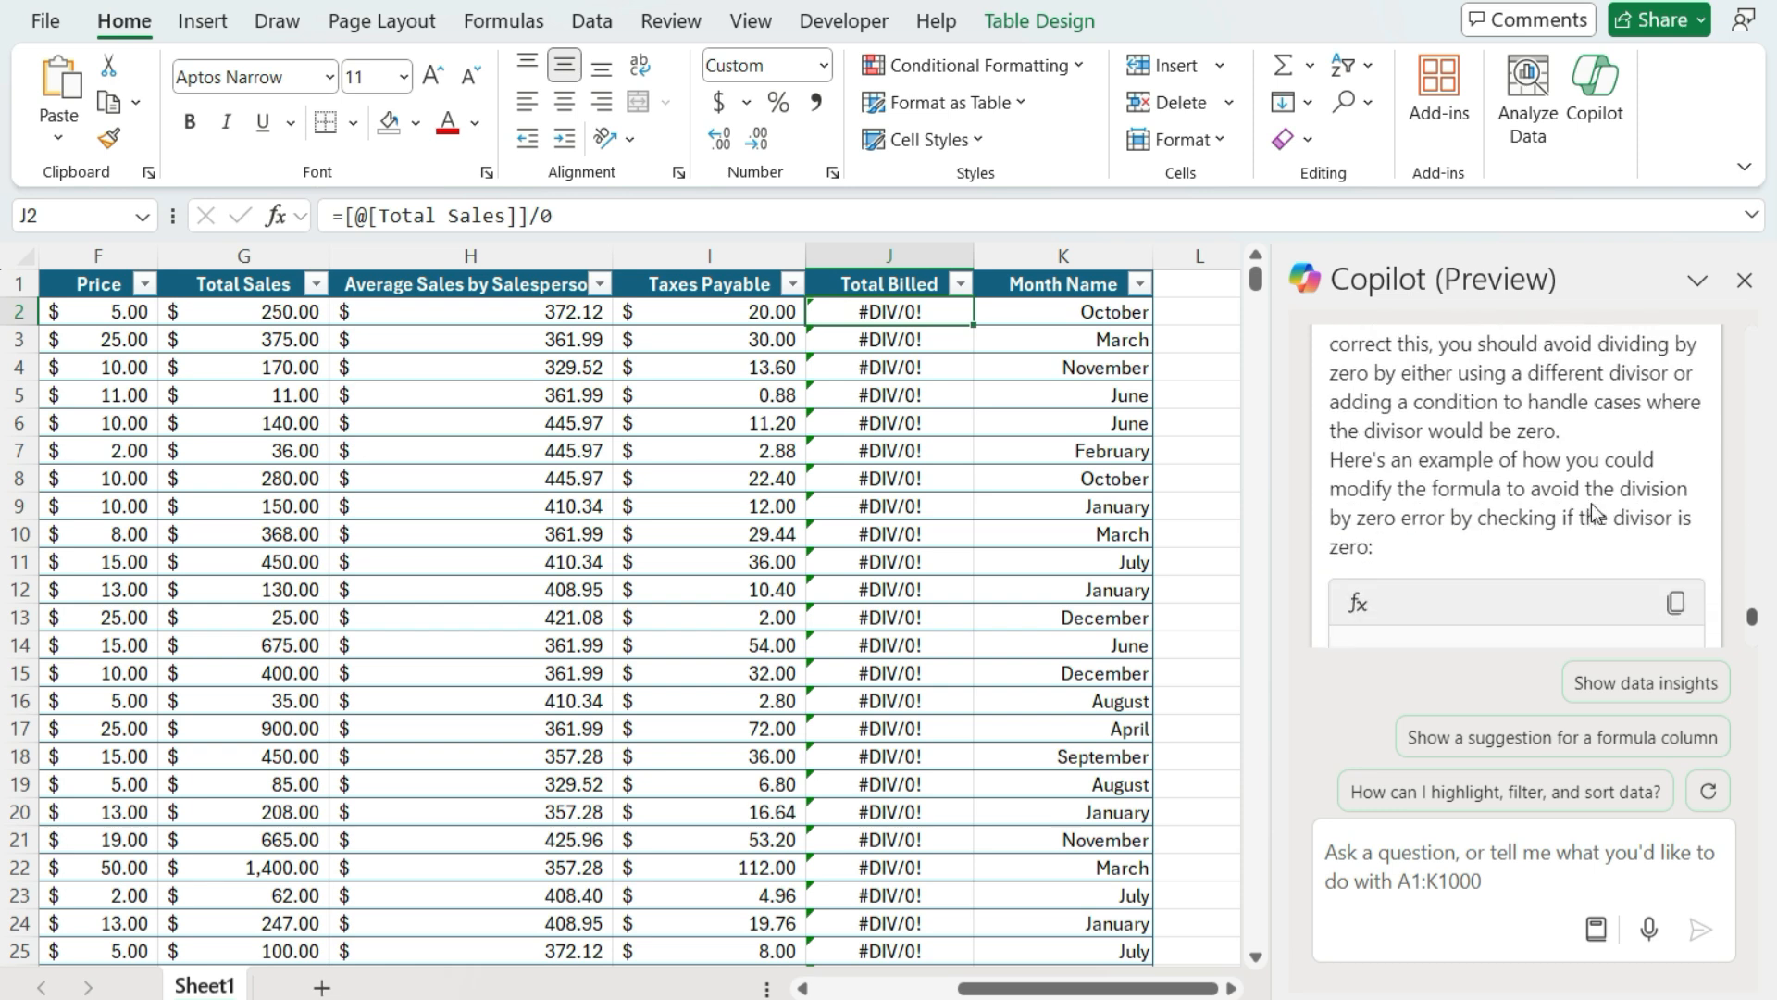
pyautogui.scroll(-3, 1448, 491)
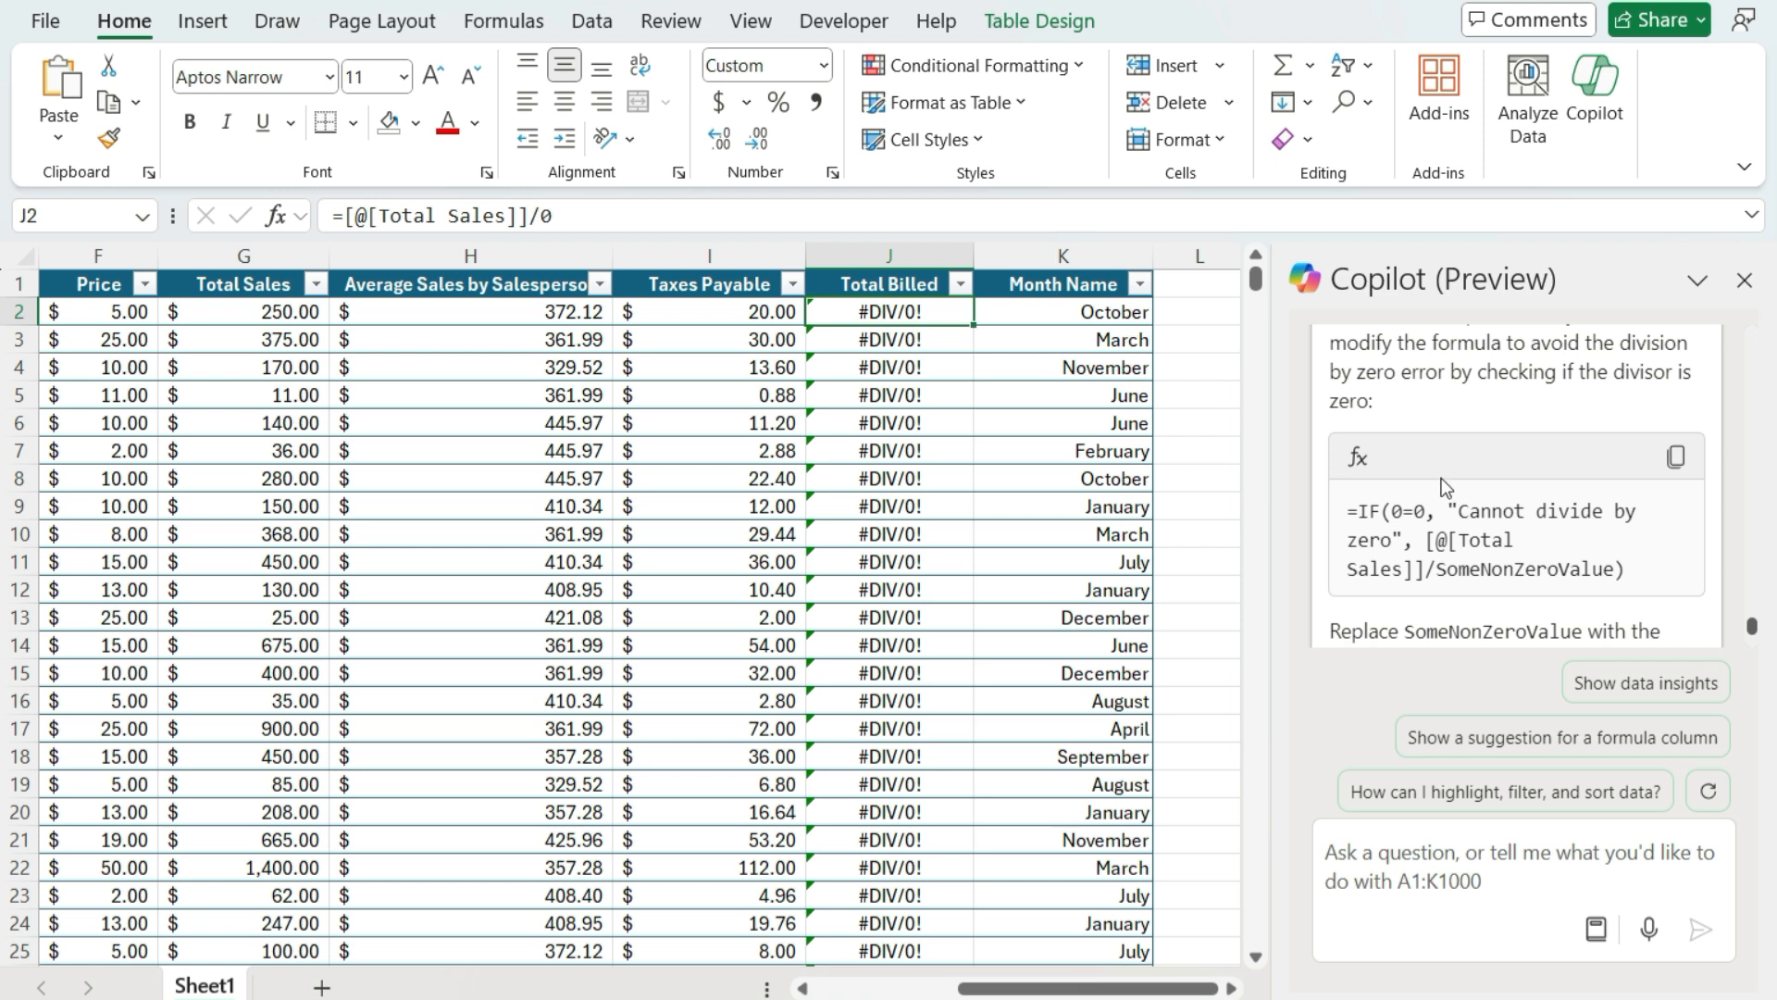
pyautogui.scroll(-3, 1441, 477)
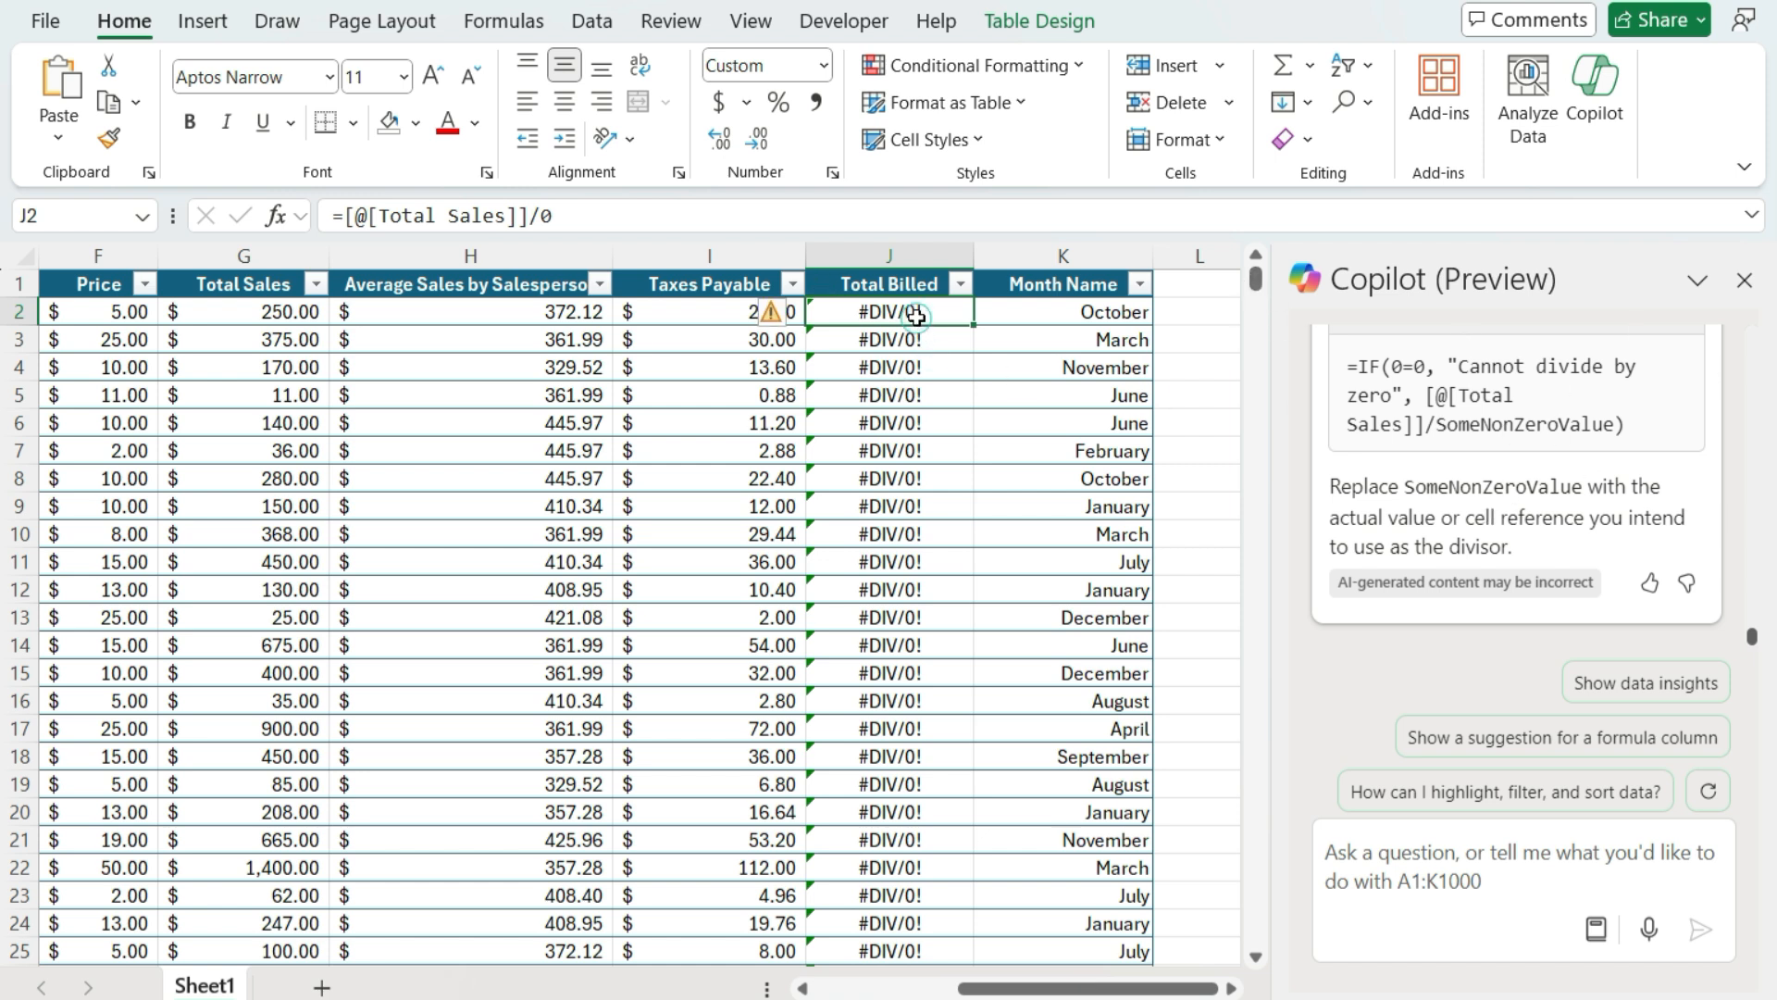
pyautogui.hotkey('ctrl', 'z')
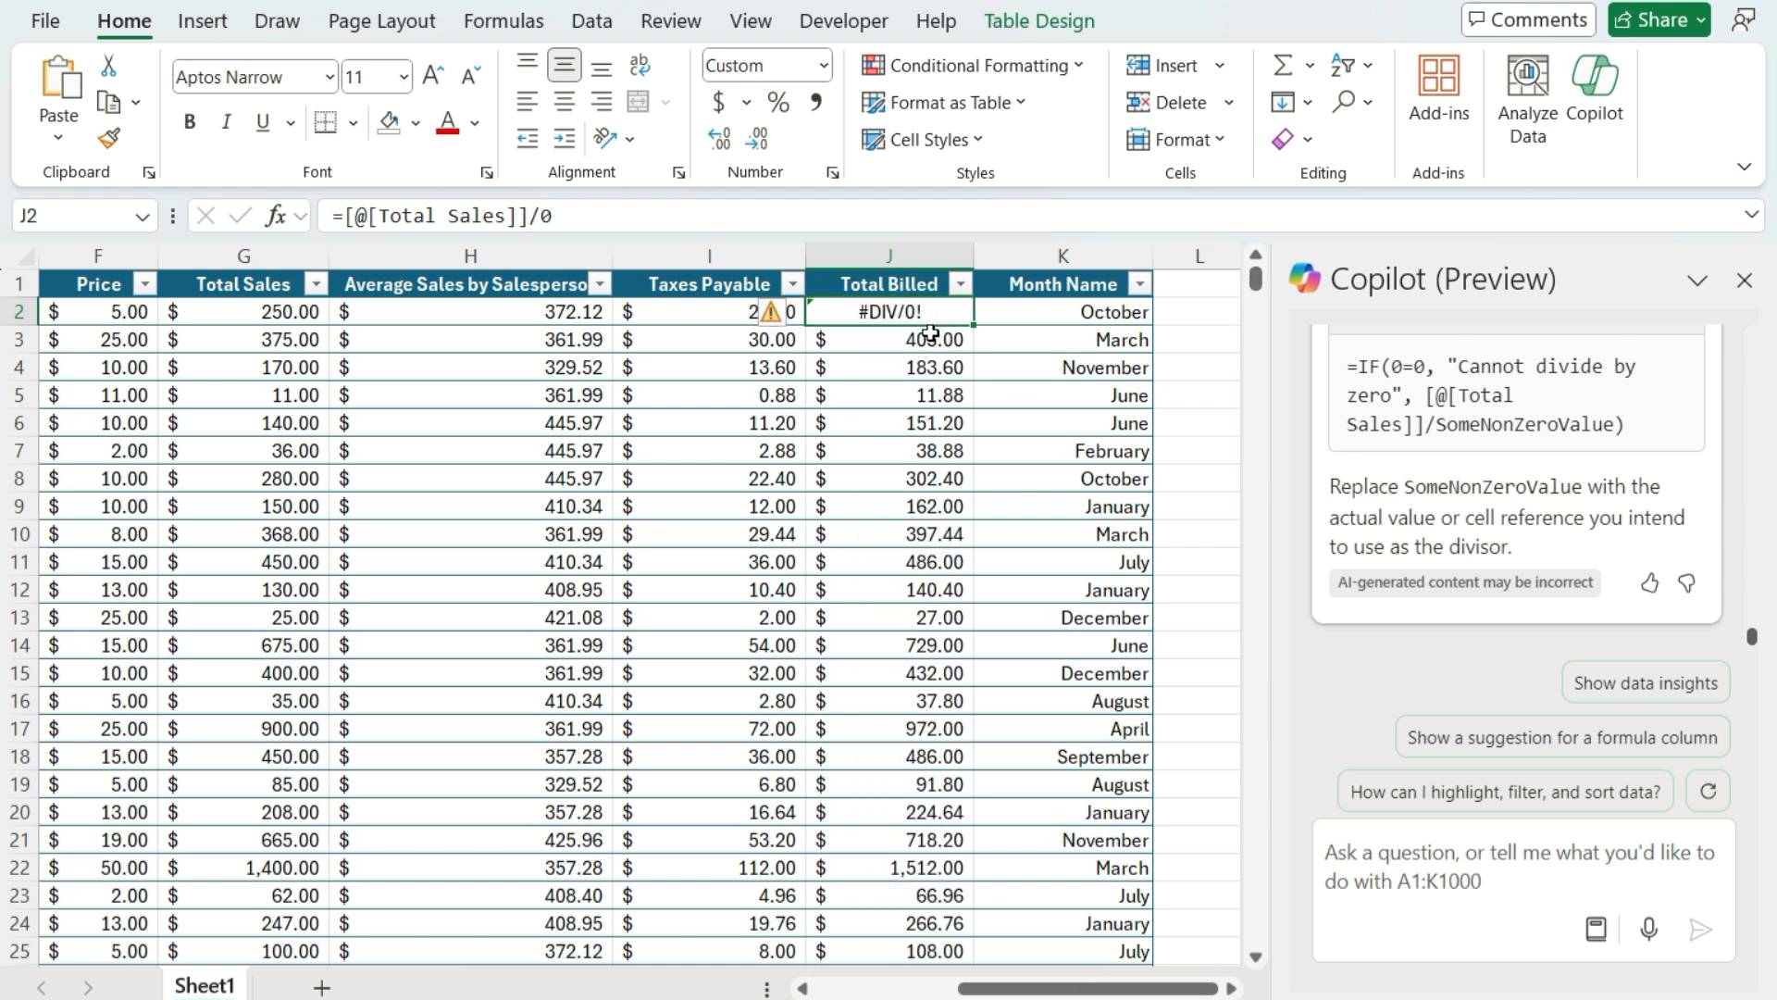
pyautogui.hotkey('ctrl', 'z')
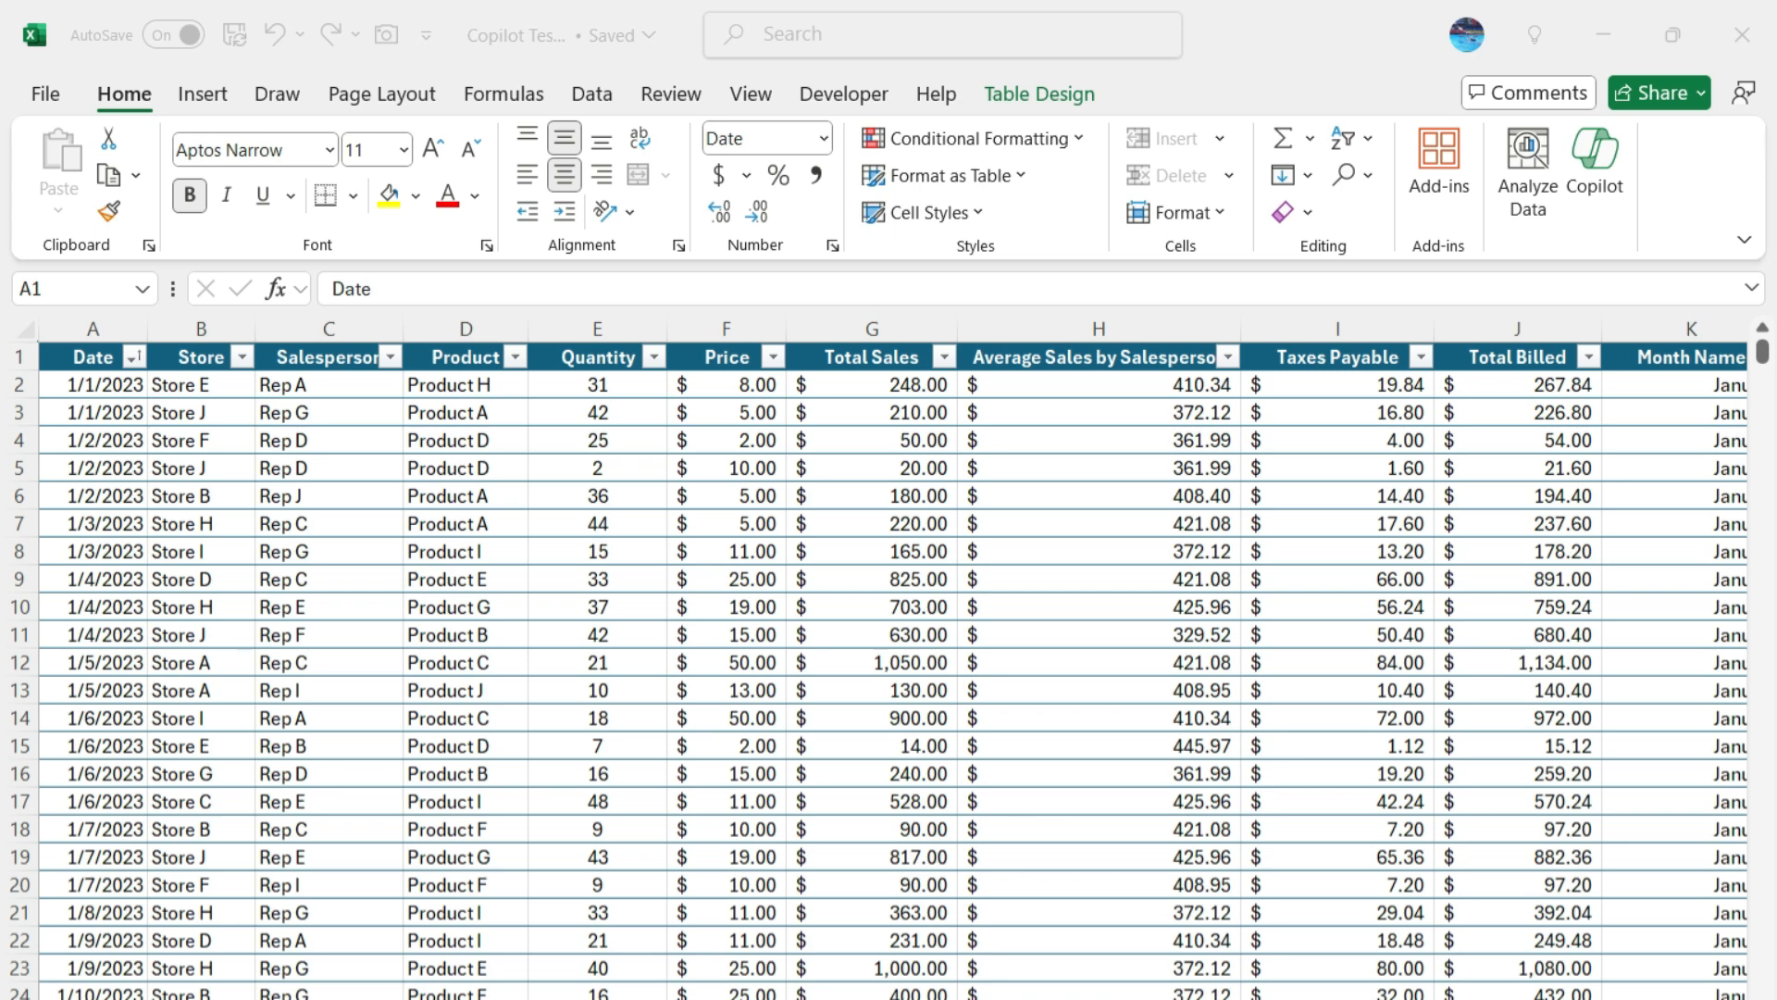
# Open Copilot and ask "what are some common shortcuts".
pyautogui.click(1604, 188)
pyautogui.click(1604, 188)
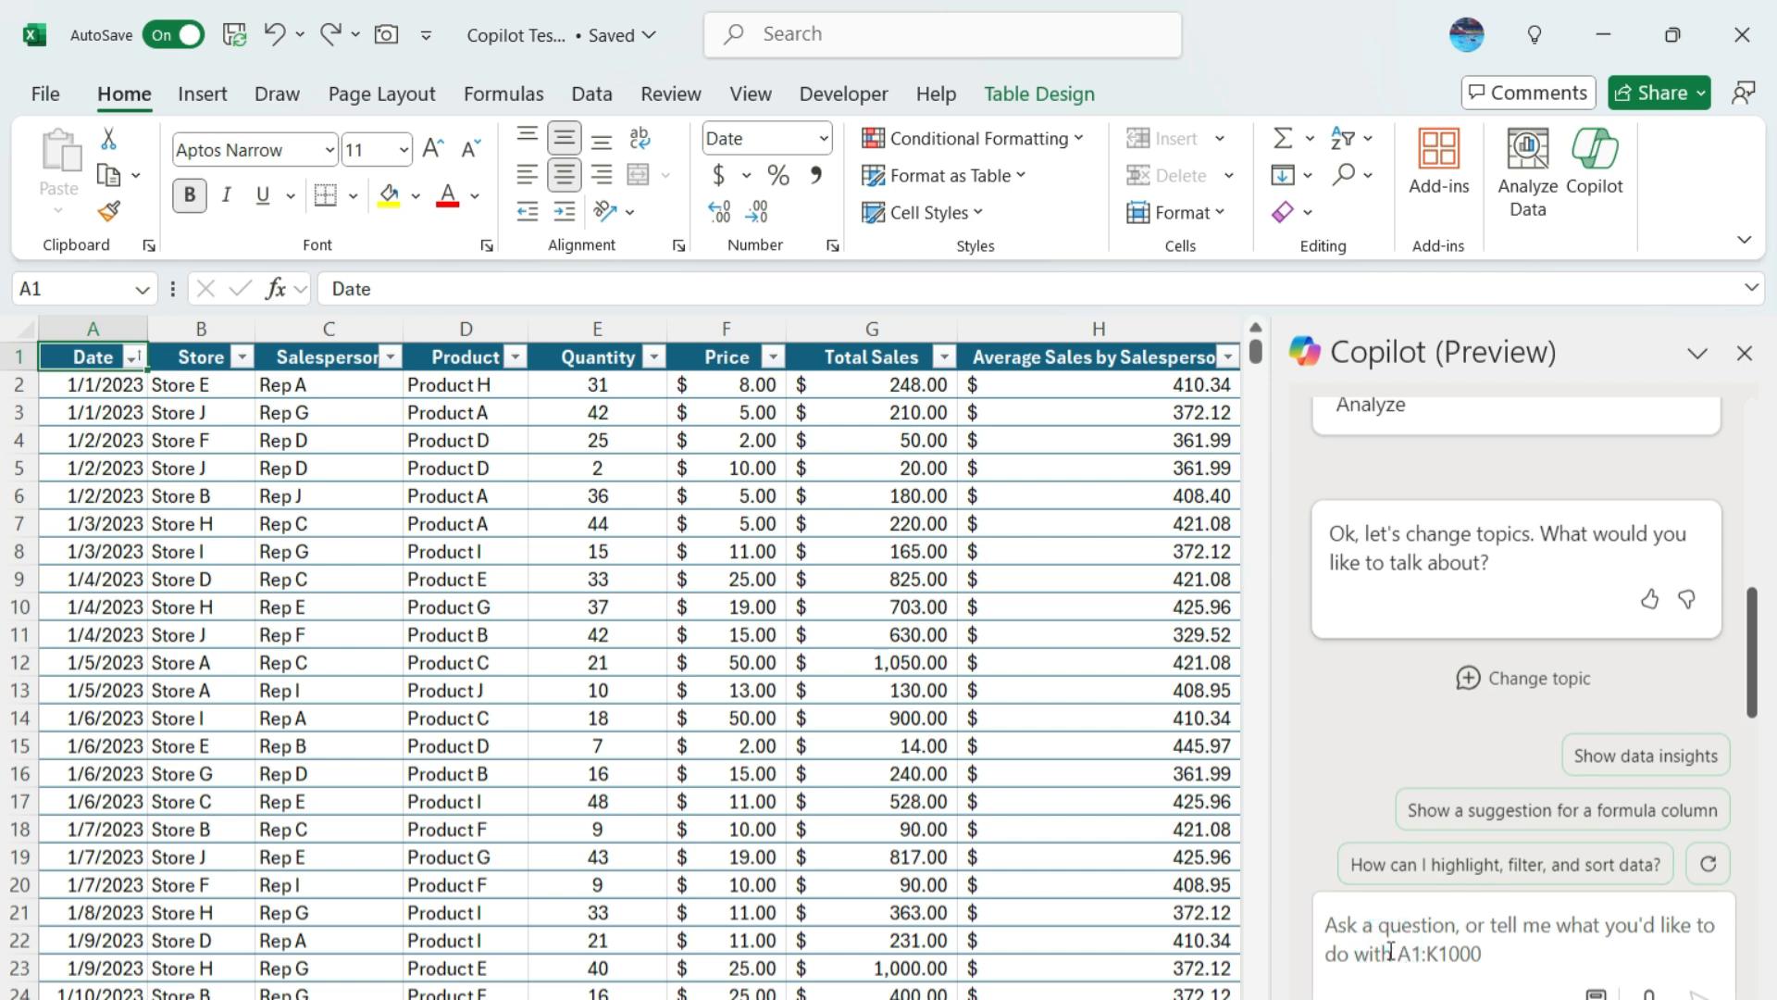
pyautogui.write('what are some co')
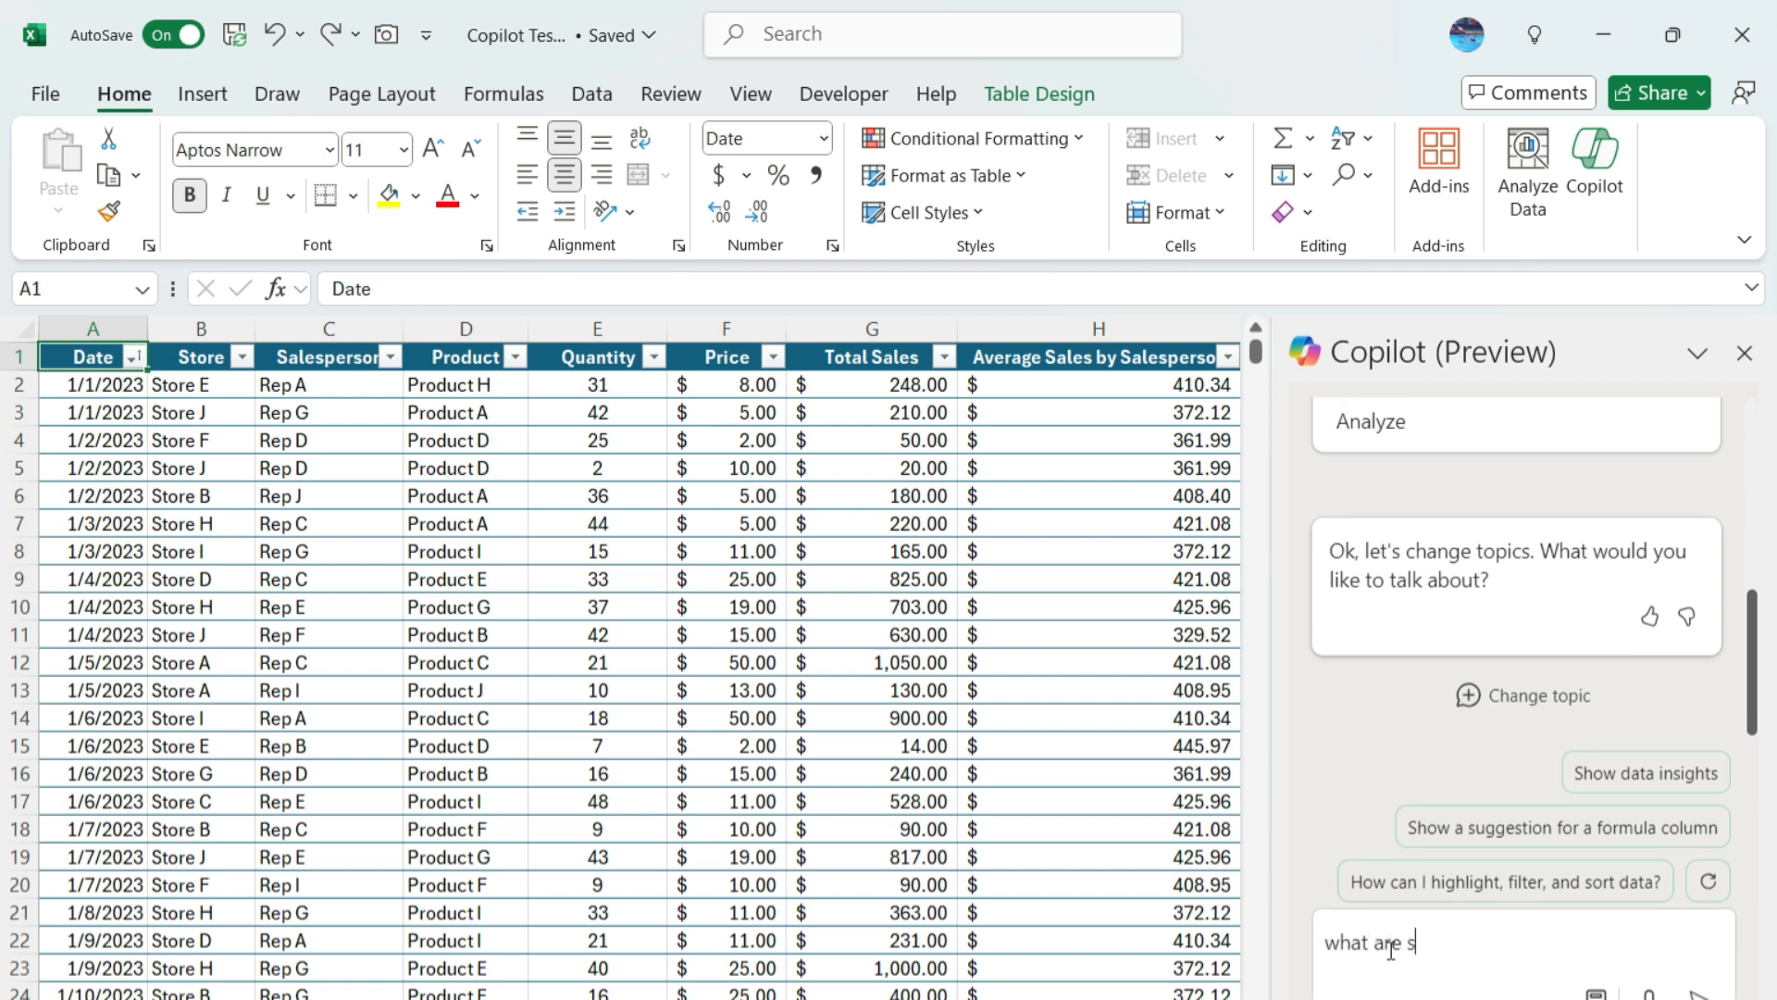
pyautogui.write('n shortcuts')
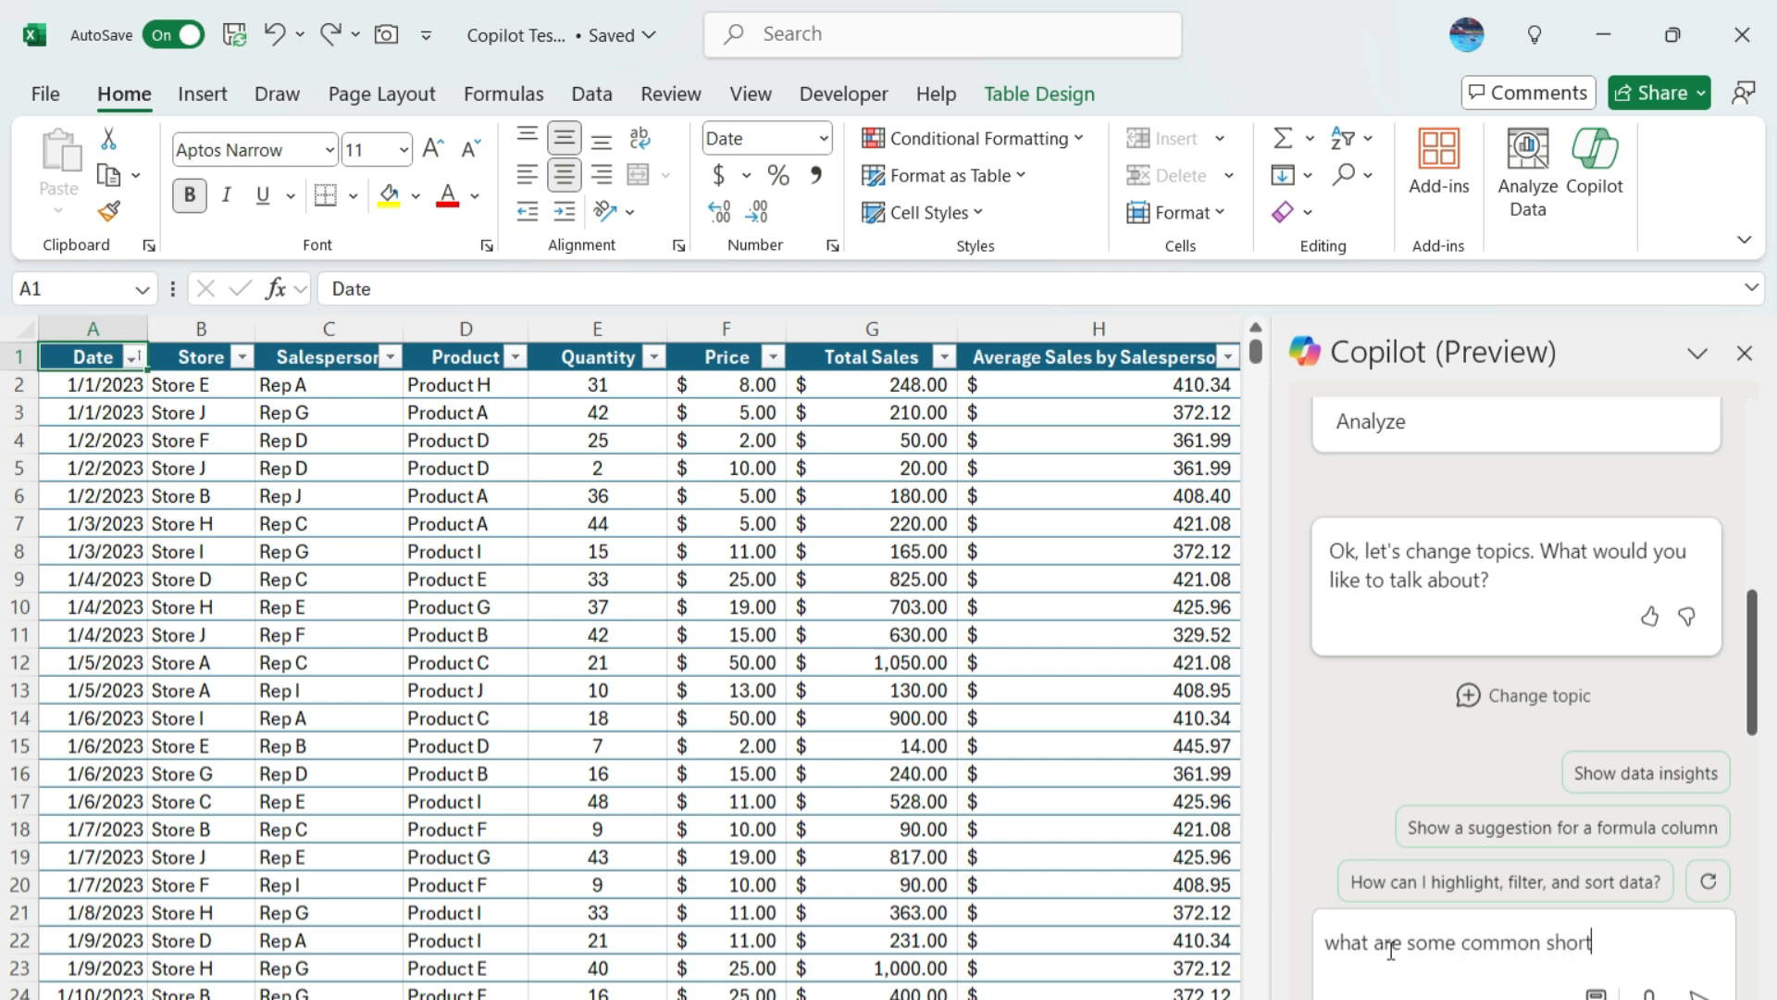
pyautogui.press('Return')
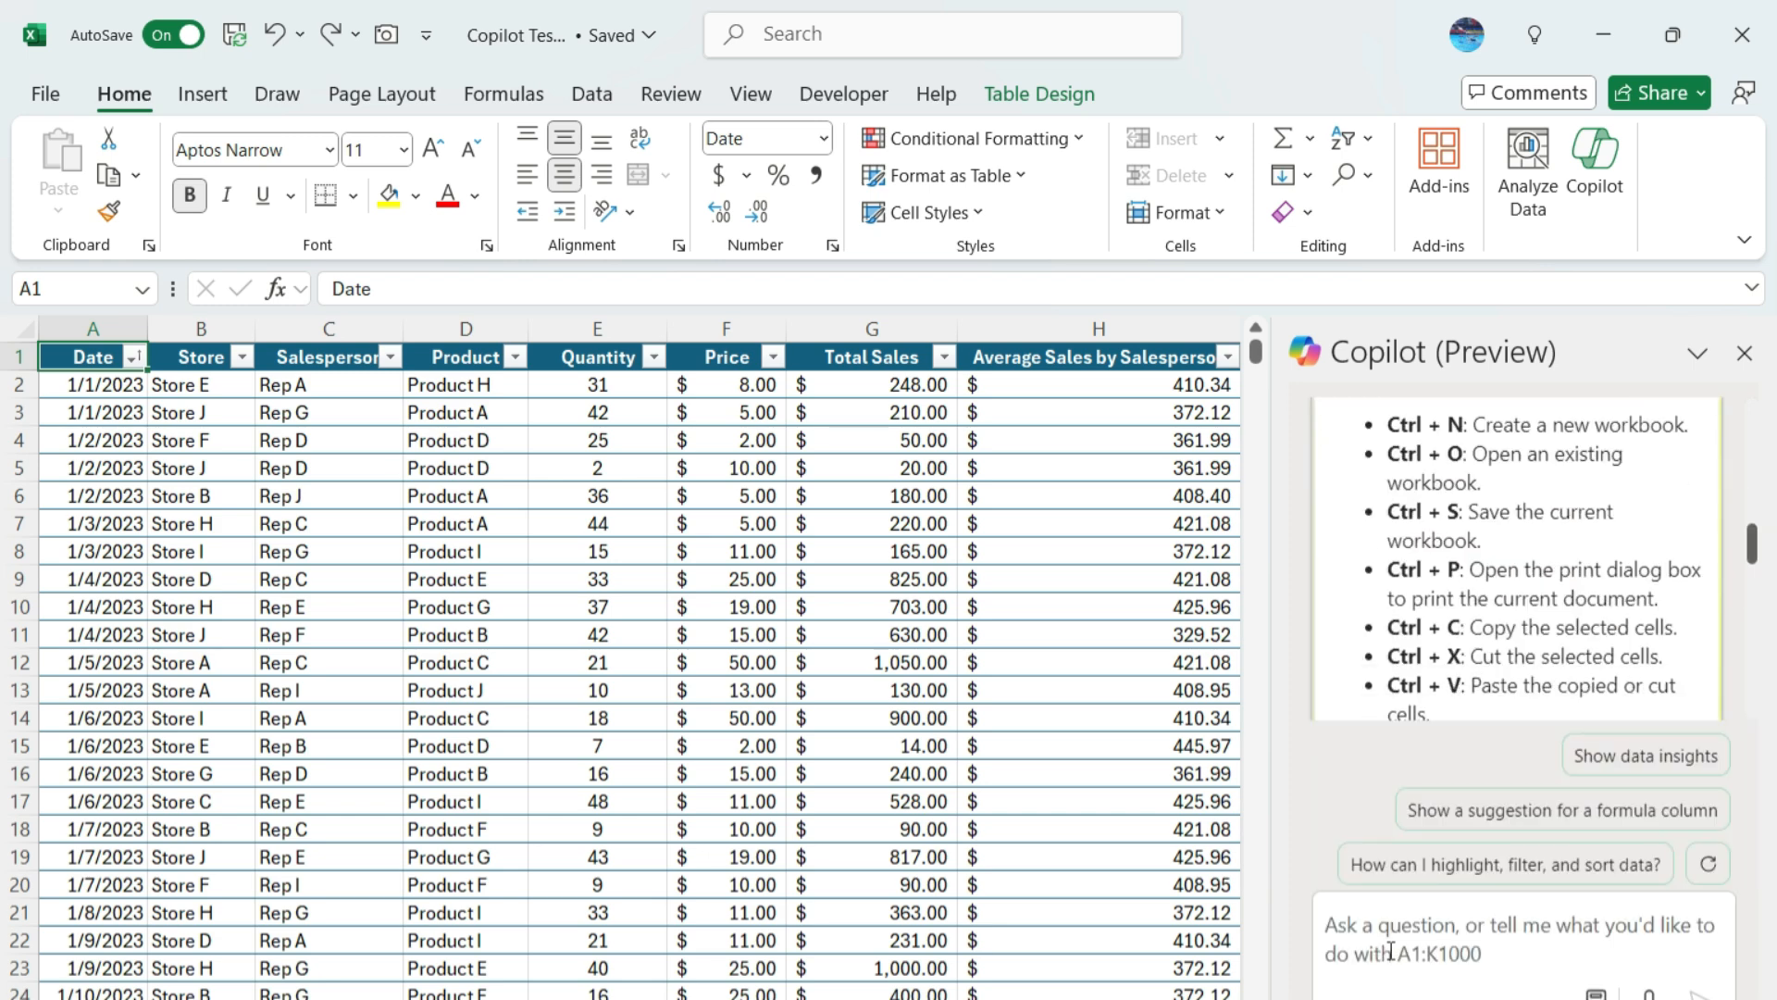
# Read through Copilot's list of common Excel keyboard shortcuts from beginning to end.
pyautogui.scroll(5, 1564, 602)
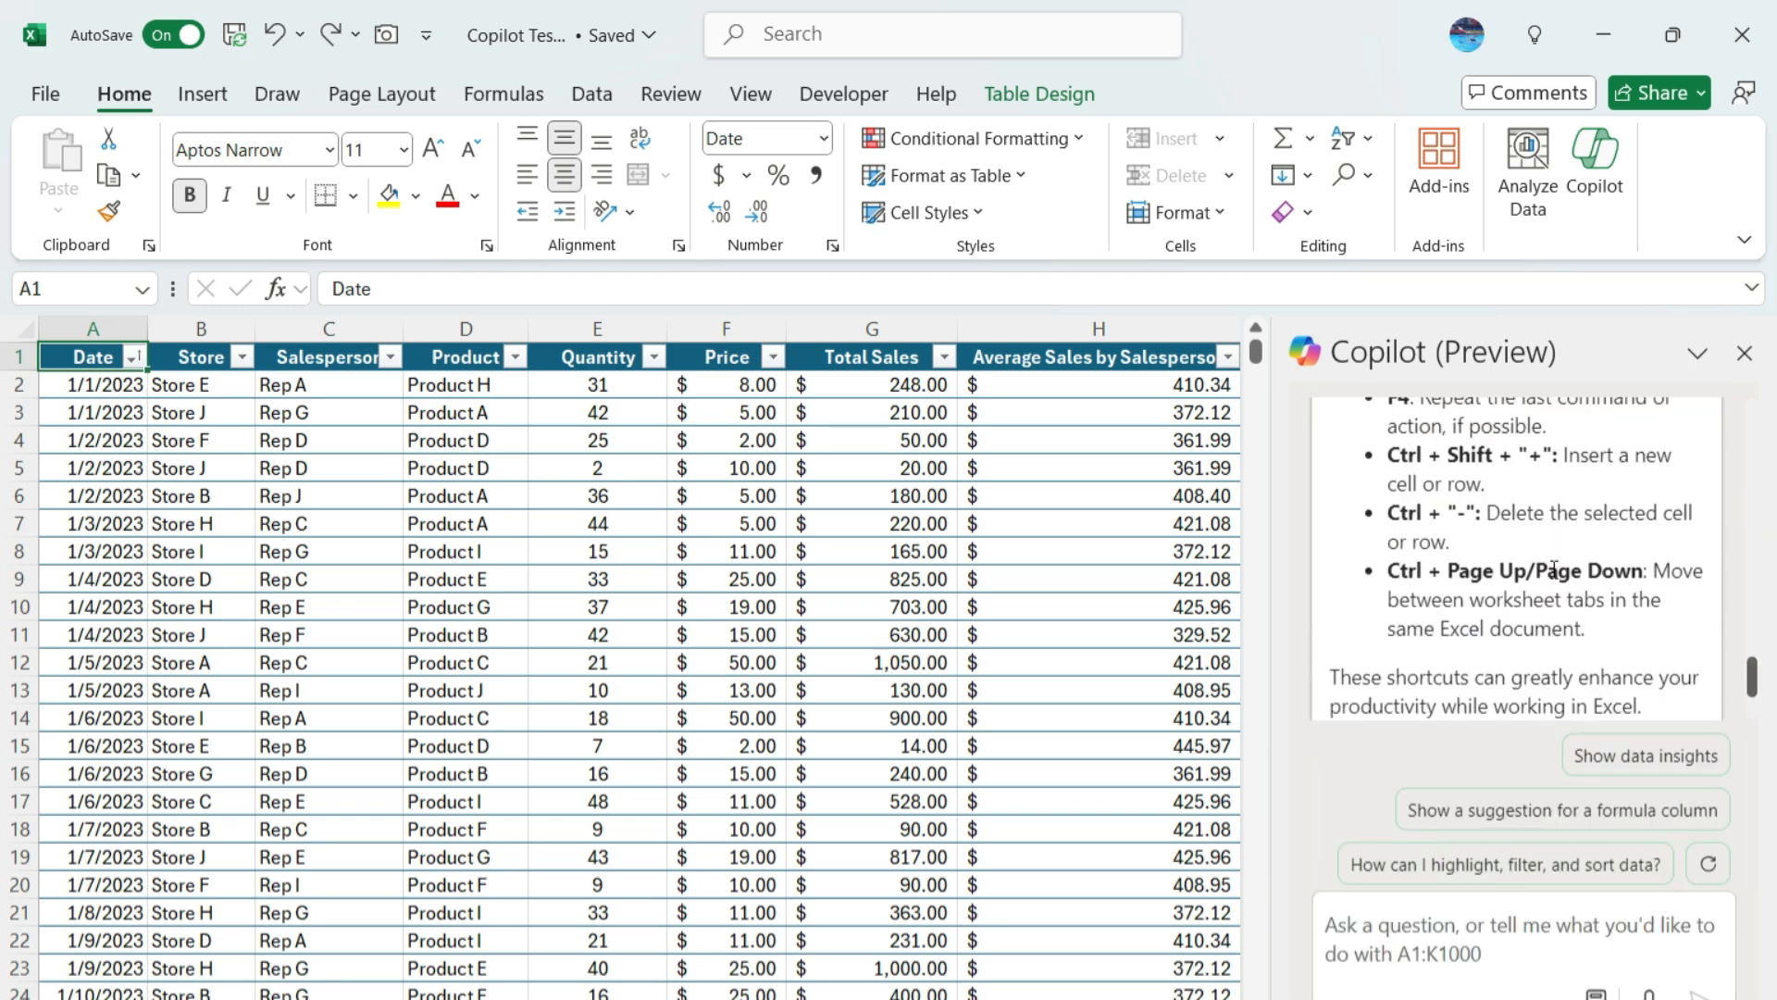
pyautogui.scroll(6, 1523, 538)
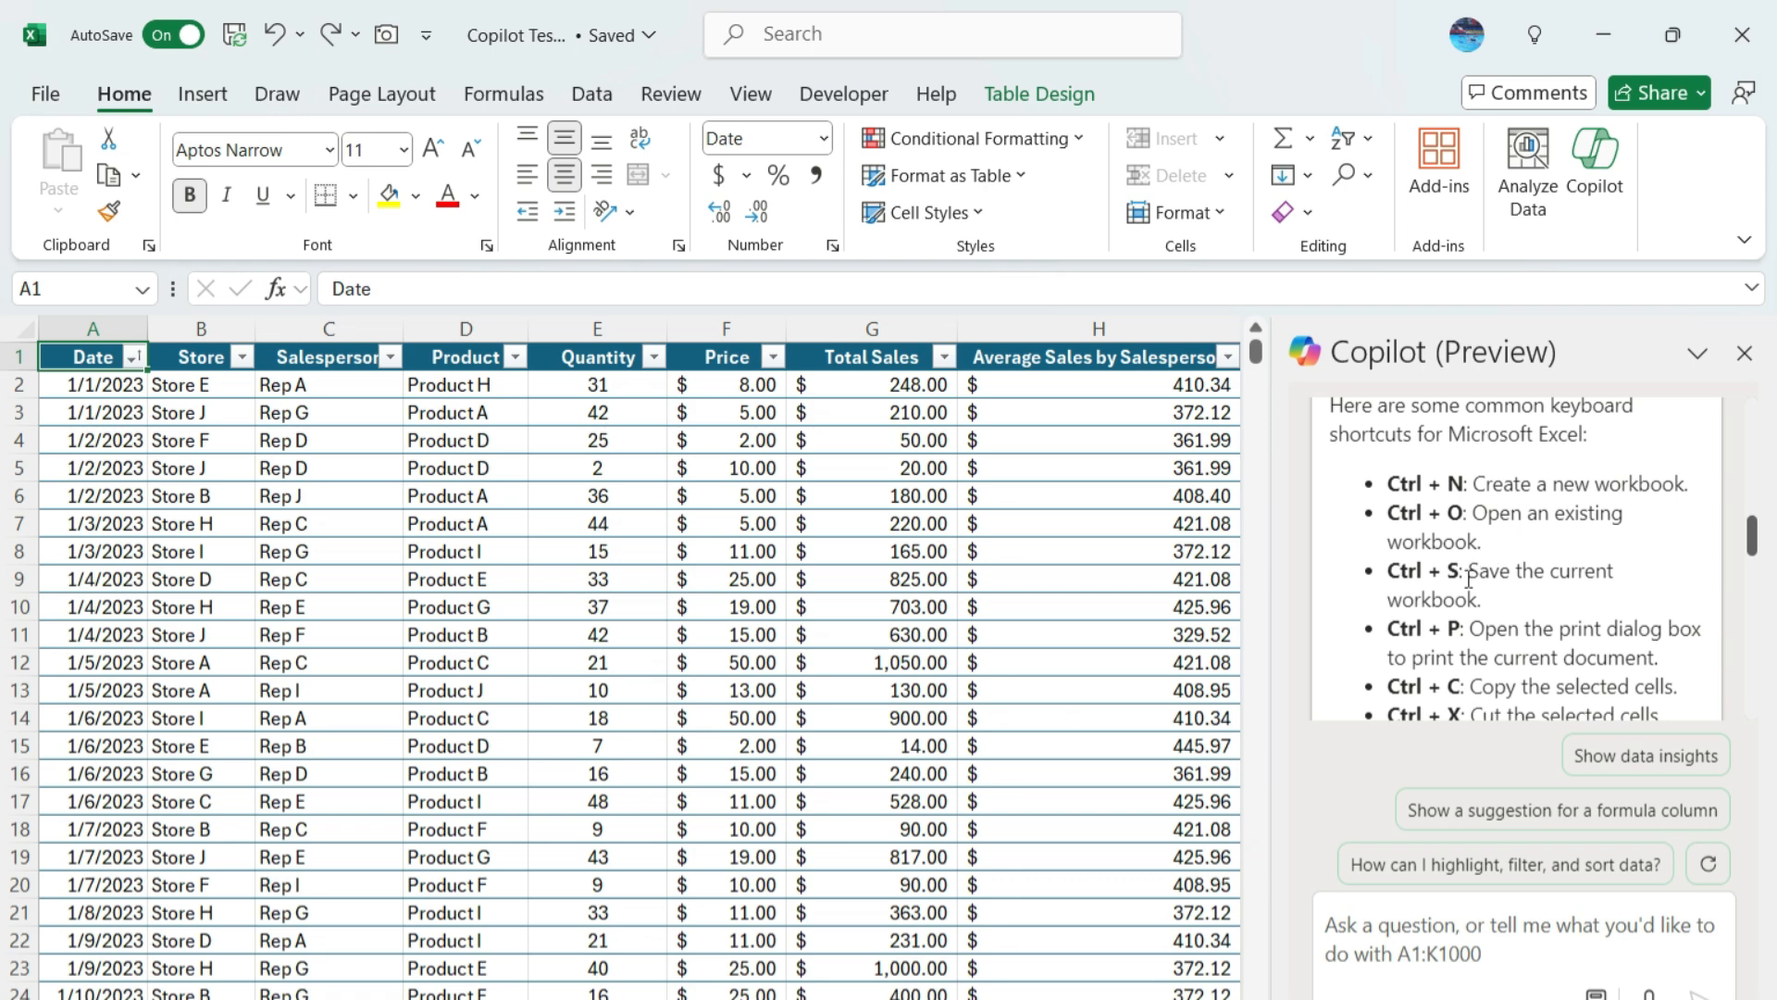
pyautogui.scroll(-3, 1564, 537)
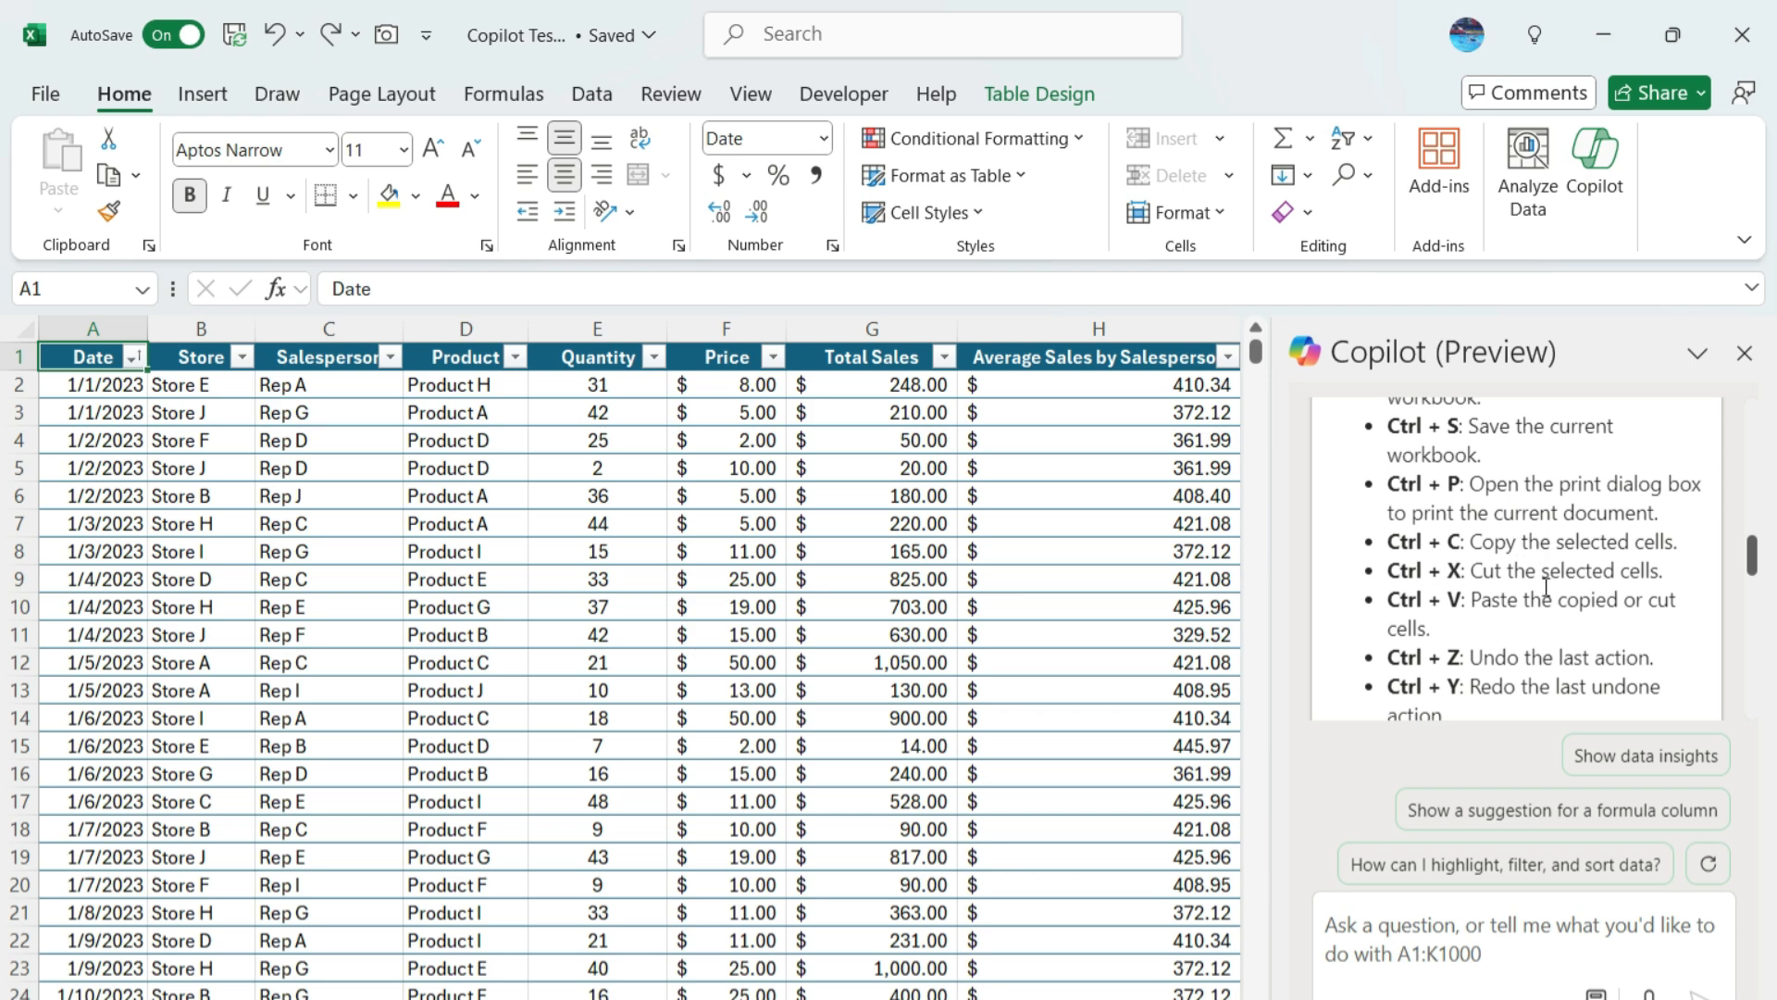
pyautogui.scroll(-2, 1541, 583)
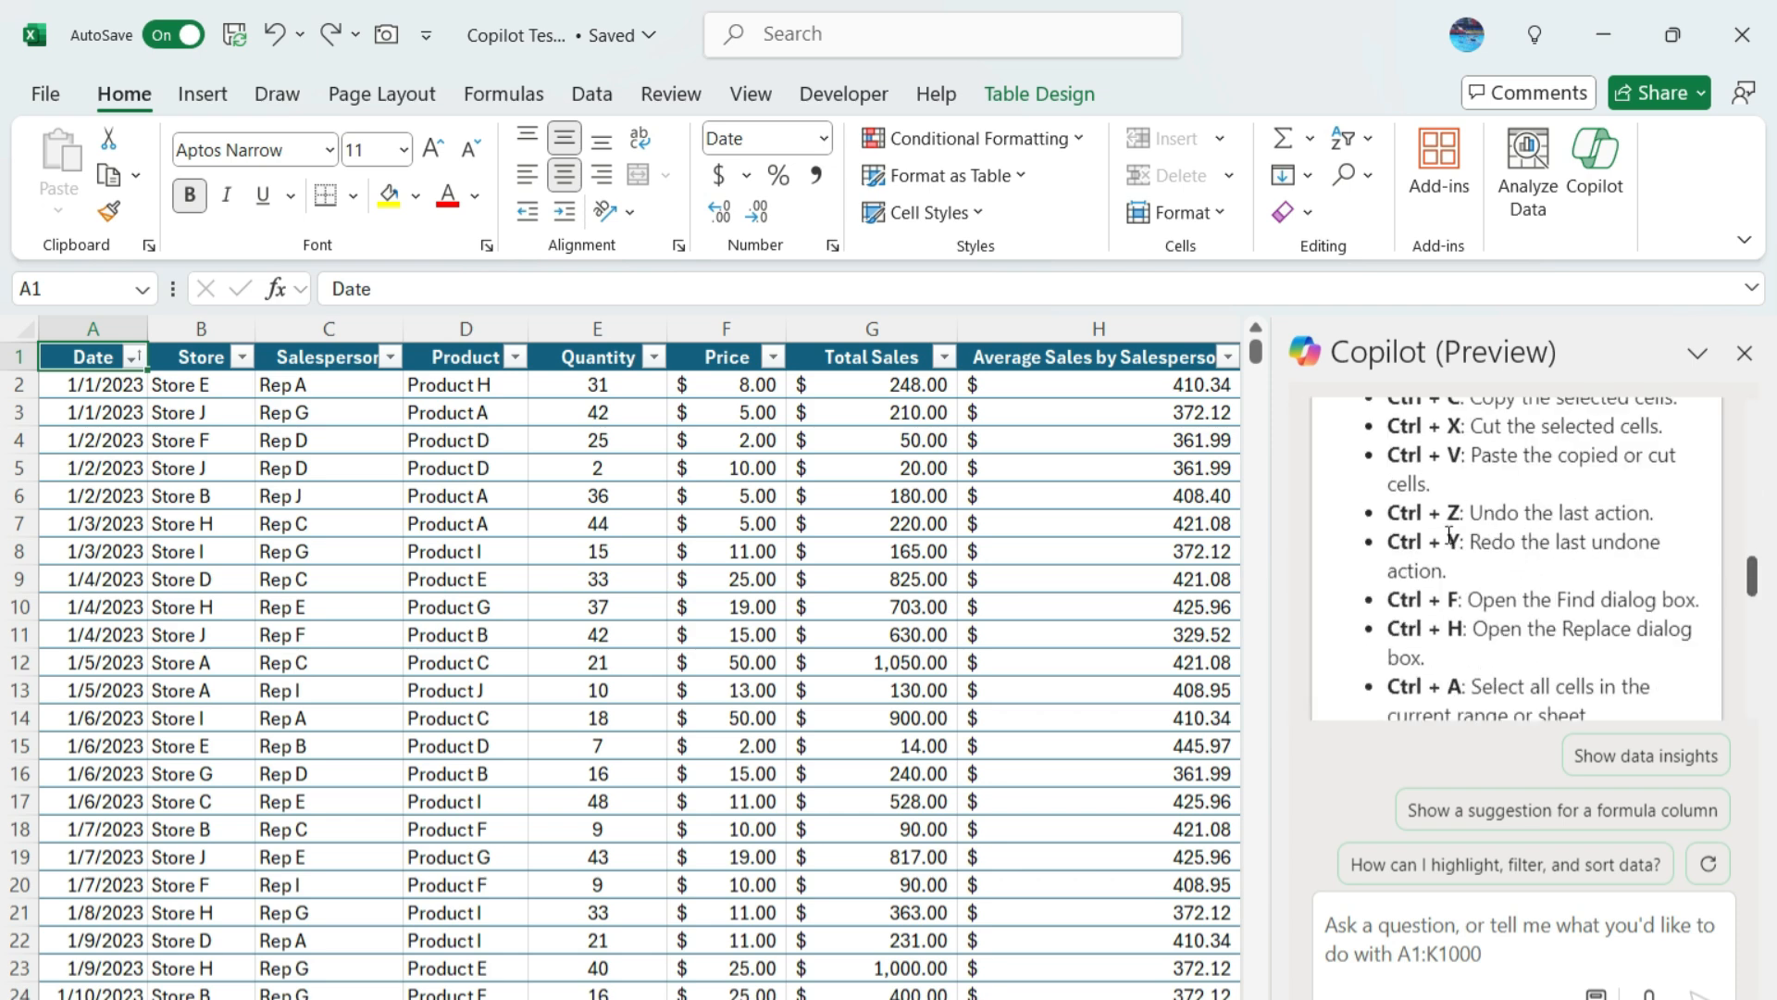
pyautogui.scroll(-4, 1522, 544)
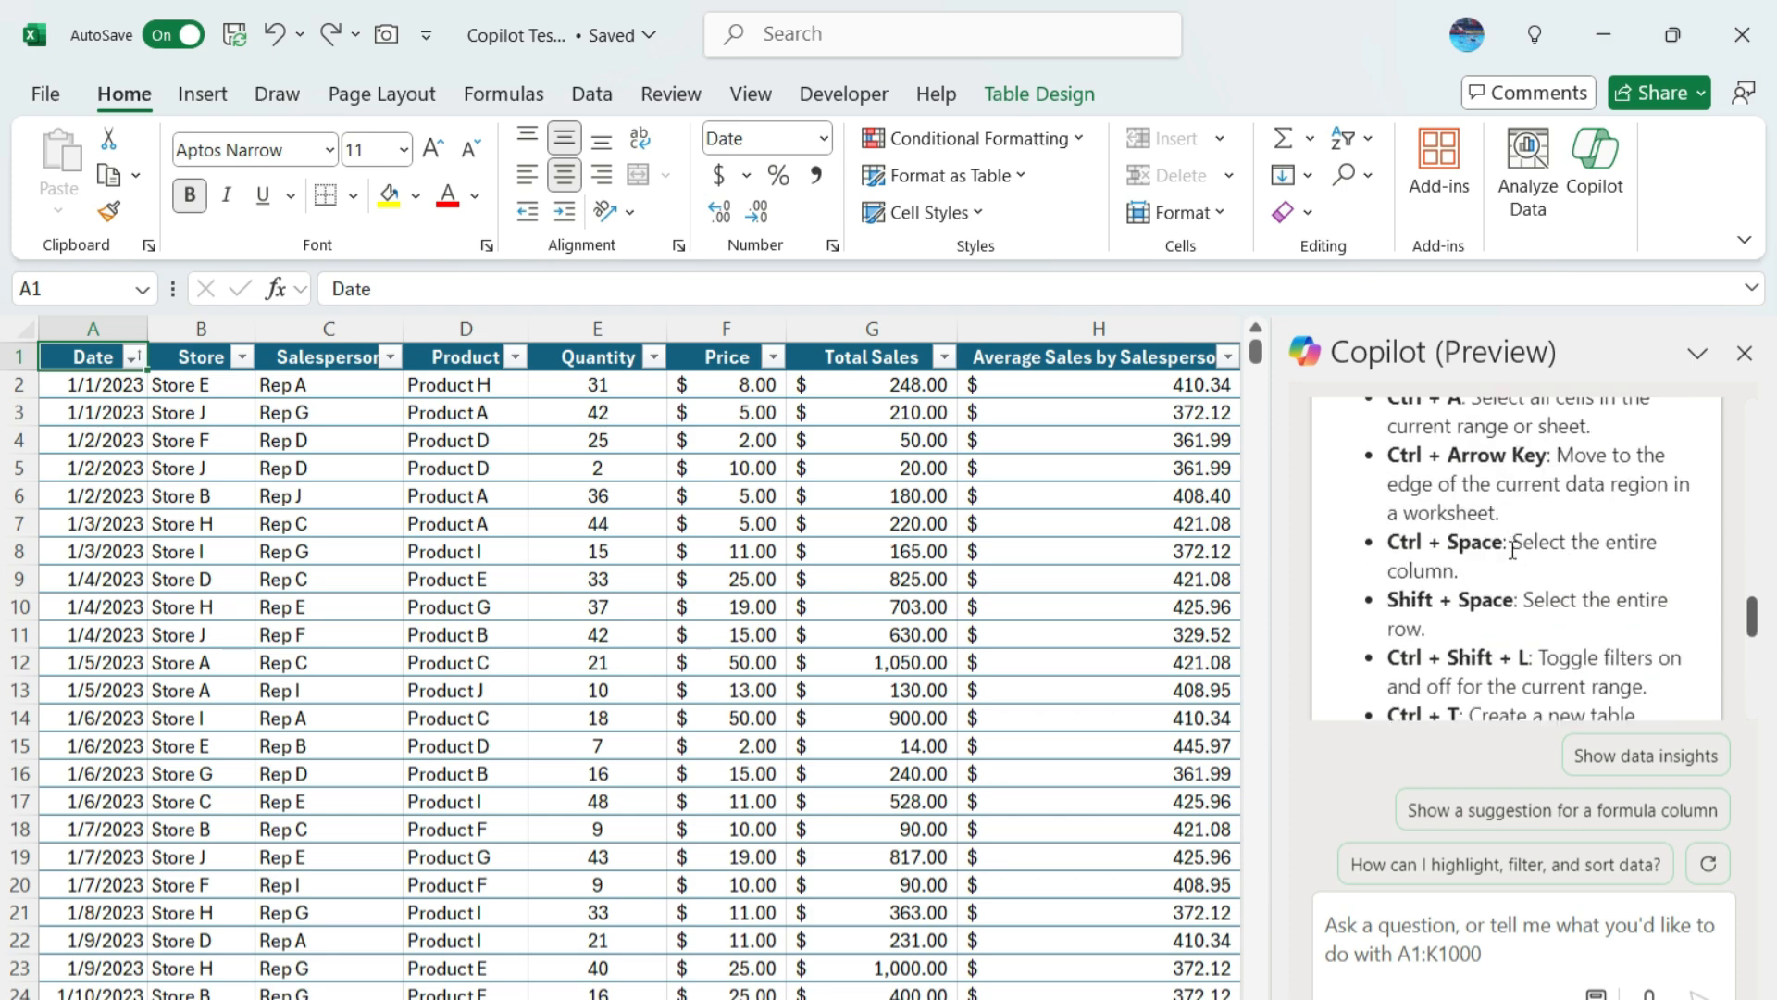
pyautogui.scroll(-8, 1513, 550)
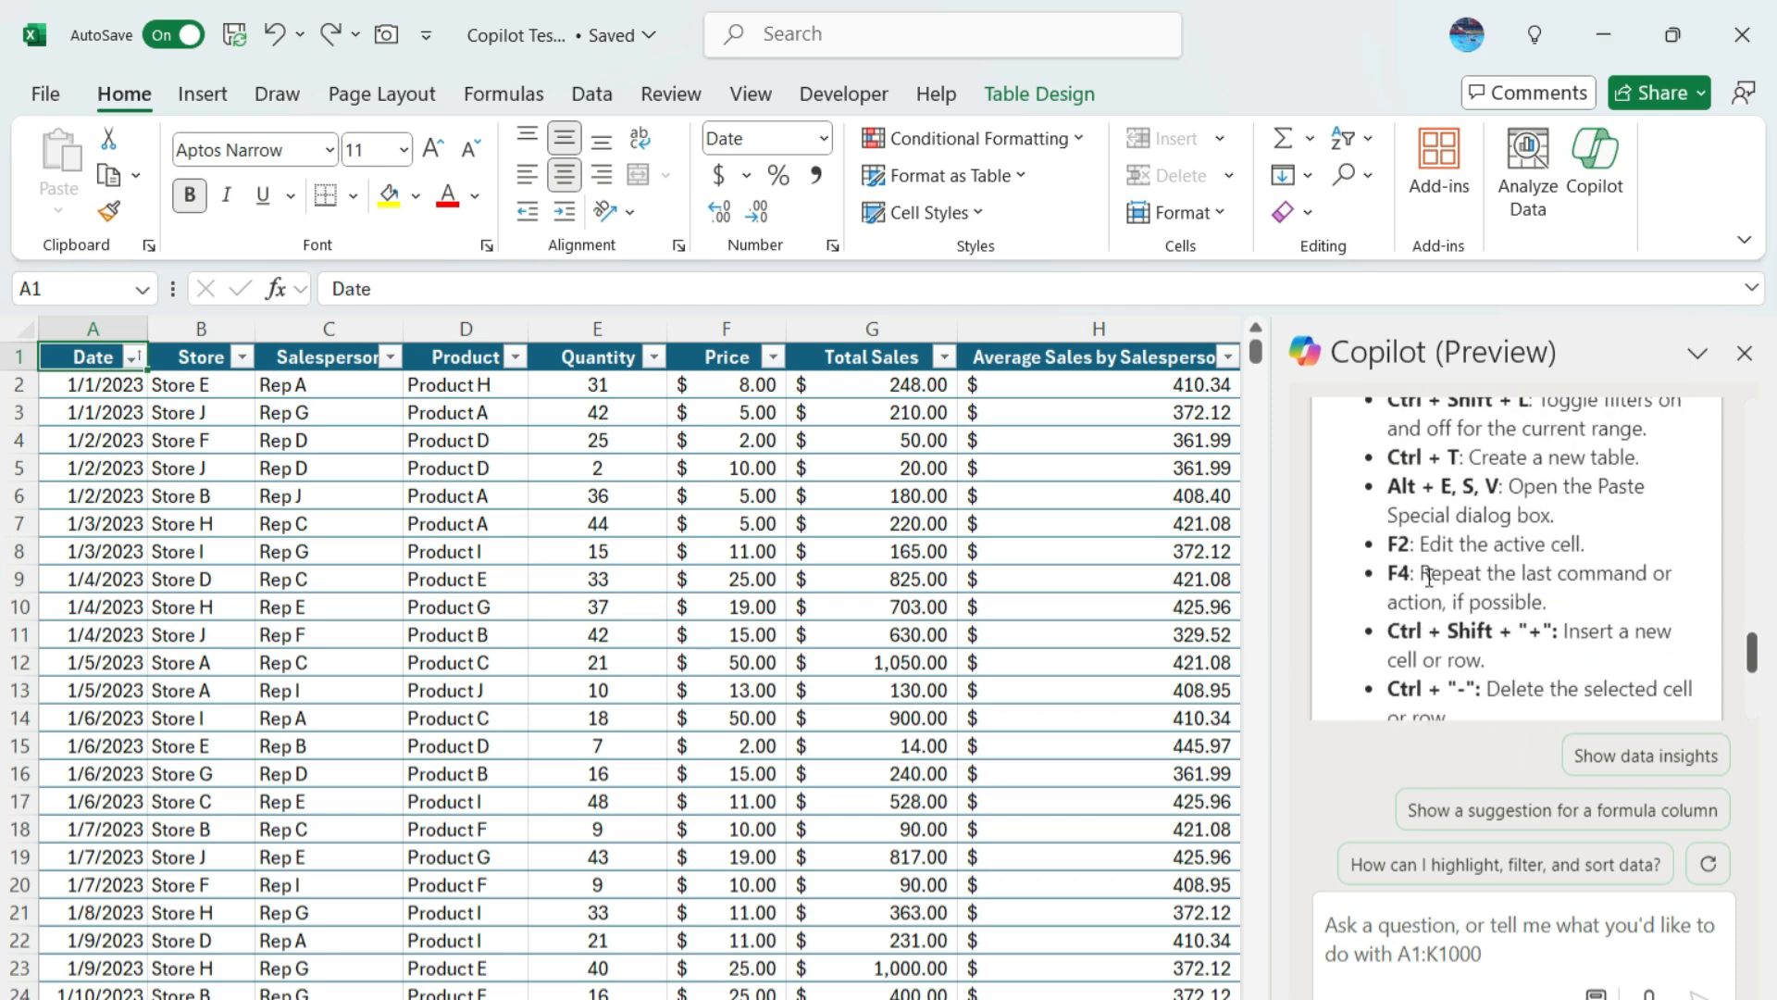
pyautogui.scroll(-2, 1428, 582)
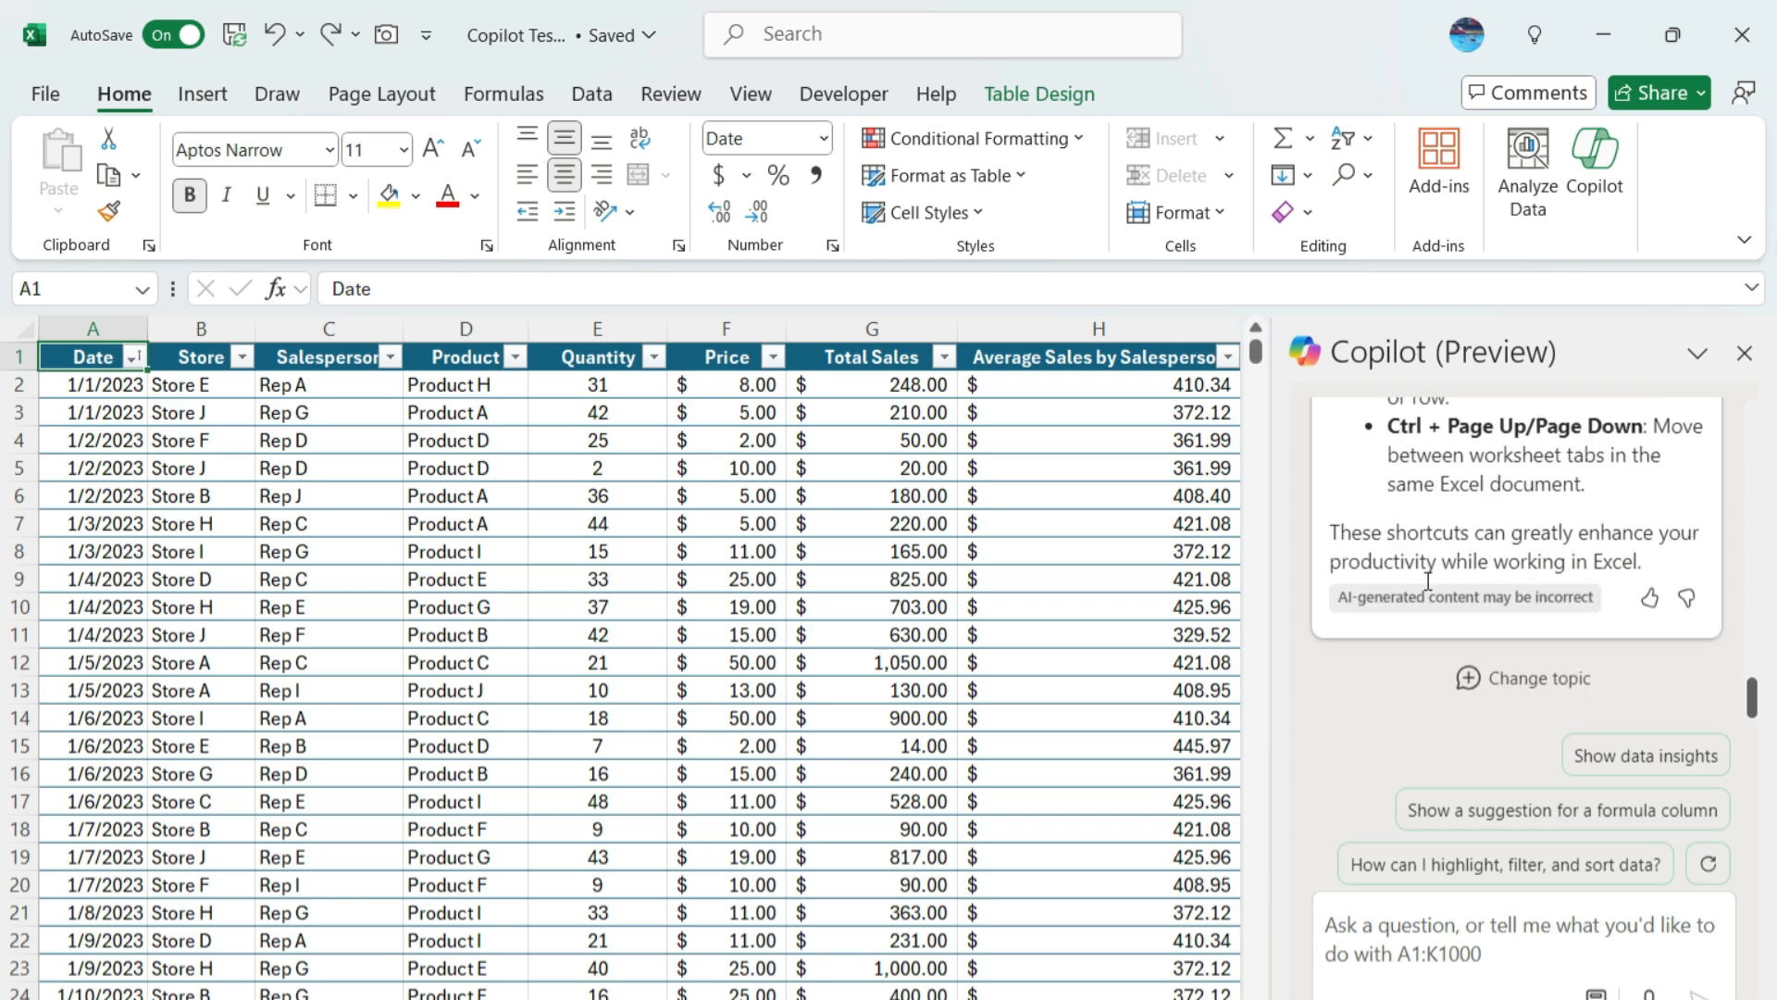
# Ask Copilot "what are some less commonly known shortcuts" and read through the numbered list in its answer.
pyautogui.click(1473, 949)
pyautogui.write('what are s')
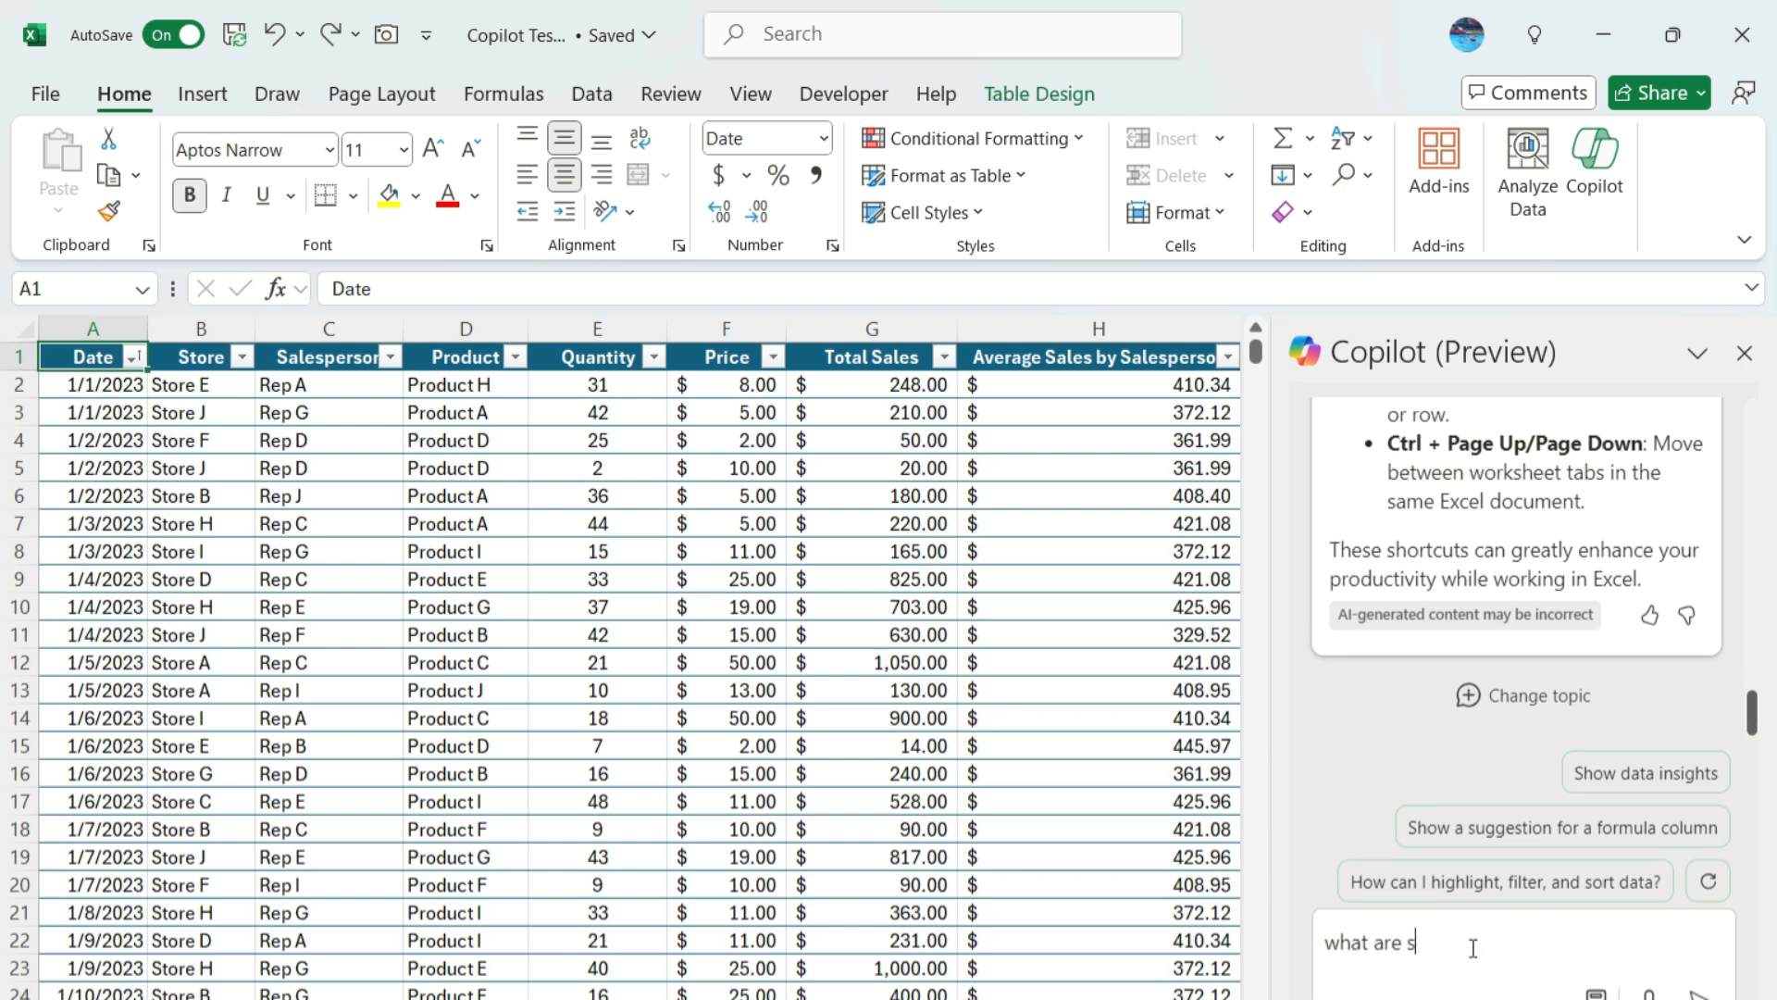
pyautogui.write('ome less commonly known shortcuts')
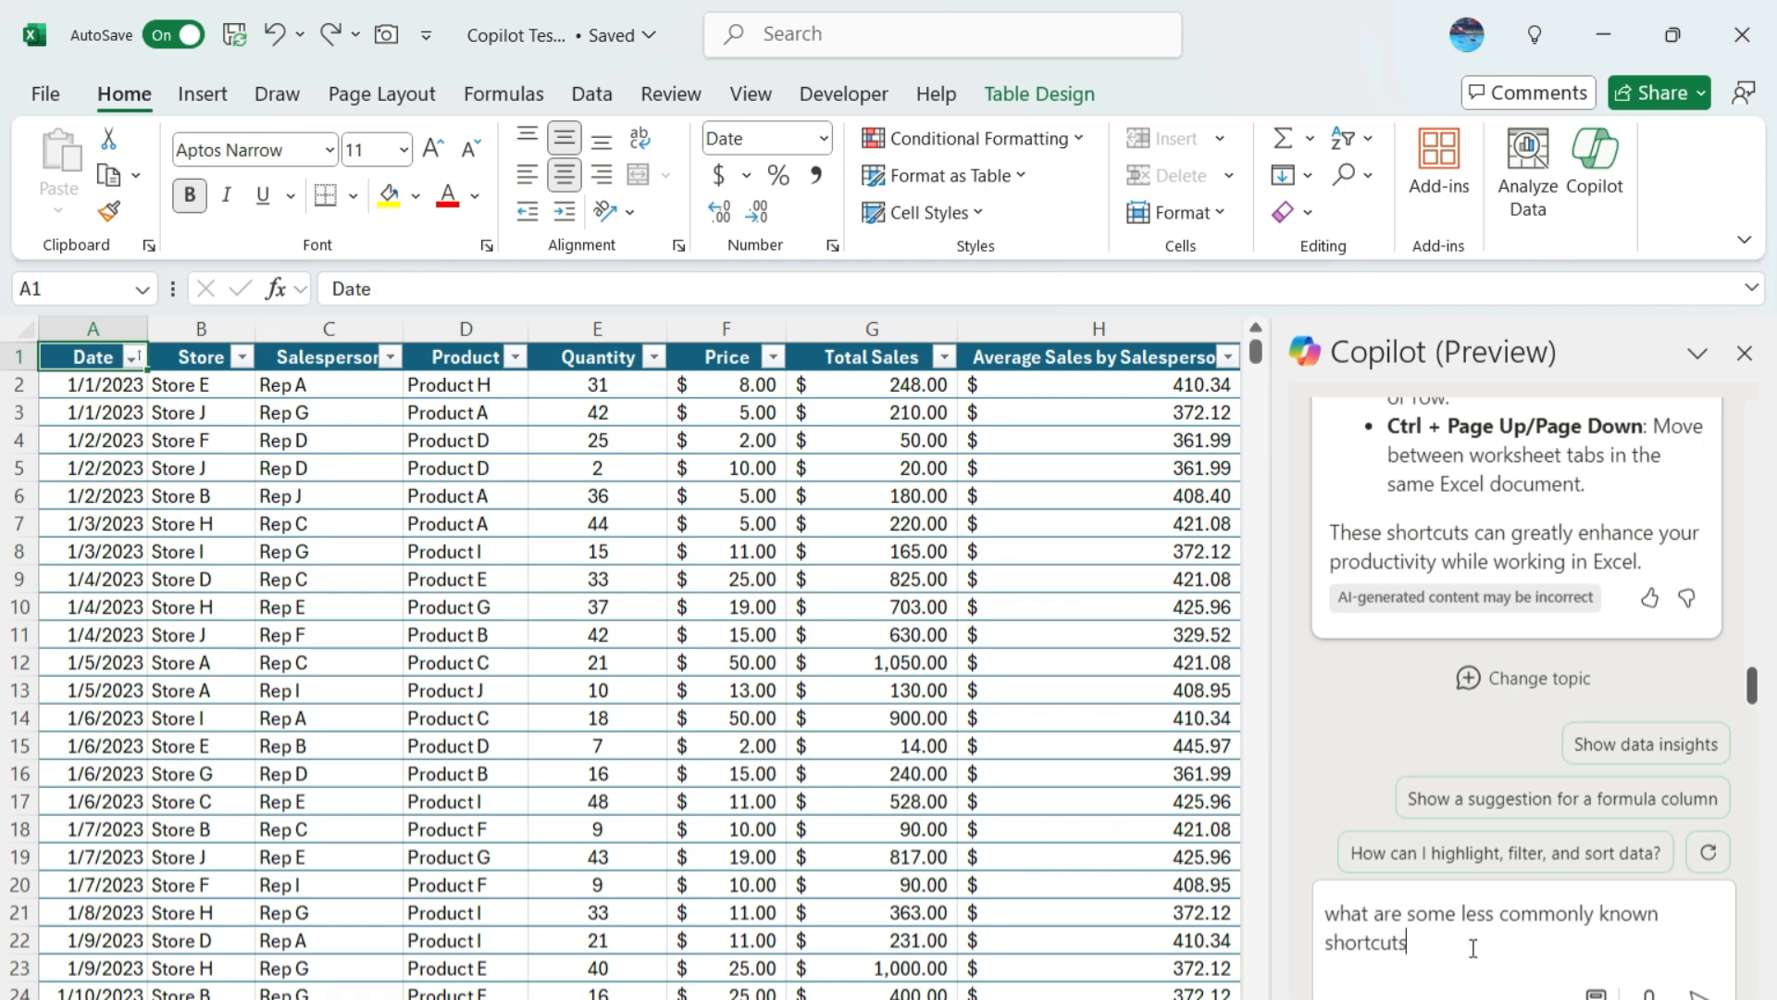
pyautogui.press('Return')
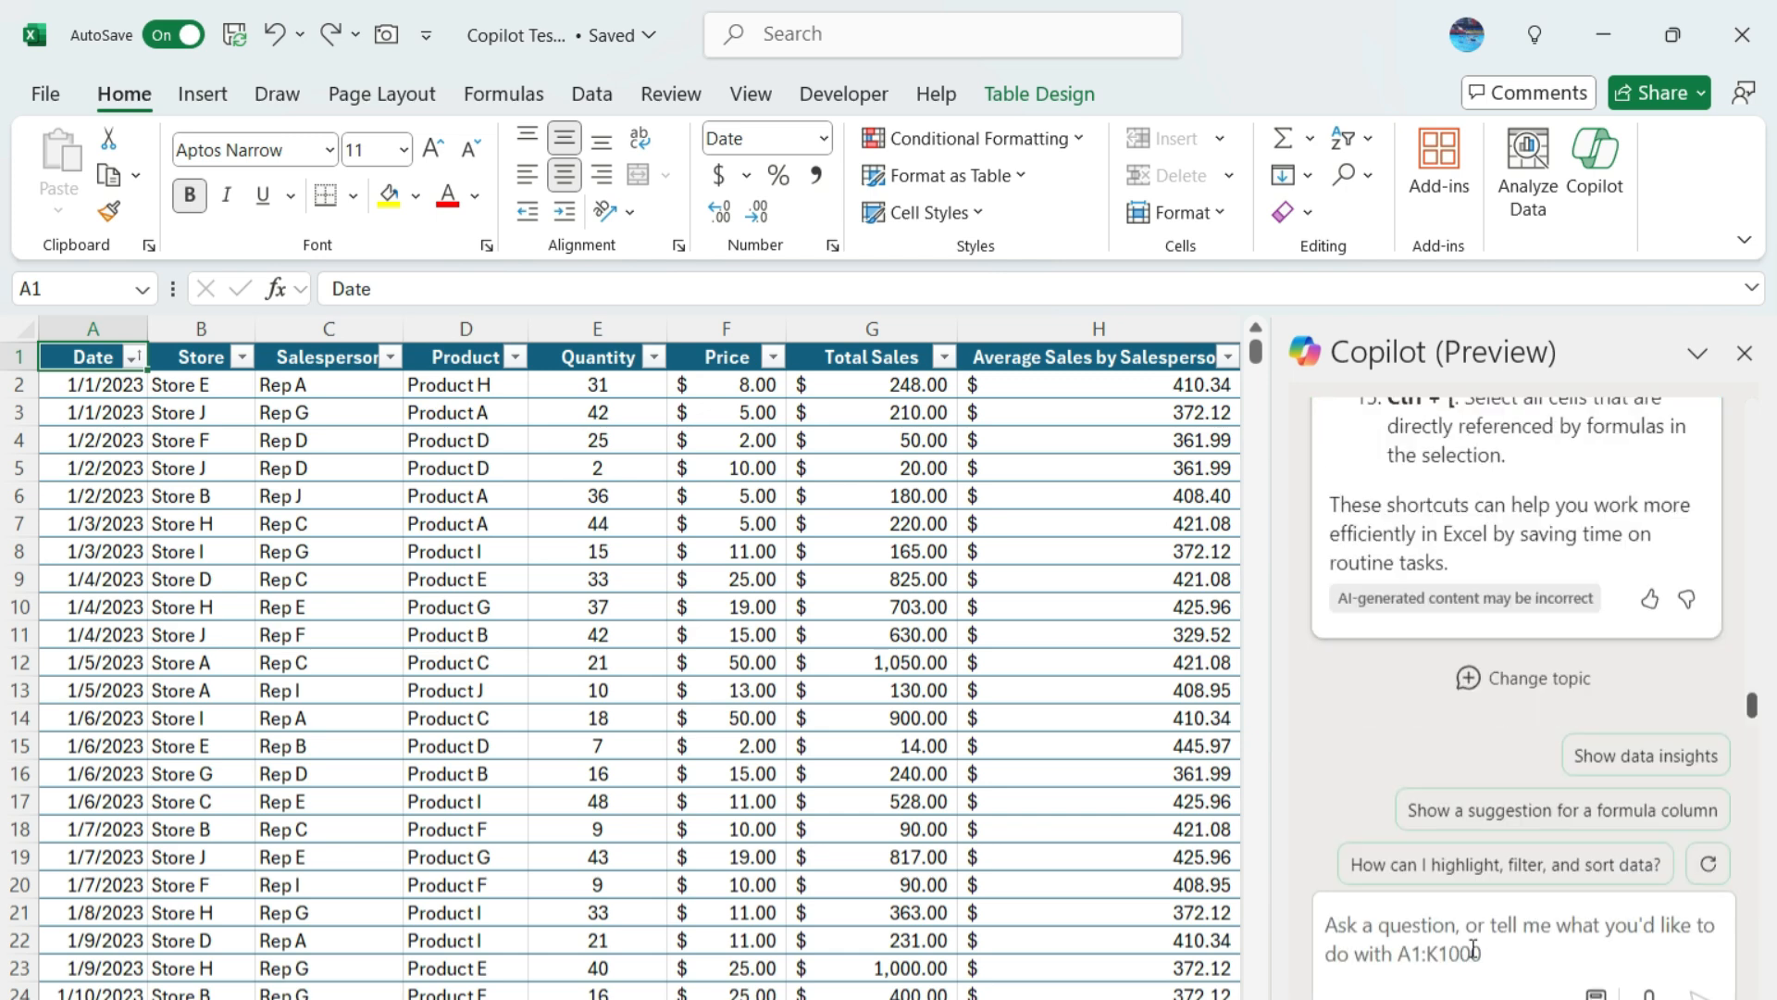
pyautogui.scroll(3, 1532, 585)
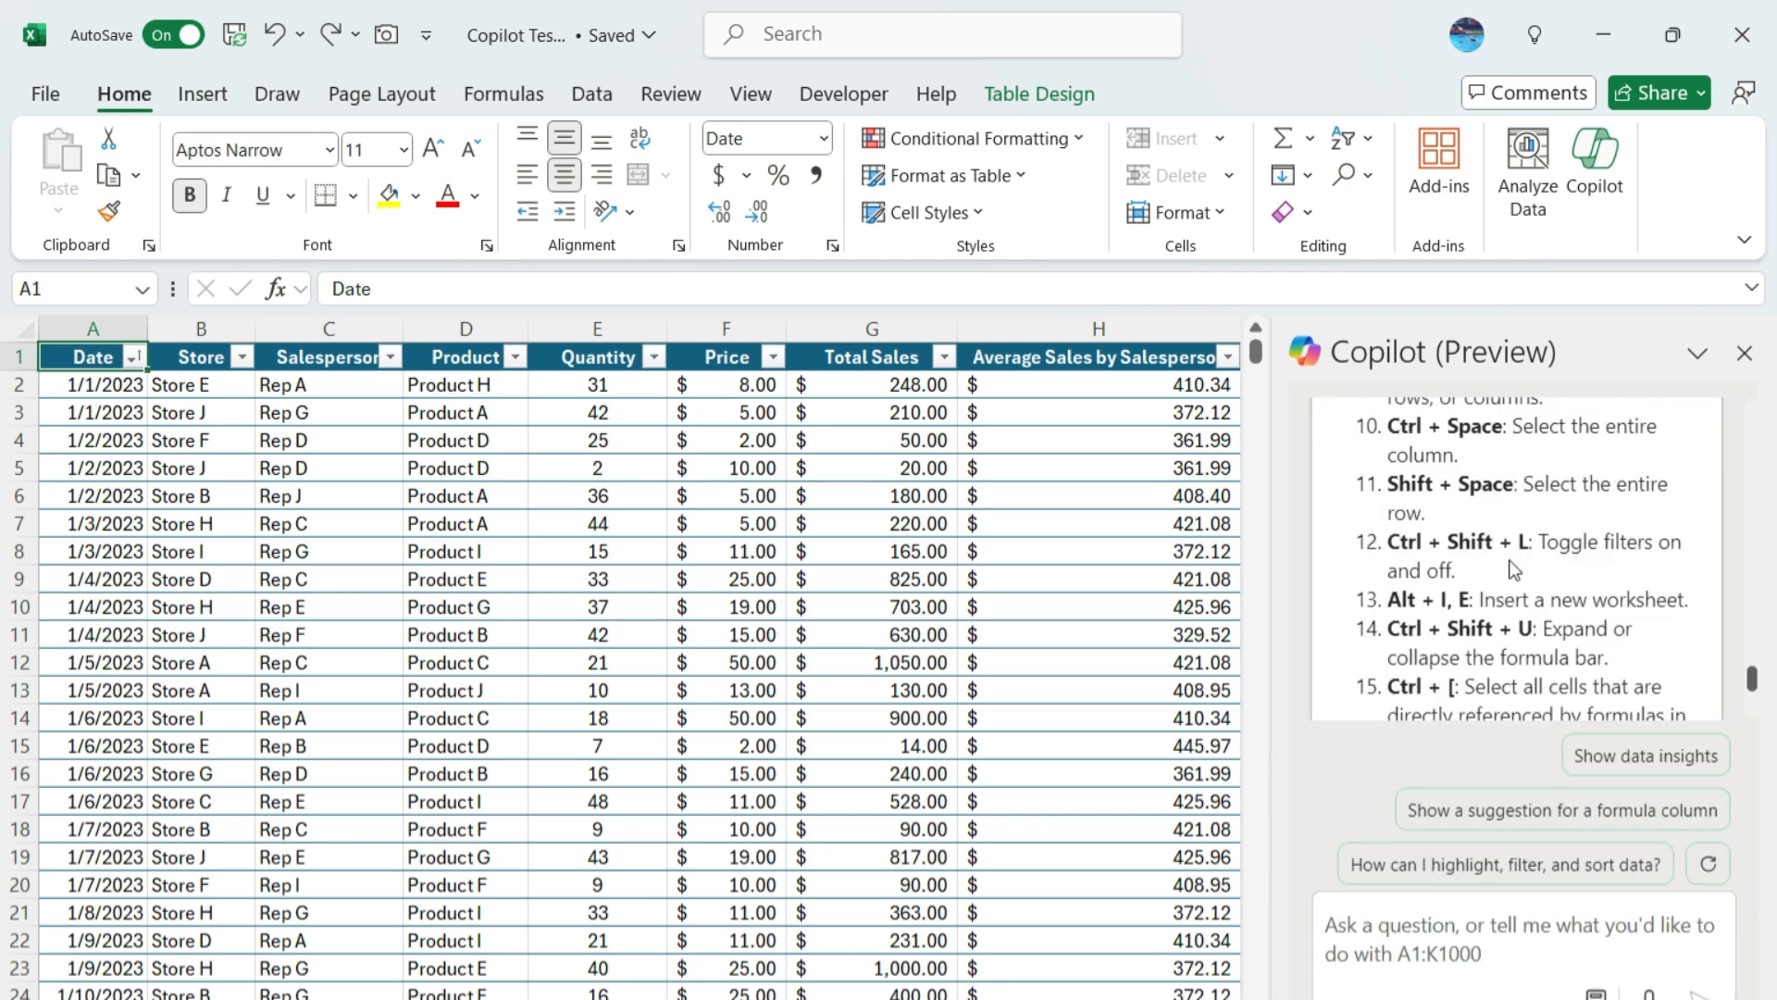
pyautogui.scroll(-2, 1513, 570)
pyautogui.scroll(2, 1455, 515)
pyautogui.scroll(5, 1460, 521)
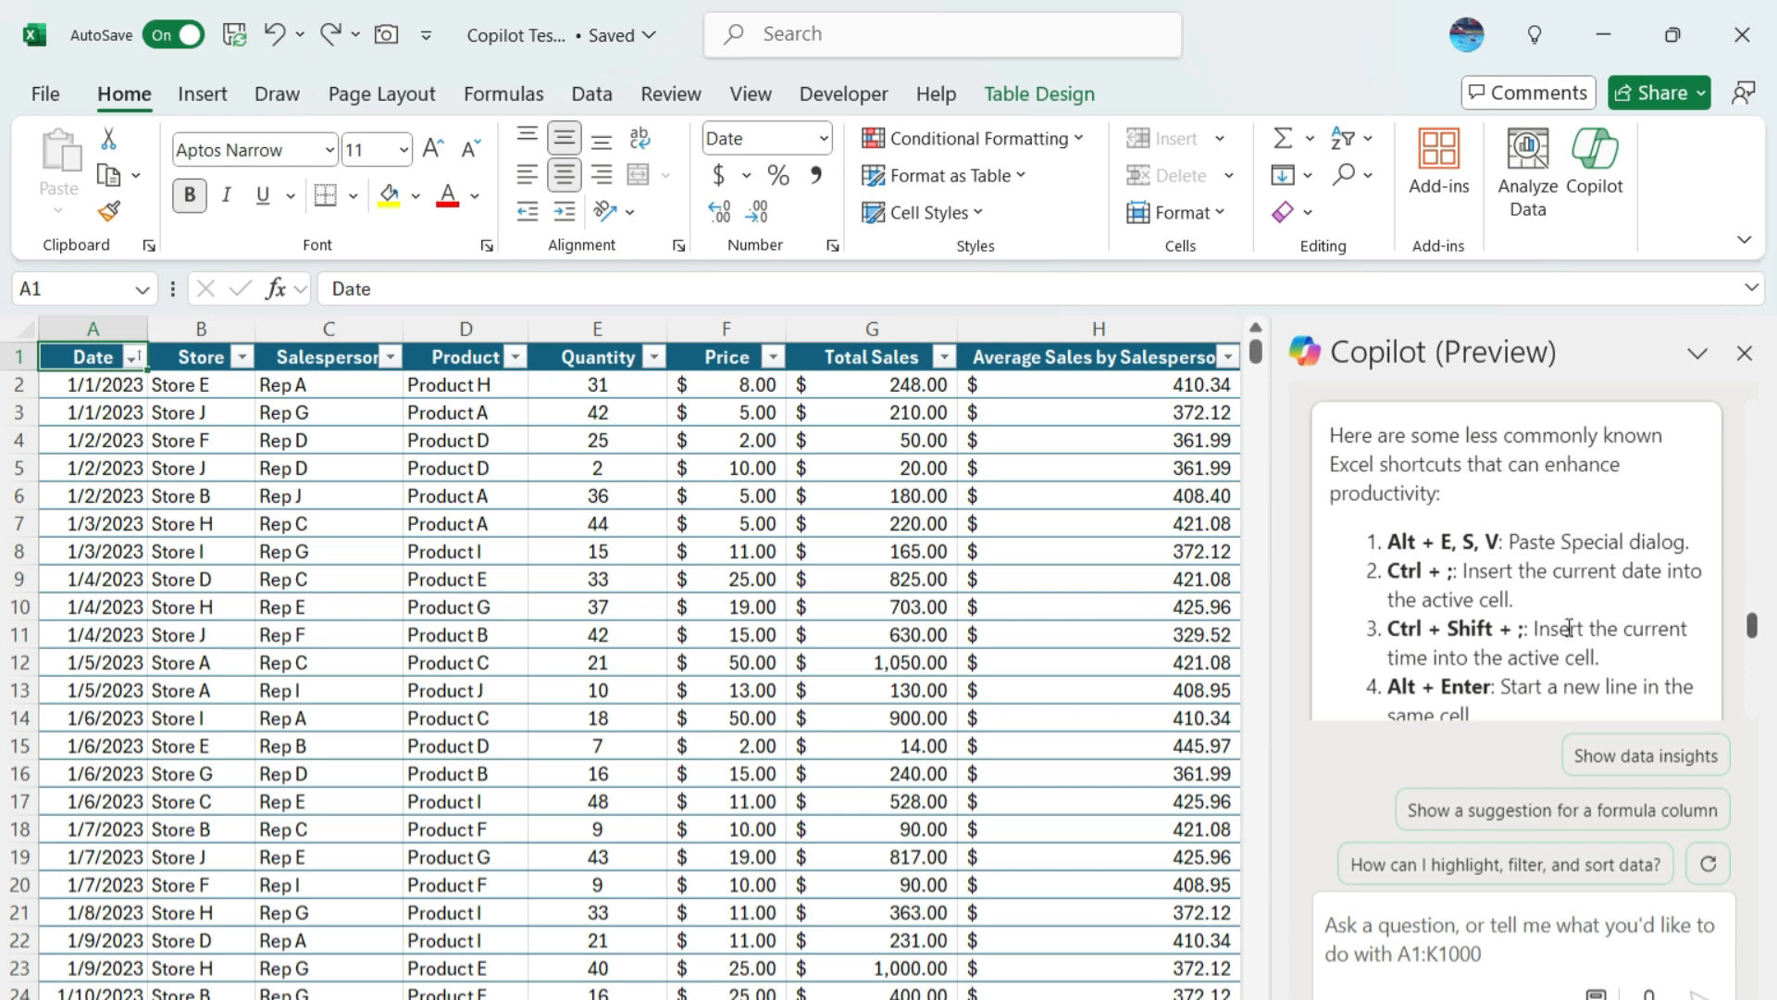
pyautogui.scroll(-3, 1637, 612)
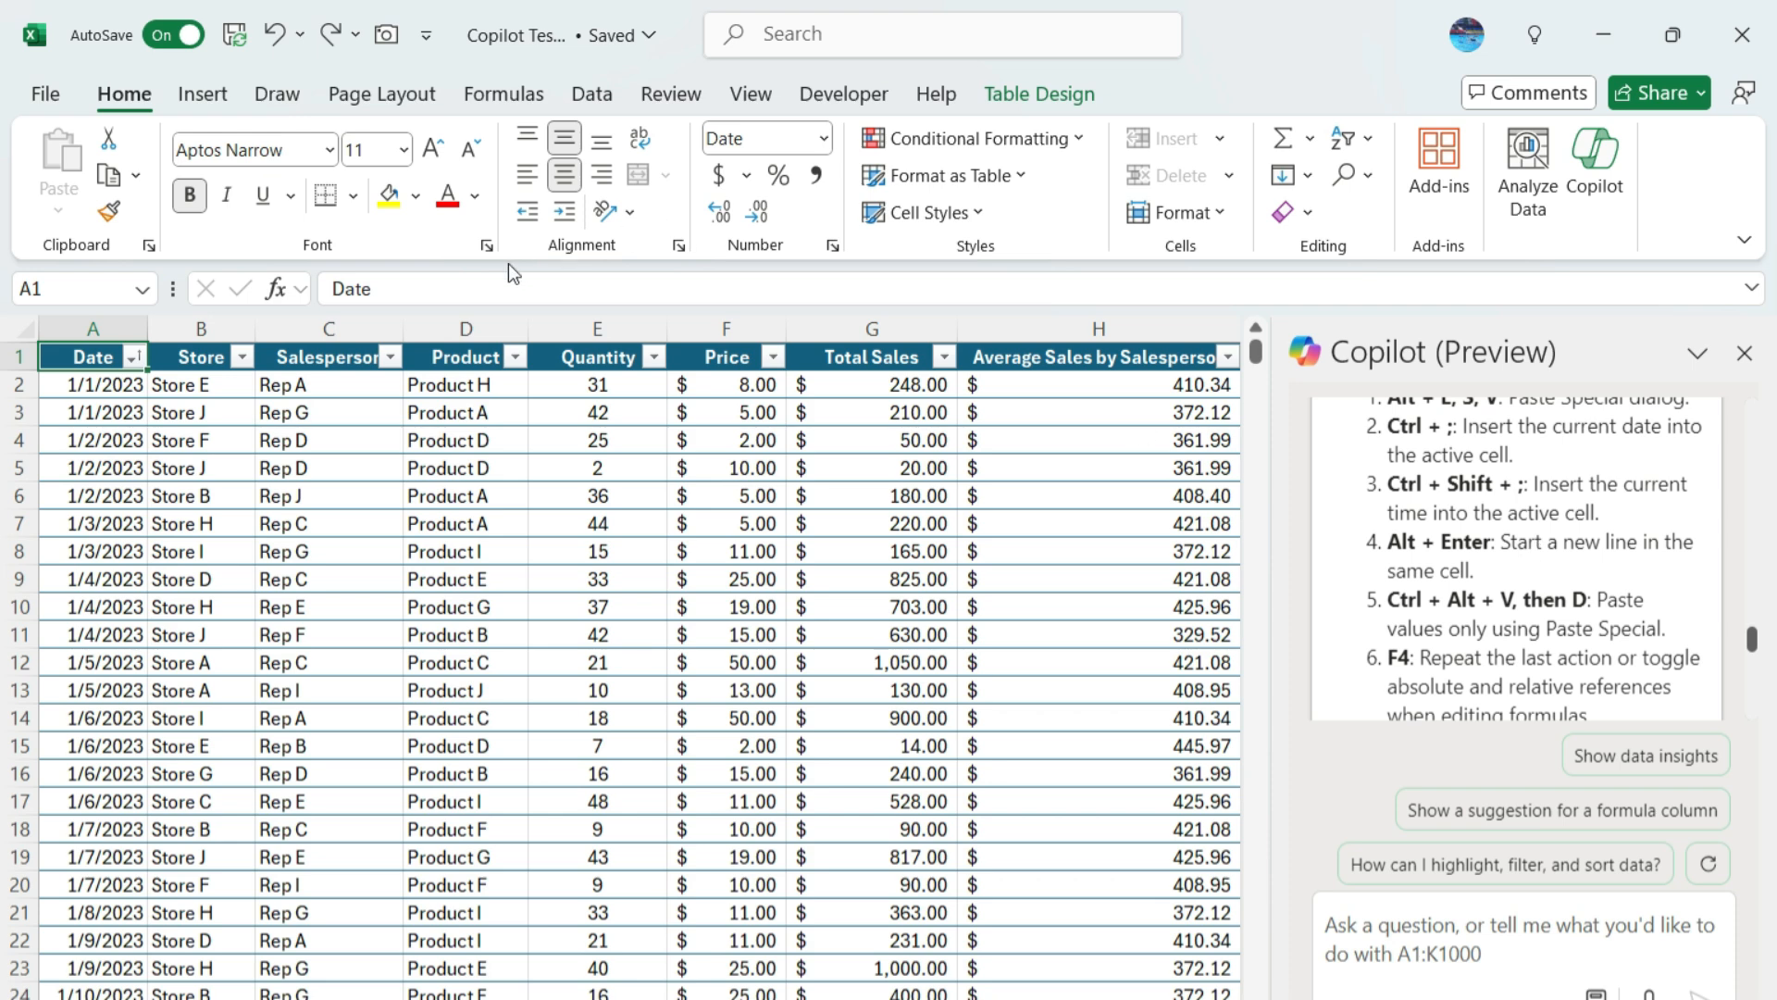
# Expand the formula bar and re-enter the A1 header as "Date" with "Time" on a second line of the same cell.
pyautogui.click(485, 289)
pyautogui.press('BackSpace')
pyautogui.press('BackSpace')
pyautogui.press('BackSpace')
pyautogui.press('BackSpace')
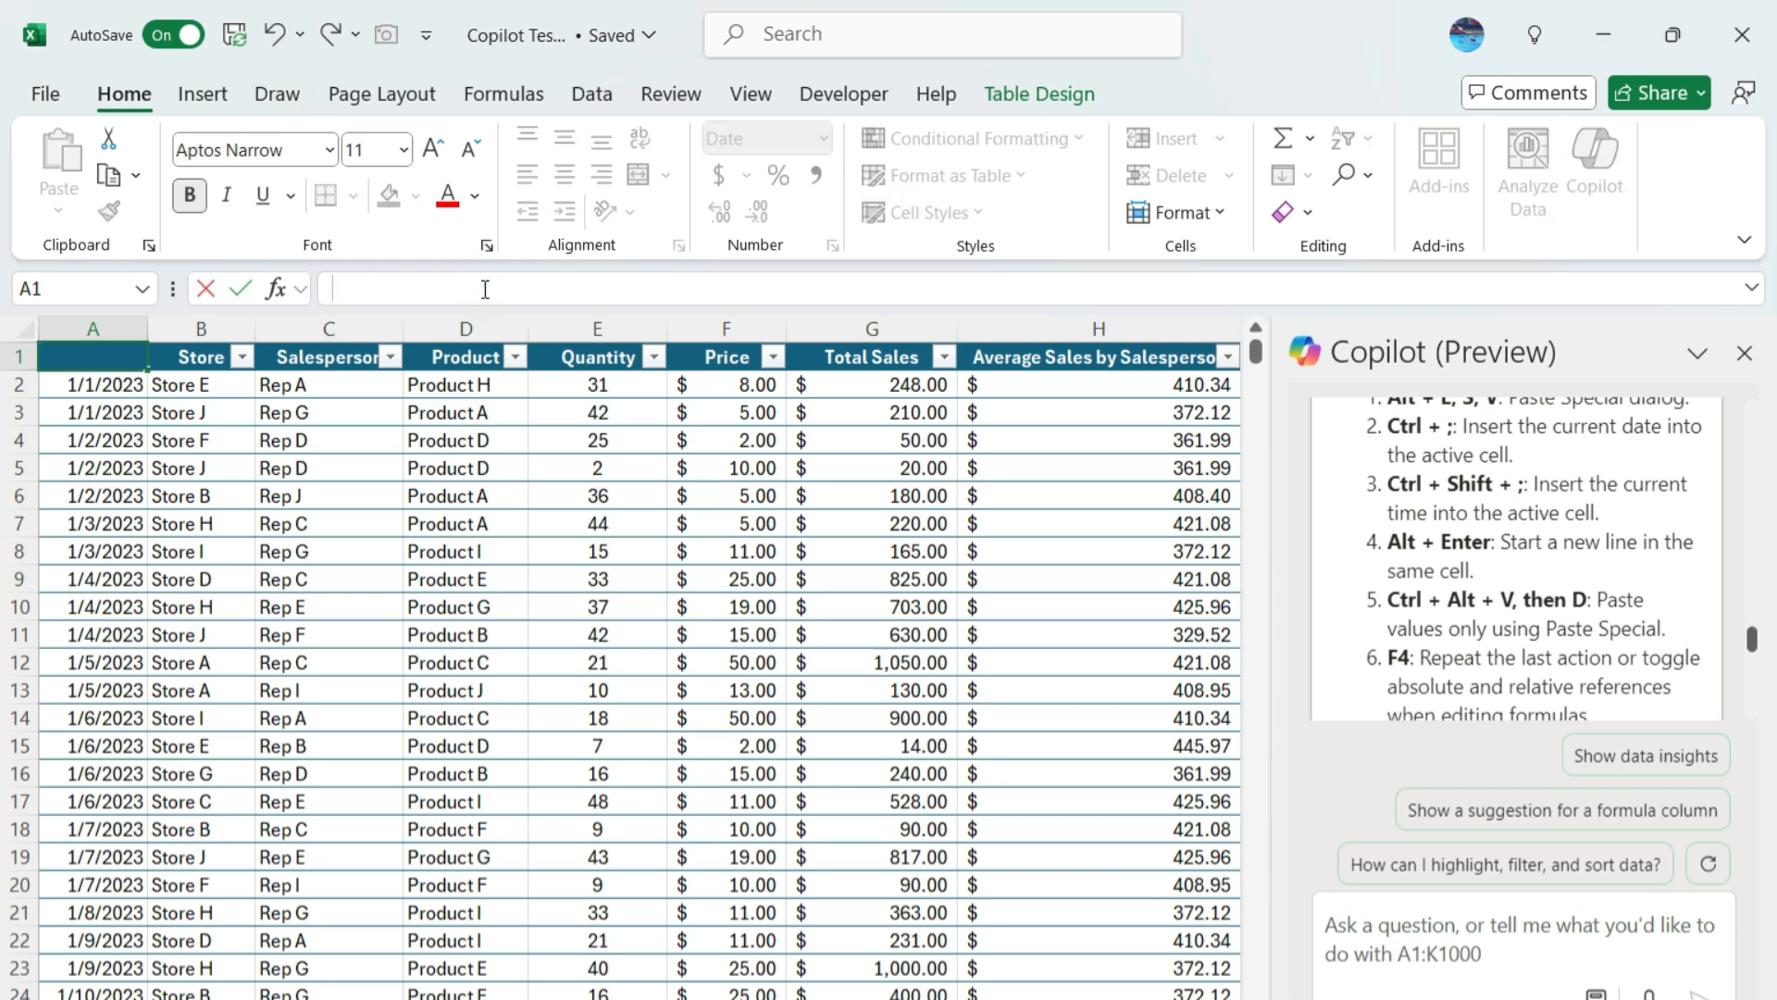
pyautogui.click(1752, 288)
pyautogui.write('Date ')
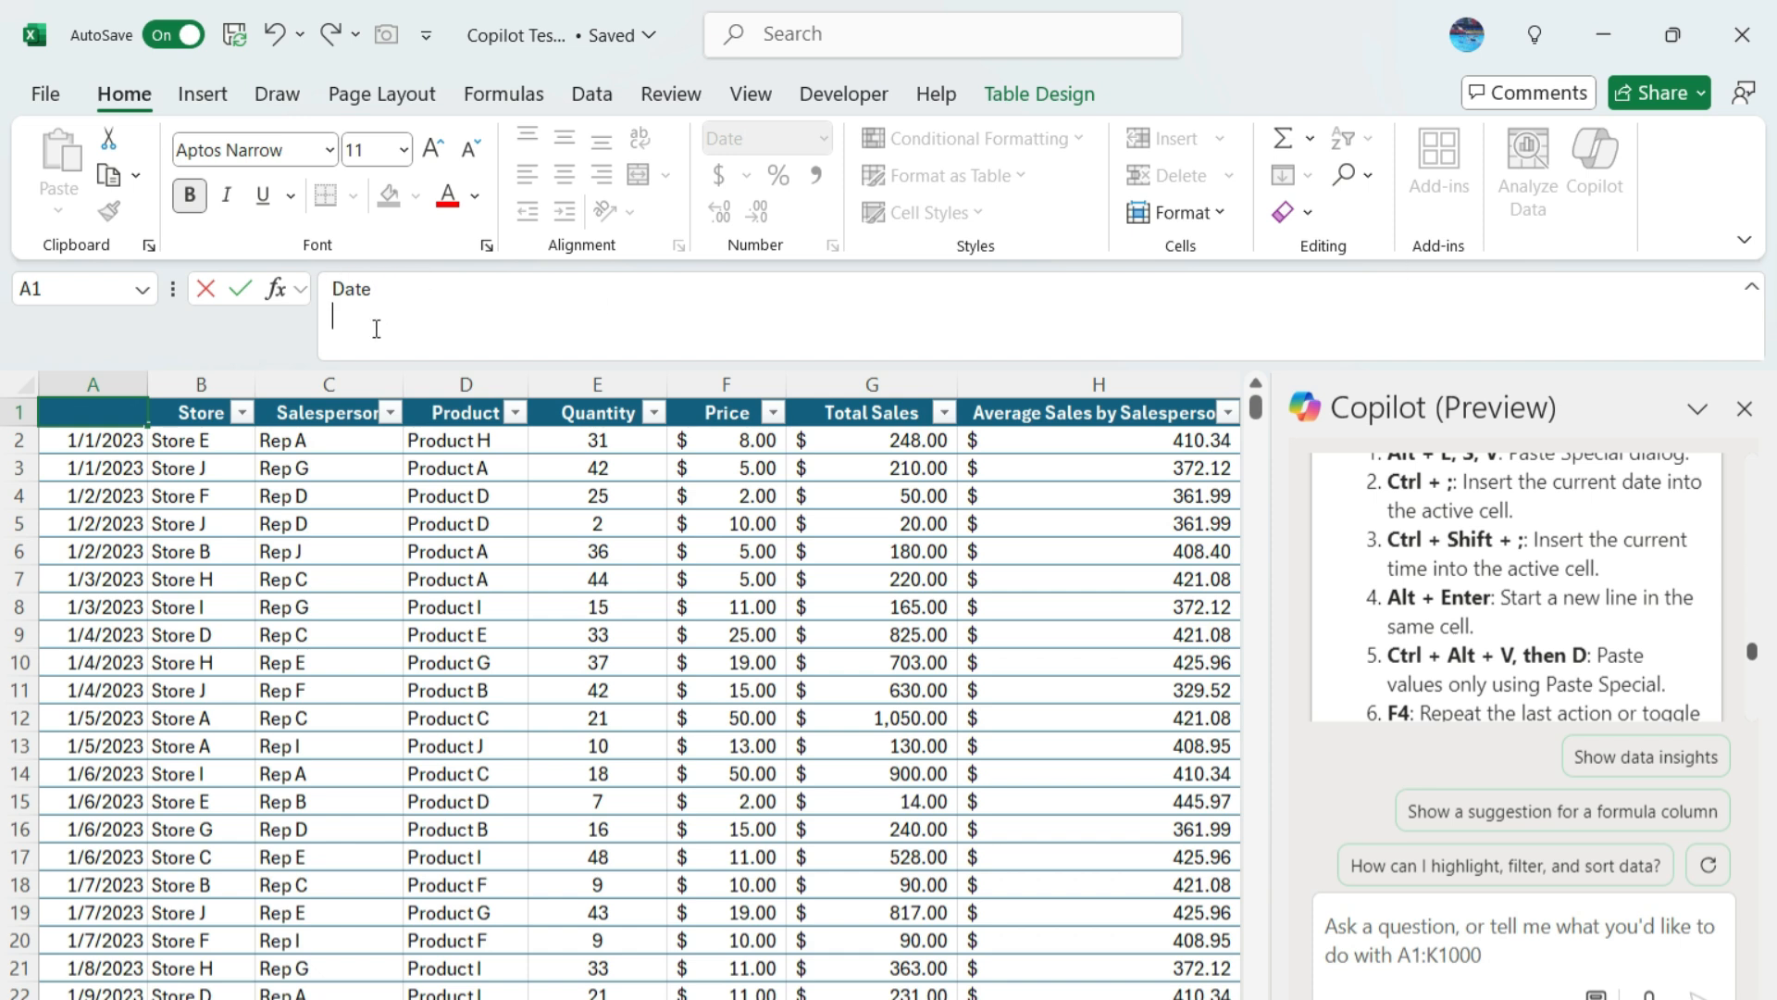
pyautogui.write('Time')
# Remove the "Time" line from cell A1 and commit the header as "Date".
pyautogui.press('BackSpace')
pyautogui.press('BackSpace')
pyautogui.press('BackSpace')
pyautogui.press('BackSpace')
pyautogui.press('BackSpace')
pyautogui.press('Return')
pyautogui.press('Up')
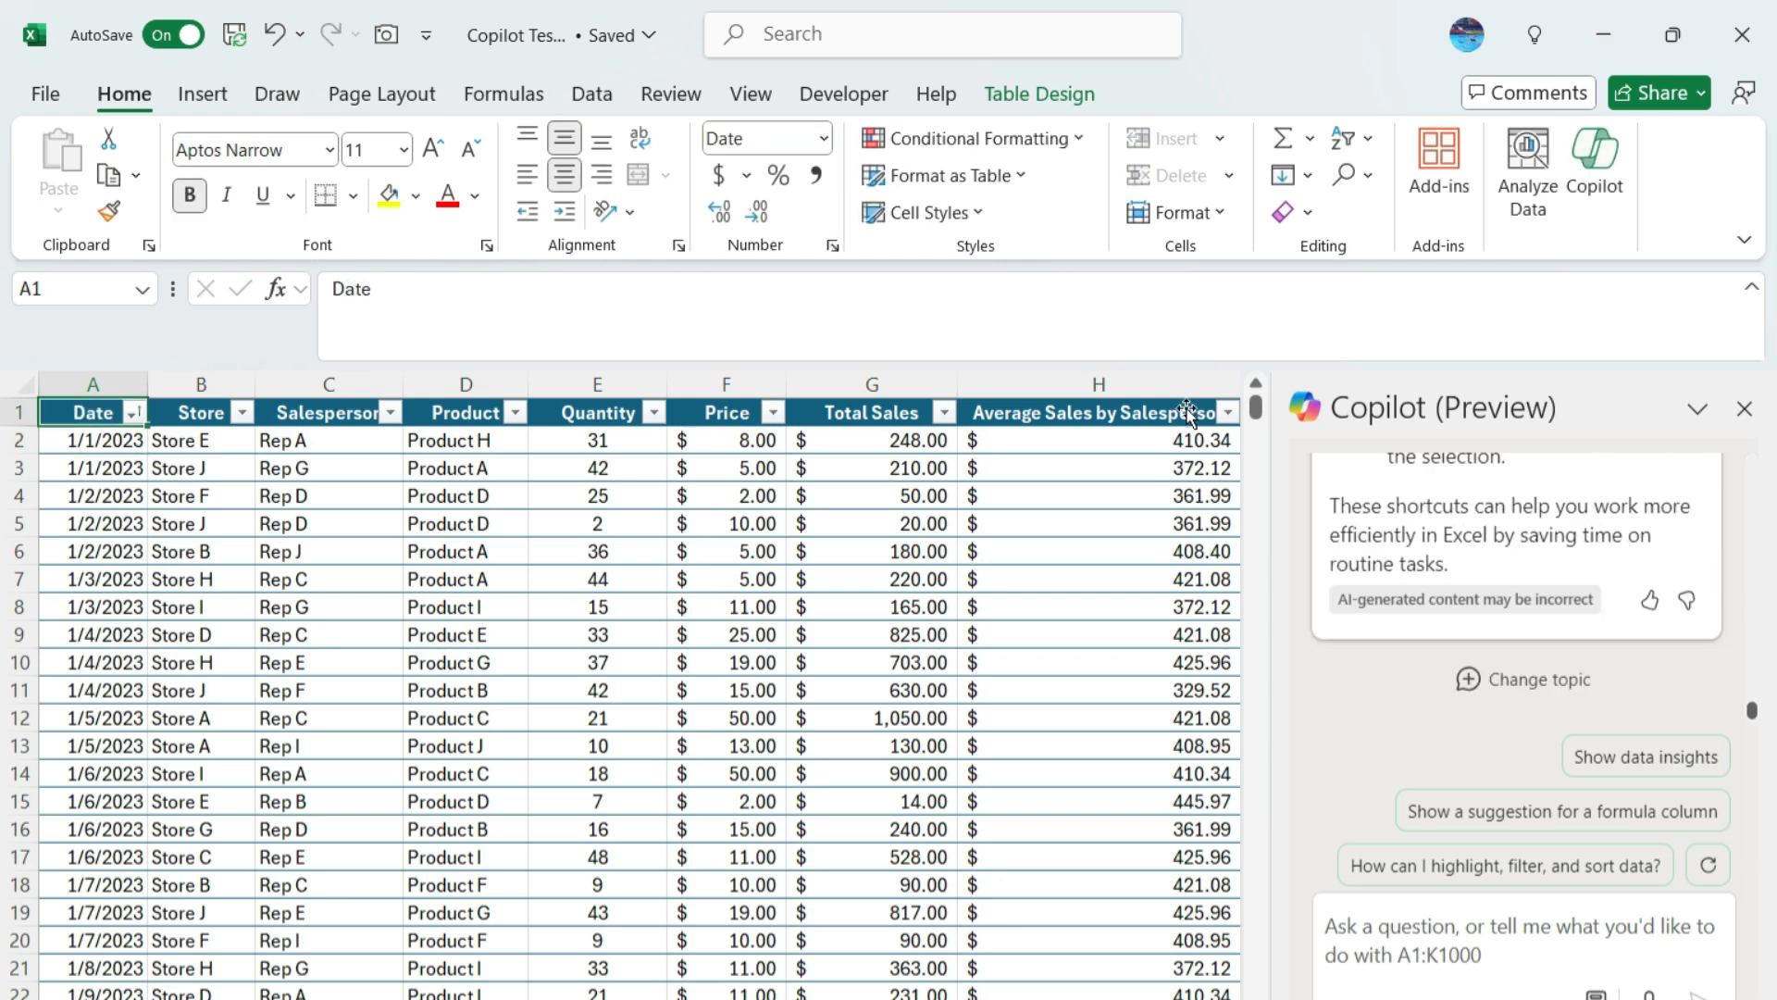
# Try hiding the Date column using the shortcut from Copilot's list, and undo the hiding.
pyautogui.scroll(10, 1527, 478)
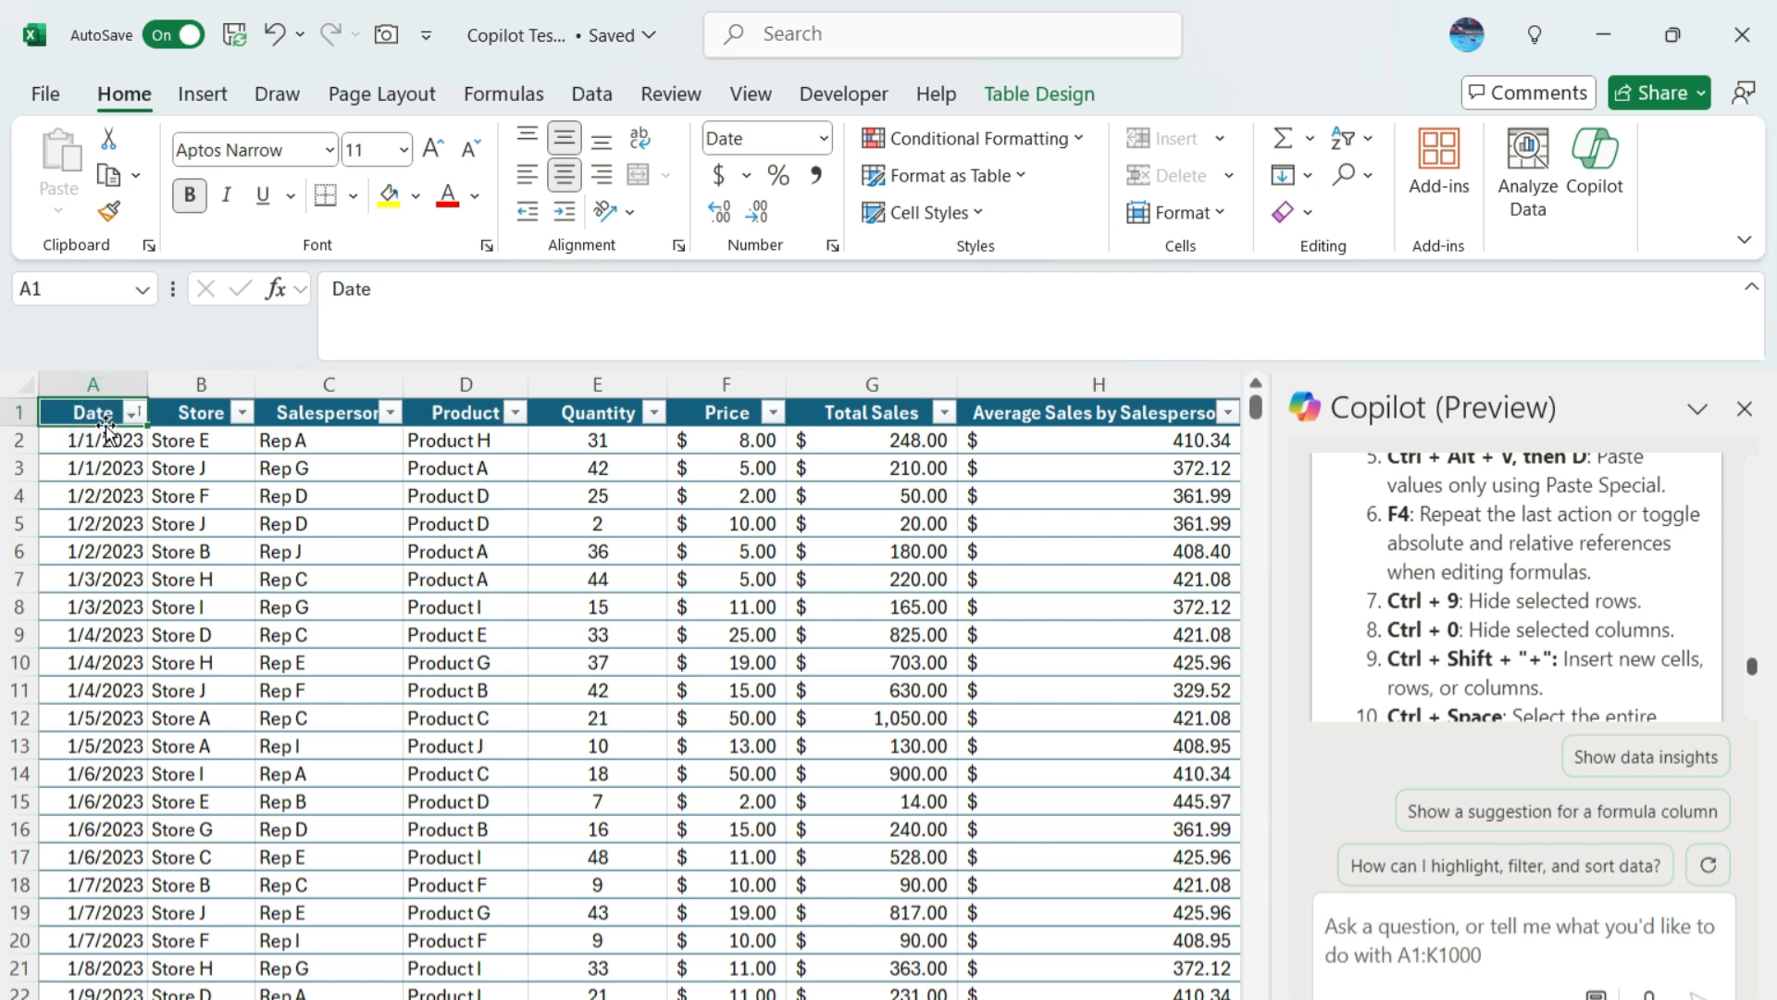
pyautogui.hotkey('ctrl', '0')
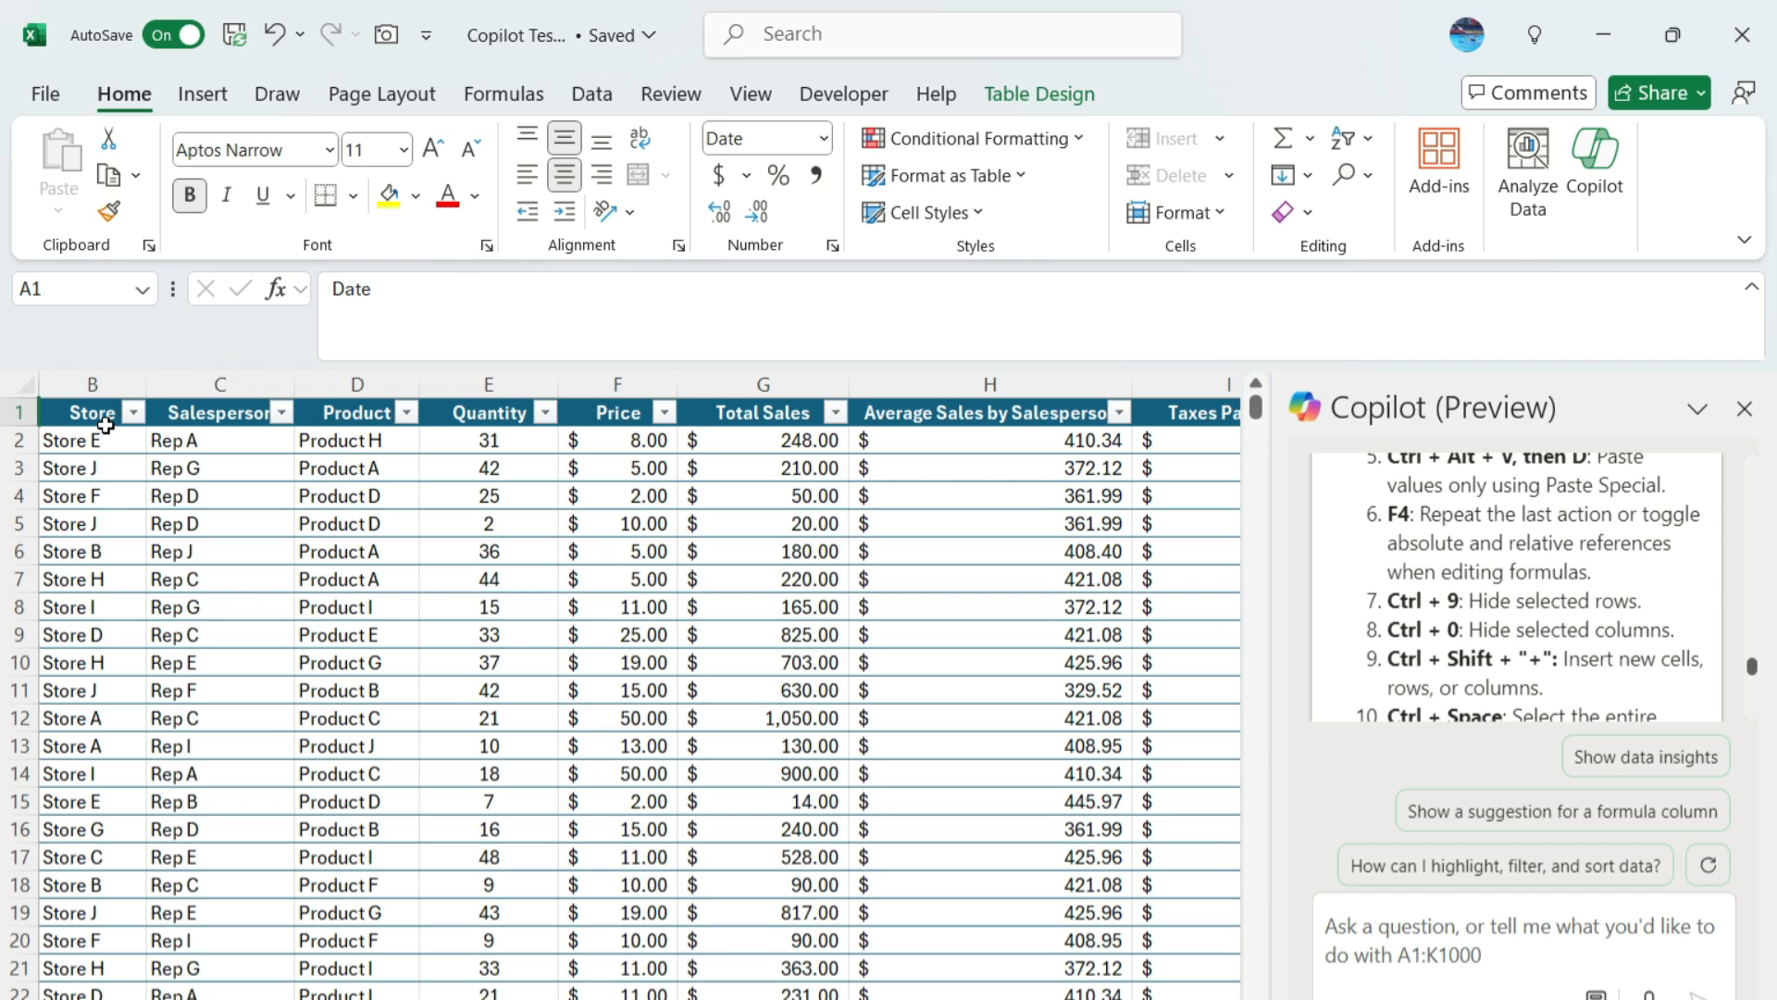
pyautogui.hotkey('ctrl', 'z')
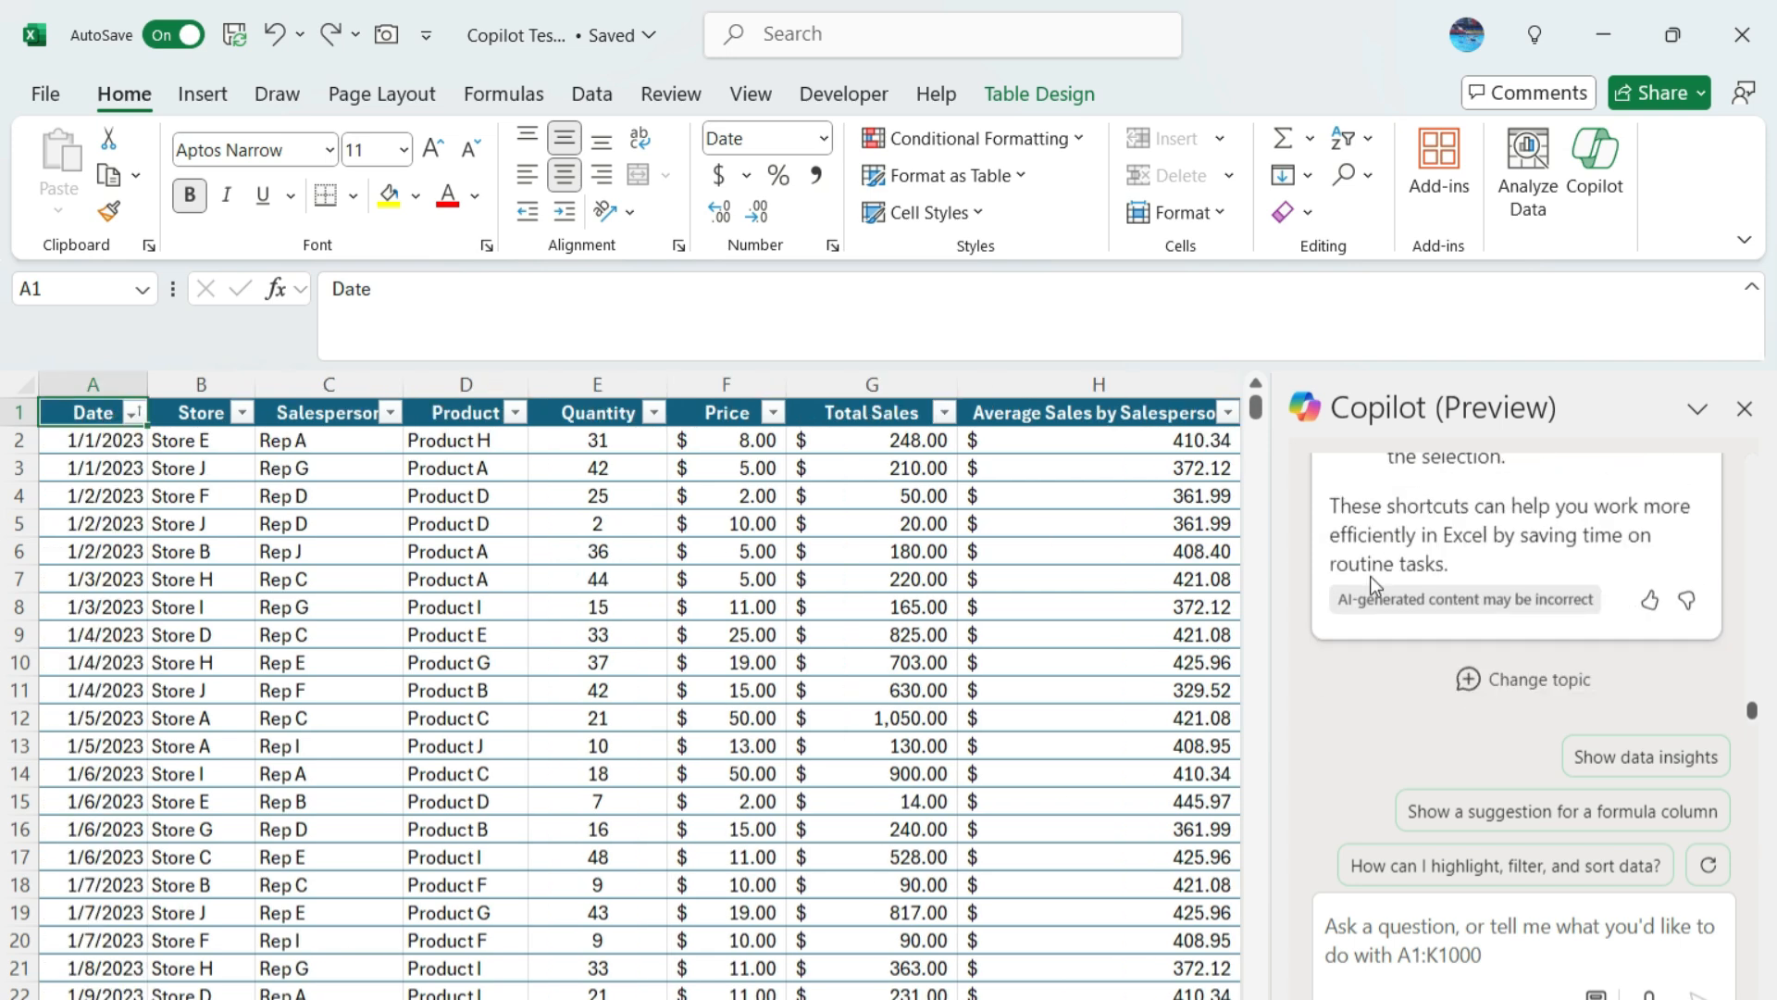
# Try Copilot's formula bar shortcut while editing cell A1: collapse the bar, expand it, and collapse it again.
pyautogui.scroll(2, 1433, 563)
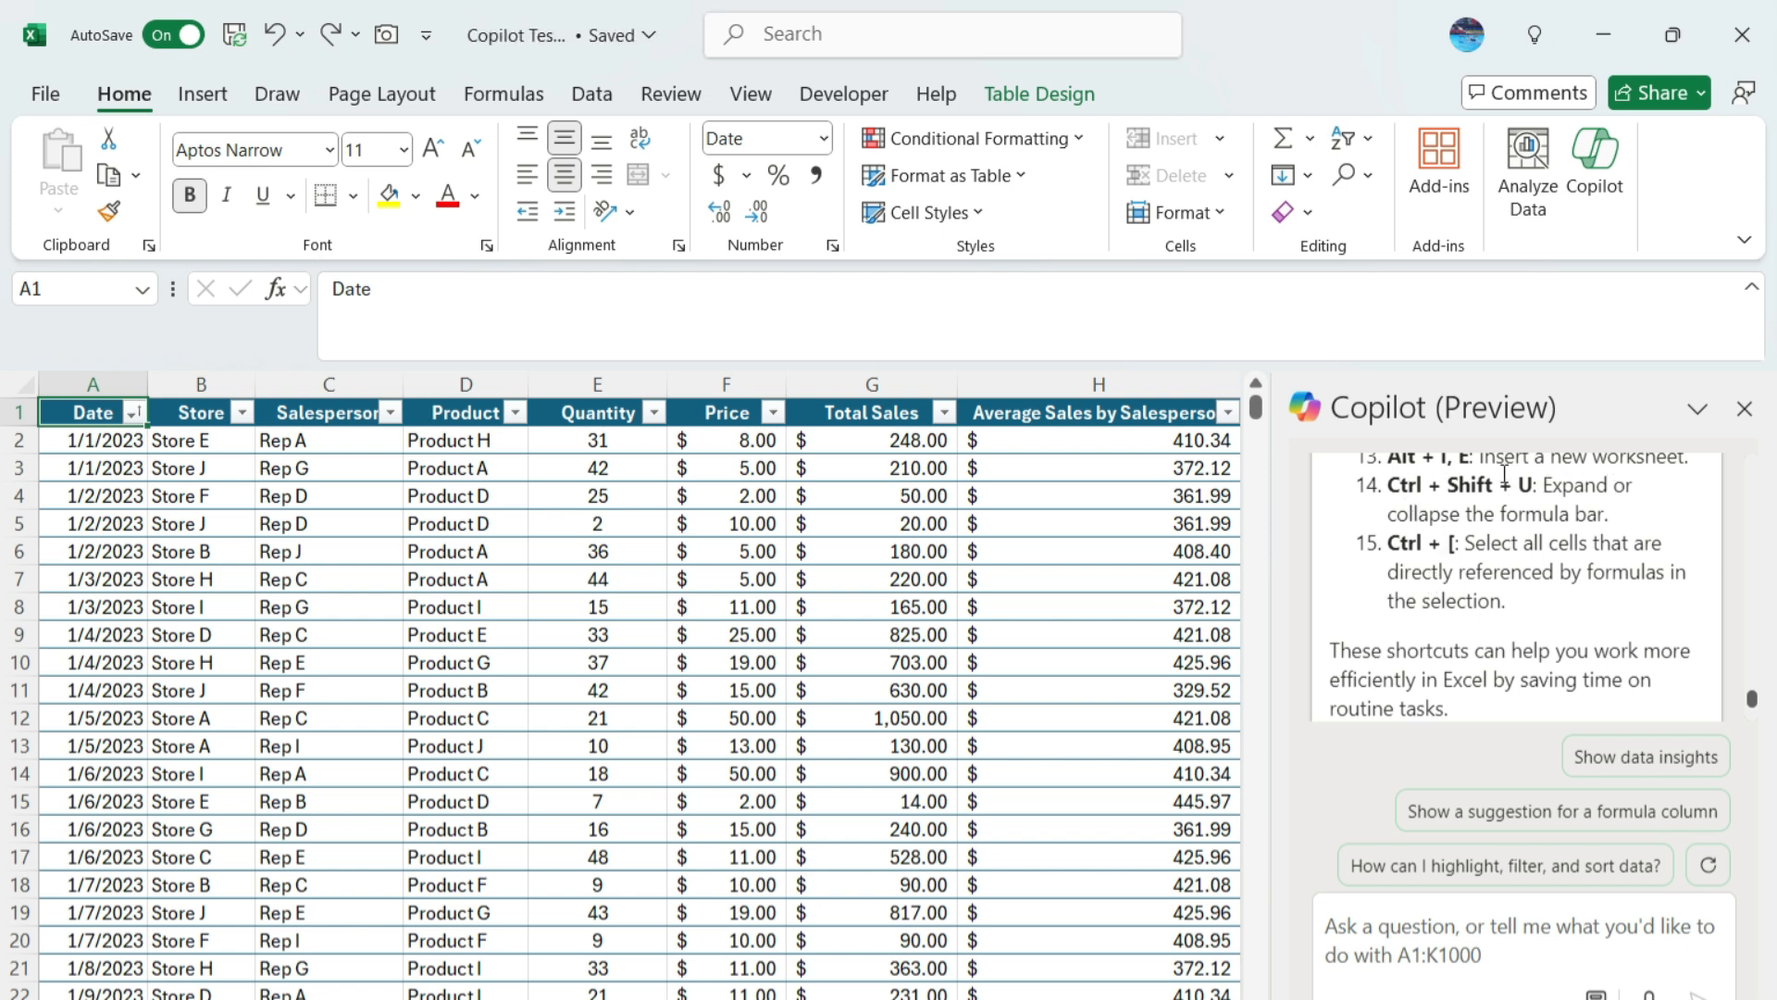
pyautogui.click(1052, 292)
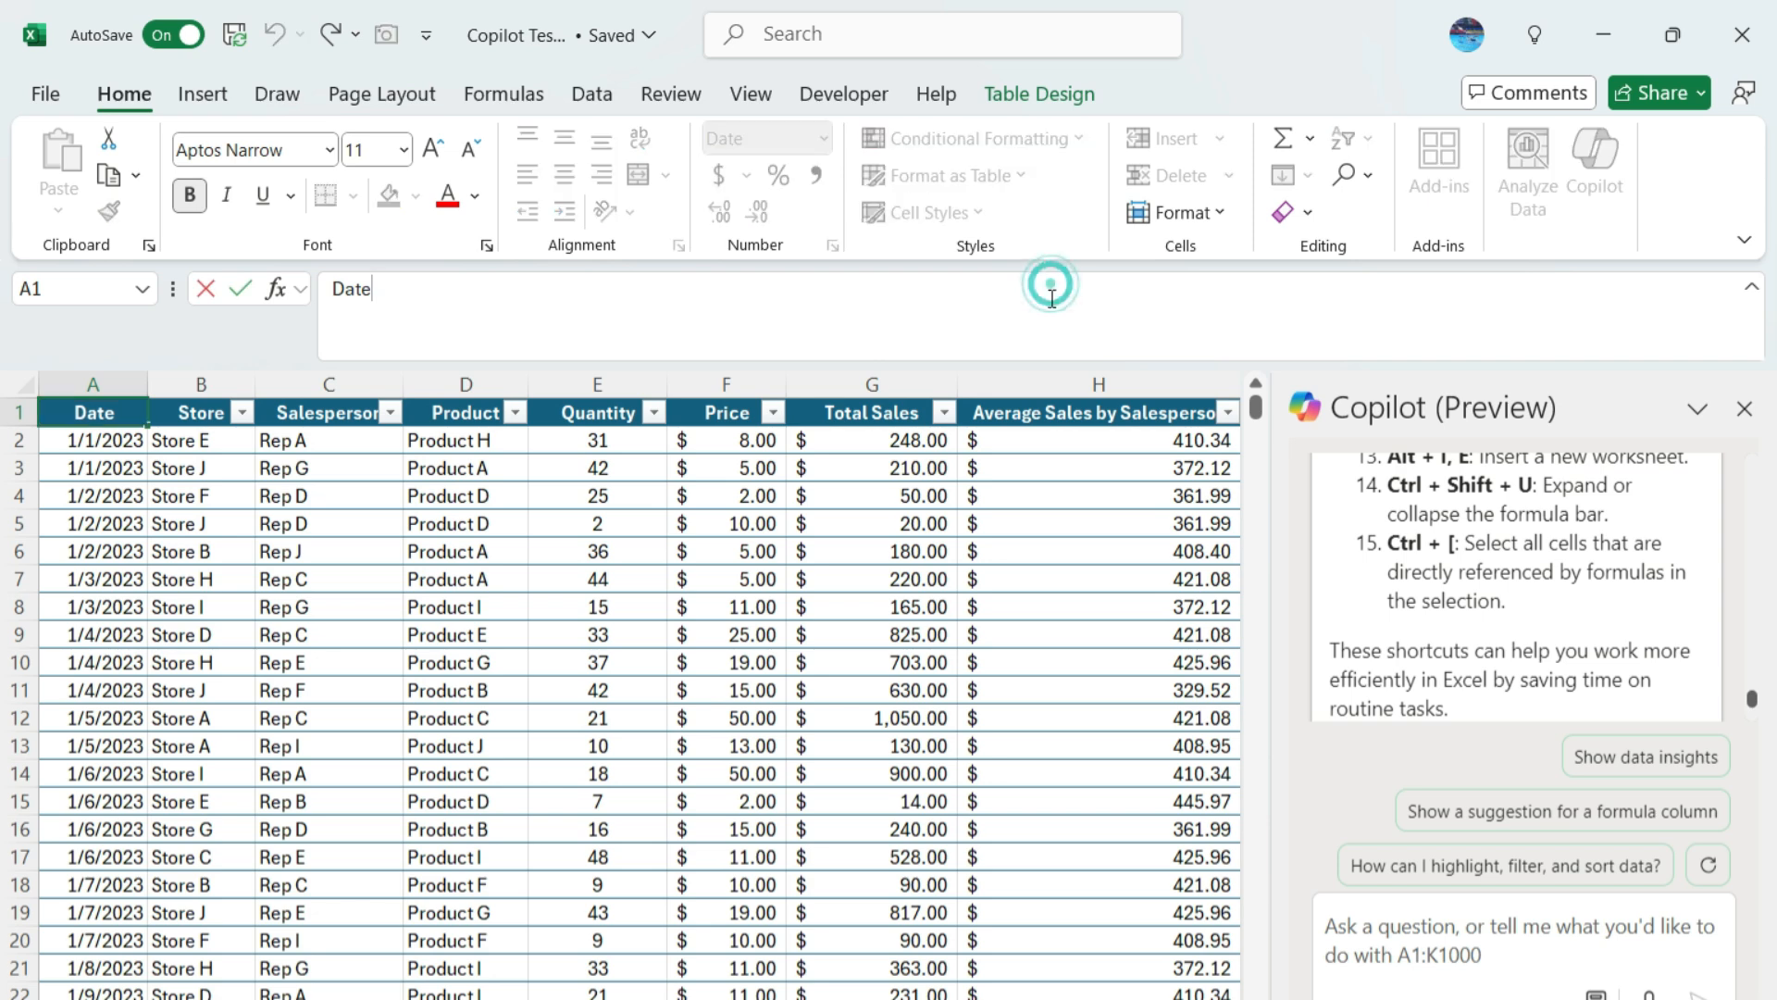
pyautogui.hotkey('ctrl', 'shift', 'u')
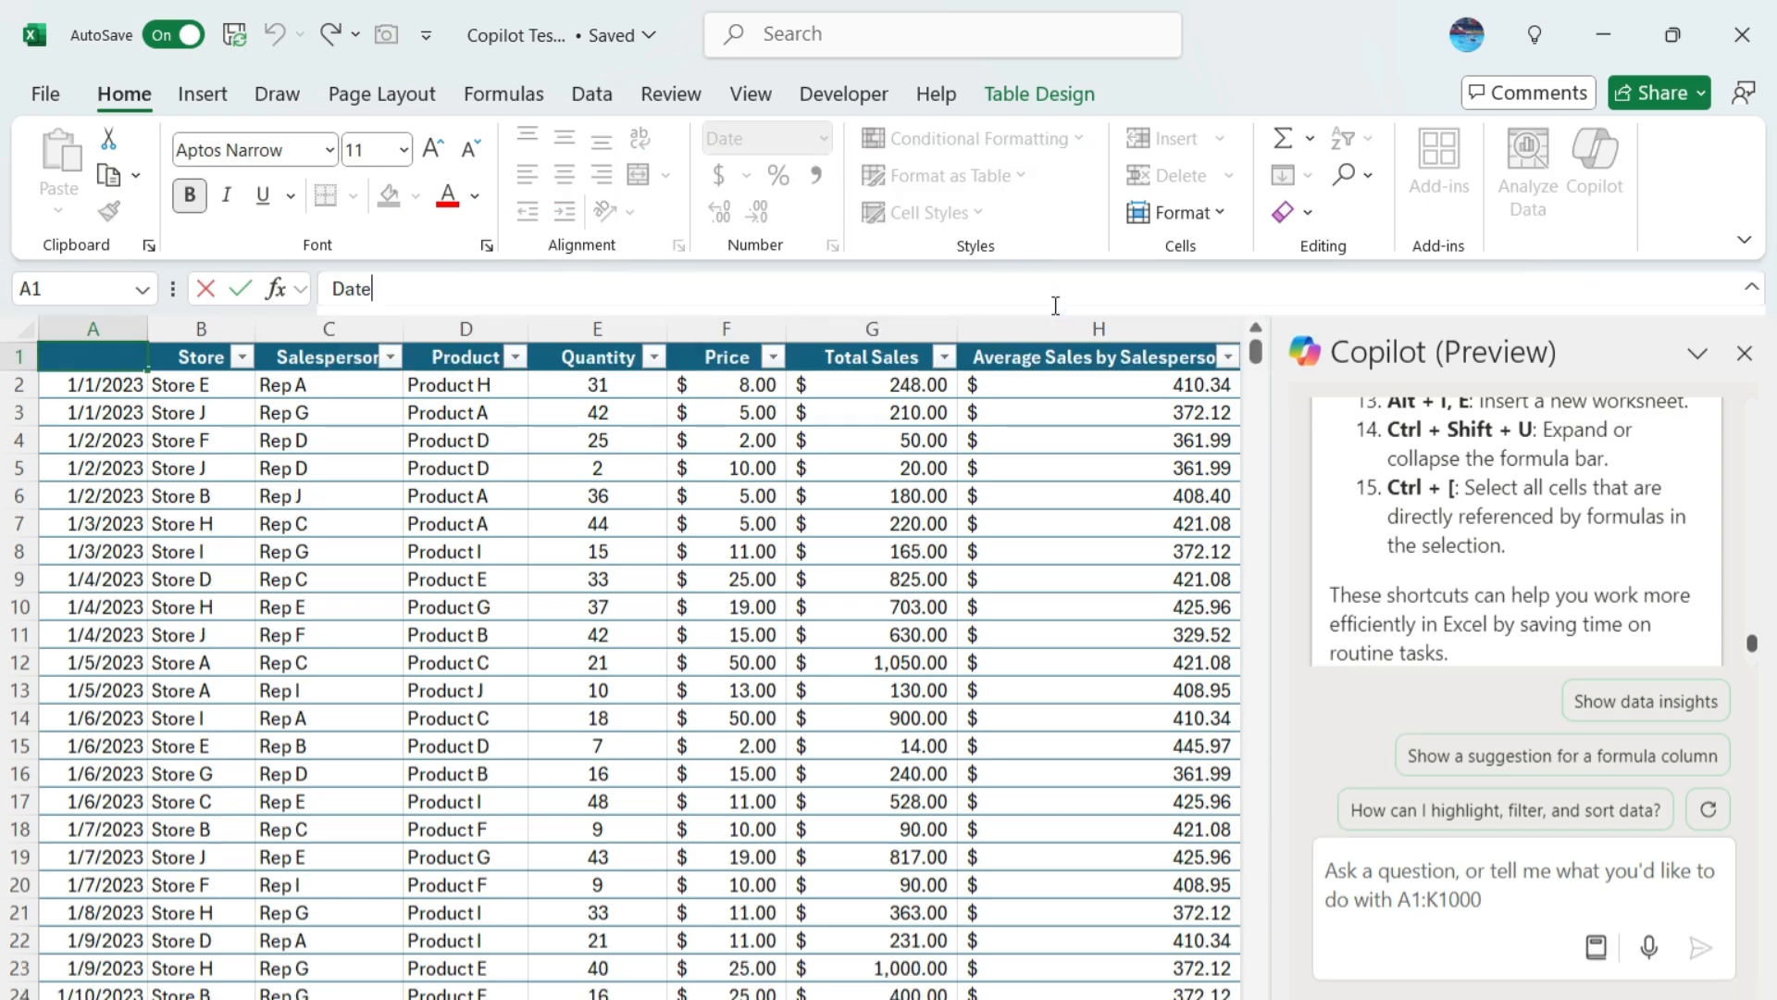
pyautogui.hotkey('ctrl', 'shift', 'u')
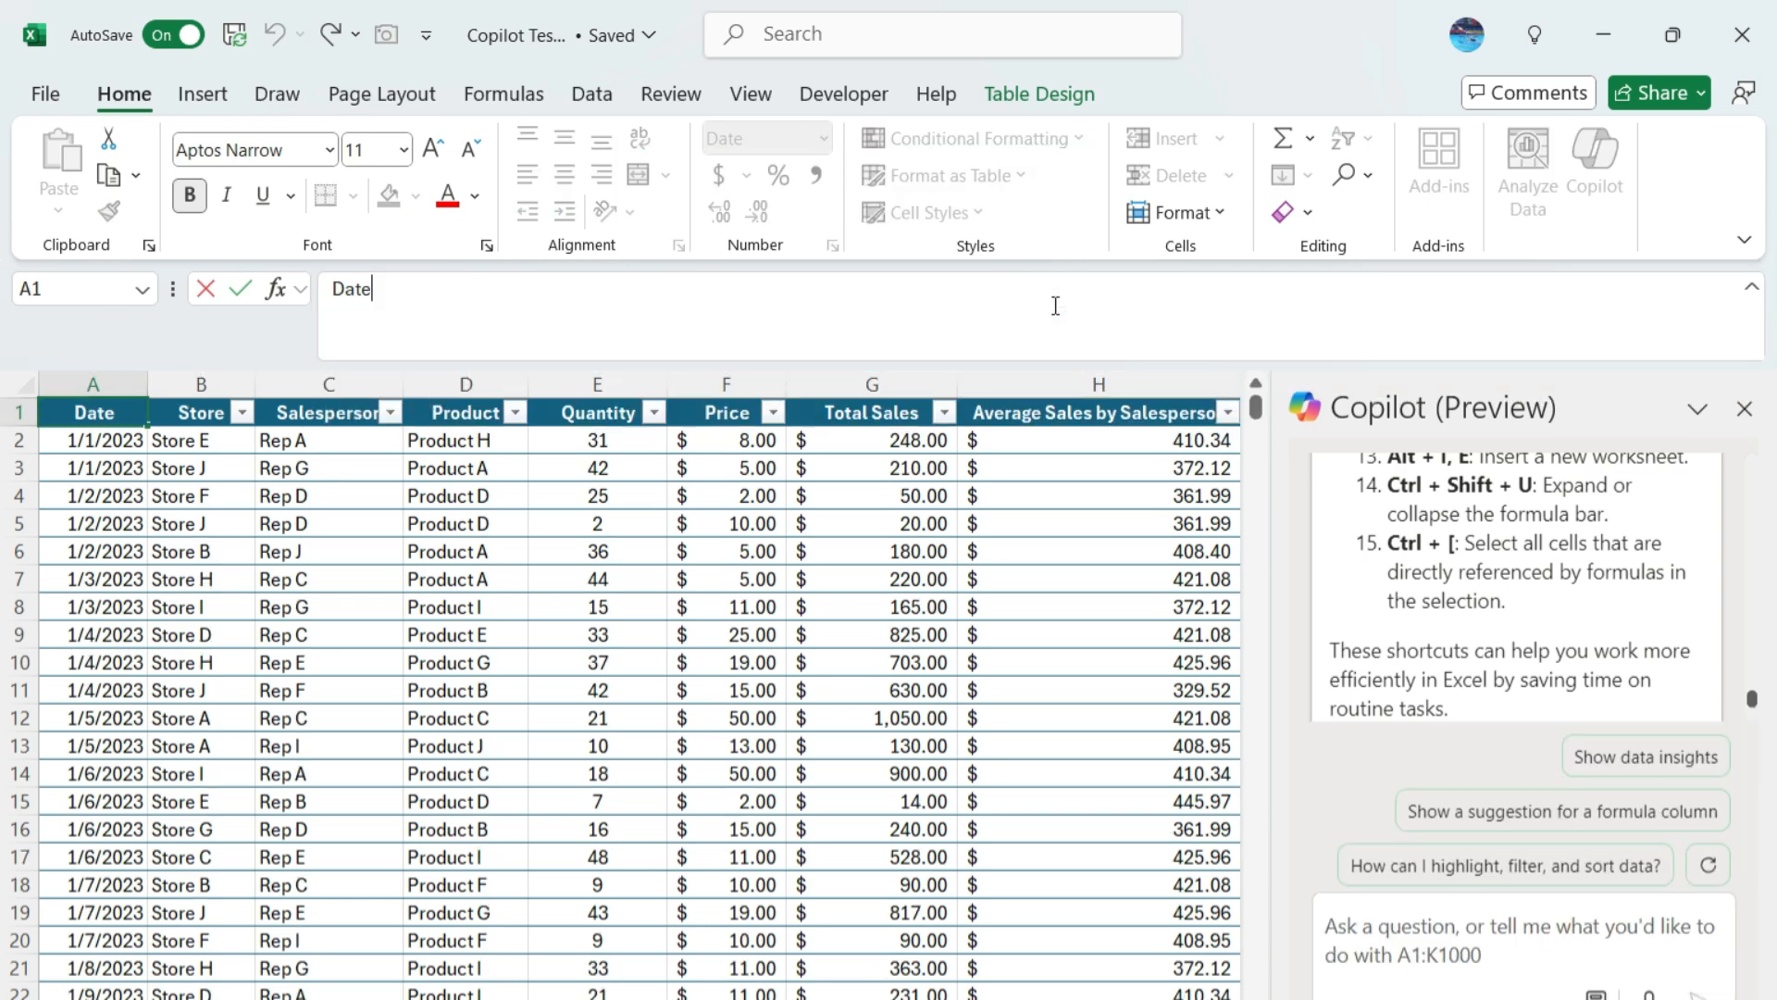
pyautogui.hotkey('ctrl', 'shift', 'u')
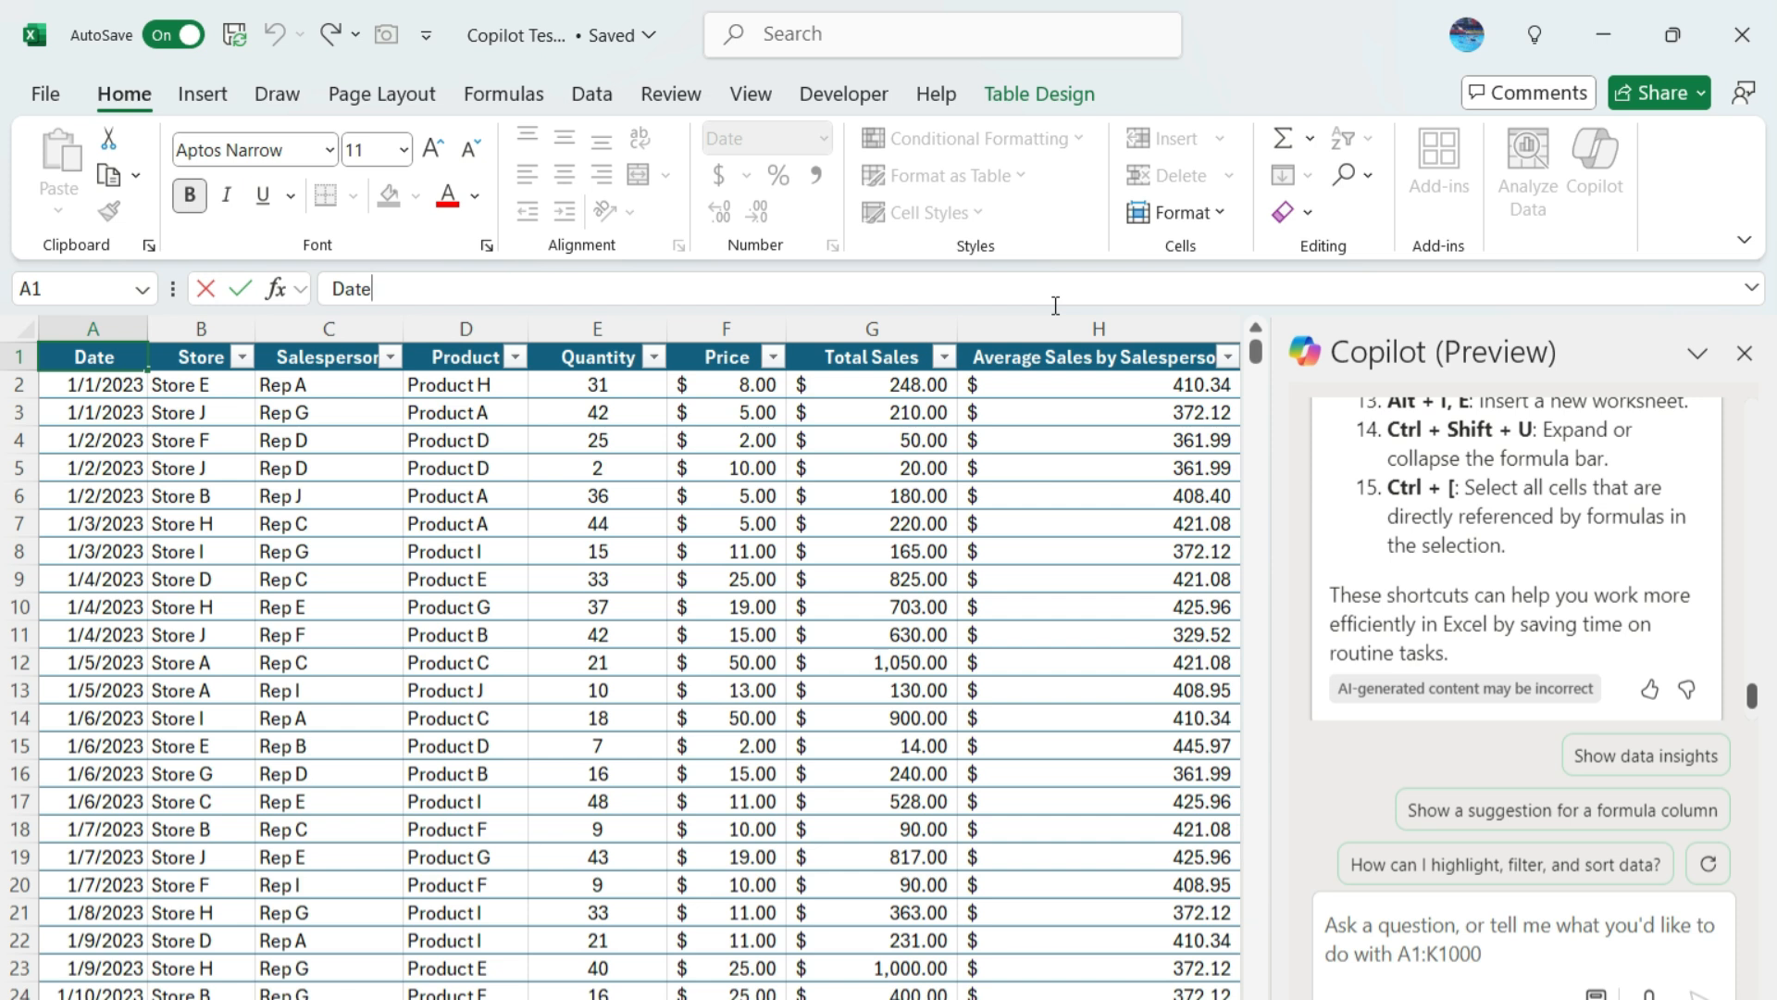
pyautogui.scroll(1, 1582, 498)
pyautogui.scroll(1, 1582, 497)
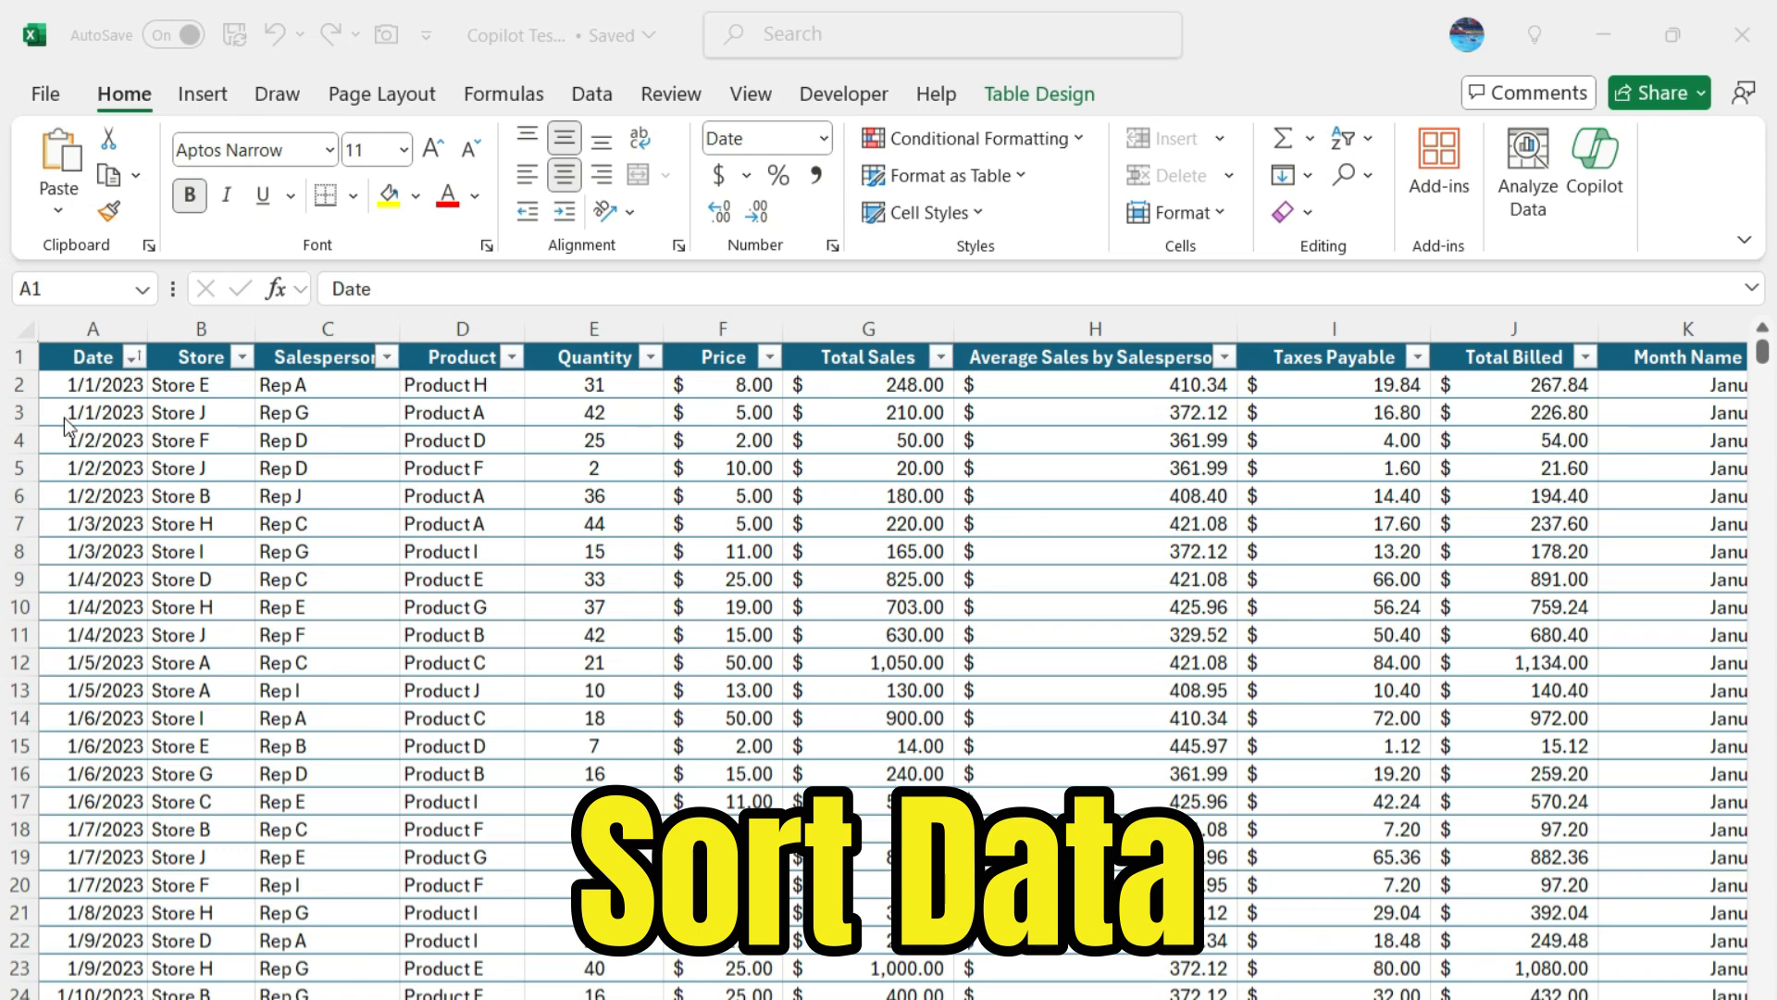
# Open Copilot and send it the prompt "Sort the salesperson field in ascending order".
pyautogui.click(241, 357)
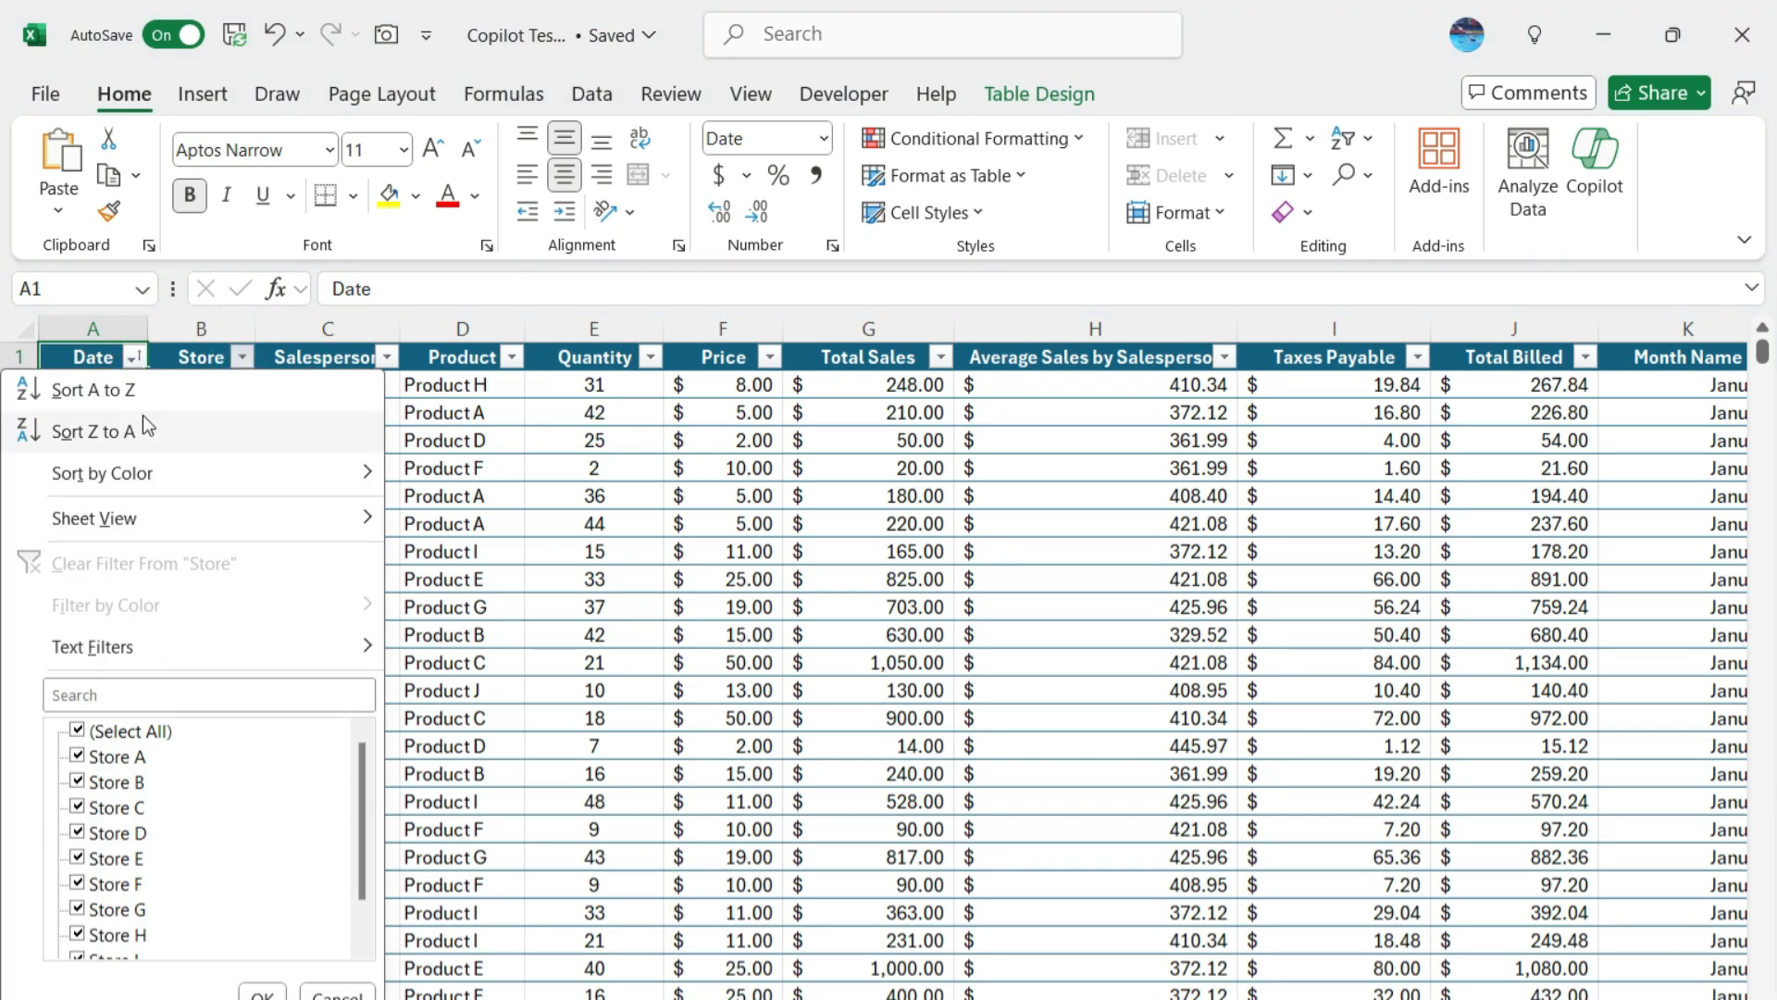
pyautogui.click(326, 352)
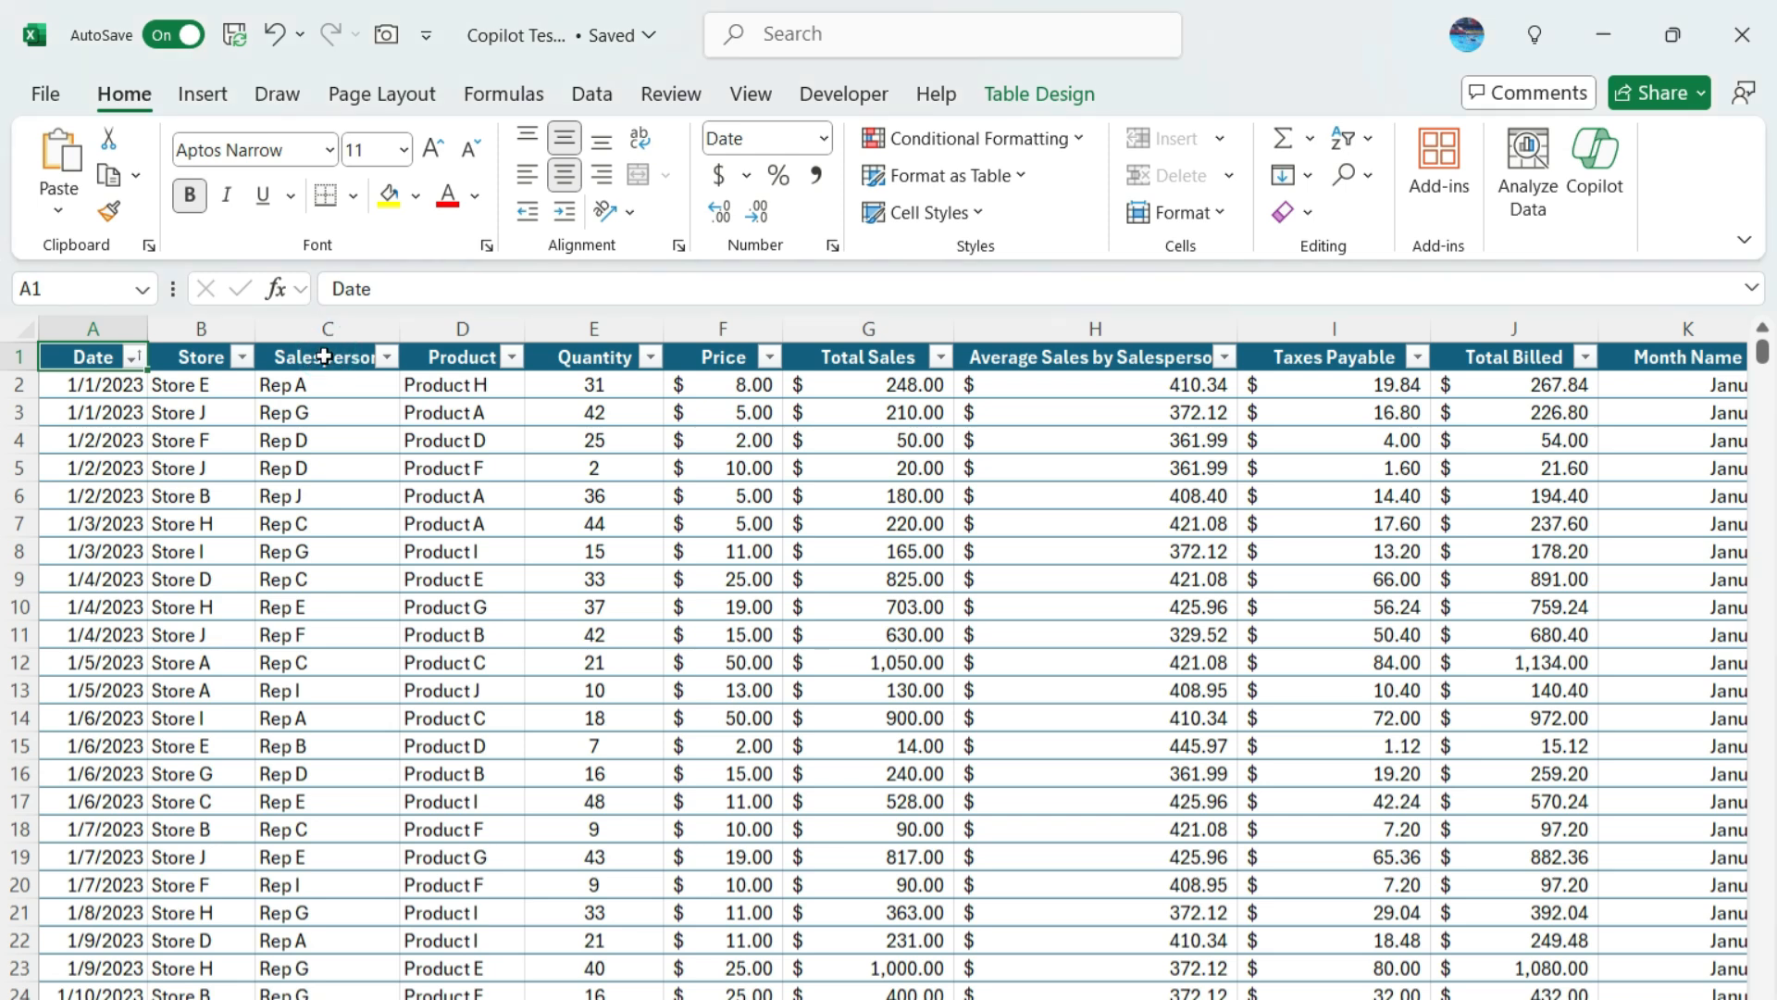
pyautogui.click(1606, 164)
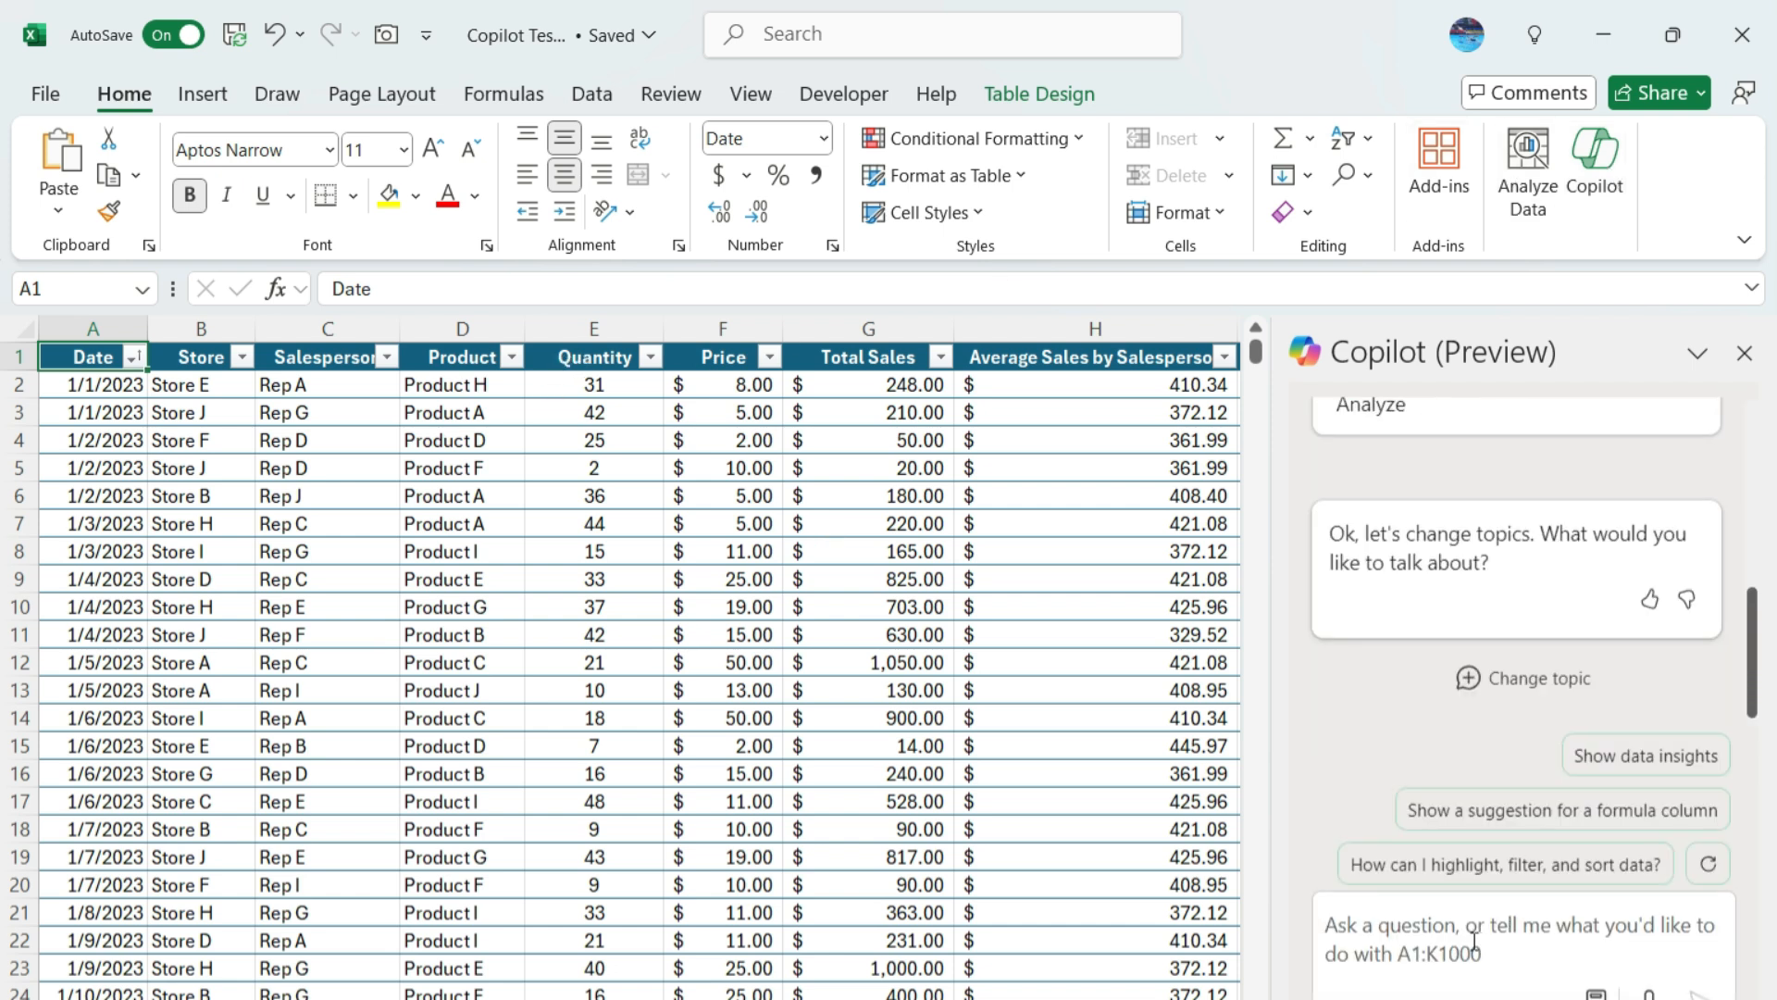
pyautogui.write('Sort th')
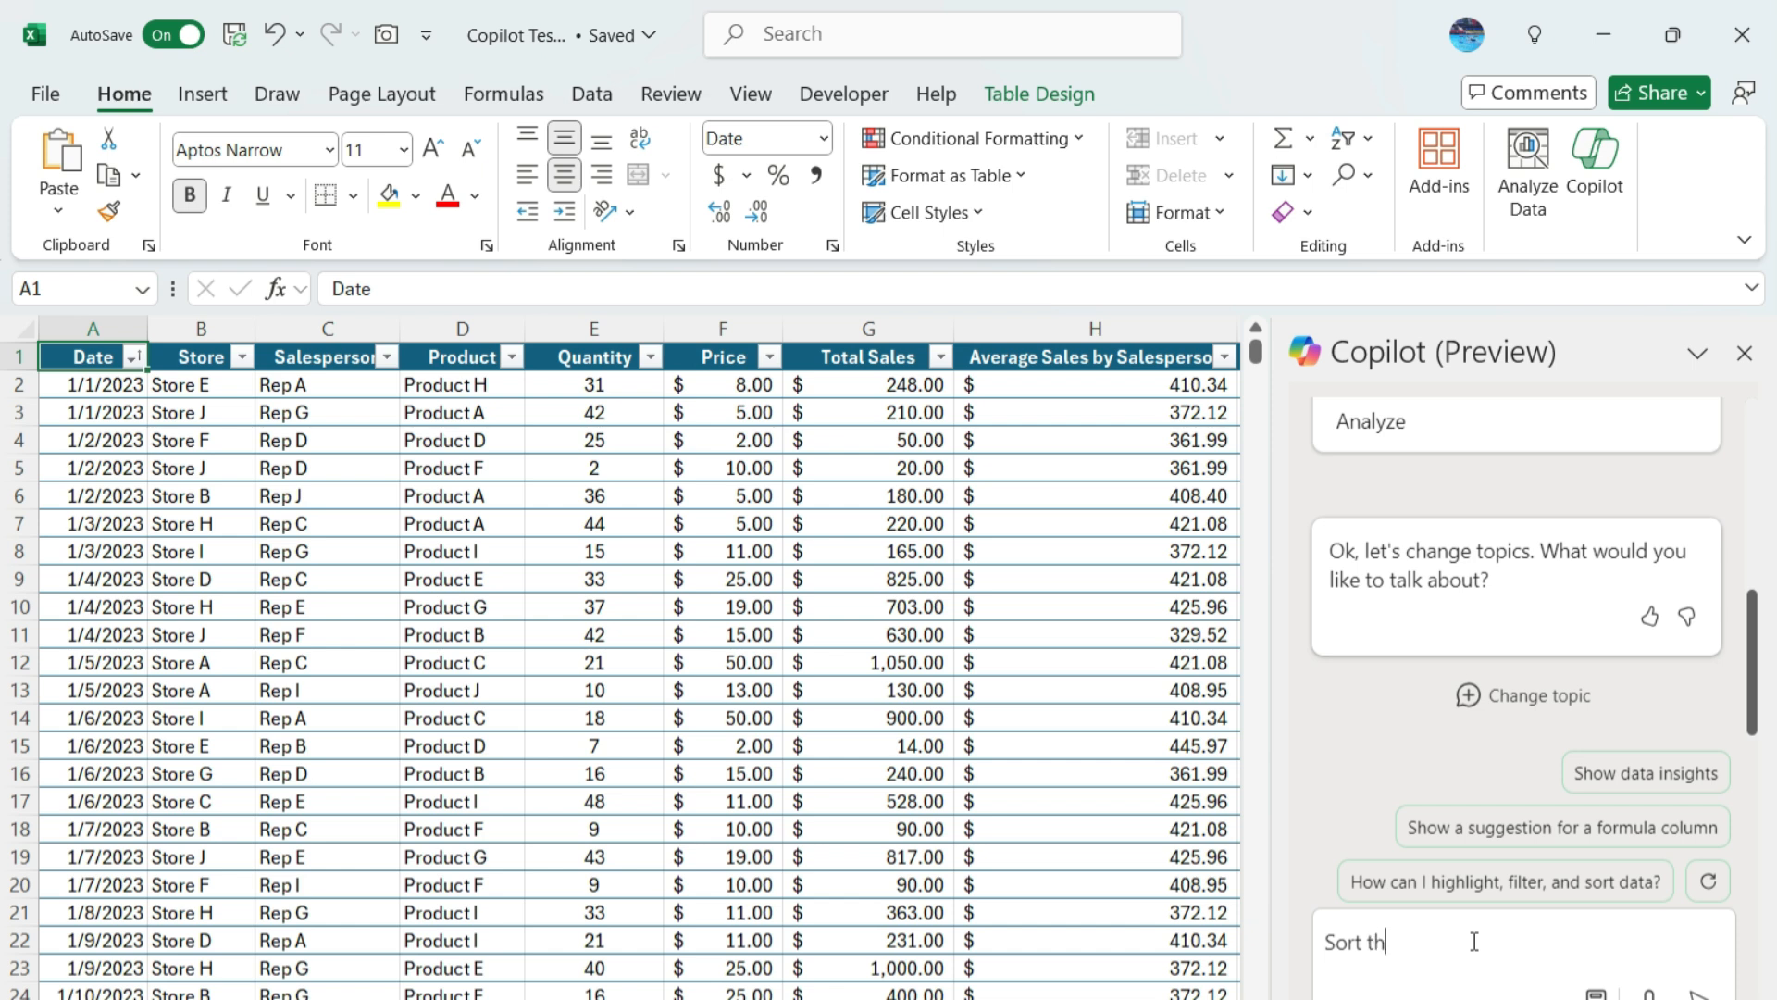
pyautogui.write('e salesperson field in ascending order')
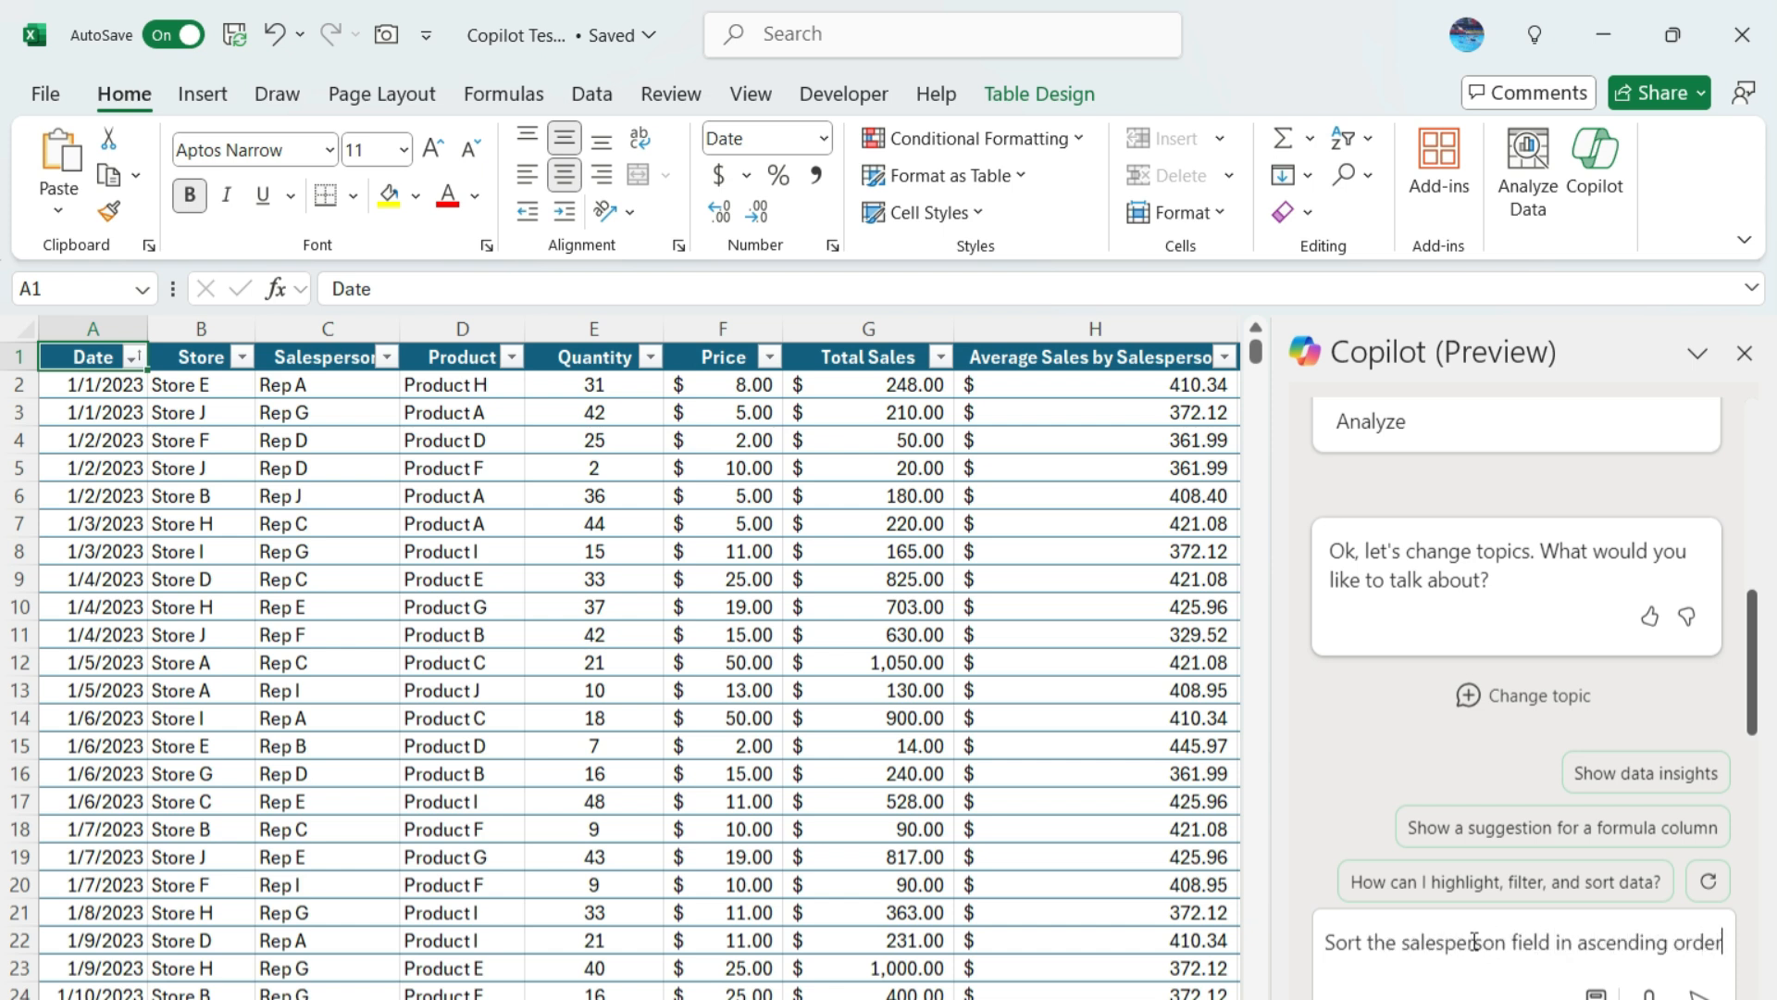
pyautogui.press('Return')
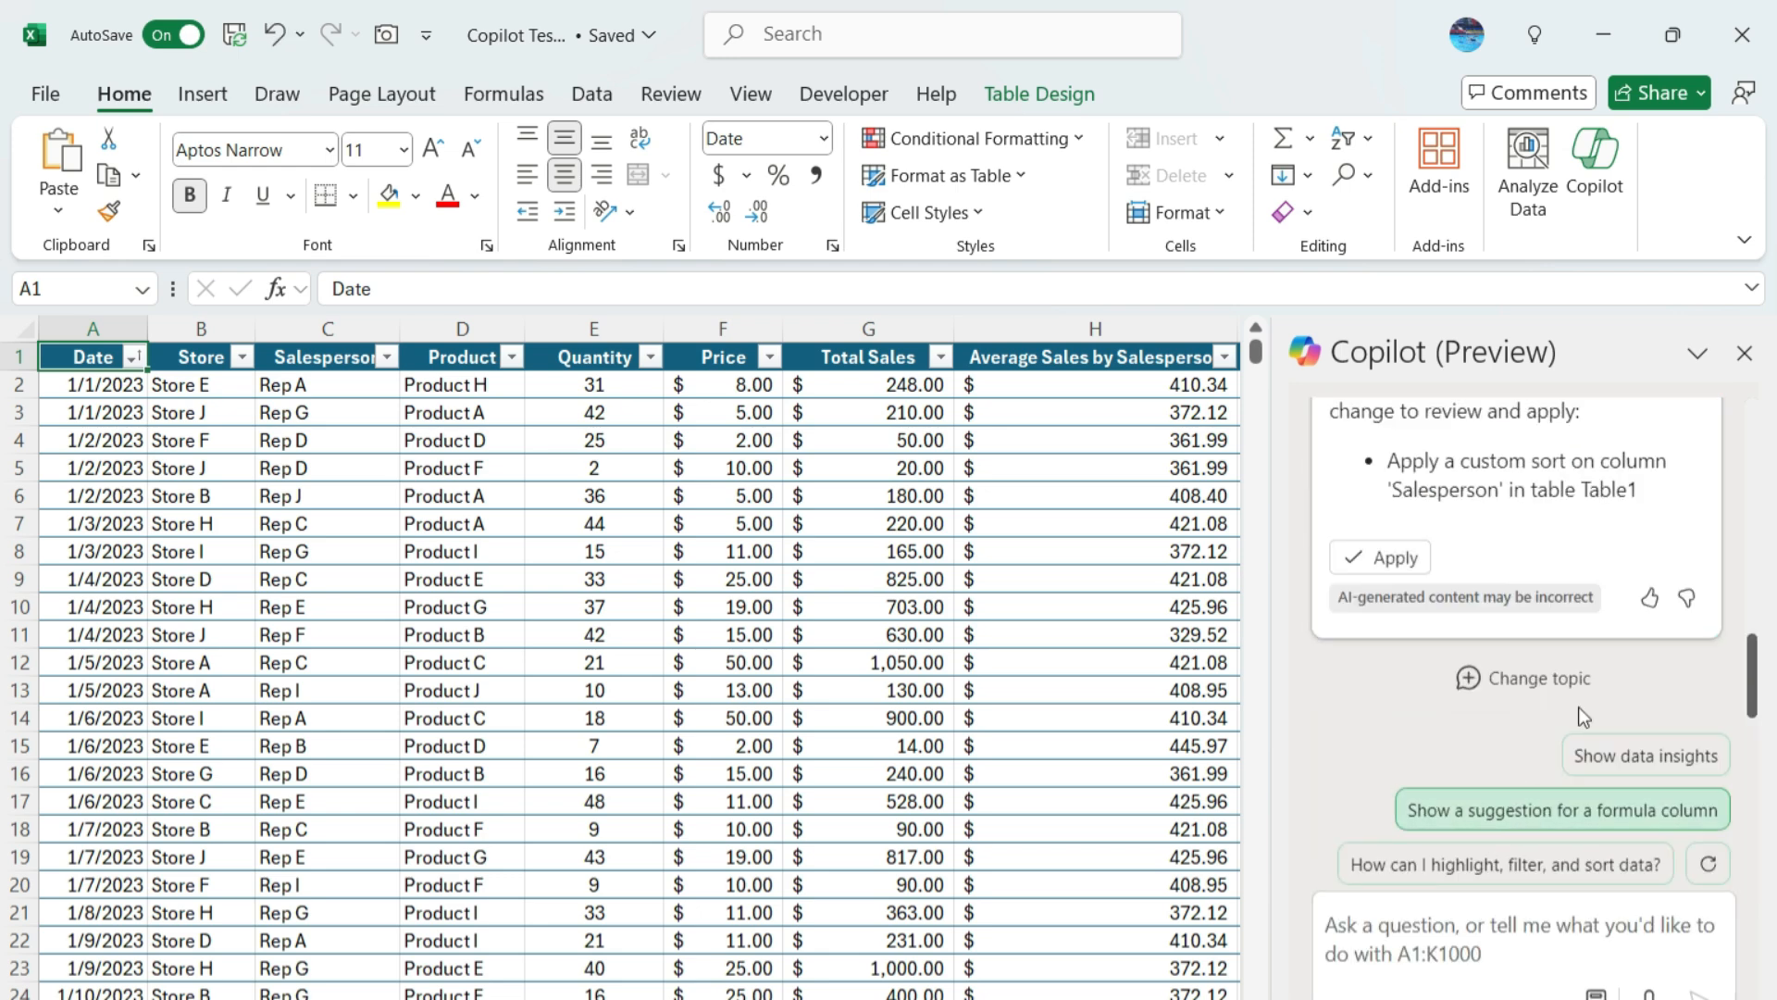
# Apply Copilot's proposed custom sort on the Salesperson column and check that column's sort and filter options.
pyautogui.scroll(2, 1574, 611)
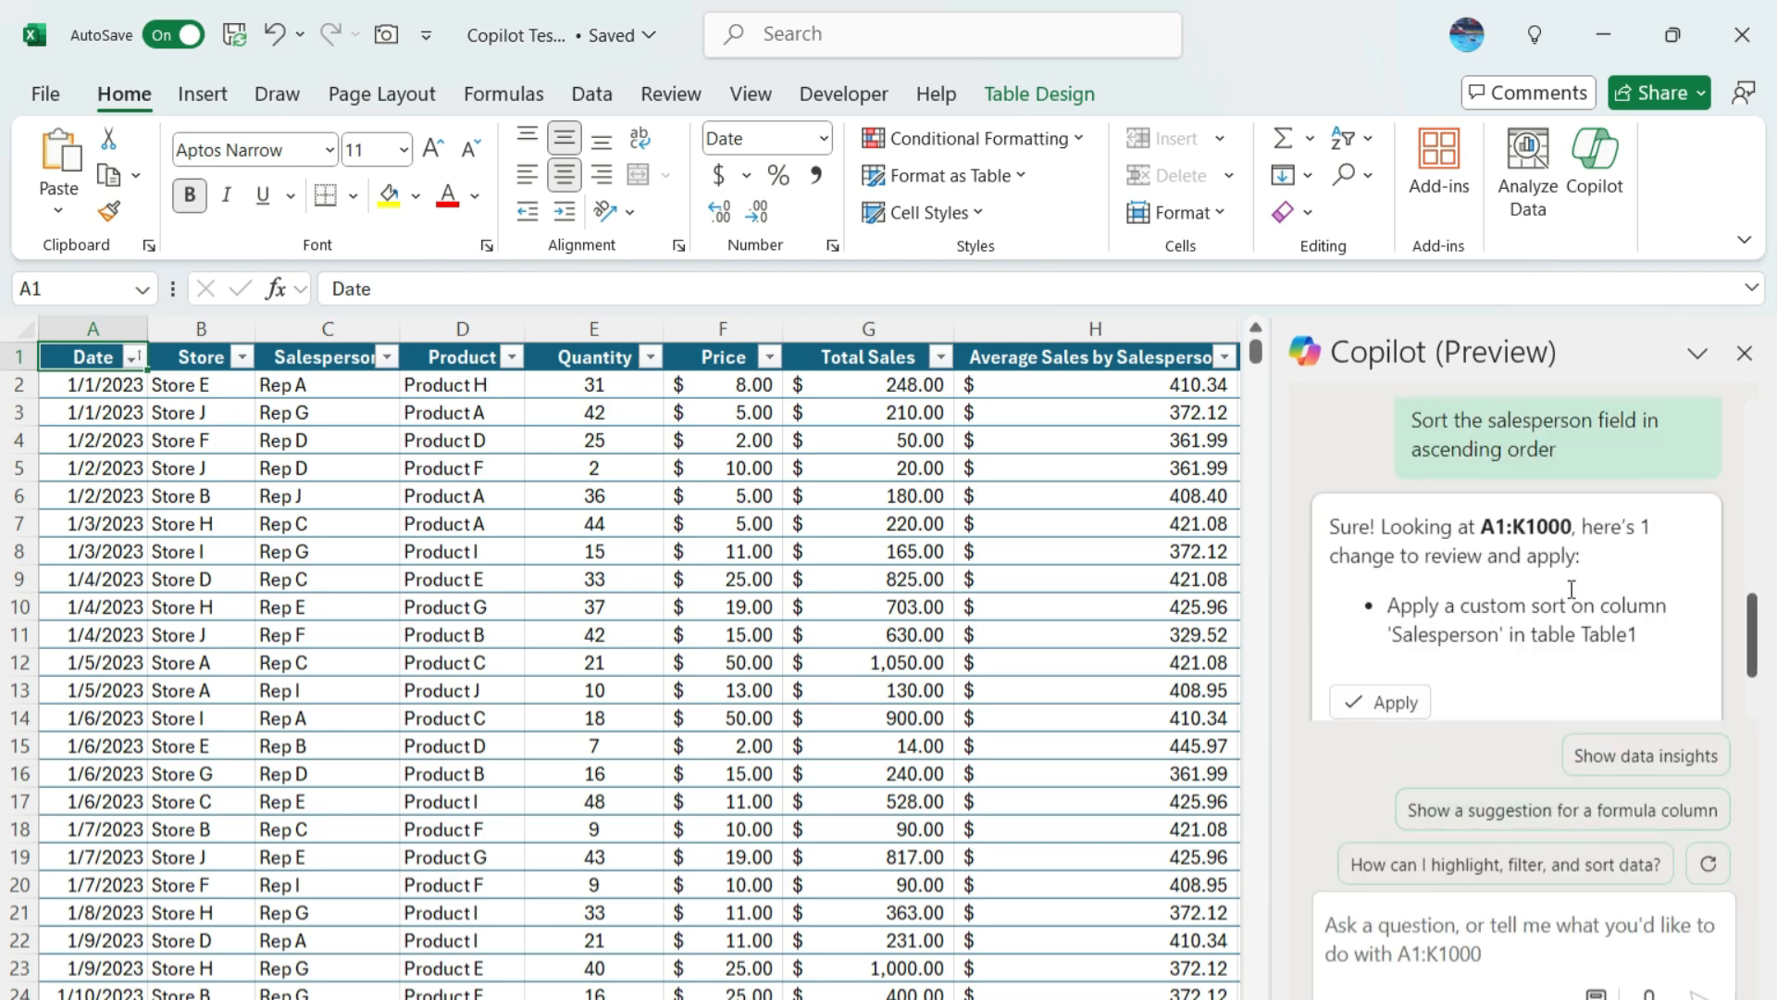
pyautogui.click(1371, 708)
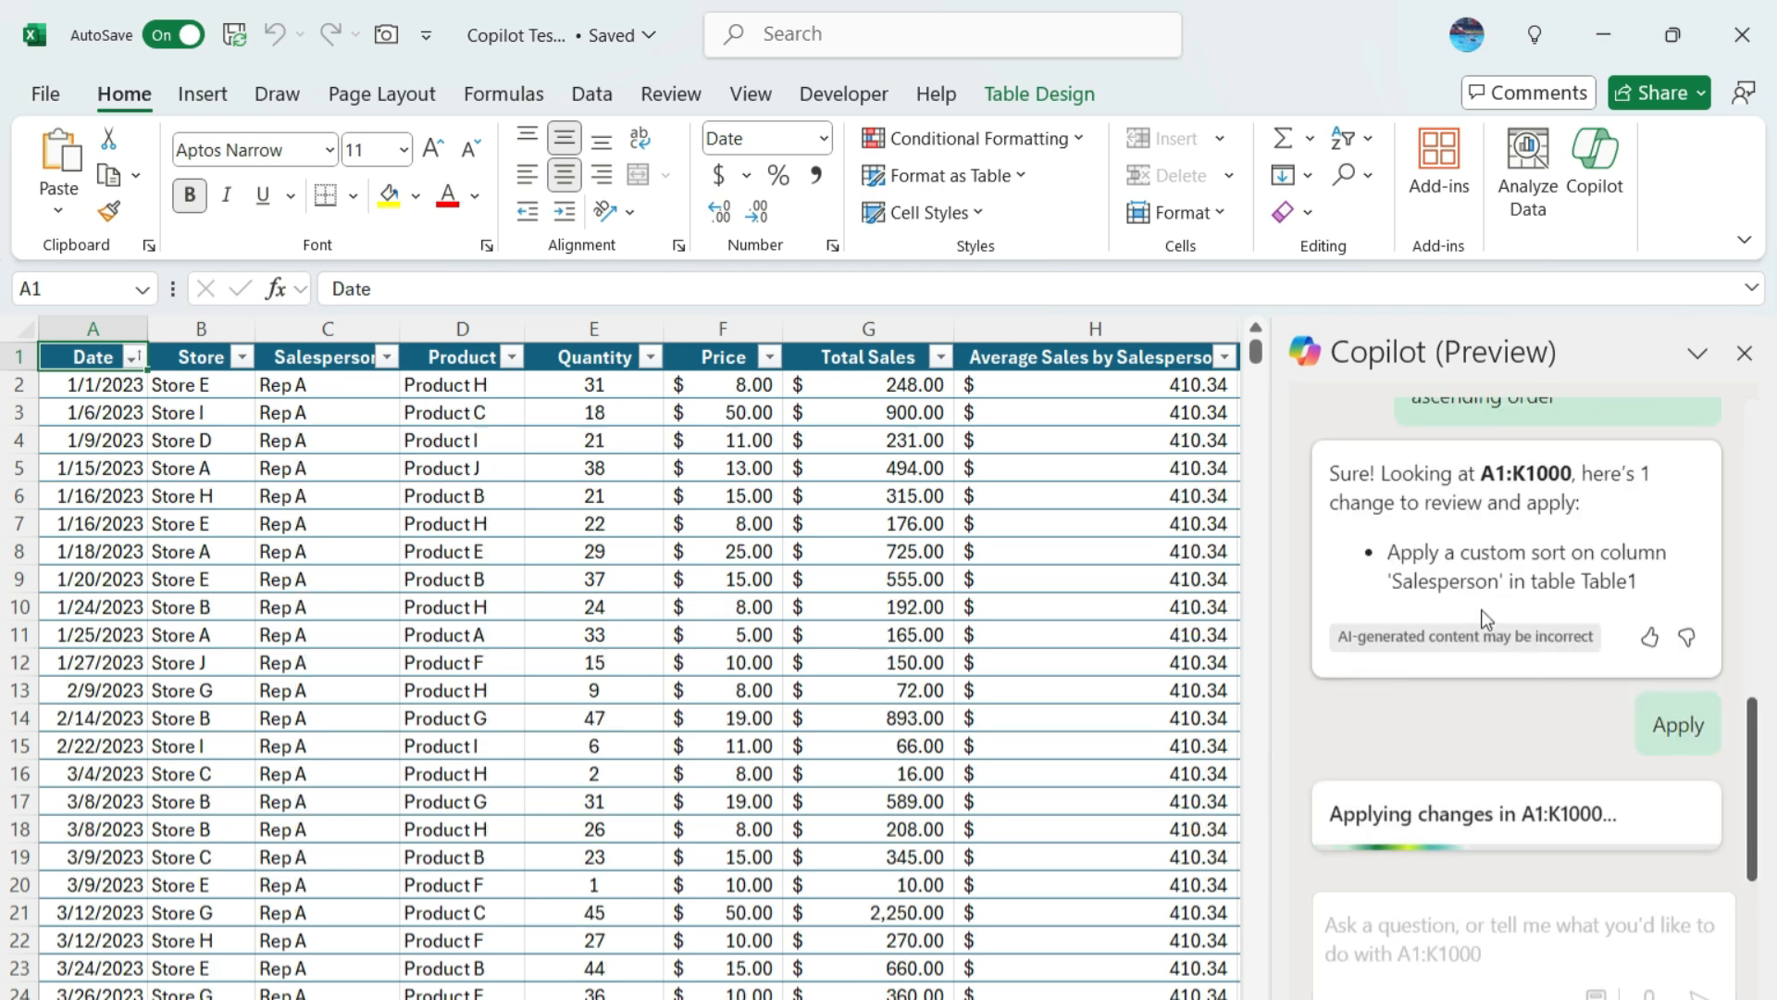
pyautogui.click(387, 358)
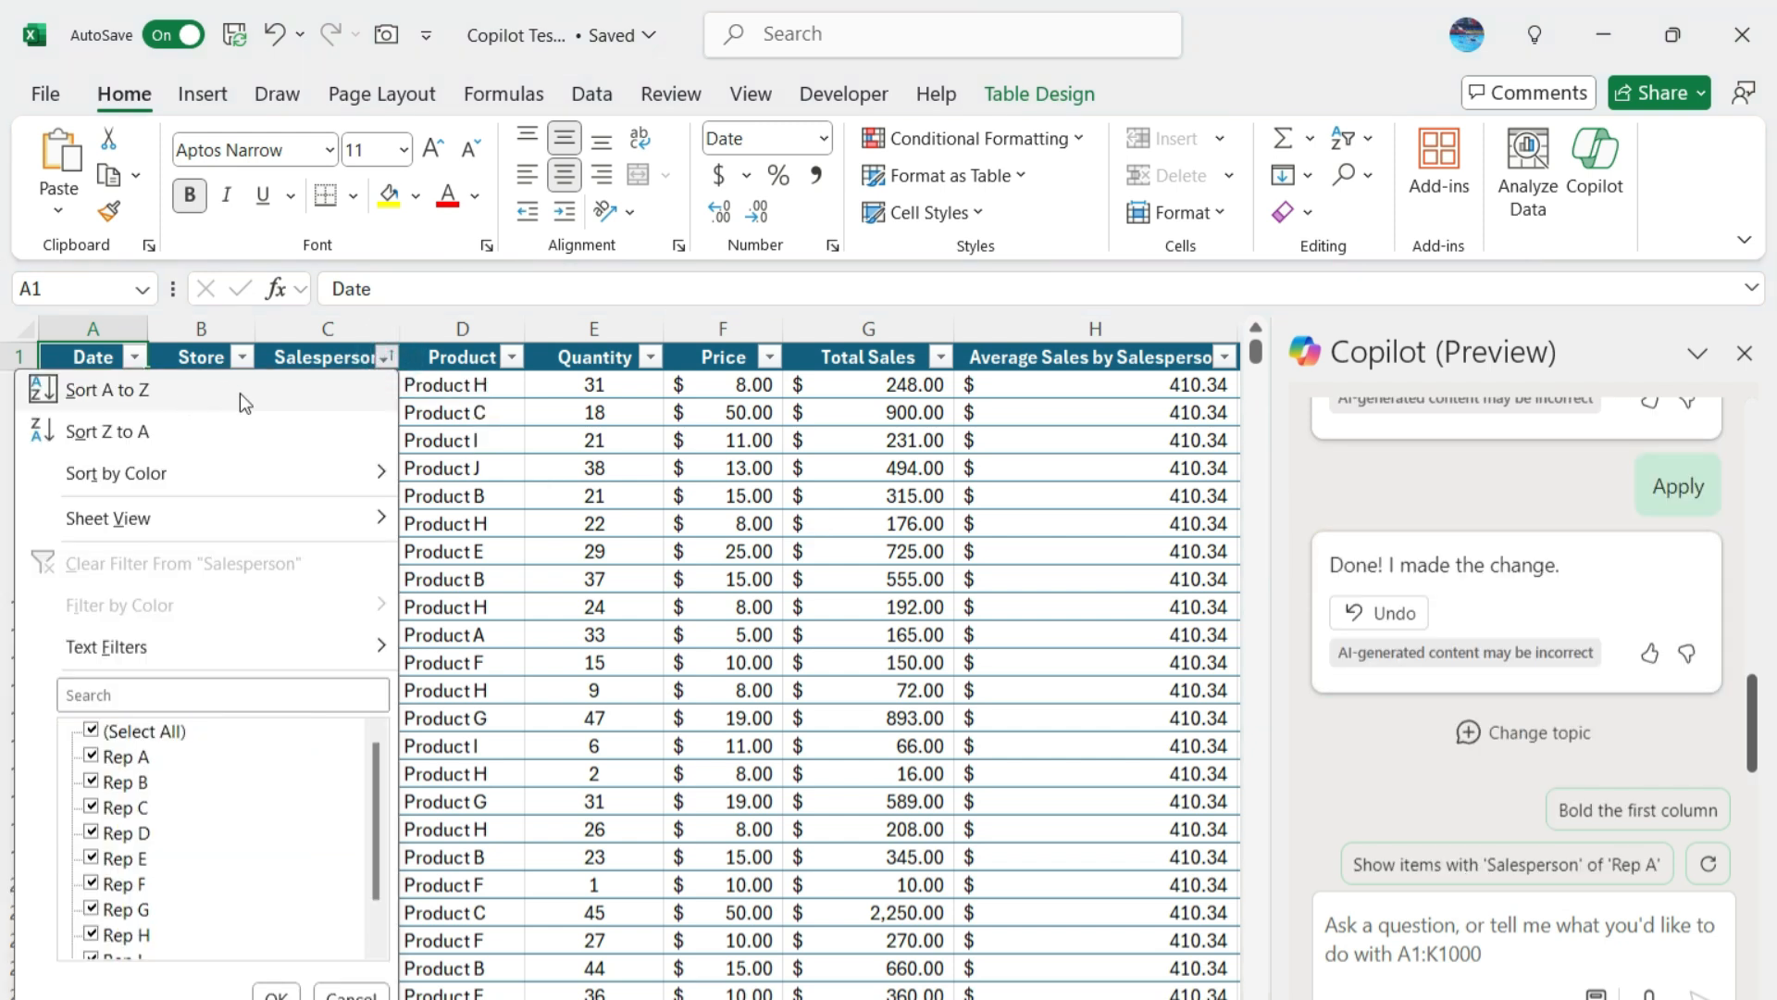
pyautogui.click(361, 360)
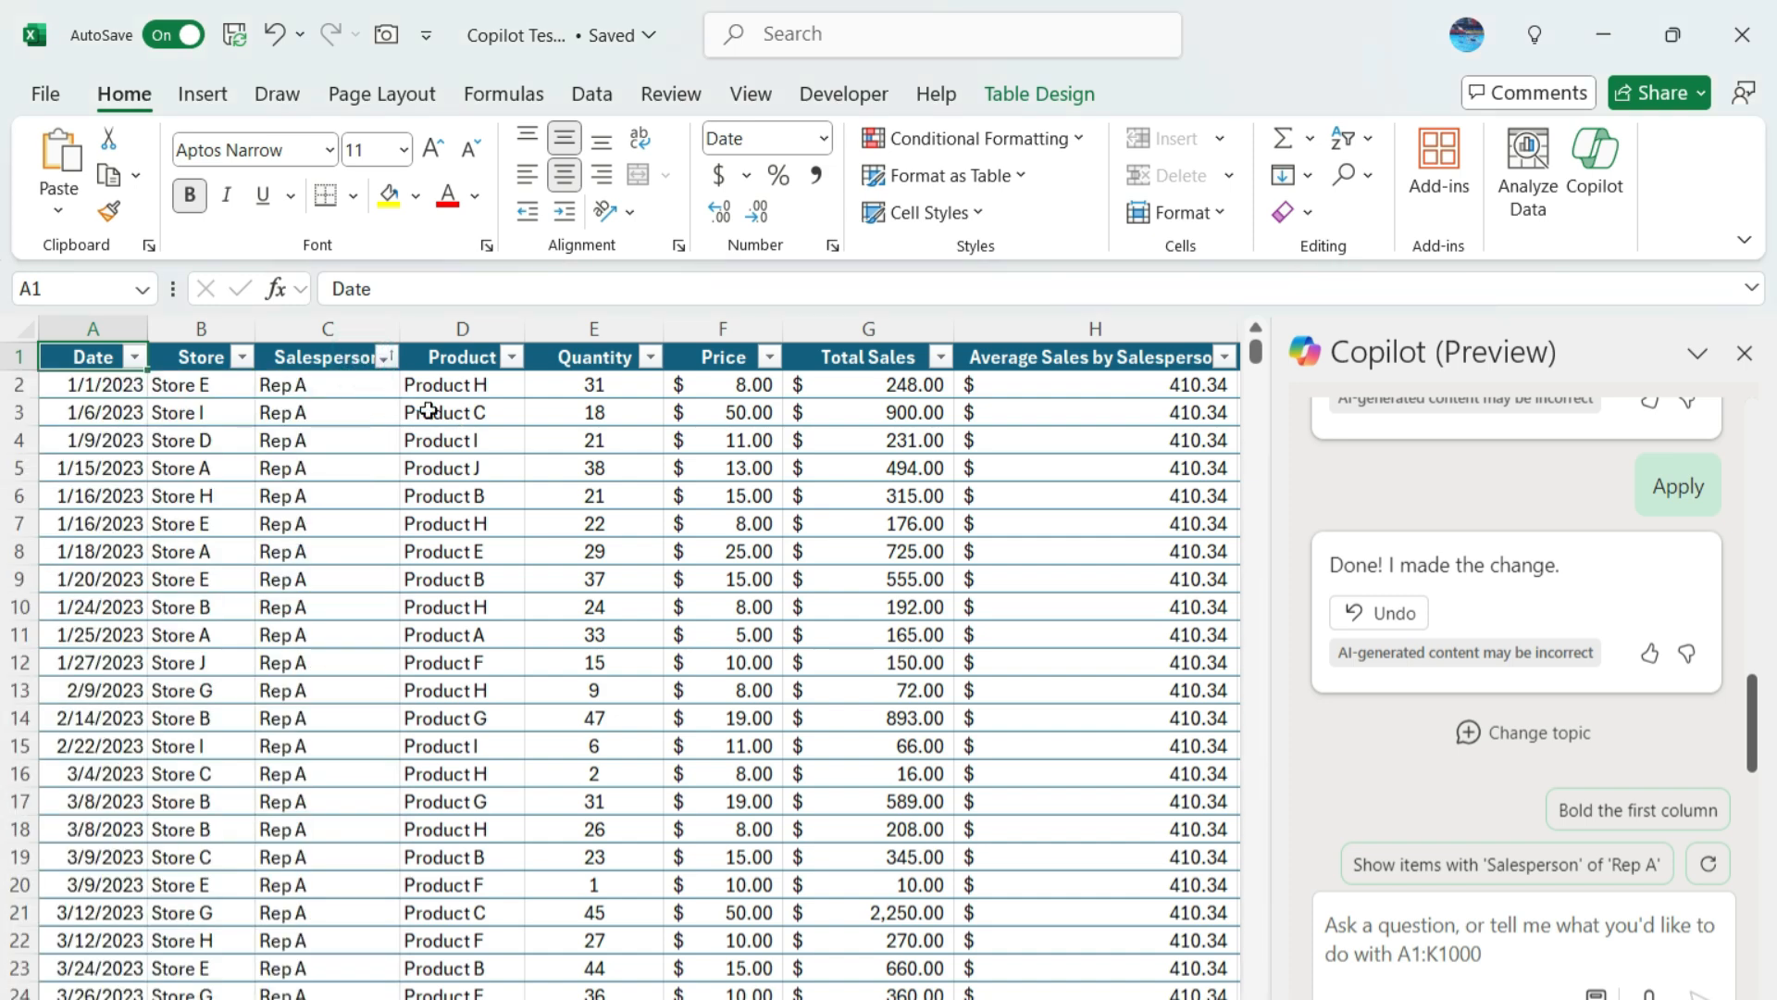
# Ask Copilot to sort the data by sales from largest to smallest, by product in ascending order, and by salesperson in ascending order.
pyautogui.click(1390, 953)
pyautogui.write('Sort my')
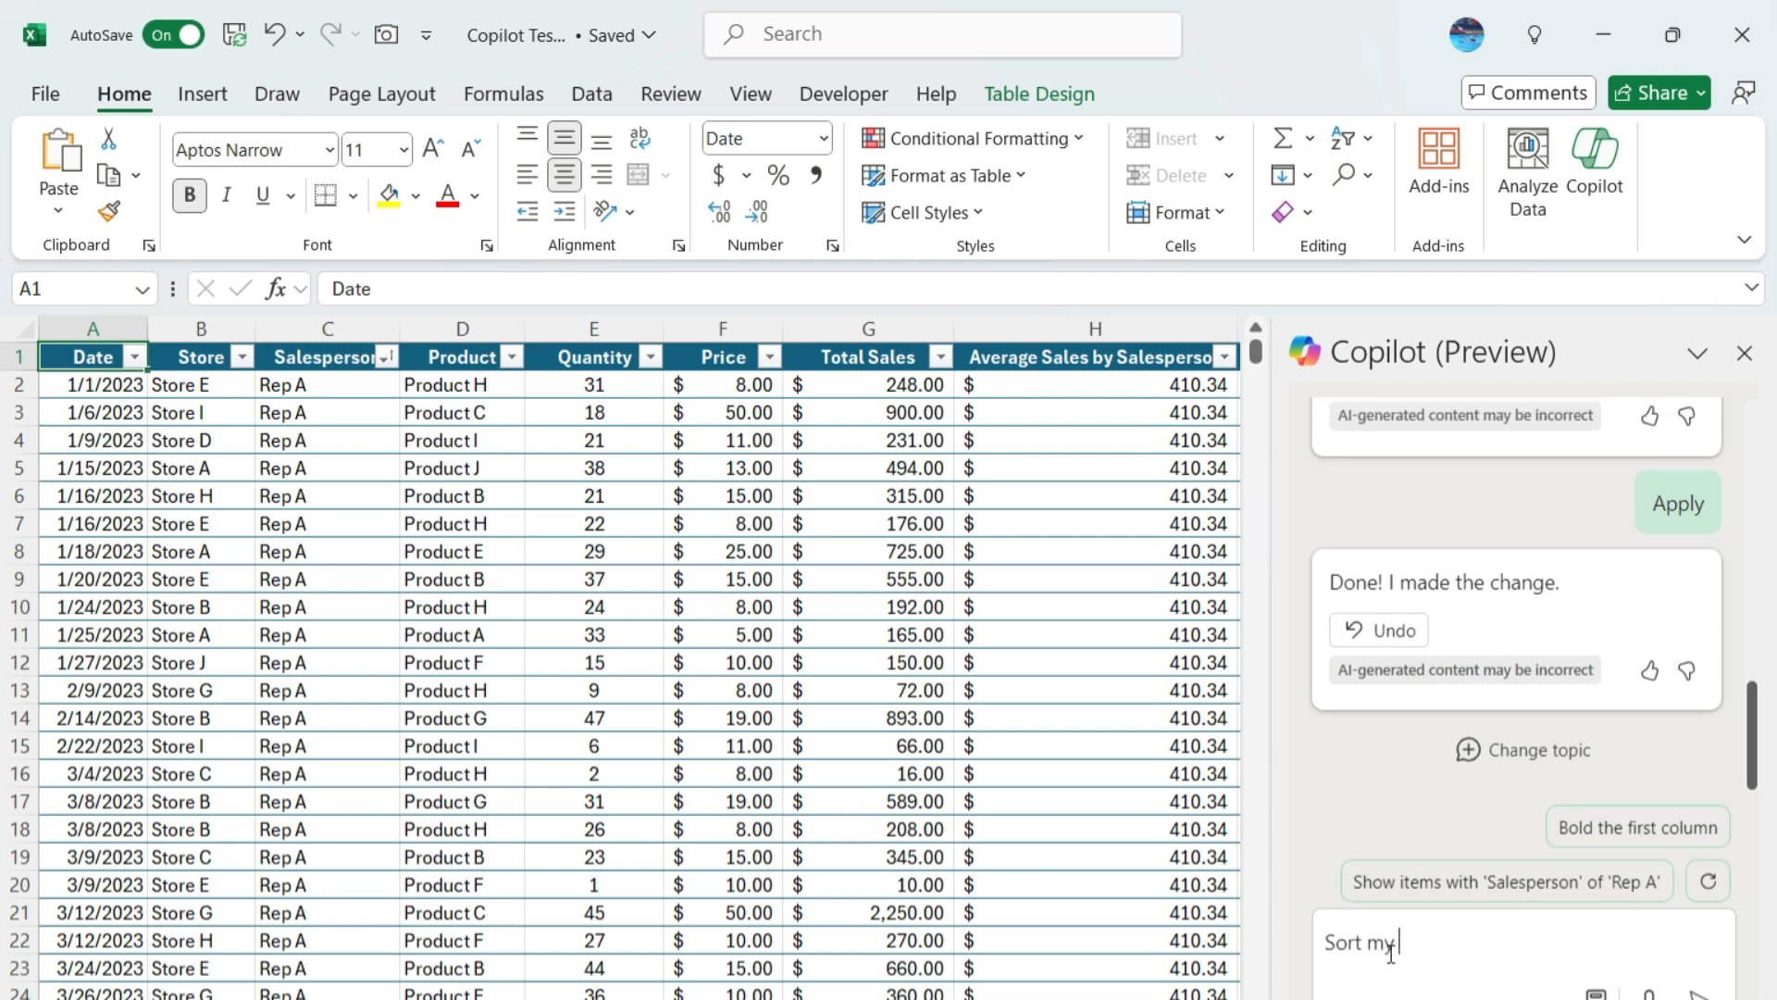
pyautogui.write(' data first by sales, from lar')
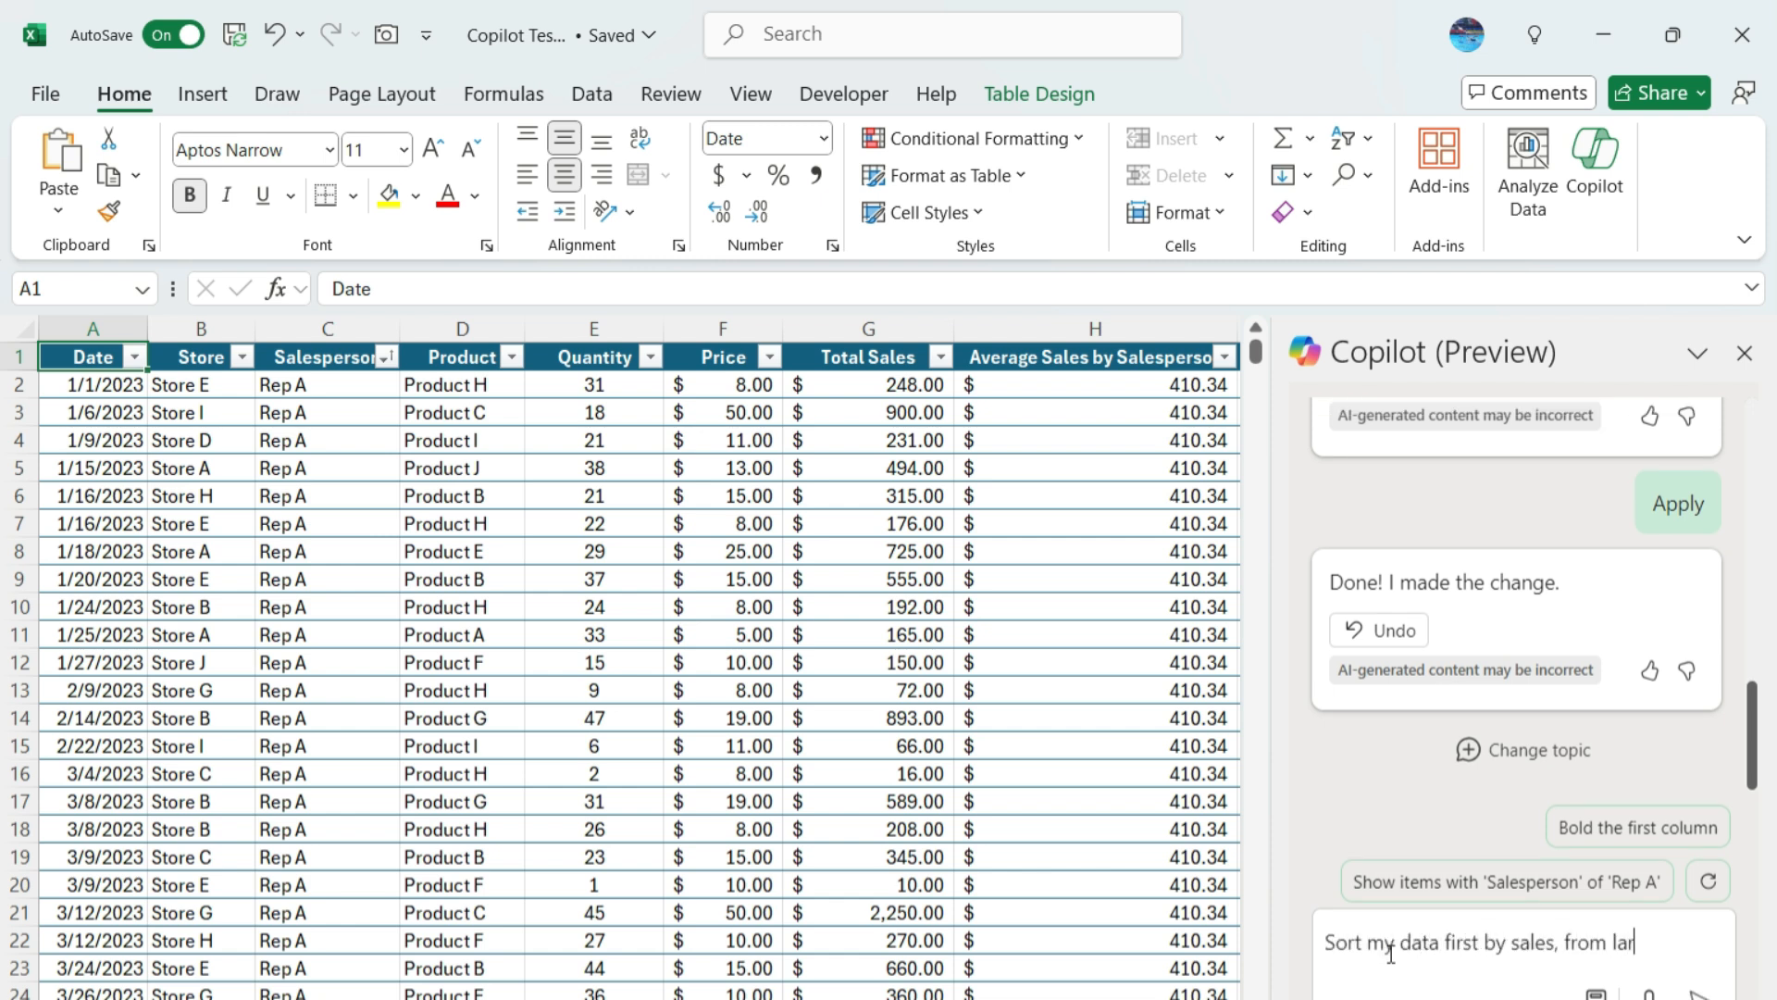
pyautogui.write('gest to smallest. T')
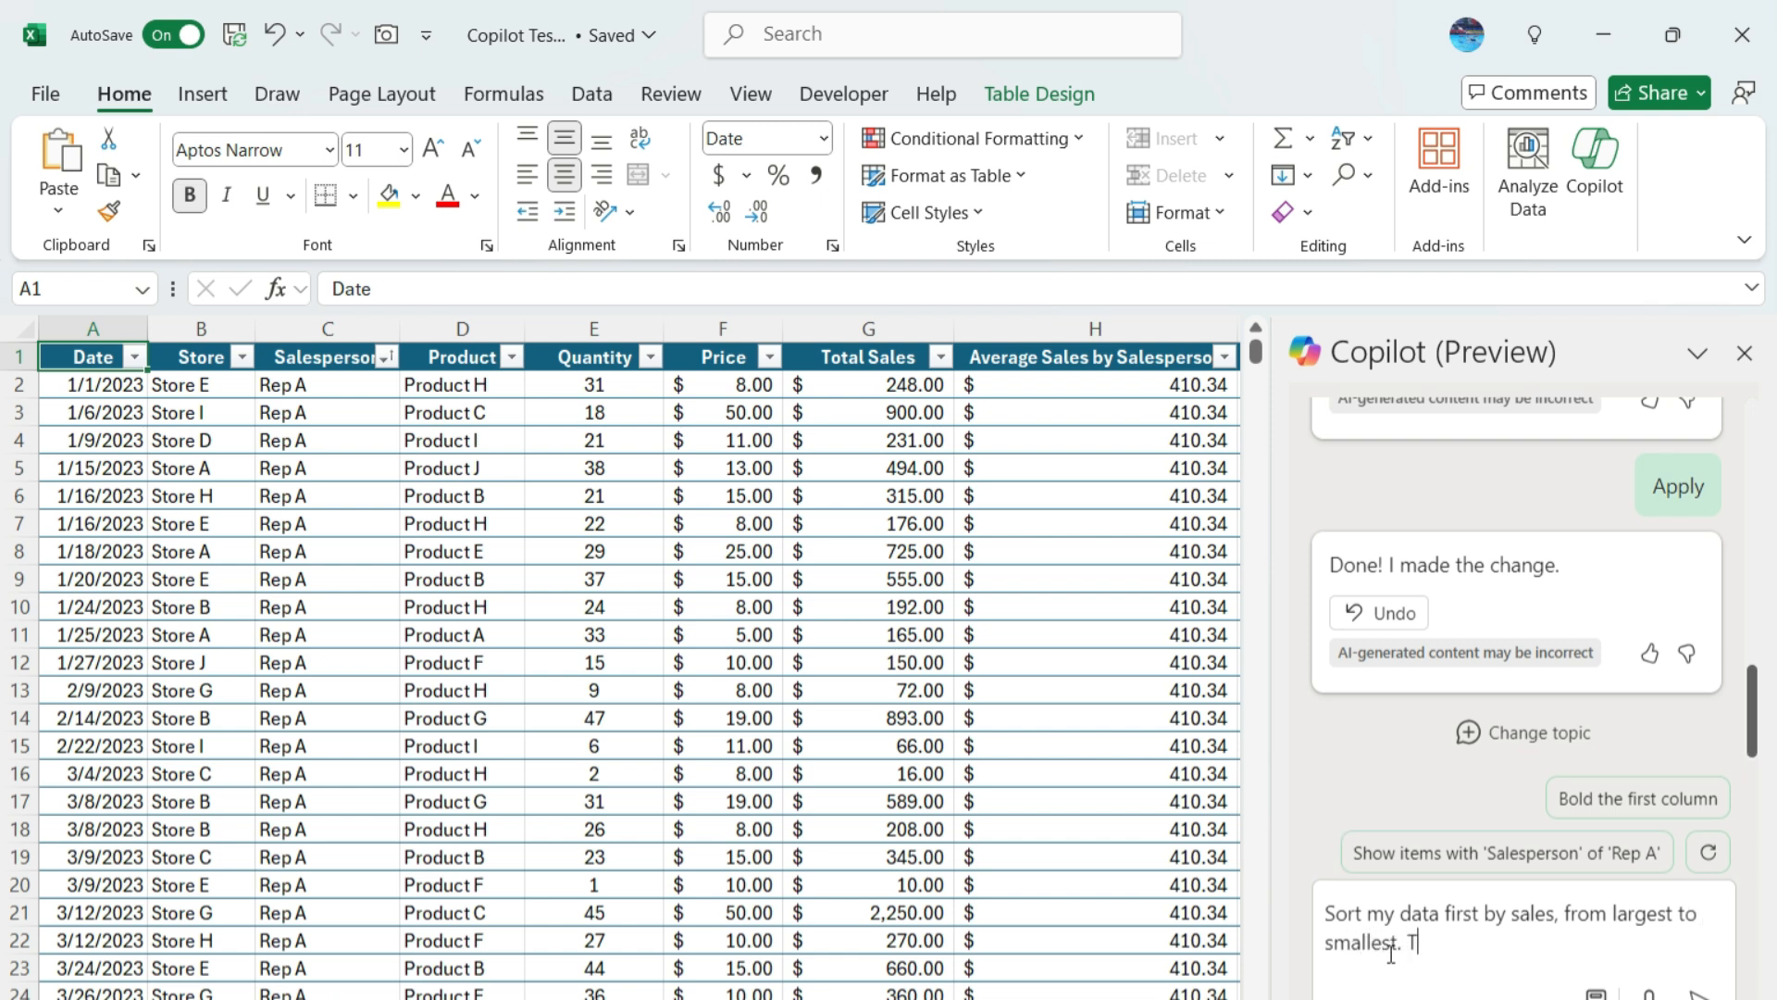
pyautogui.write('hen, sort by product in ascending ord')
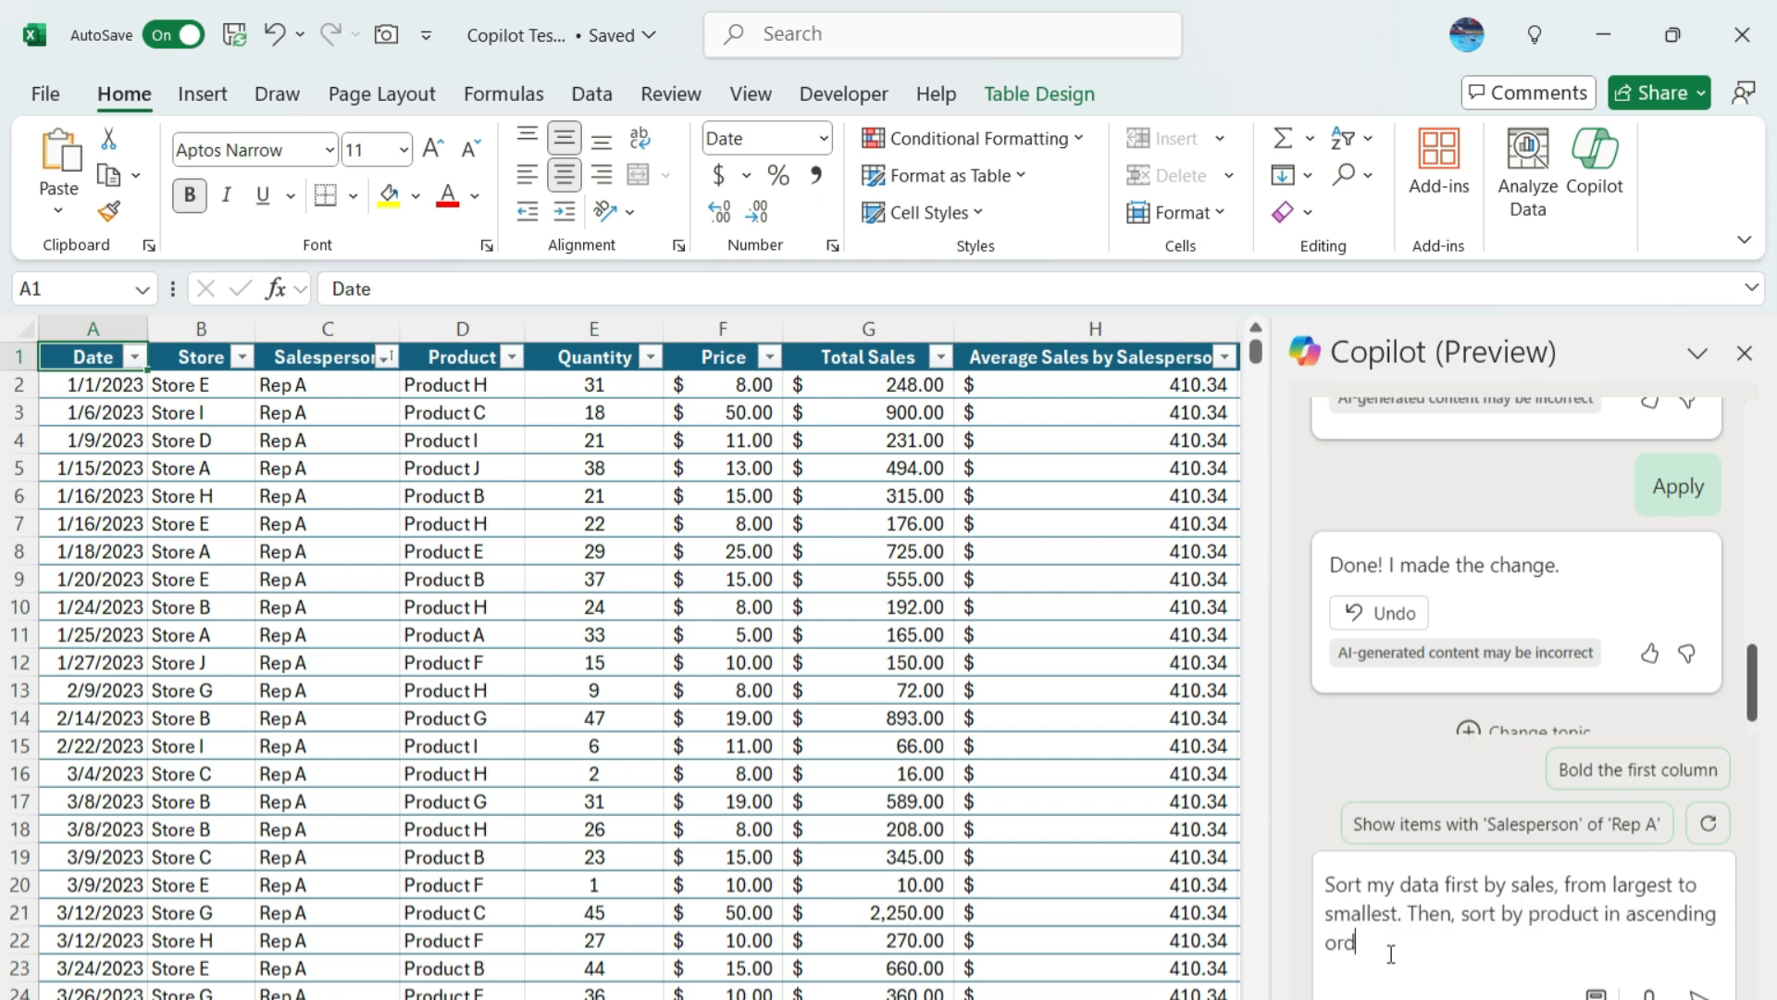
pyautogui.write('er. Then sort by salesperson ')
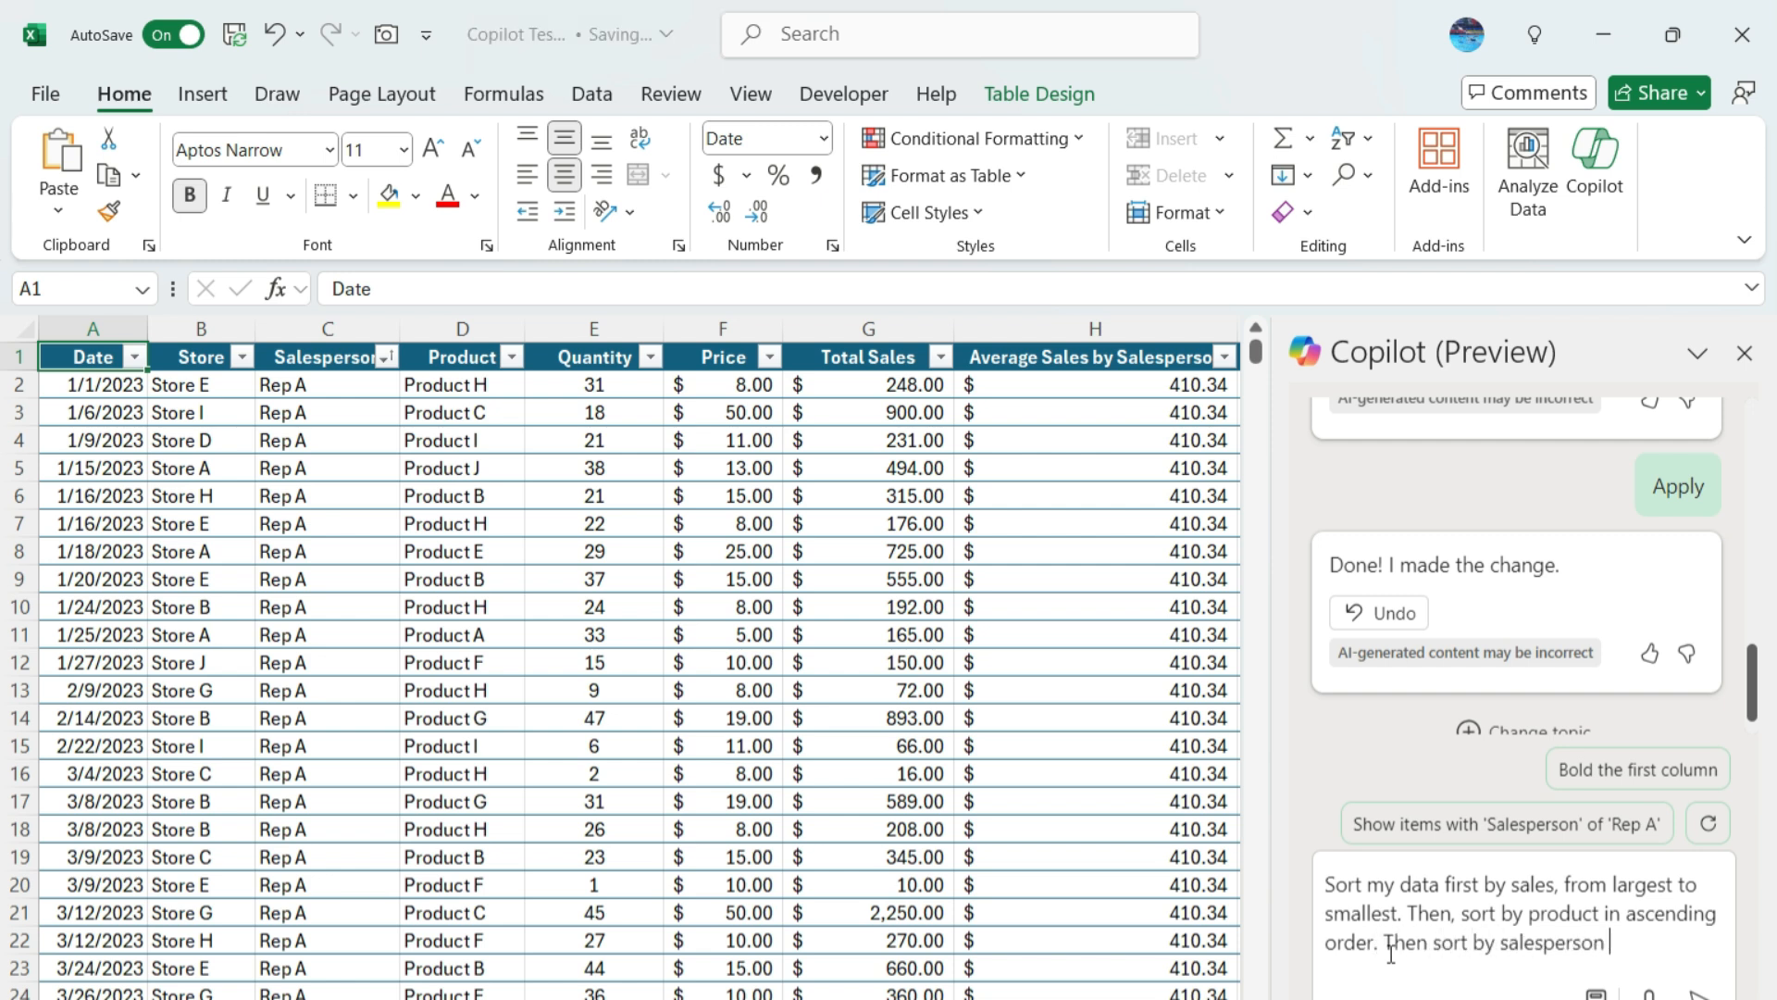
pyautogui.write('in ascending order')
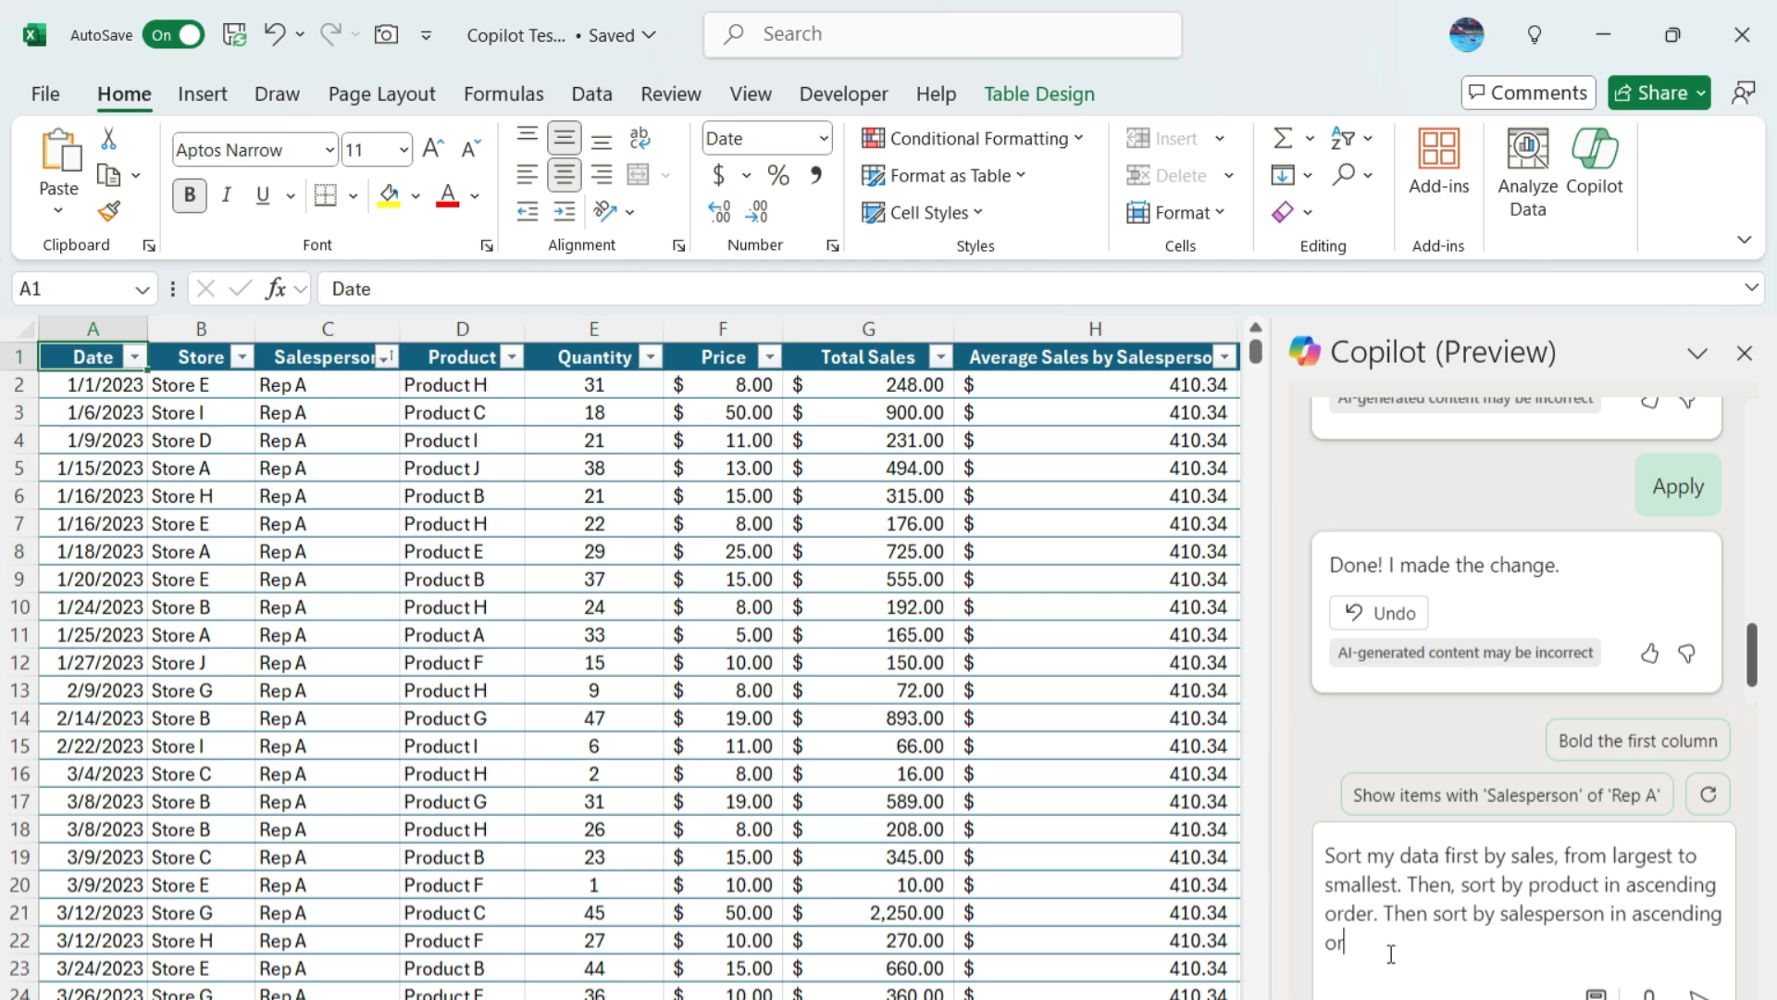
pyautogui.press('Return')
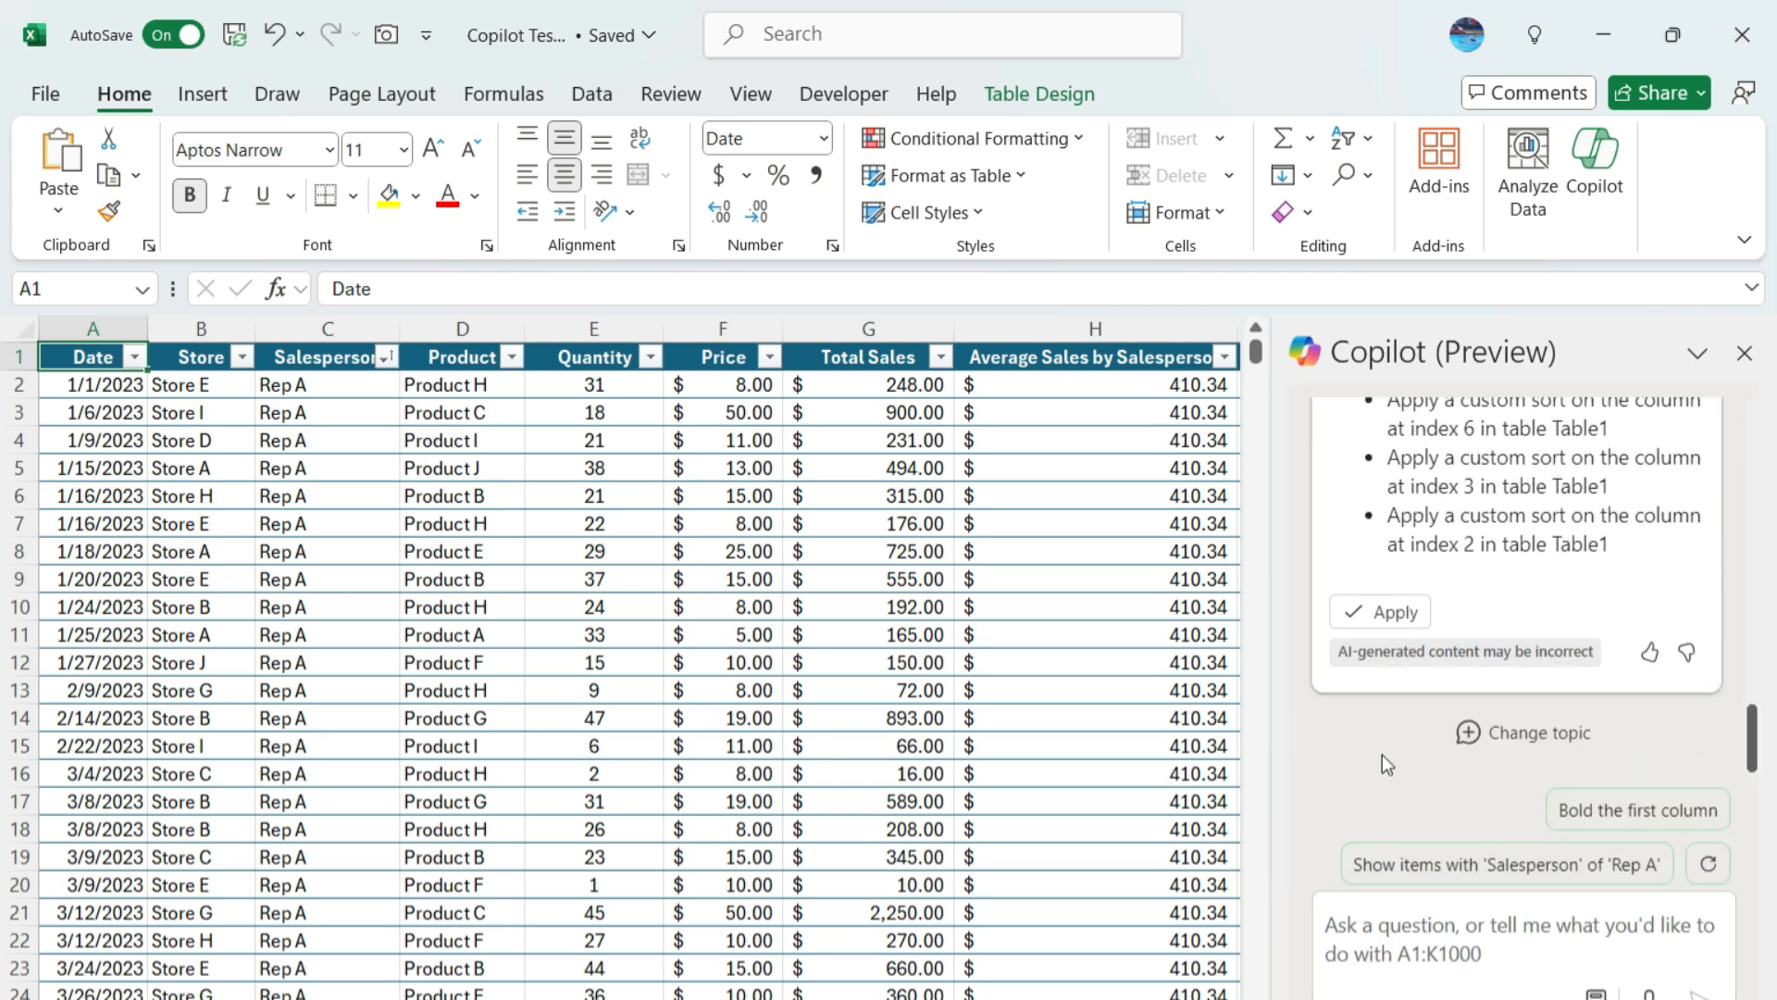
# Apply Copilot's three proposed custom sorts to Table1 and review the order of the sorted rows.
pyautogui.scroll(2, 1381, 754)
pyautogui.scroll(-2, 1467, 575)
pyautogui.click(1417, 617)
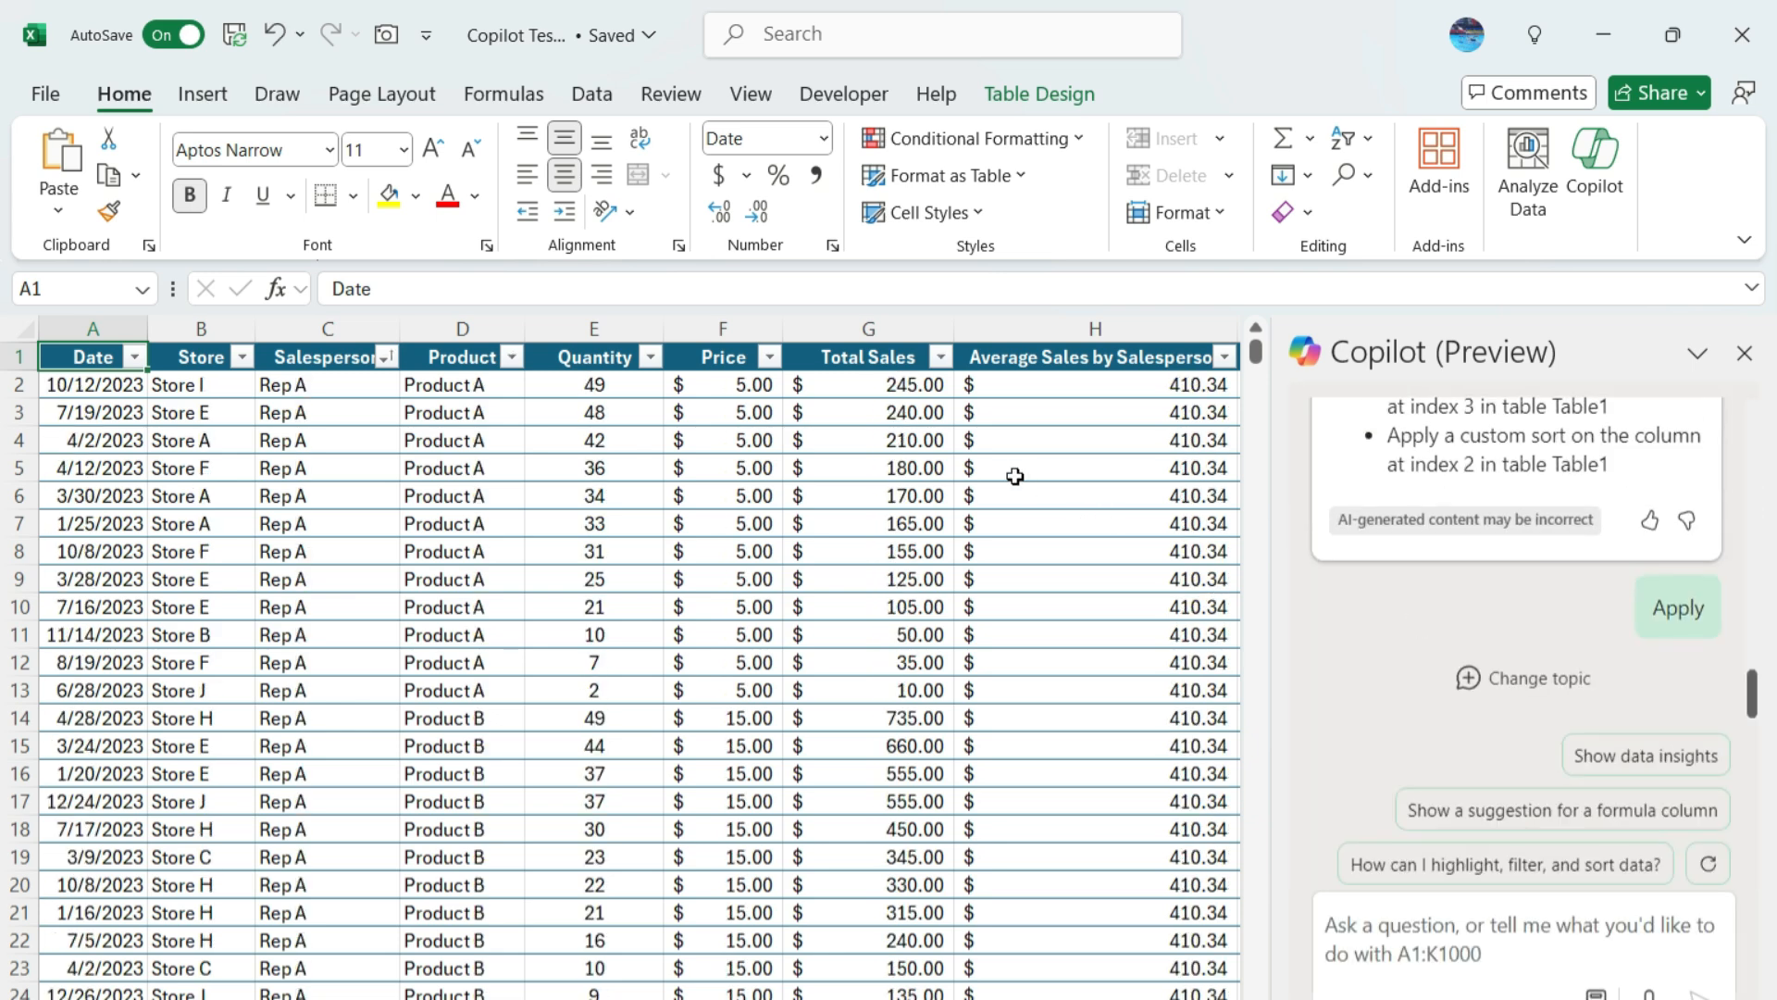
pyautogui.scroll(5, 1470, 535)
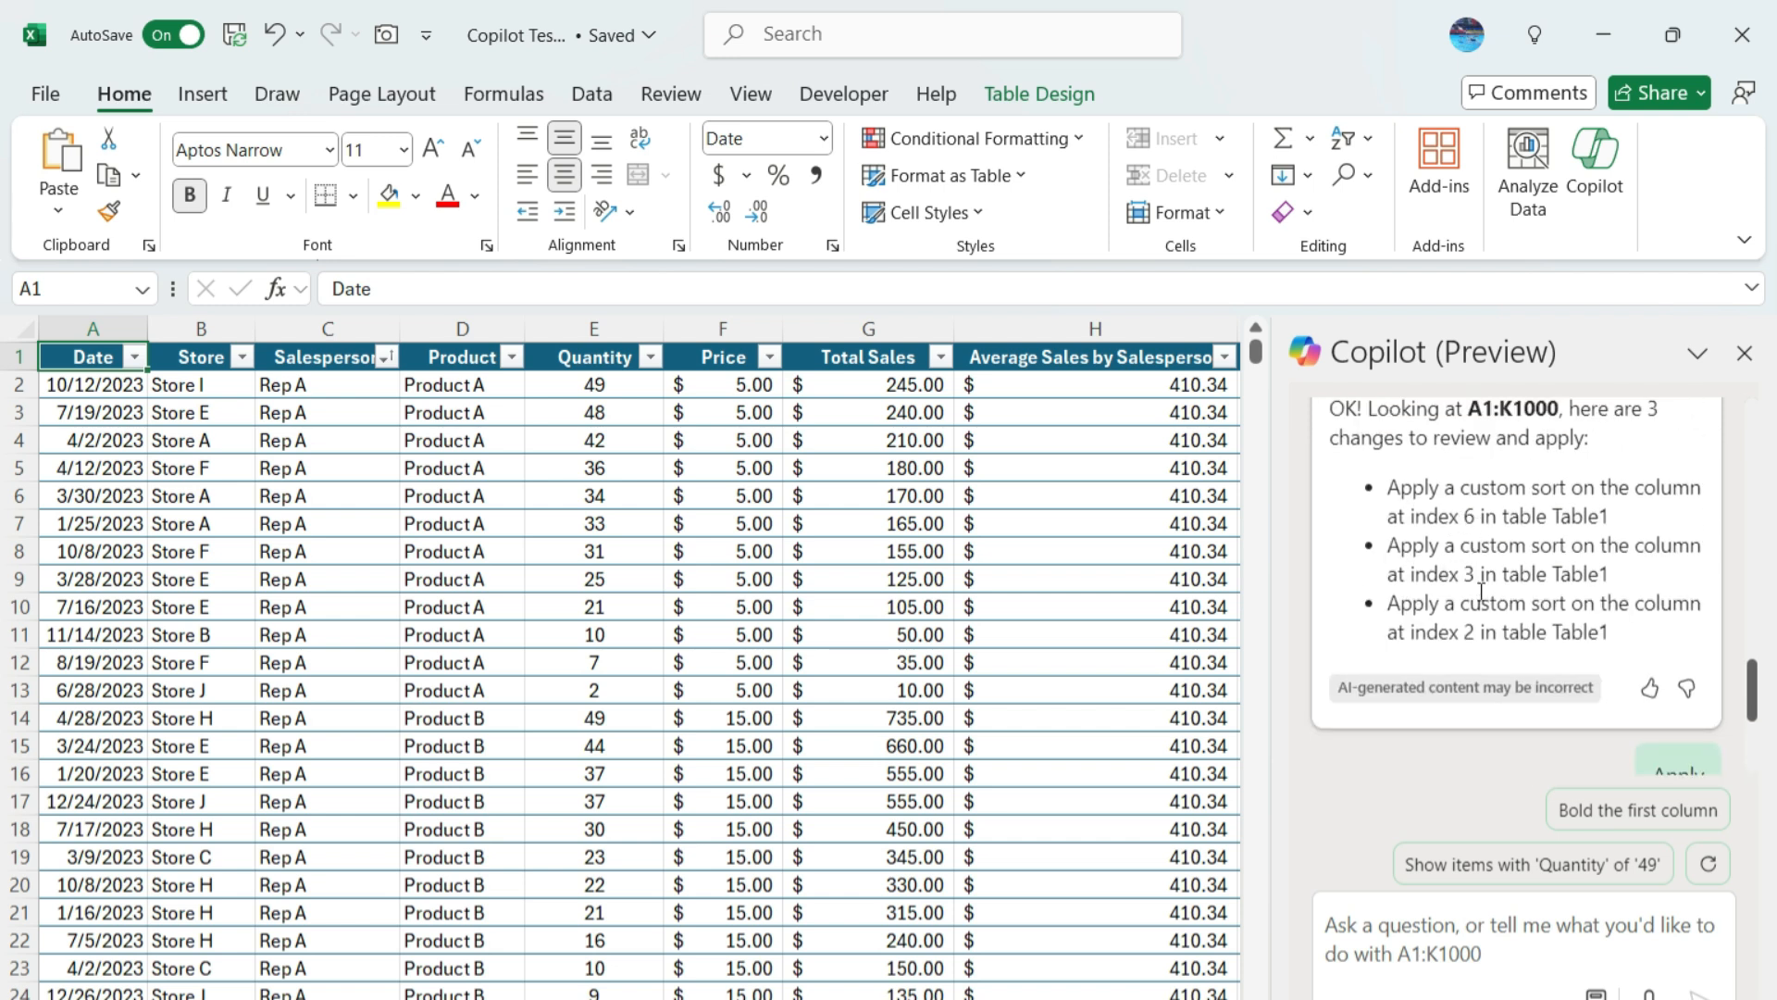
pyautogui.scroll(-5, 1448, 602)
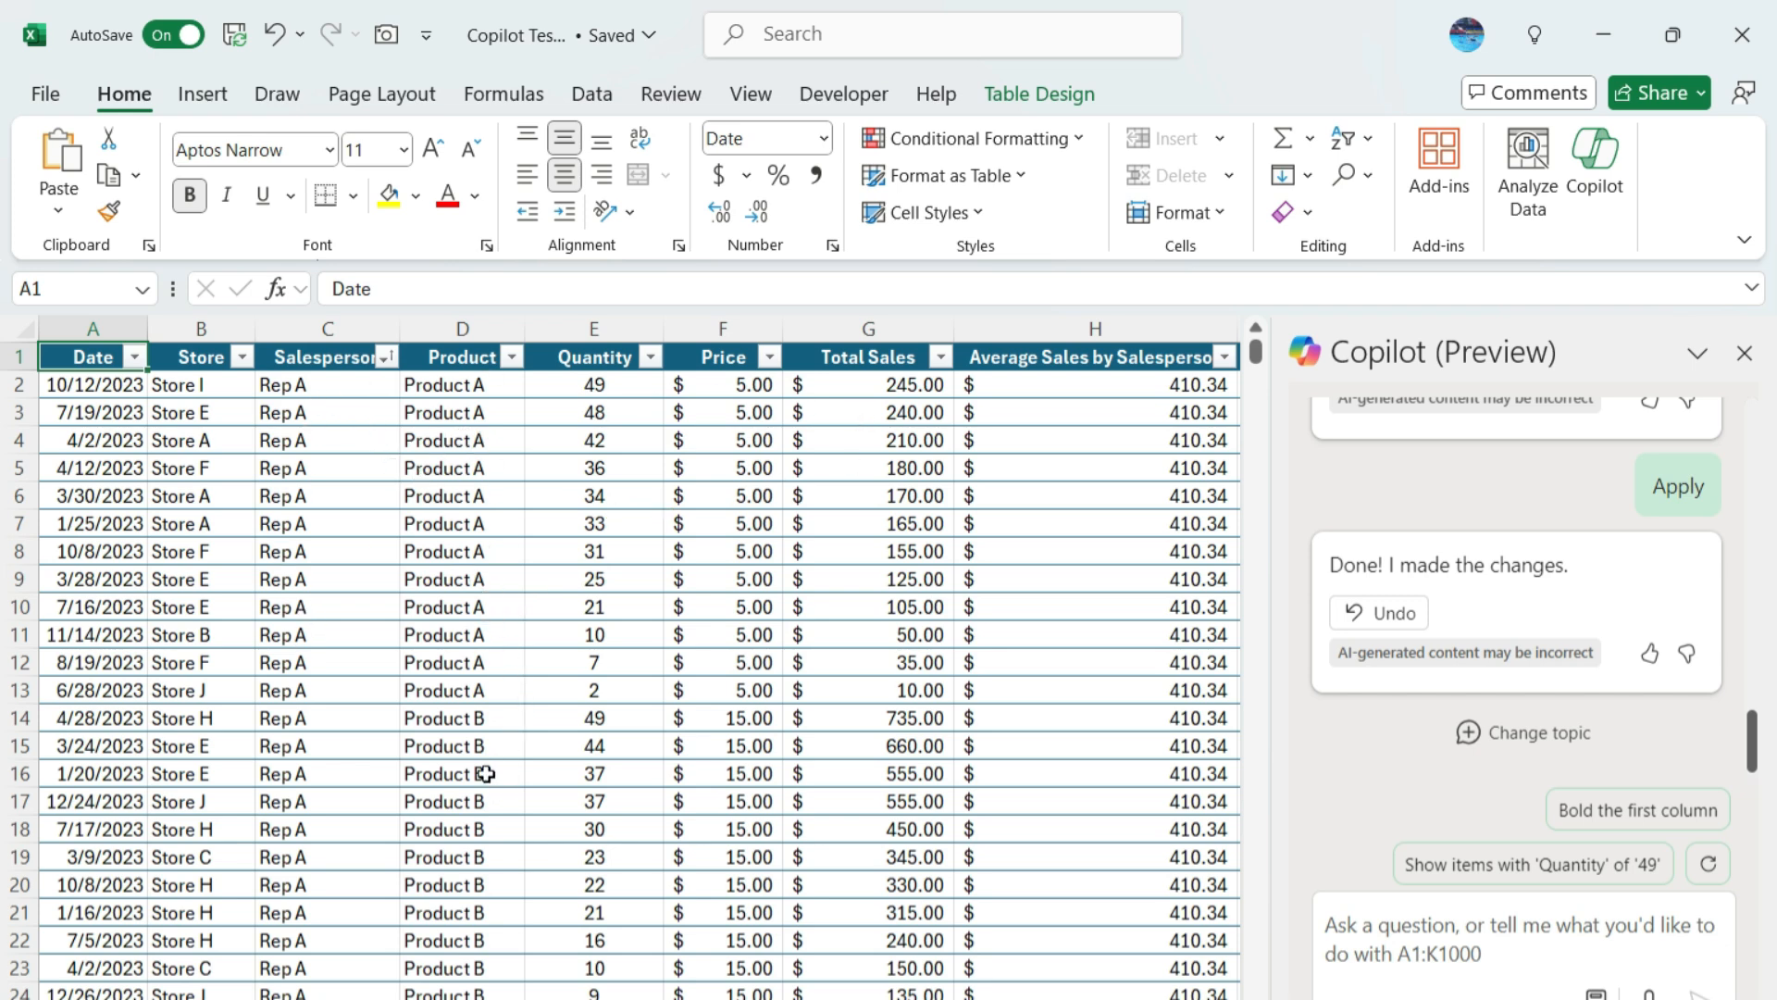
pyautogui.scroll(-3, 469, 773)
pyautogui.scroll(-2, 462, 728)
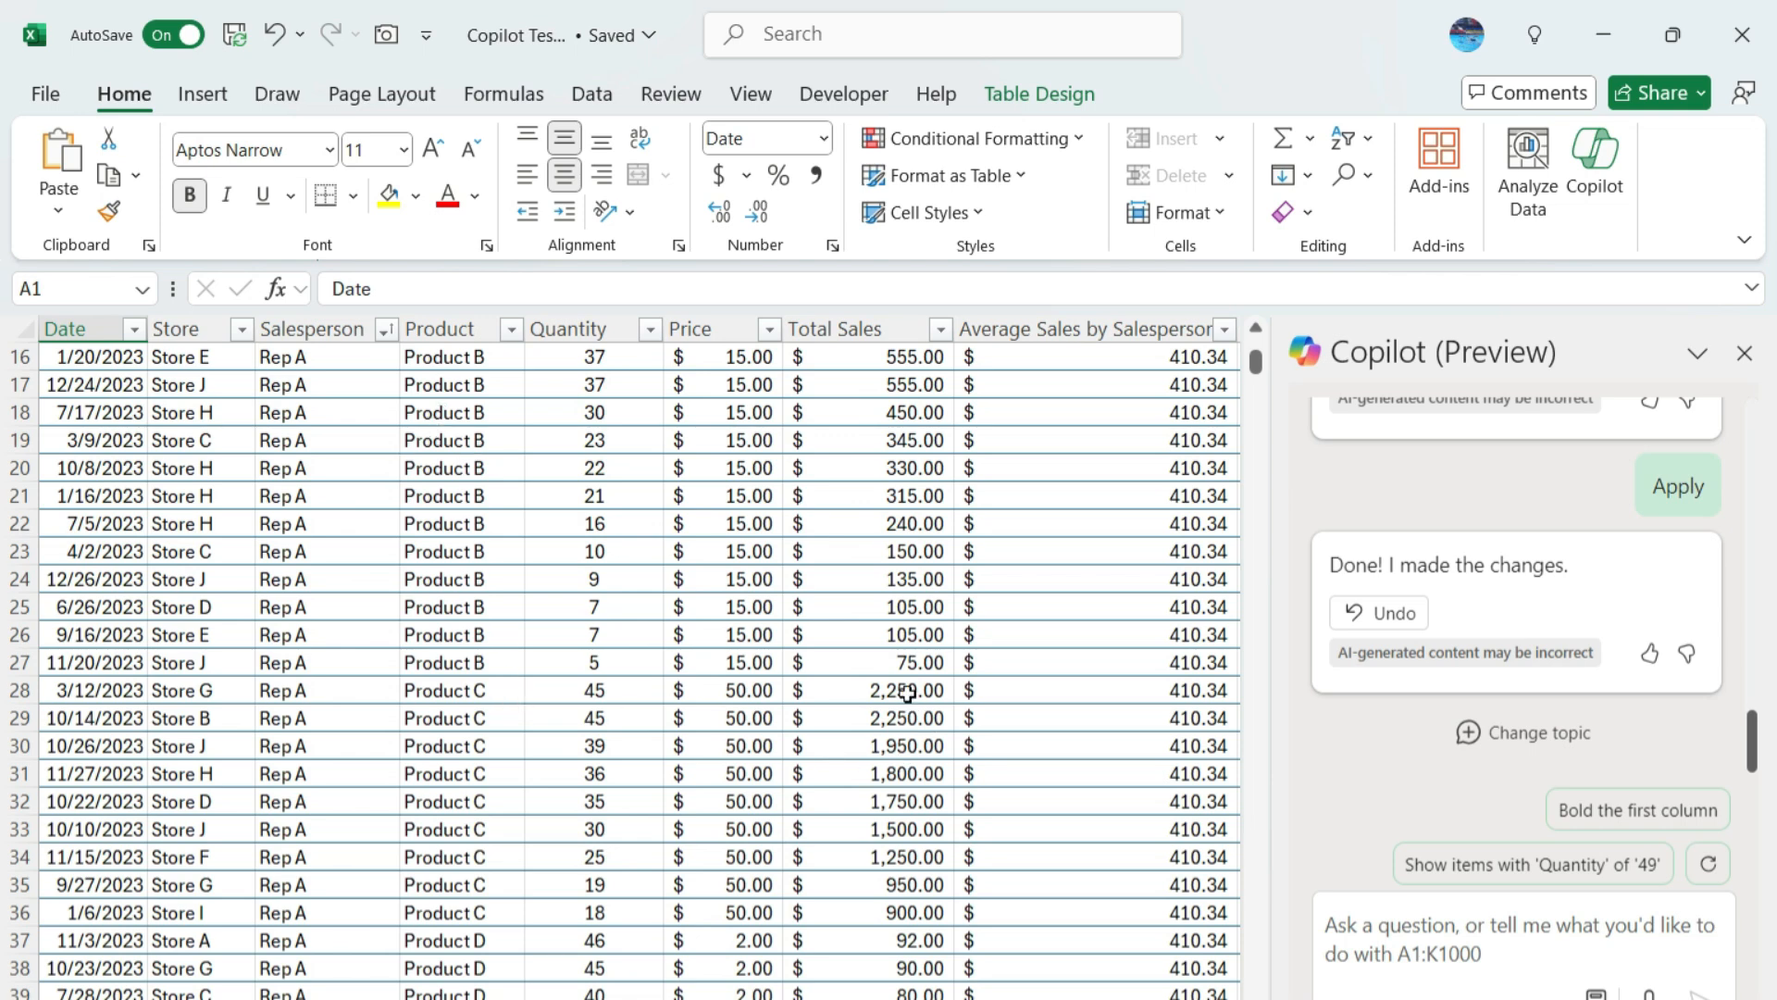
pyautogui.scroll(5, 881, 813)
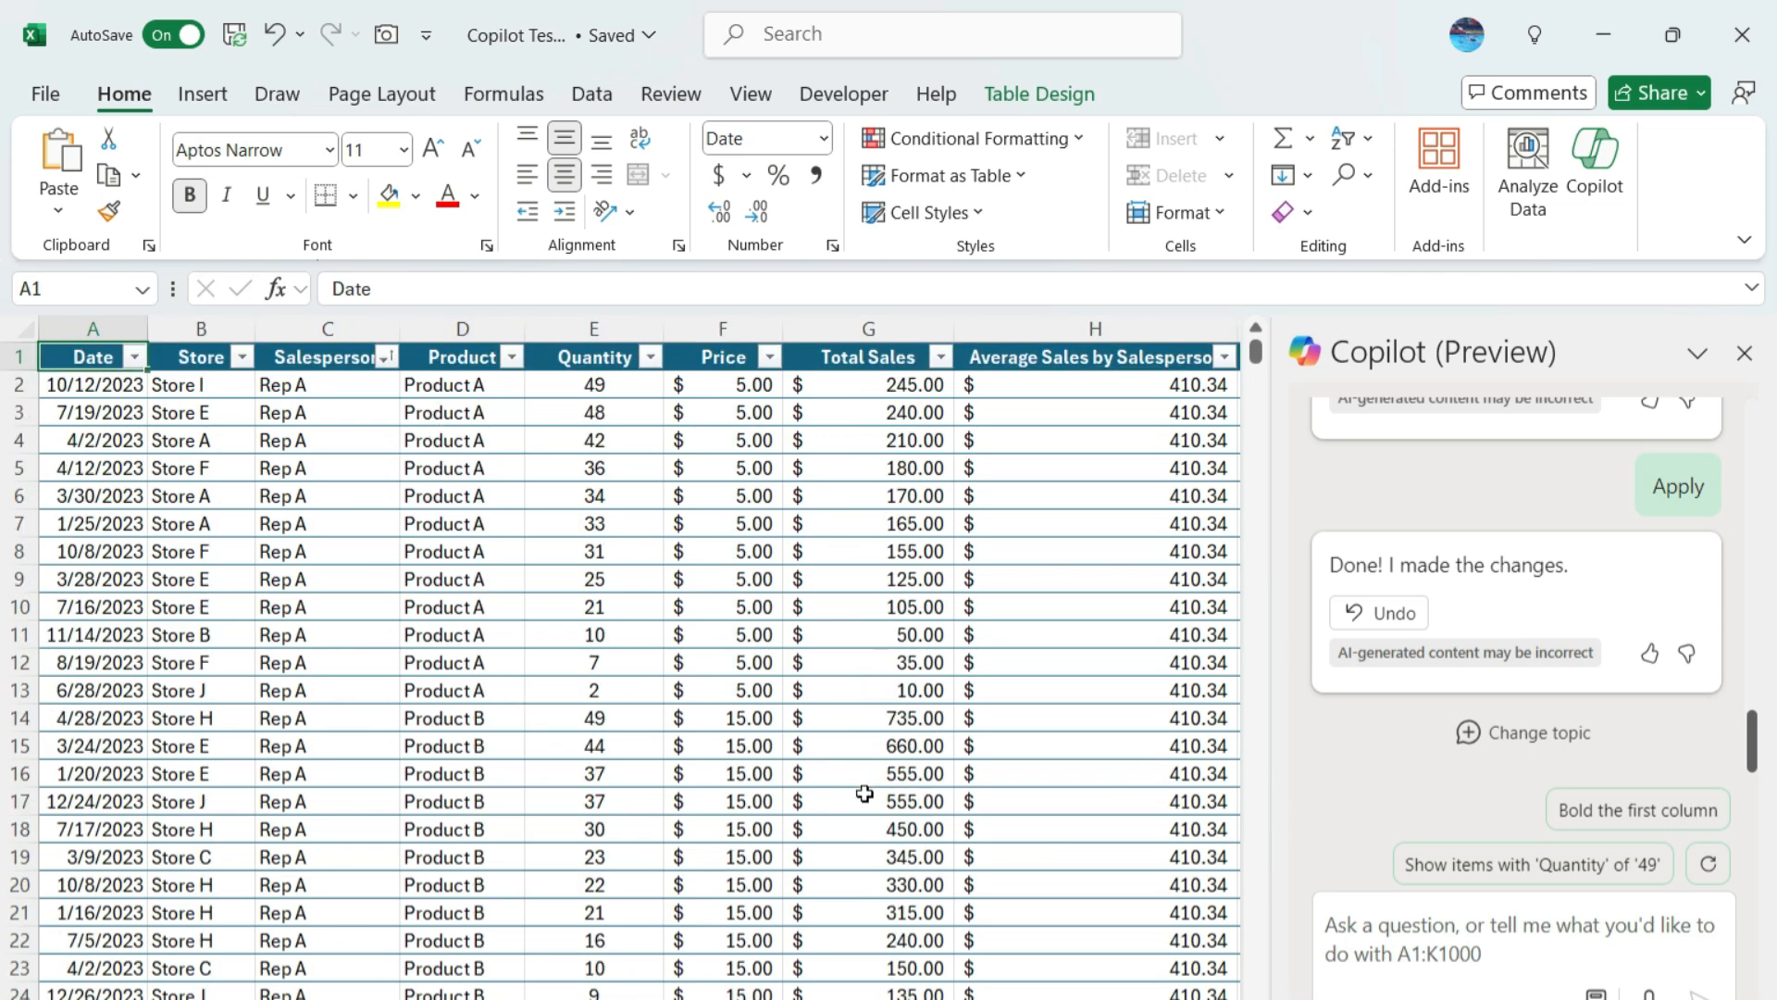
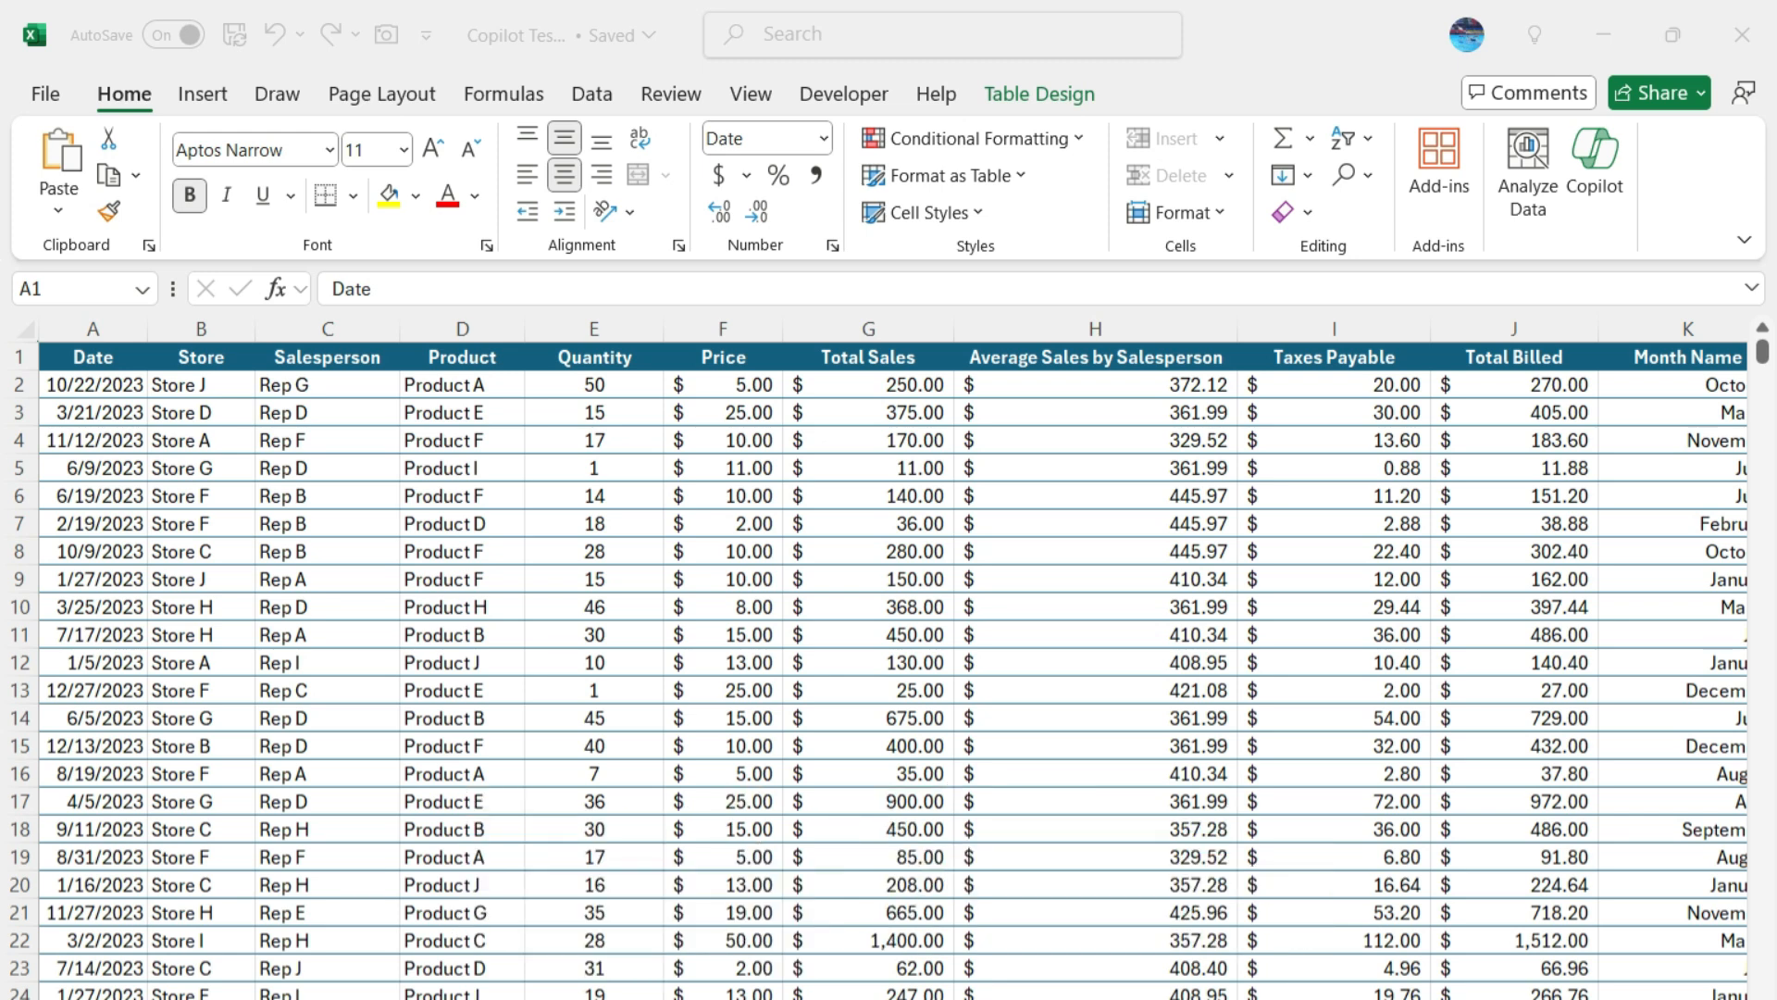
# Open Copilot, ask it to "Filter this table to only show products A and E", and apply the proposed Product filter.
pyautogui.click(1424, 669)
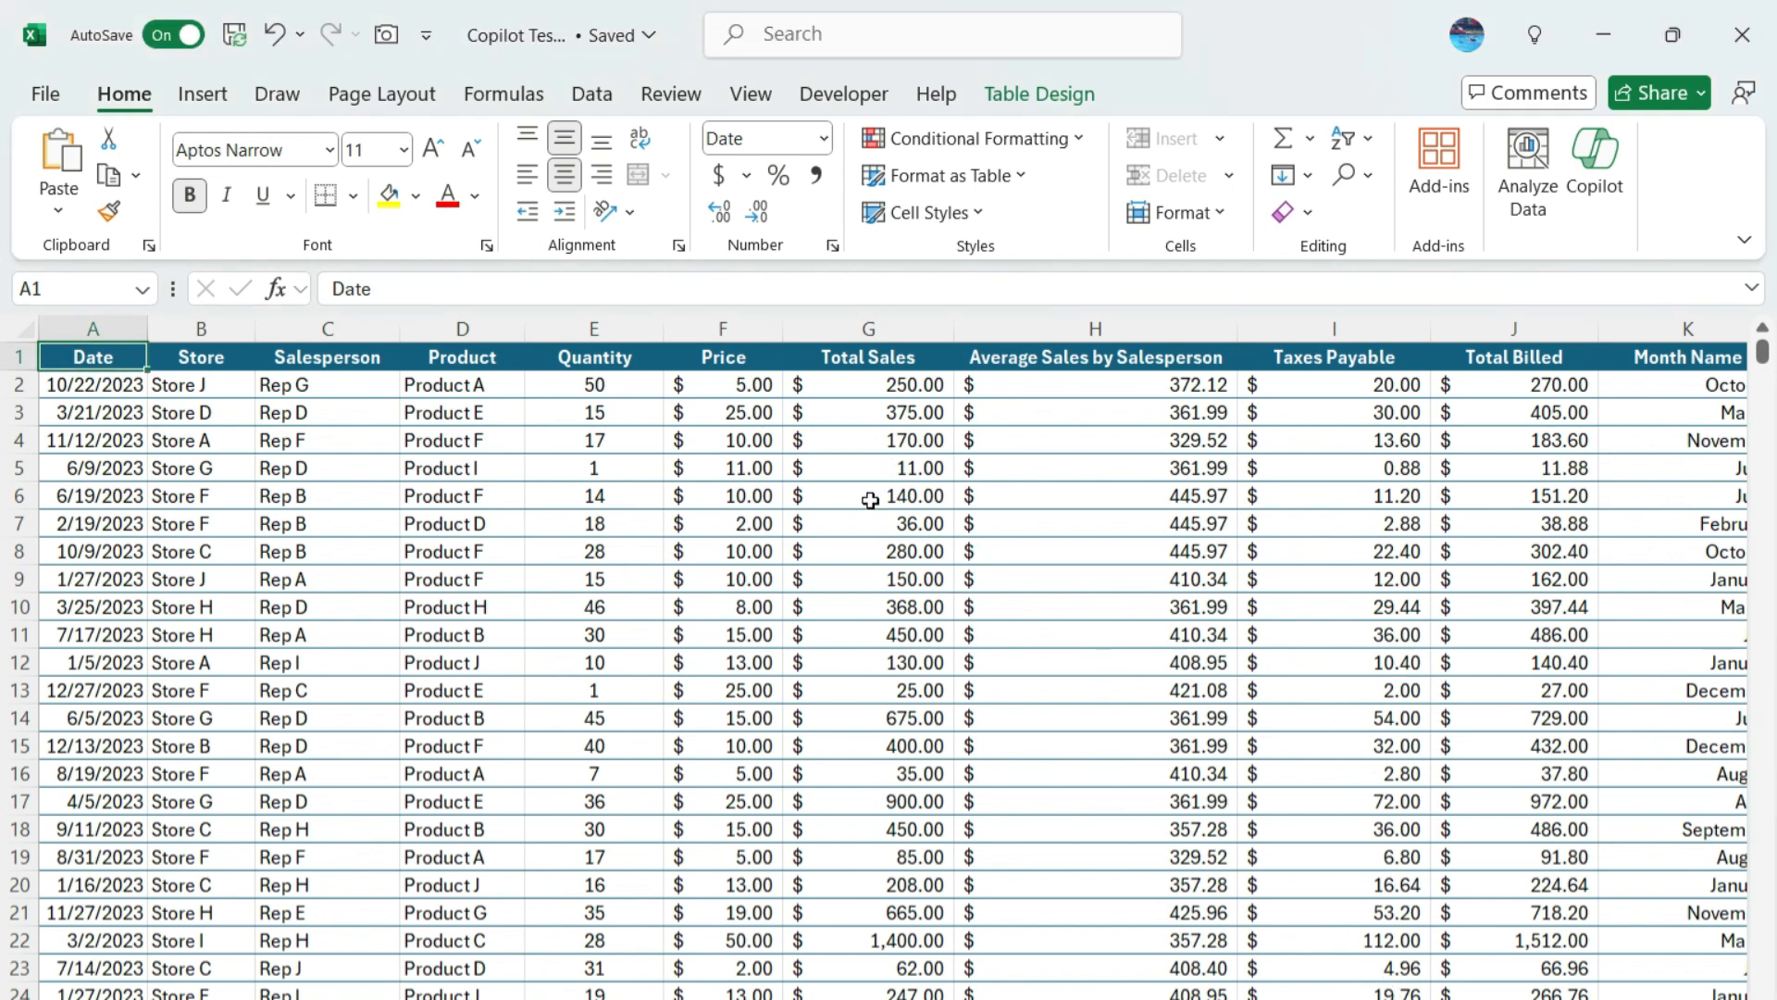
pyautogui.click(1596, 189)
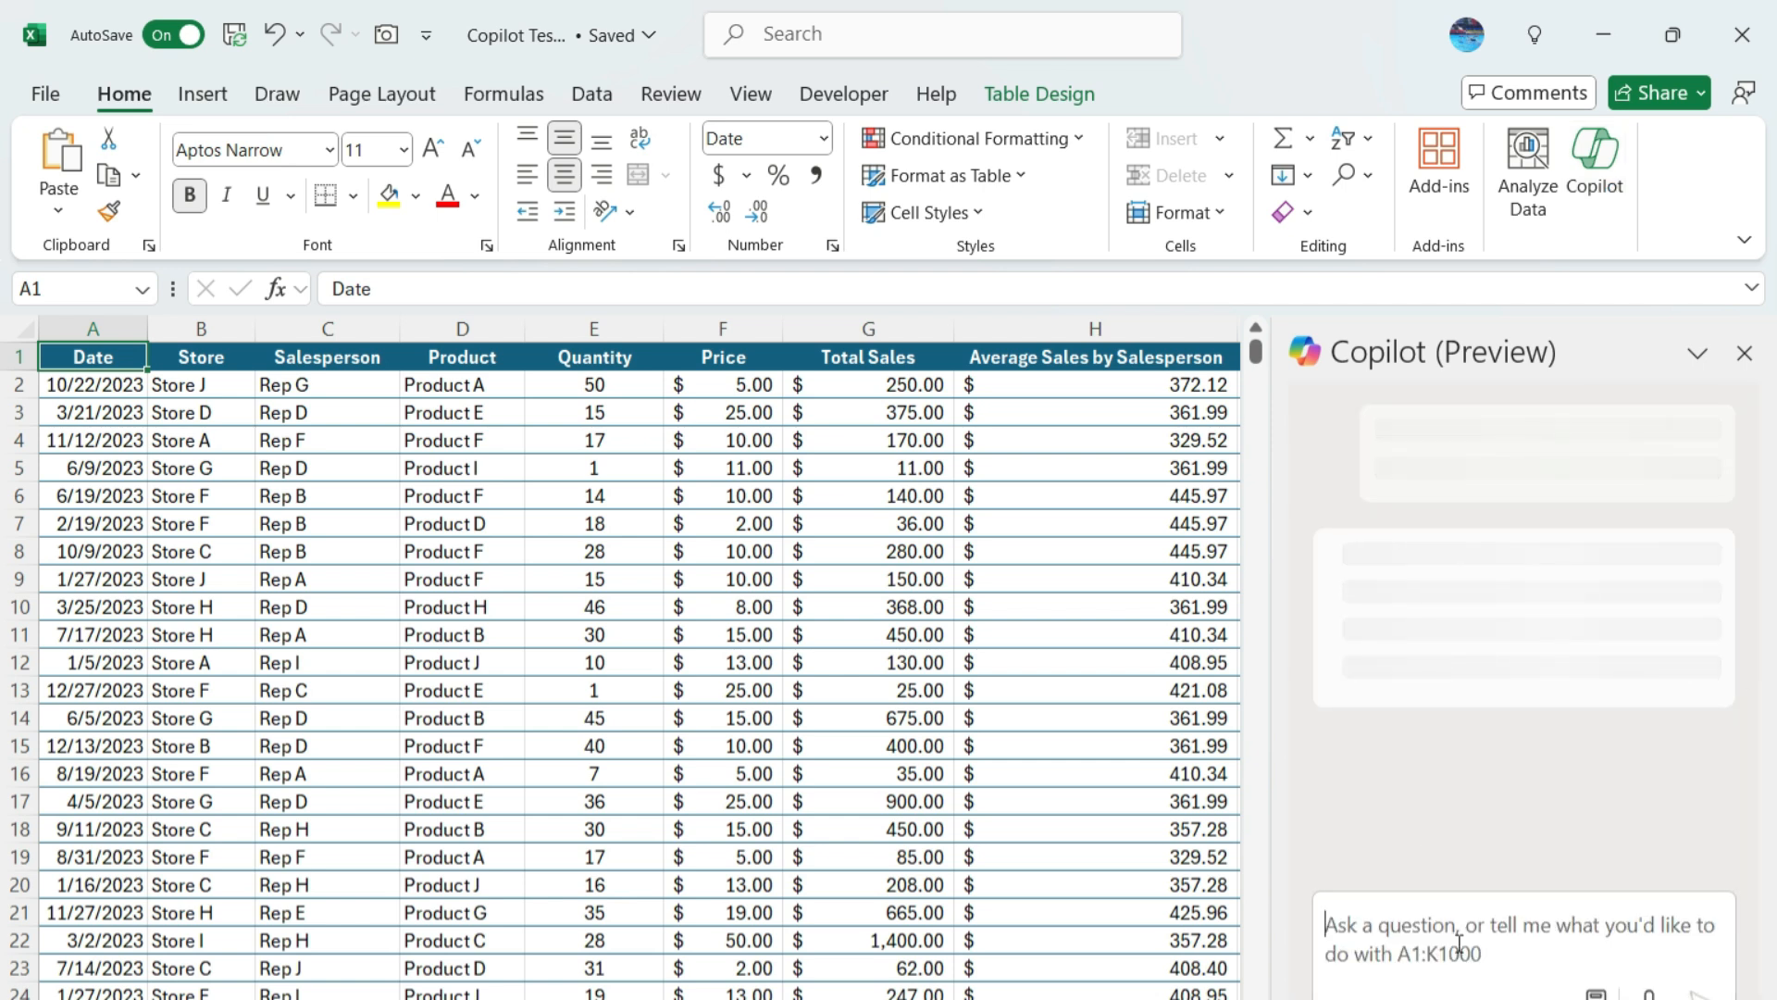
pyautogui.write('Filter')
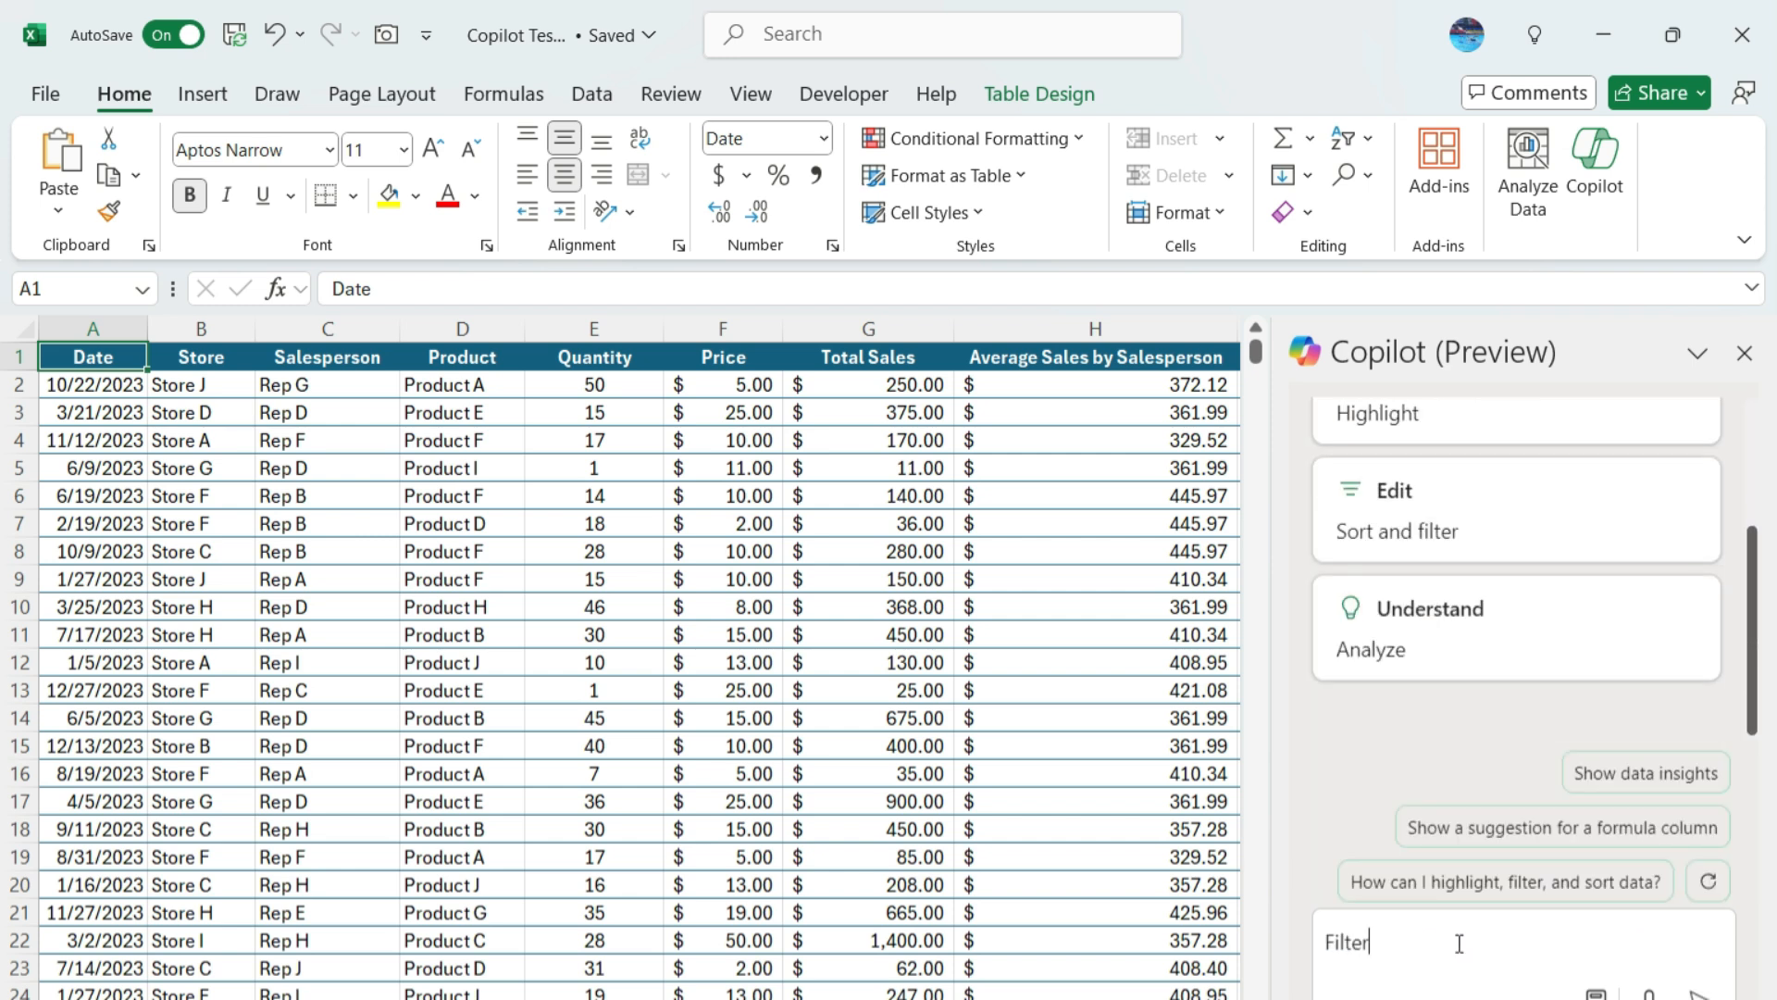
pyautogui.write(' this tabelle to only show ')
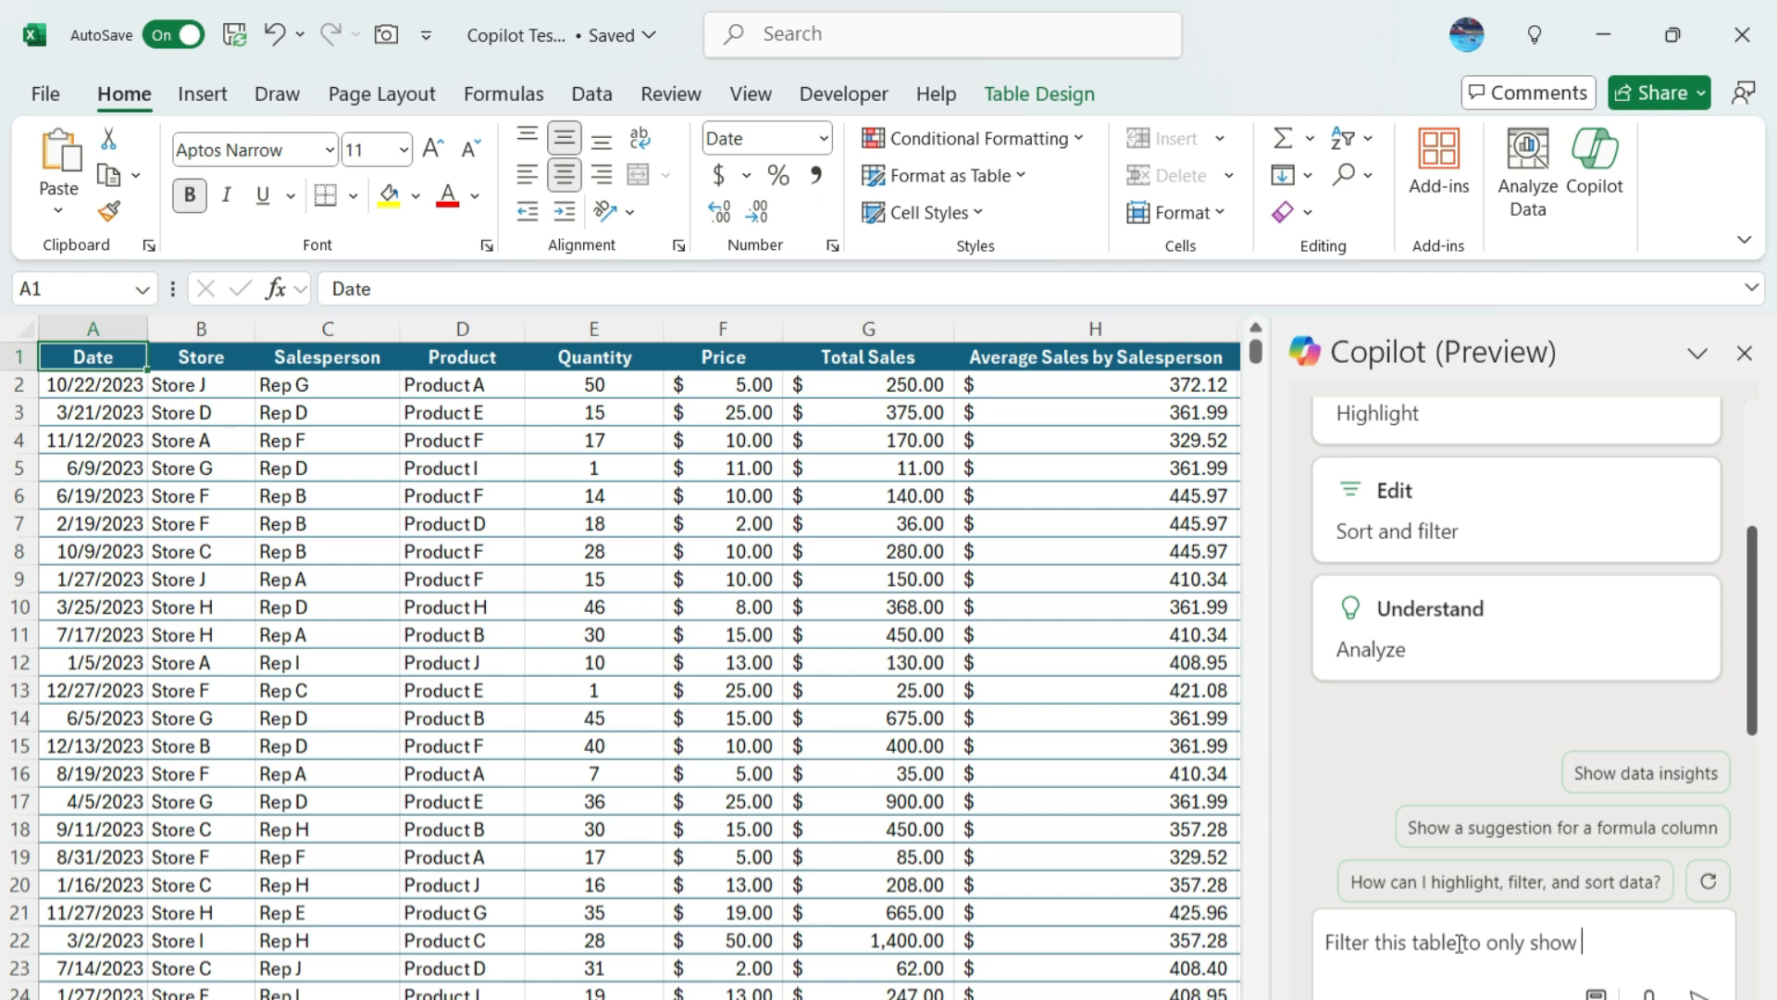
pyautogui.write('products A and E')
pyautogui.press('Return')
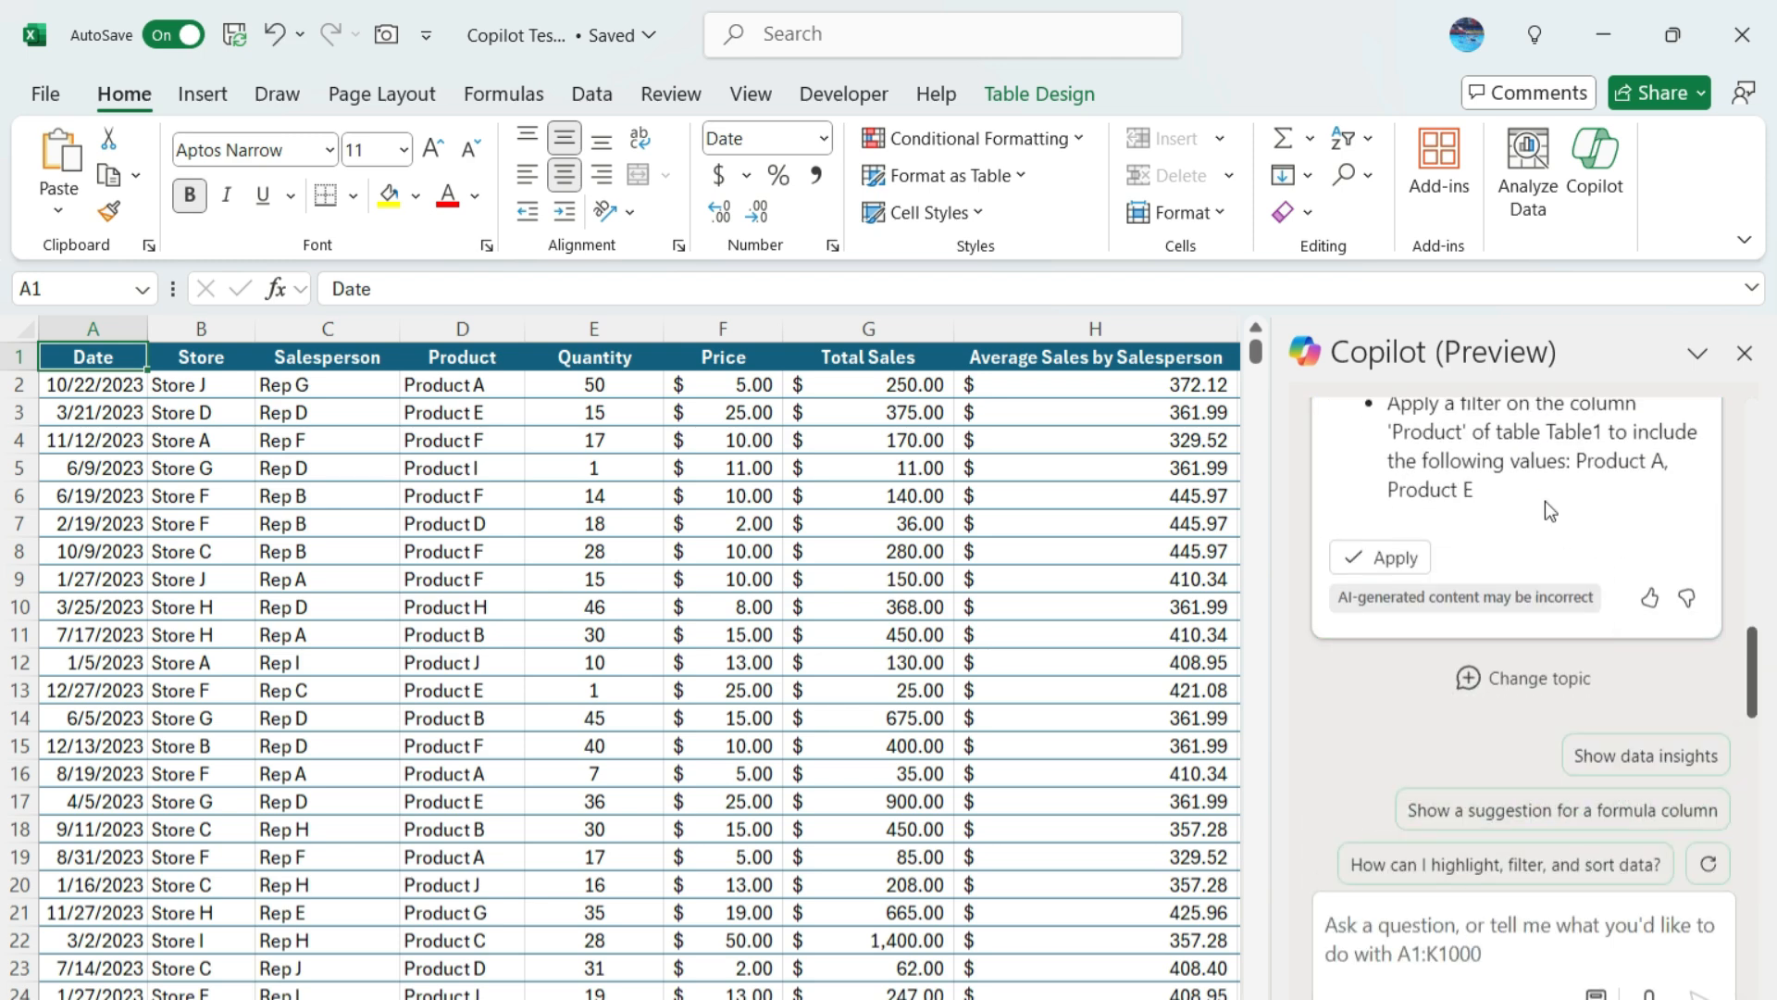
pyautogui.scroll(2, 1512, 505)
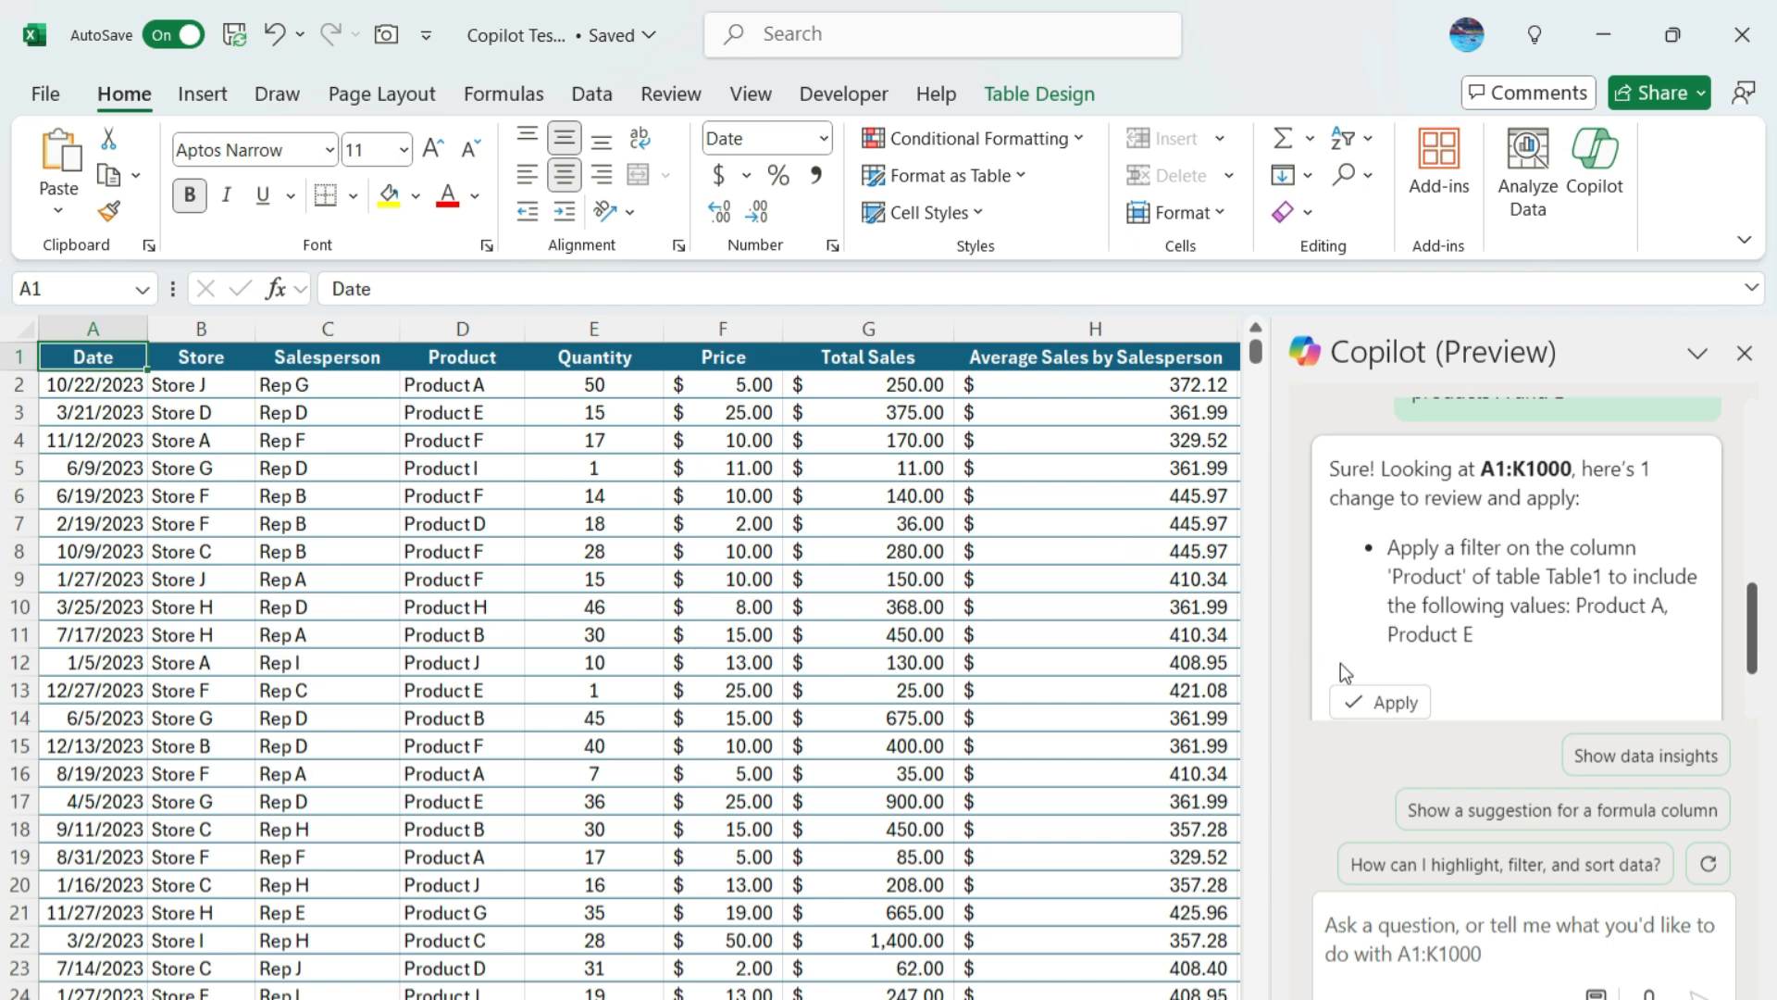
pyautogui.click(1384, 706)
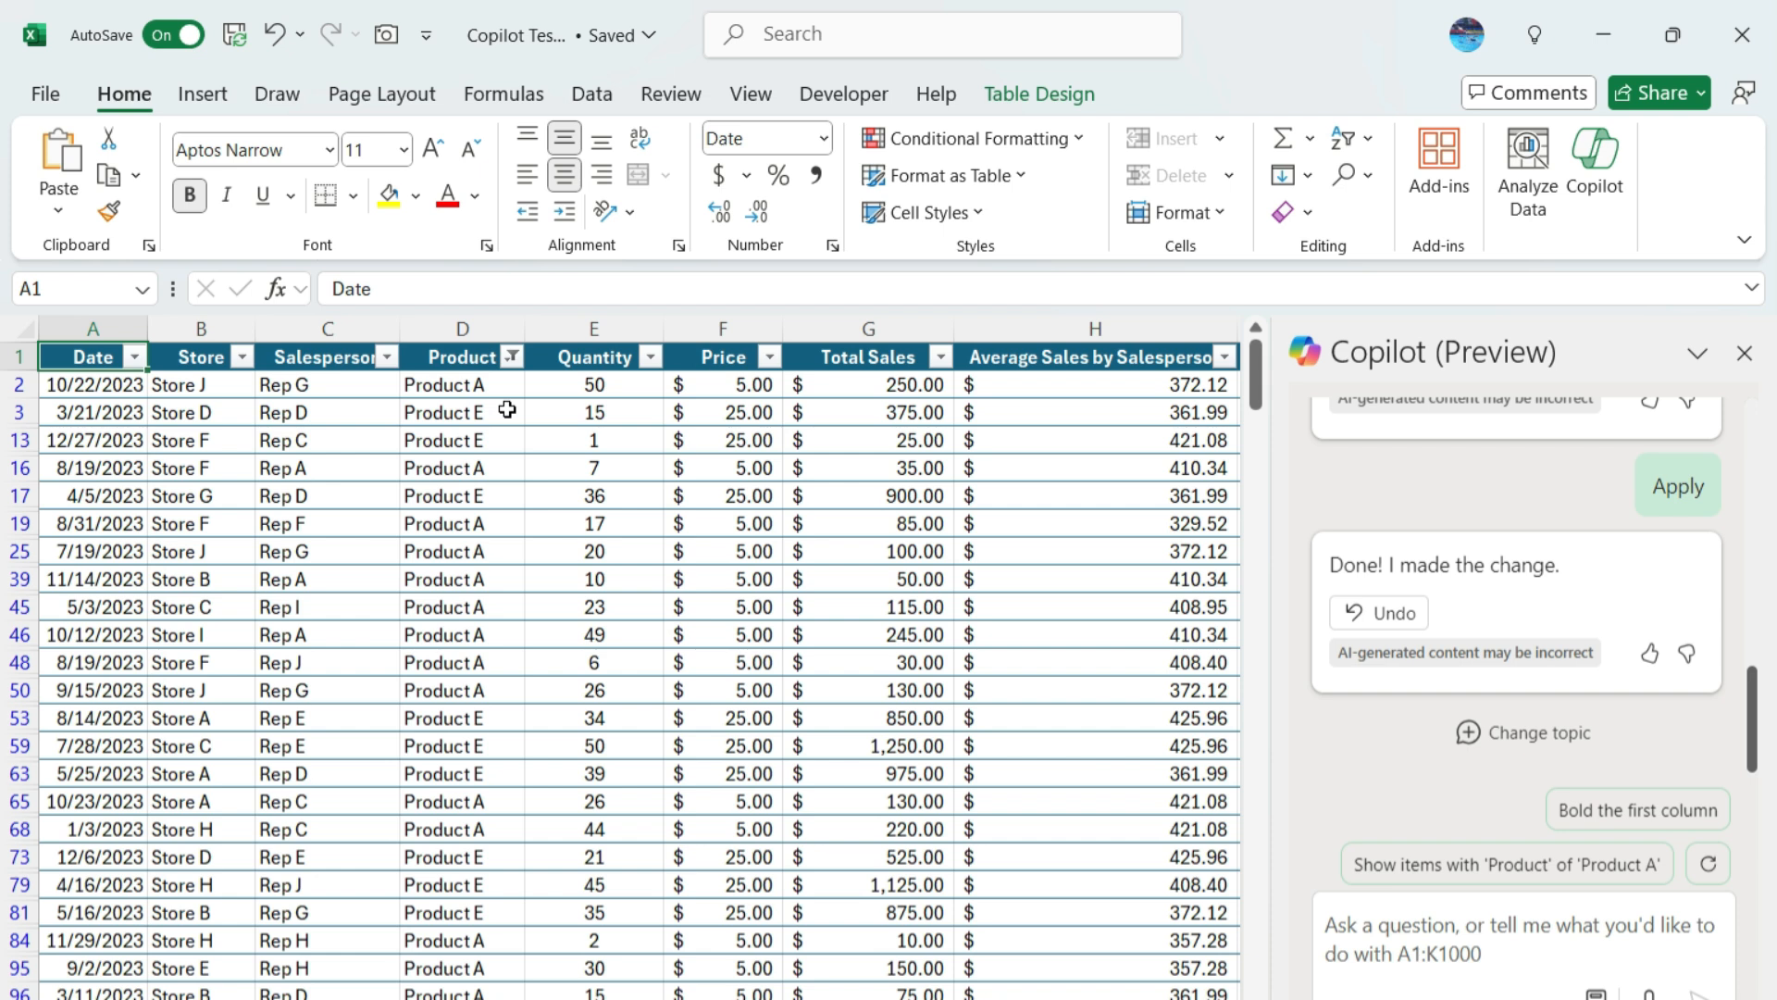
# Ask Copilot to "Also filter by Rep A and Rep G" and apply the proposed Salesperson filter.
pyautogui.click(1507, 940)
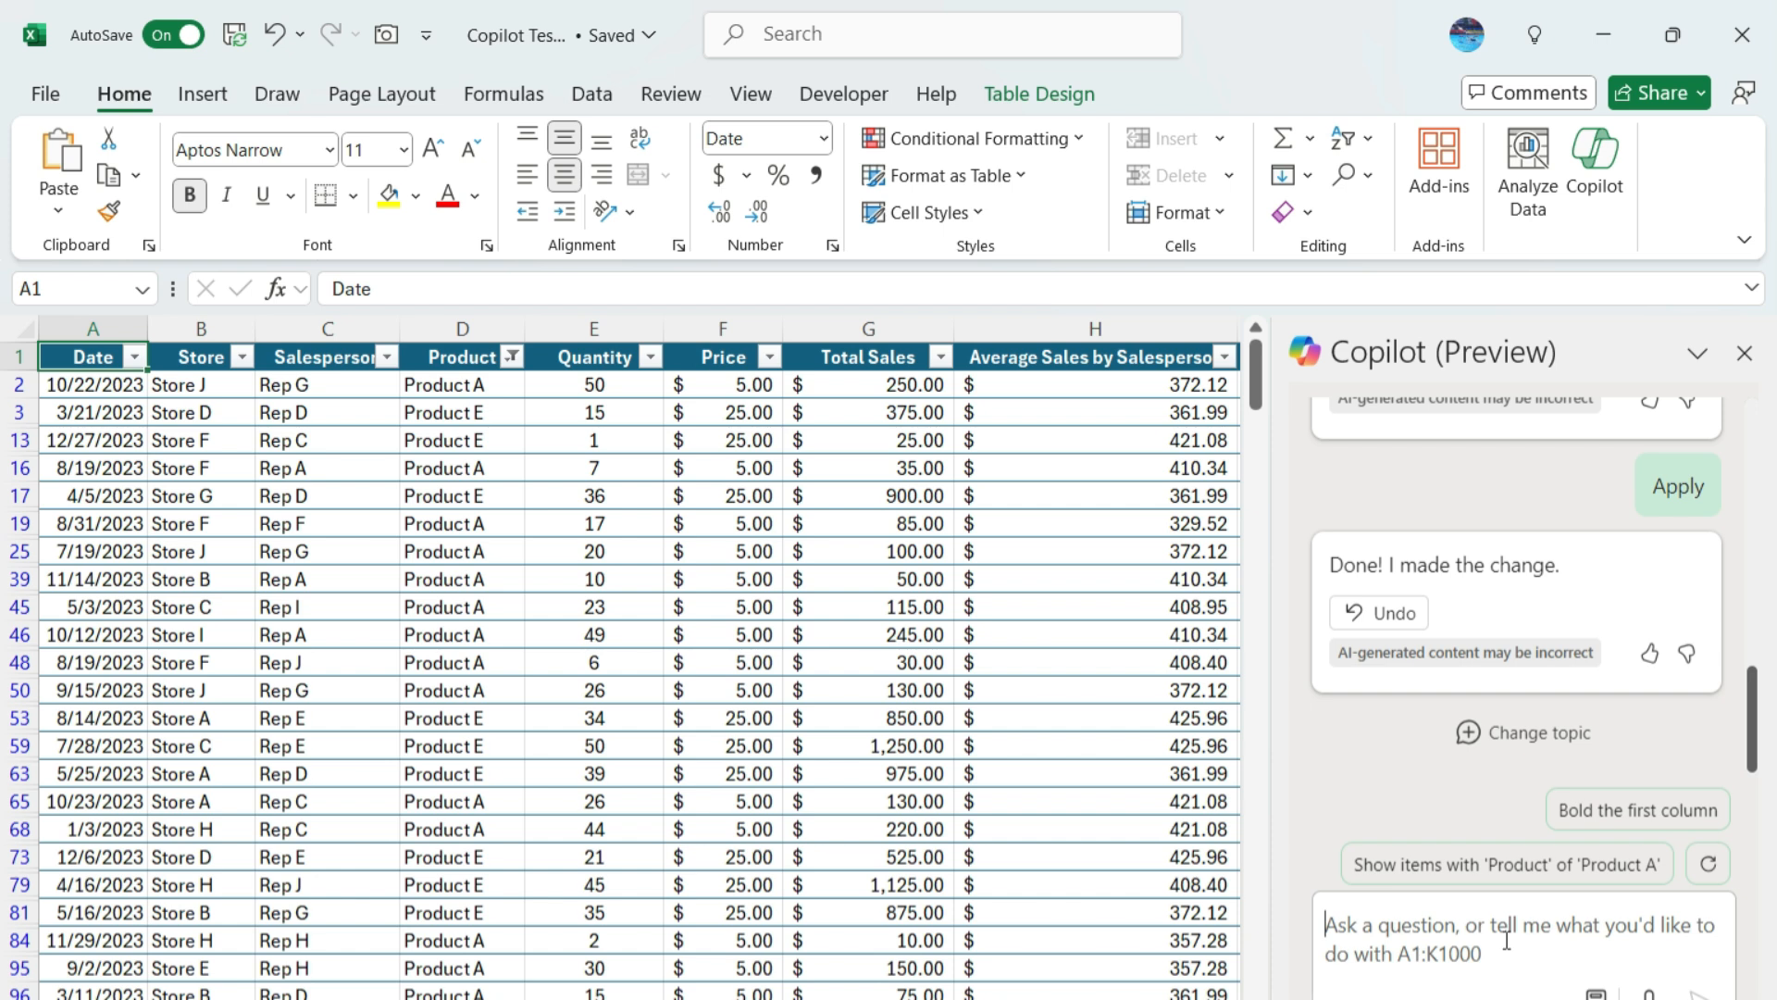
pyautogui.write('Also ')
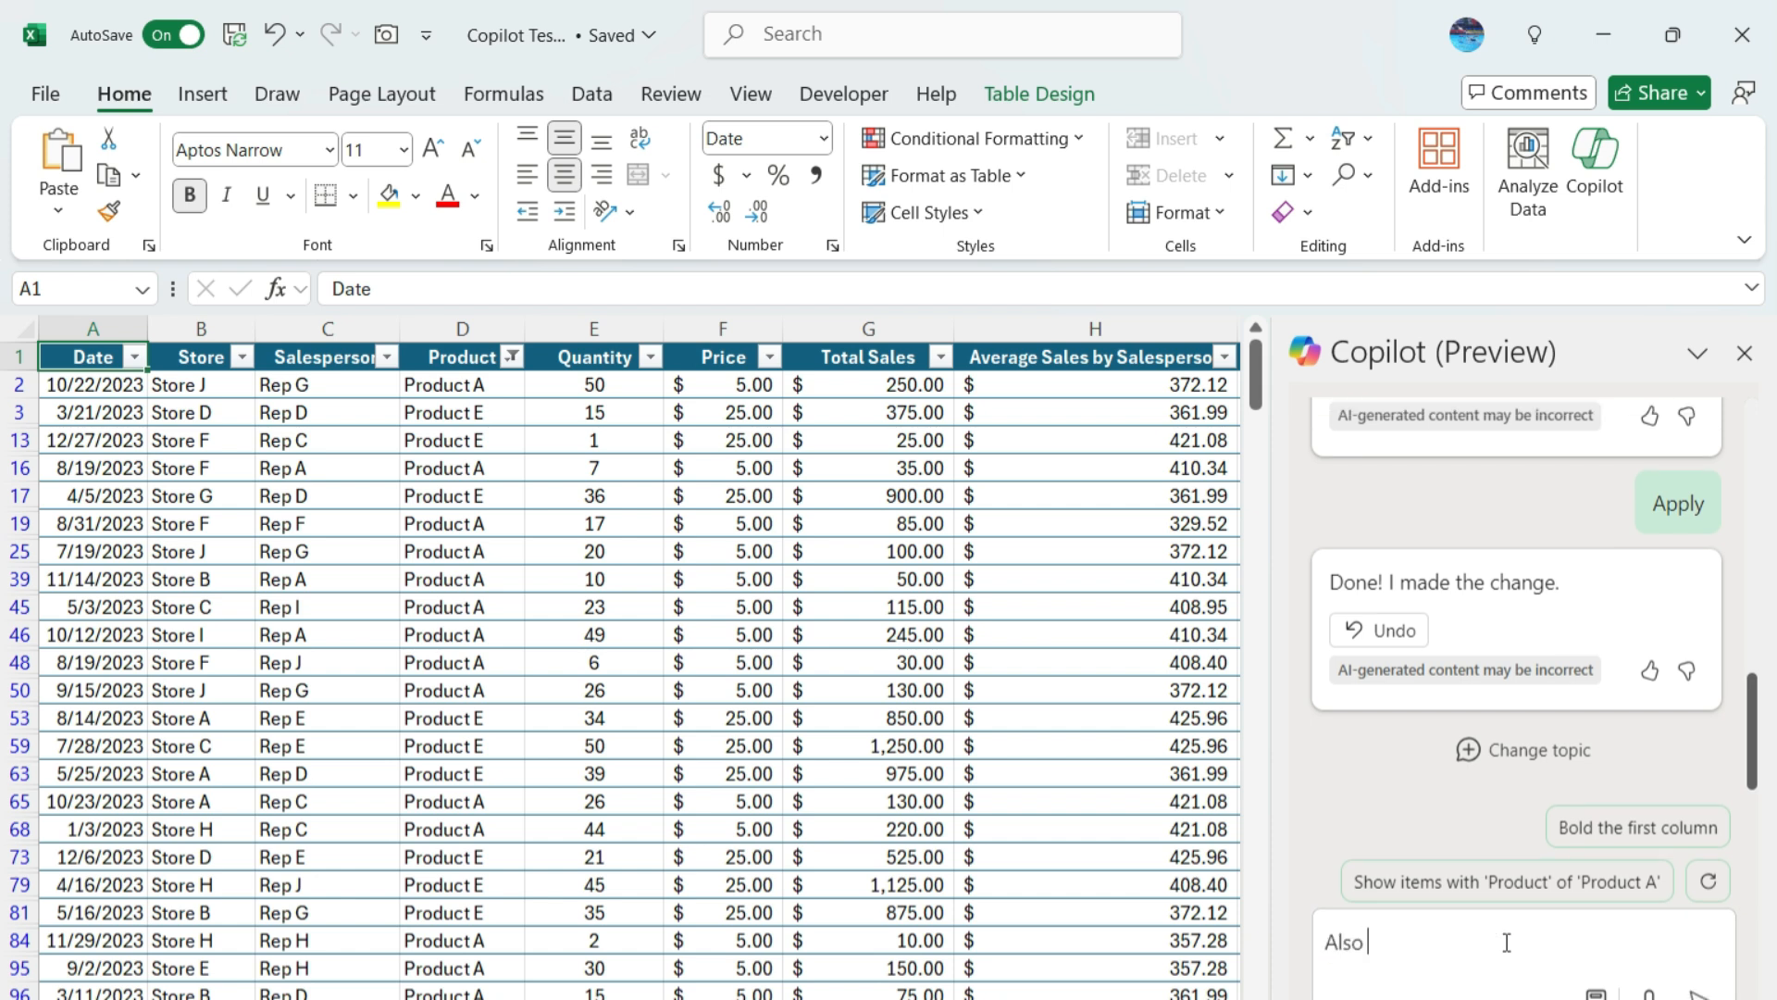
pyautogui.write('filter by Rep A and Rep G')
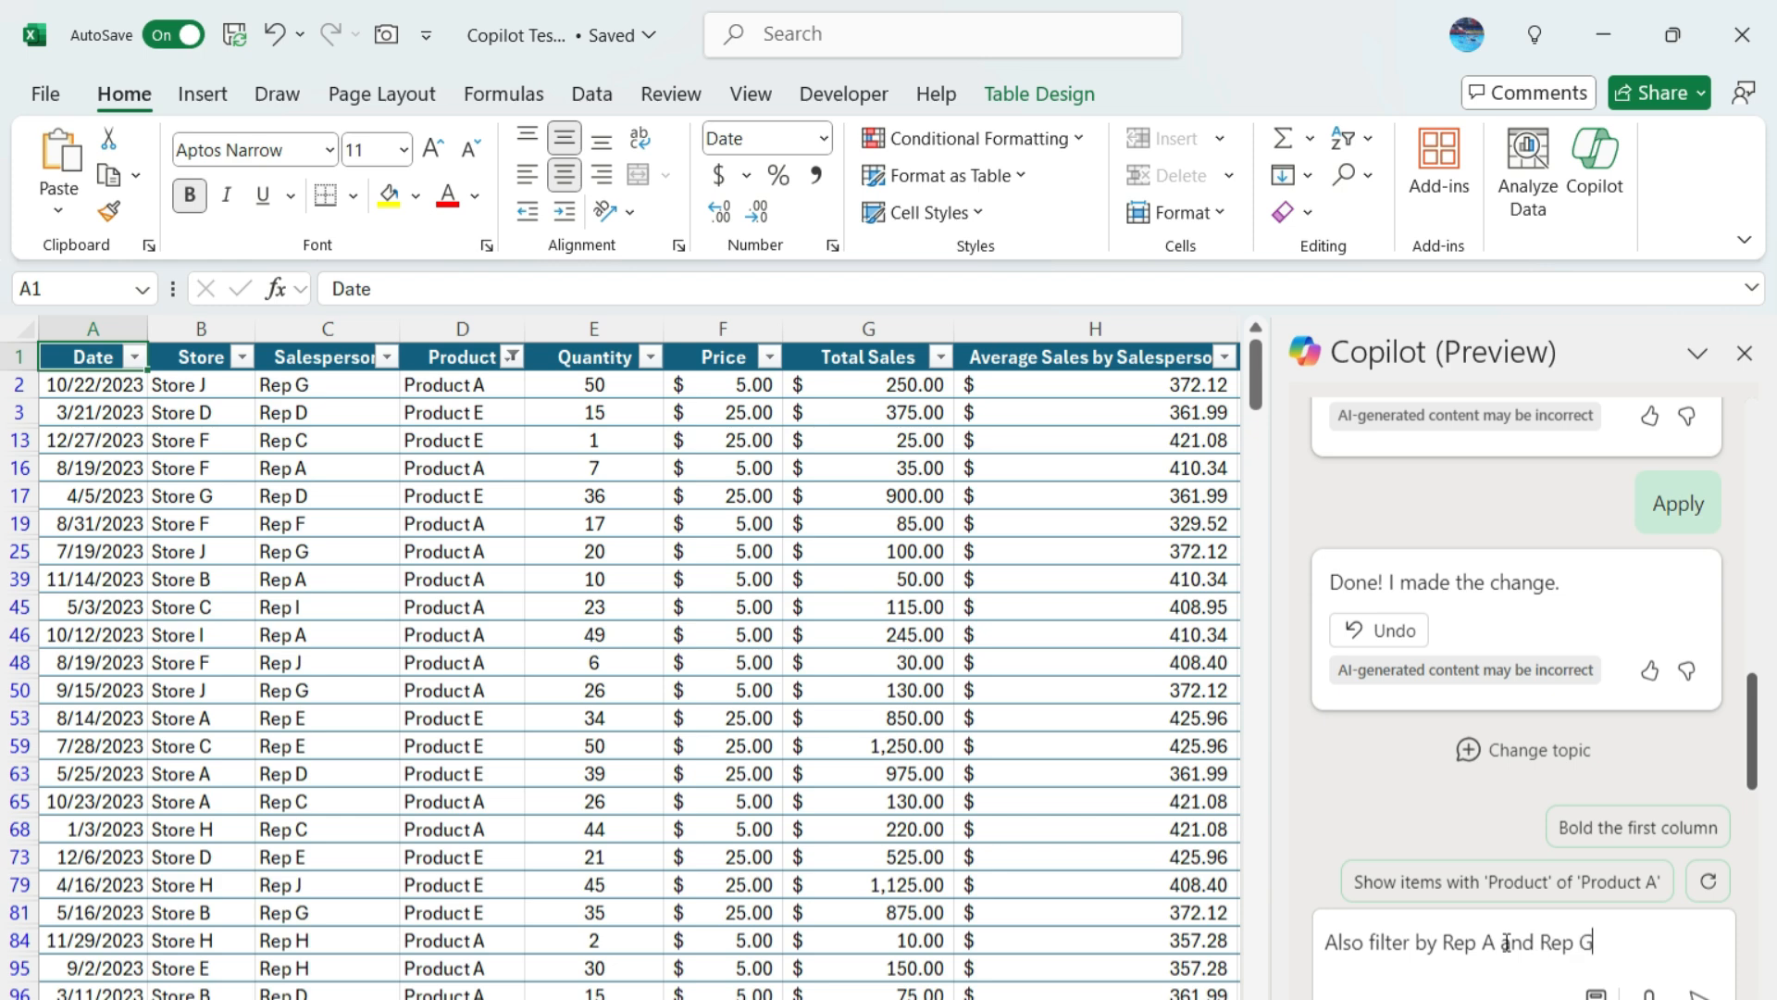
pyautogui.press('Return')
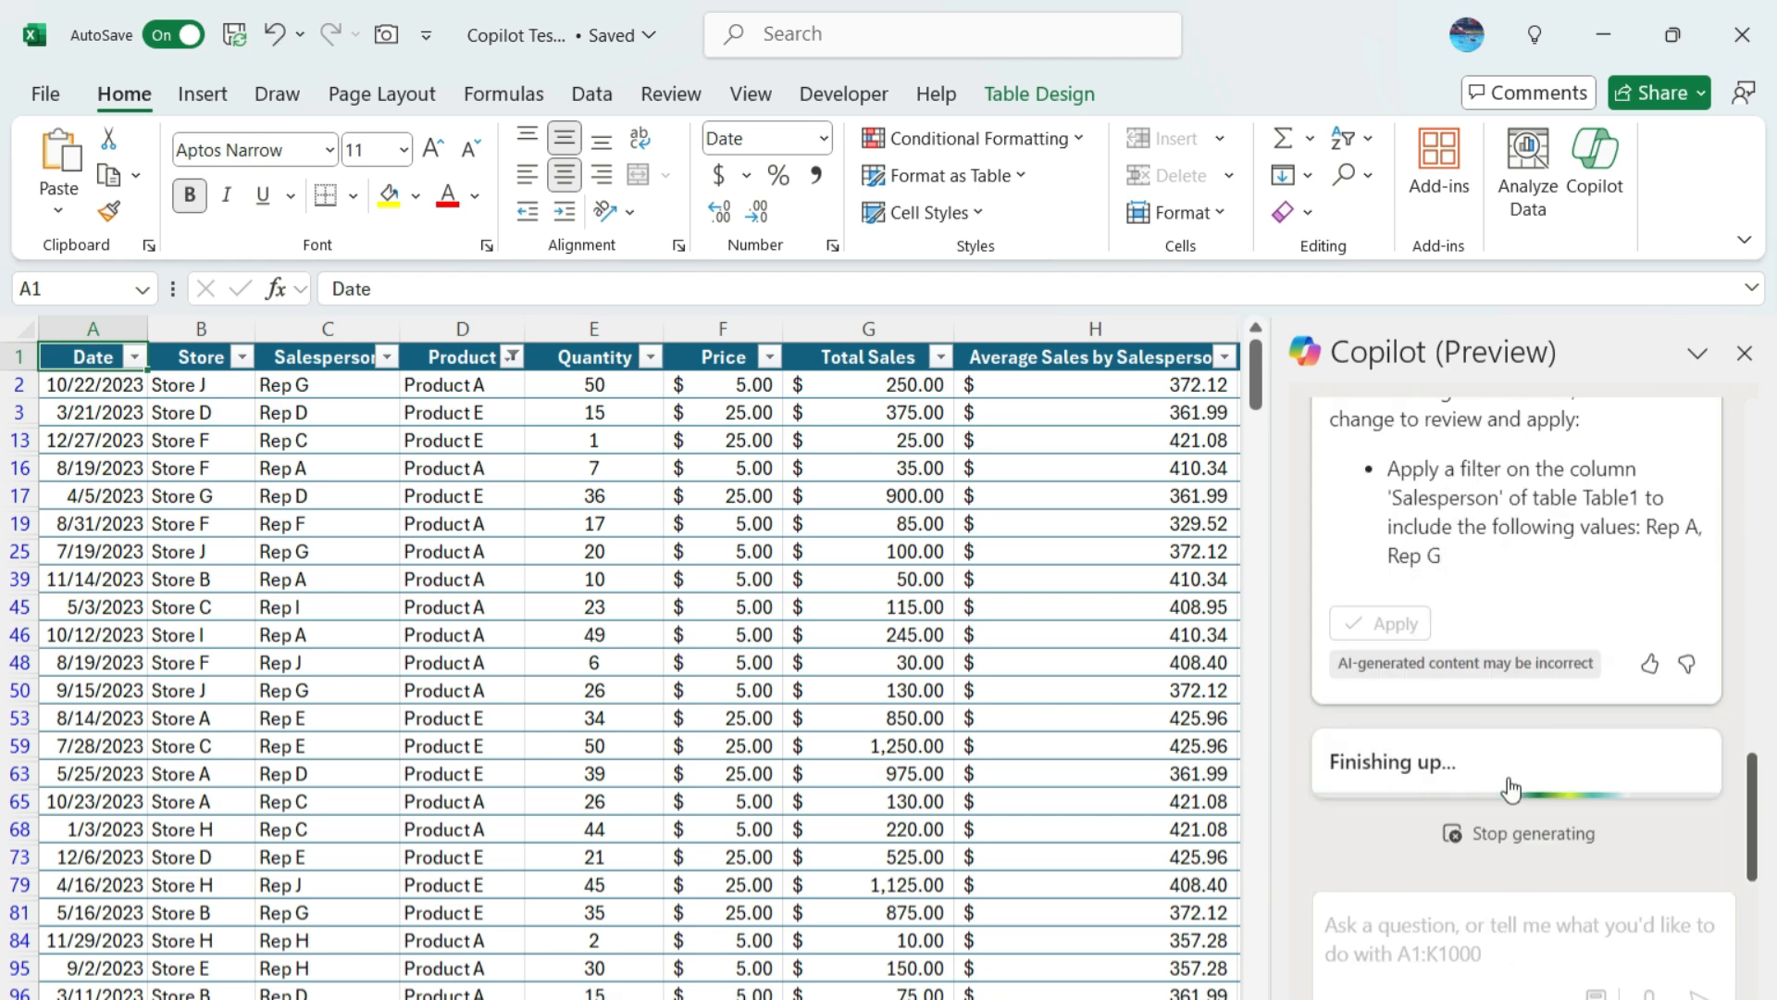
pyautogui.click(1399, 613)
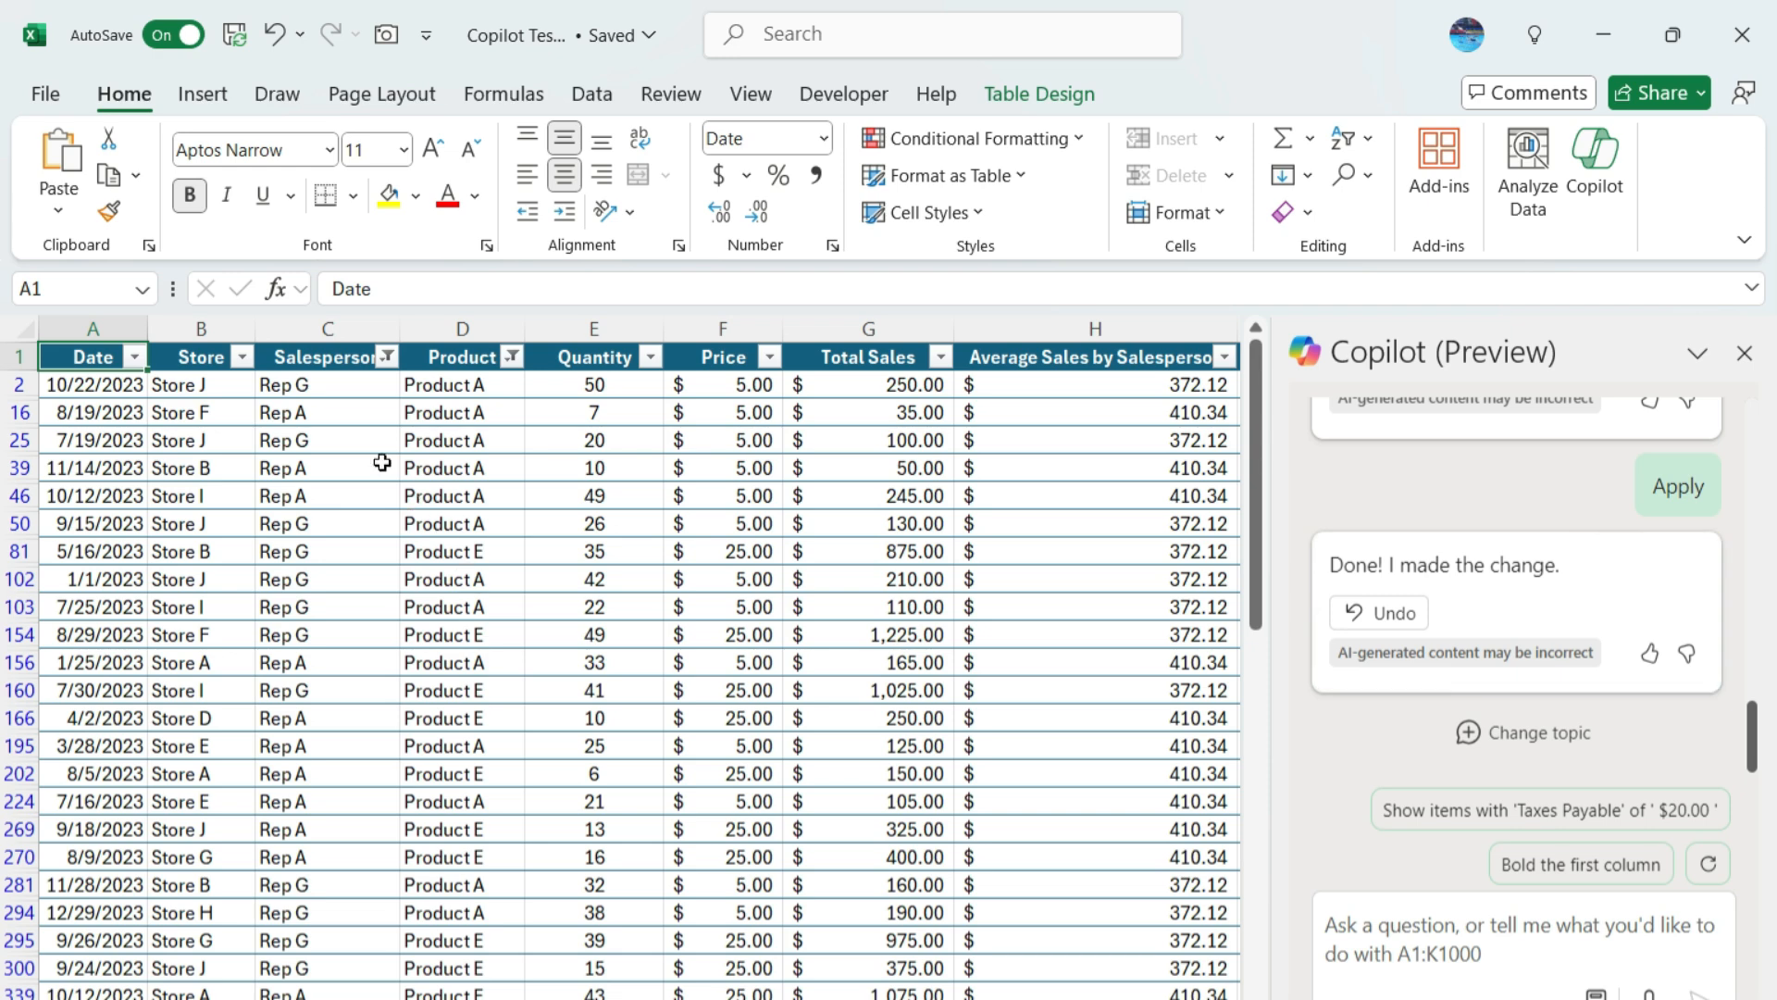
# Ask Copilot to "Remove the existing filters. Then, filter sales so that it shows sales values between $200 and $300" and apply the proposed changes.
pyautogui.scroll(-1, 442, 611)
pyautogui.scroll(-5, 441, 620)
pyautogui.scroll(6, 444, 611)
pyautogui.click(1400, 937)
pyautogui.write('Remove the existing filters. Then, filter sales ')
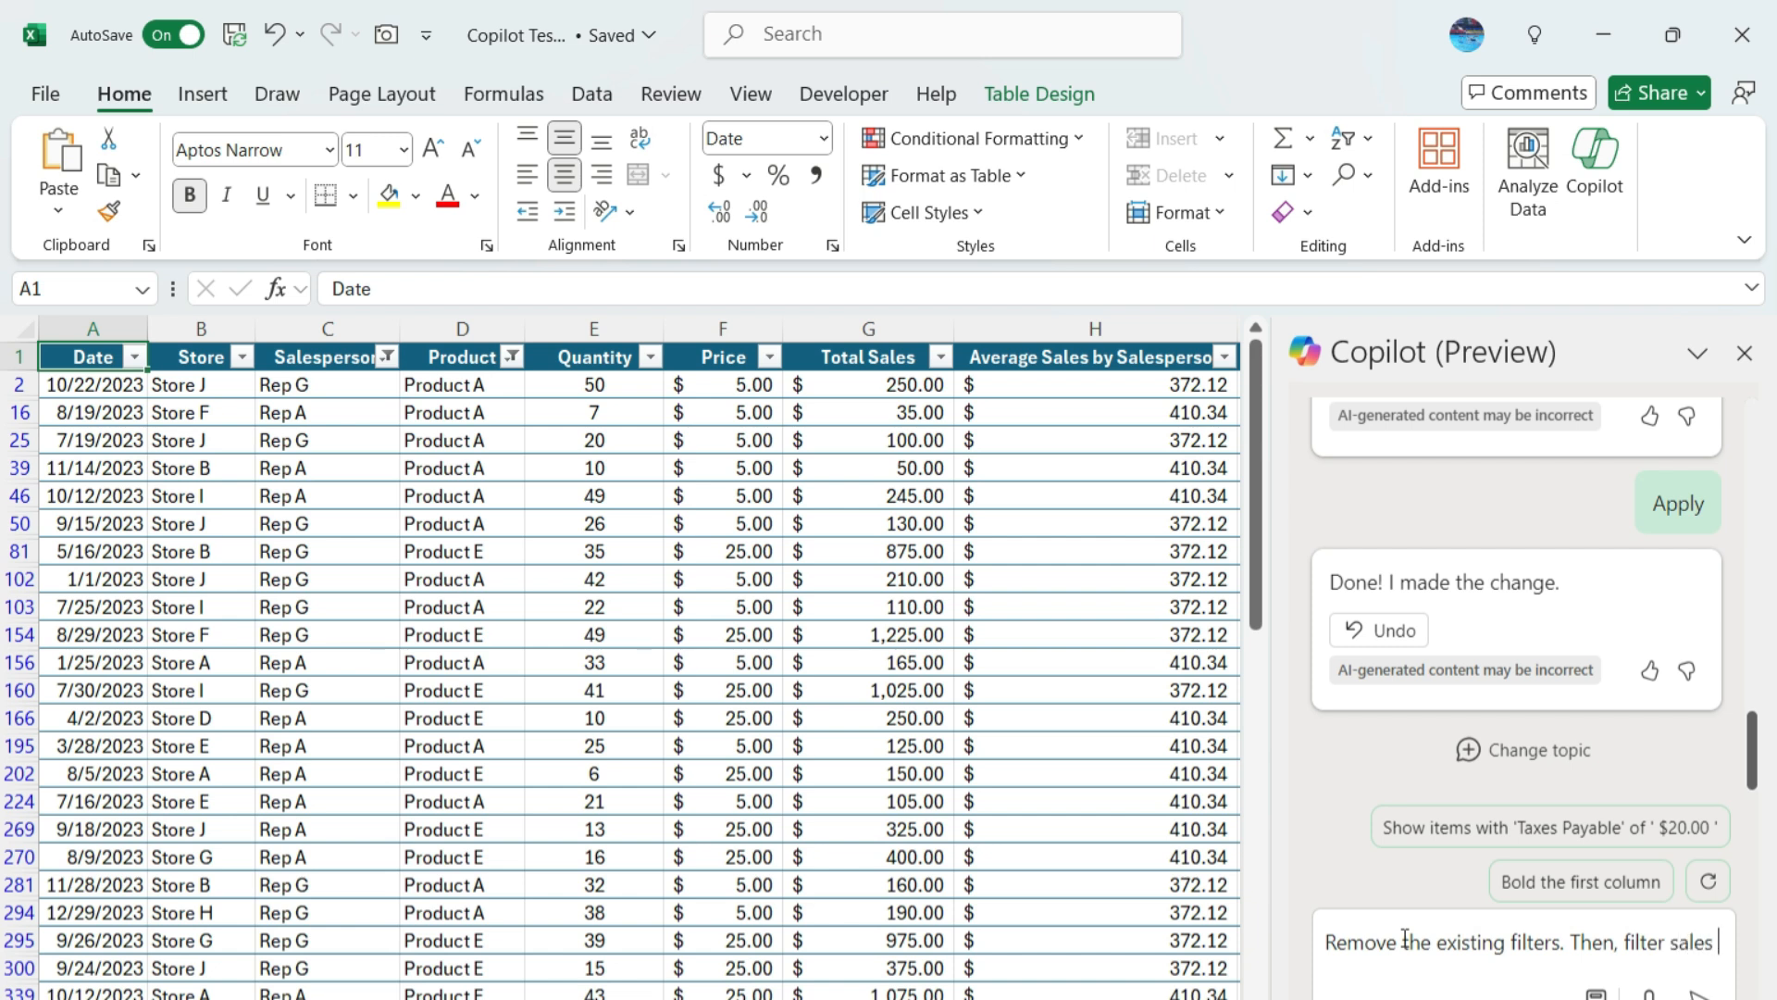
pyautogui.write('so that it shows sa')
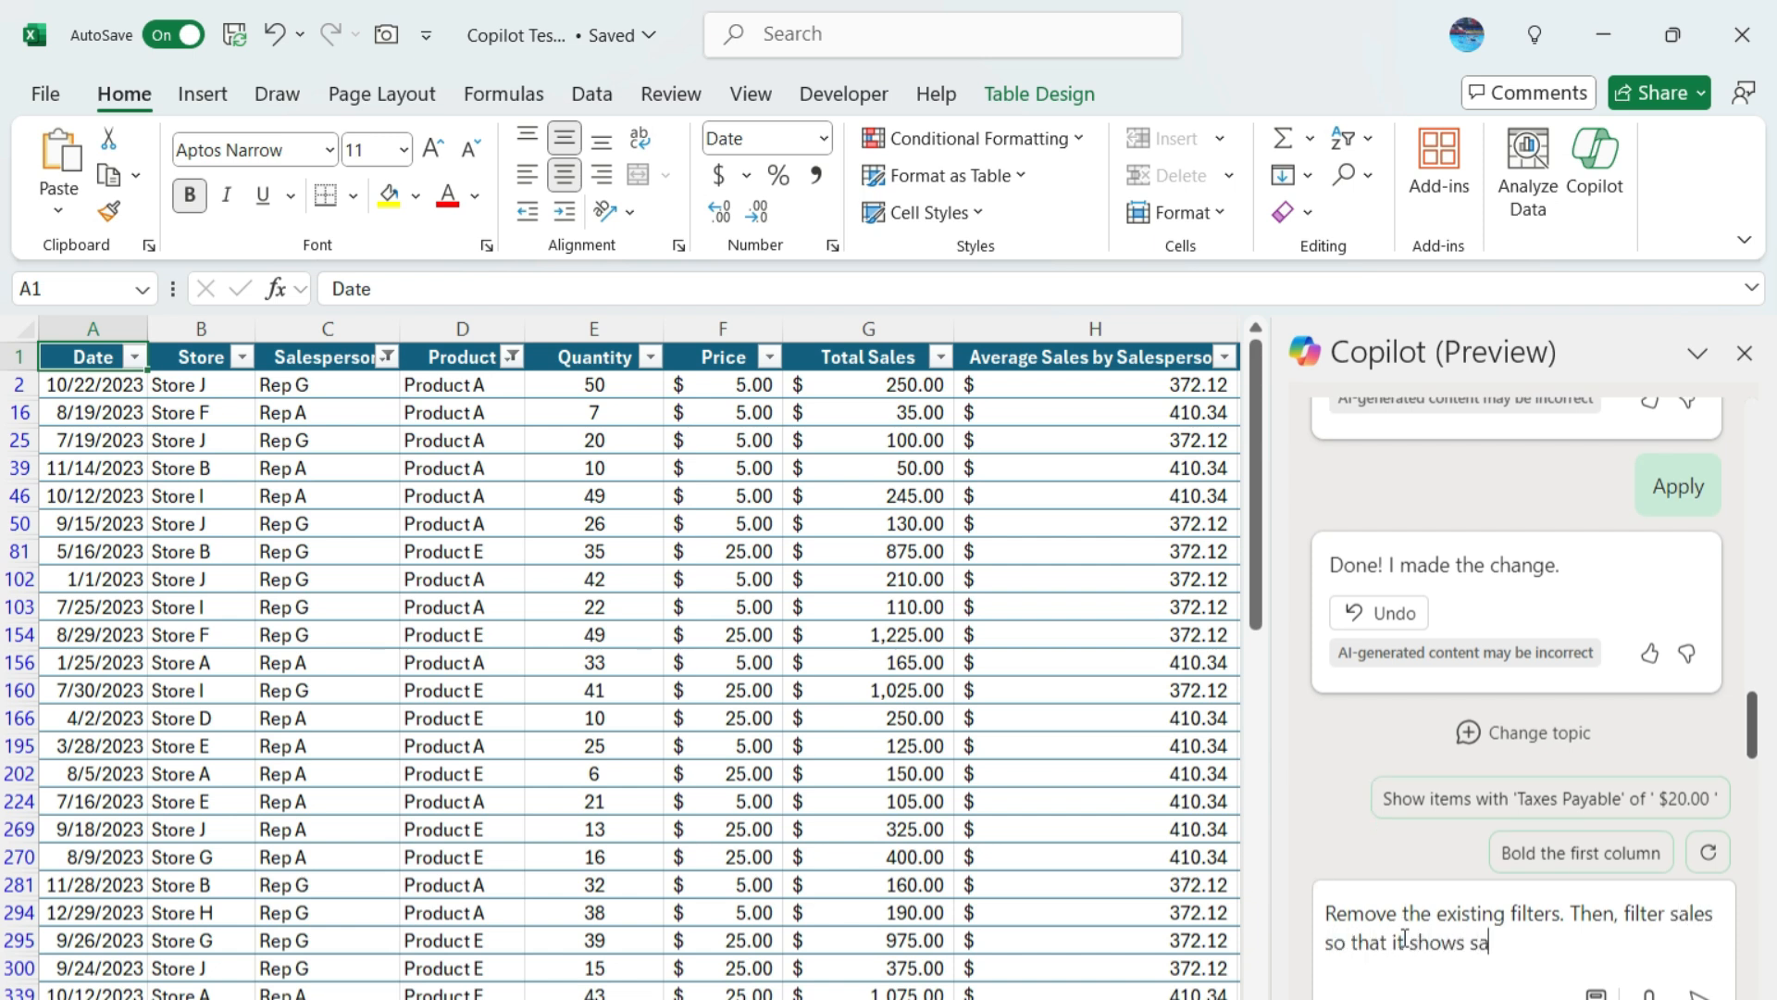
pyautogui.write('les values between ')
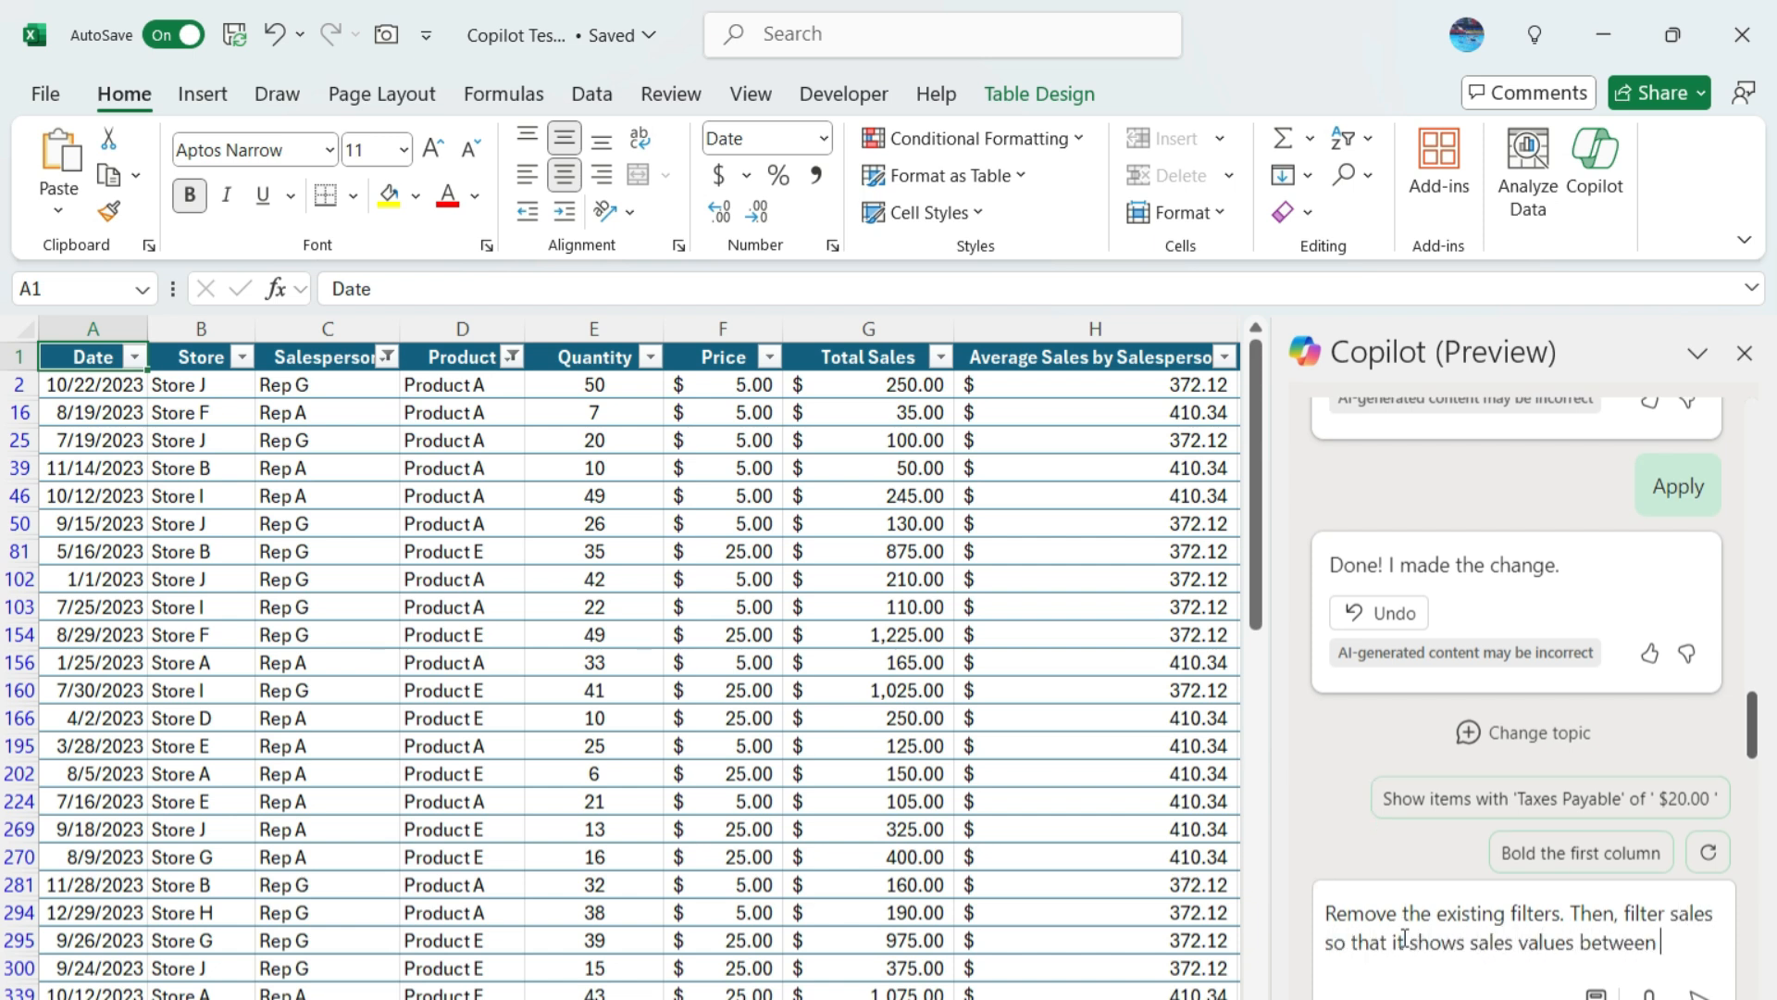
pyautogui.write('$200 and $300')
pyautogui.press('Return')
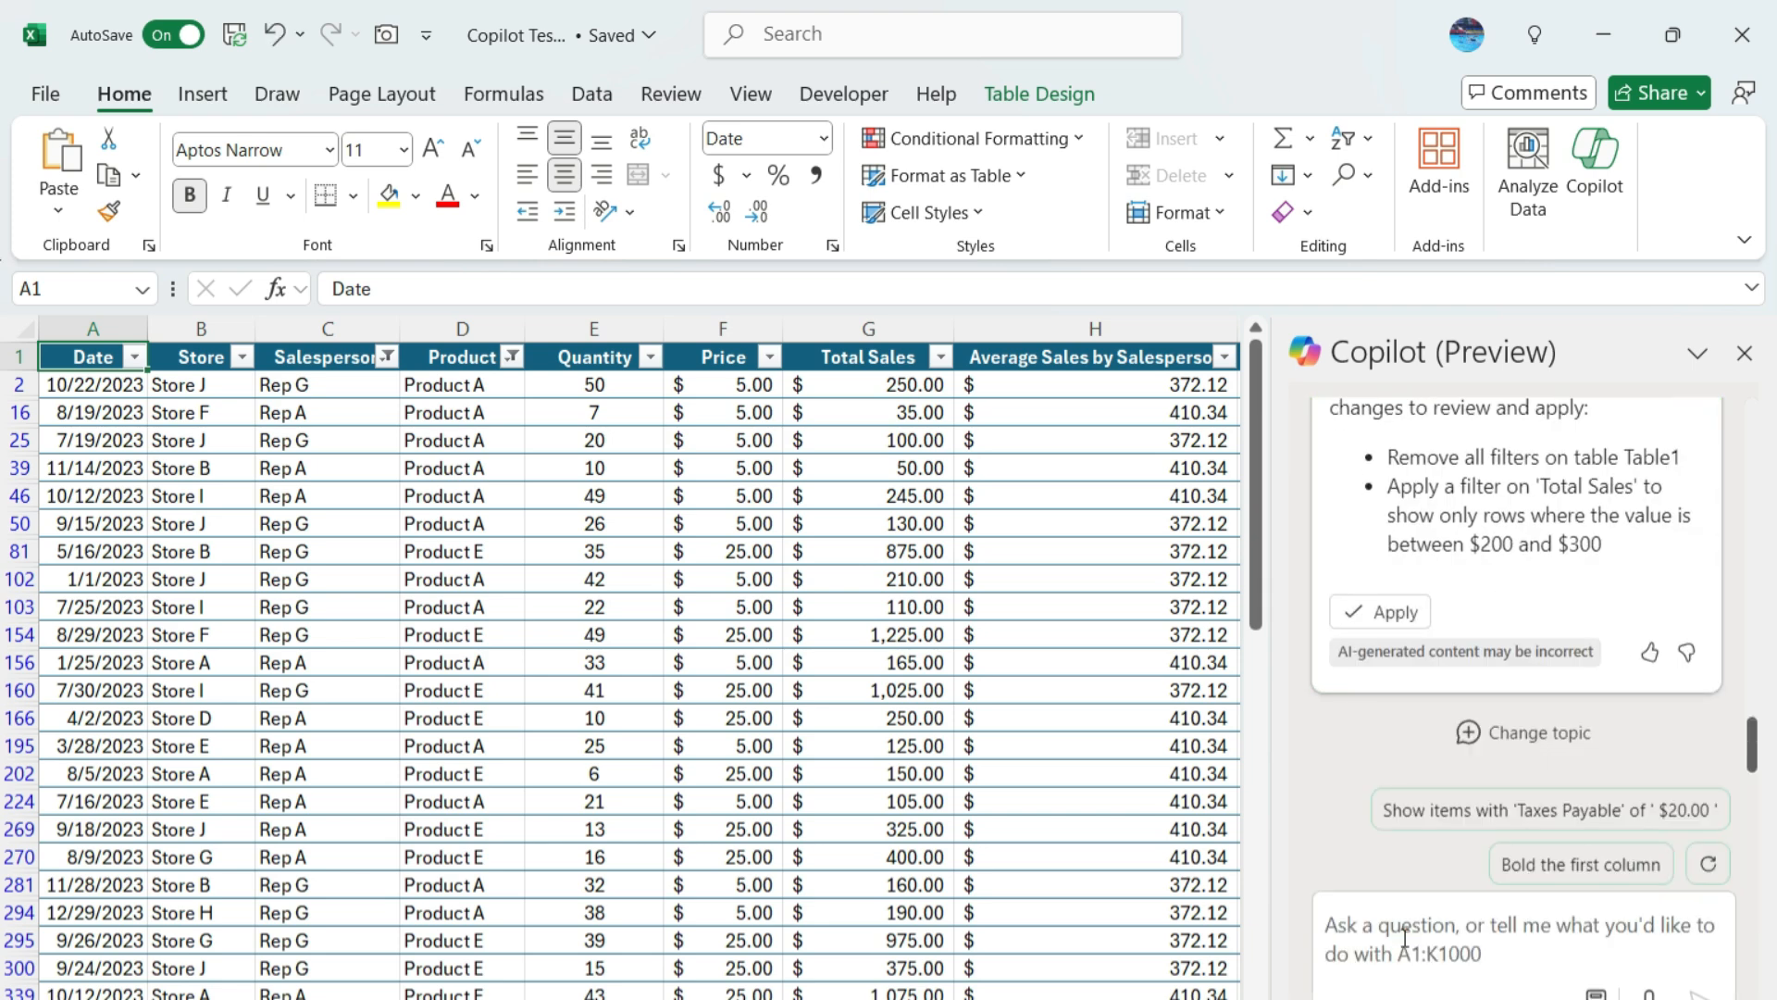
pyautogui.scroll(2, 1583, 741)
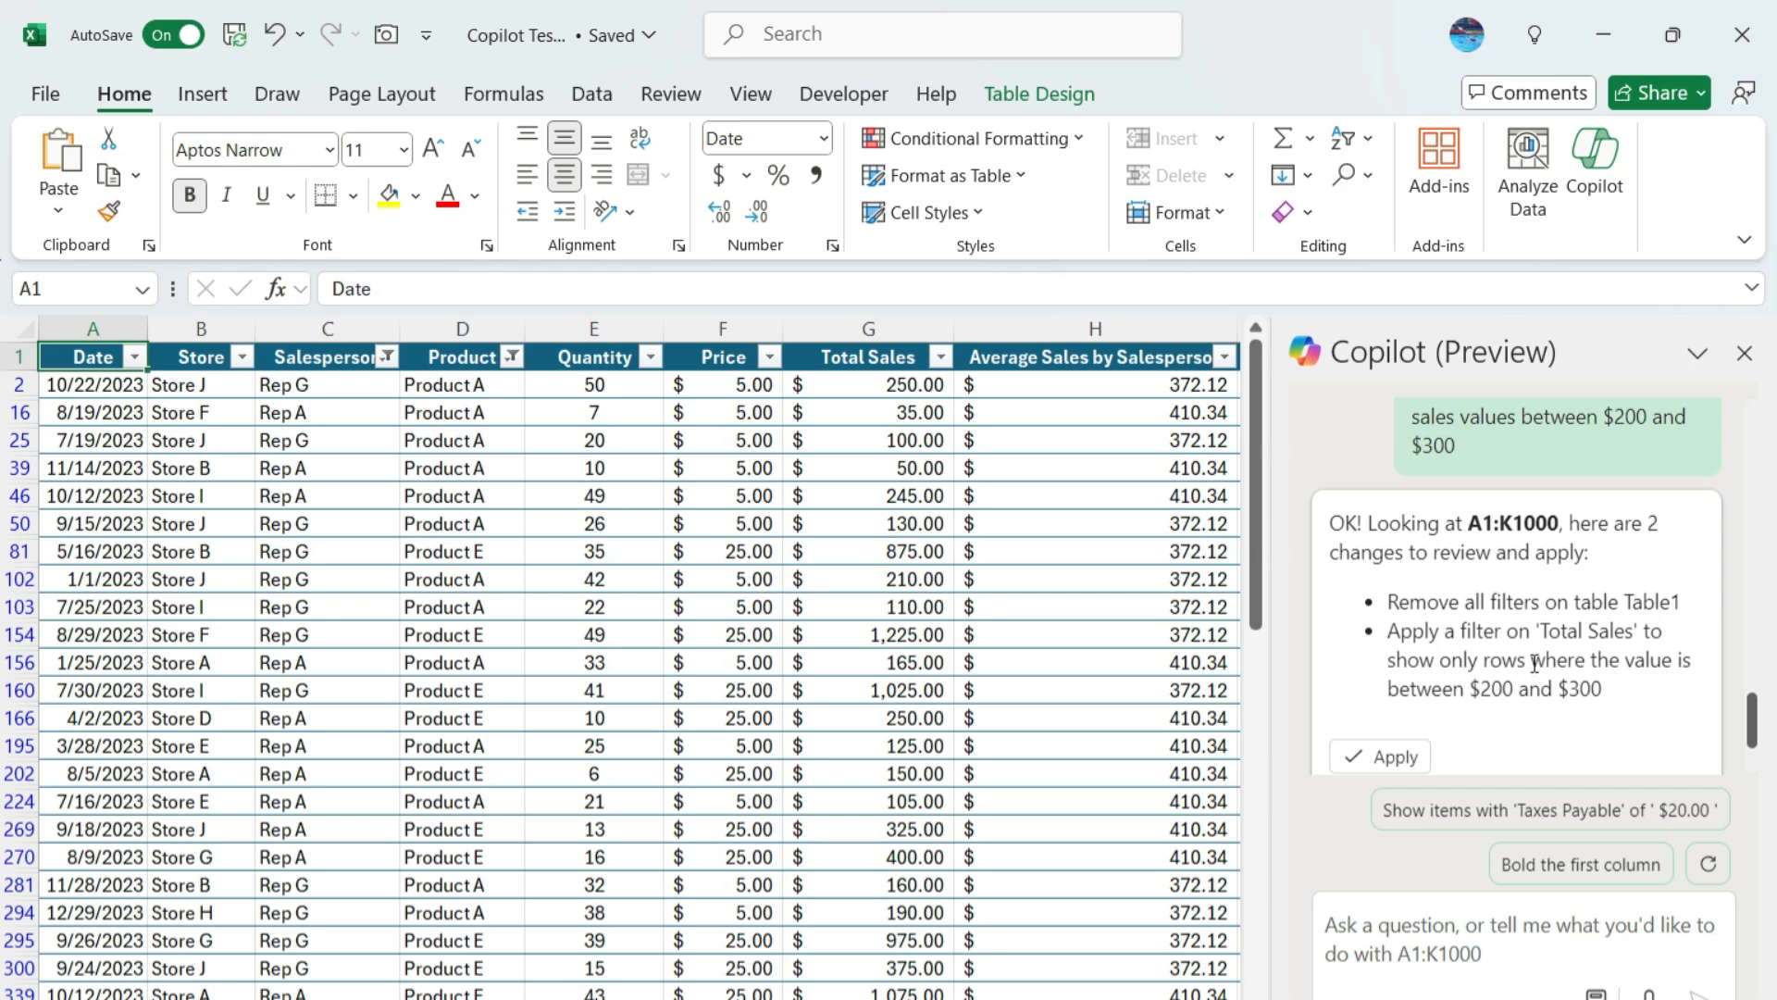
pyautogui.click(1383, 756)
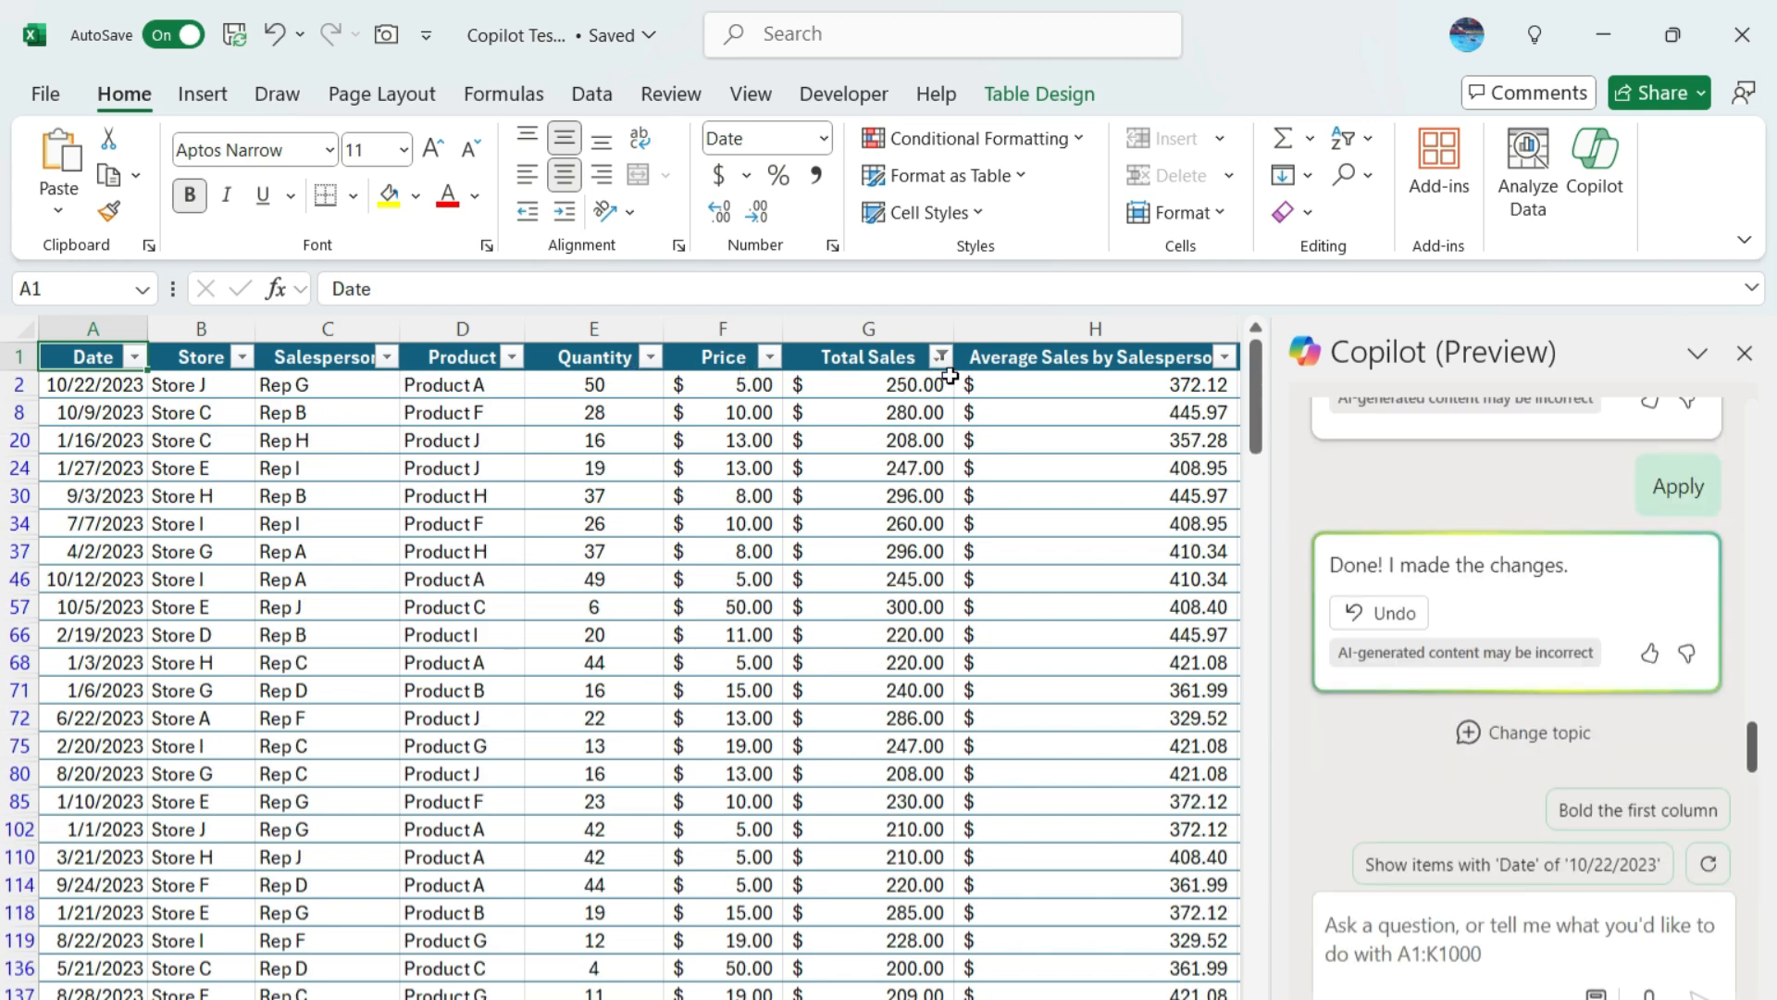
# Inspect the criteria of the Between number filter on the Total Sales column, then close its custom filter settings.
pyautogui.moveTo(944, 373)
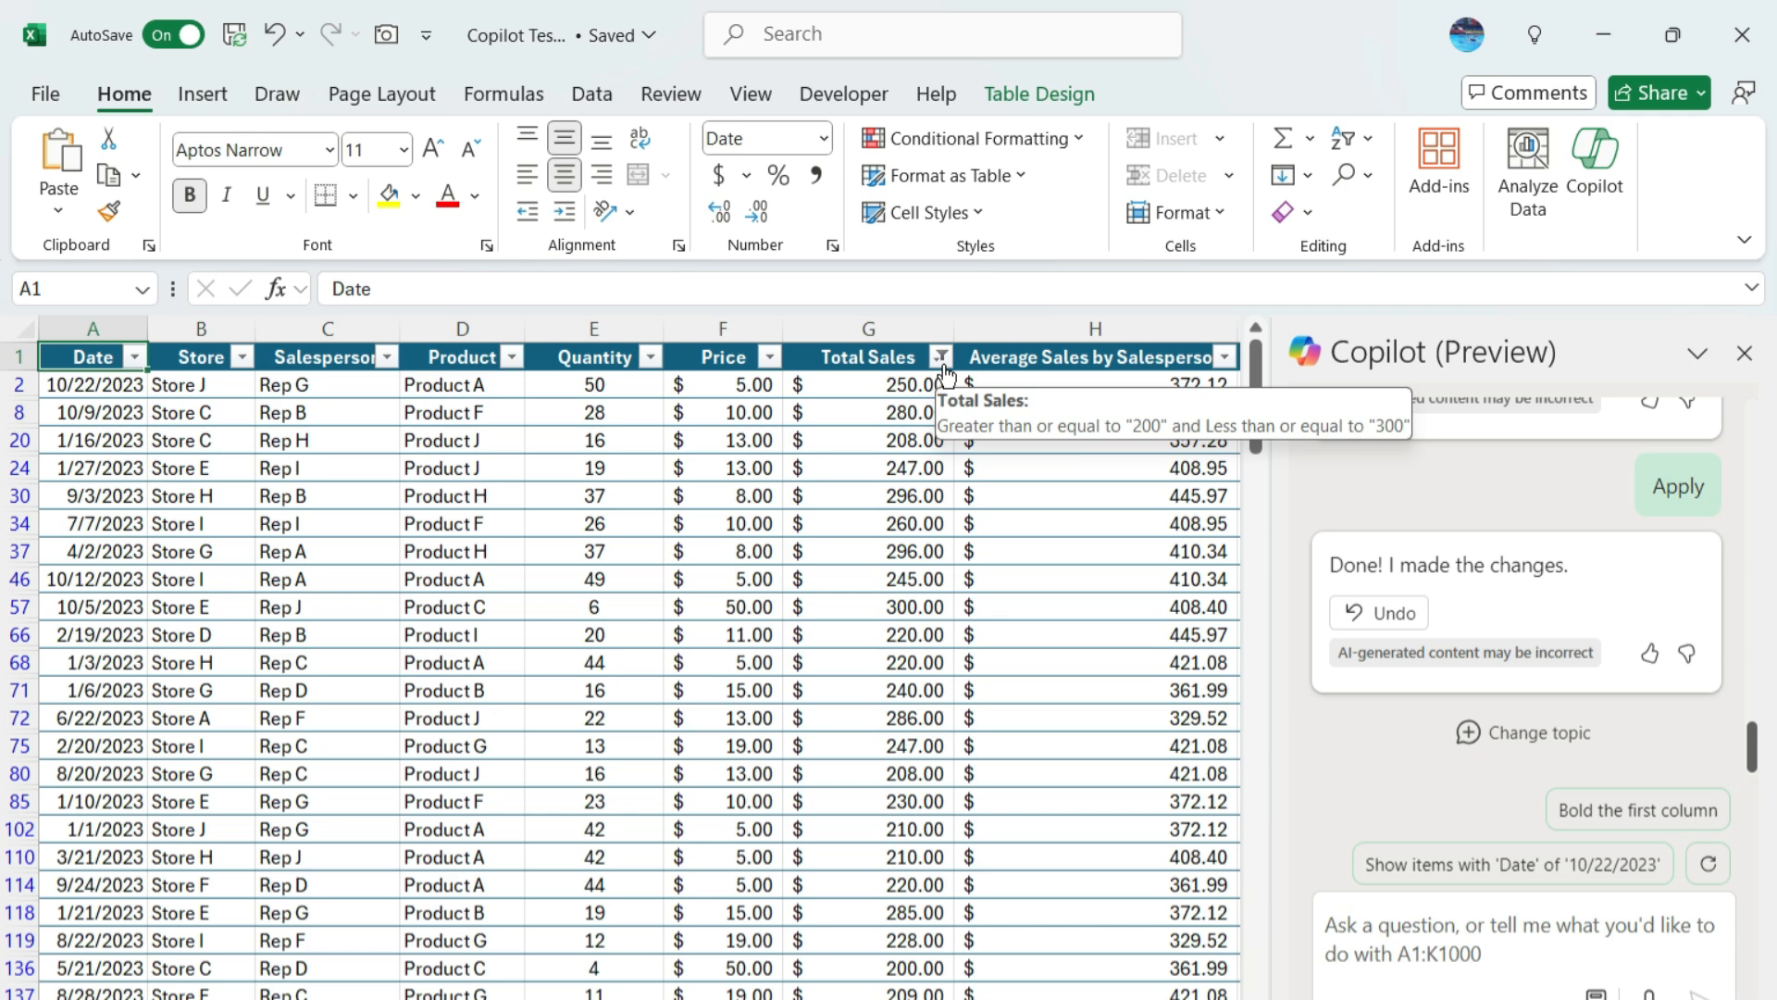
pyautogui.click(941, 359)
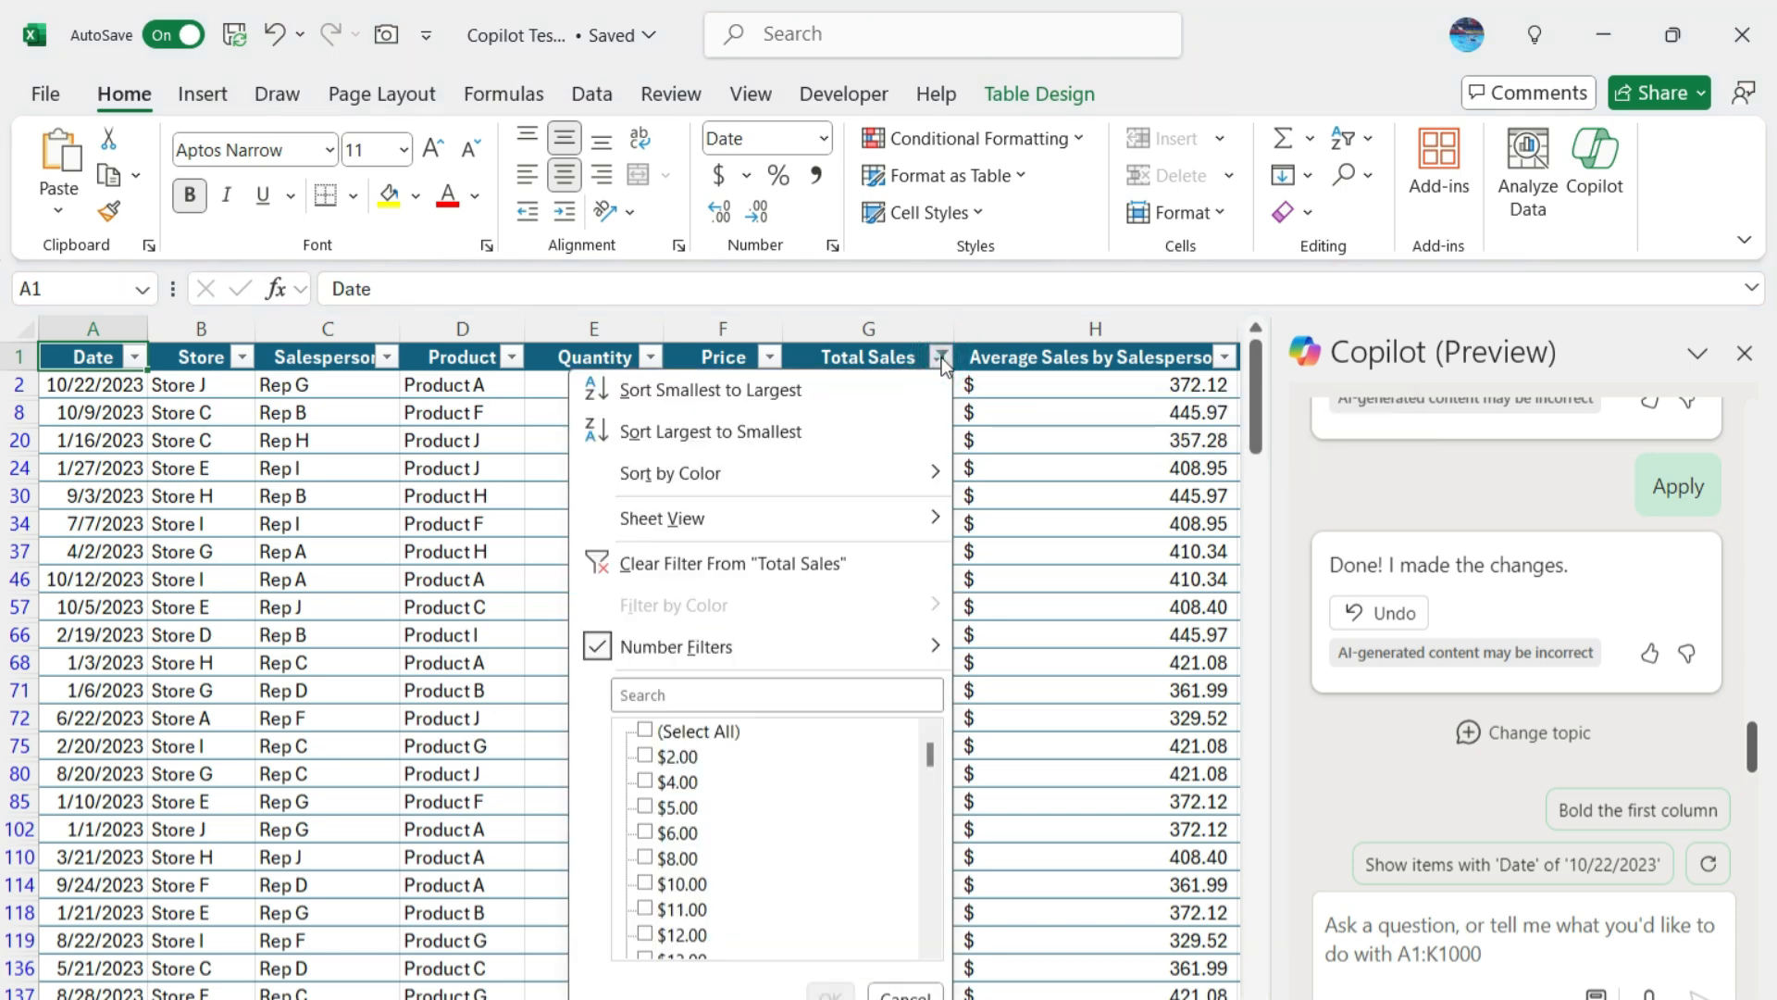
pyautogui.moveTo(772, 645)
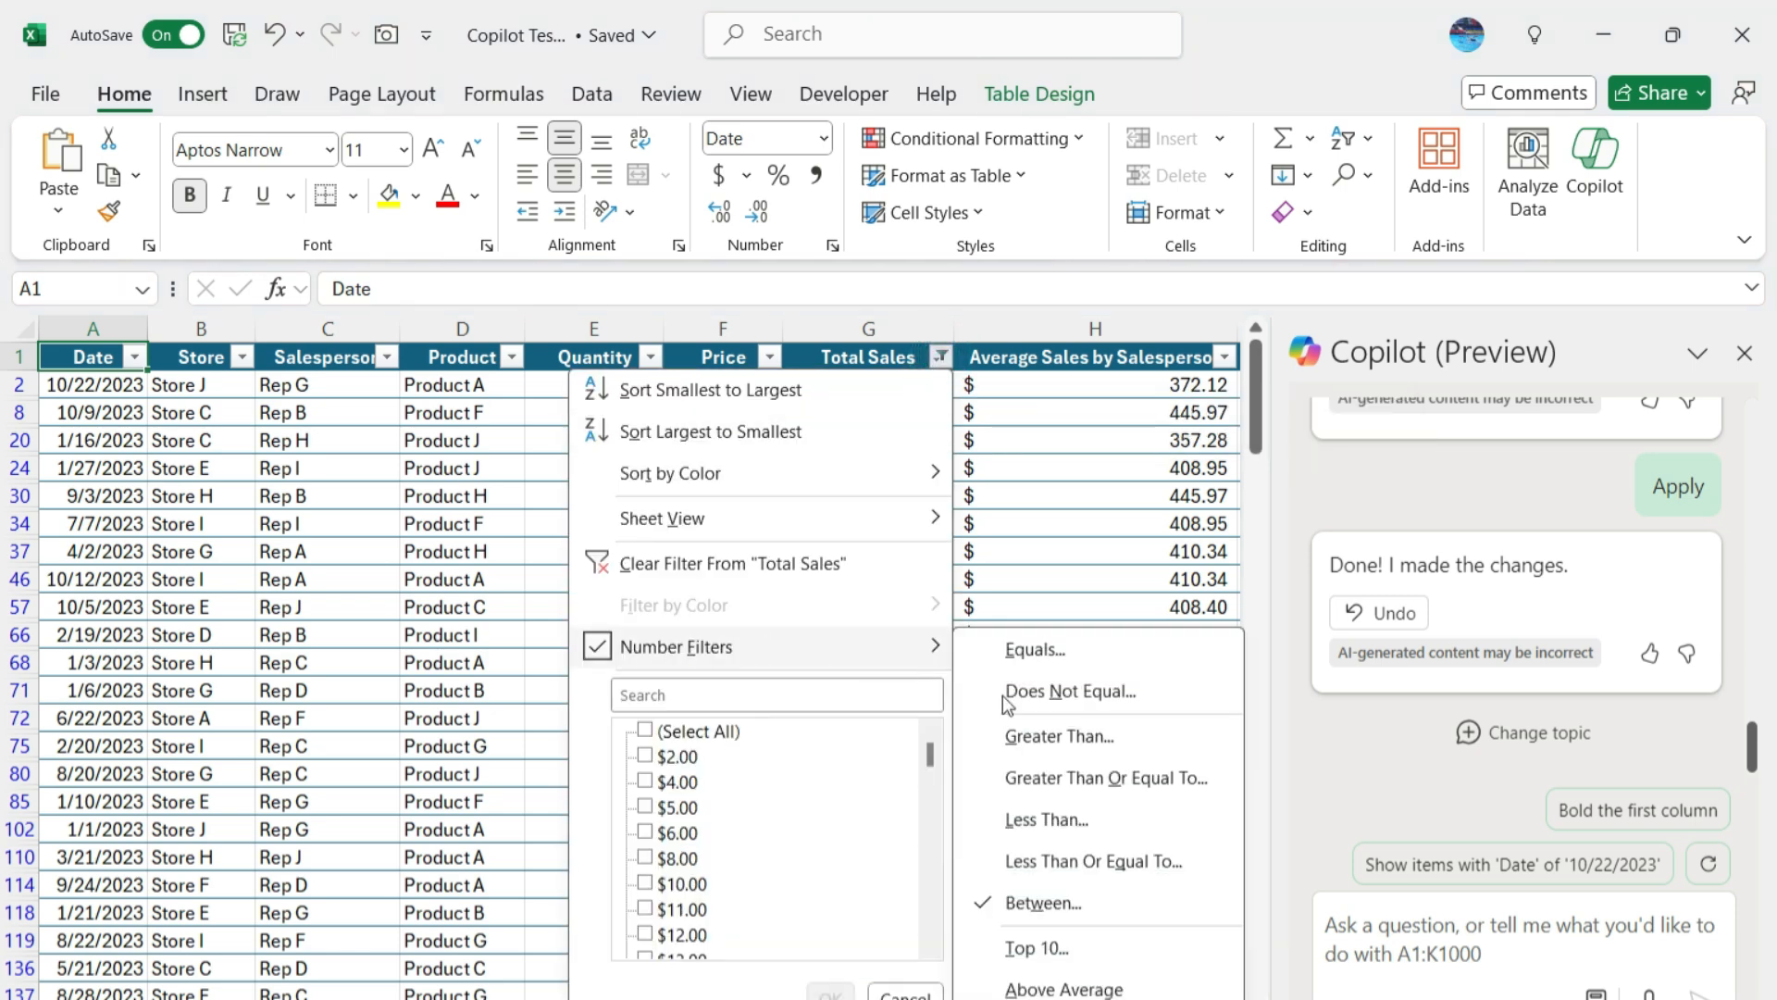
pyautogui.click(1096, 906)
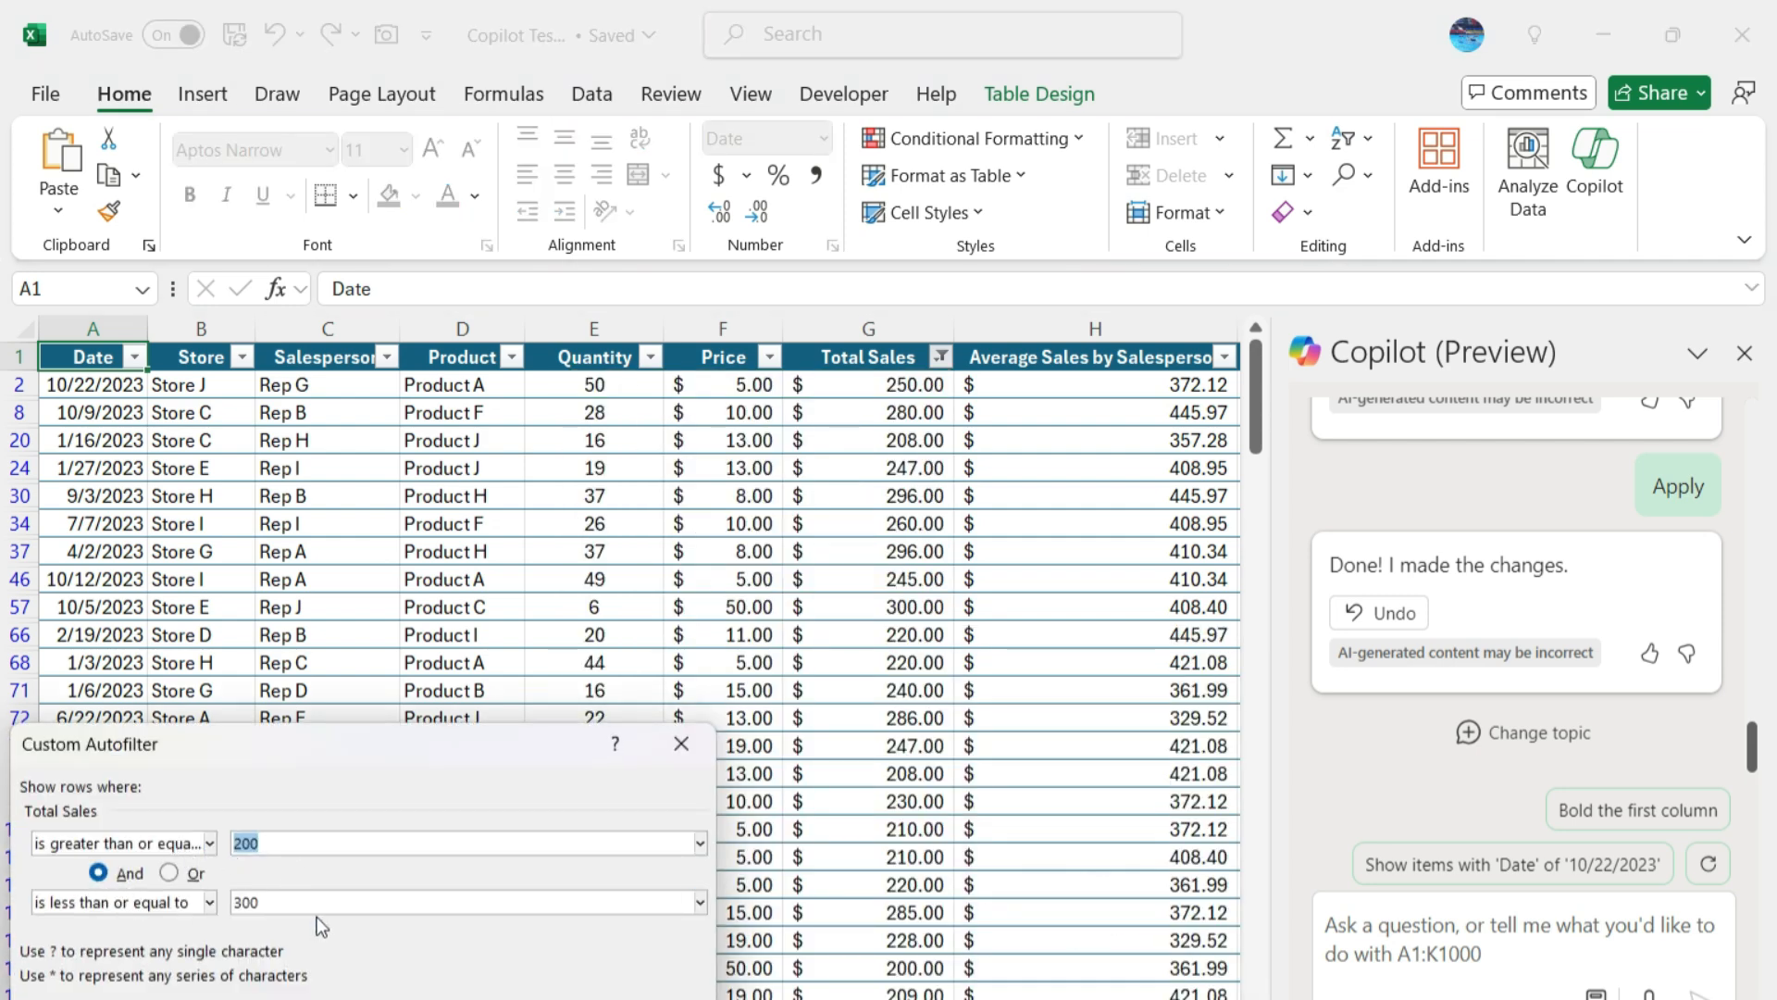
pyautogui.press('Return')
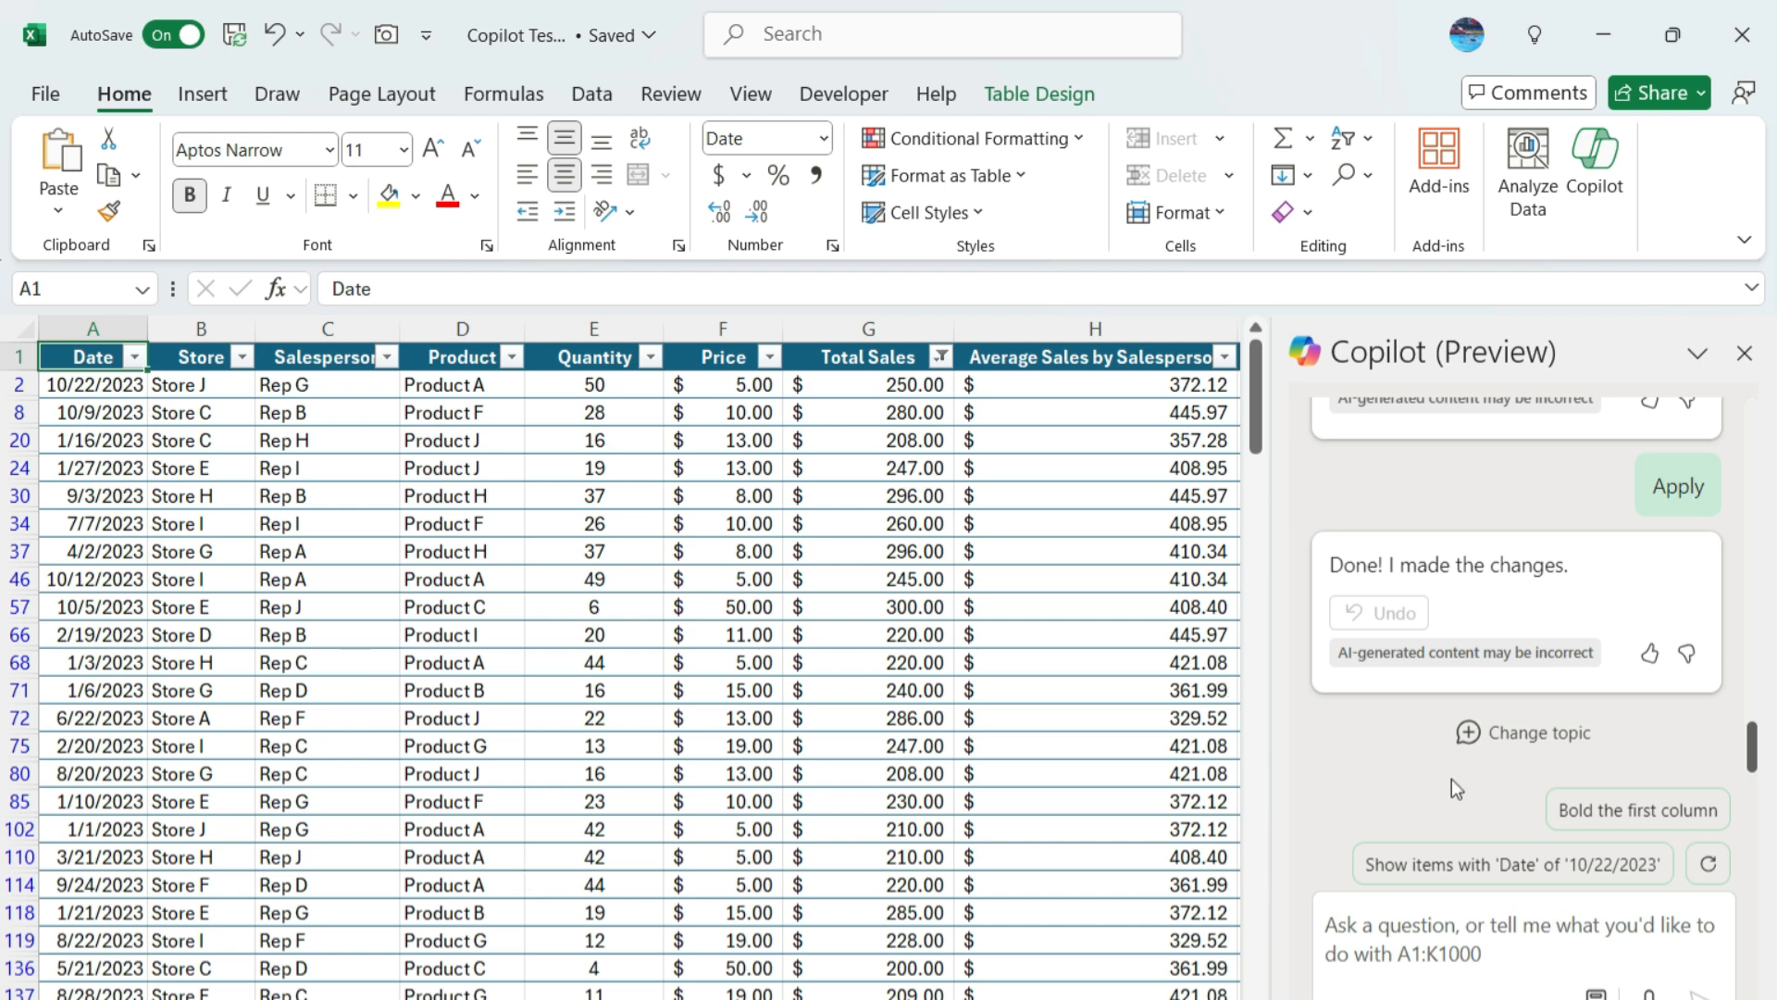
pyautogui.scroll(3, 1463, 766)
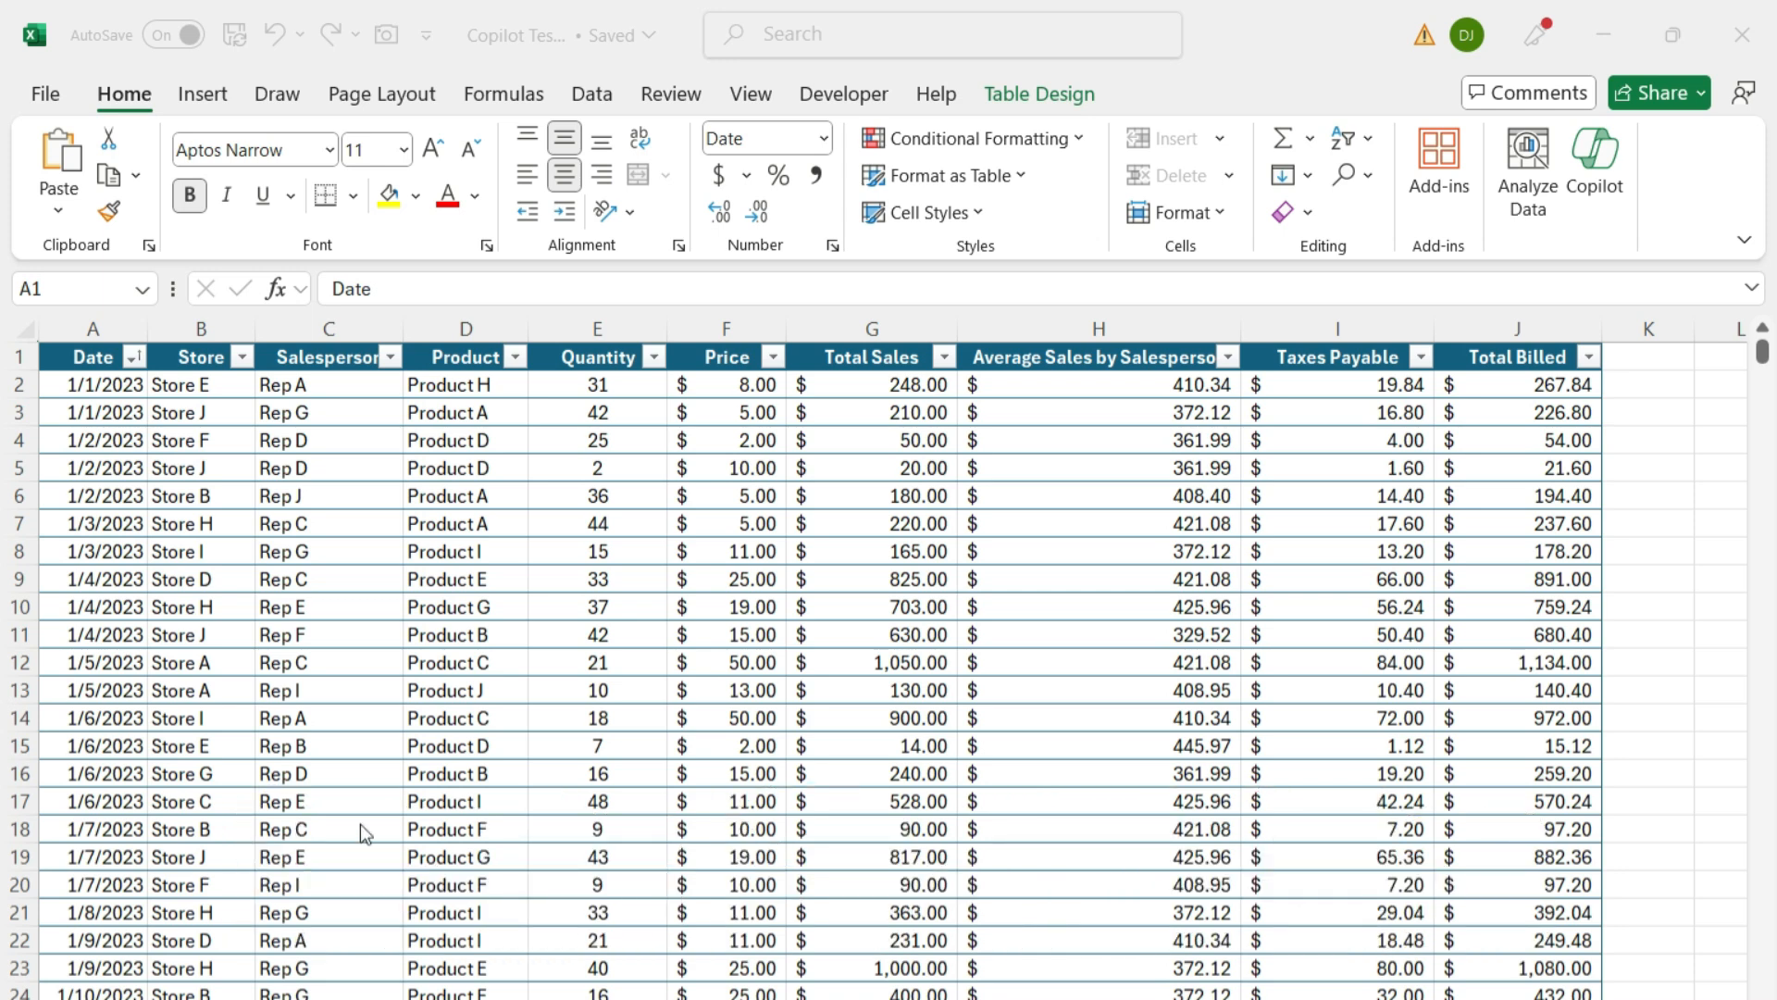
# Open Copilot and ask it to "create a pivot table summarizing sales by product and sales rep".
pyautogui.click(1609, 156)
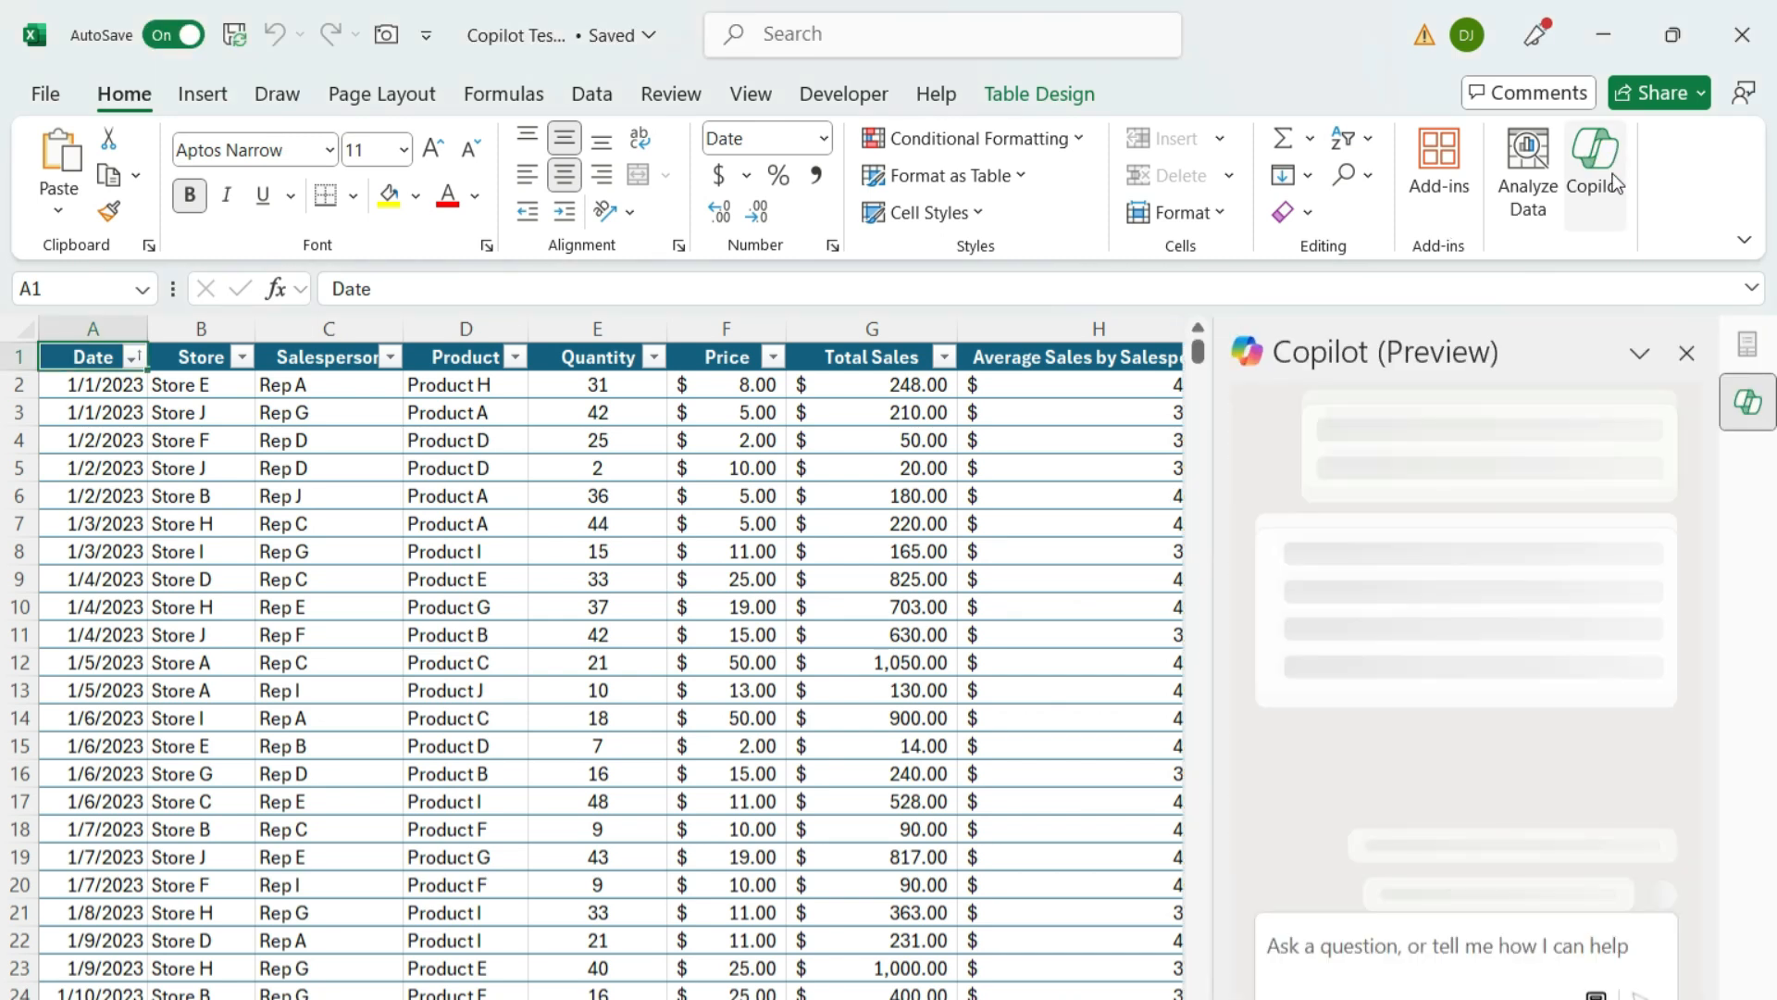
pyautogui.click(1391, 917)
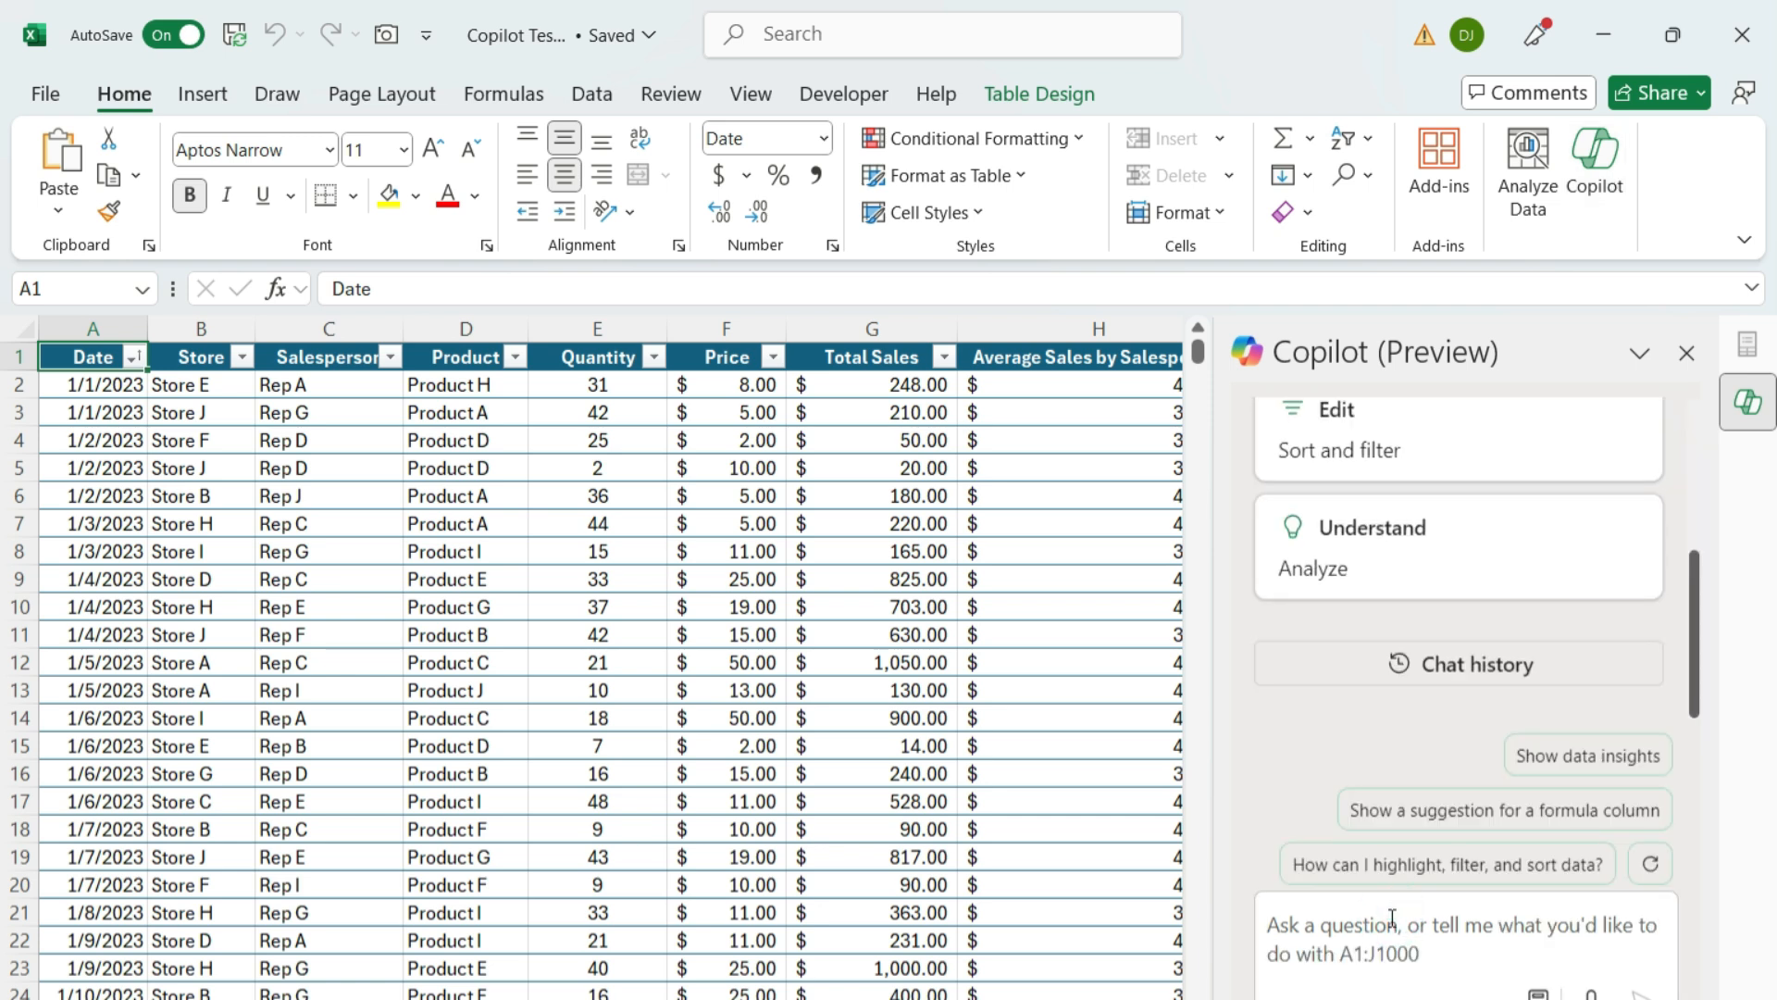
pyautogui.write('crea')
pyautogui.click(1390, 915)
pyautogui.click(1400, 943)
pyautogui.write('t')
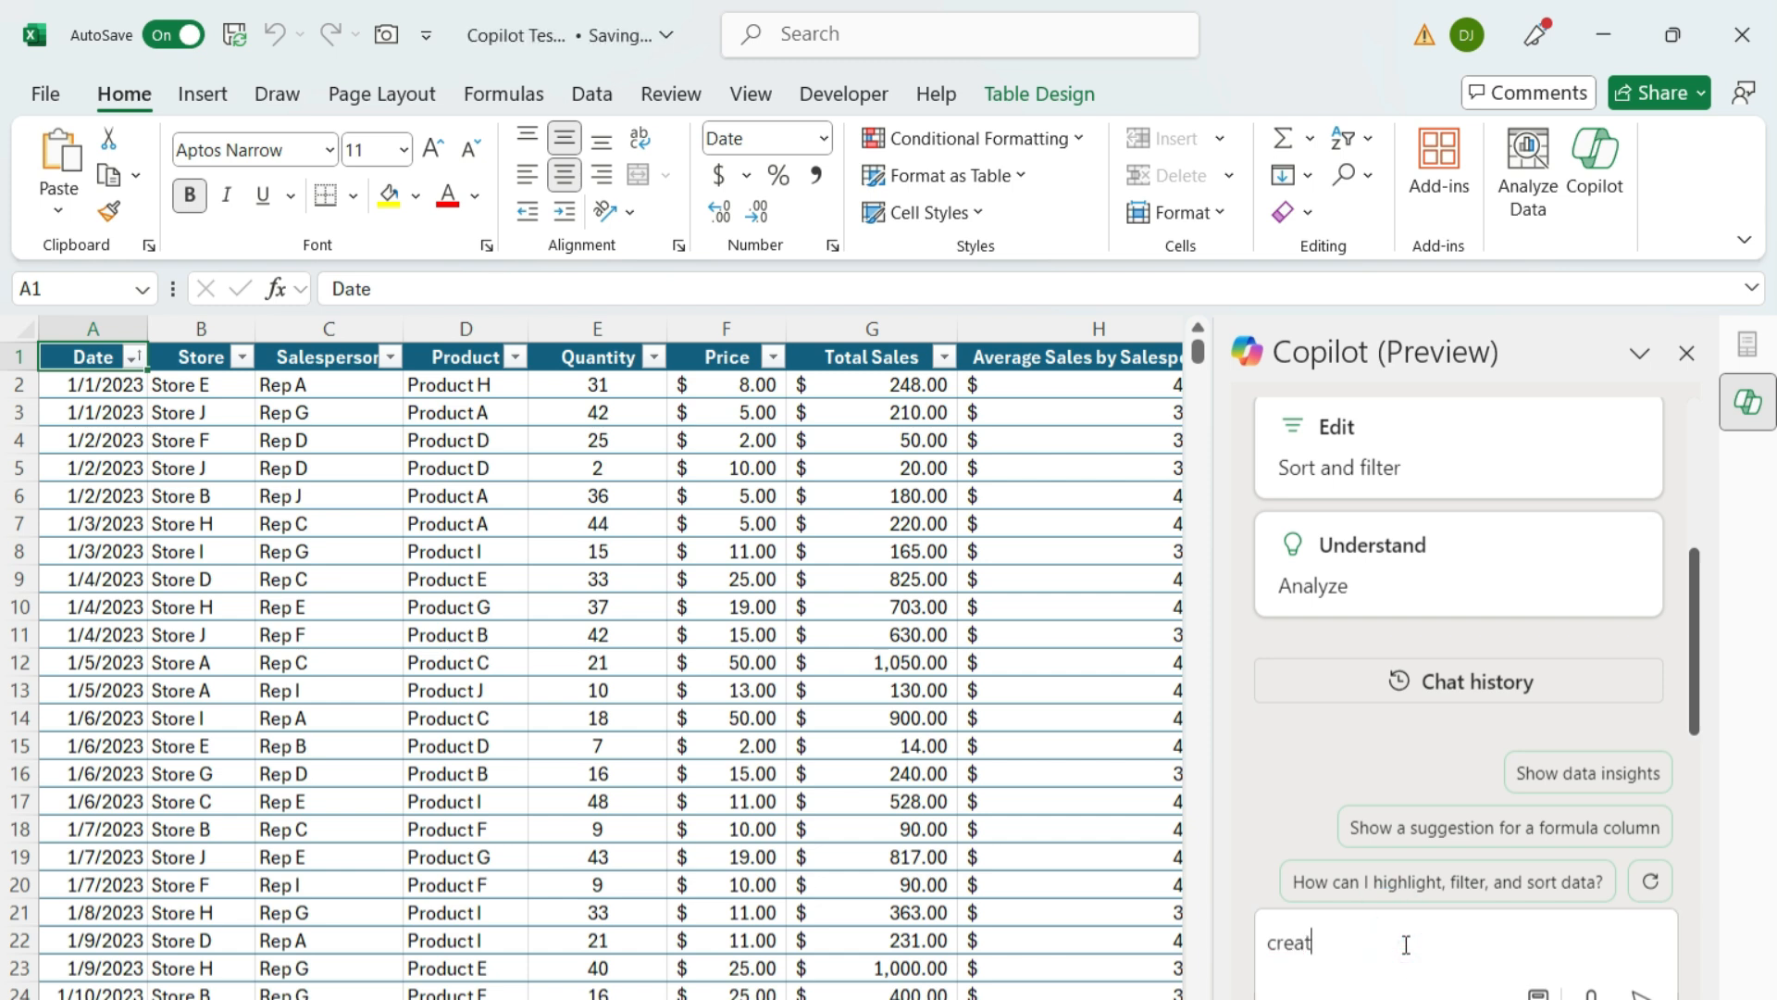
pyautogui.write('e a pivot table su')
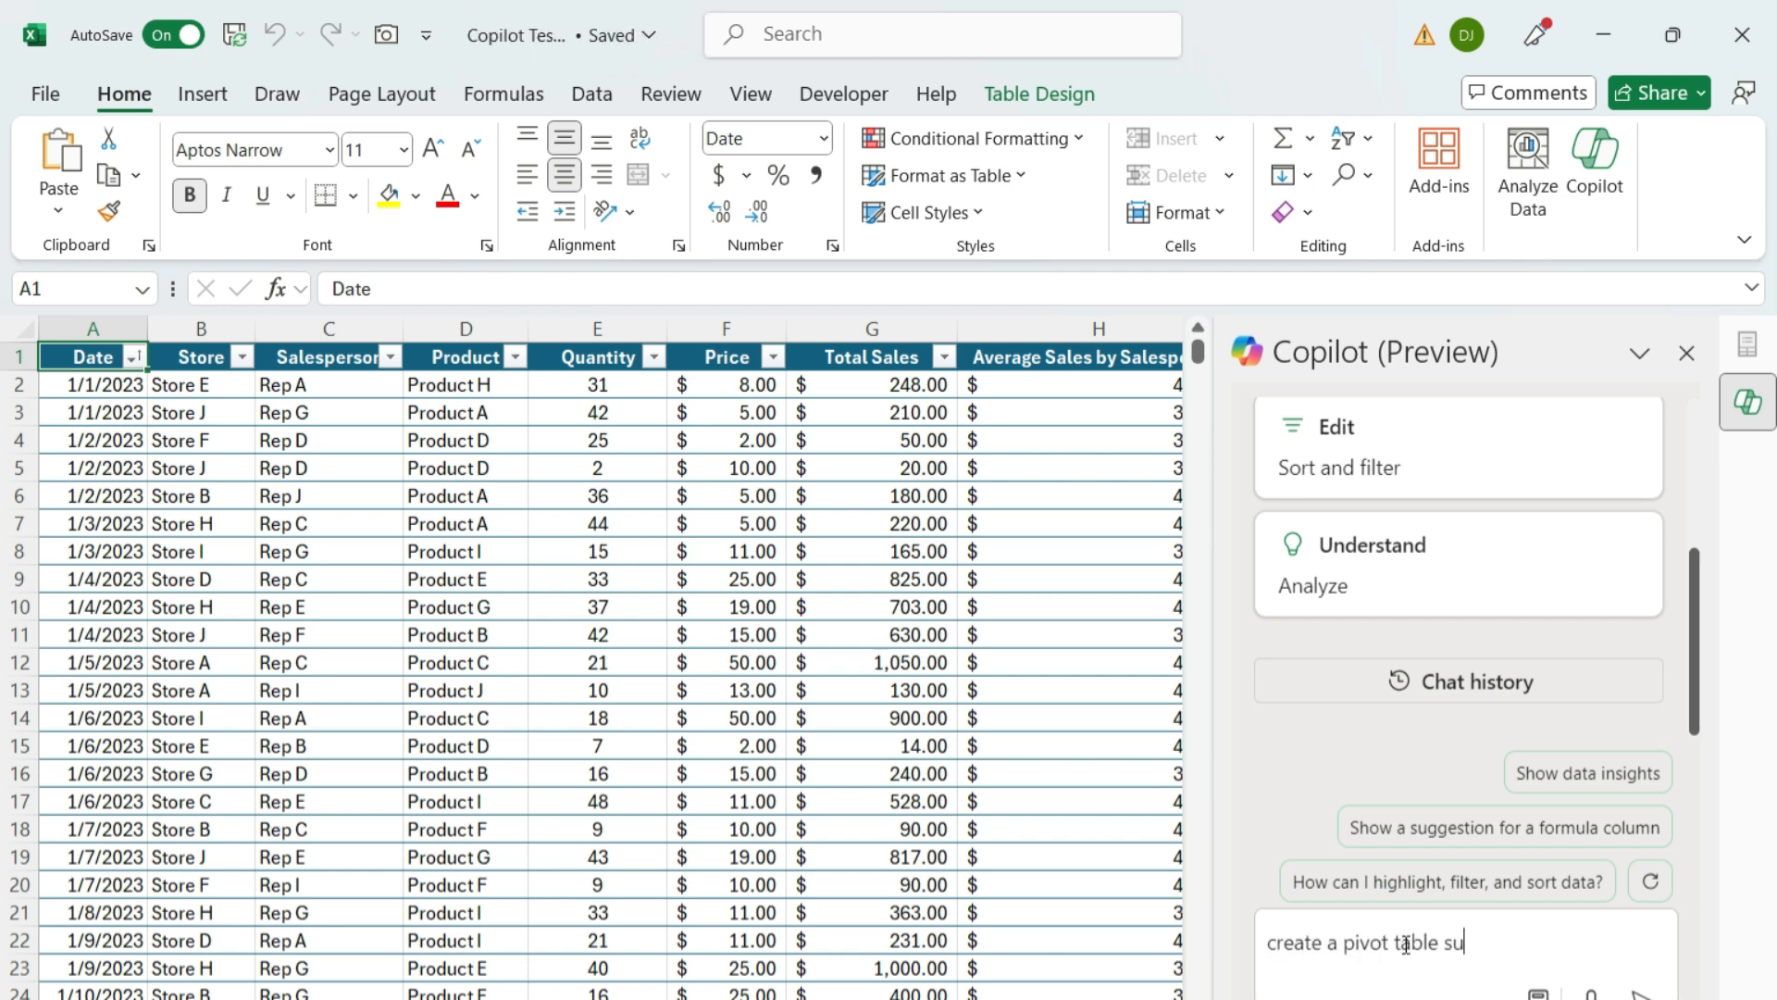
pyautogui.write('mmarizing sales by ')
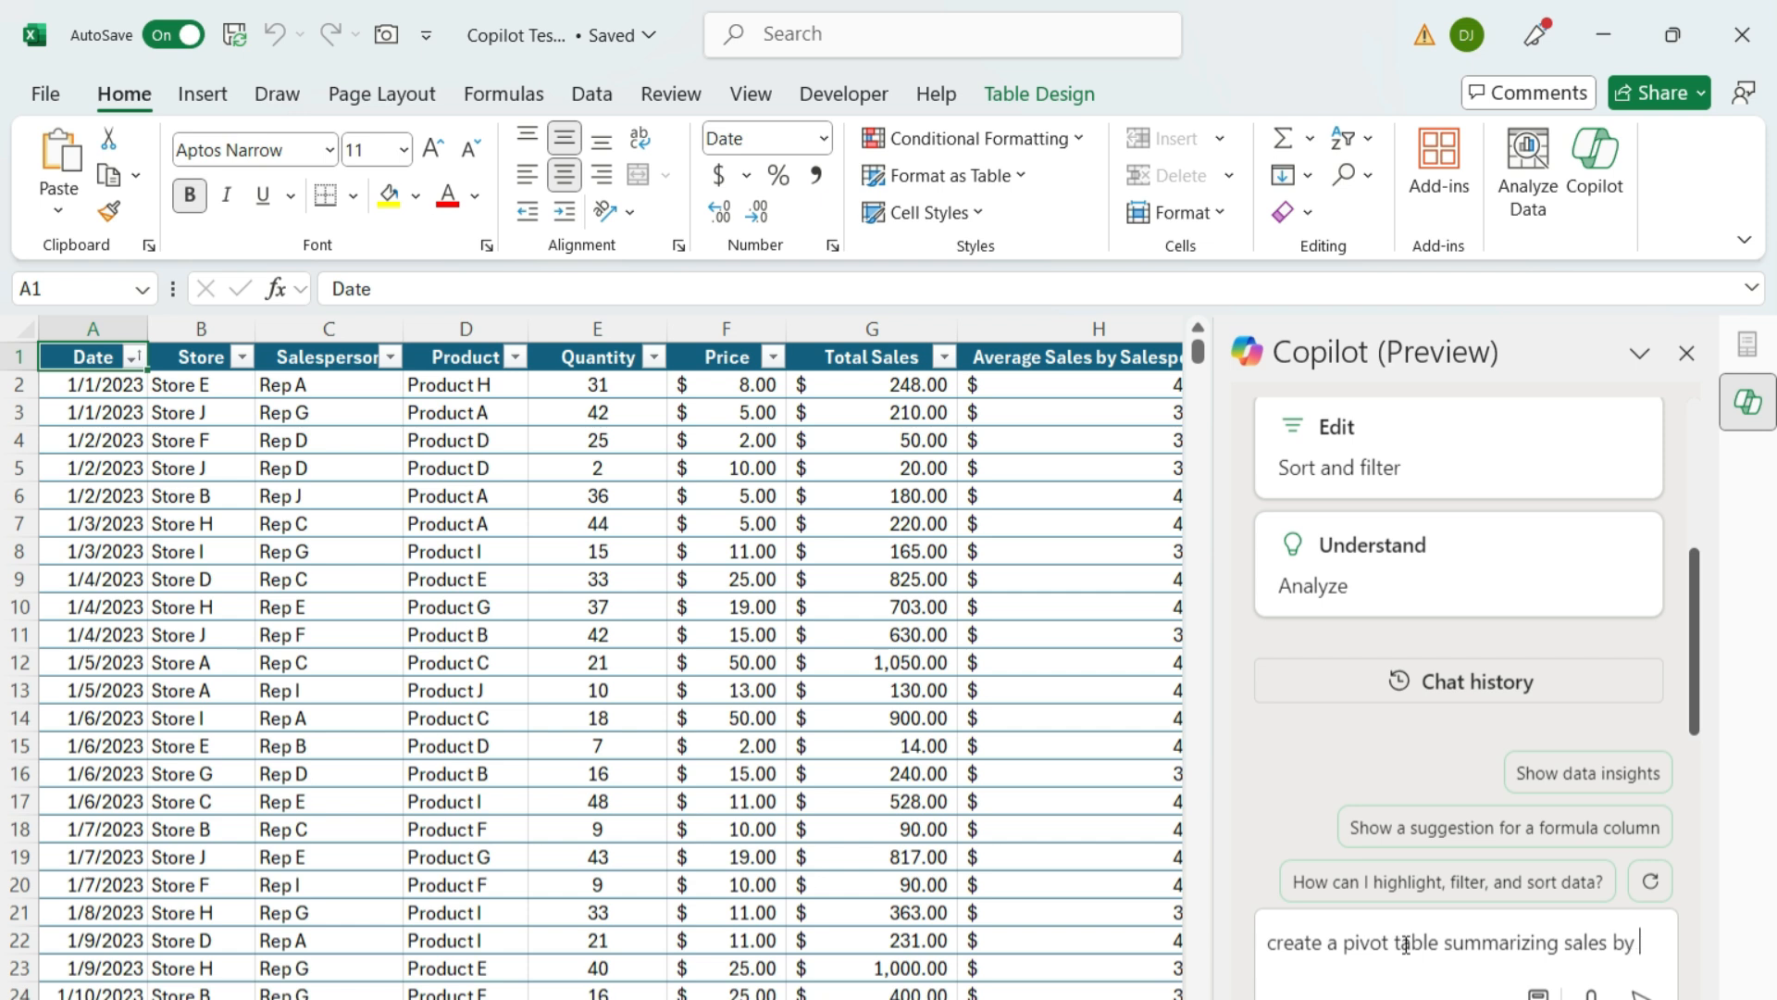
pyautogui.write('product and sales rep')
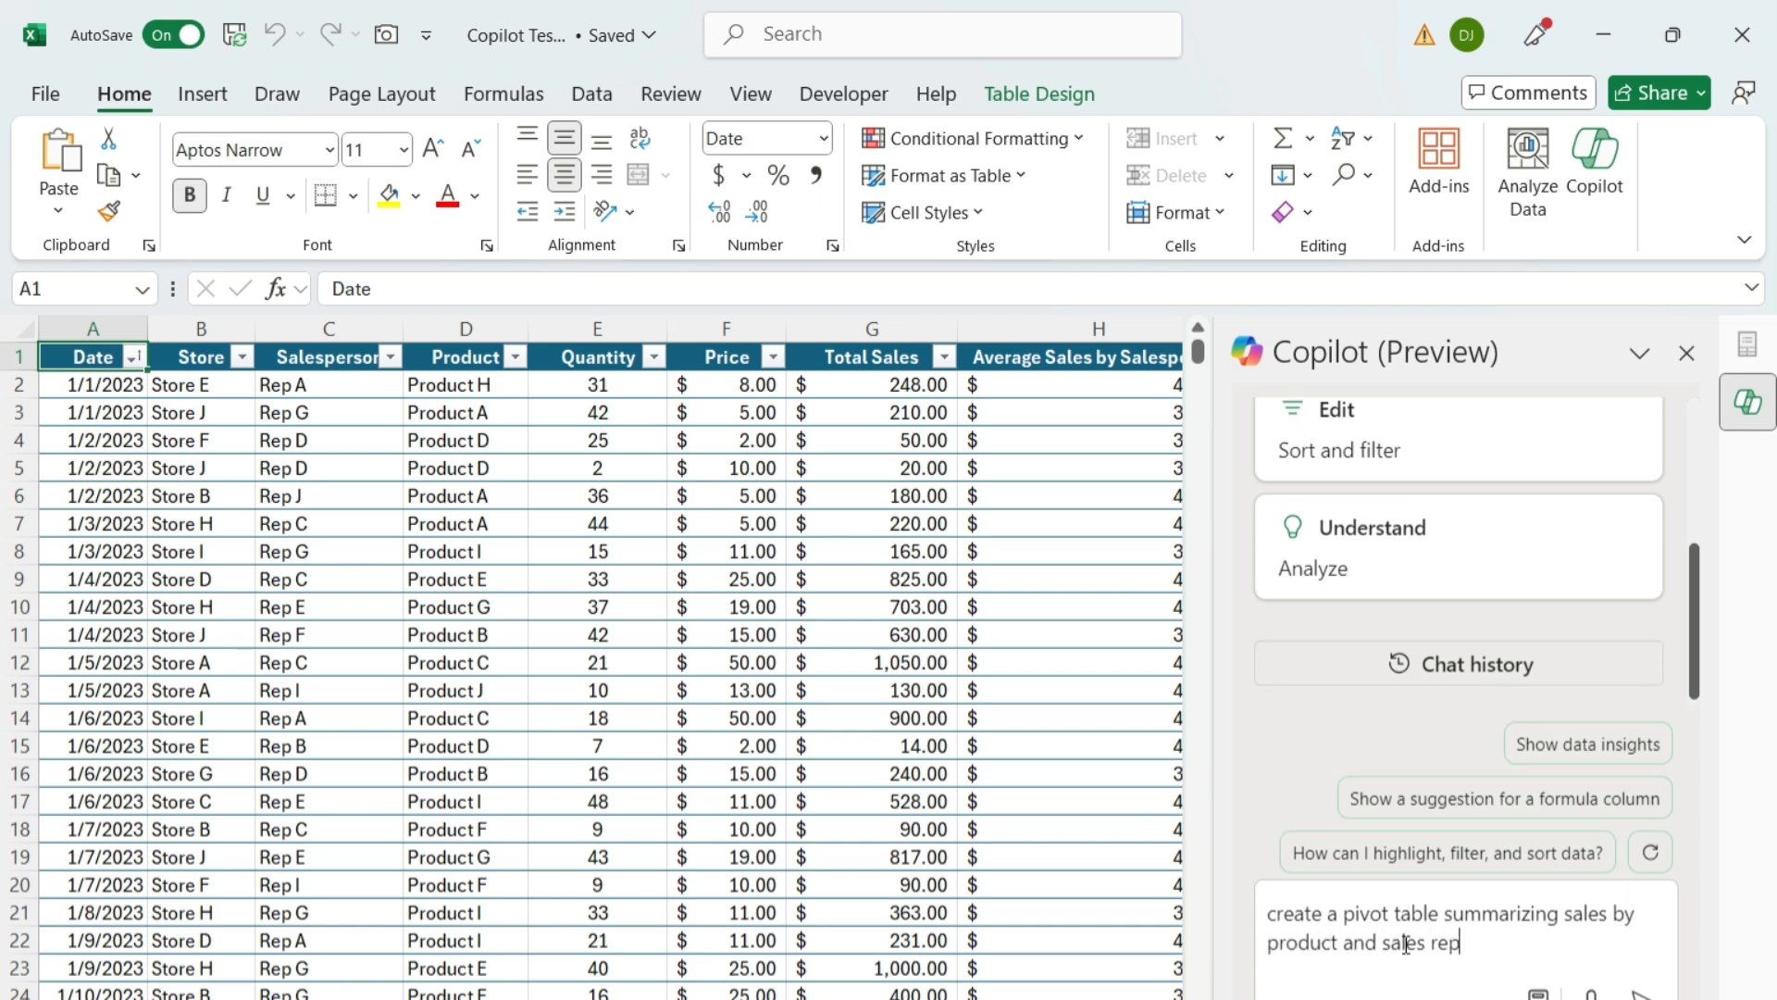
pyautogui.press('Return')
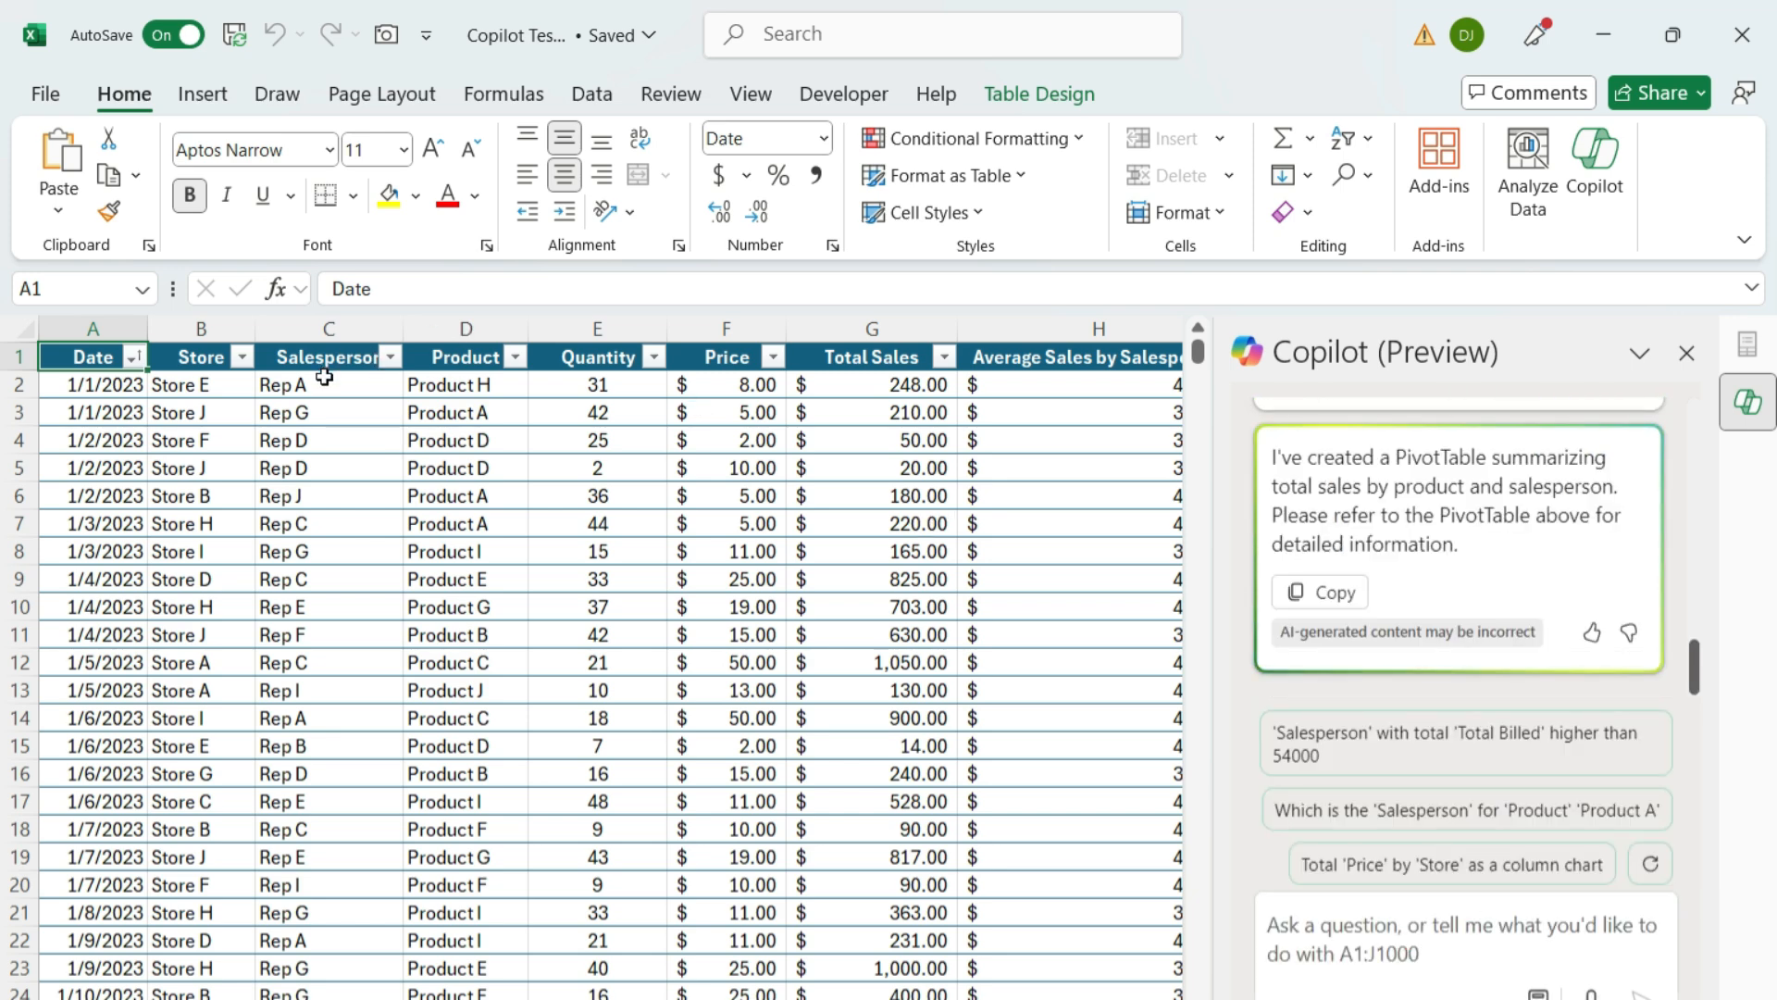
# Review Copilot's preview of the product and salesperson PivotTable and add it to a new sheet.
pyautogui.scroll(5, 1412, 593)
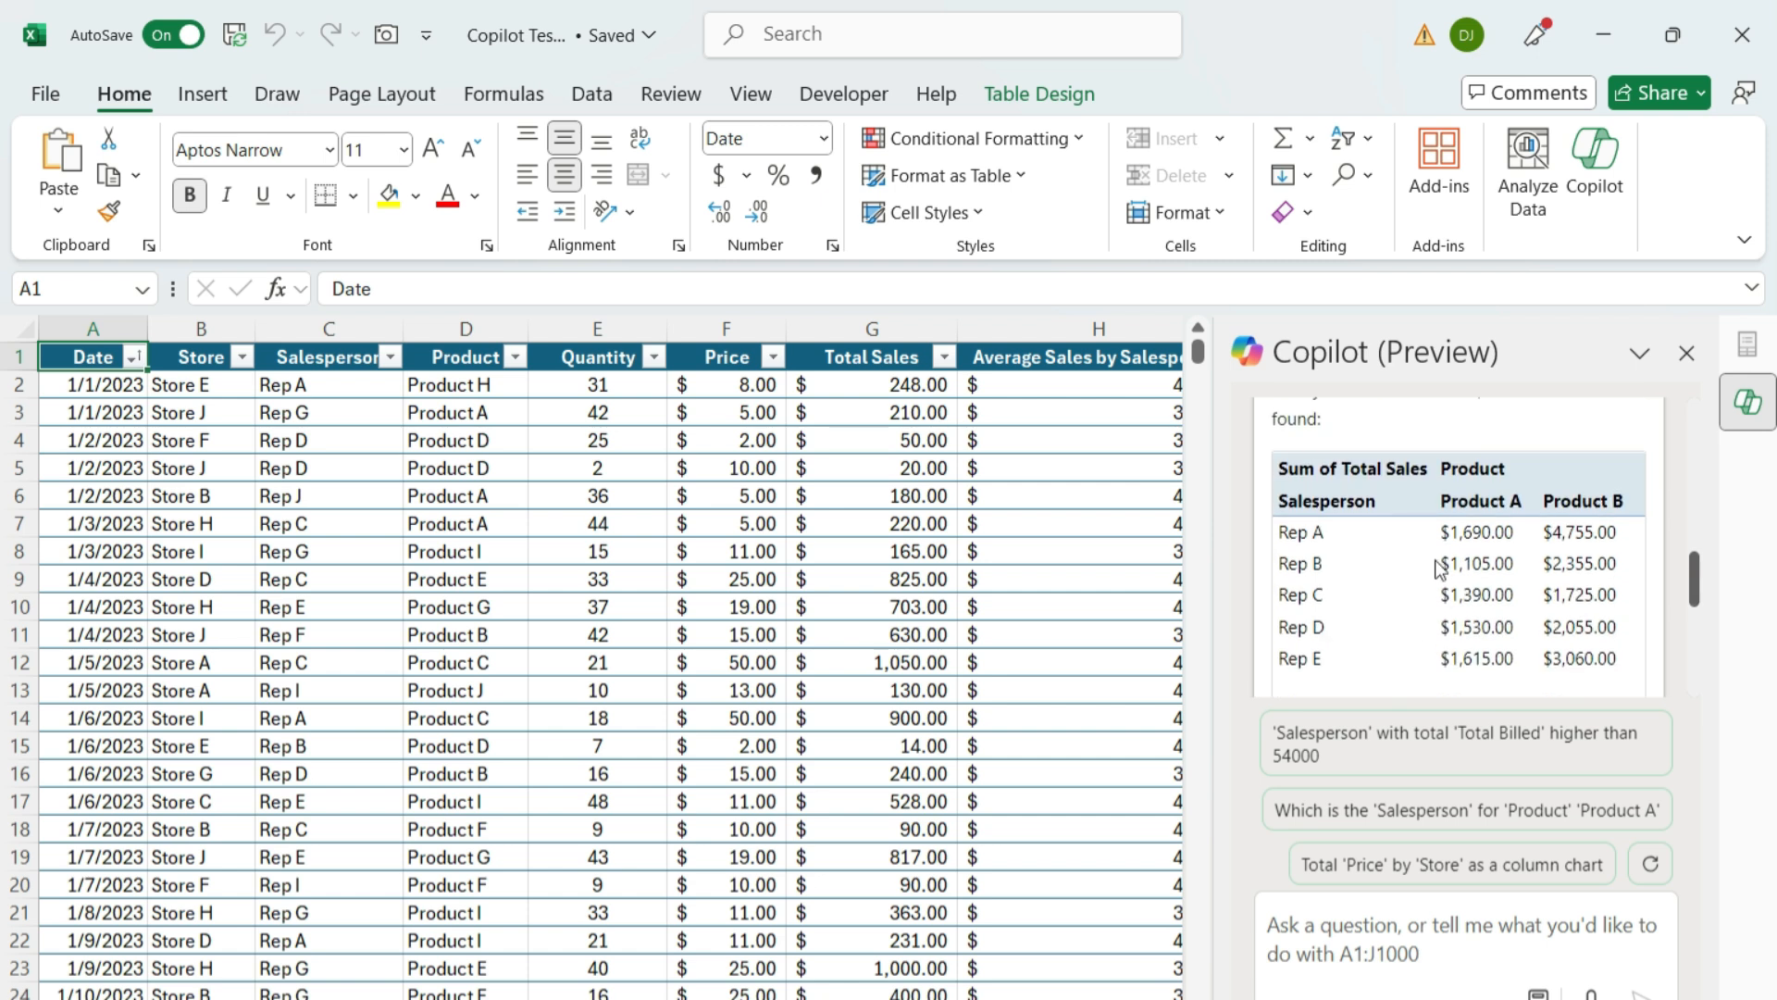
pyautogui.scroll(-2, 1430, 592)
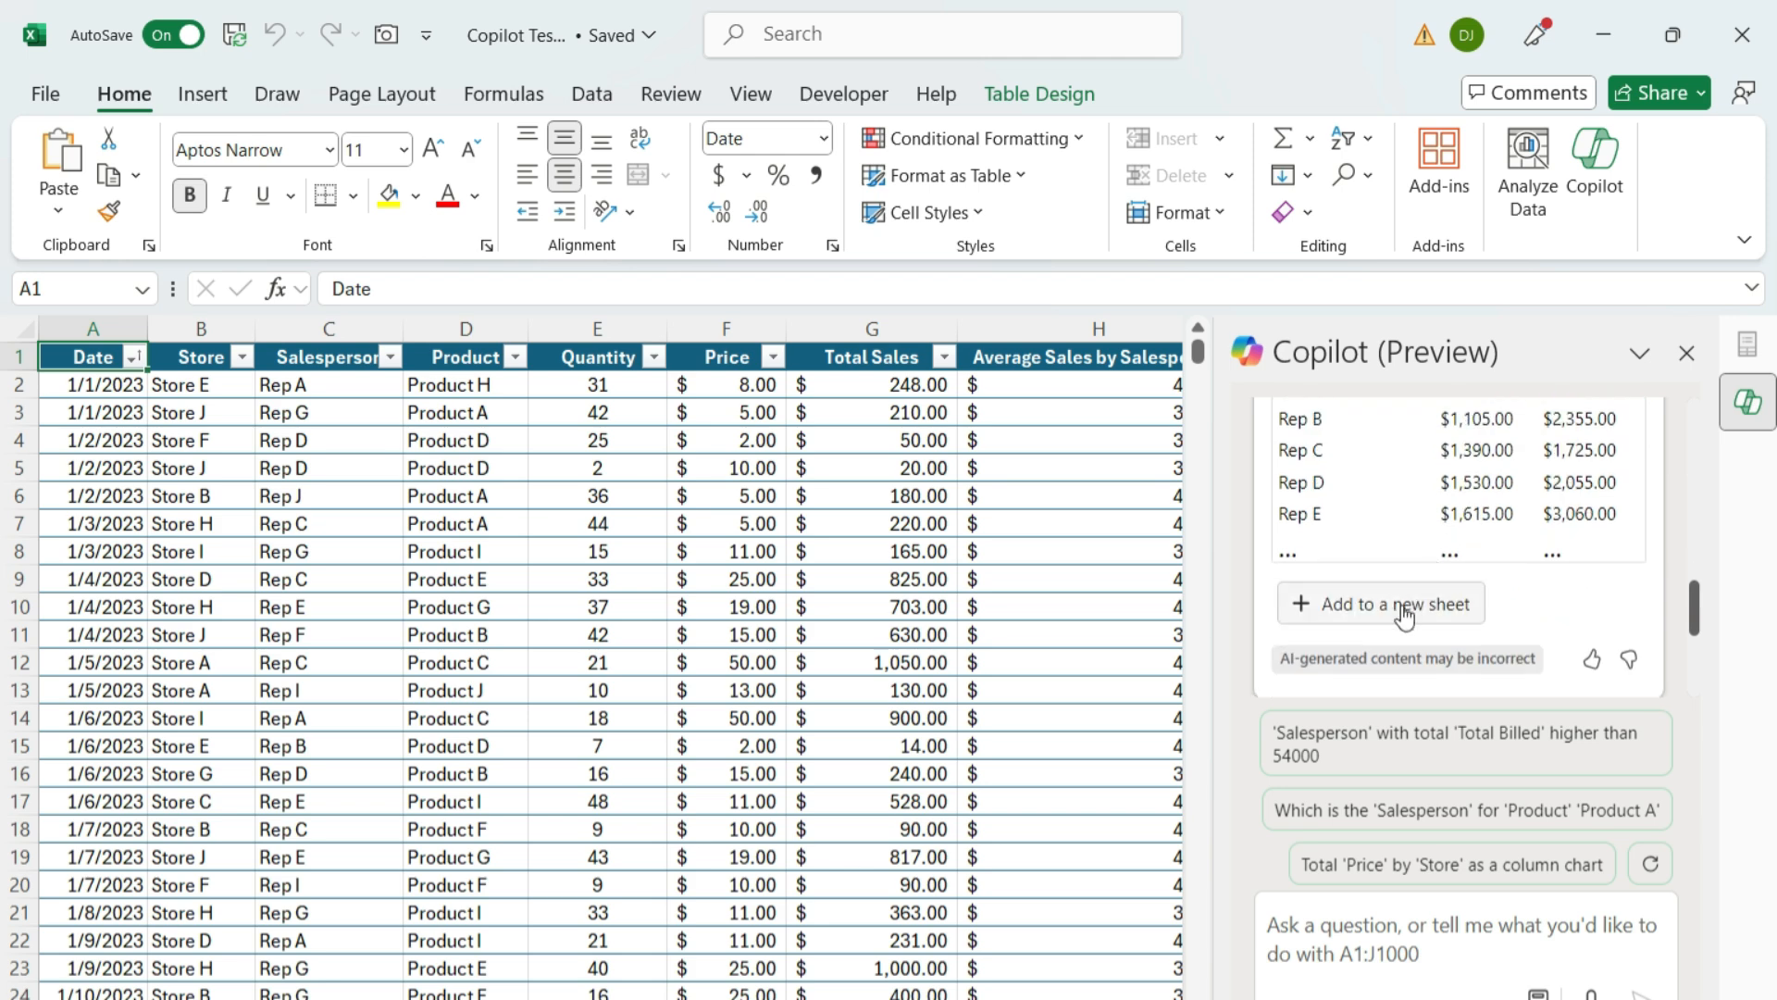
pyautogui.click(1403, 607)
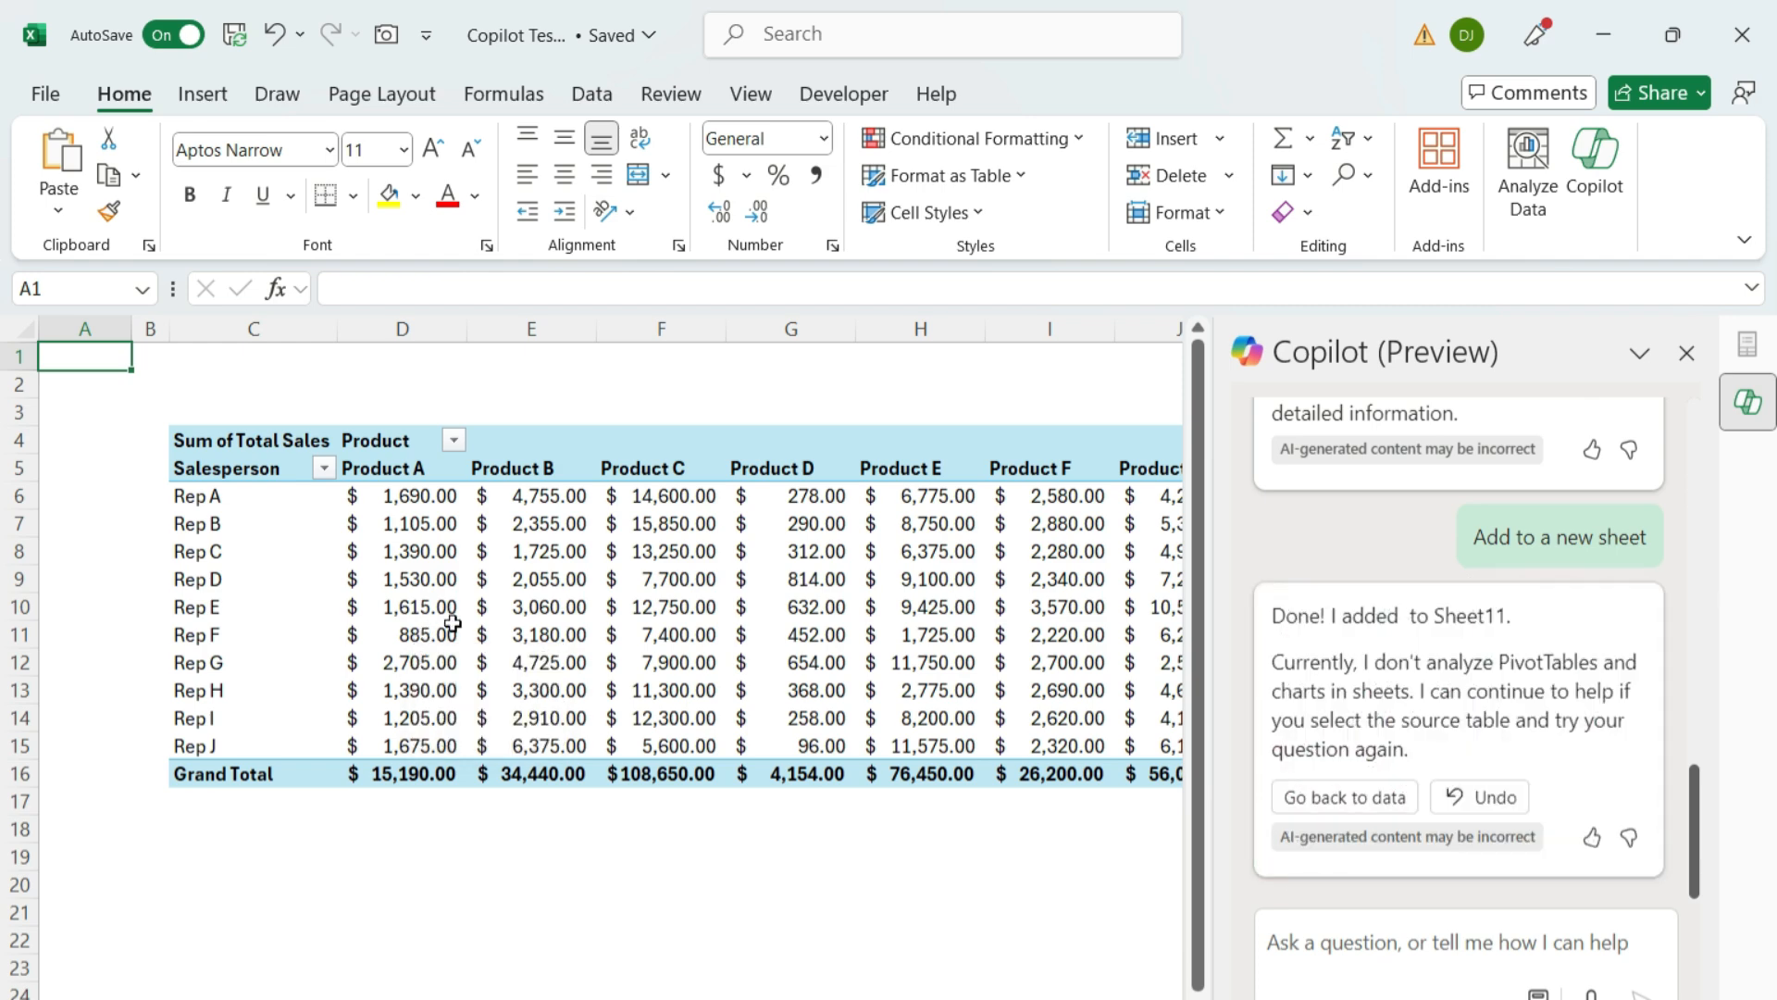
pyautogui.click(512, 567)
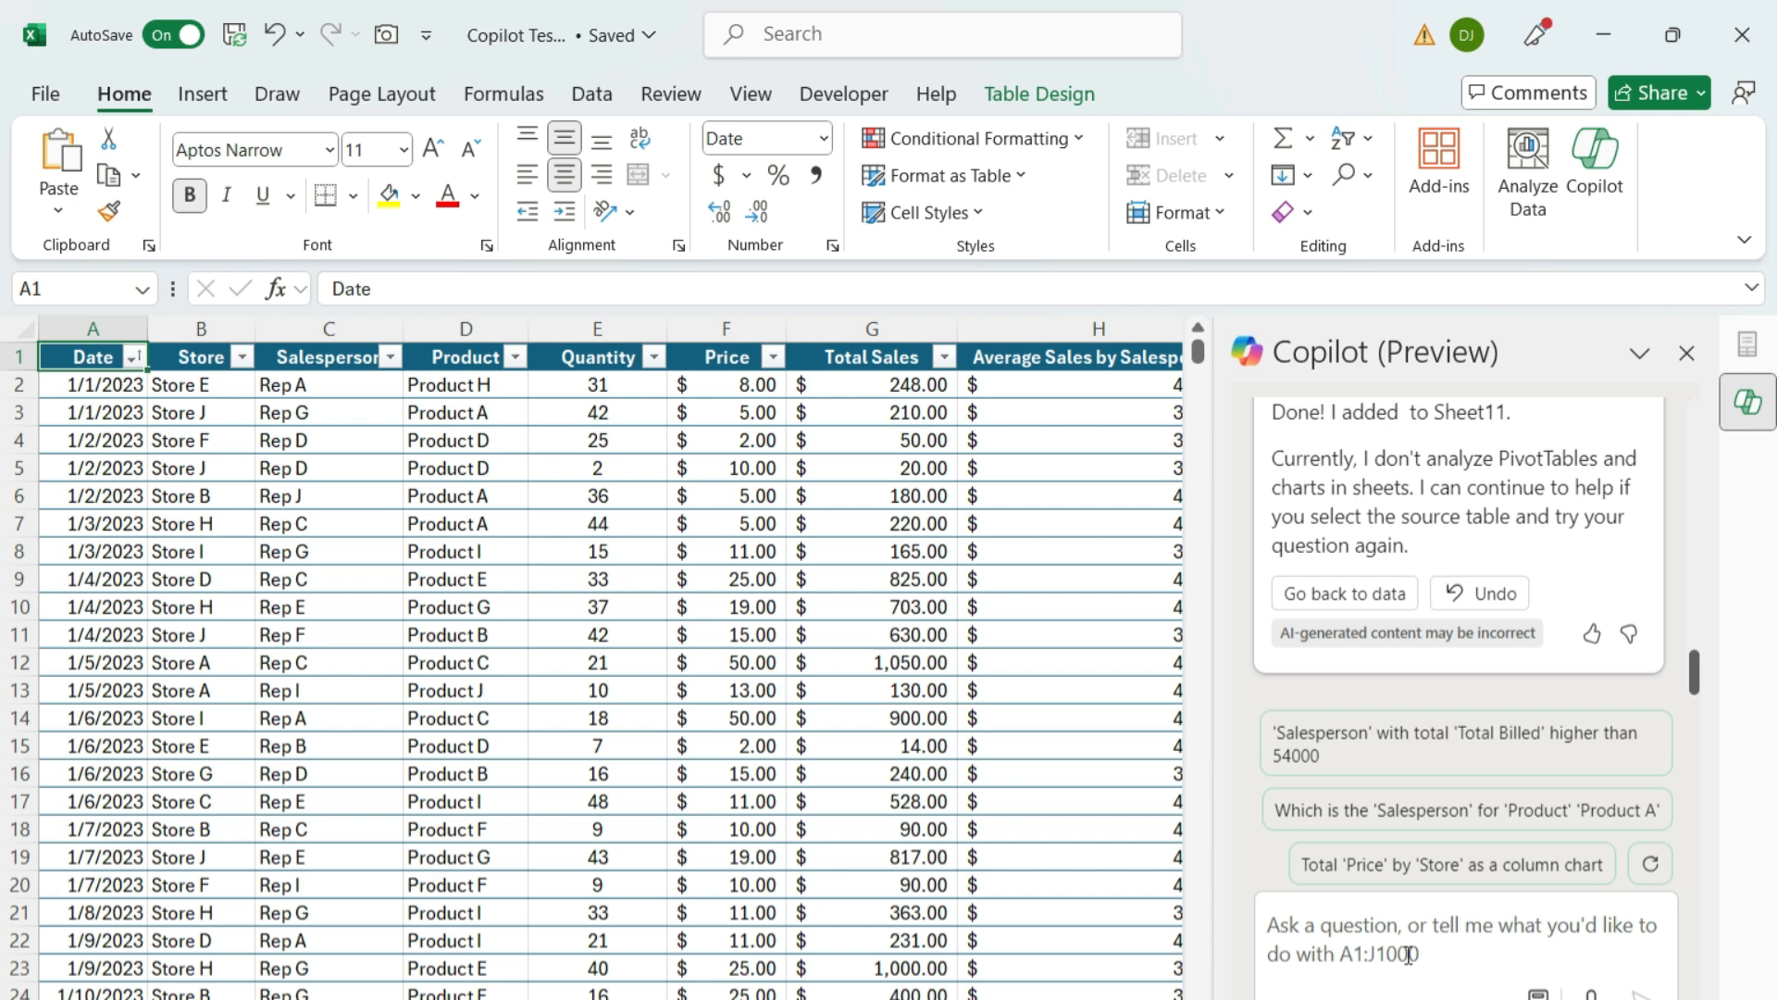
# Ask Copilot to "create a pivot table summarizing sales by sales rep and date, and group the date field by month".
pyautogui.write('create a piv')
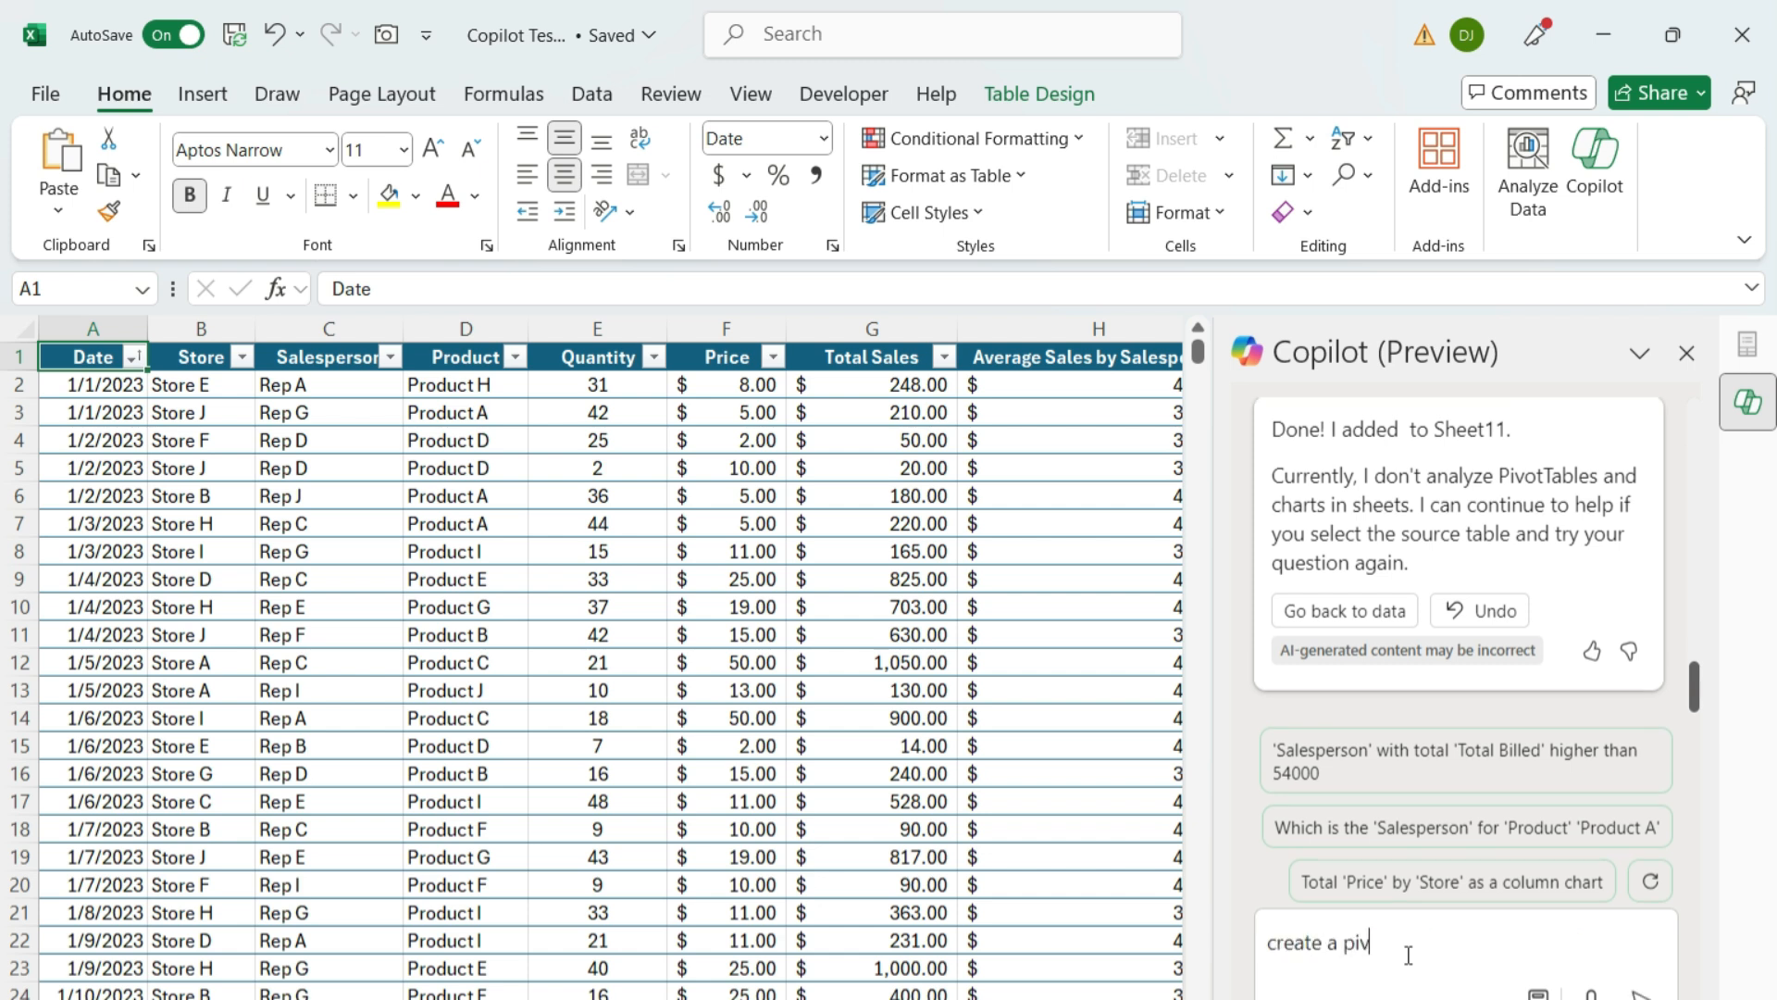
pyautogui.write('ot table summariz')
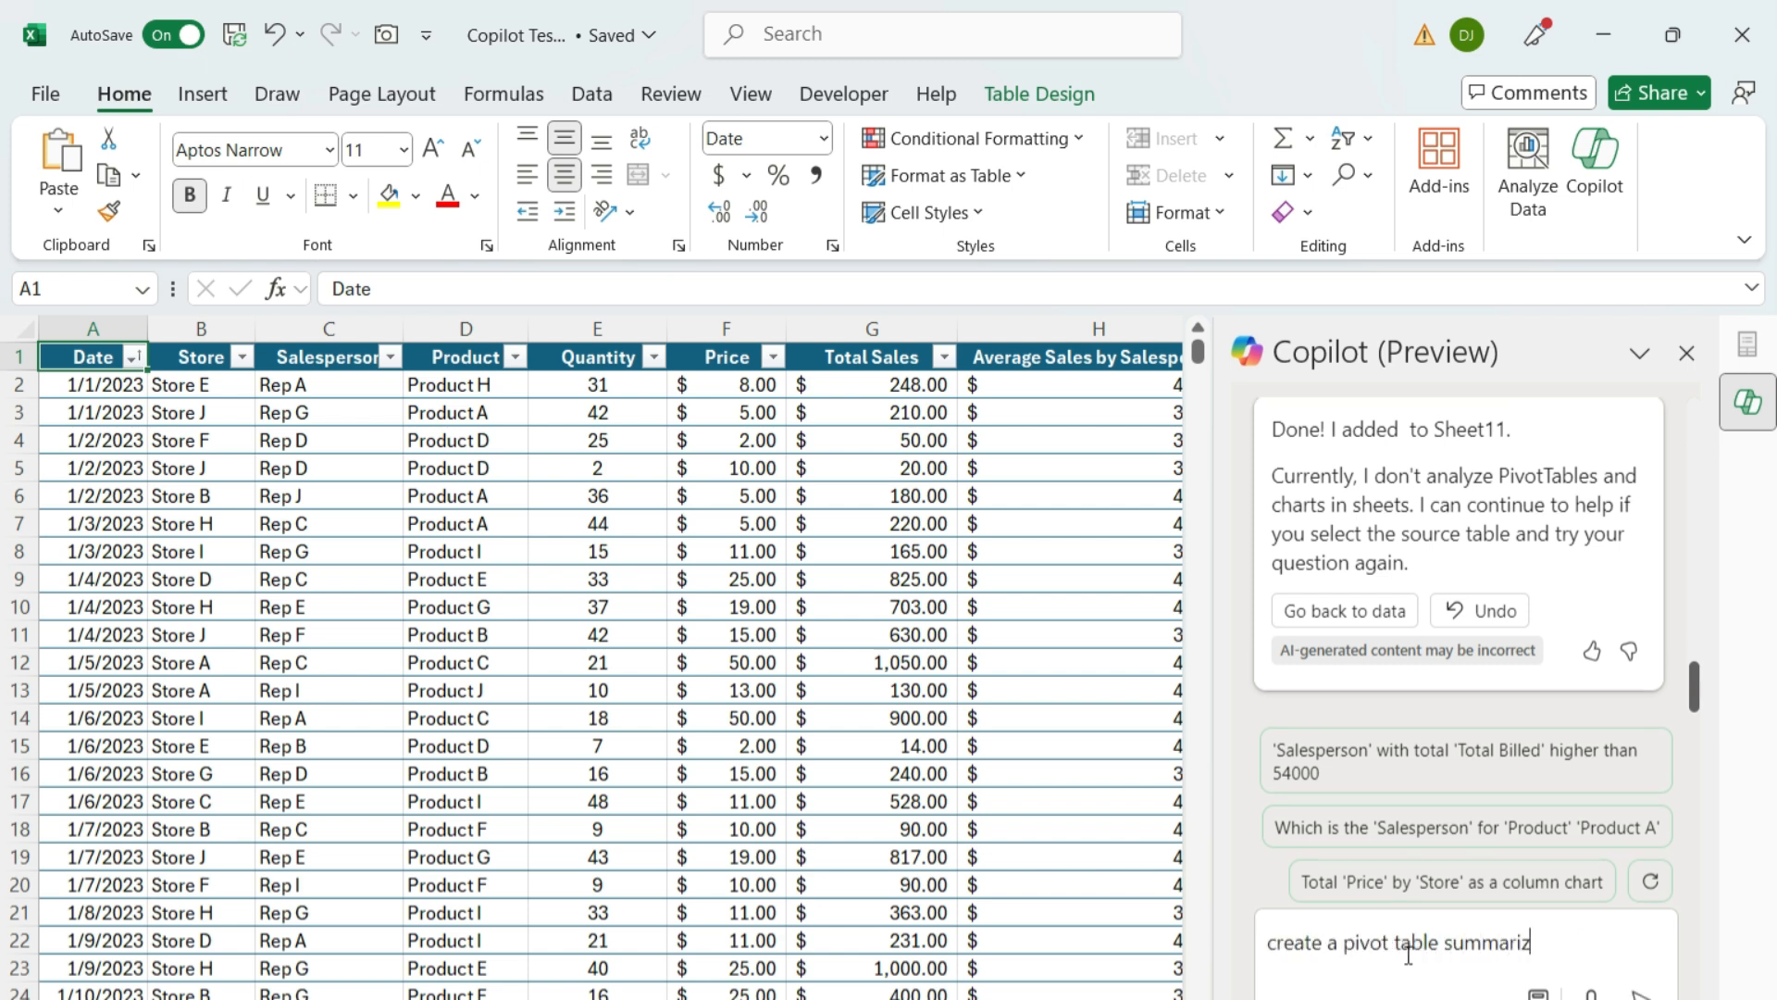
pyautogui.write('ing sales by sal')
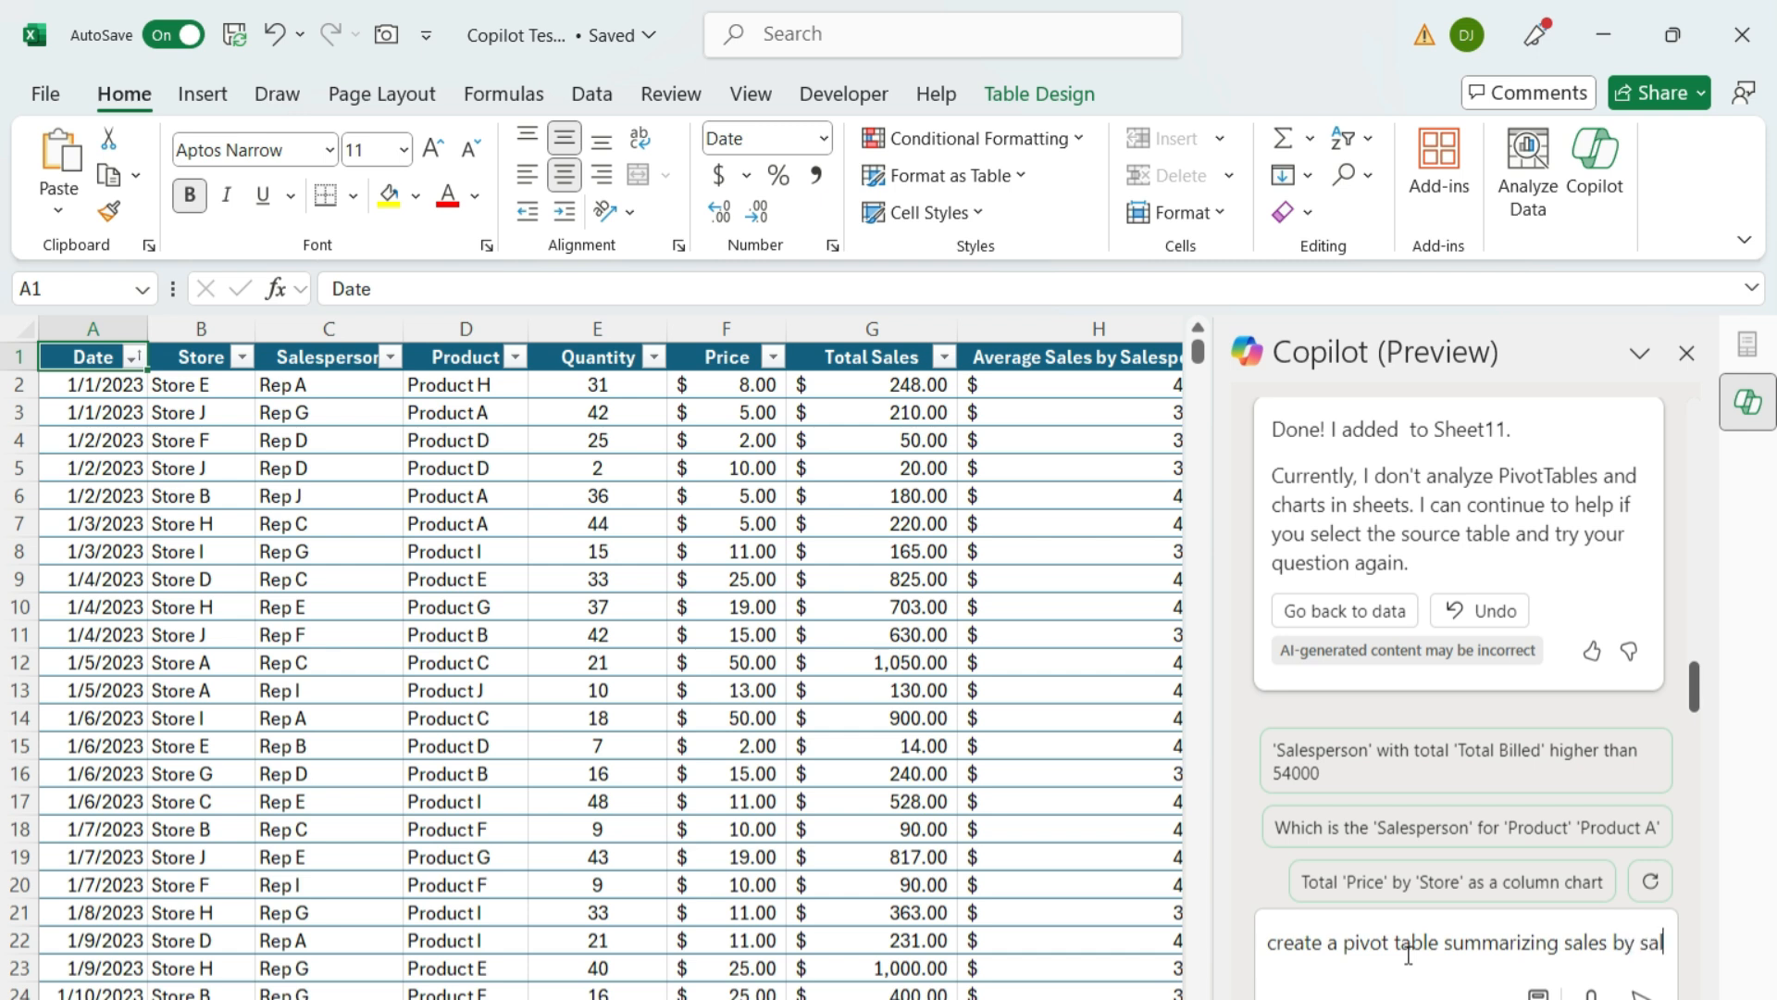
pyautogui.write('es rep and date')
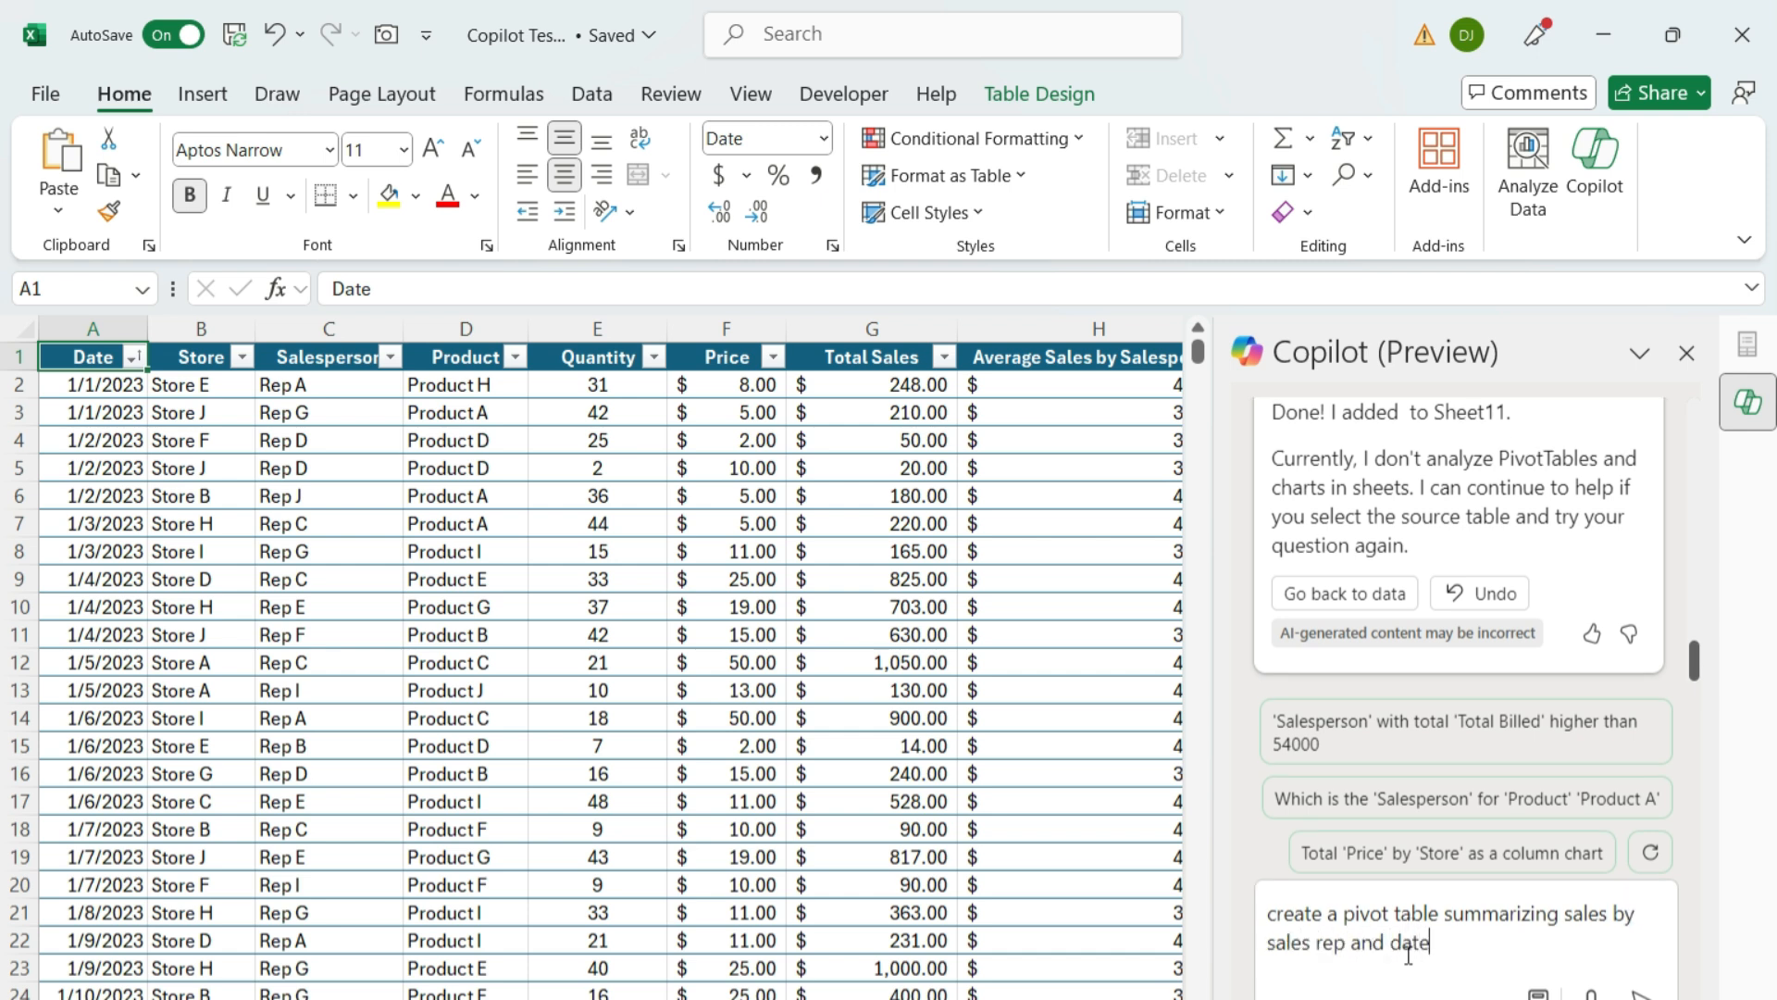
pyautogui.write(', and group the date f')
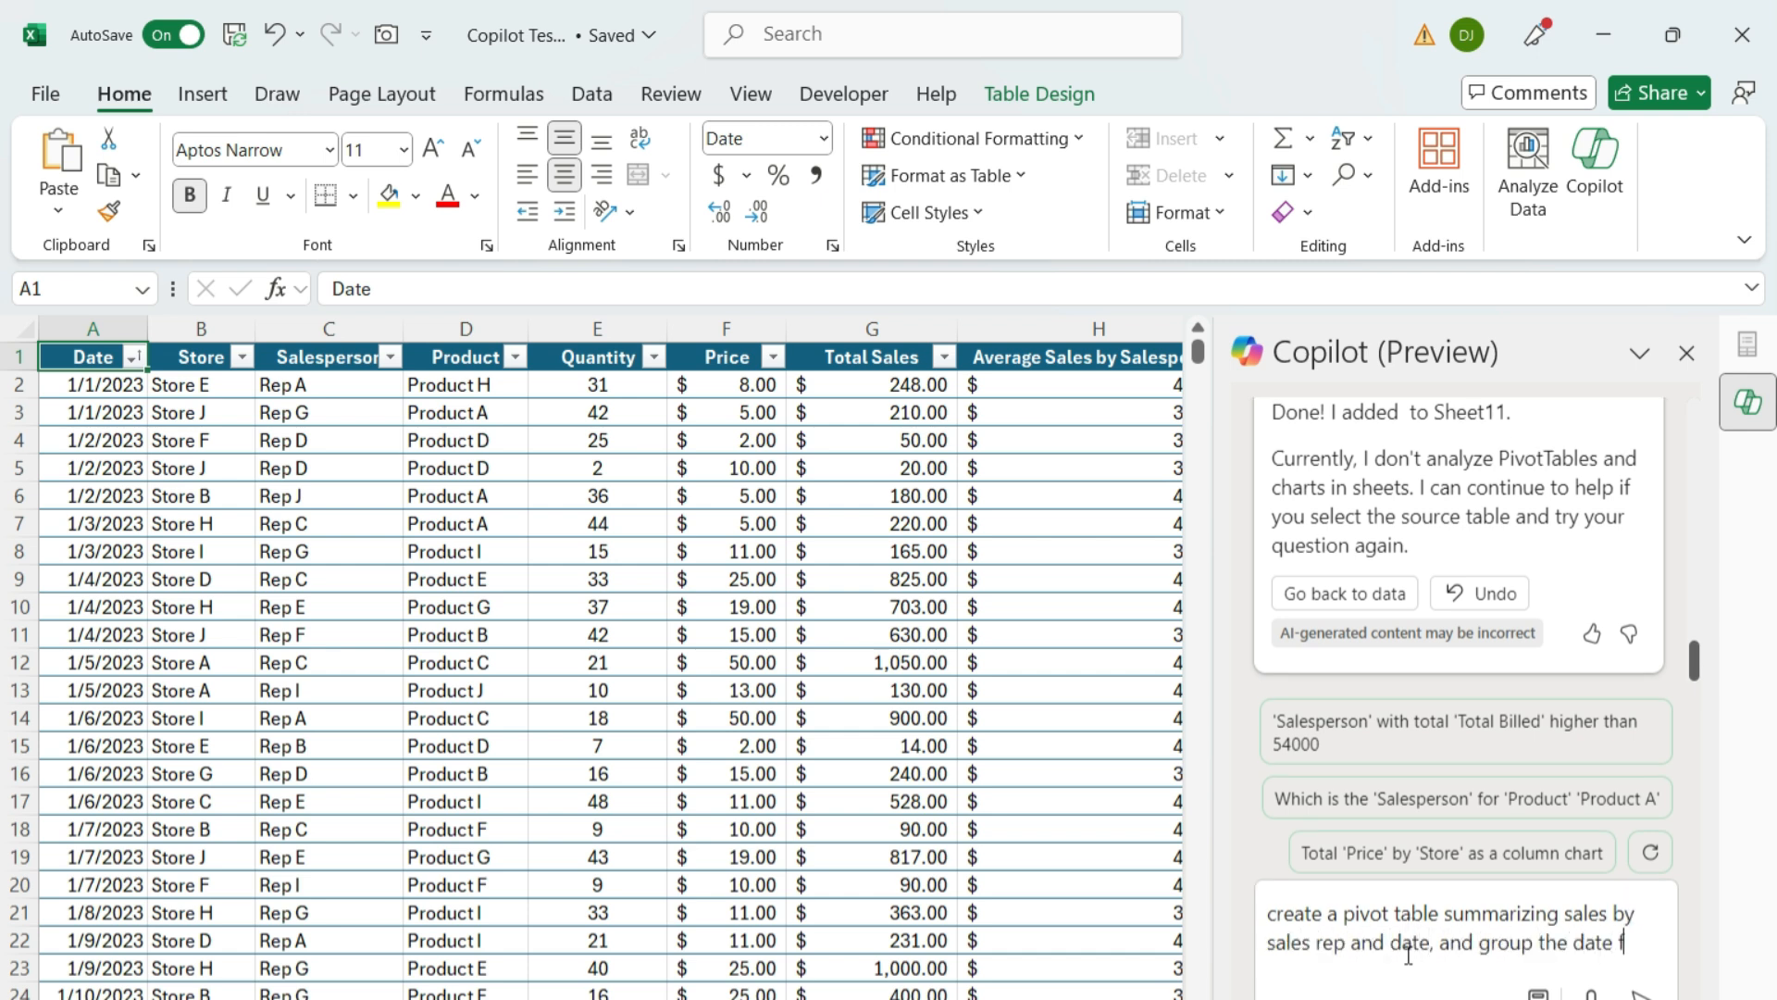
pyautogui.write('ield by month')
pyautogui.press('Return')
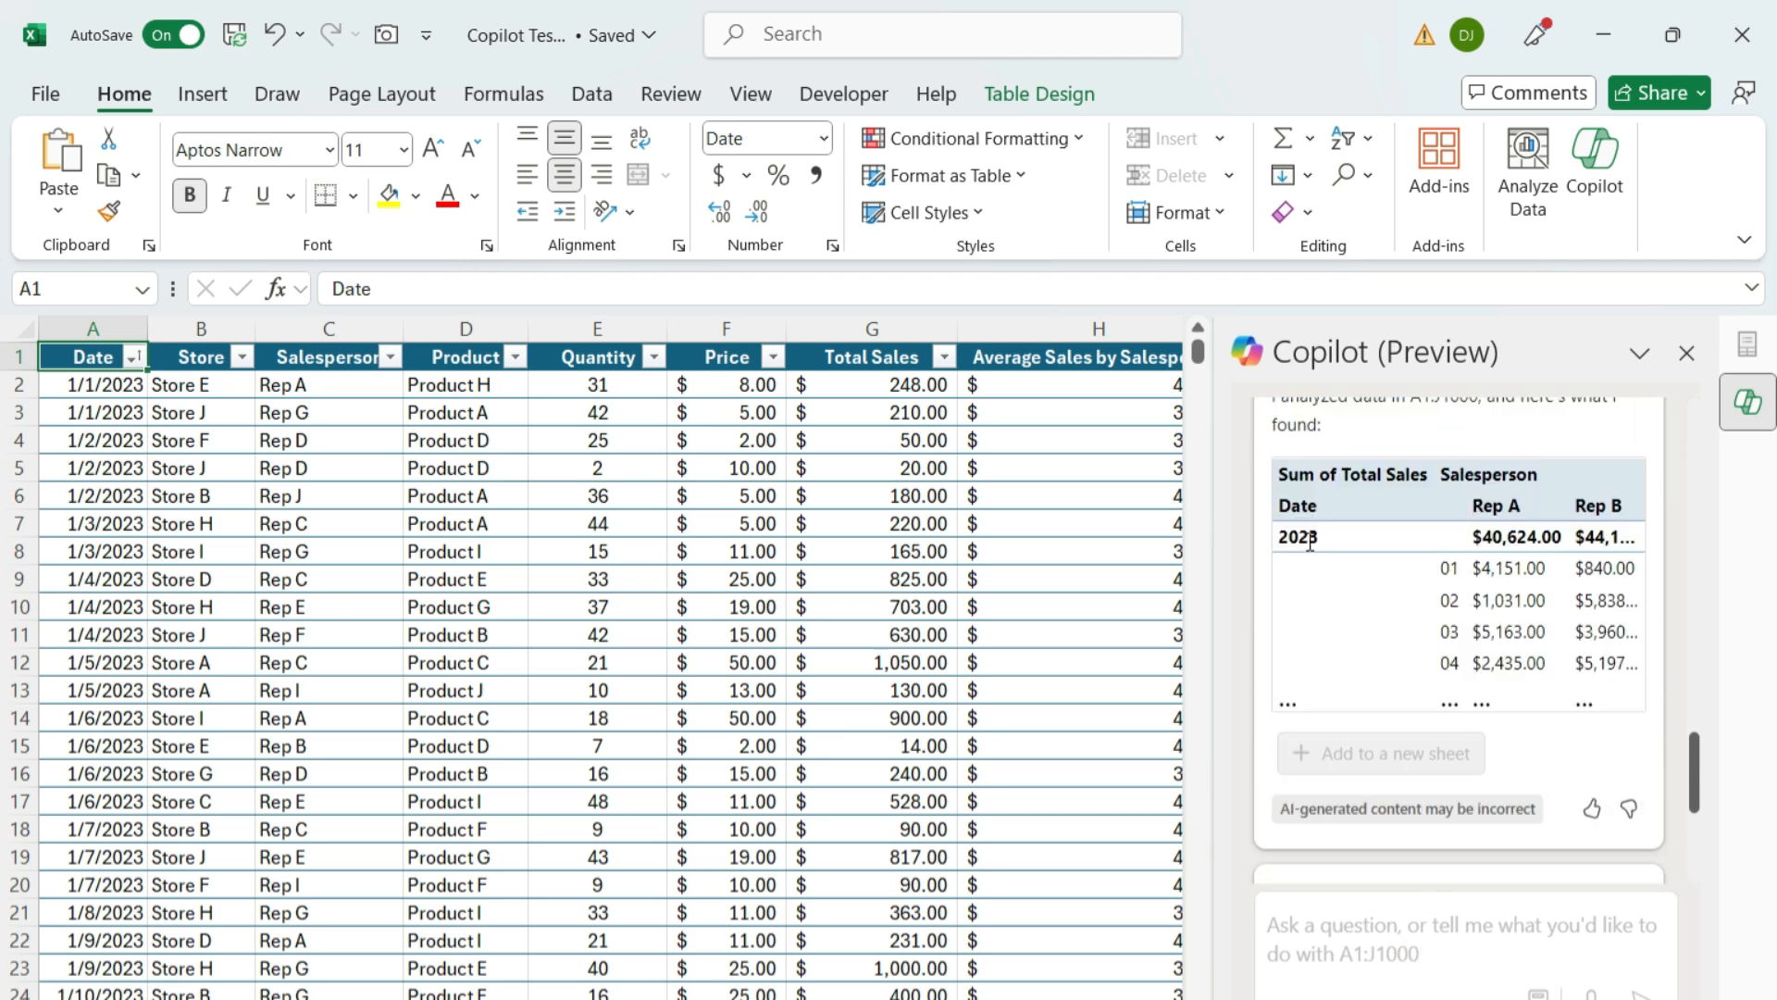
# Add Copilot's PivotTable of monthly sales by salesperson to a new sheet and look over it.
pyautogui.scroll(4, 1432, 555)
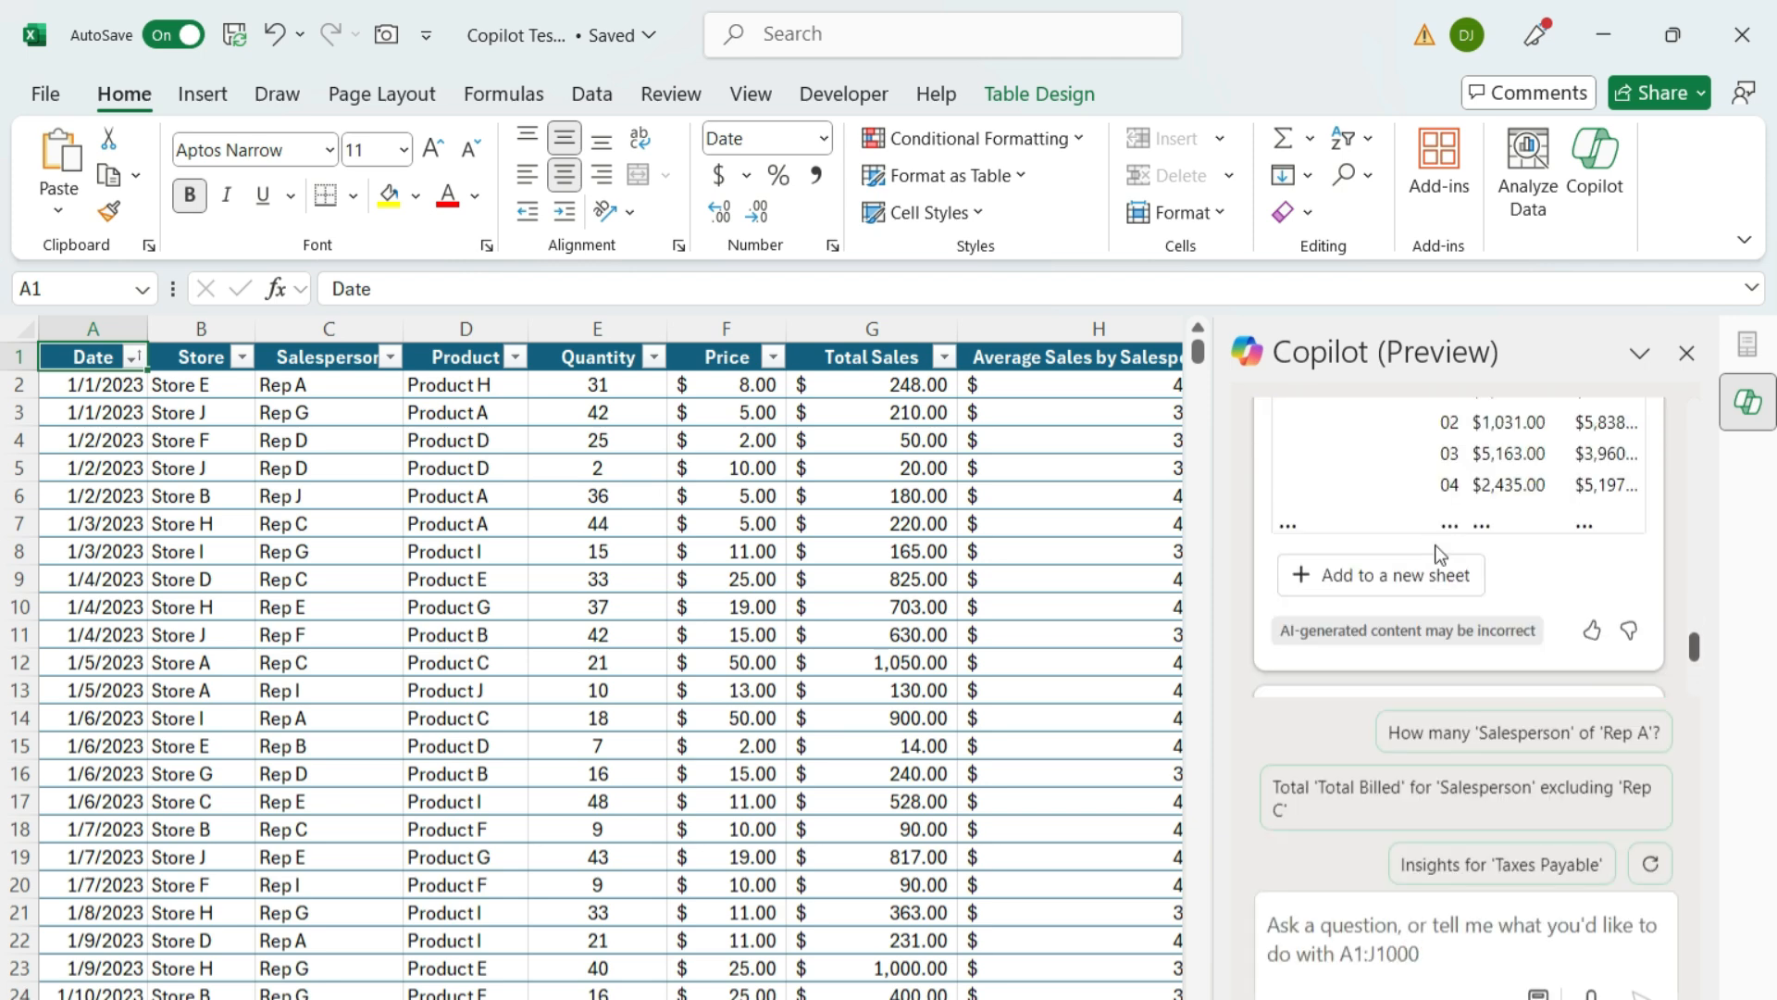
pyautogui.click(1431, 579)
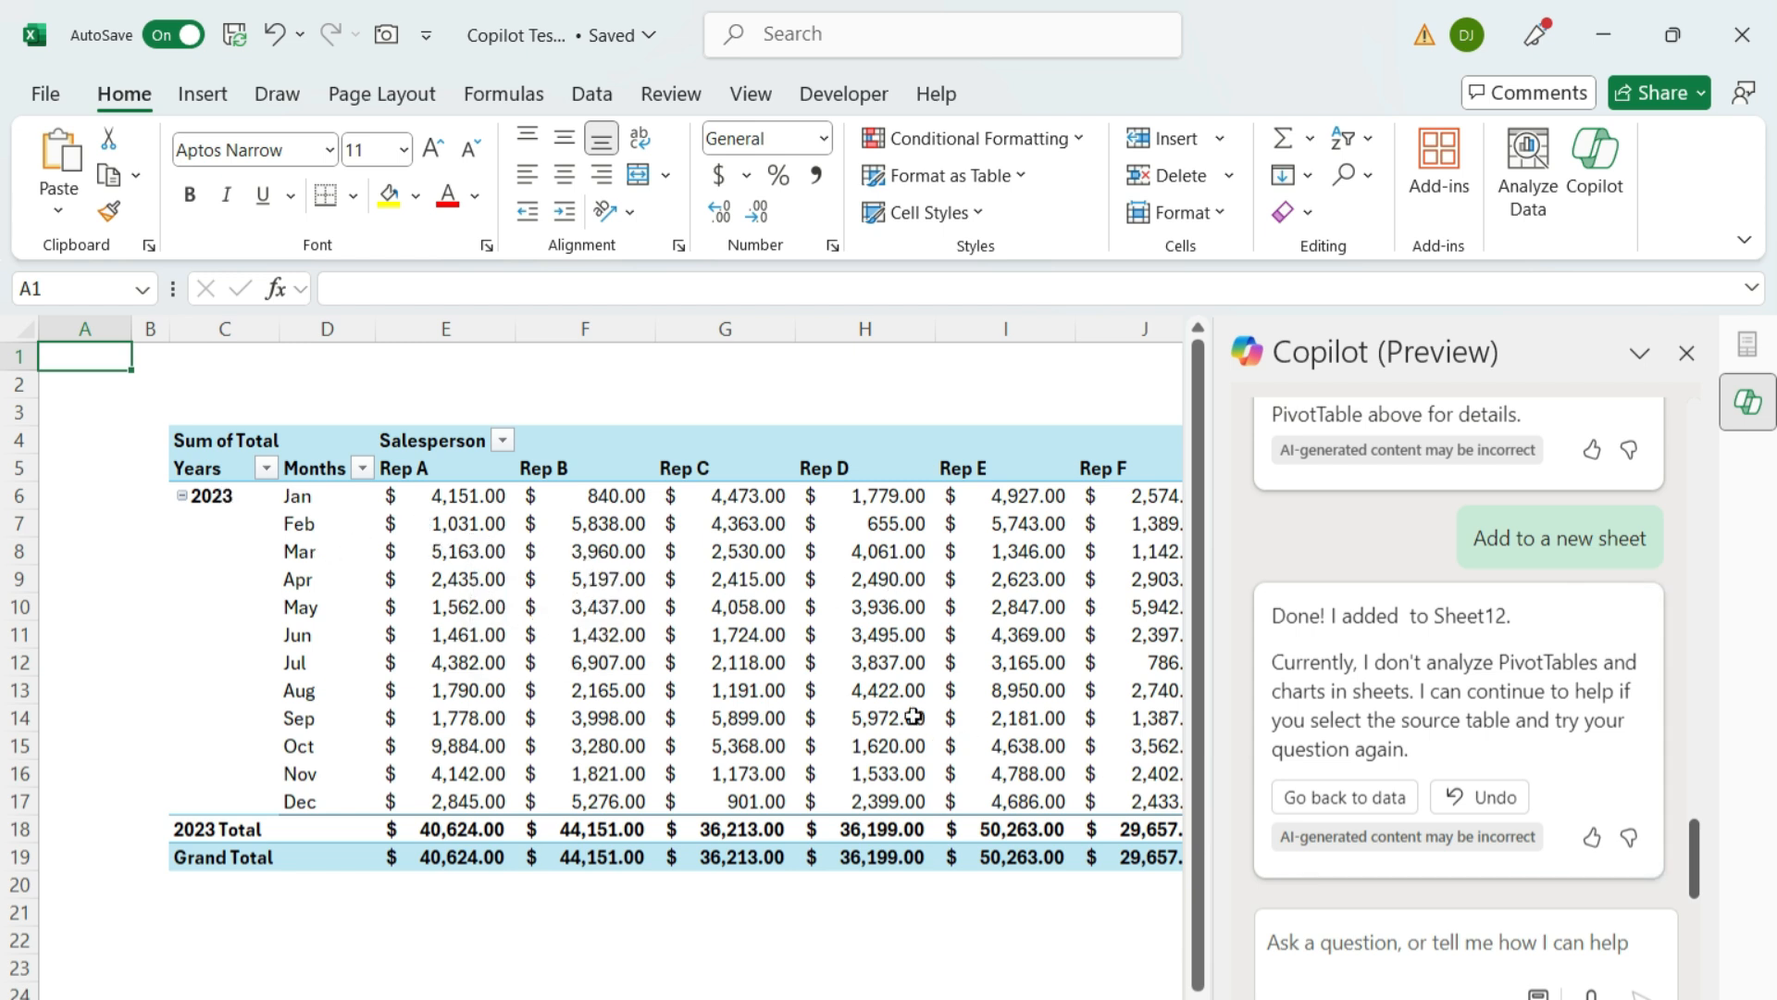
pyautogui.moveTo(914, 715)
pyautogui.moveTo(861, 606)
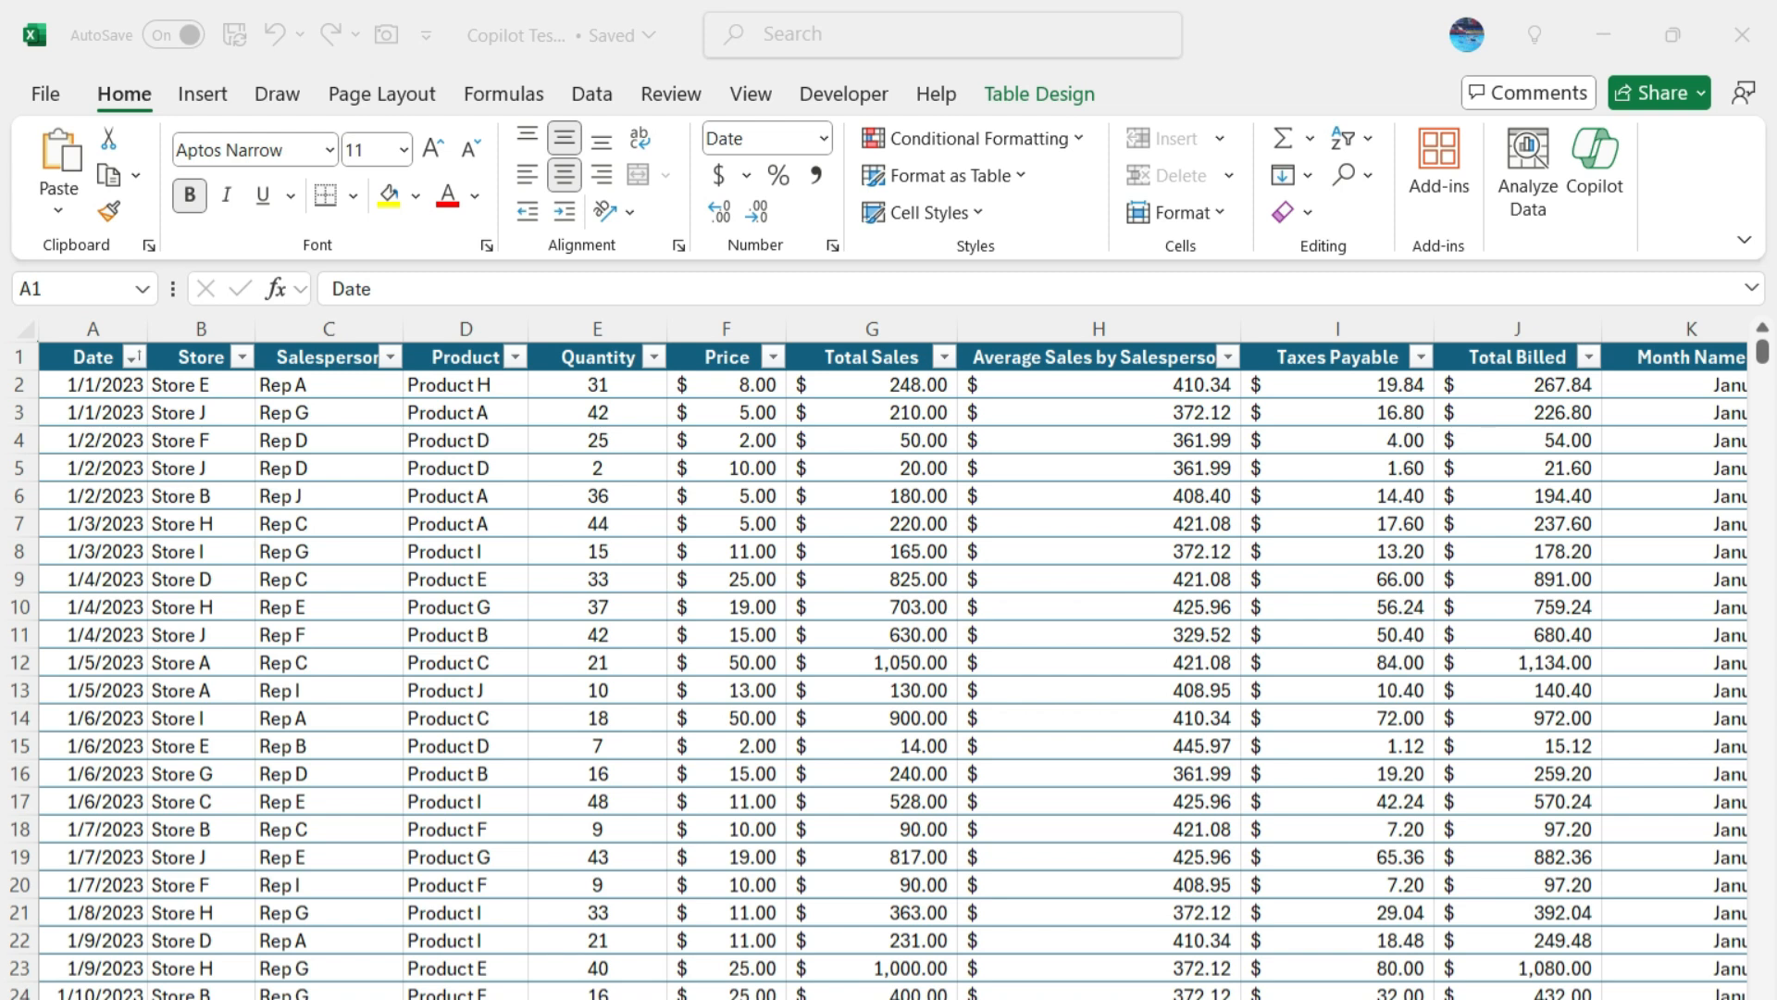
# Open Copilot and start a request reading "create the following conditional formatting rules for column G:", followed by a new dashed list line.
pyautogui.click(1607, 161)
pyautogui.click(1607, 159)
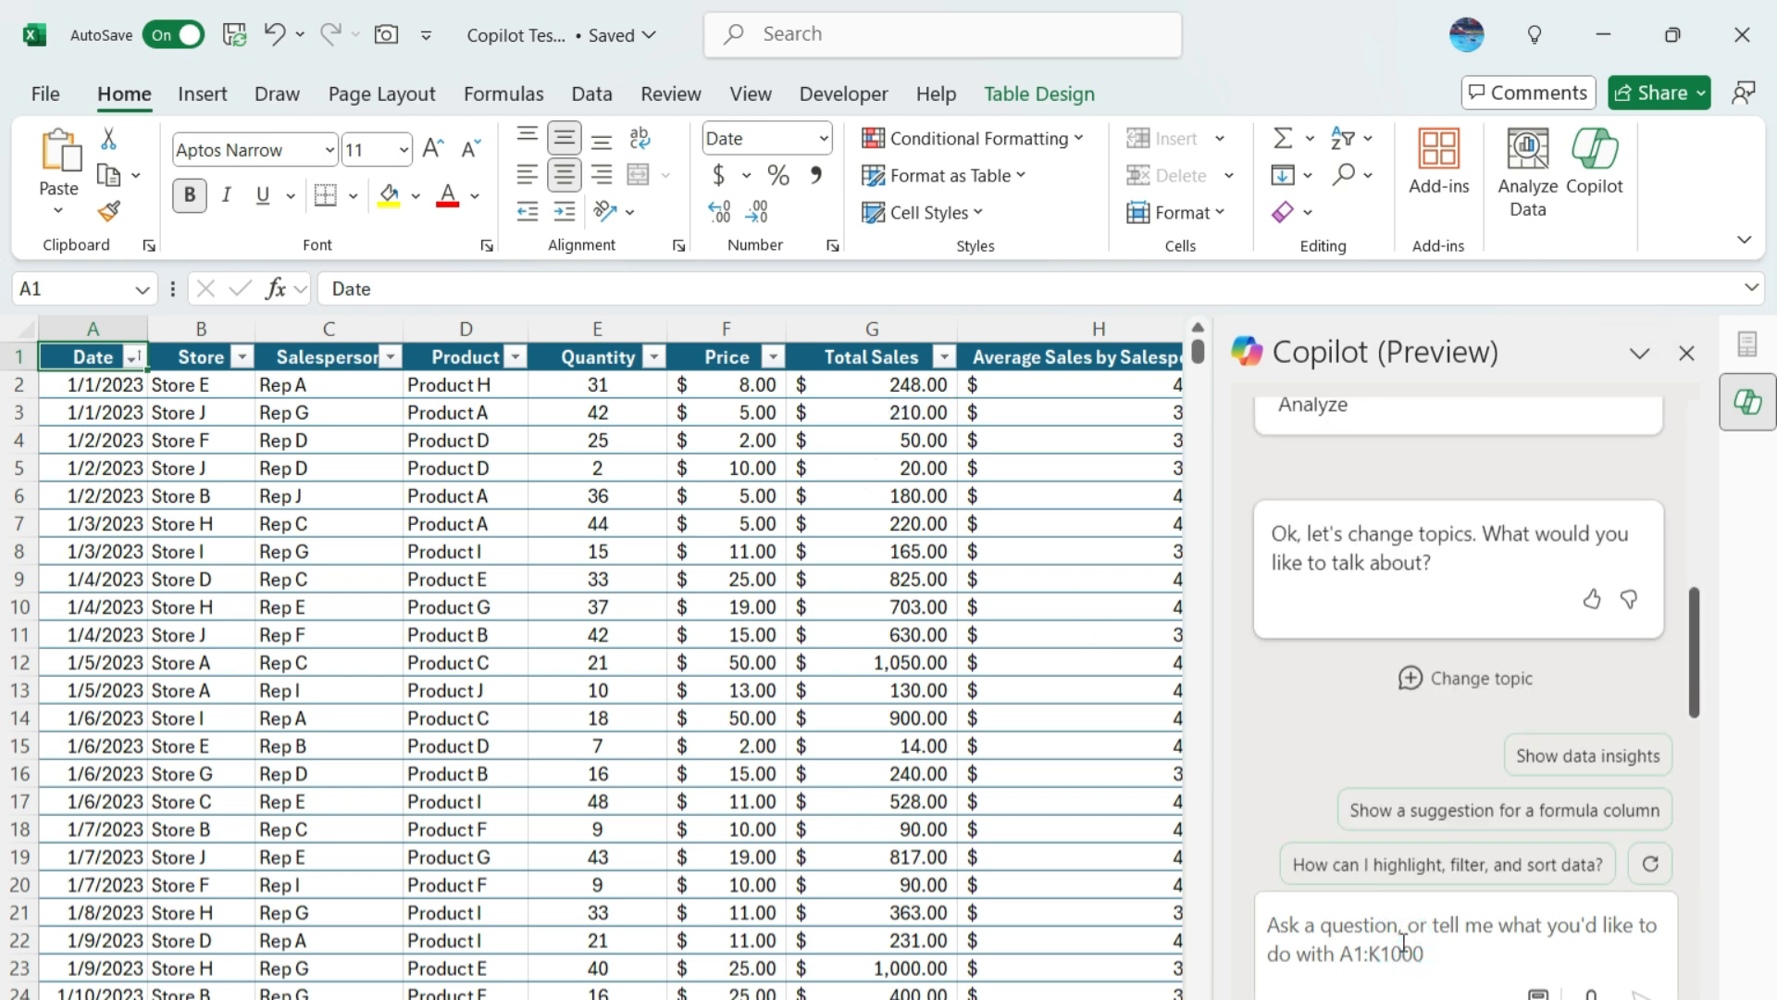
pyautogui.write('create the')
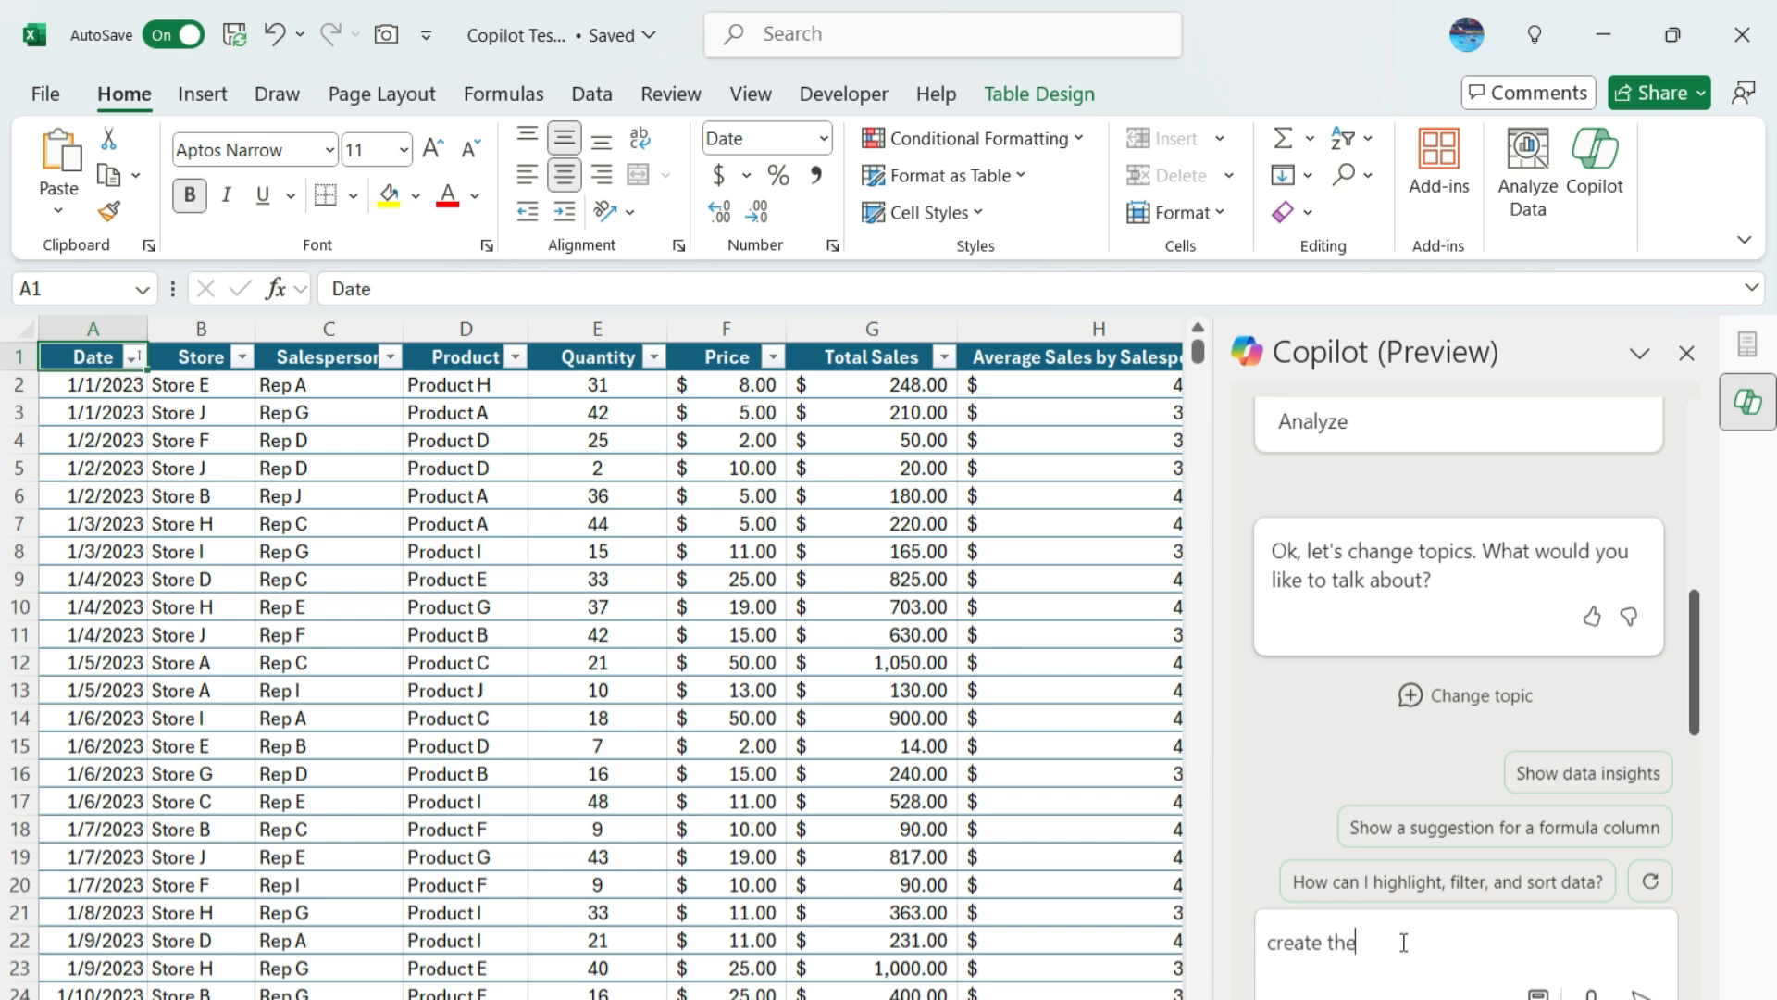
pyautogui.write(' following conditiona')
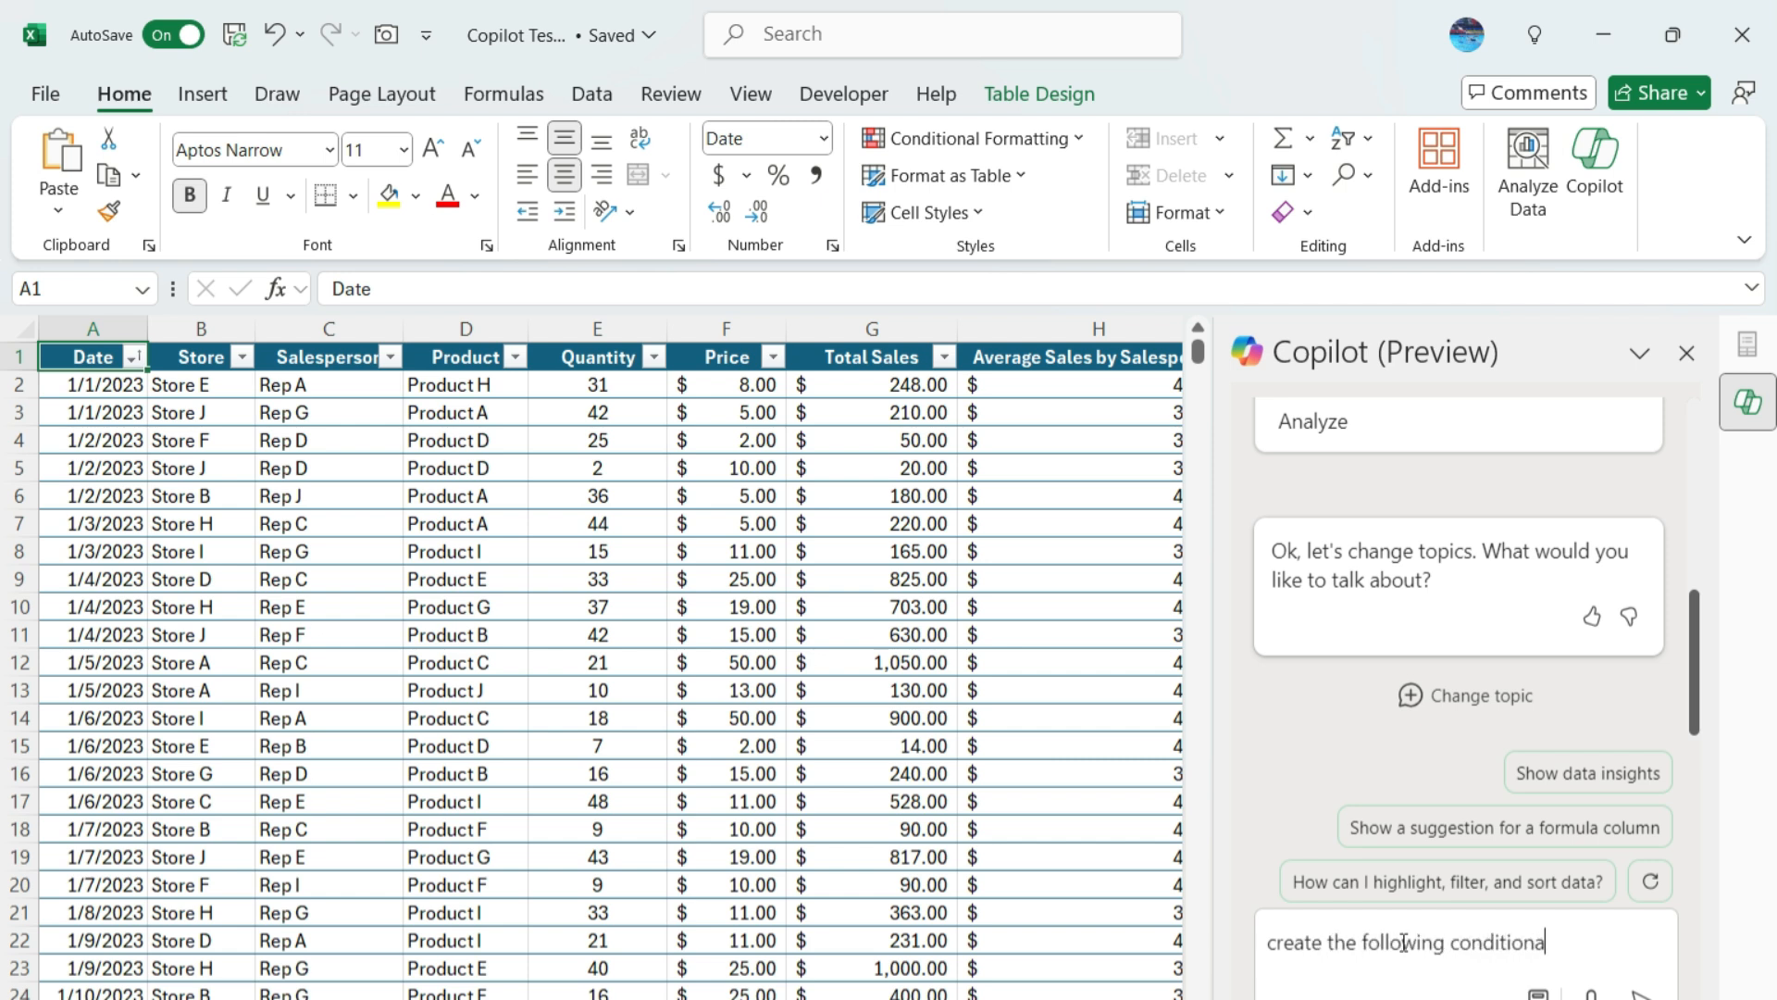
pyautogui.write('l formatting rules f')
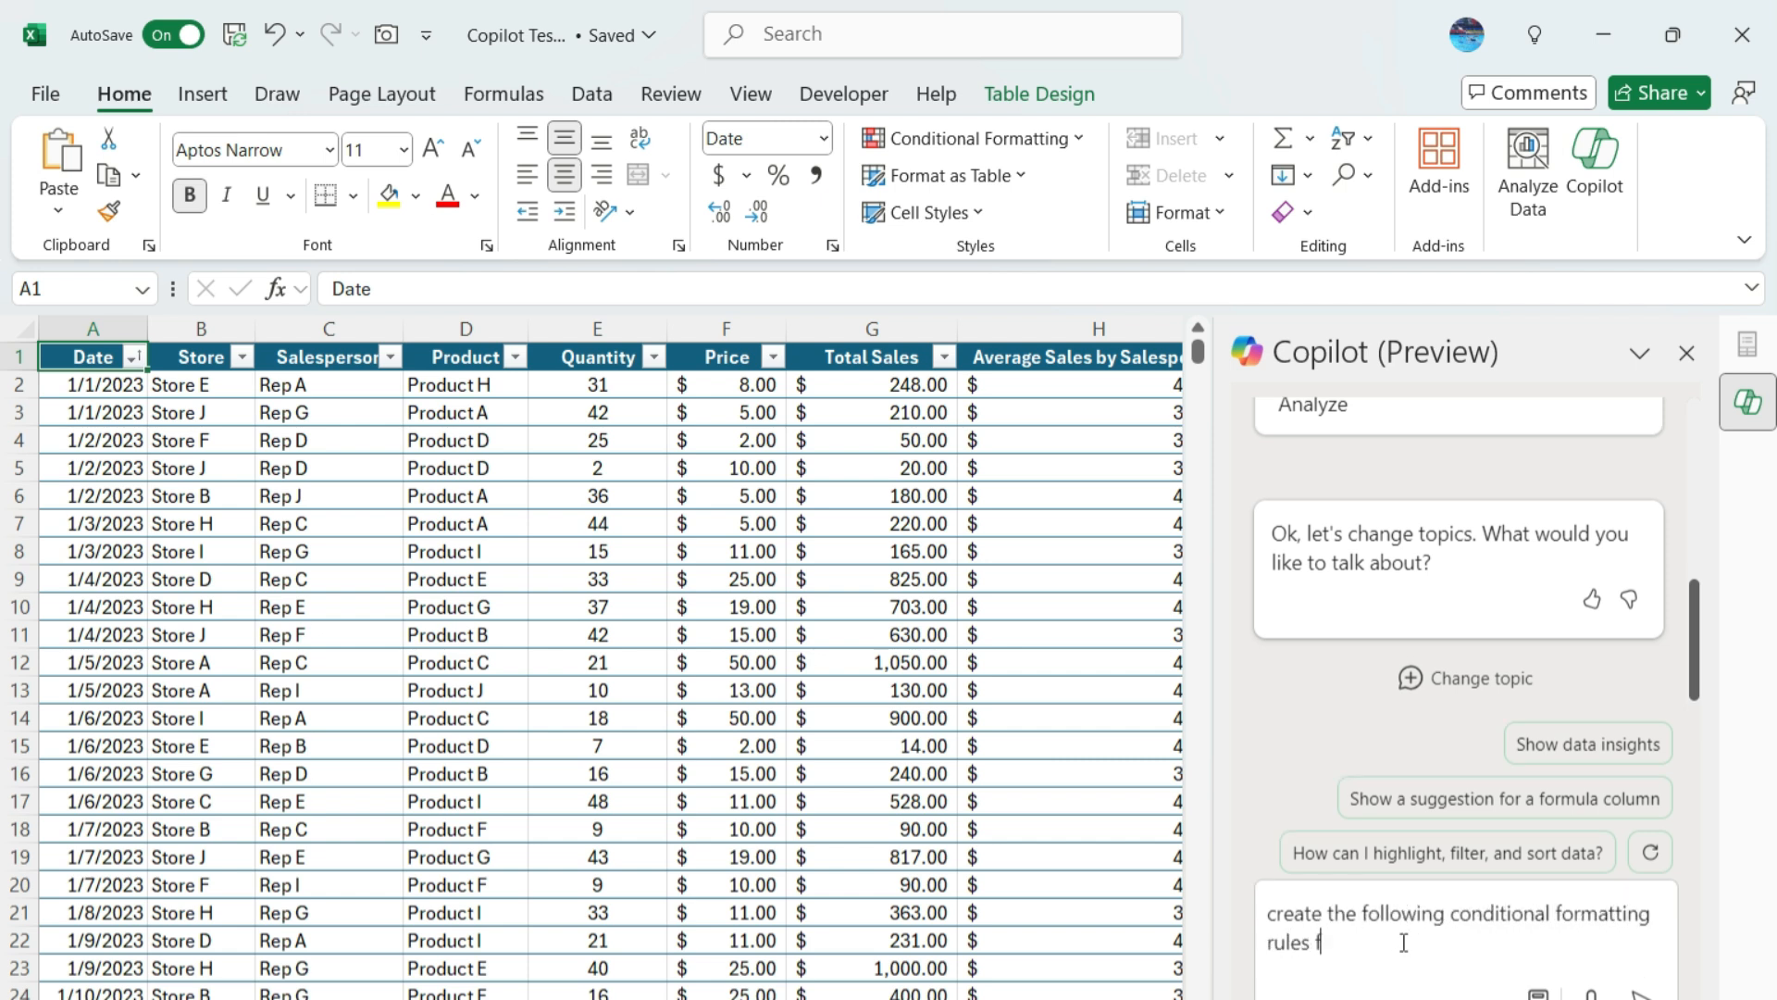
pyautogui.write('or column G:')
pyautogui.hotkey('shift', 'Return')
pyautogui.write('-')
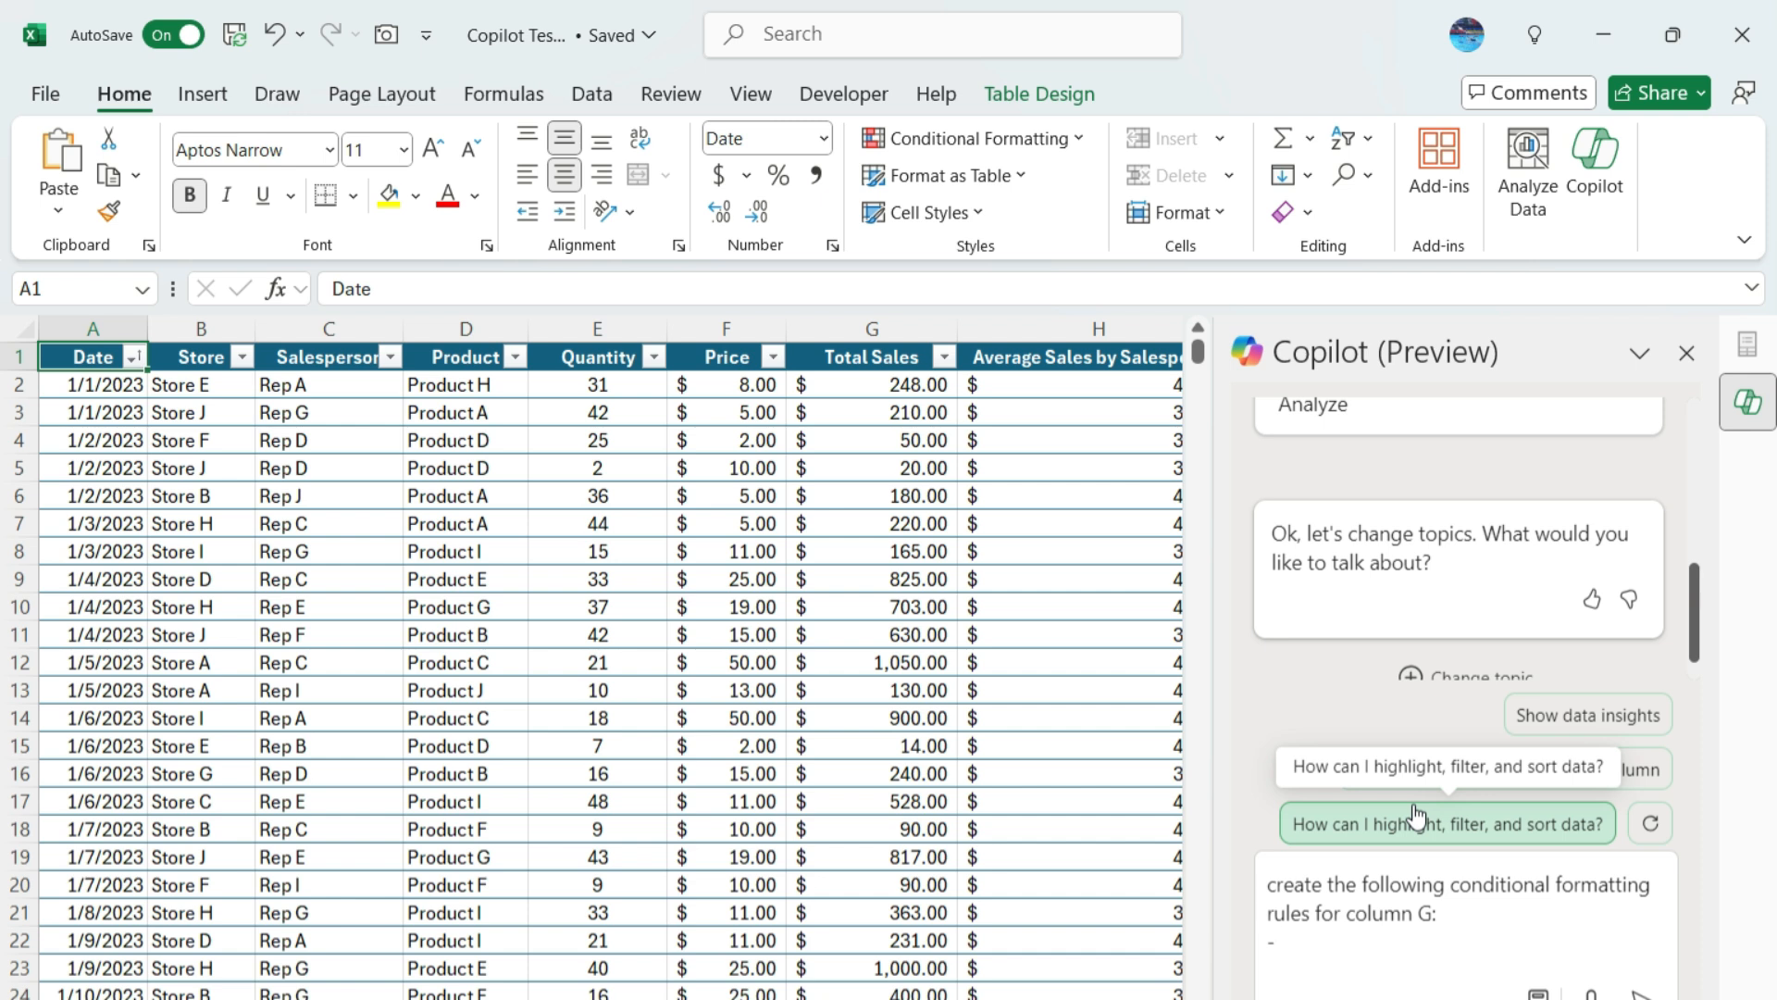
# Write the first rule in the request: "highlight cells red and use a white font color if the value is less than 100".
pyautogui.write('highlight cells red ')
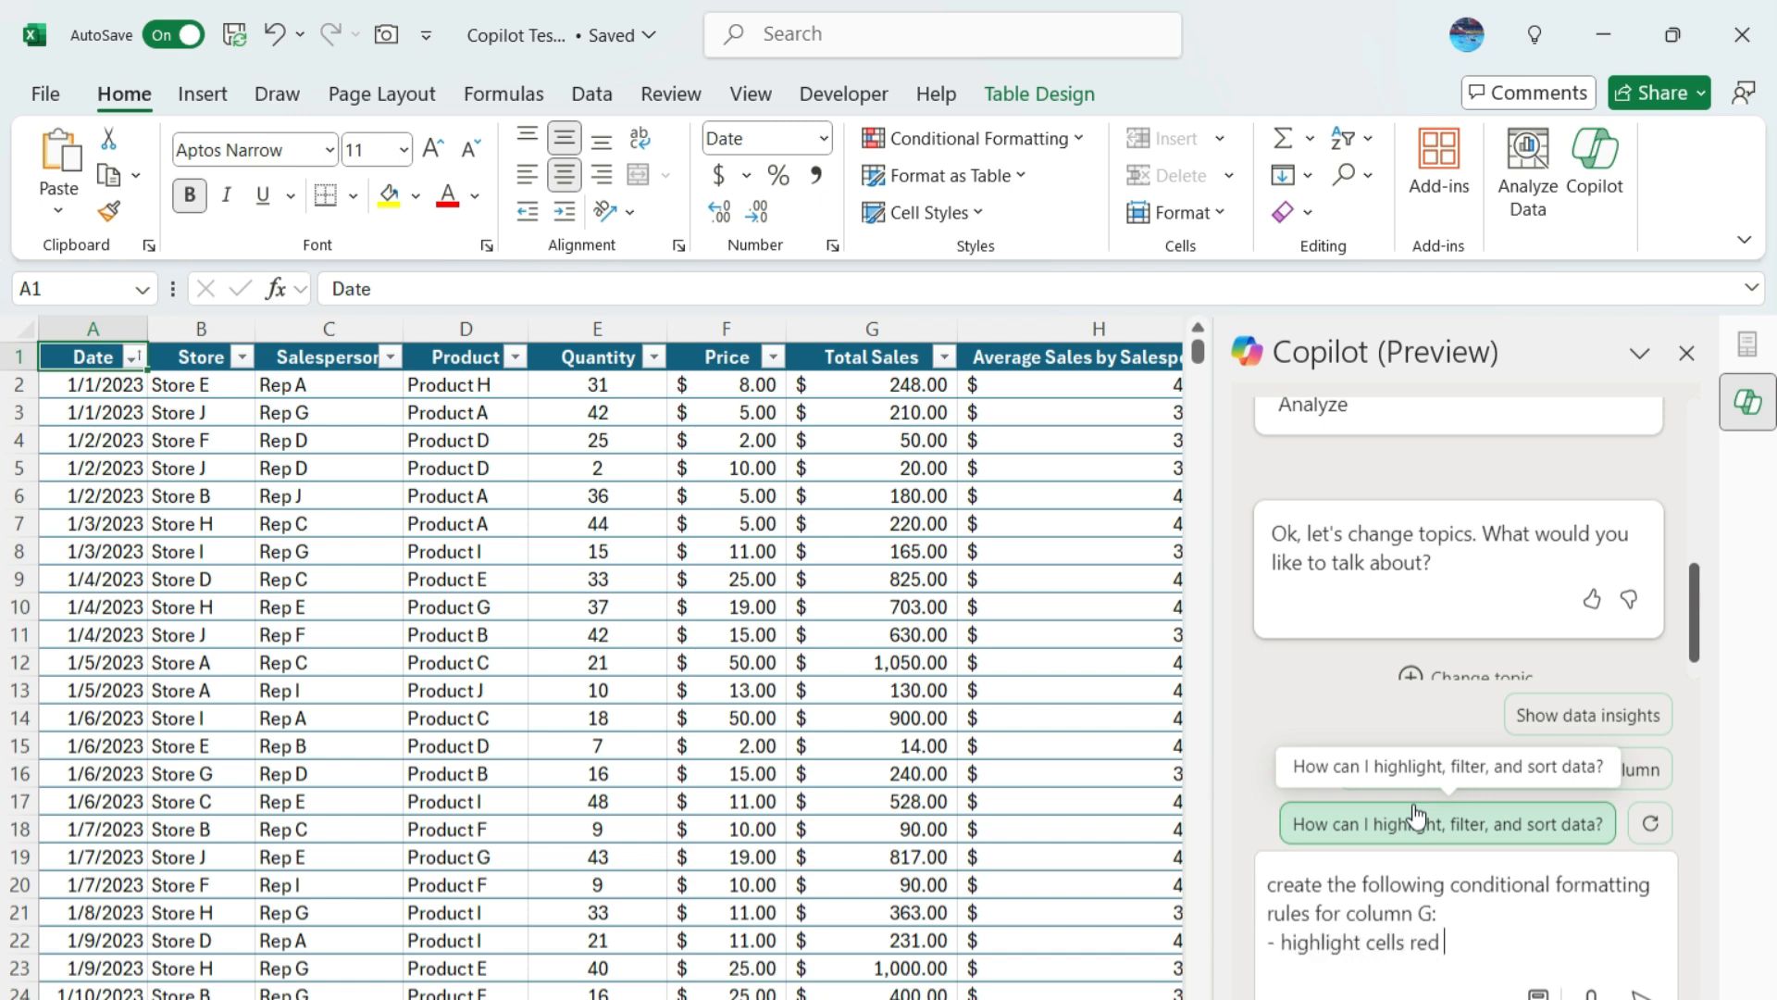
pyautogui.write('and use a white font color if the va')
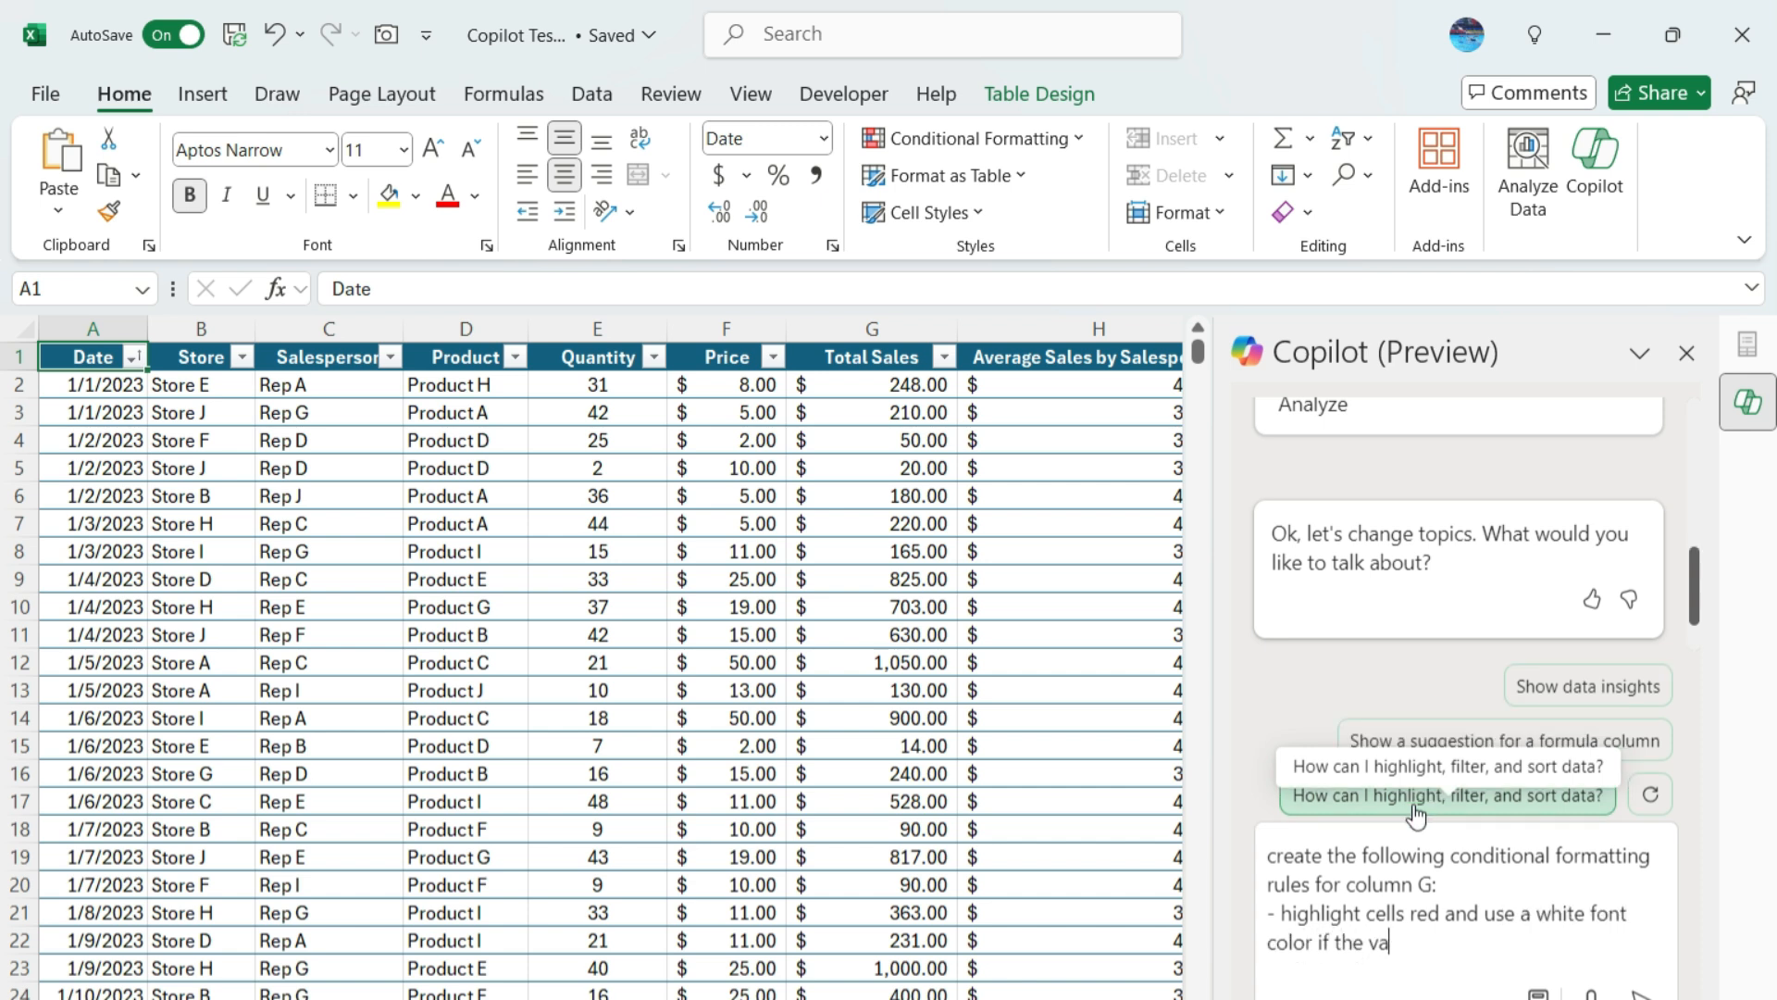
pyautogui.write('lue is less than 100')
pyautogui.press('Return')
# Add the rule "- highlight cells green and use a black font color if the value is greater than 500" and submit the request.
pyautogui.write('- hig')
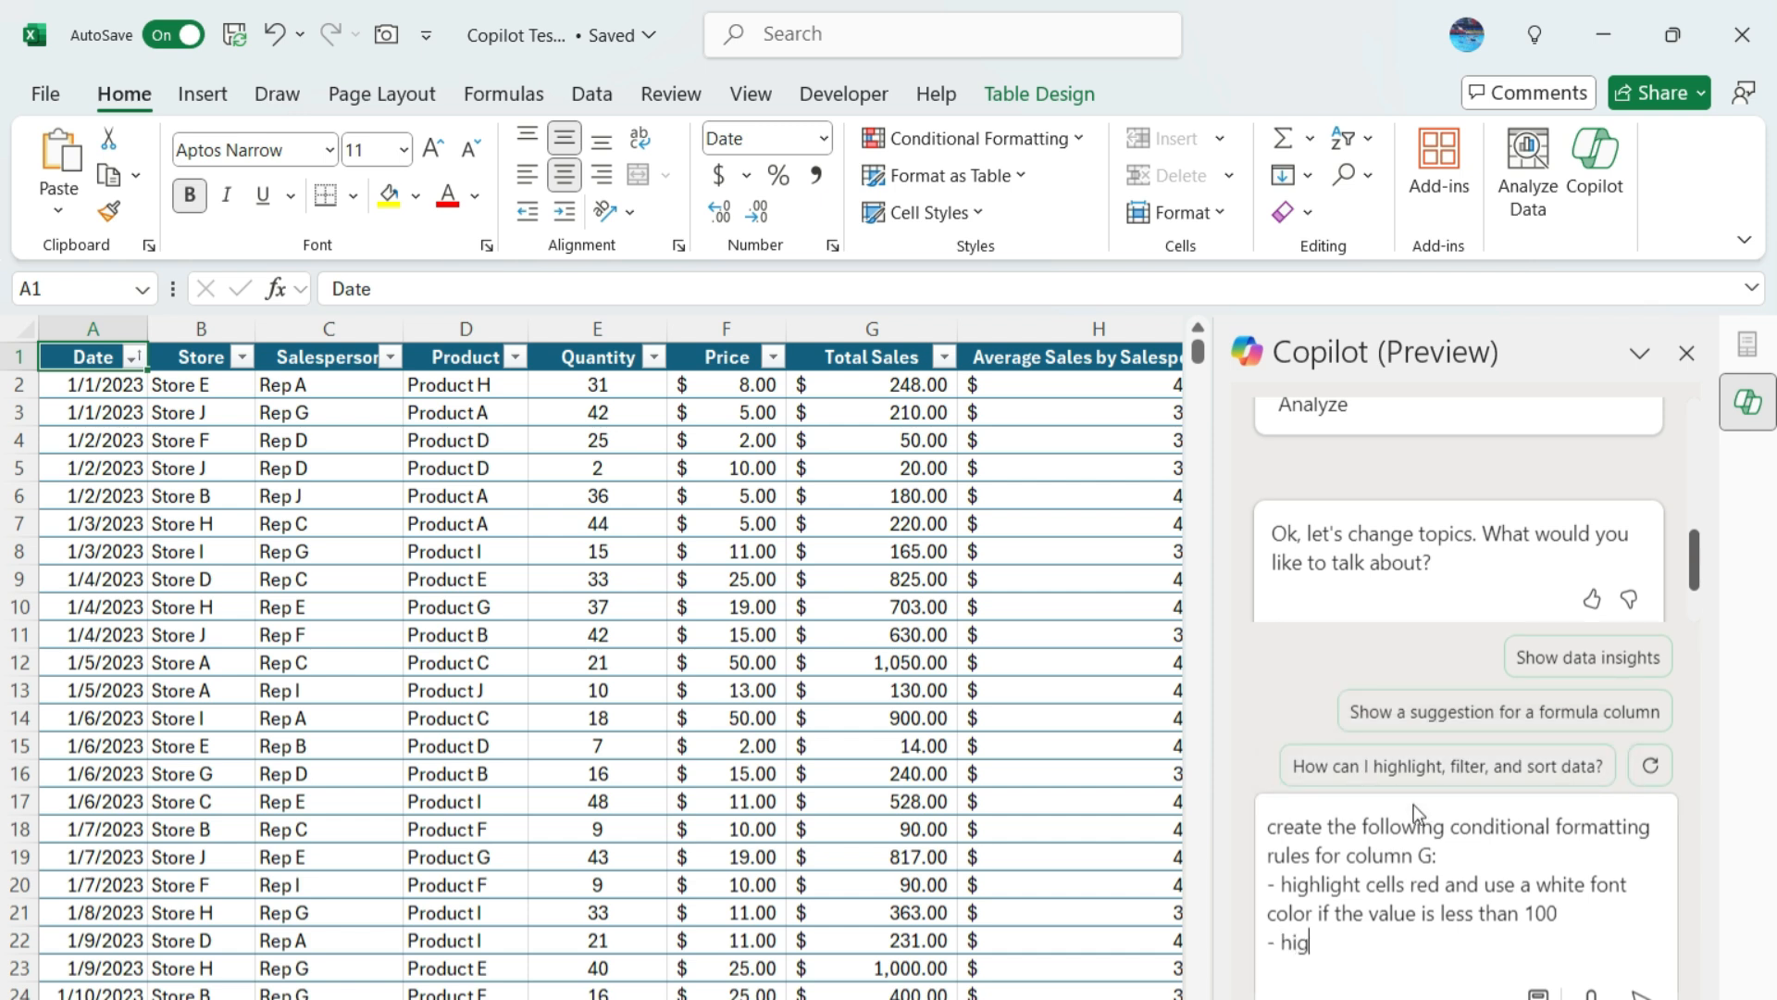
pyautogui.write('hlight cells green and use a ')
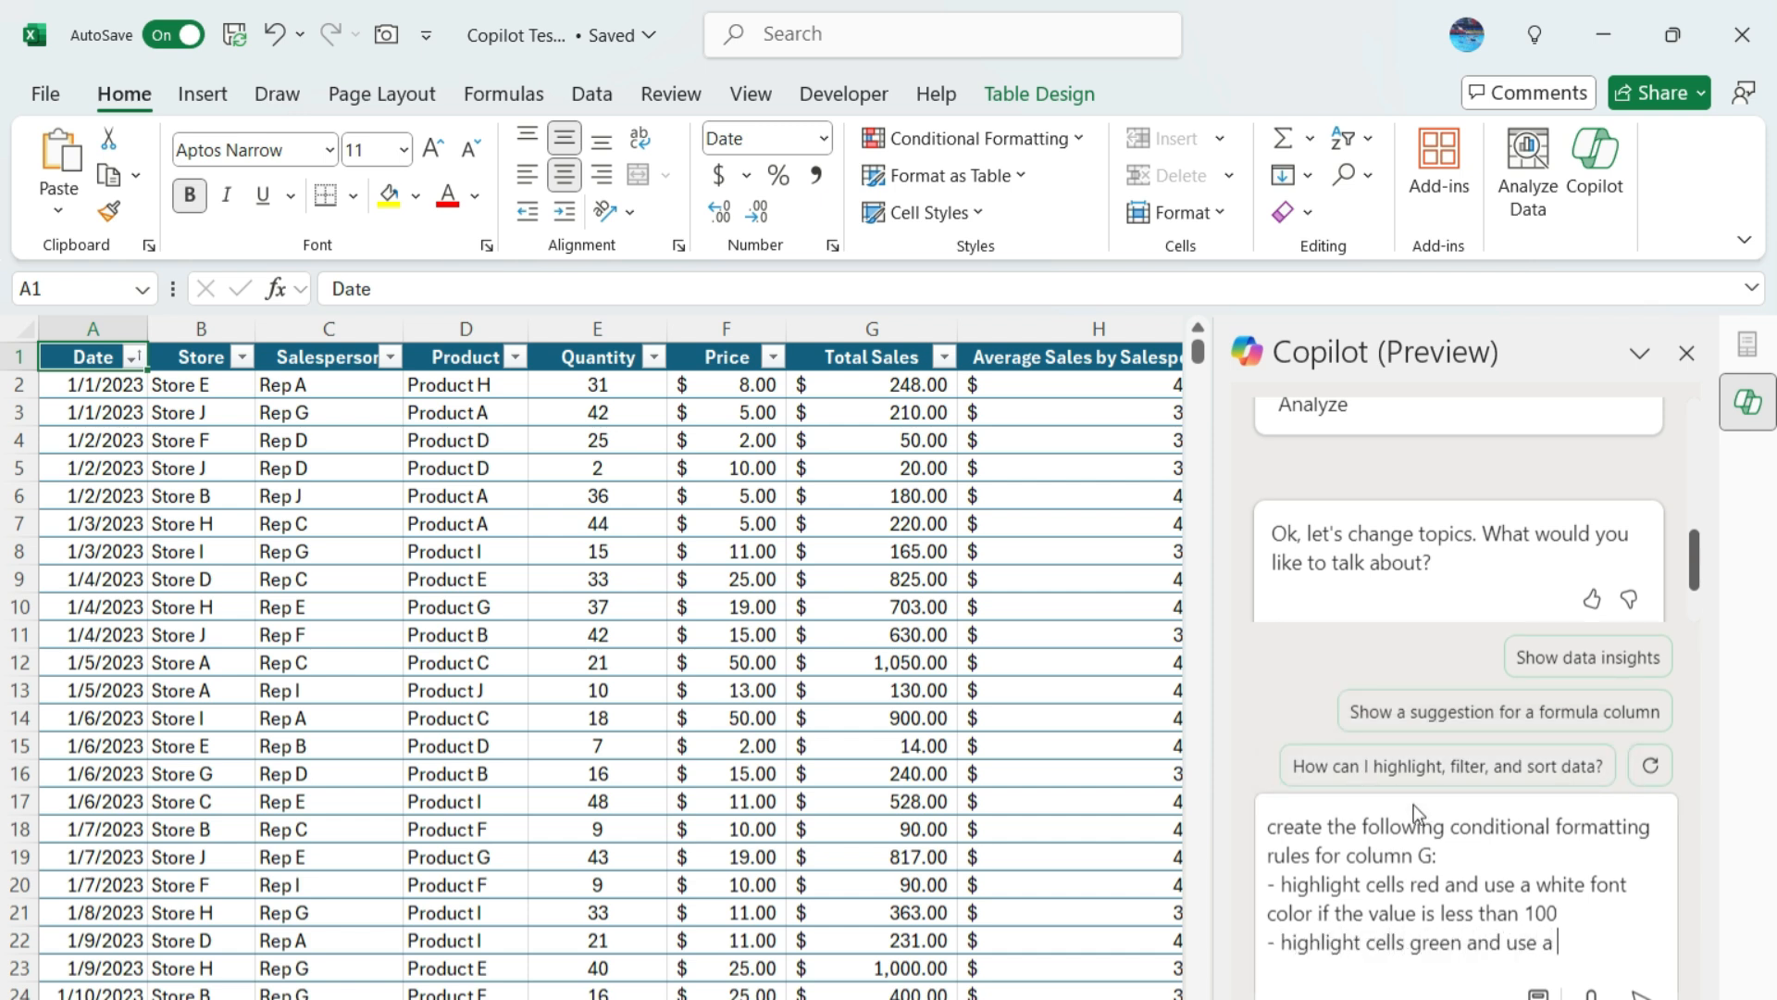
pyautogui.write('black font color if')
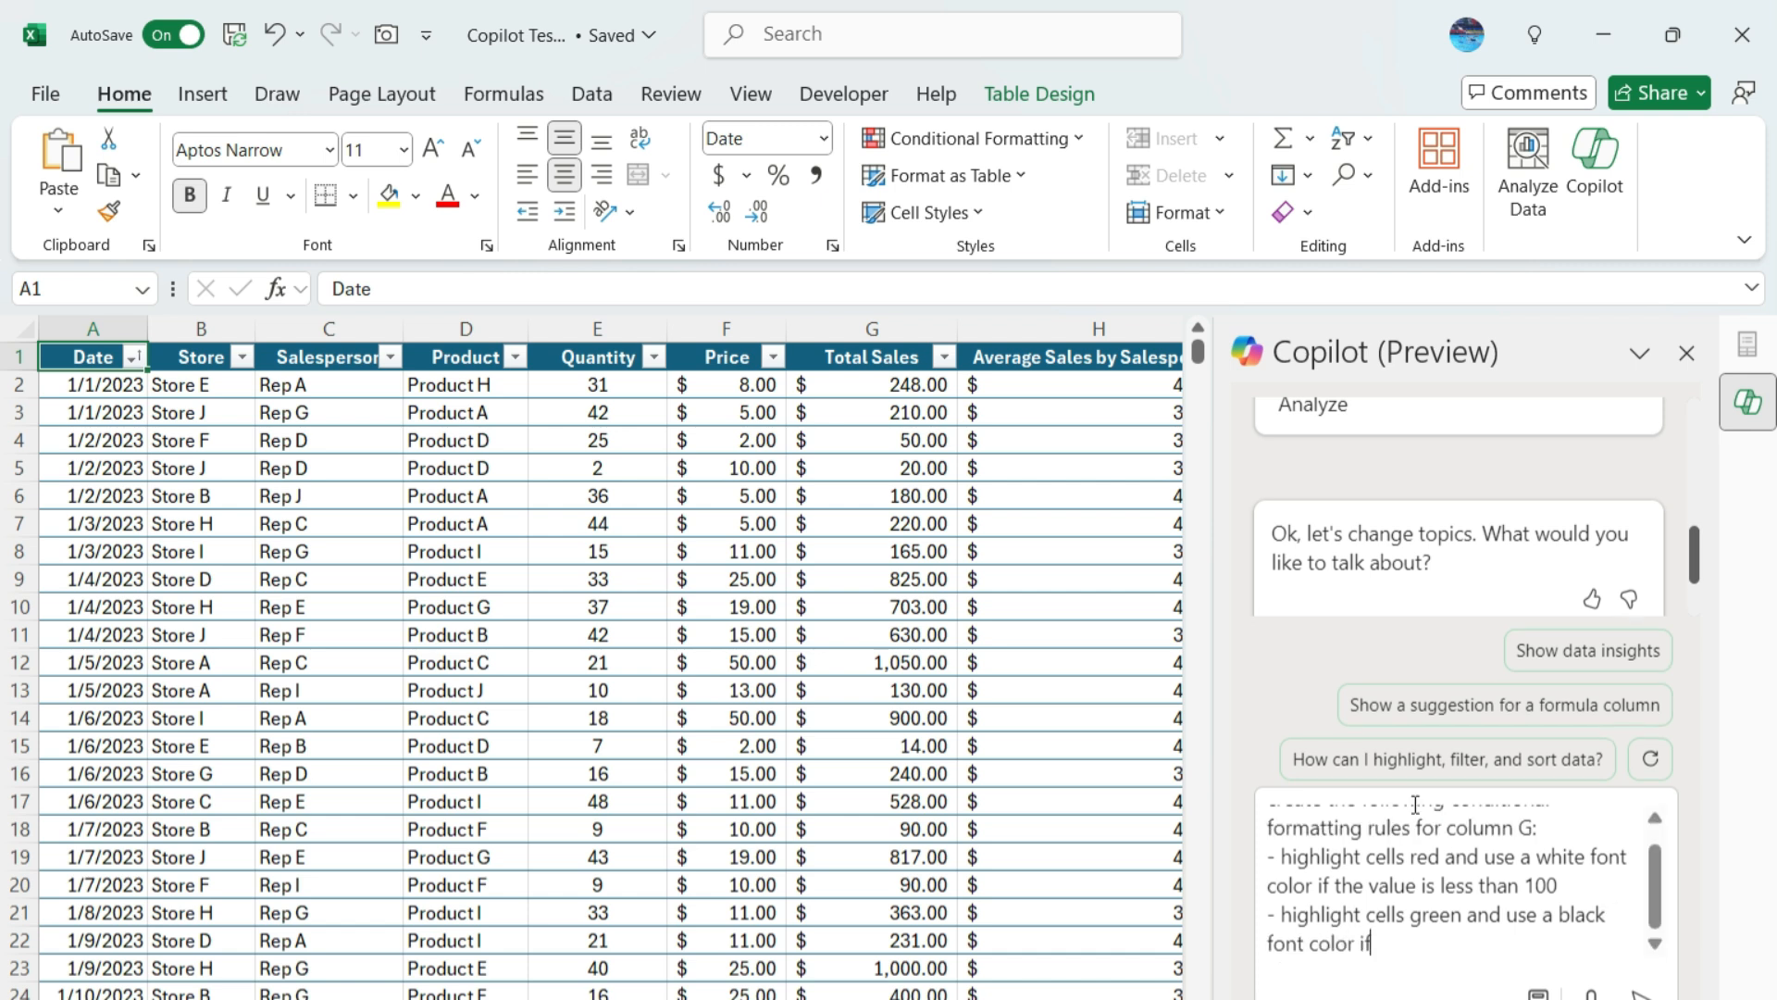
pyautogui.write(' the value is greater than 500')
pyautogui.press('Return')
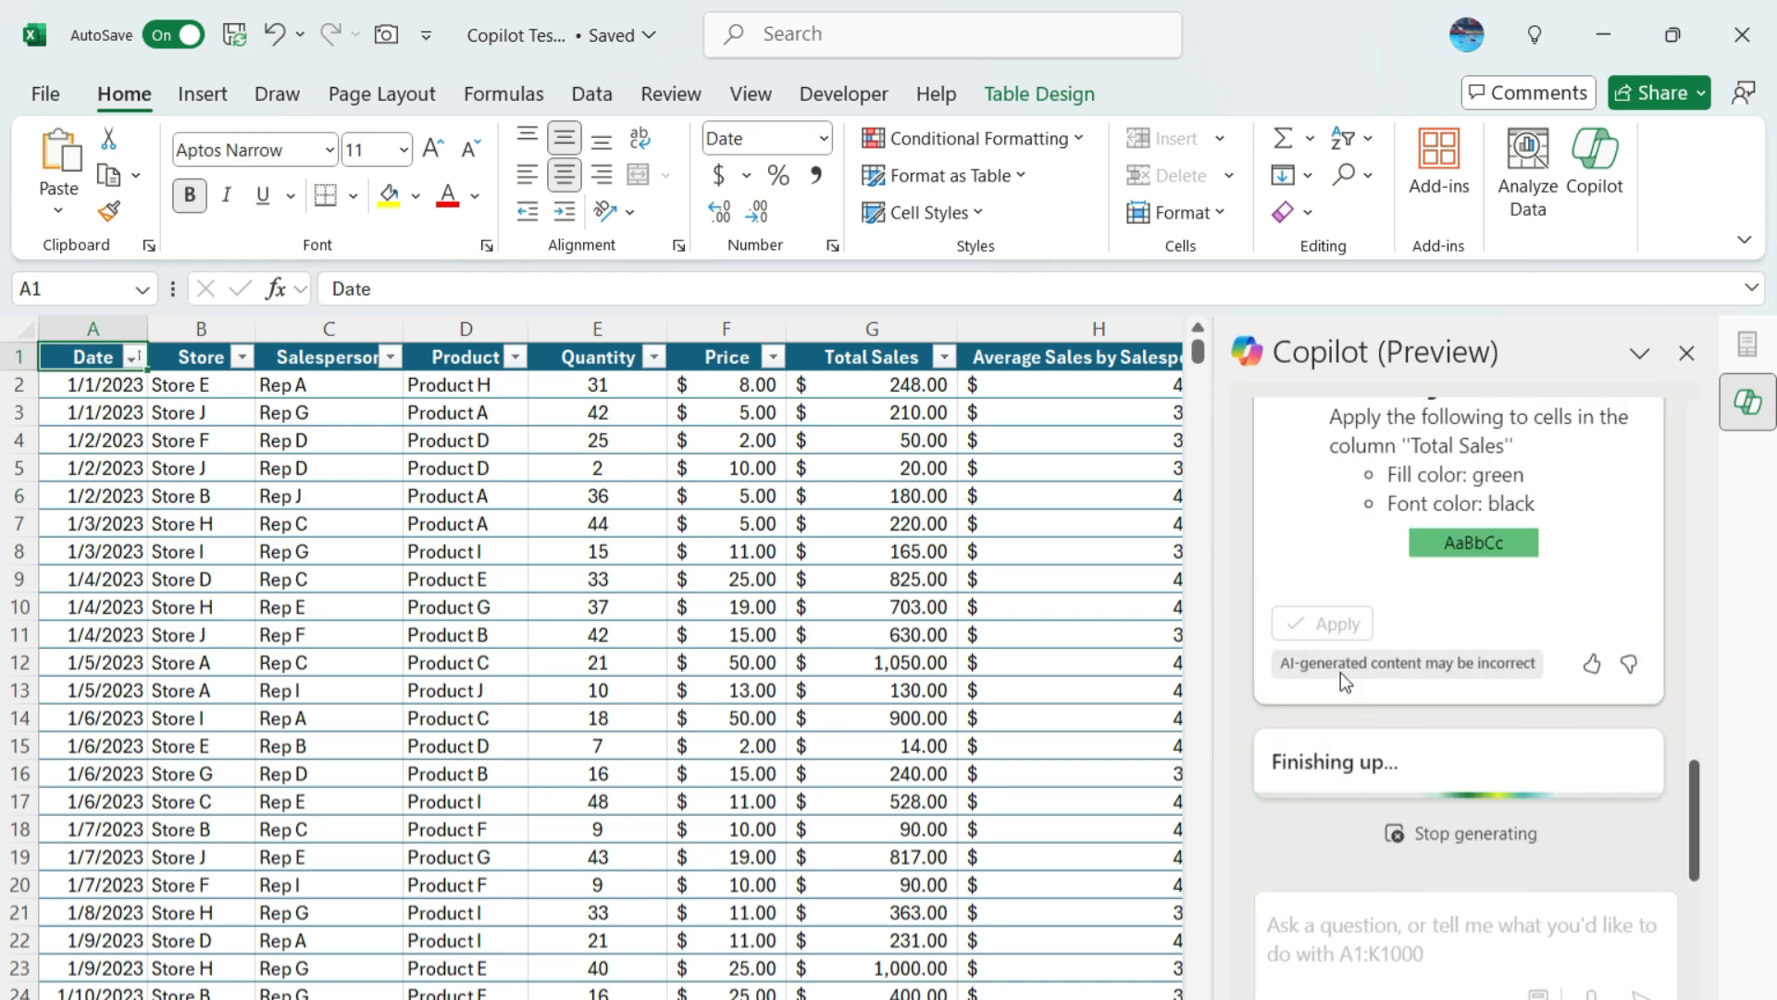
# Review Copilot's two proposed conditional formatting rules for the Total Sales column and apply them.
pyautogui.scroll(3, 1434, 564)
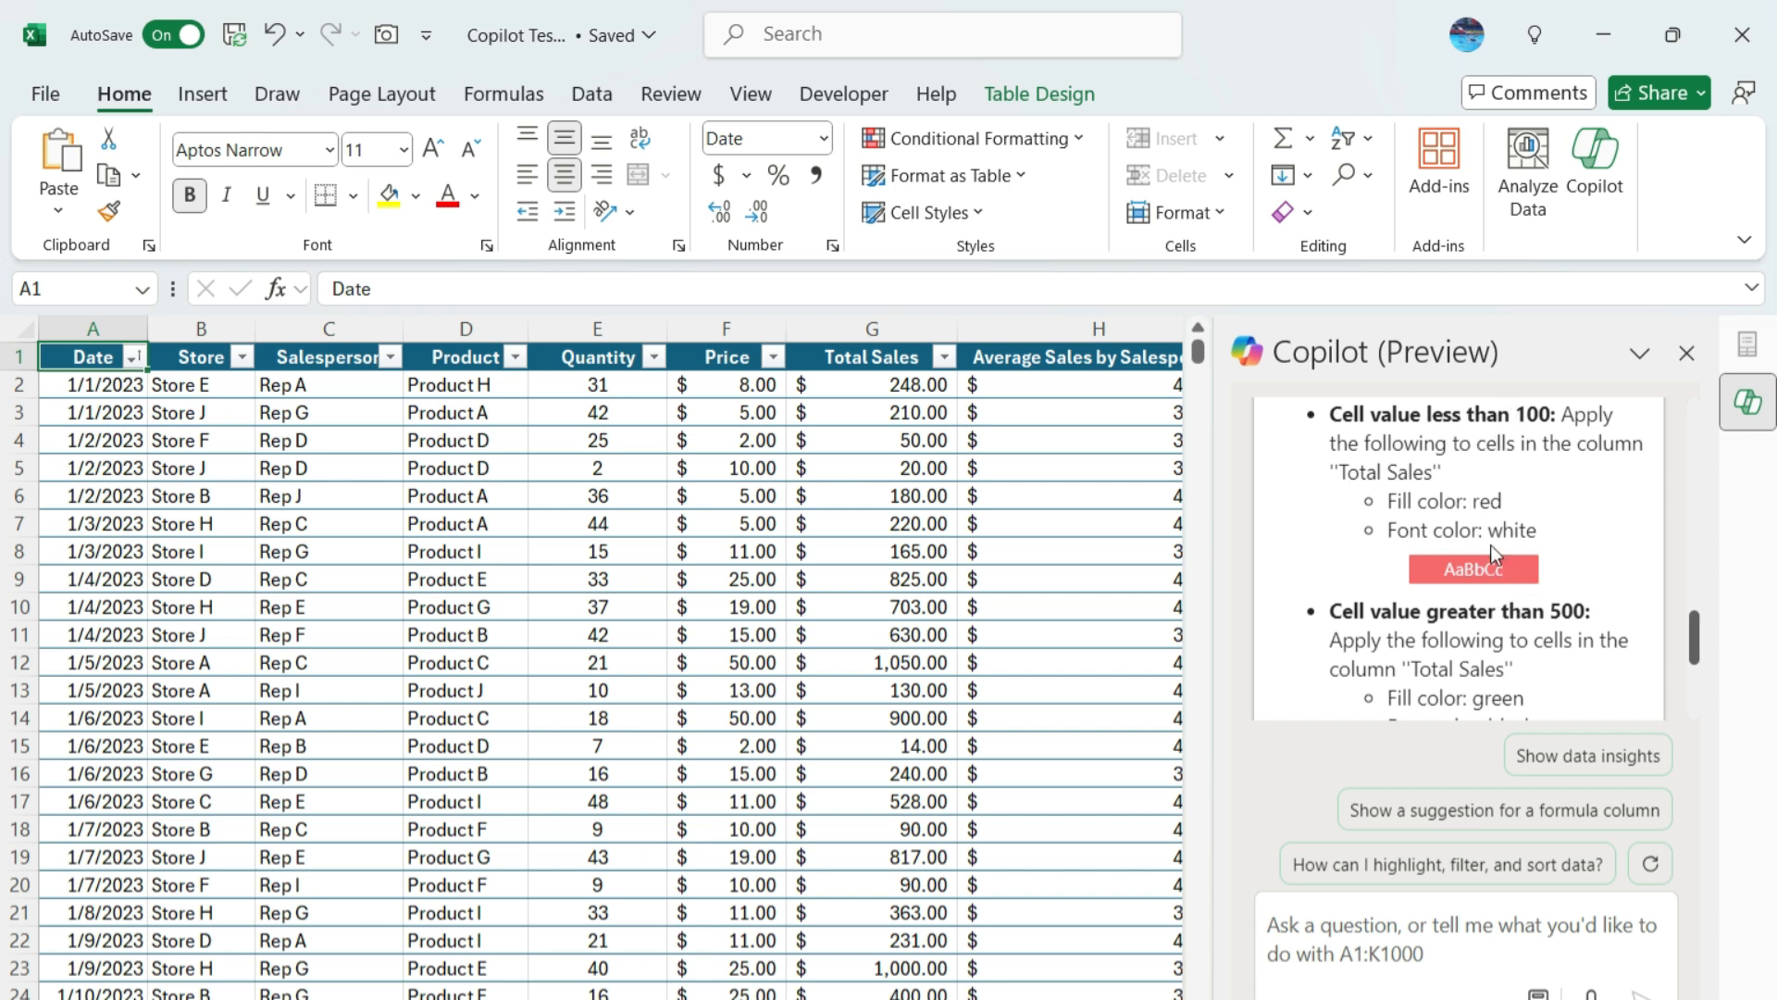
pyautogui.scroll(-2, 1490, 546)
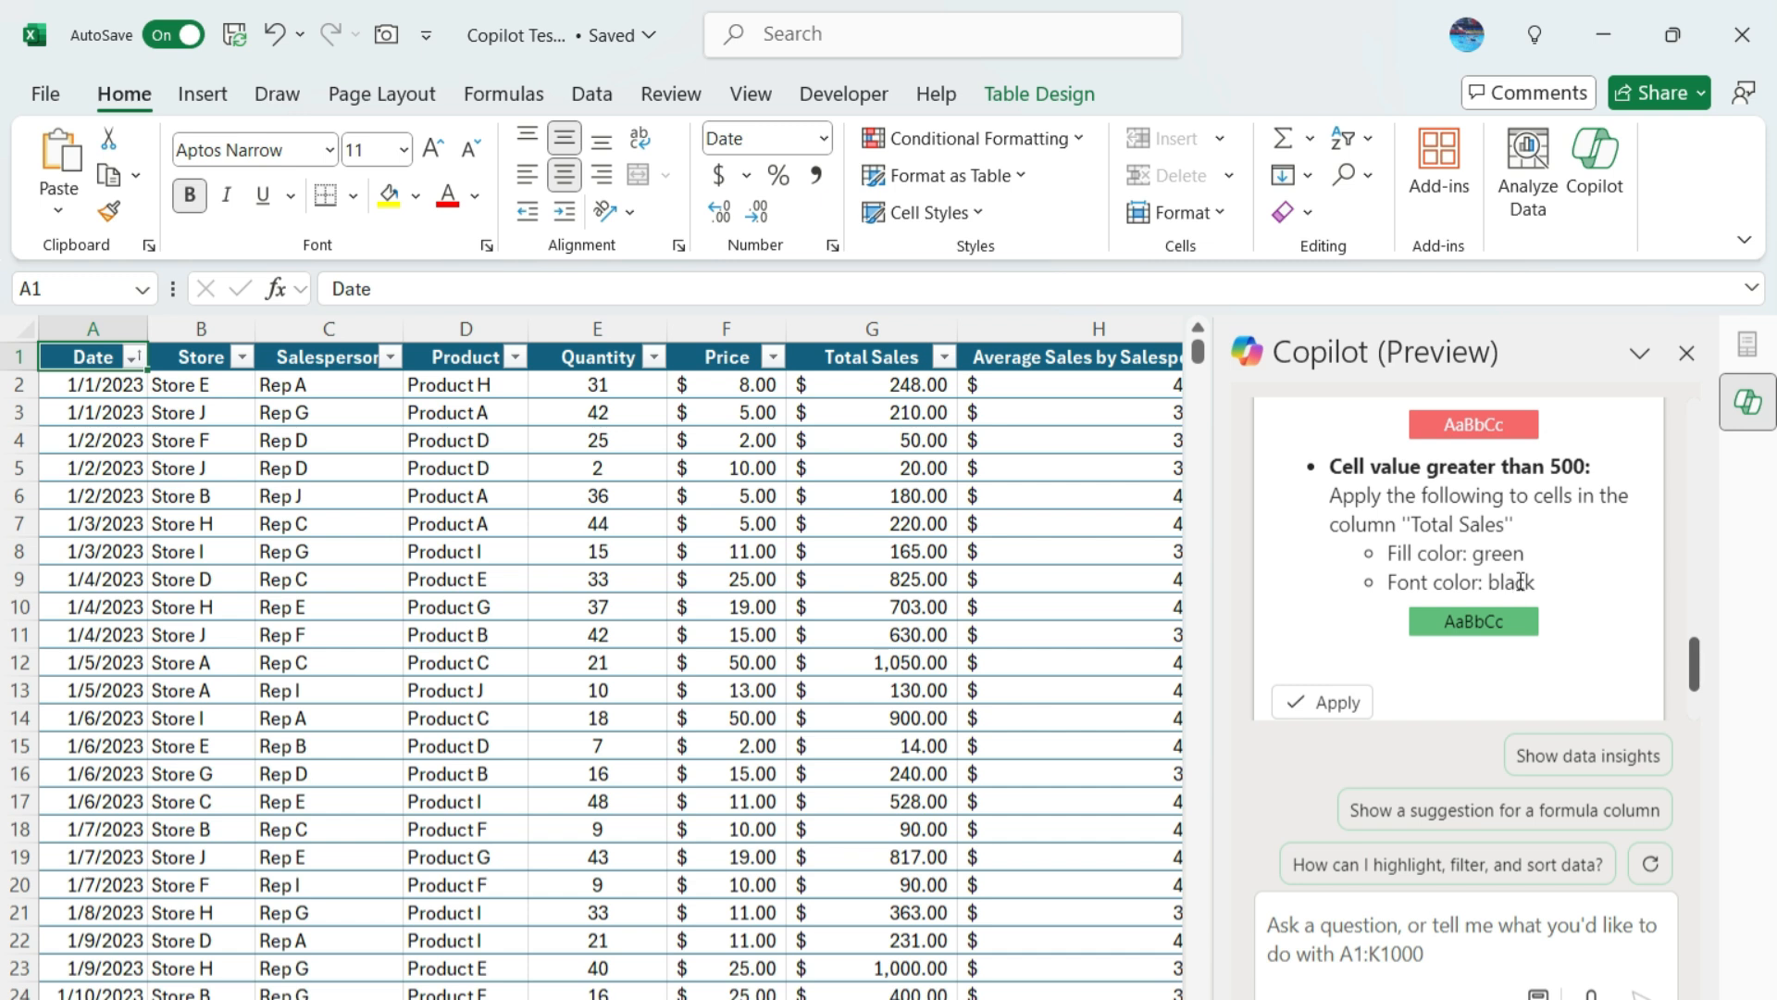
pyautogui.scroll(-2, 1533, 583)
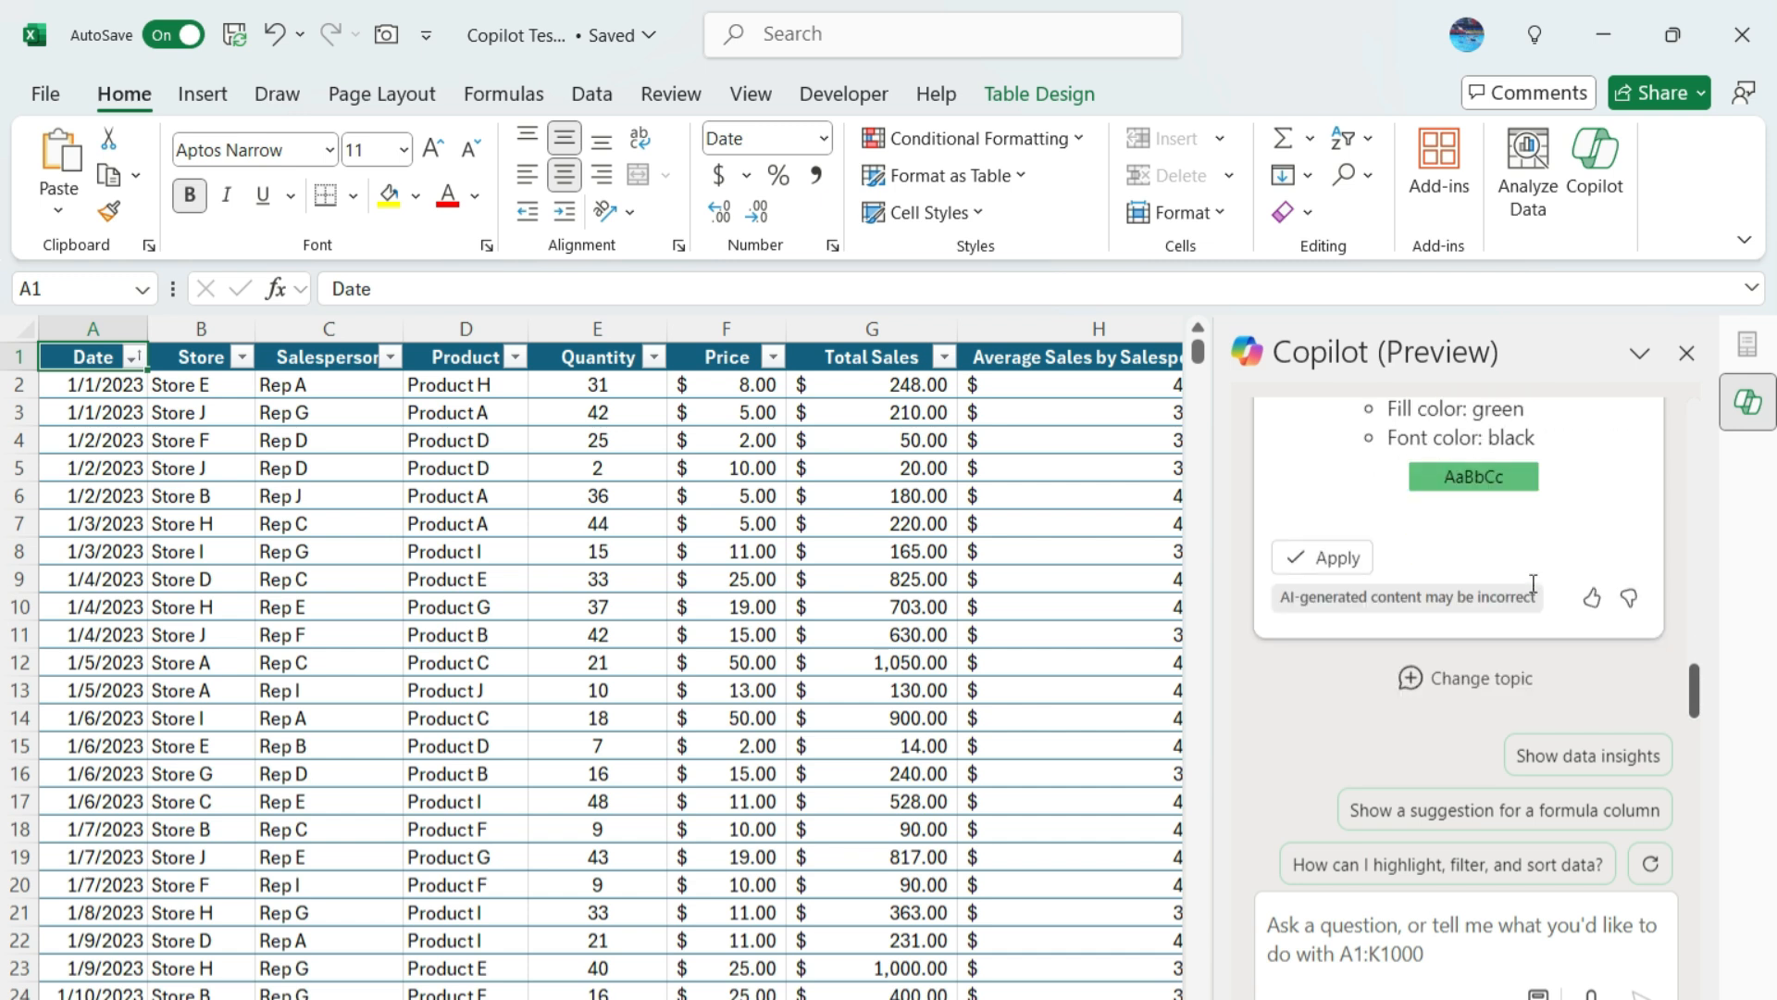
pyautogui.click(1340, 561)
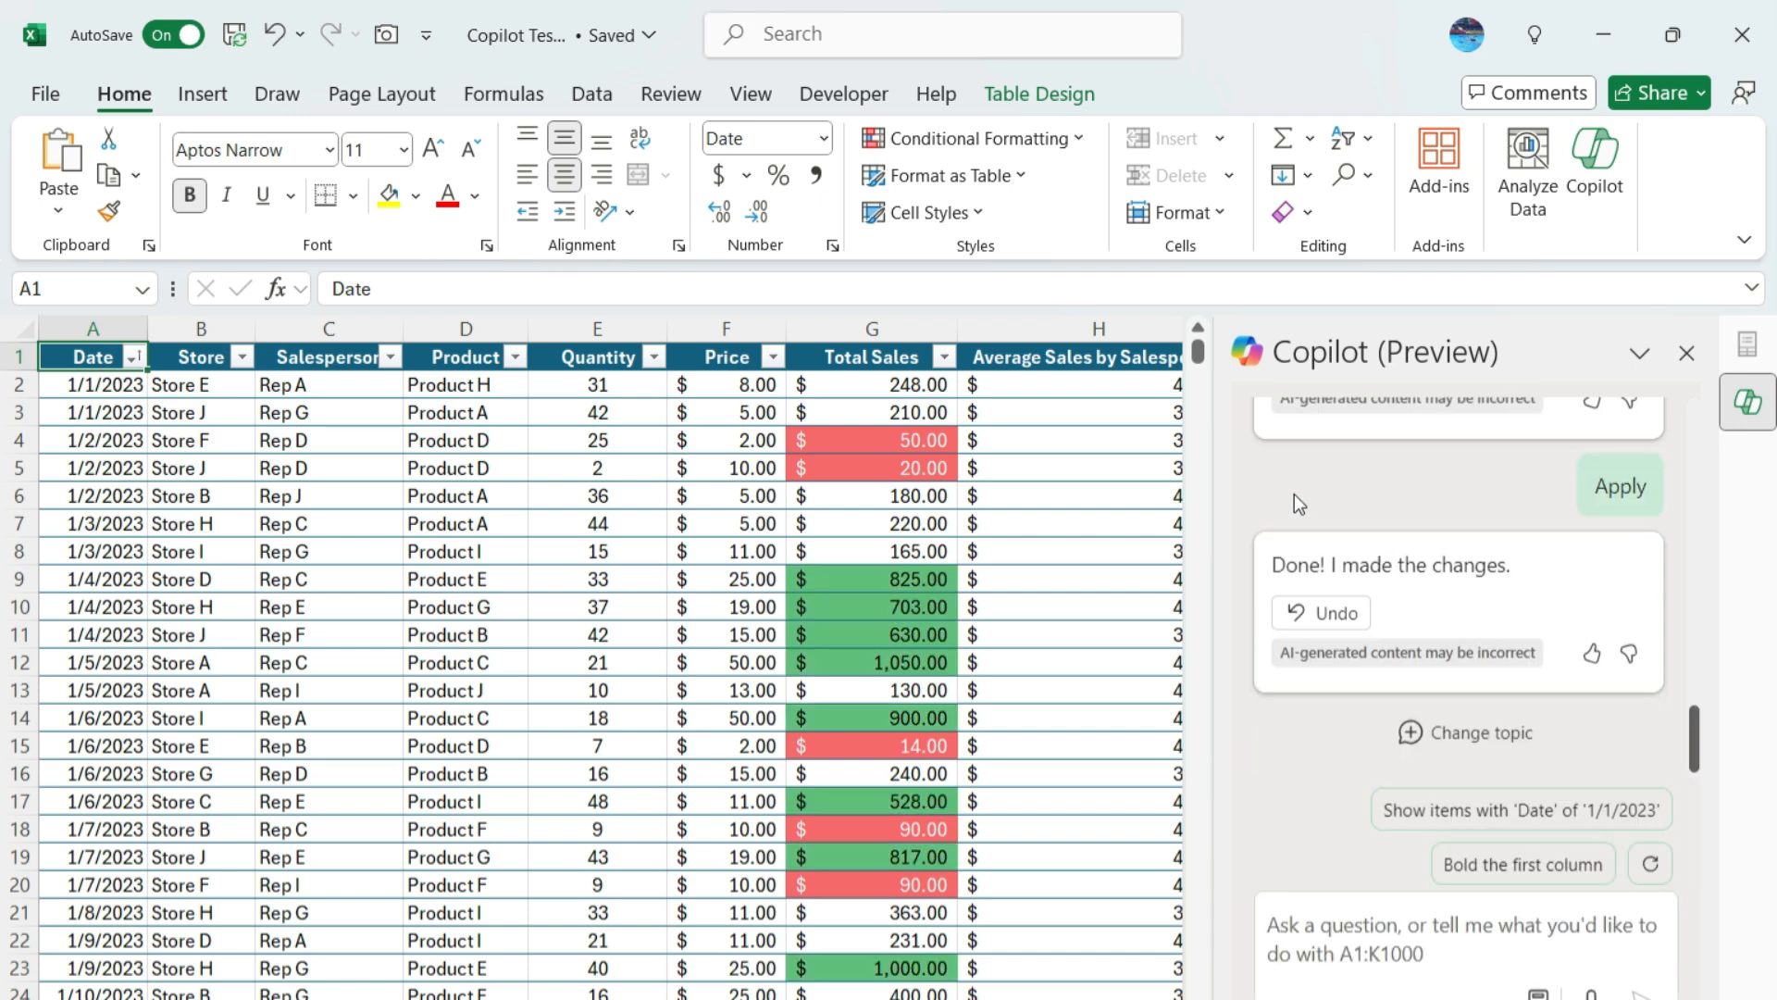
# Ask Copilot to "create a conditional formatting color scale based on the price column" and apply its red, white, green rule.
pyautogui.click(1352, 921)
pyautogui.write('create a conditional formattin')
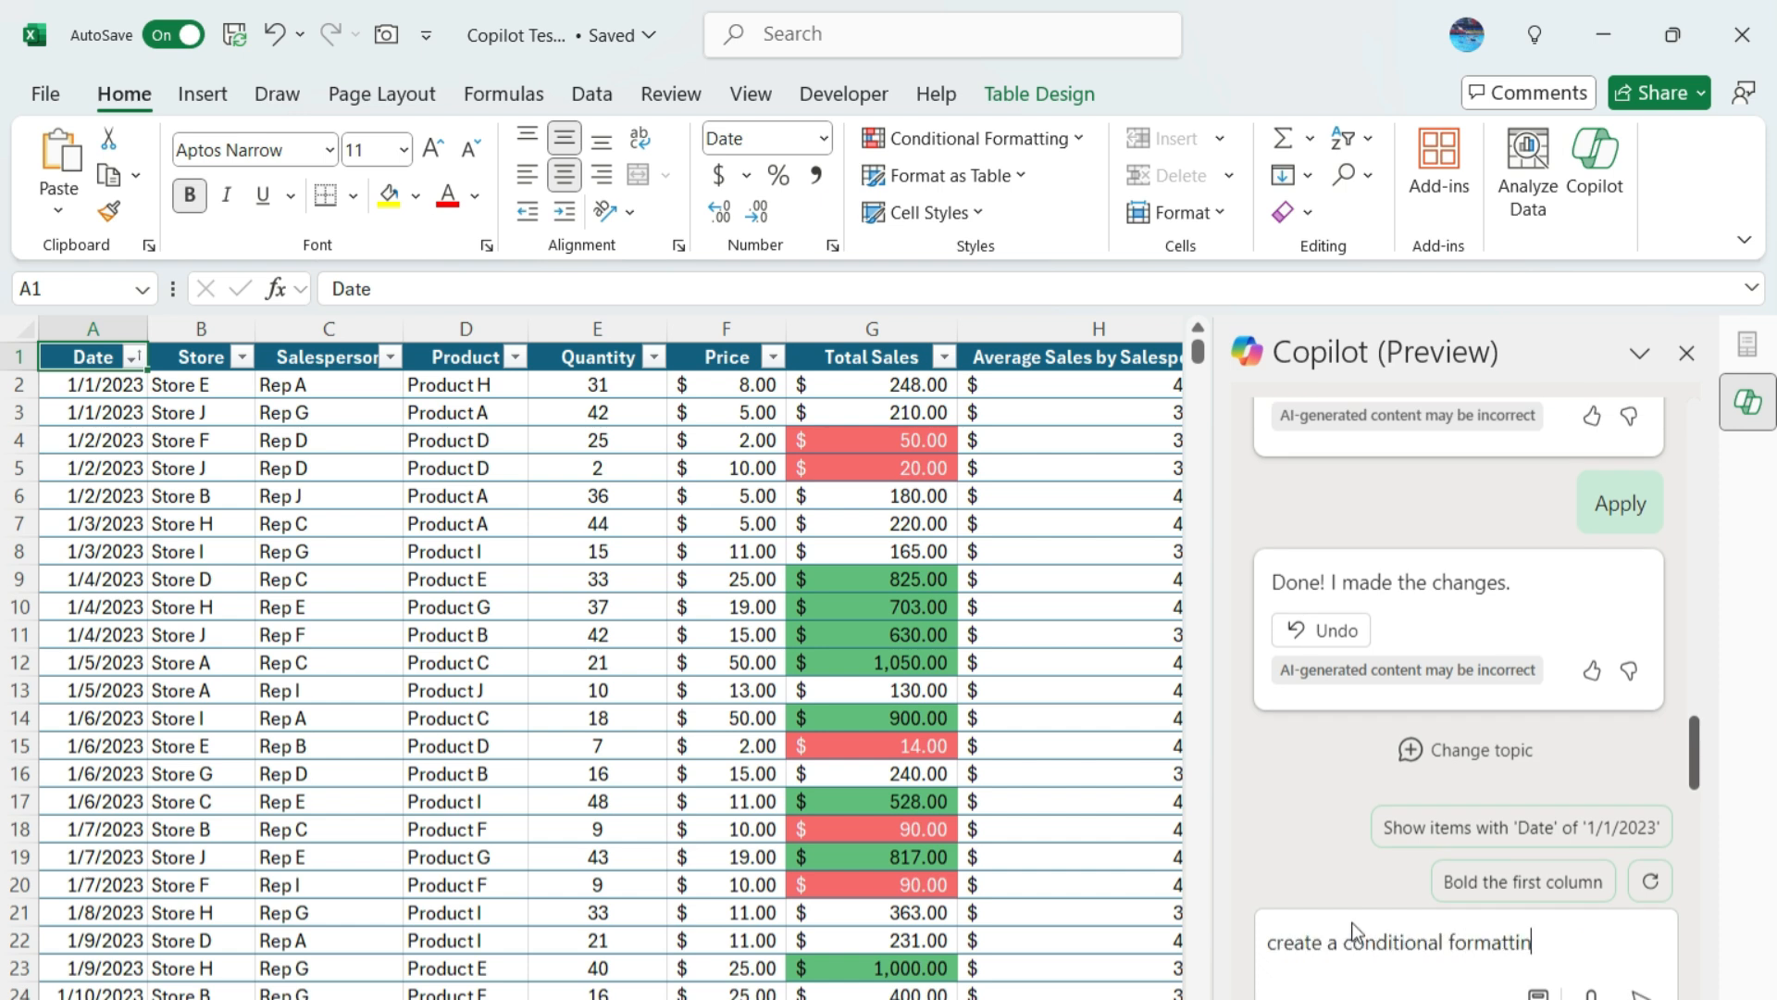
pyautogui.write('g color scale based on the price c')
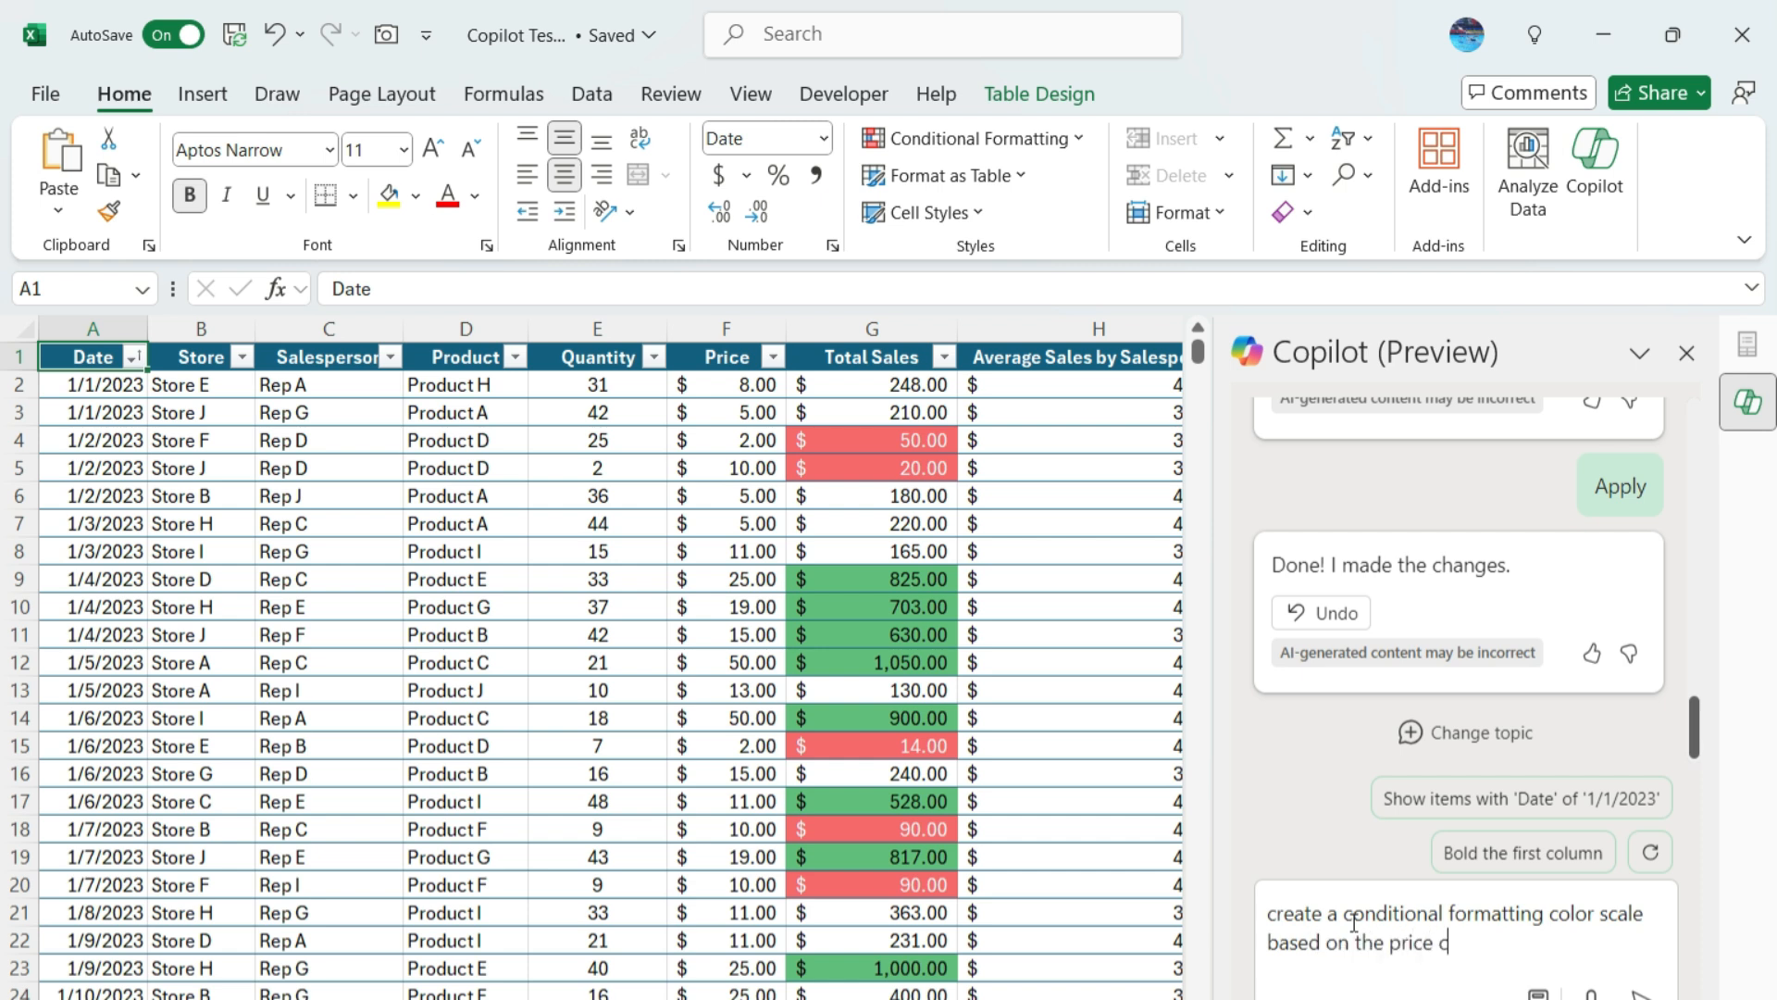
pyautogui.write('olumn')
pyautogui.press('Return')
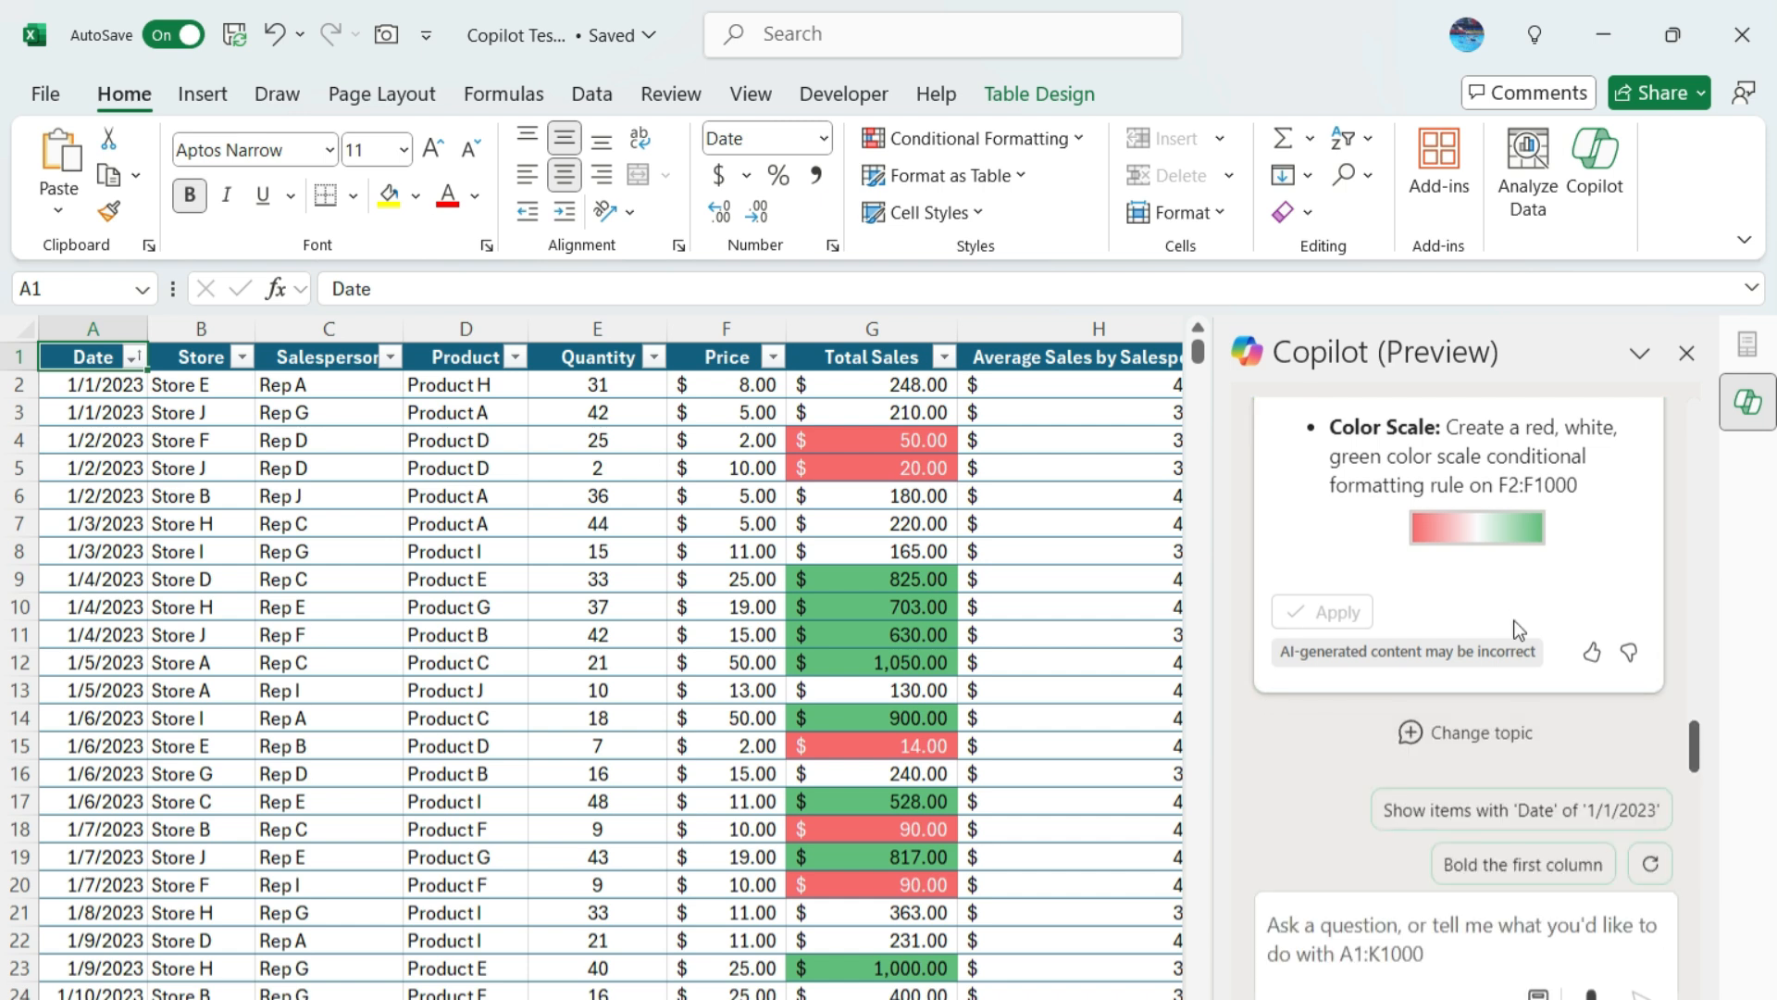
pyautogui.click(1308, 617)
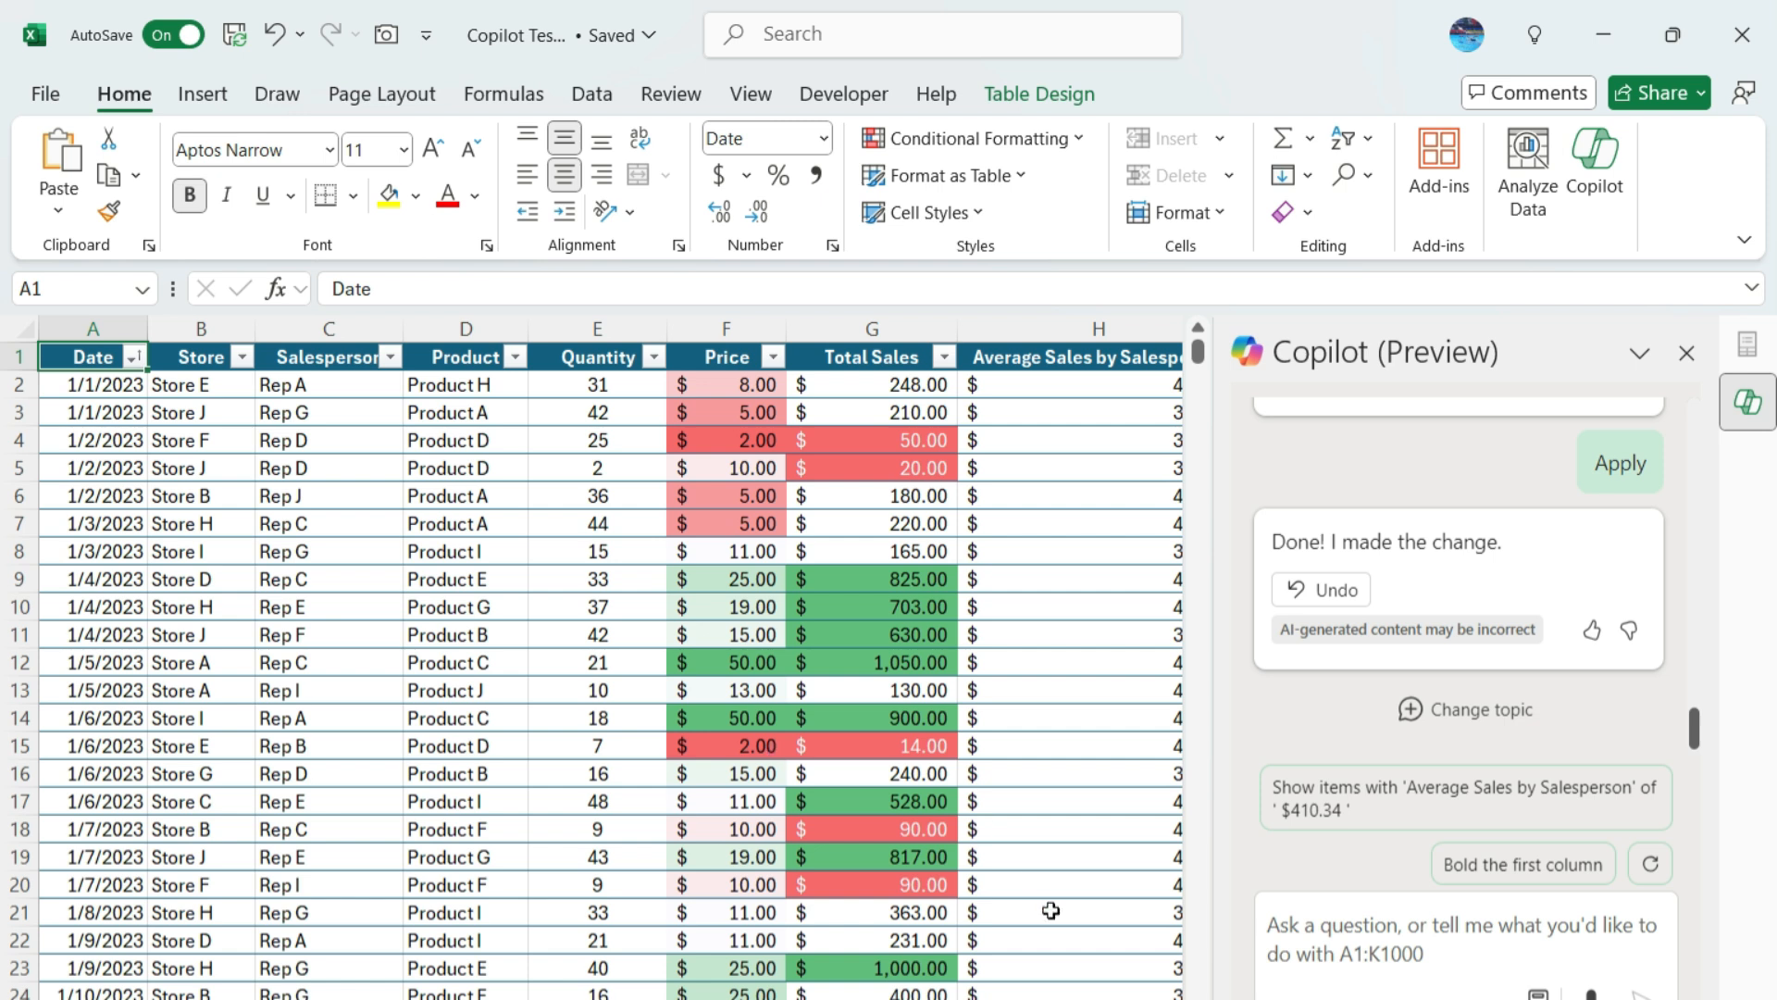
# Ask Copilot to create conditional formatting data bars for the quantity column and apply its gradient green rule.
pyautogui.click(1387, 946)
pyautogui.write('create conditiona')
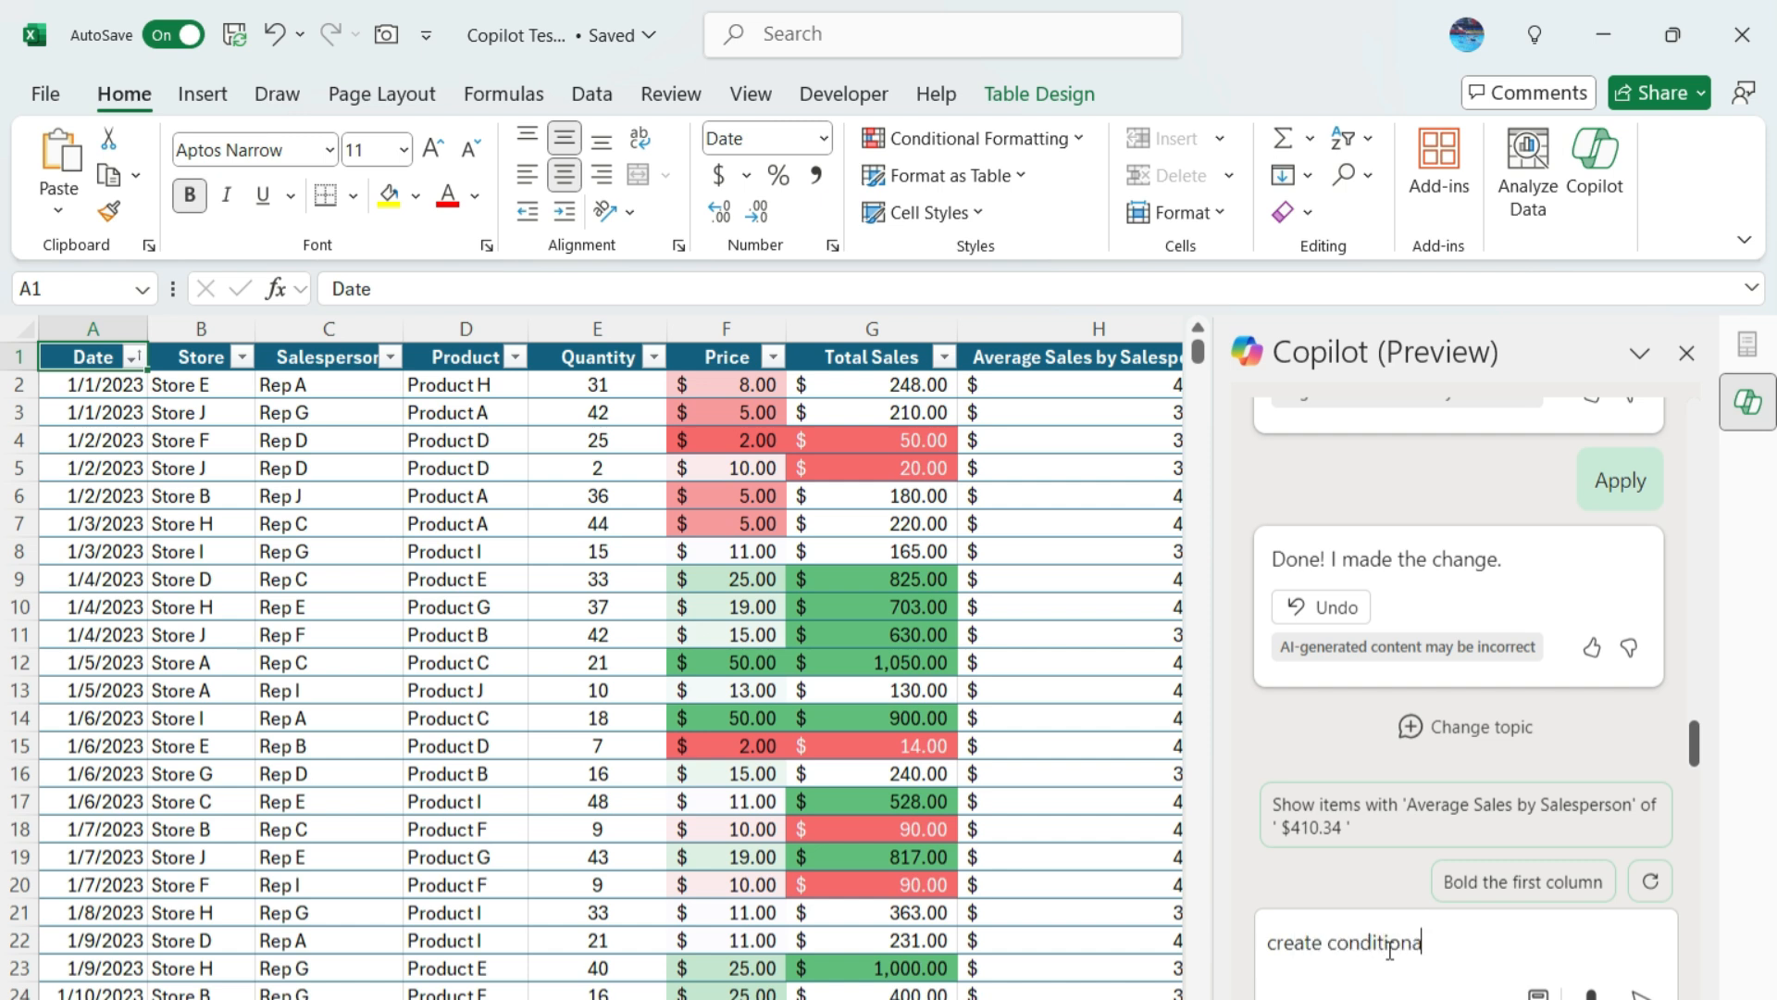
pyautogui.write('l formatting data ')
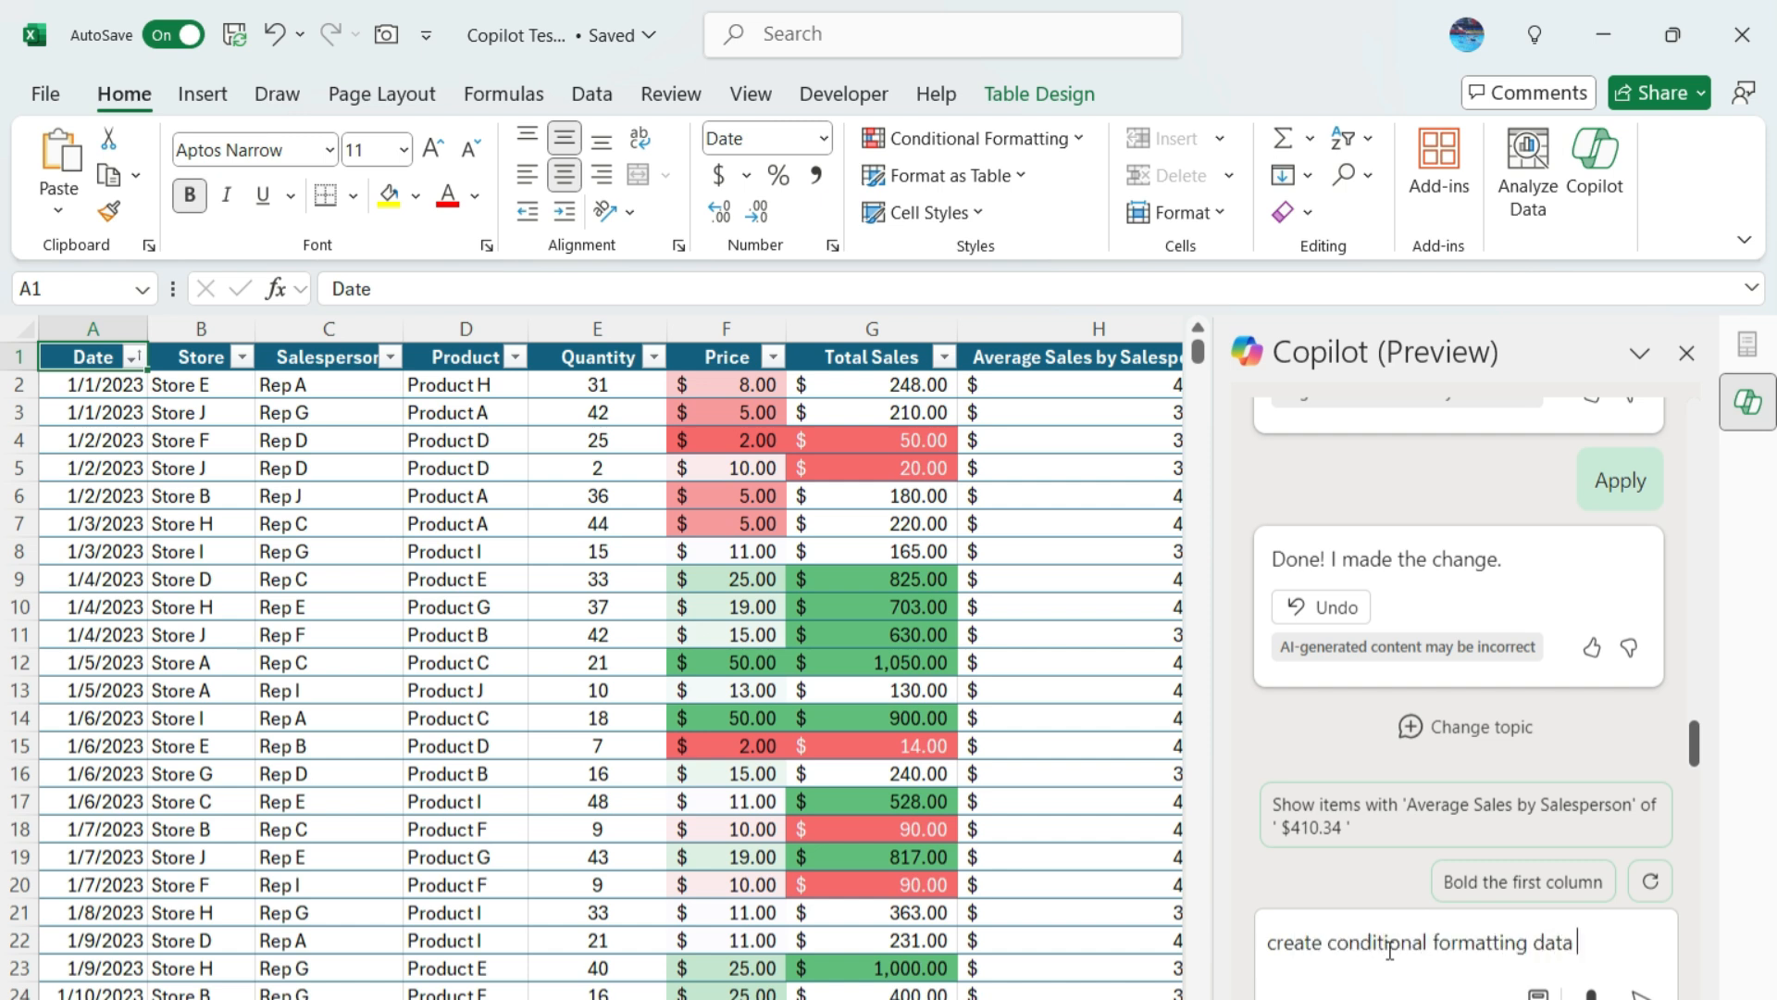
pyautogui.write('bars for the quantity colu')
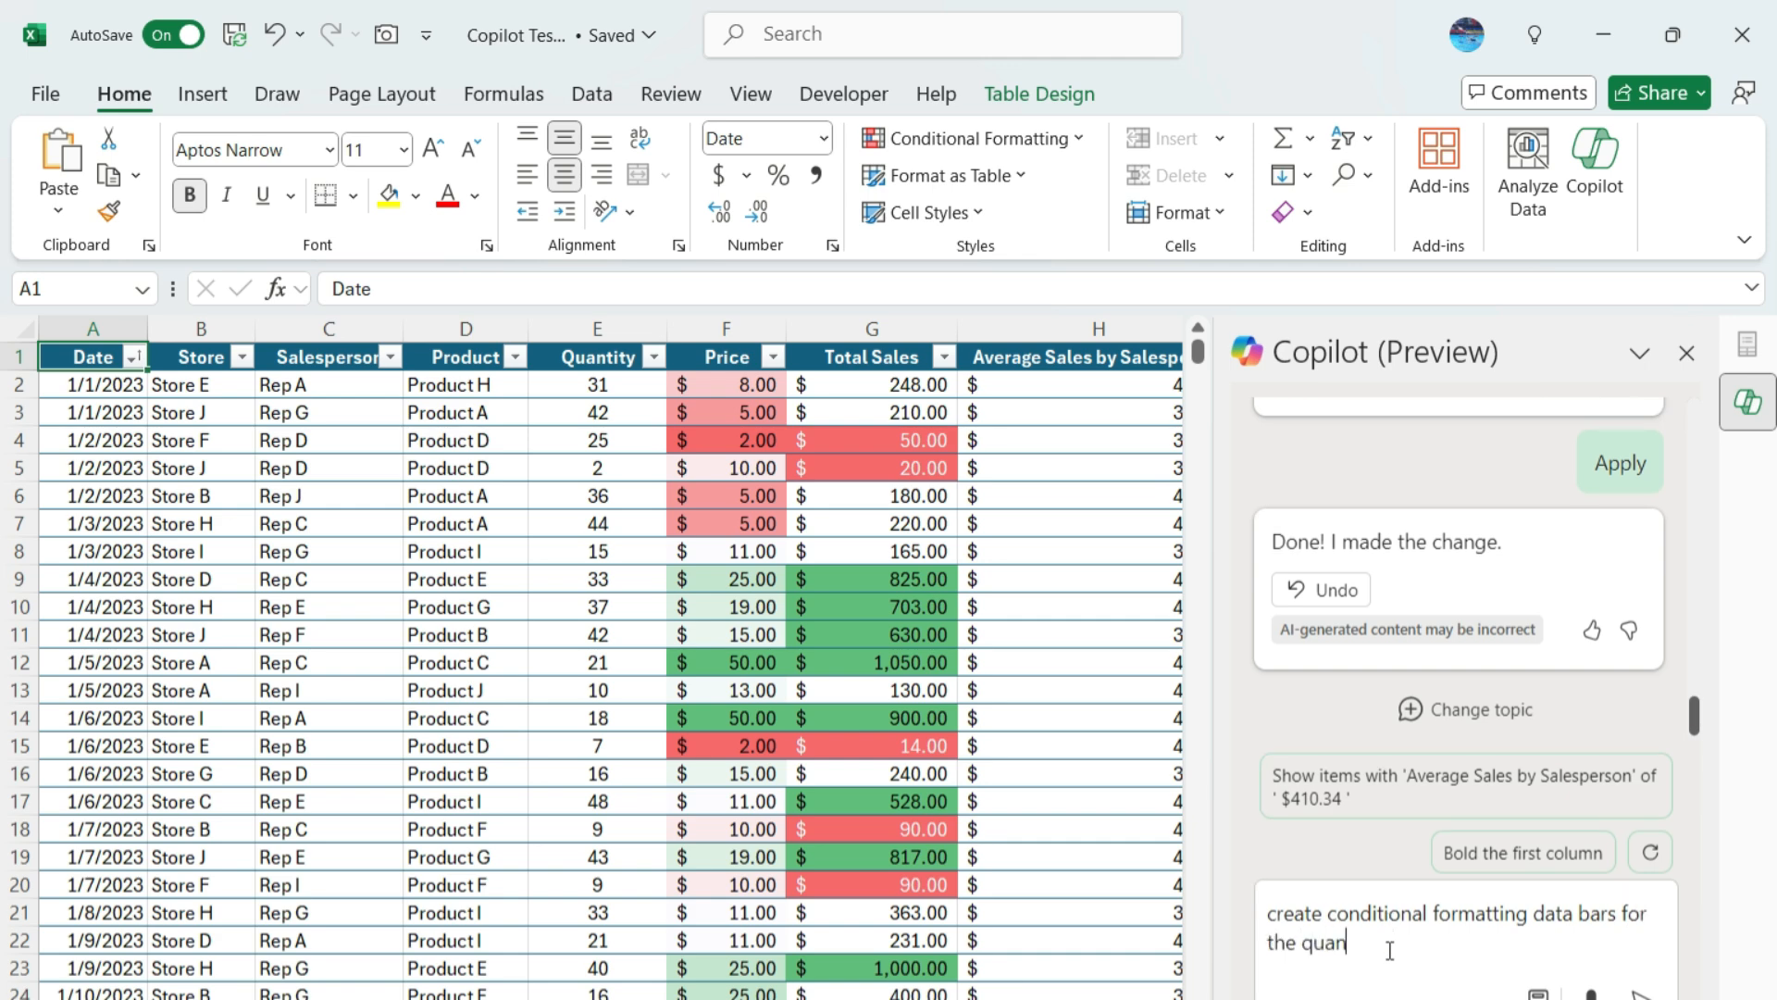
pyautogui.press('Return')
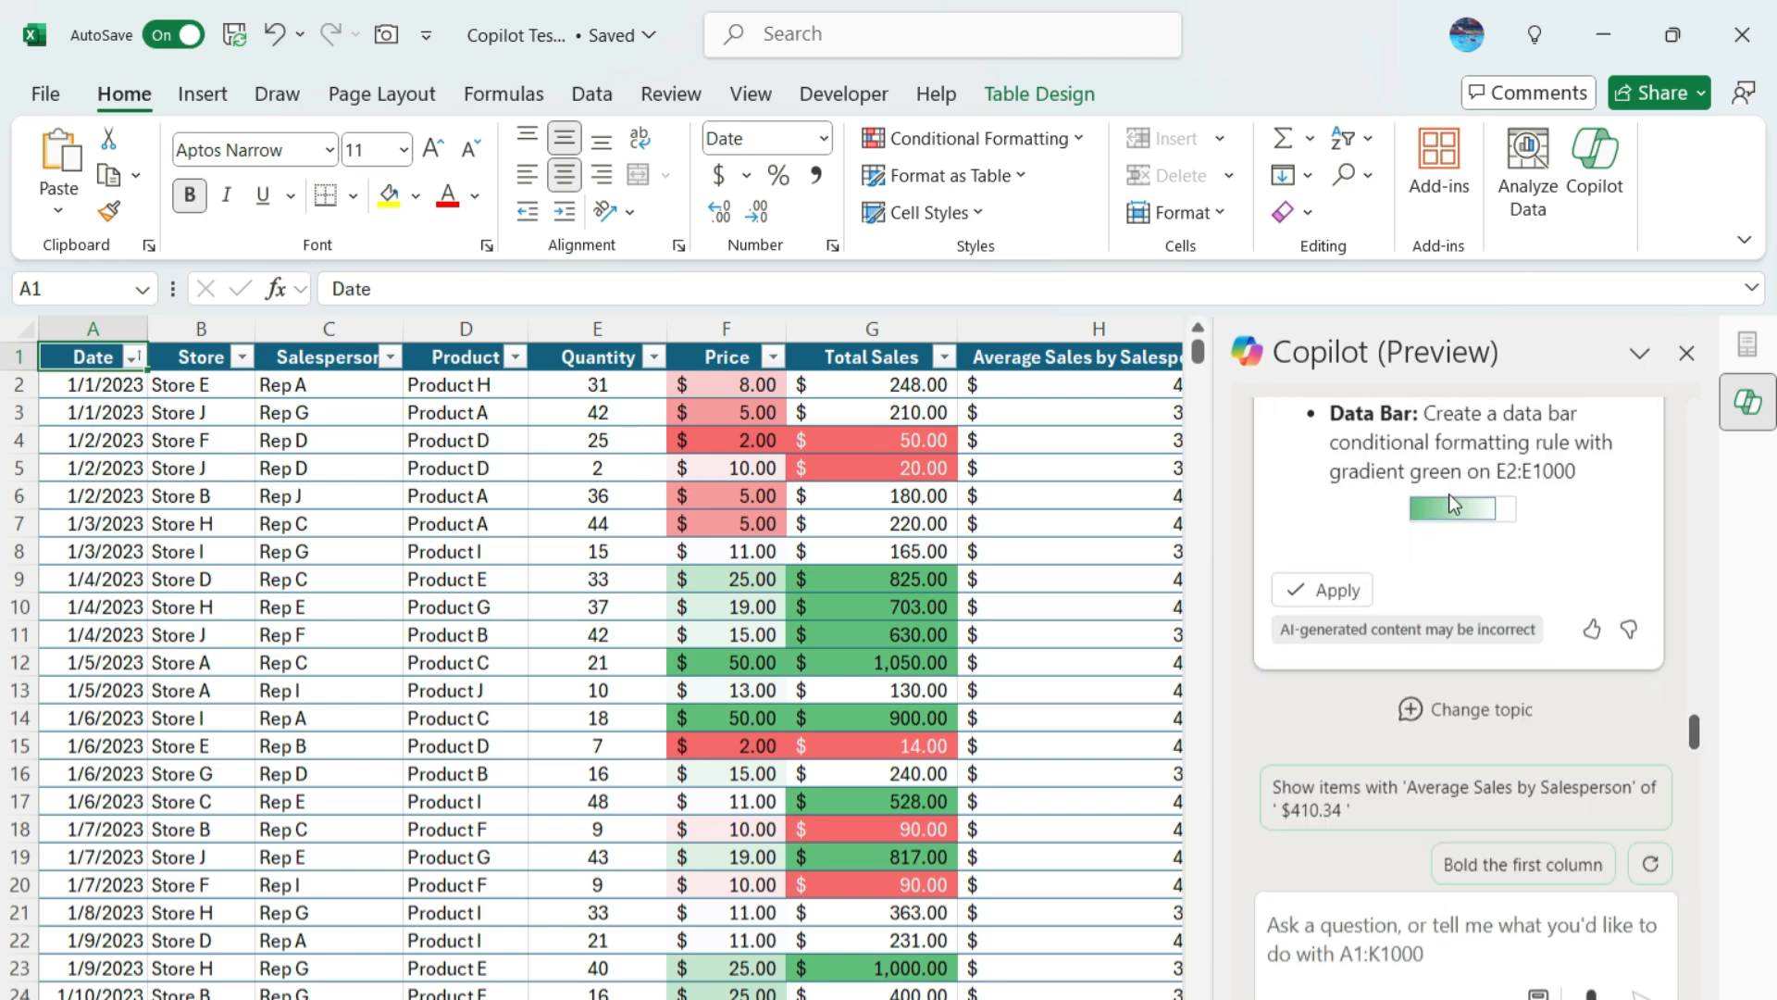
pyautogui.scroll(1, 1451, 506)
pyautogui.scroll(-1, 1409, 530)
pyautogui.click(1365, 600)
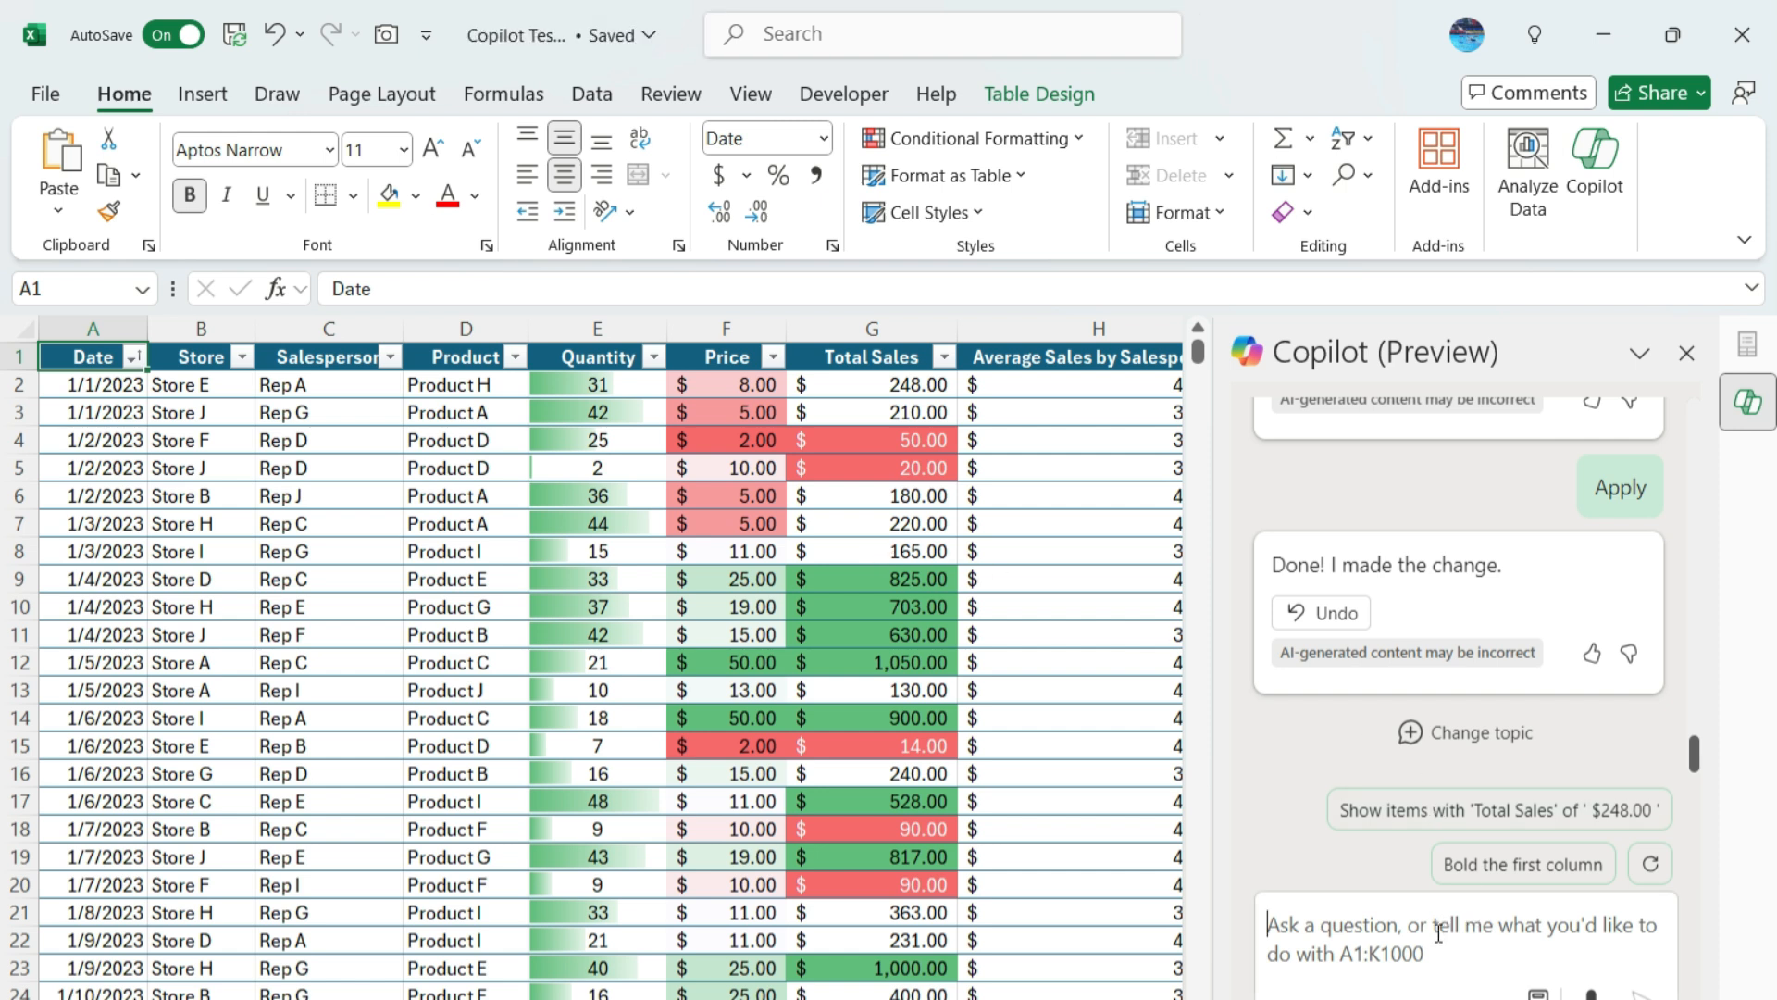
# Ask Copilot to "remove all conditional formatting rules from this sheet" and apply the proposed change.
pyautogui.write('remove ')
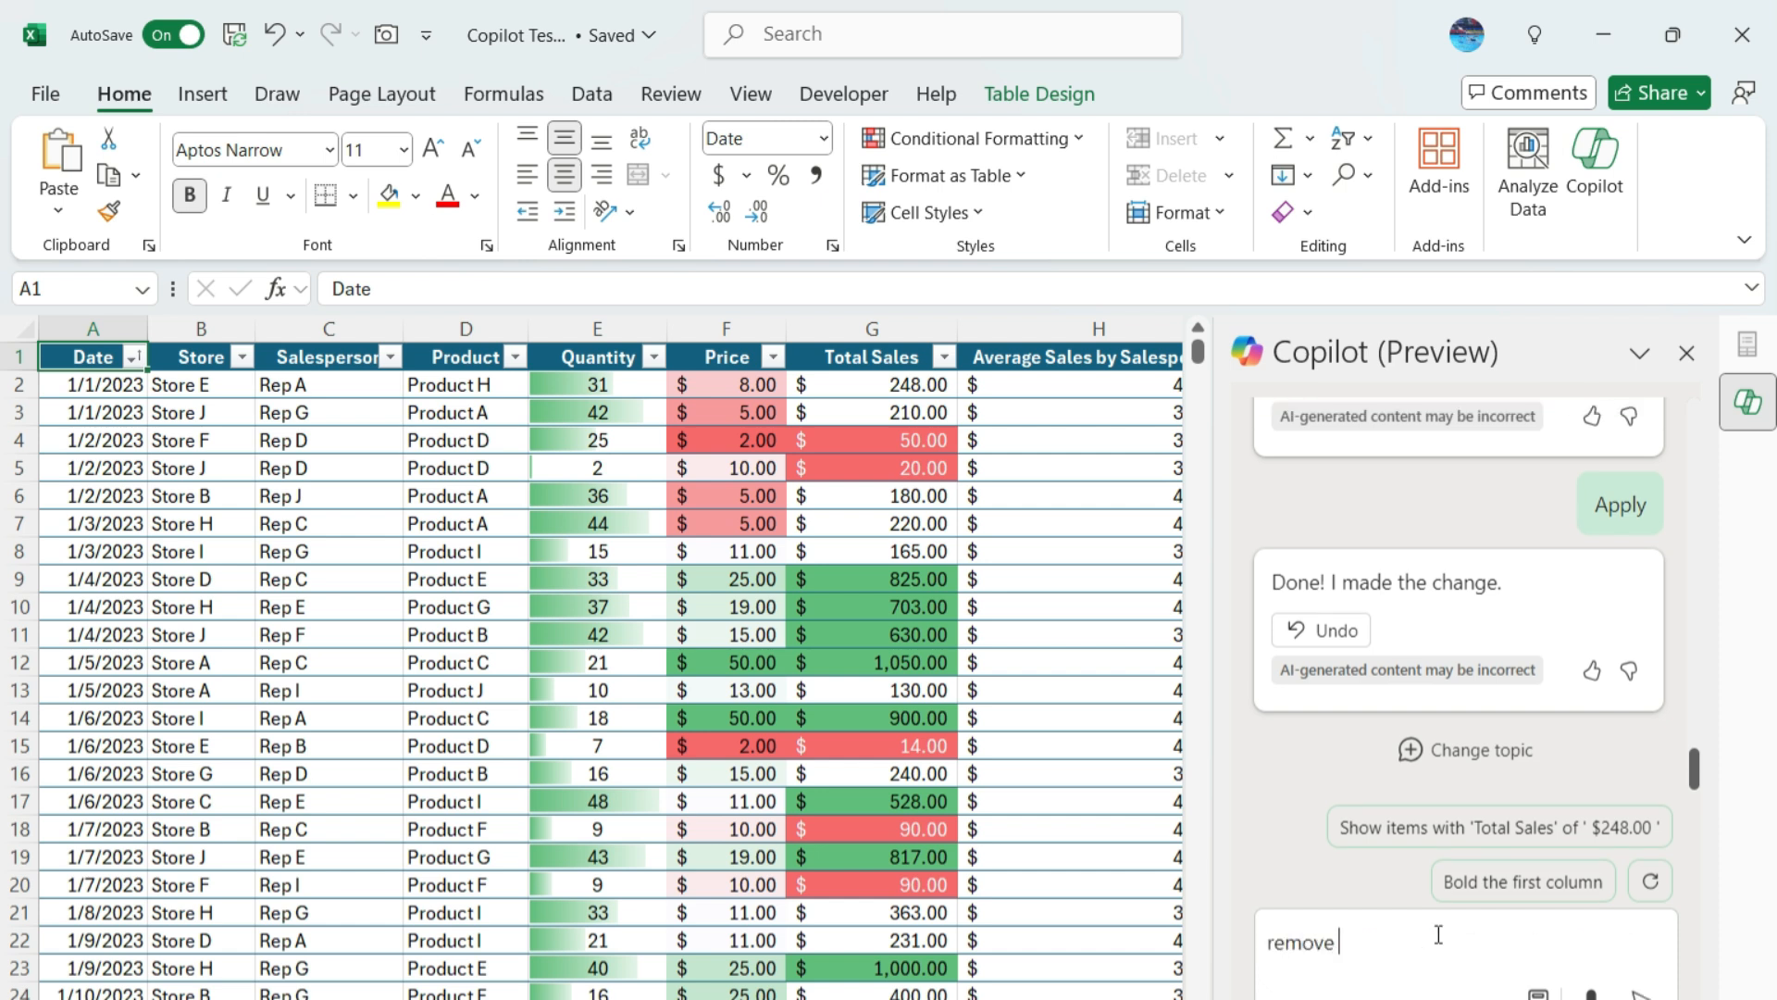
pyautogui.write('all conditional form')
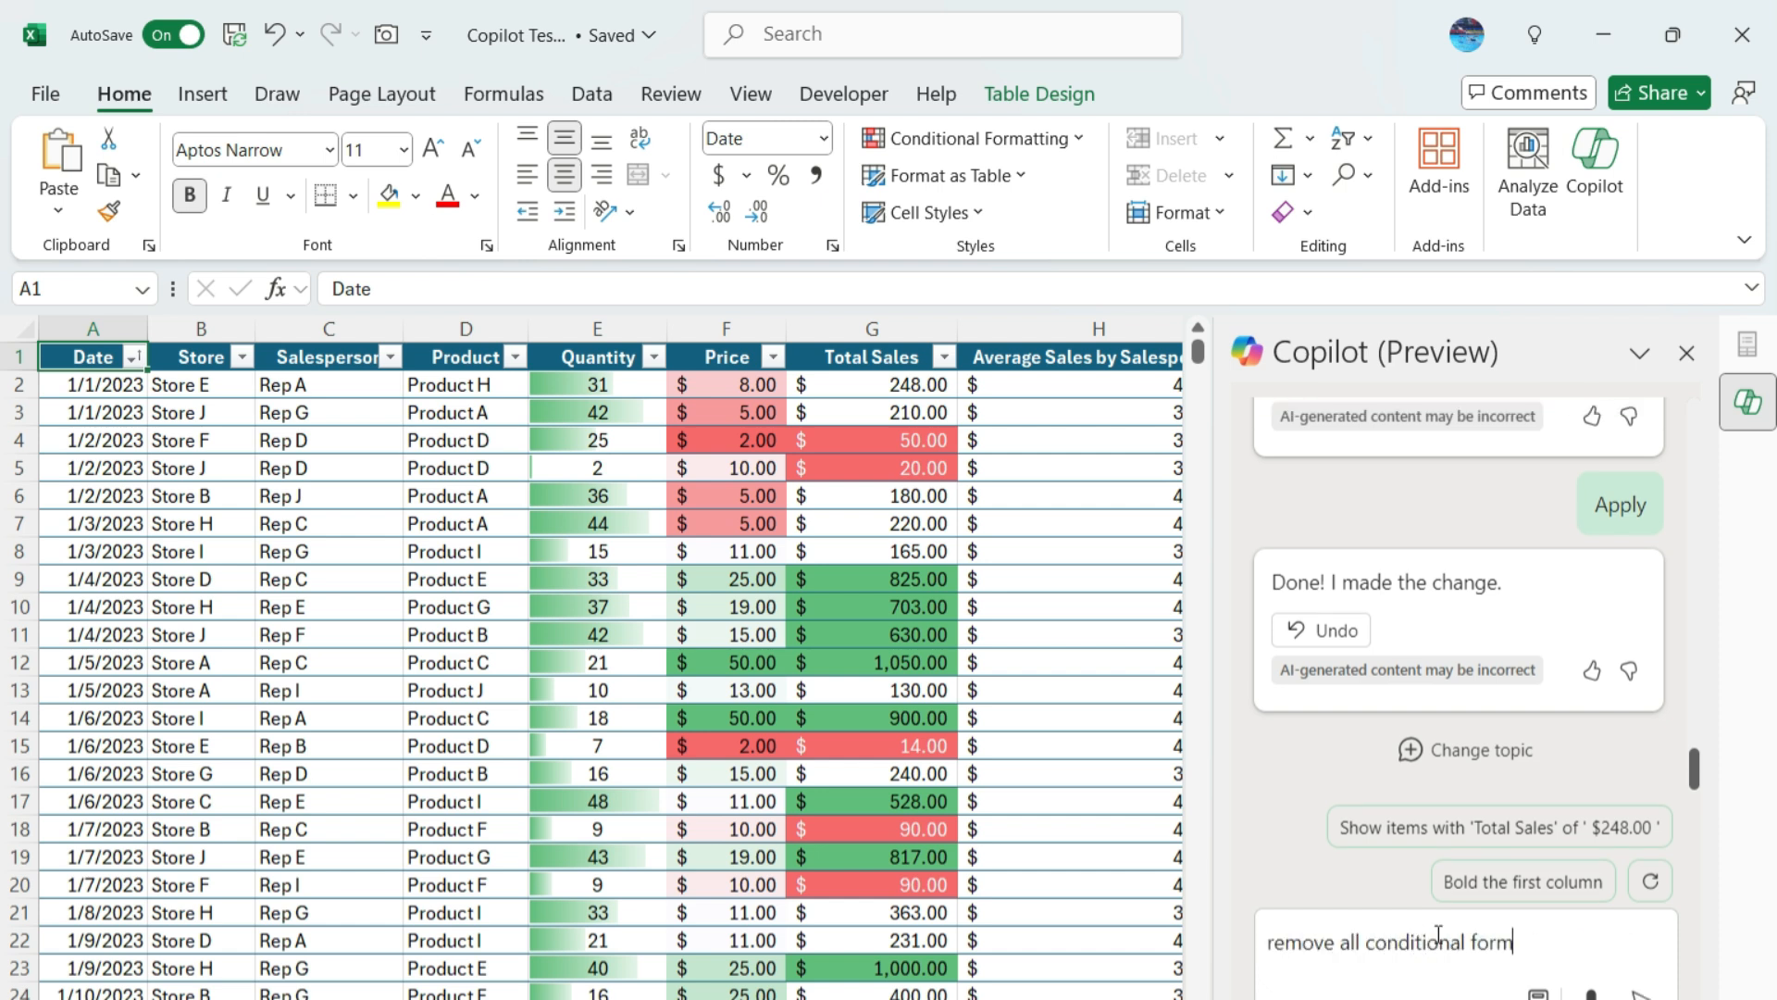
pyautogui.write('atting rules from this sheet')
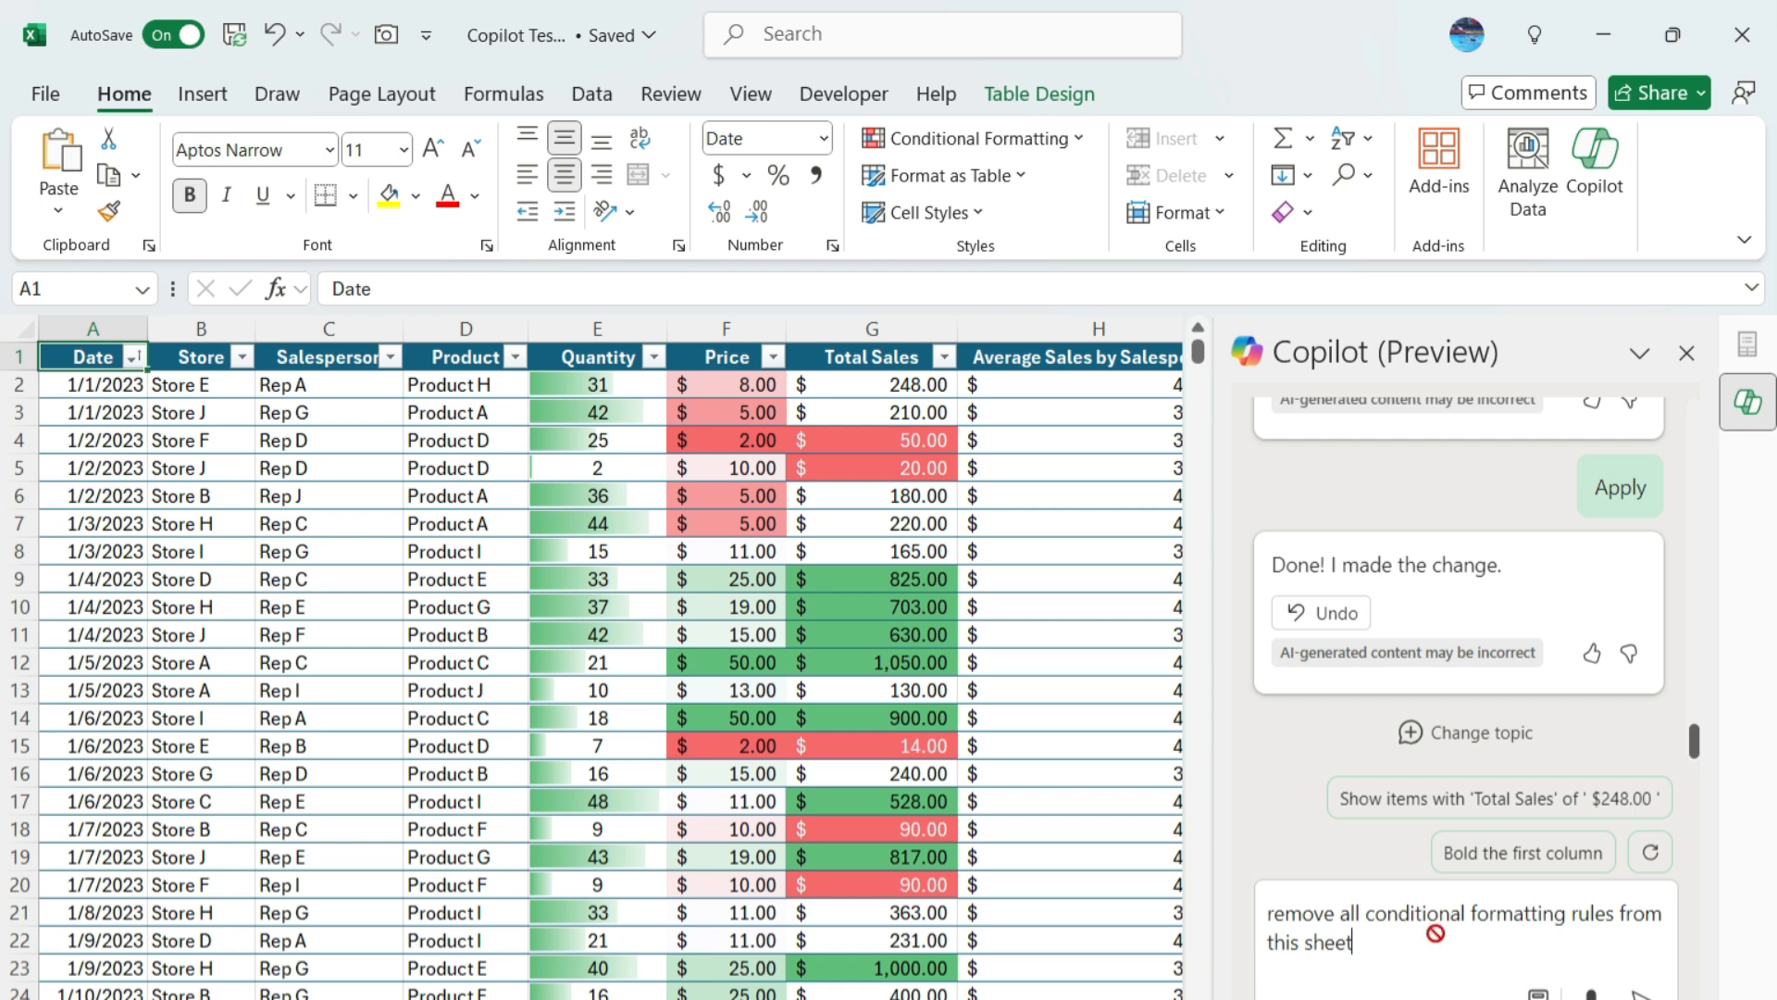
pyautogui.press('Return')
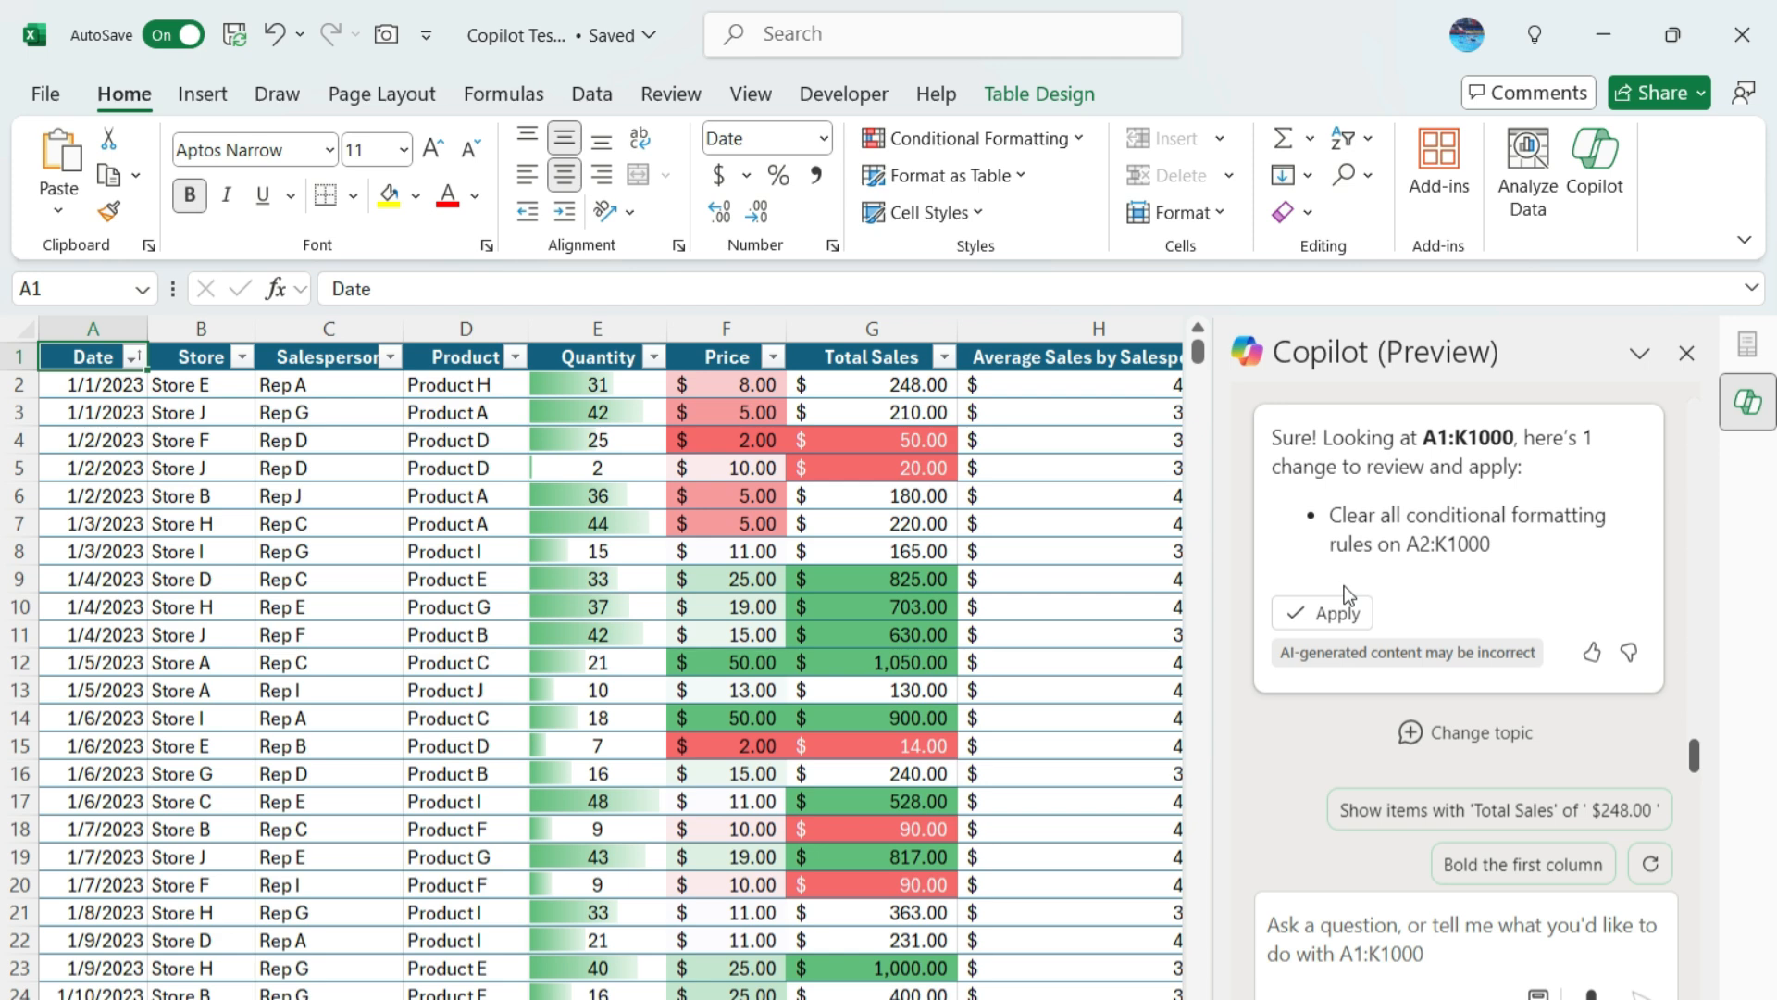
pyautogui.click(1350, 615)
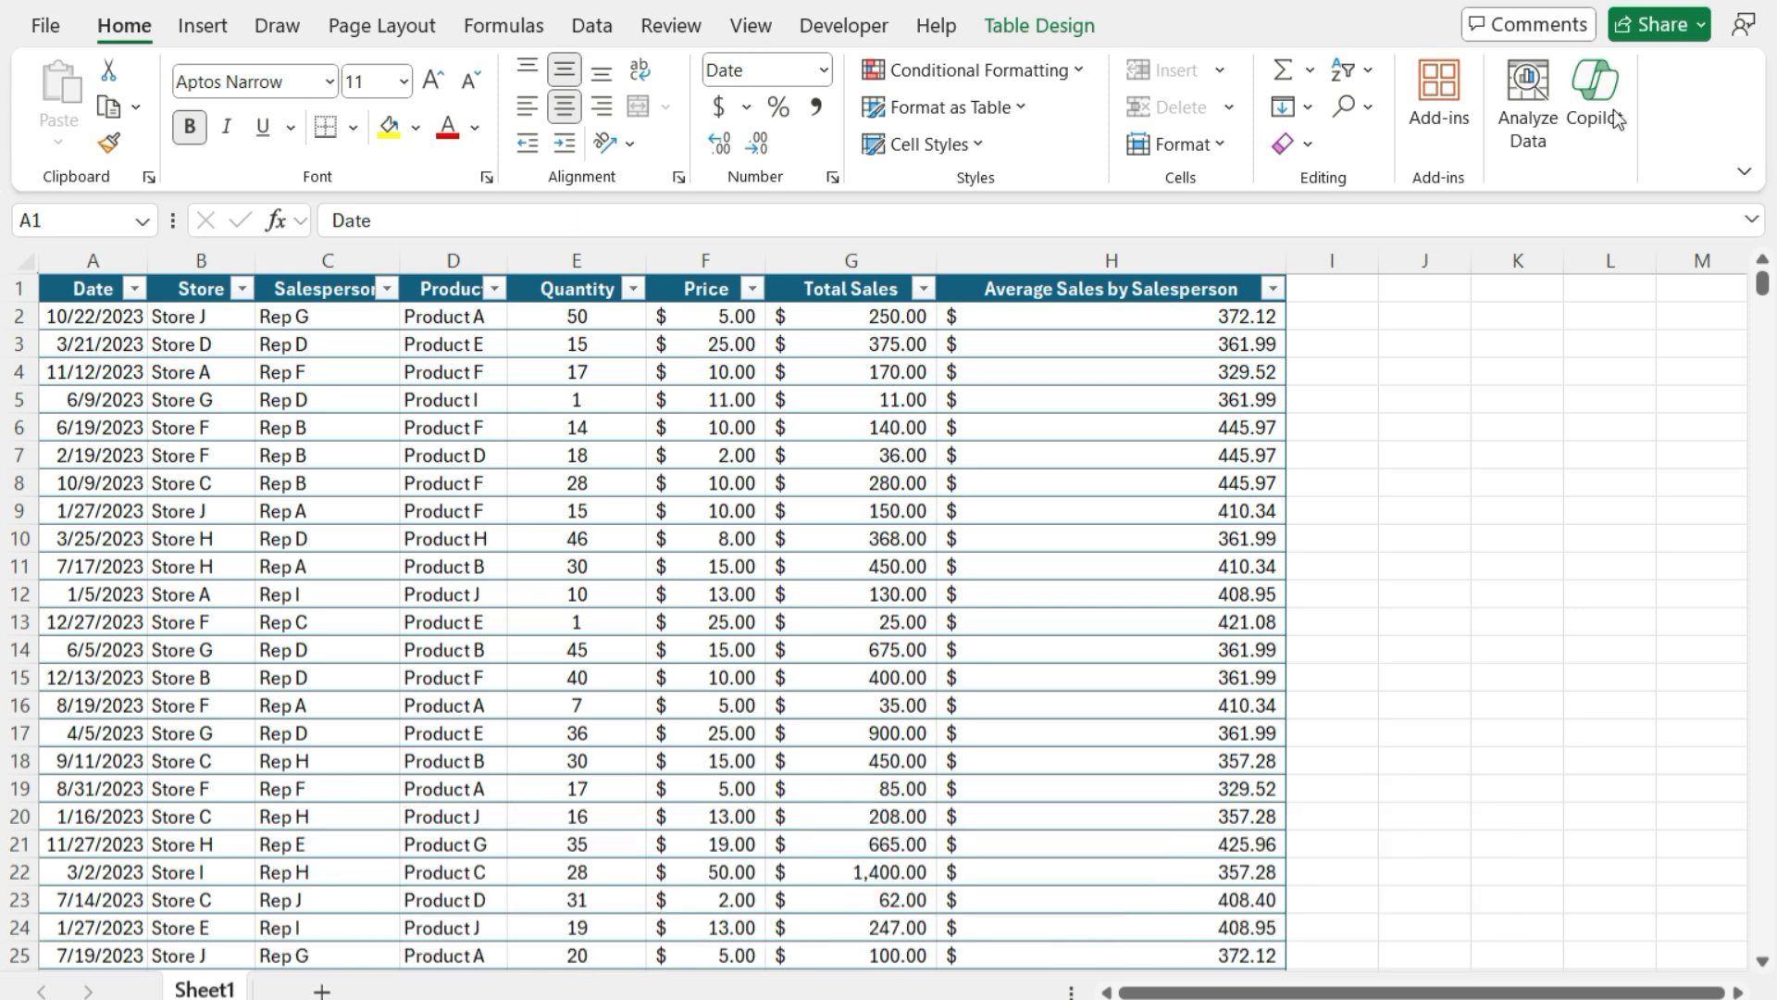
# Open Analyze Data for the sales table and look through its suggested PivotTables, charts and insights.
pyautogui.click(1527, 125)
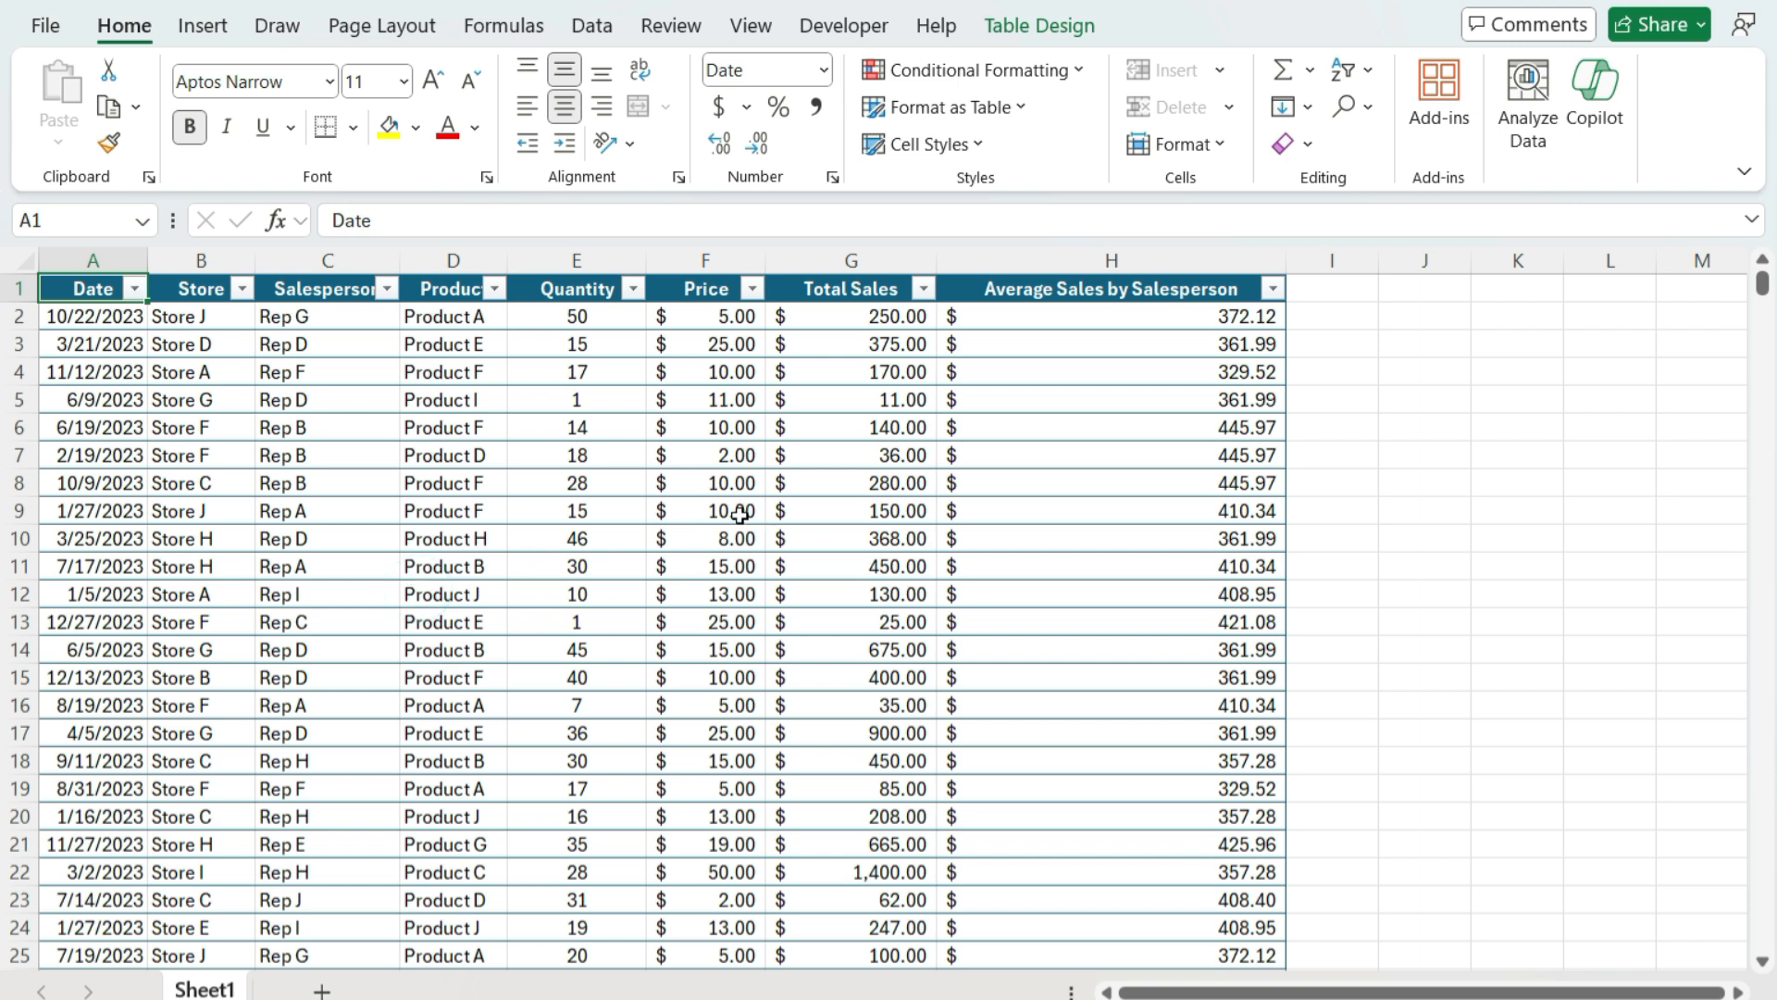
pyautogui.click(1537, 138)
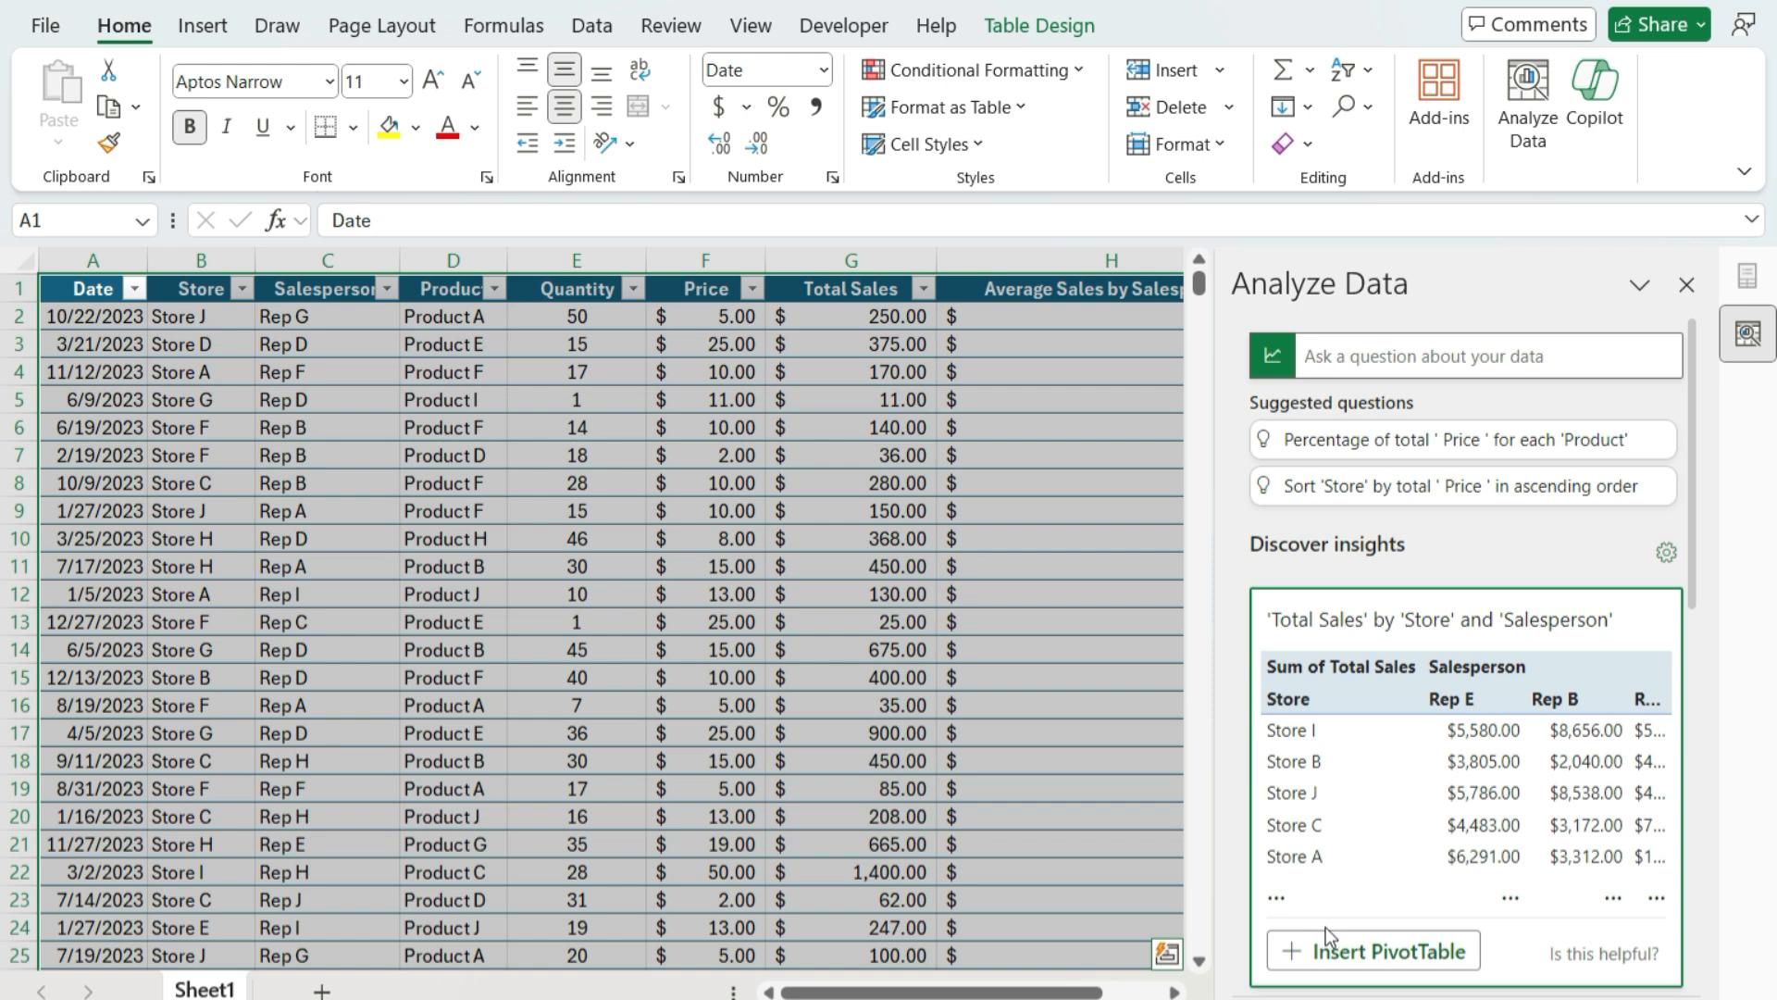
pyautogui.scroll(-2, 1447, 630)
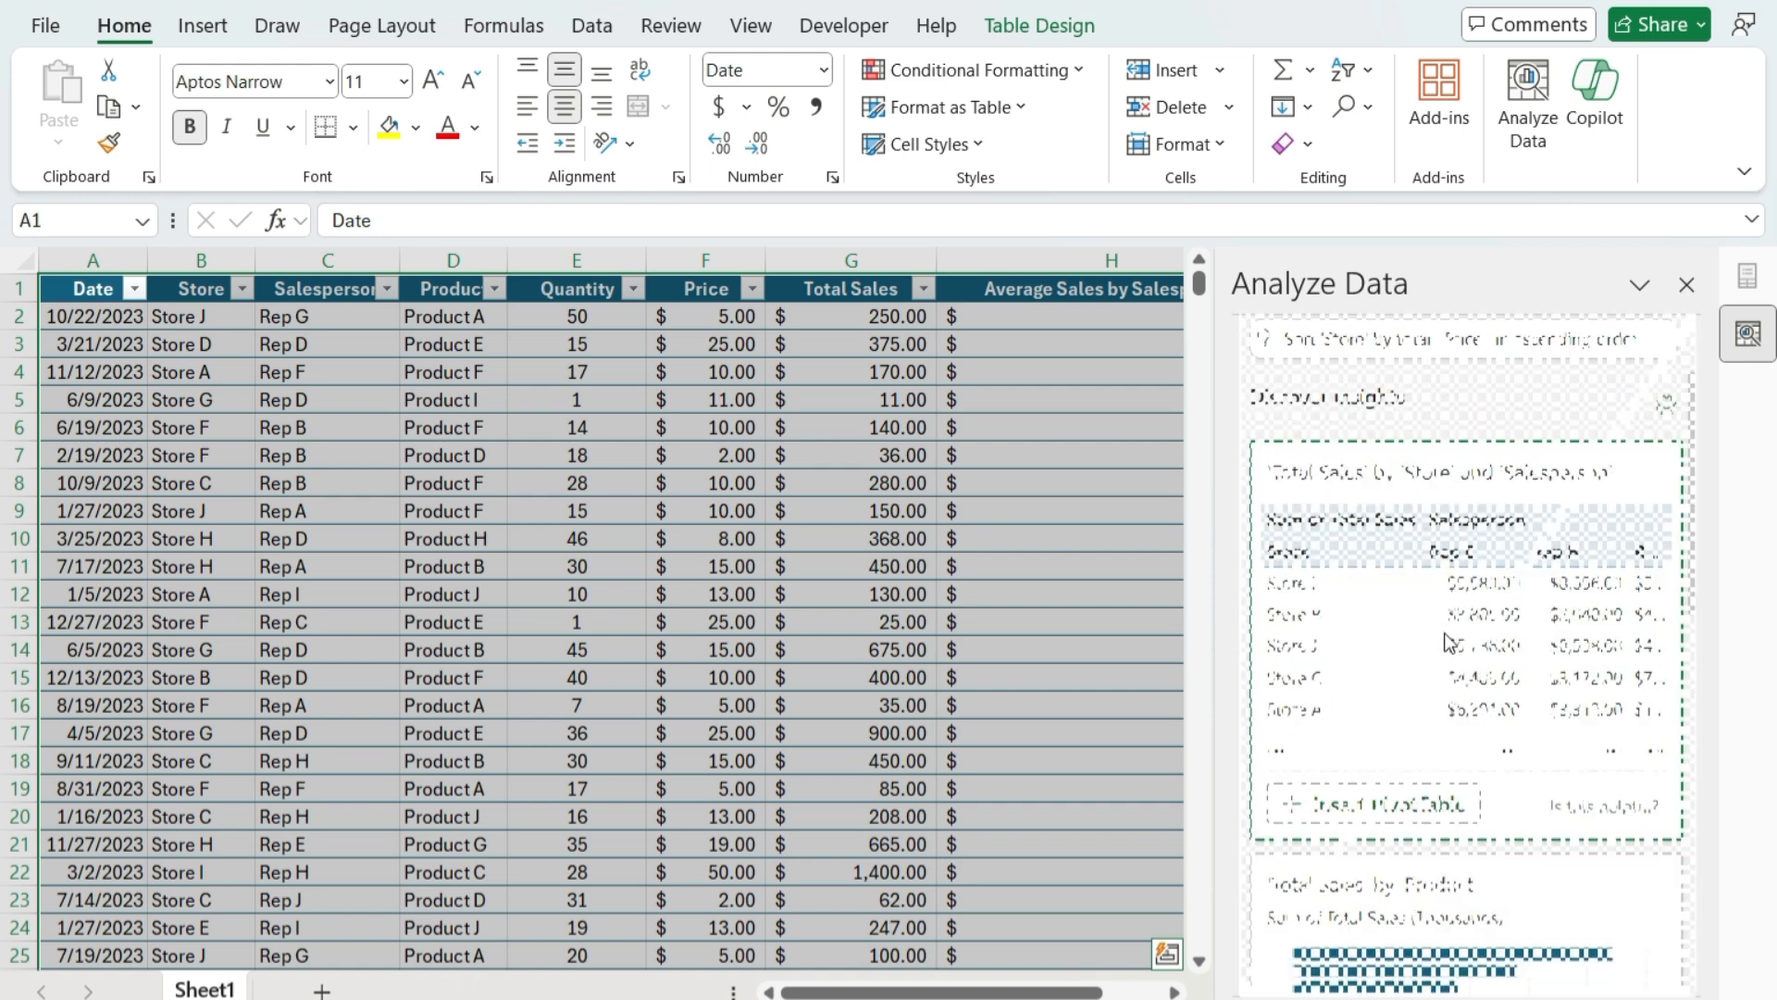
pyautogui.scroll(-3, 1447, 639)
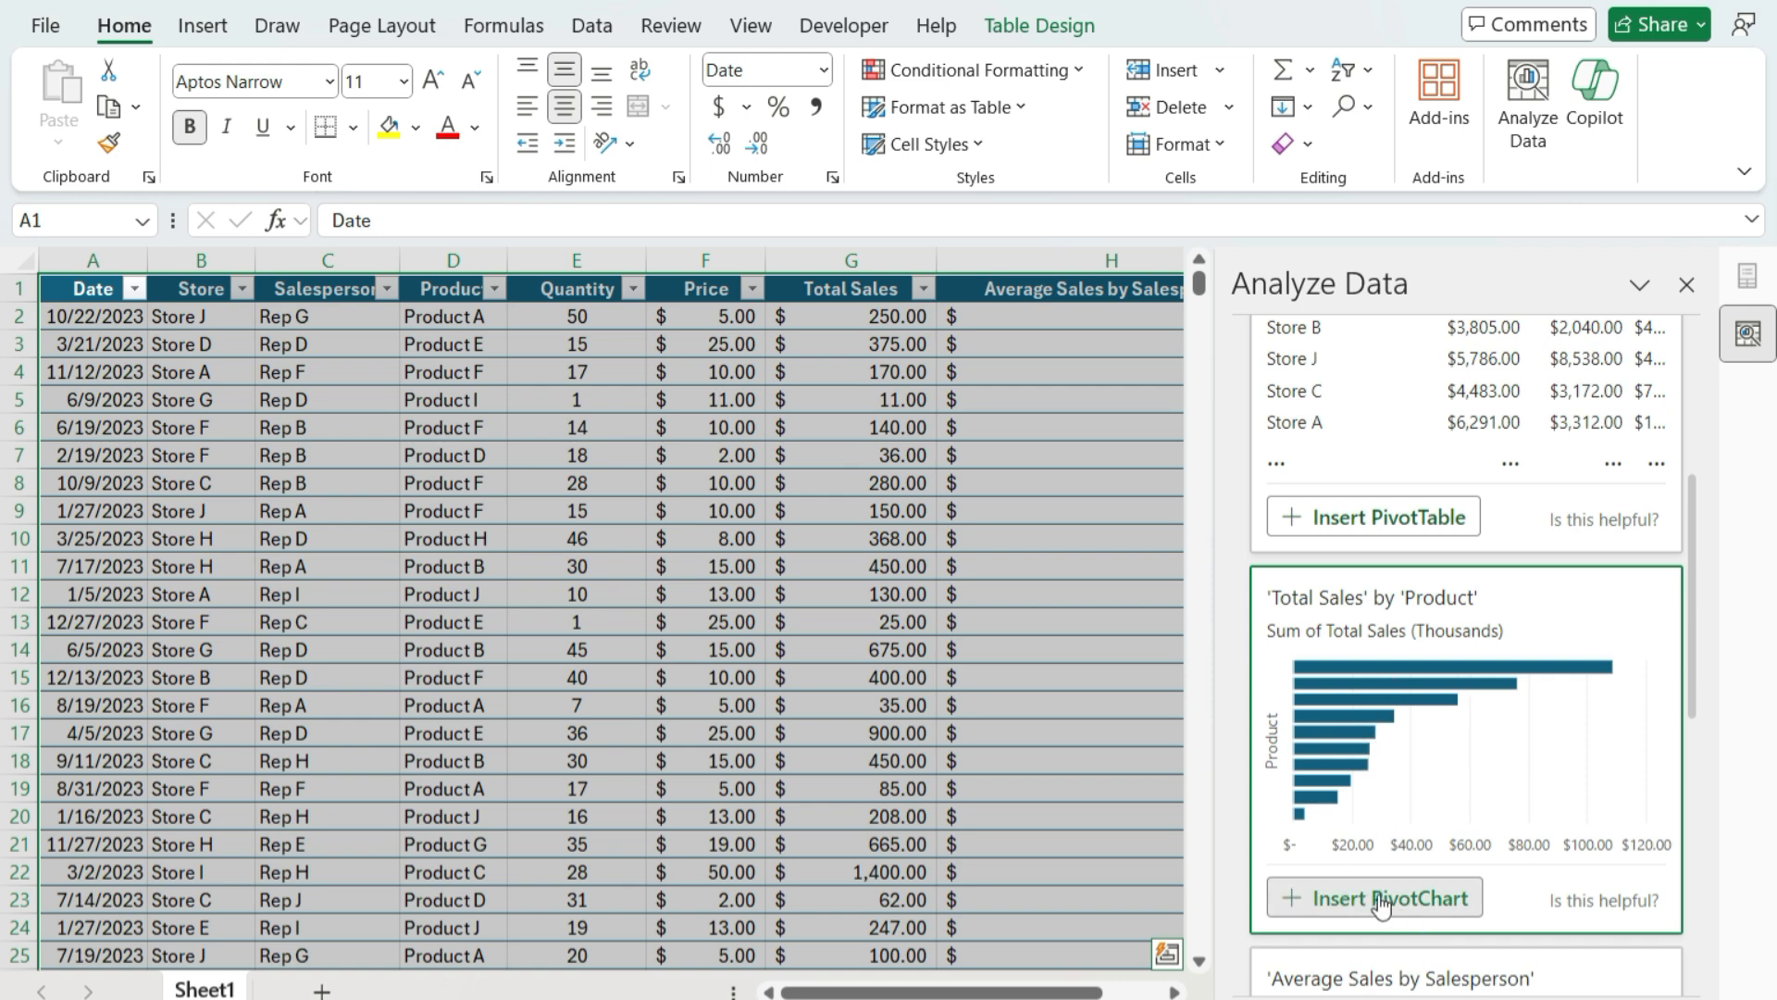
pyautogui.scroll(-3, 1401, 658)
pyautogui.scroll(-2, 1401, 668)
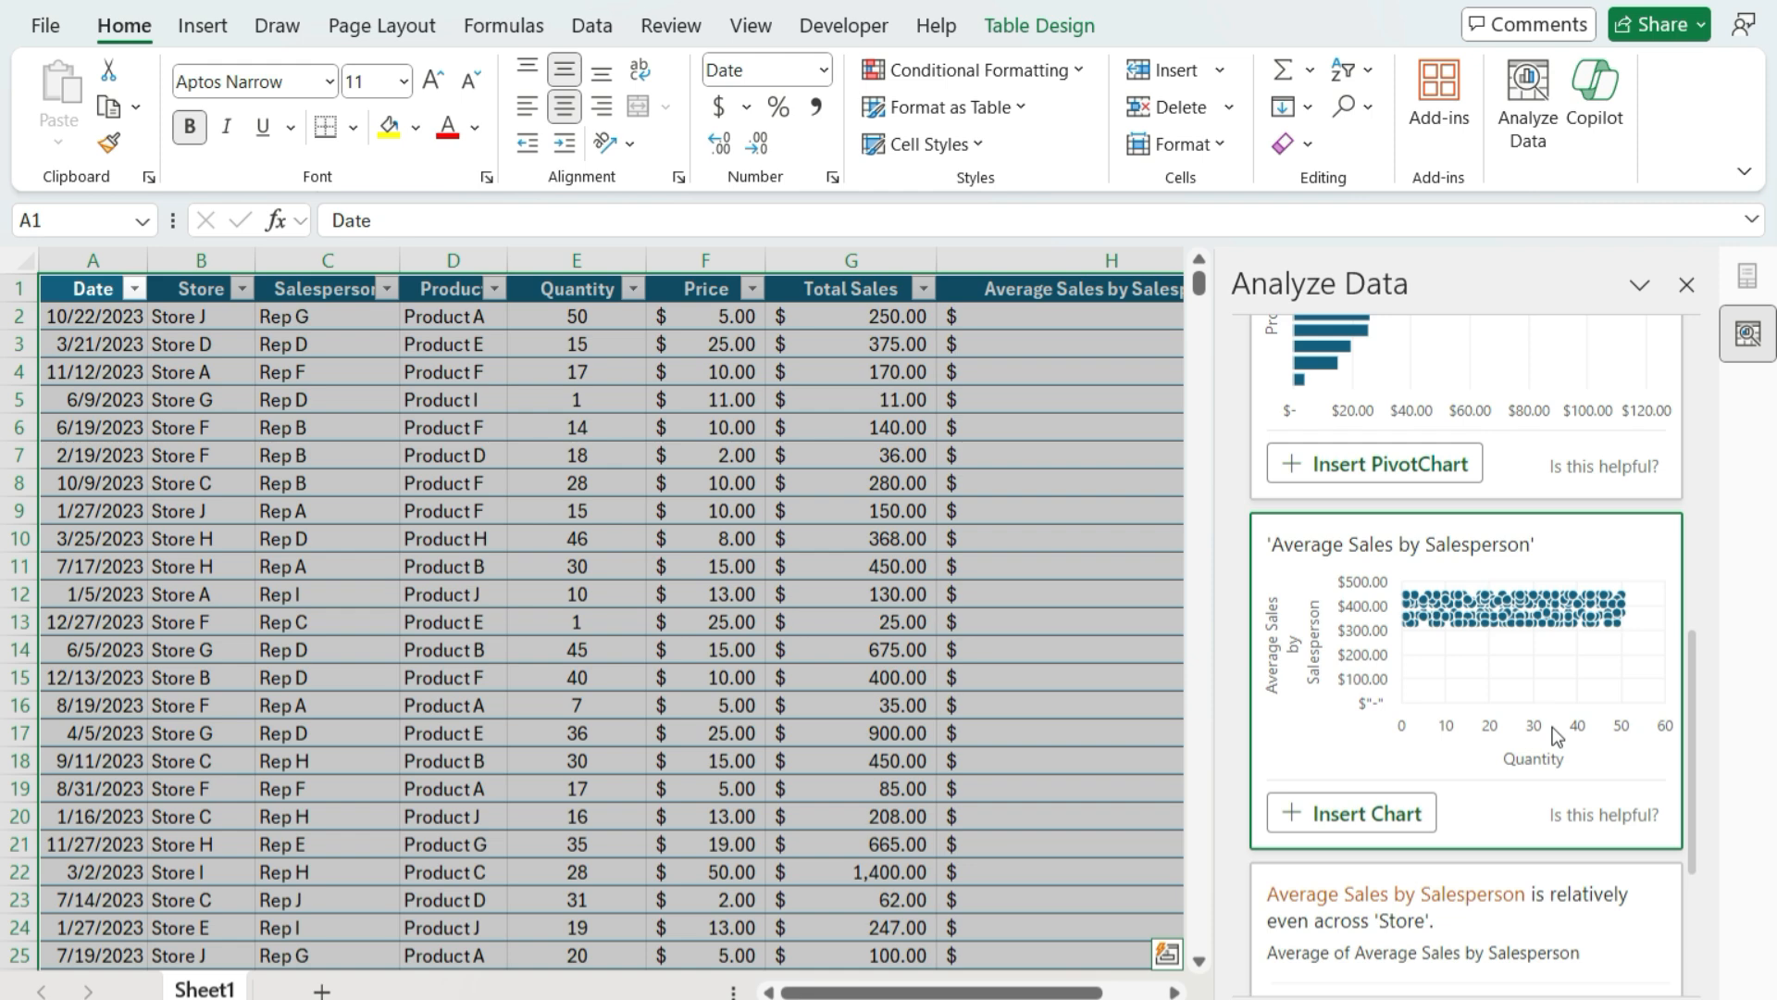
pyautogui.scroll(-3, 1425, 570)
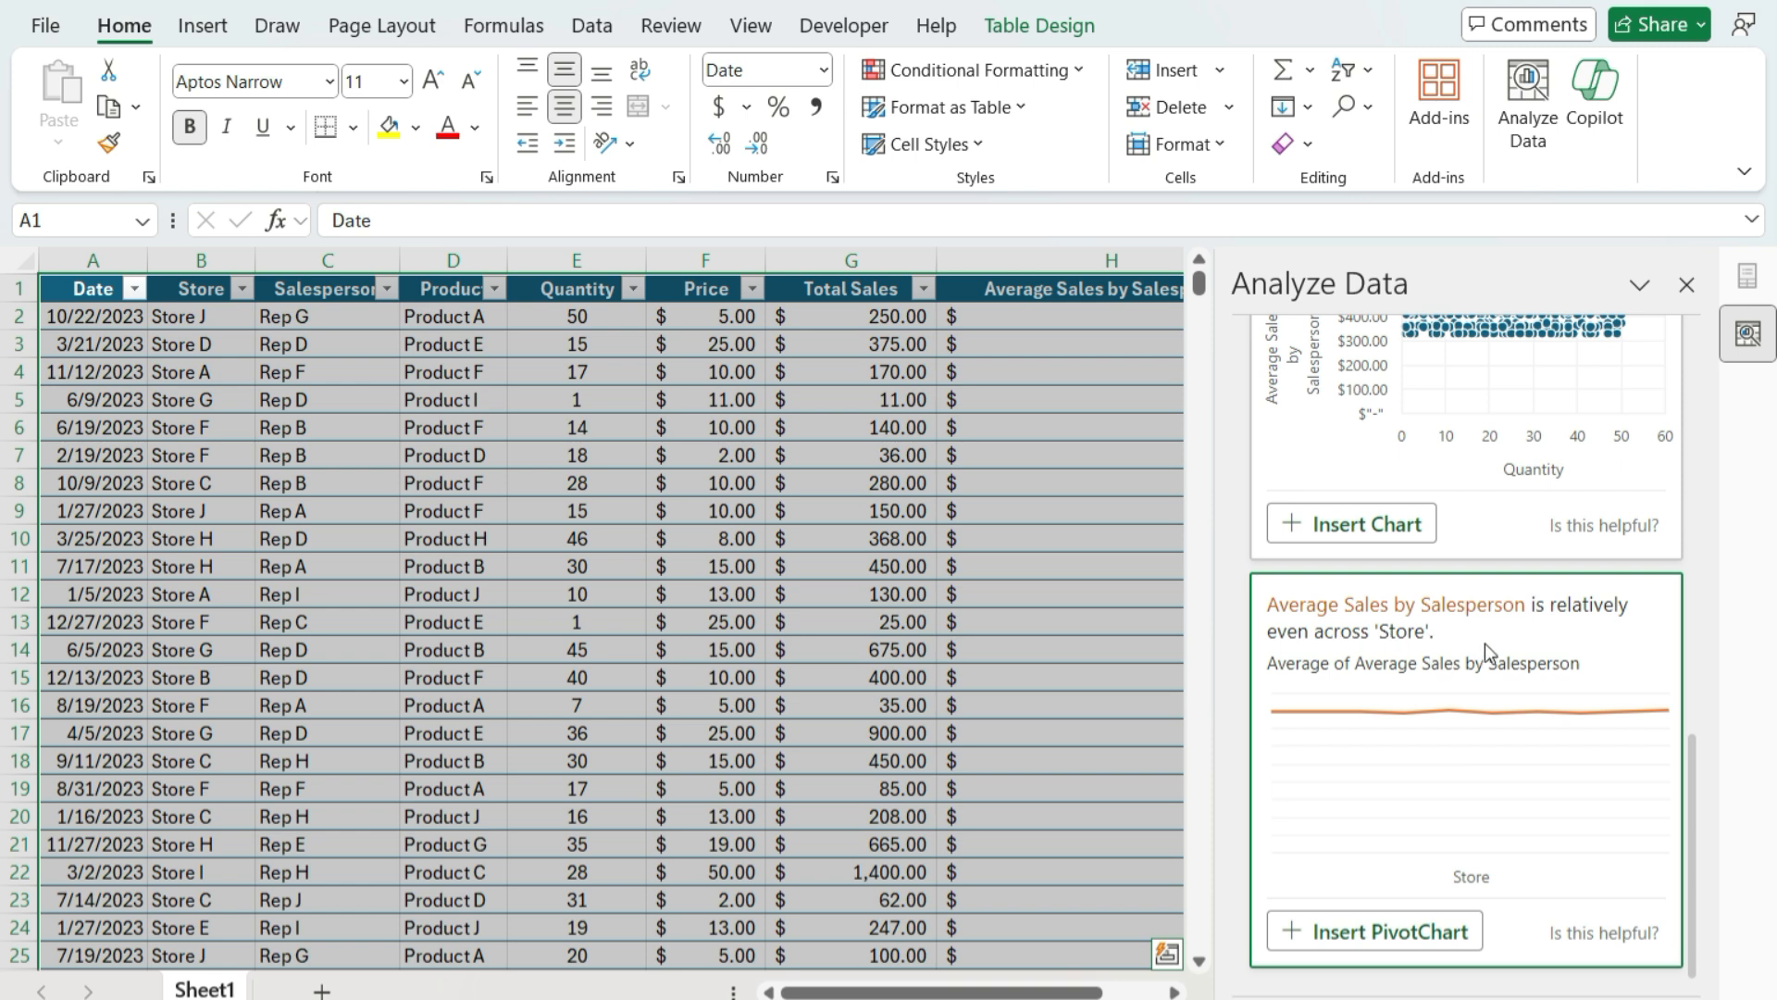
# Expand the full list of Analyze Data results and examine the additional PivotChart, correlation and frequency chart suggestions.
pyautogui.scroll(-1, 1485, 648)
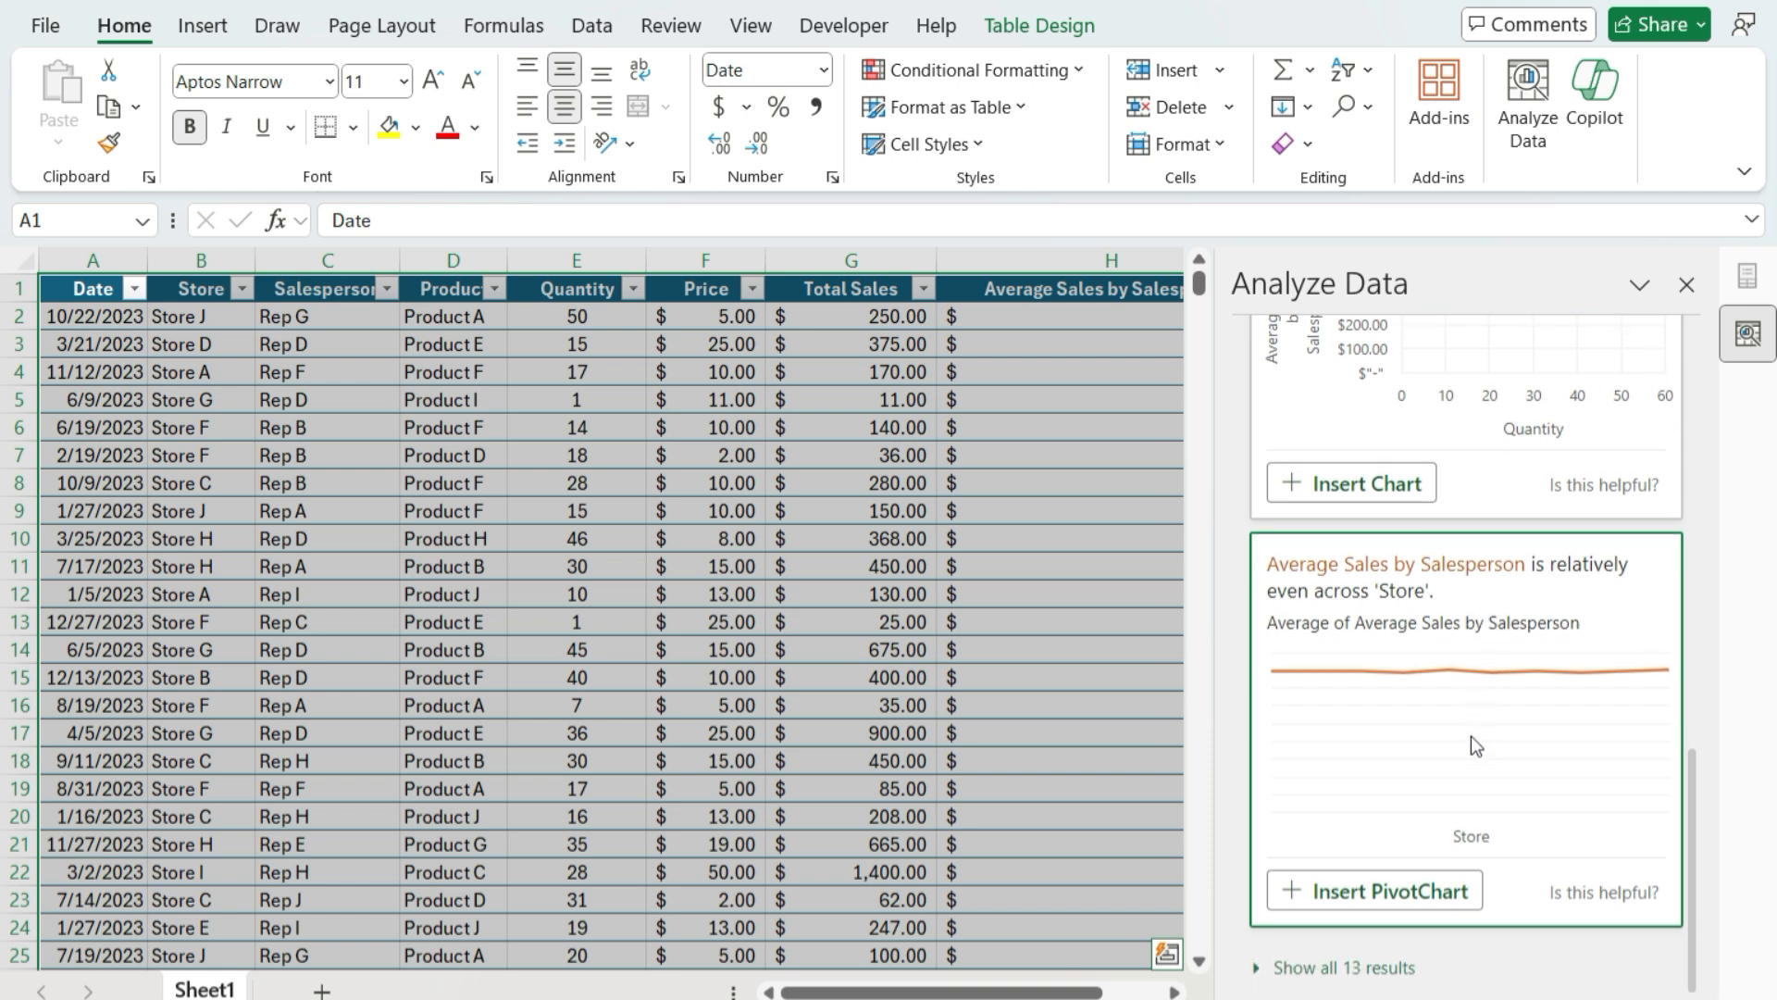
pyautogui.click(1295, 974)
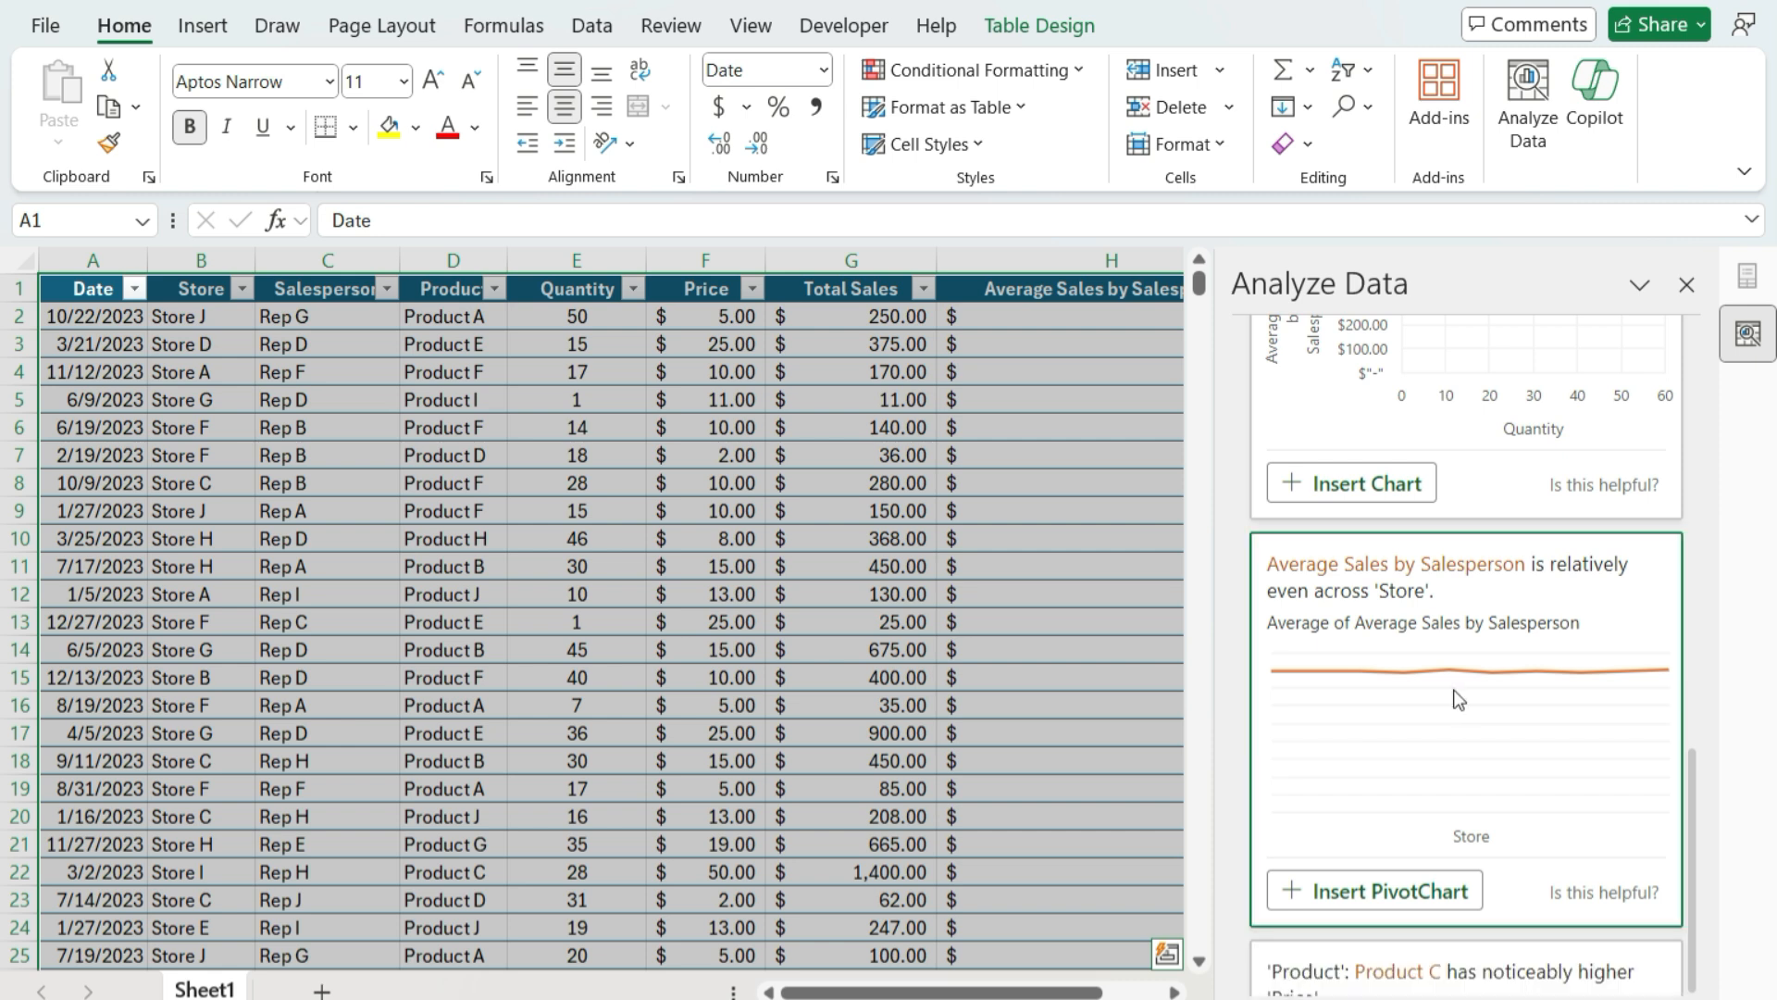
pyautogui.scroll(-4, 1469, 616)
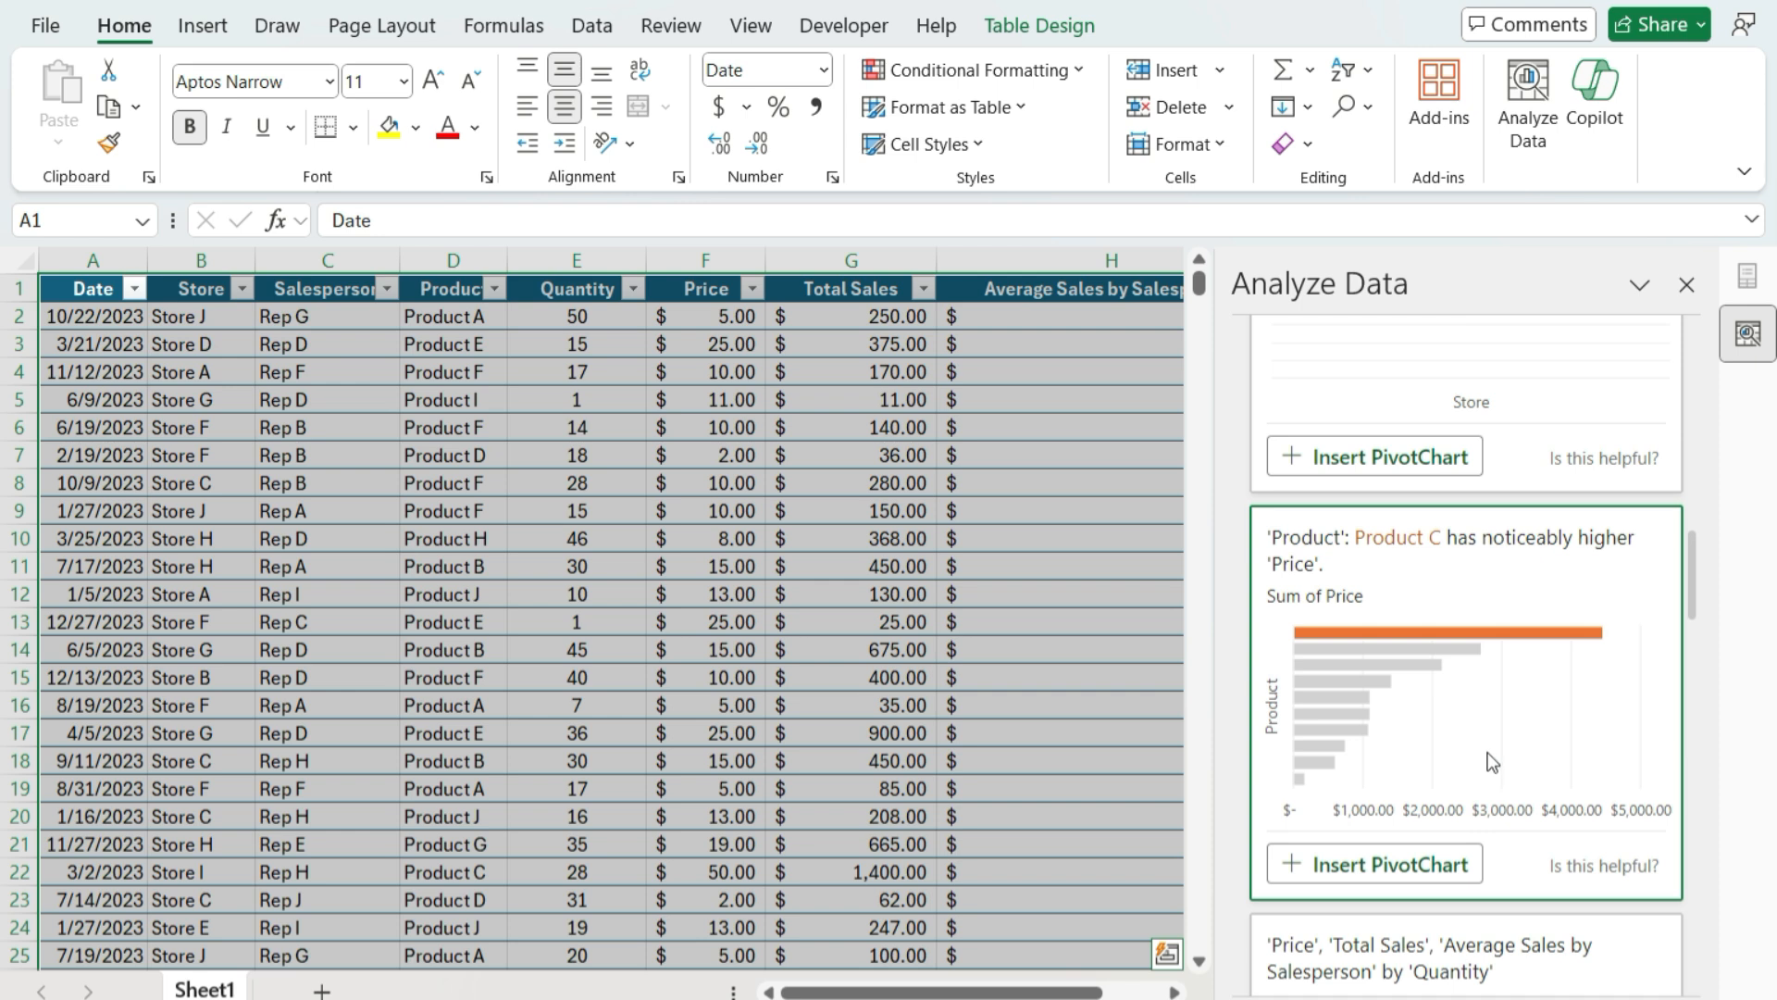
pyautogui.scroll(-3, 1452, 640)
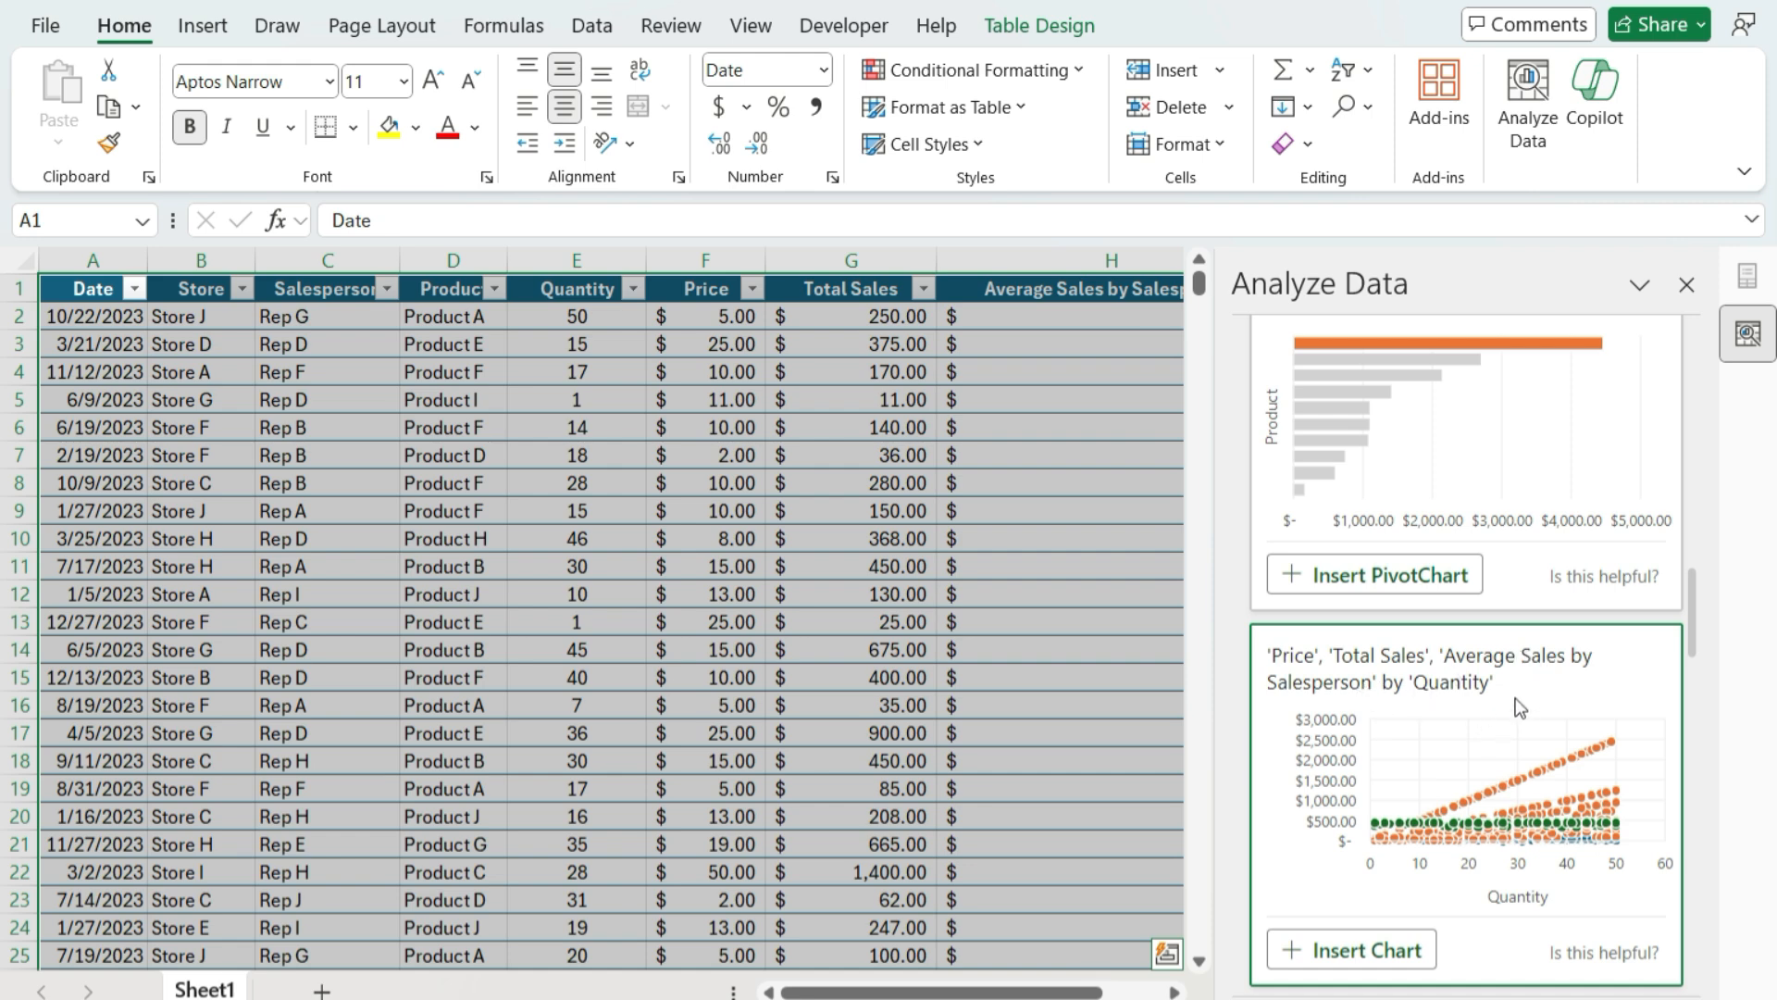
pyautogui.scroll(-5, 1519, 709)
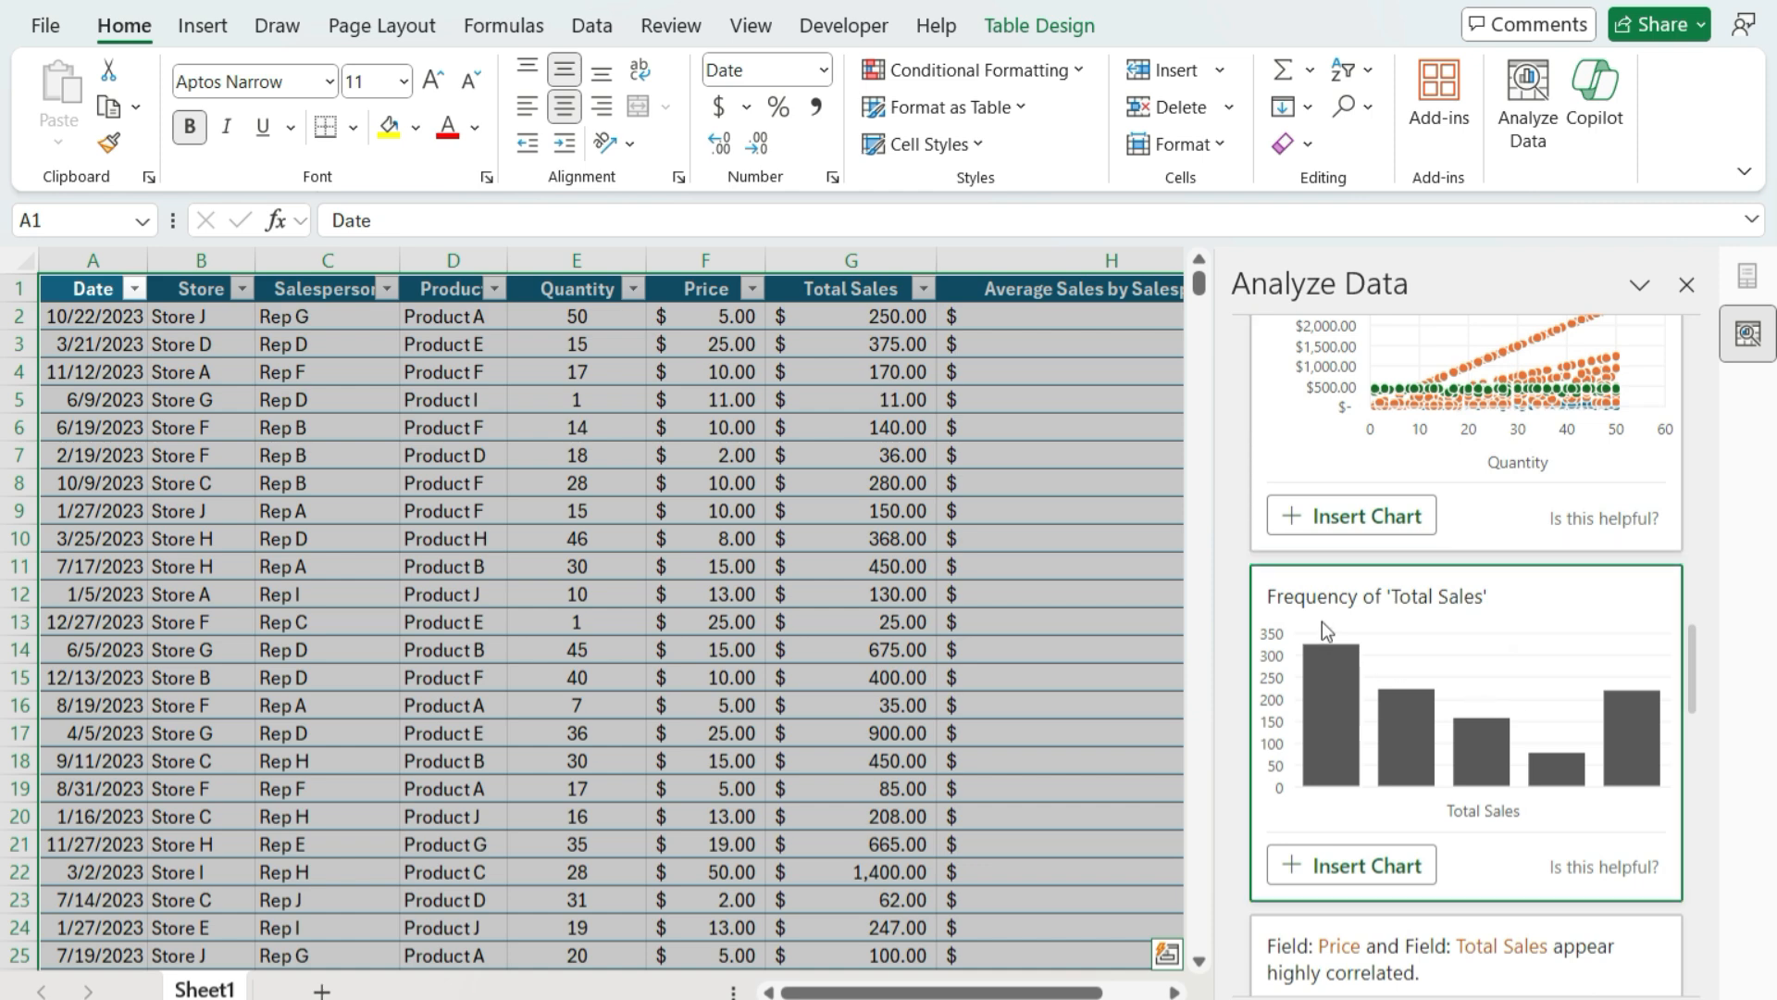
pyautogui.scroll(-3, 1494, 696)
pyautogui.scroll(-2, 1492, 698)
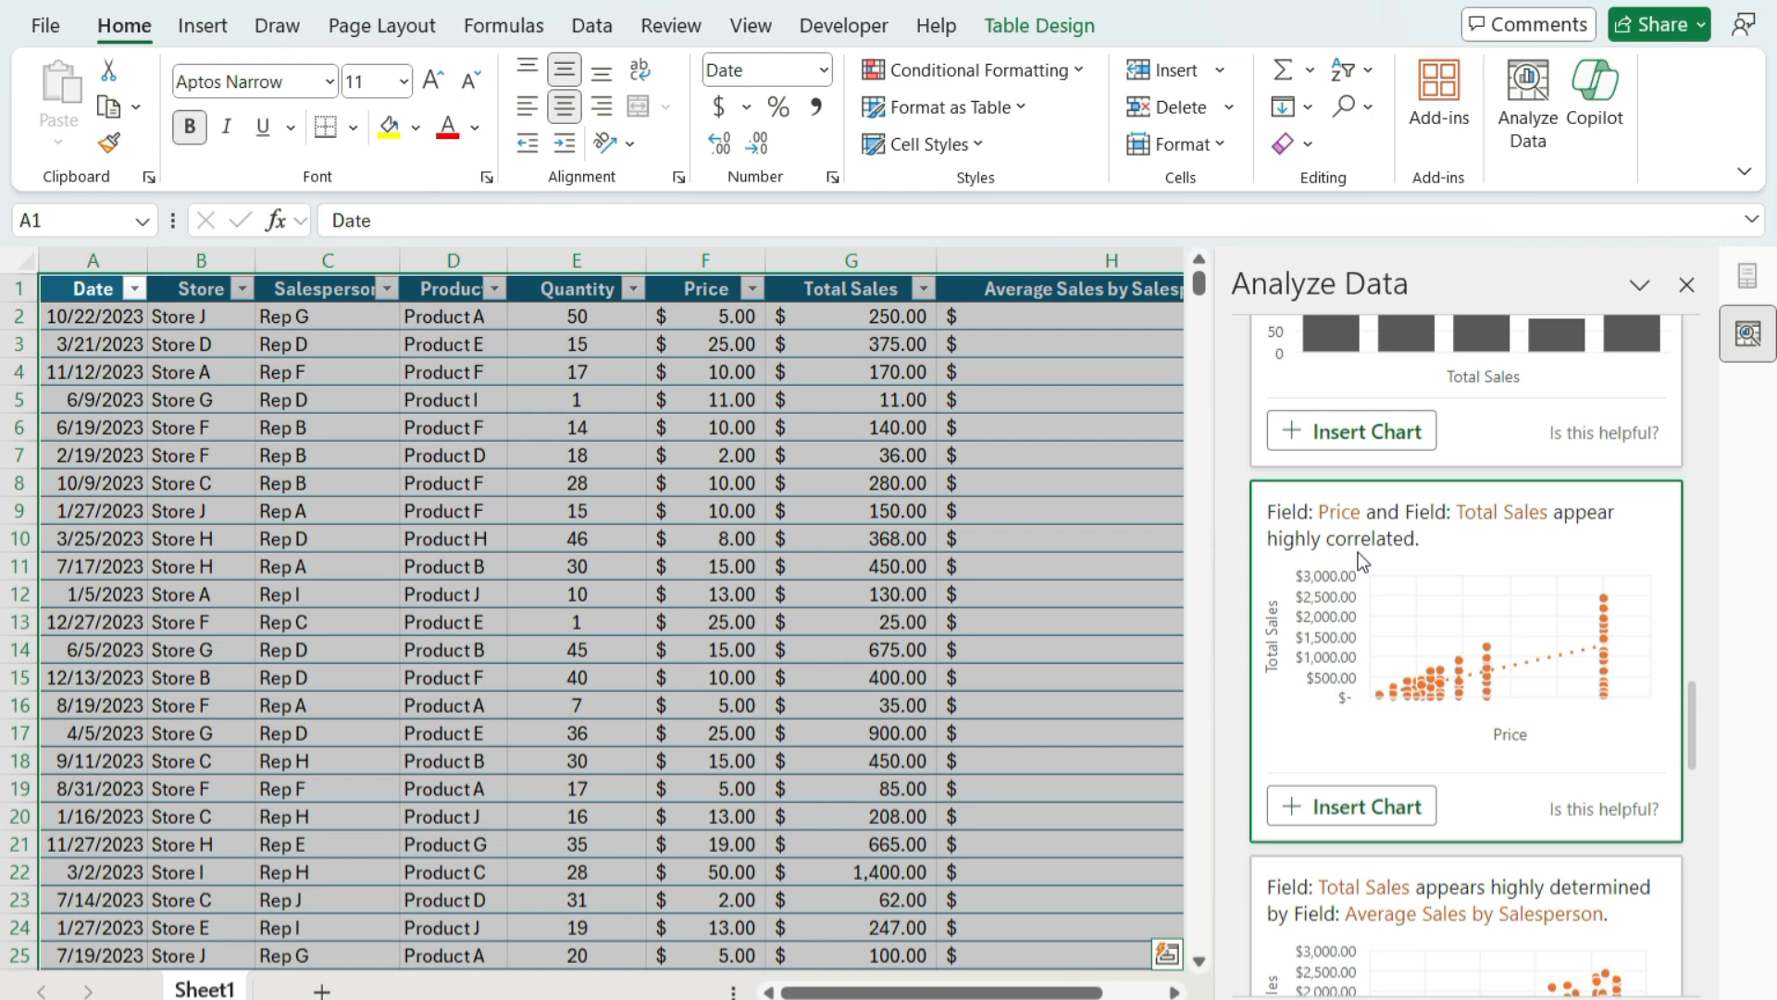
pyautogui.scroll(-5, 1370, 528)
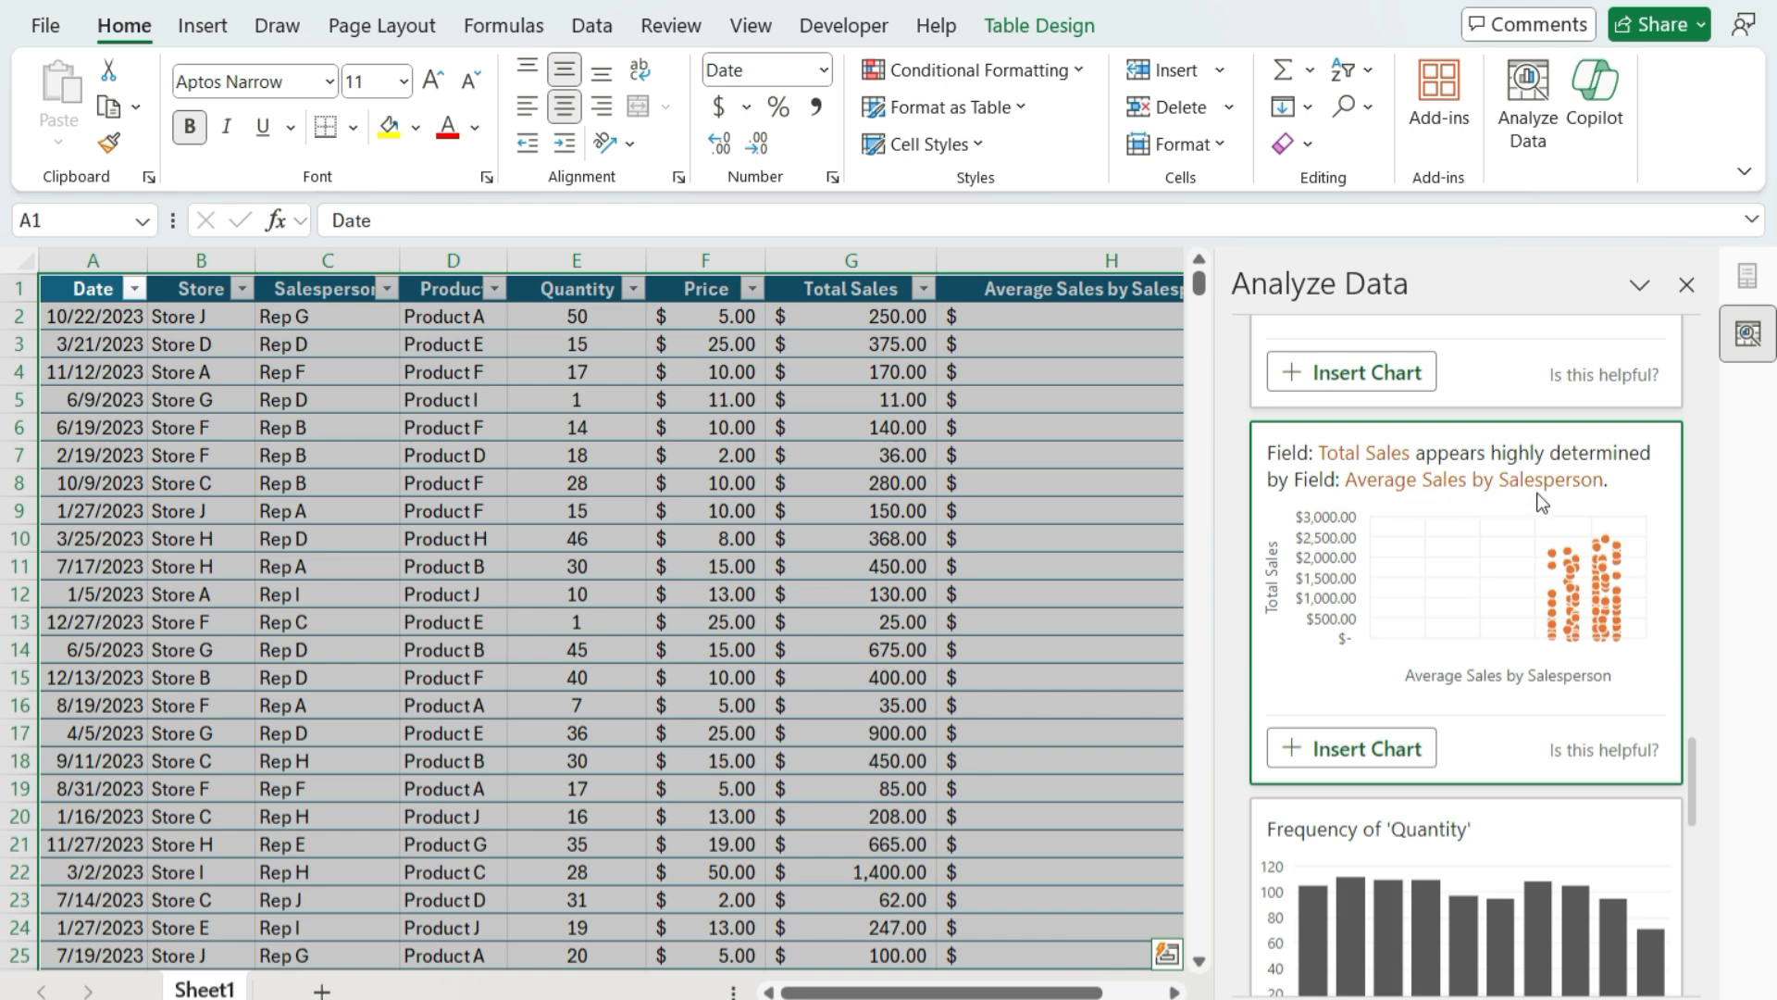
pyautogui.scroll(-3, 1503, 492)
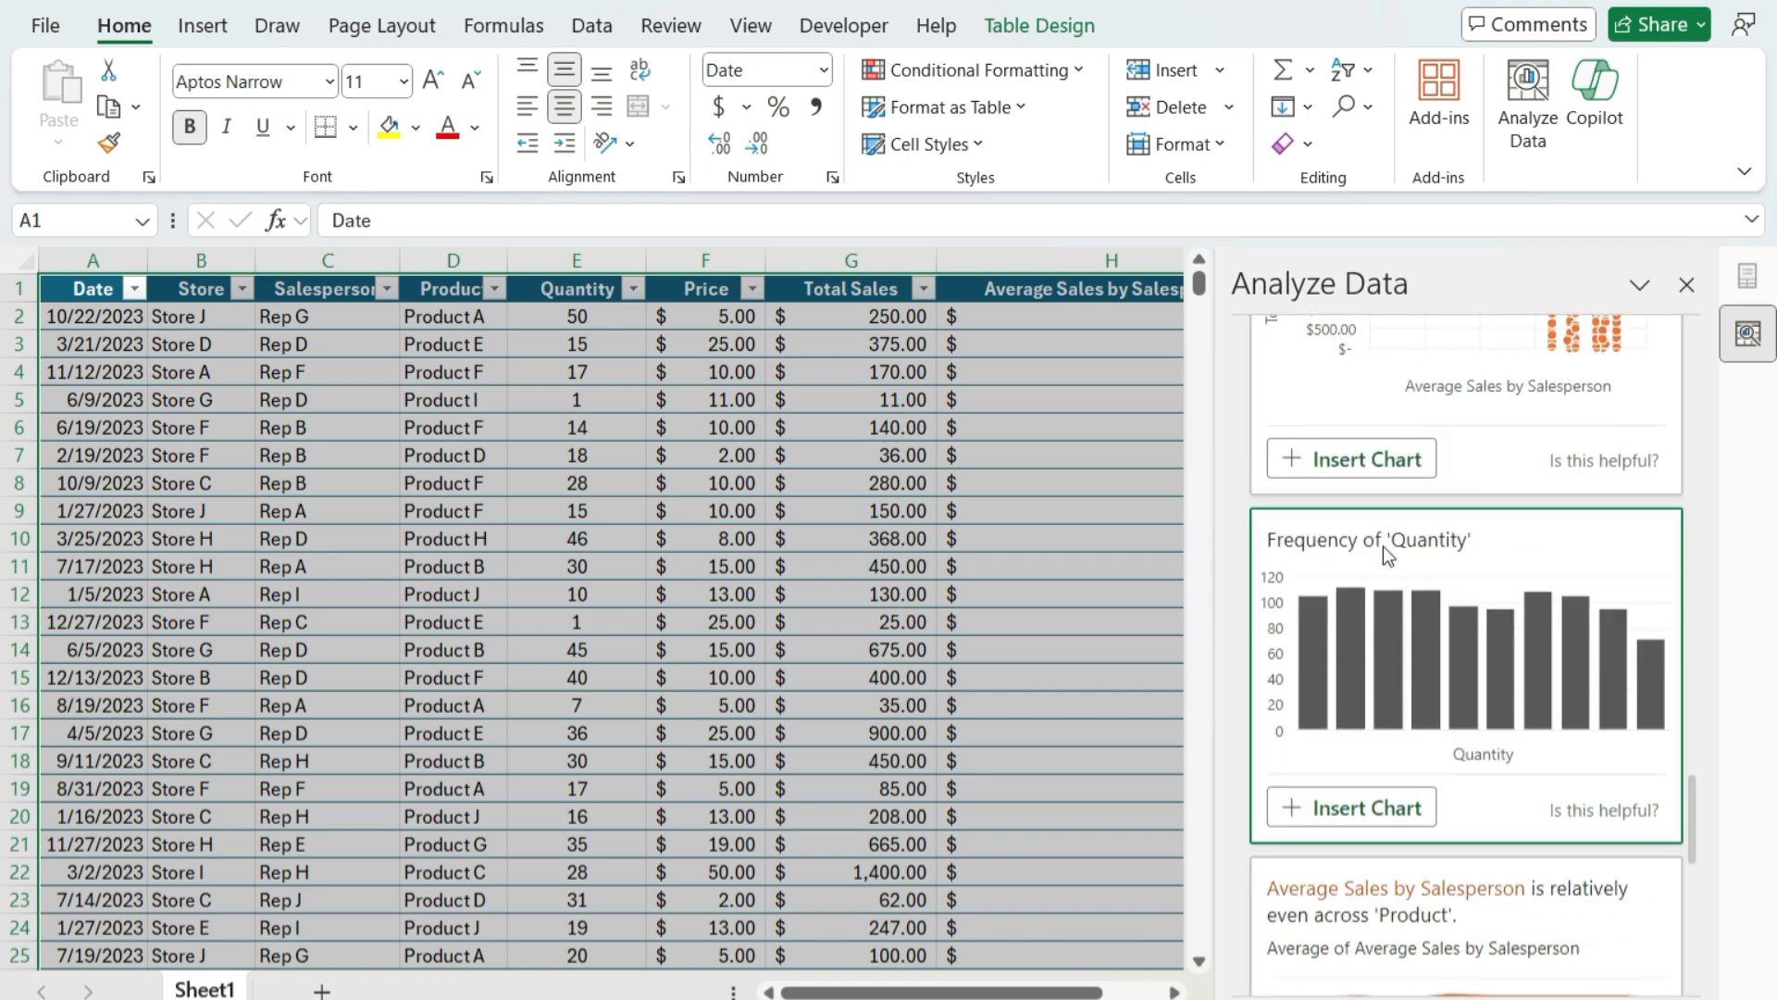
pyautogui.scroll(-2, 1522, 602)
pyautogui.scroll(-4, 1522, 604)
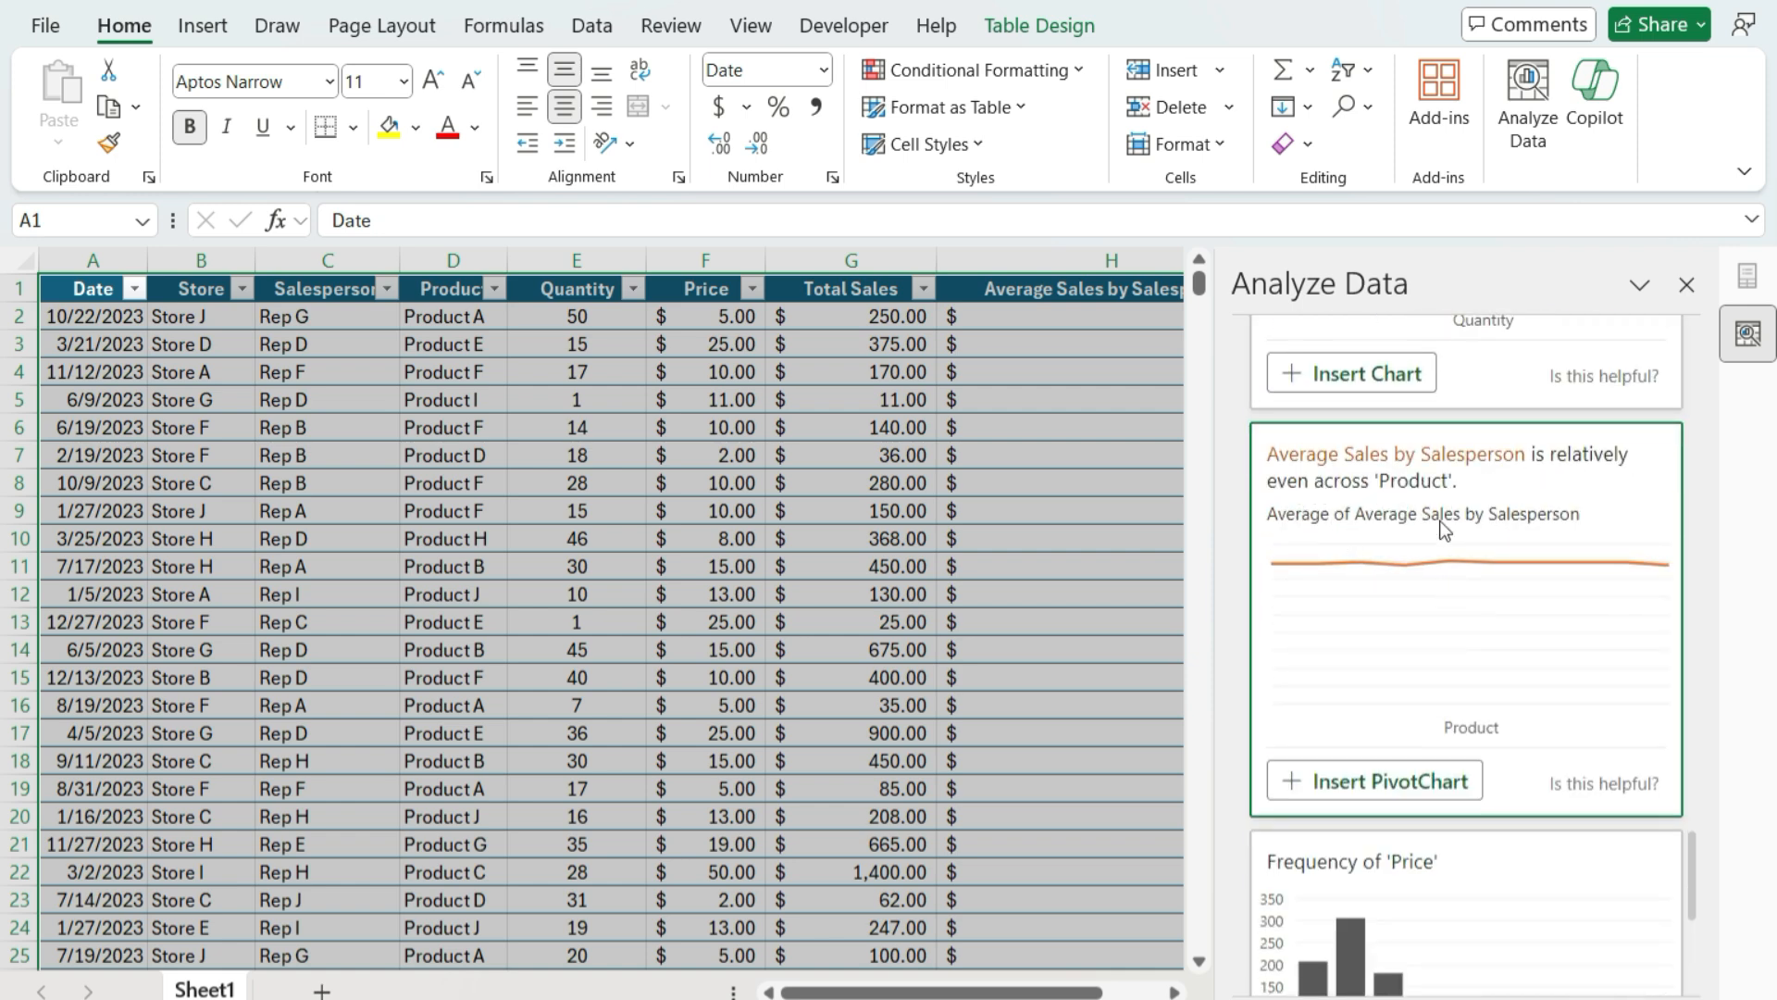
pyautogui.scroll(-6, 1441, 529)
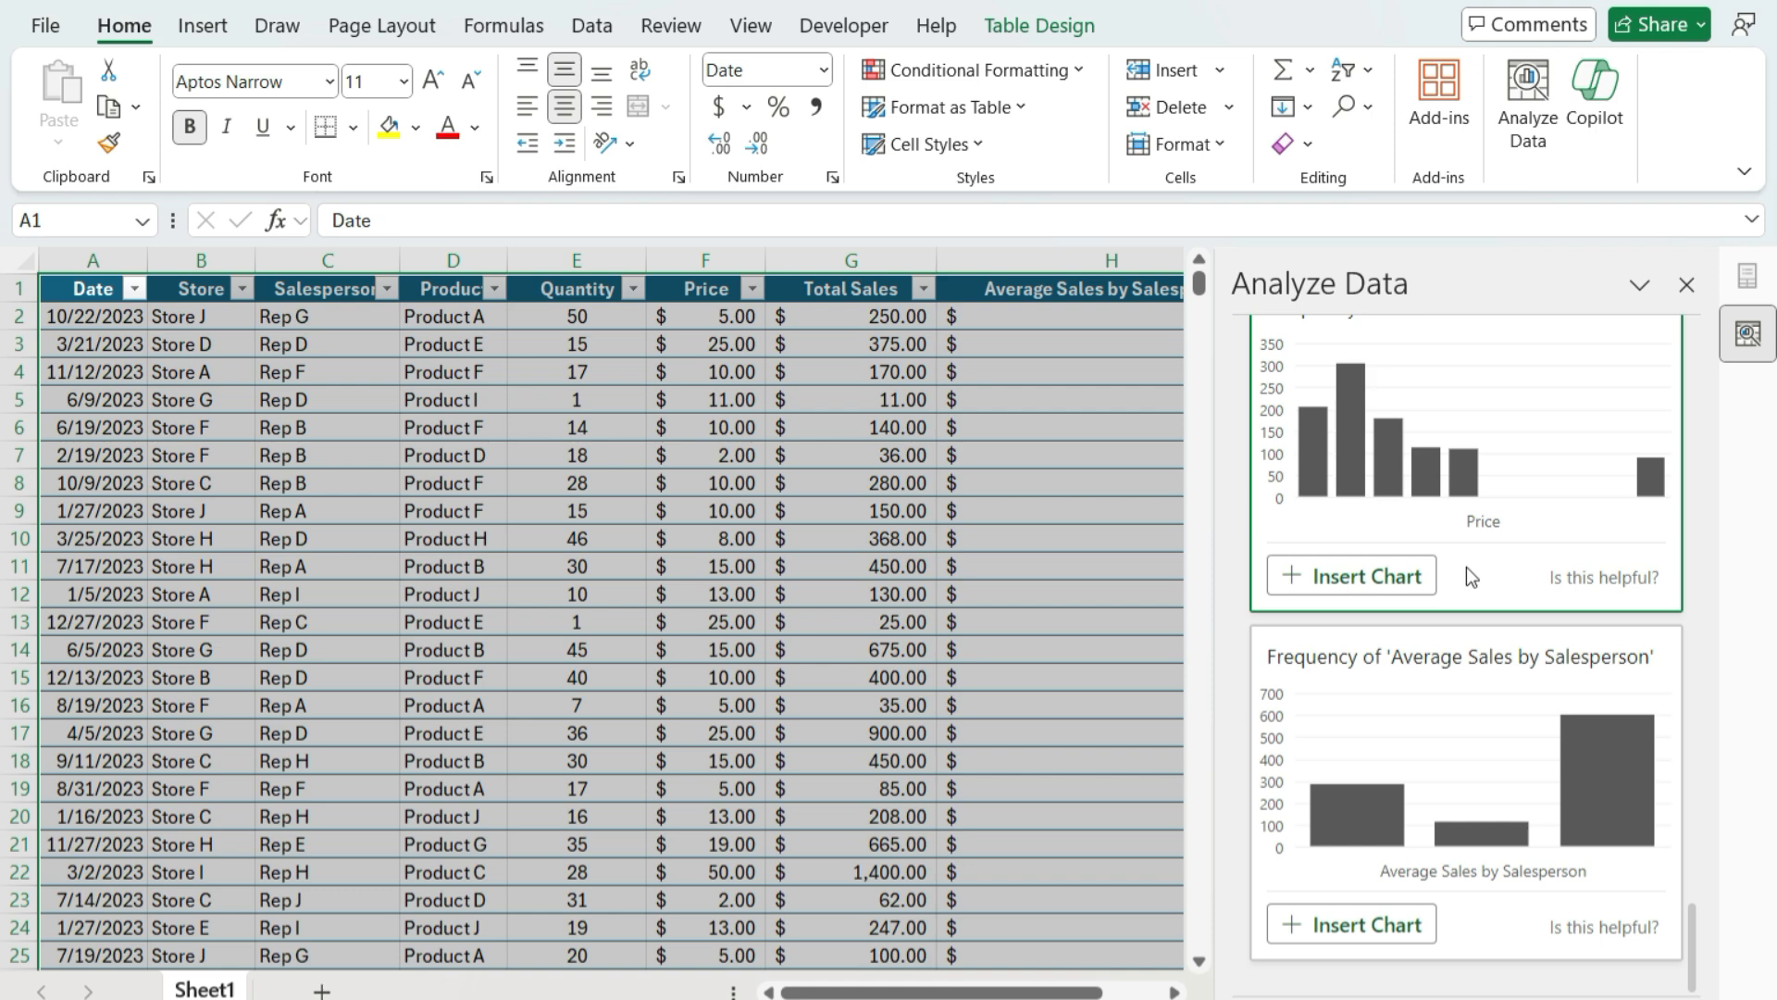
# Ask Analyze Data "what were the top 3 best selling products".
pyautogui.scroll(10, 1494, 565)
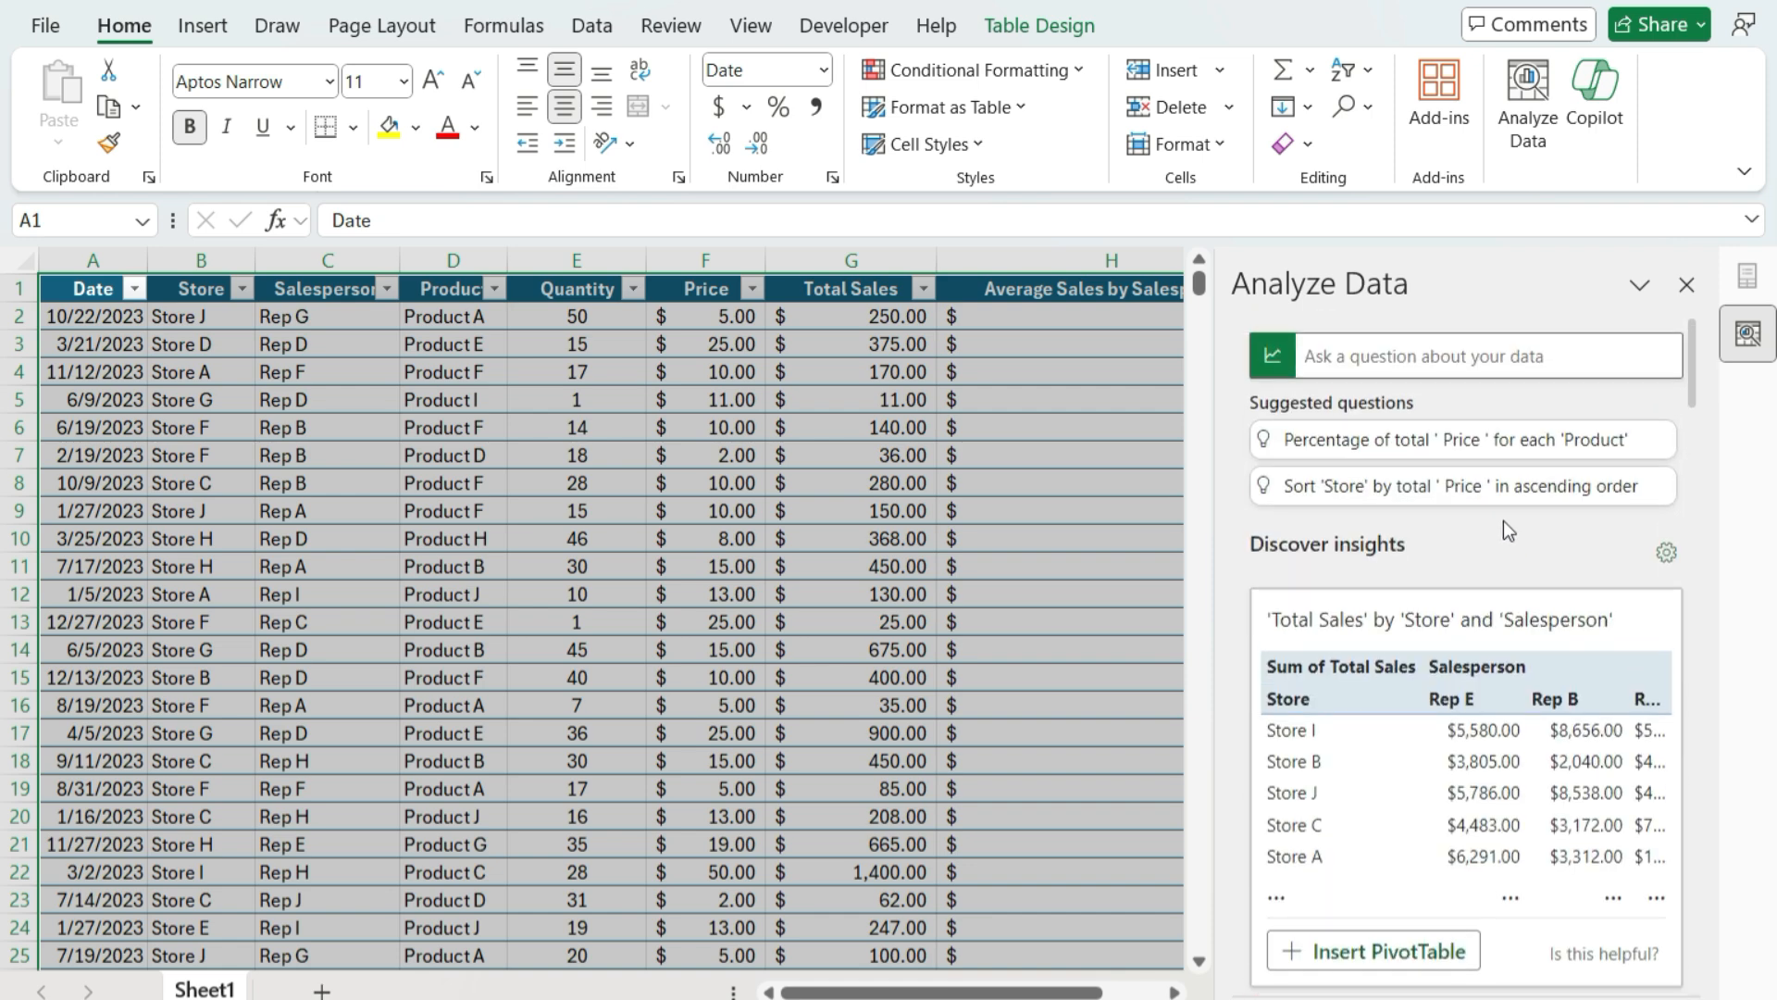
pyautogui.click(1331, 355)
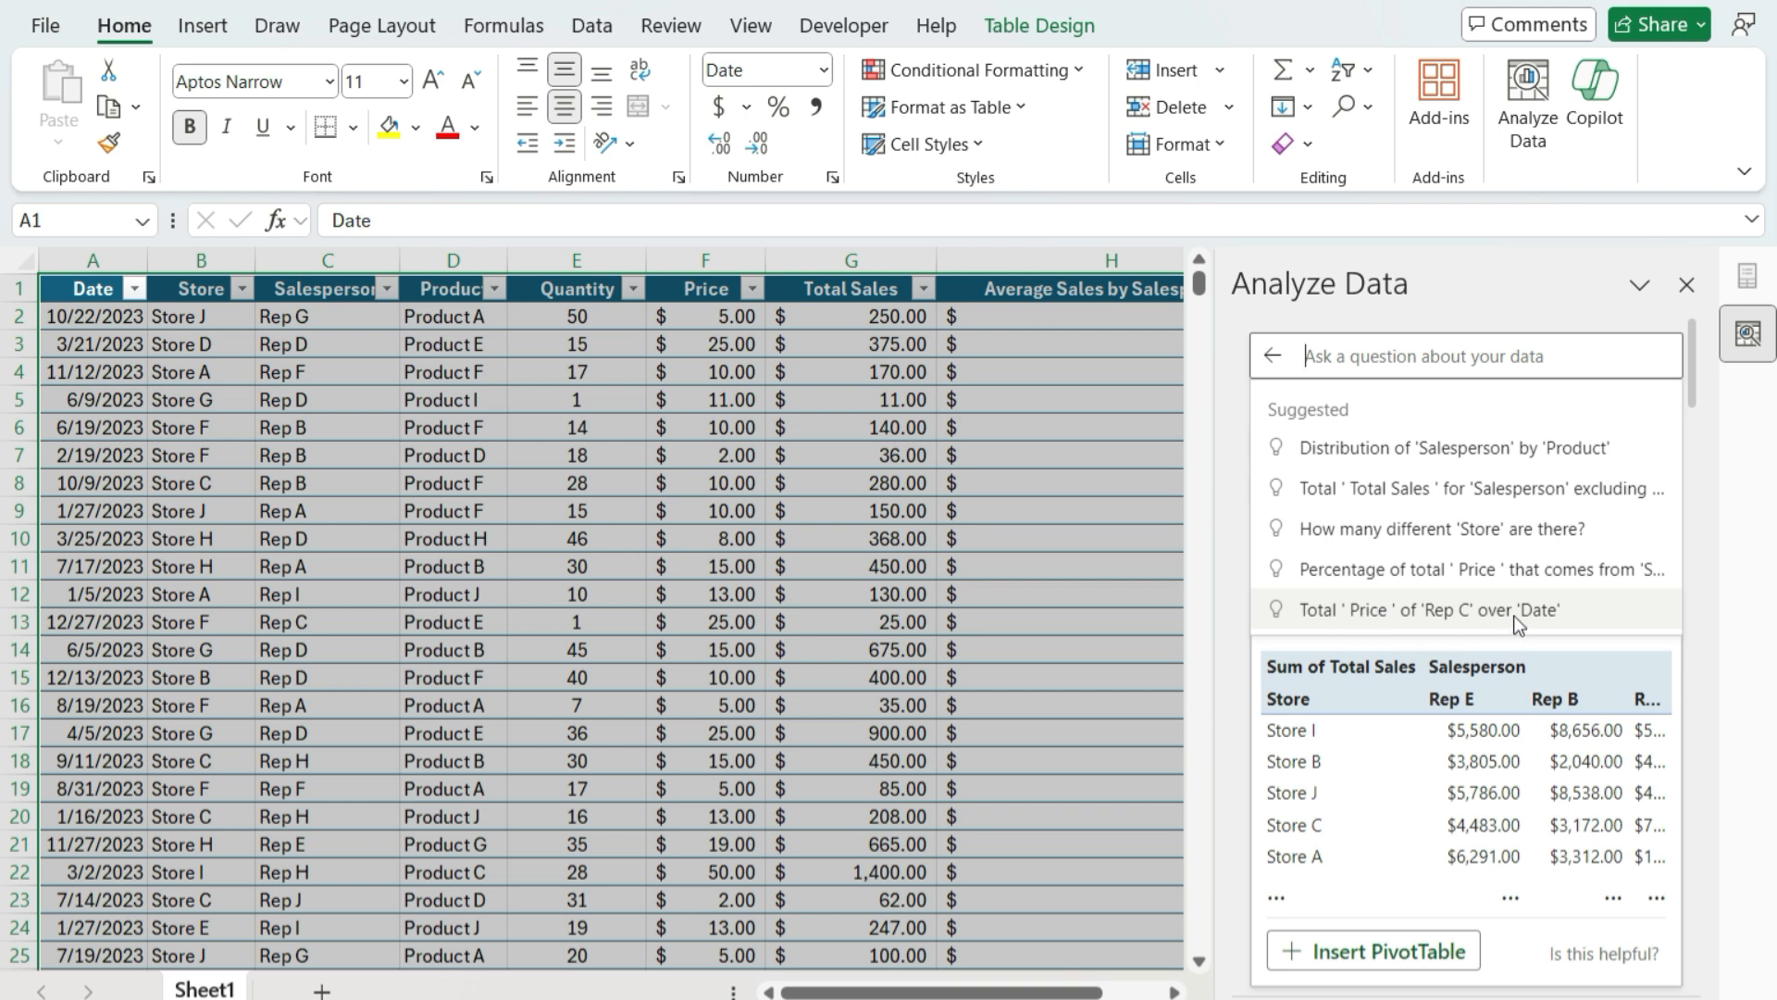
pyautogui.click(1416, 366)
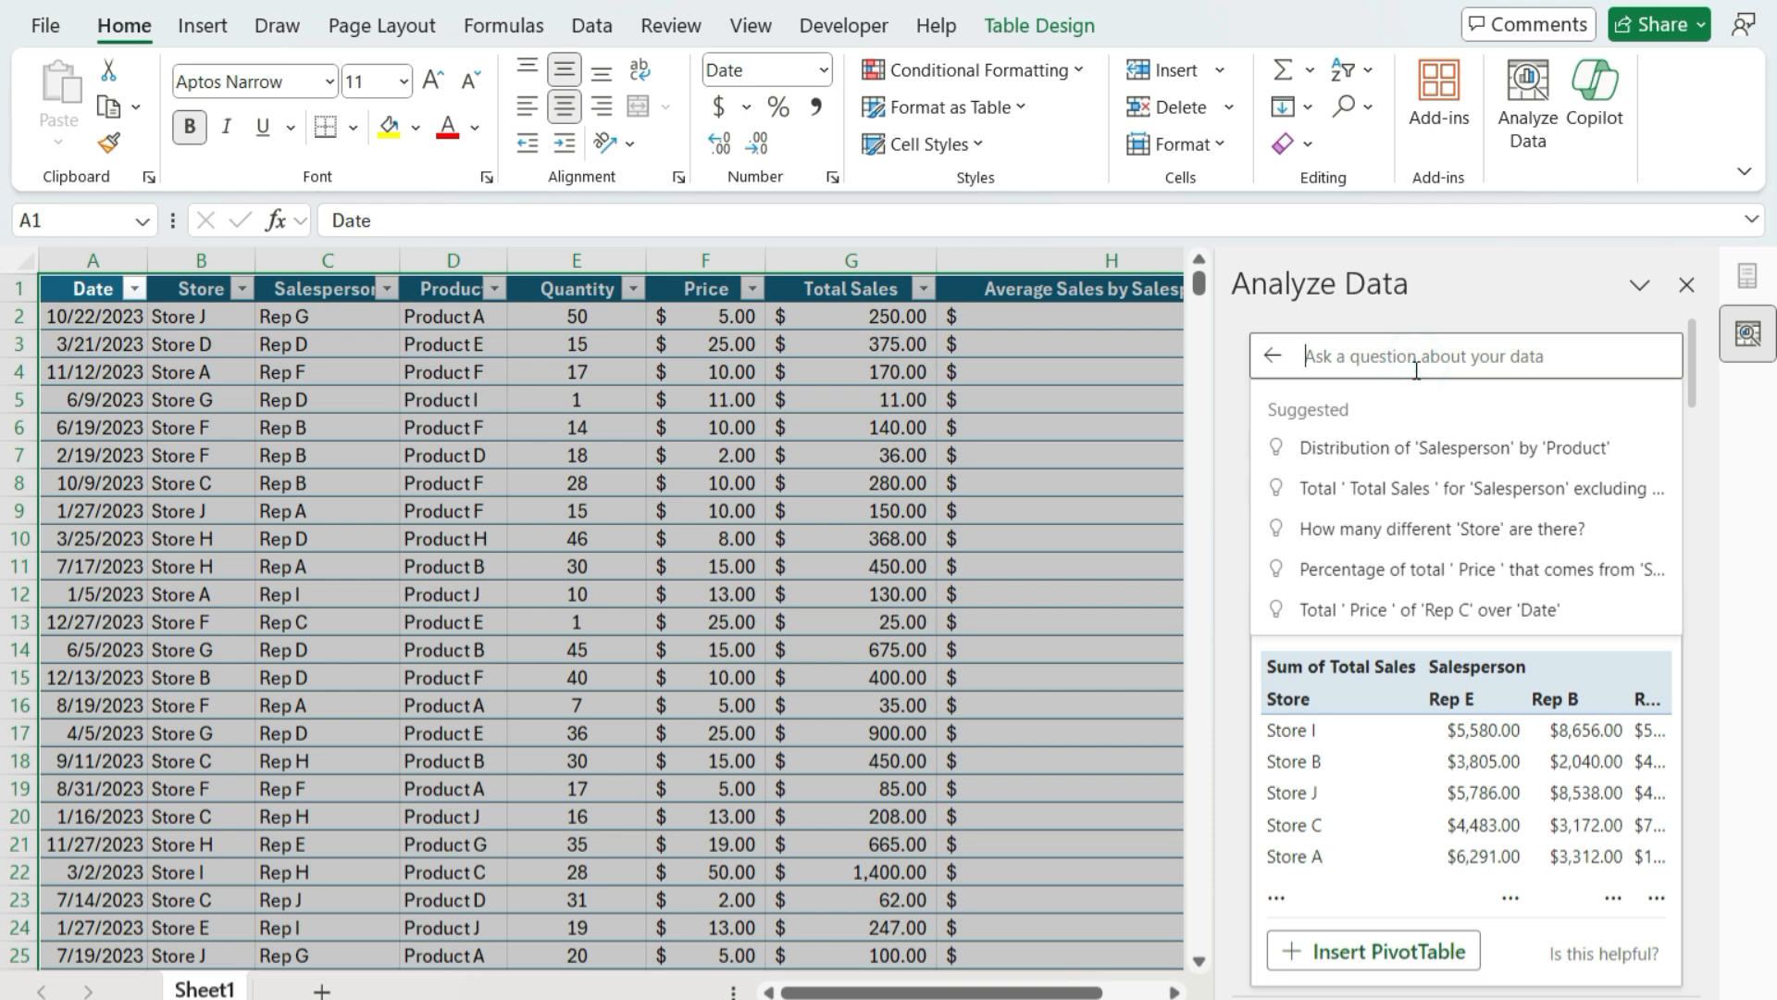
pyautogui.write('what were the top 3 best selling products')
pyautogui.press('Return')
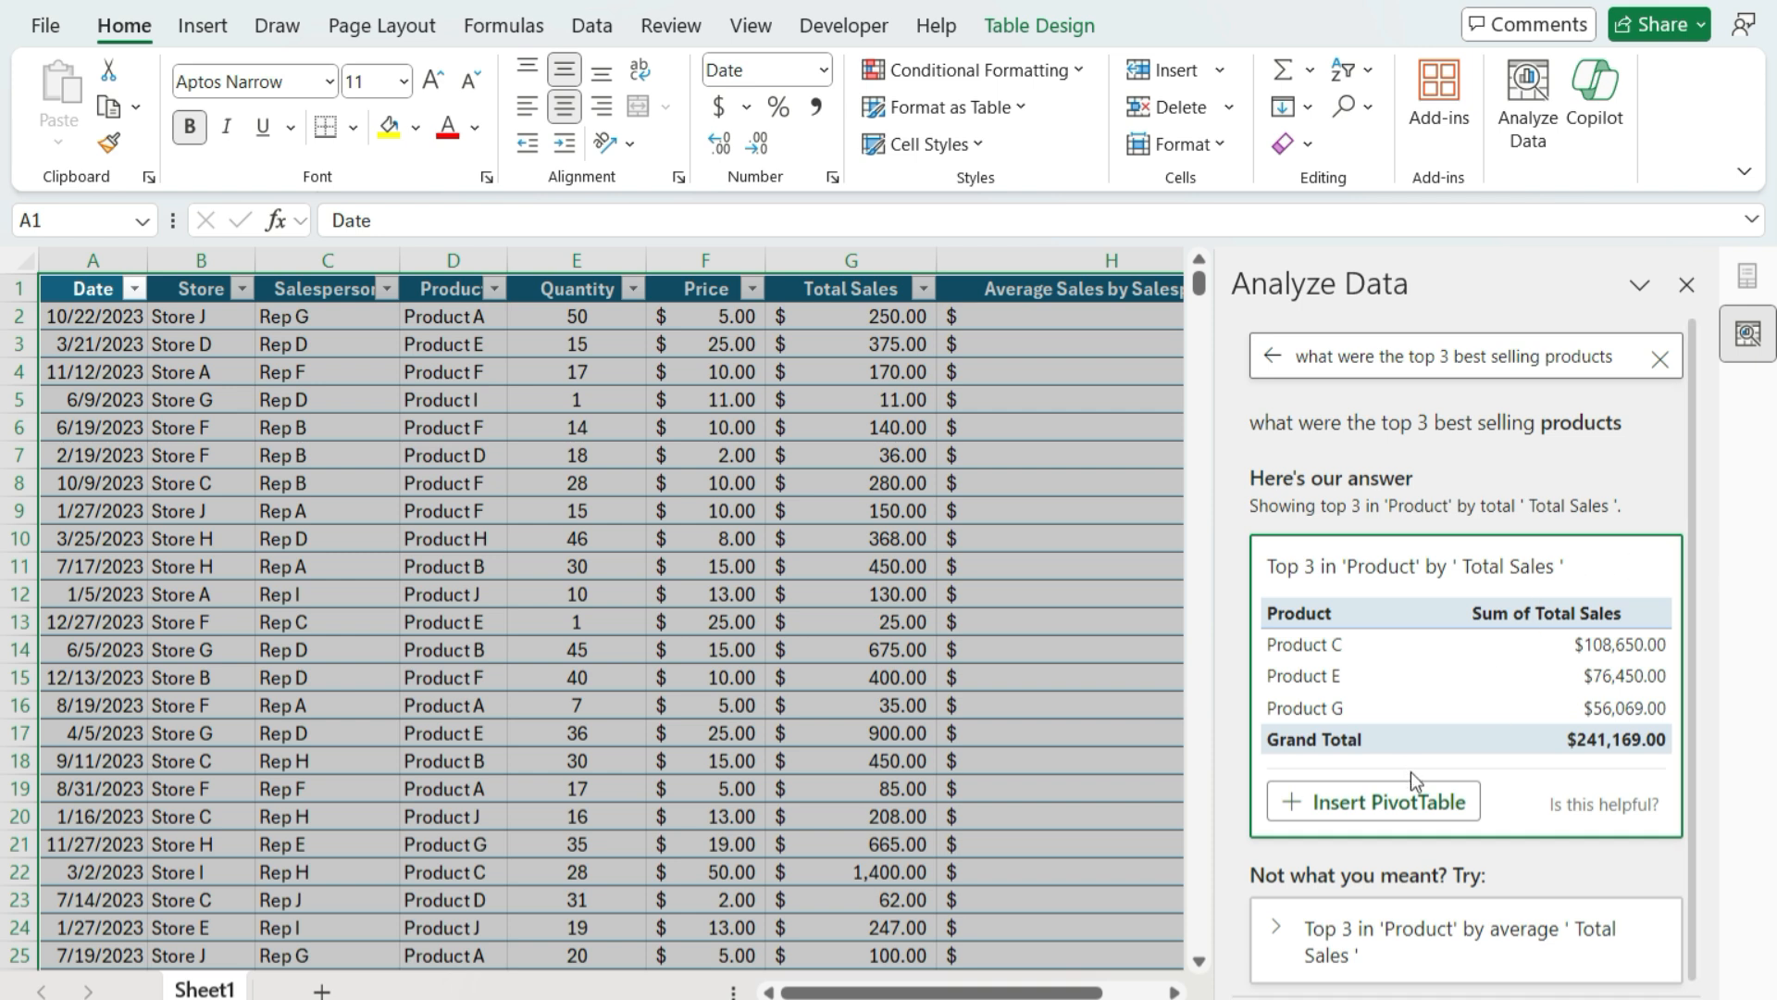
# Expand the alternative answers for the top 3 products by average total sales and top 5 by total sales, and compare them with the main answer.
pyautogui.scroll(-1, 1360, 495)
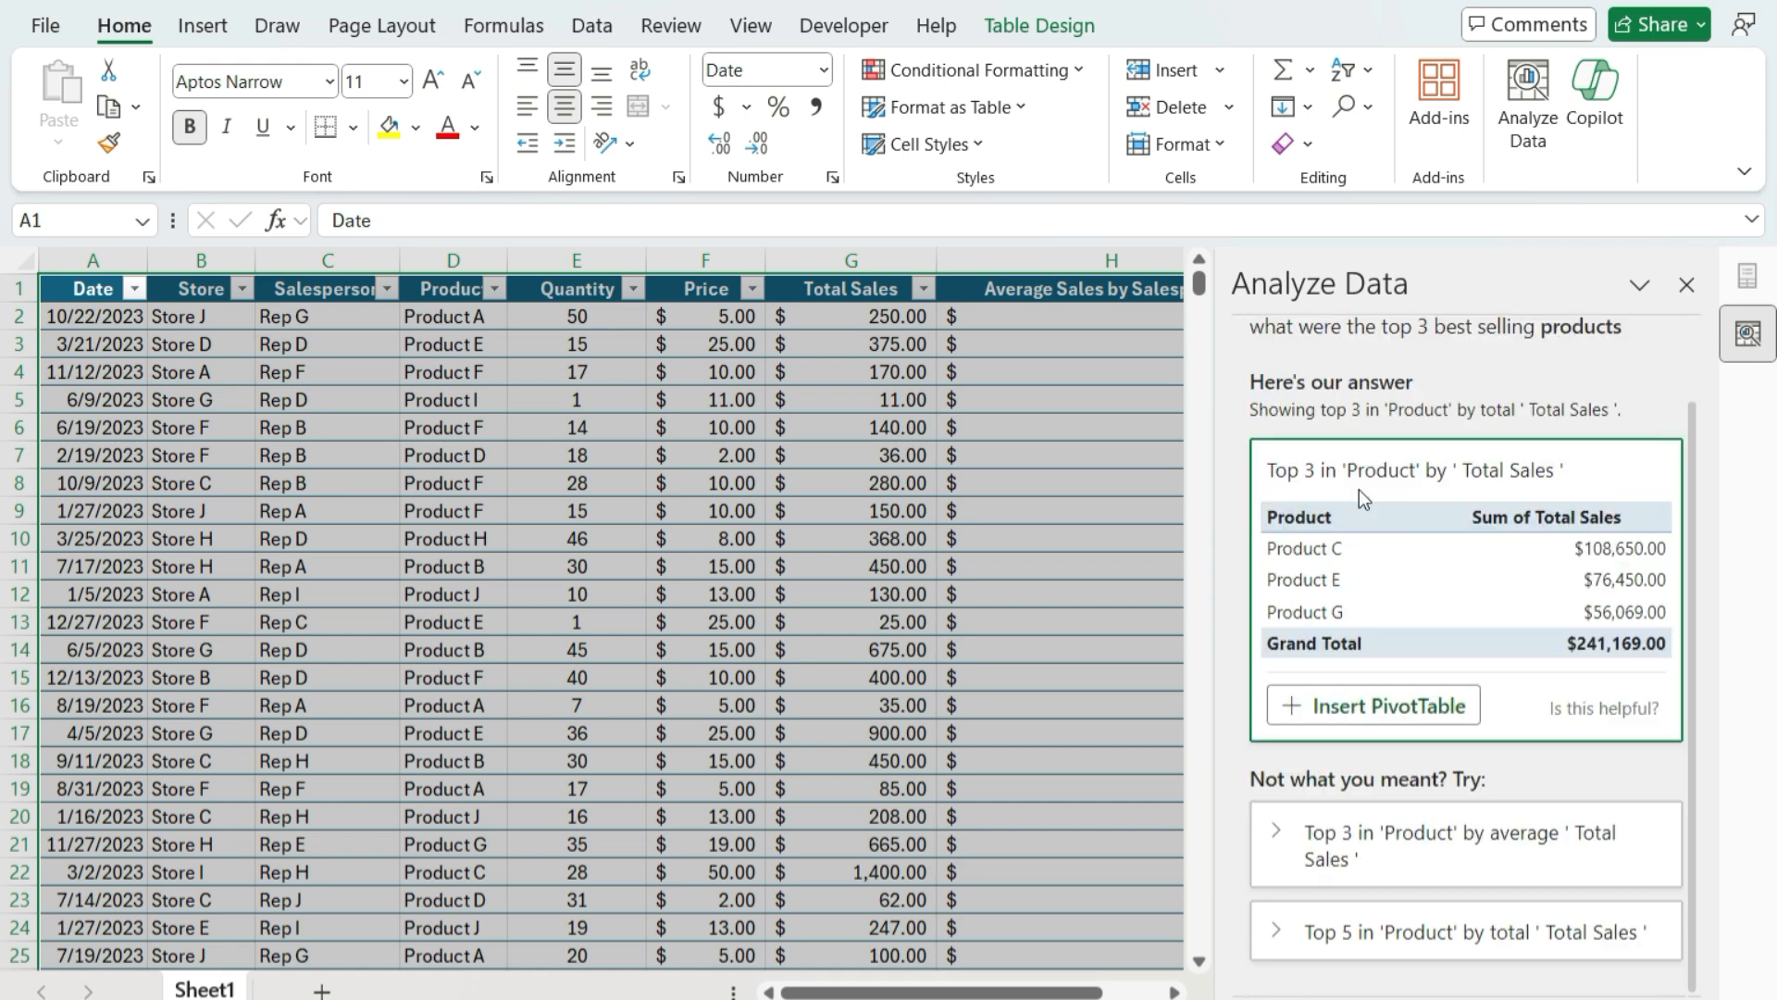
pyautogui.click(1310, 856)
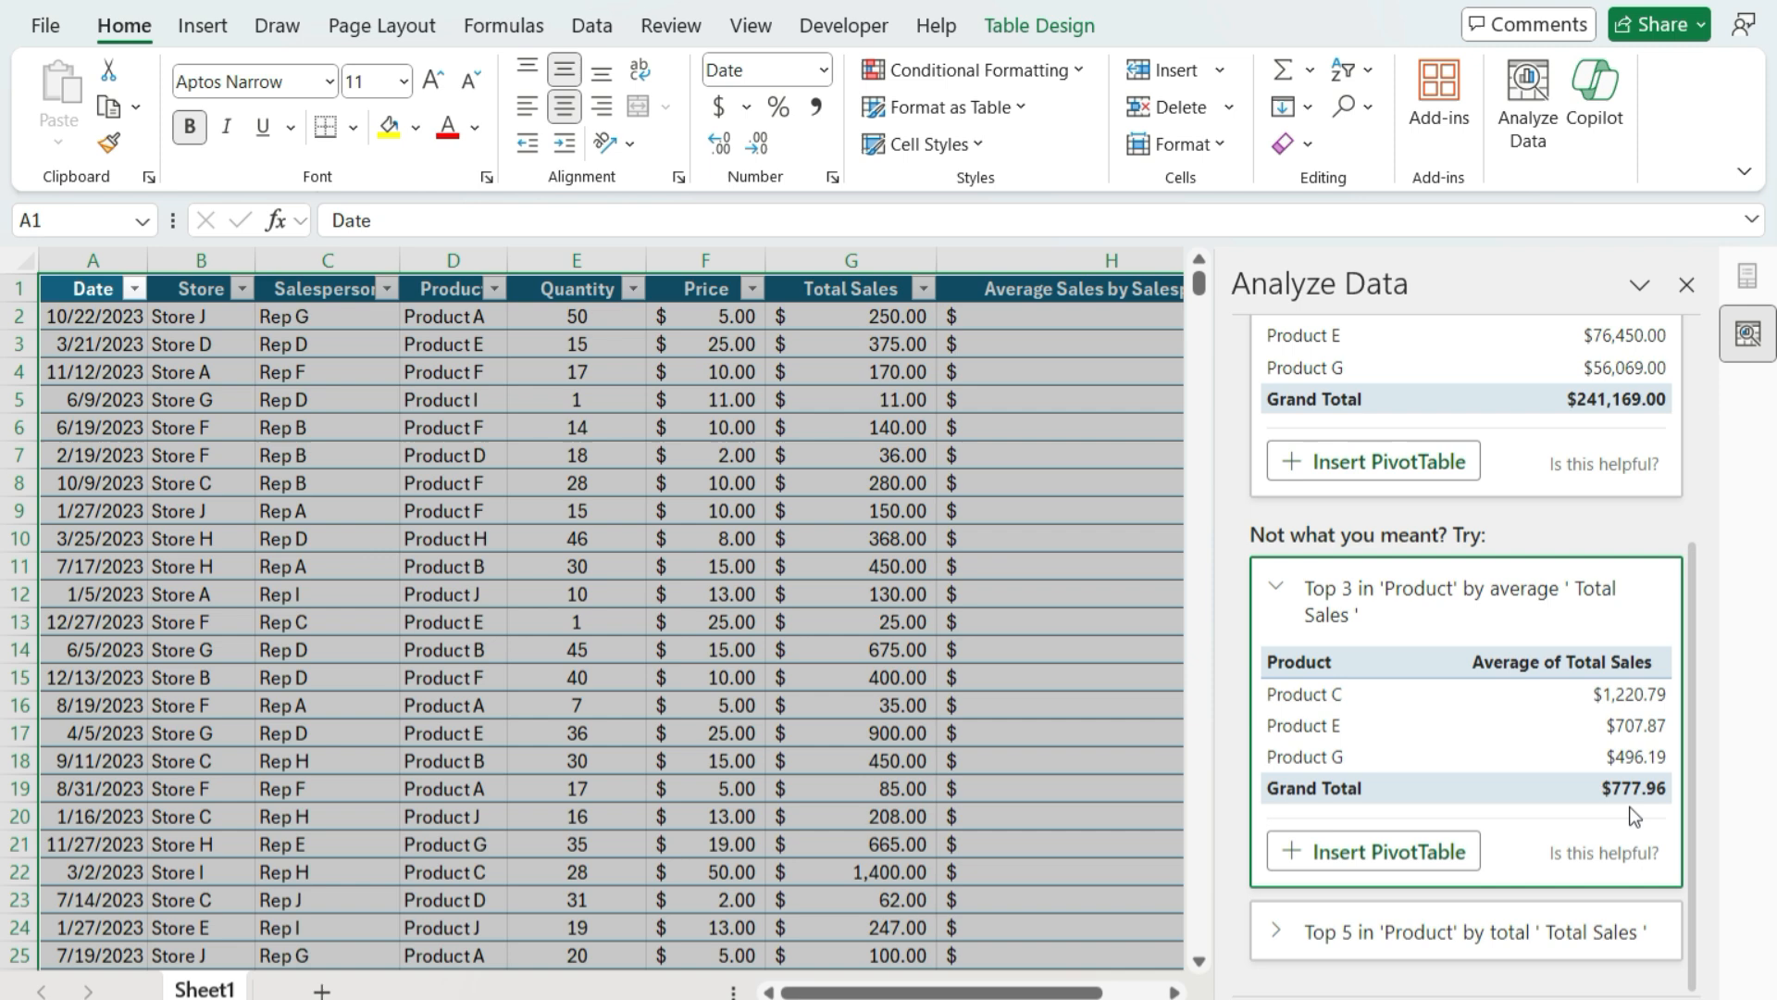
pyautogui.scroll(2, 1608, 766)
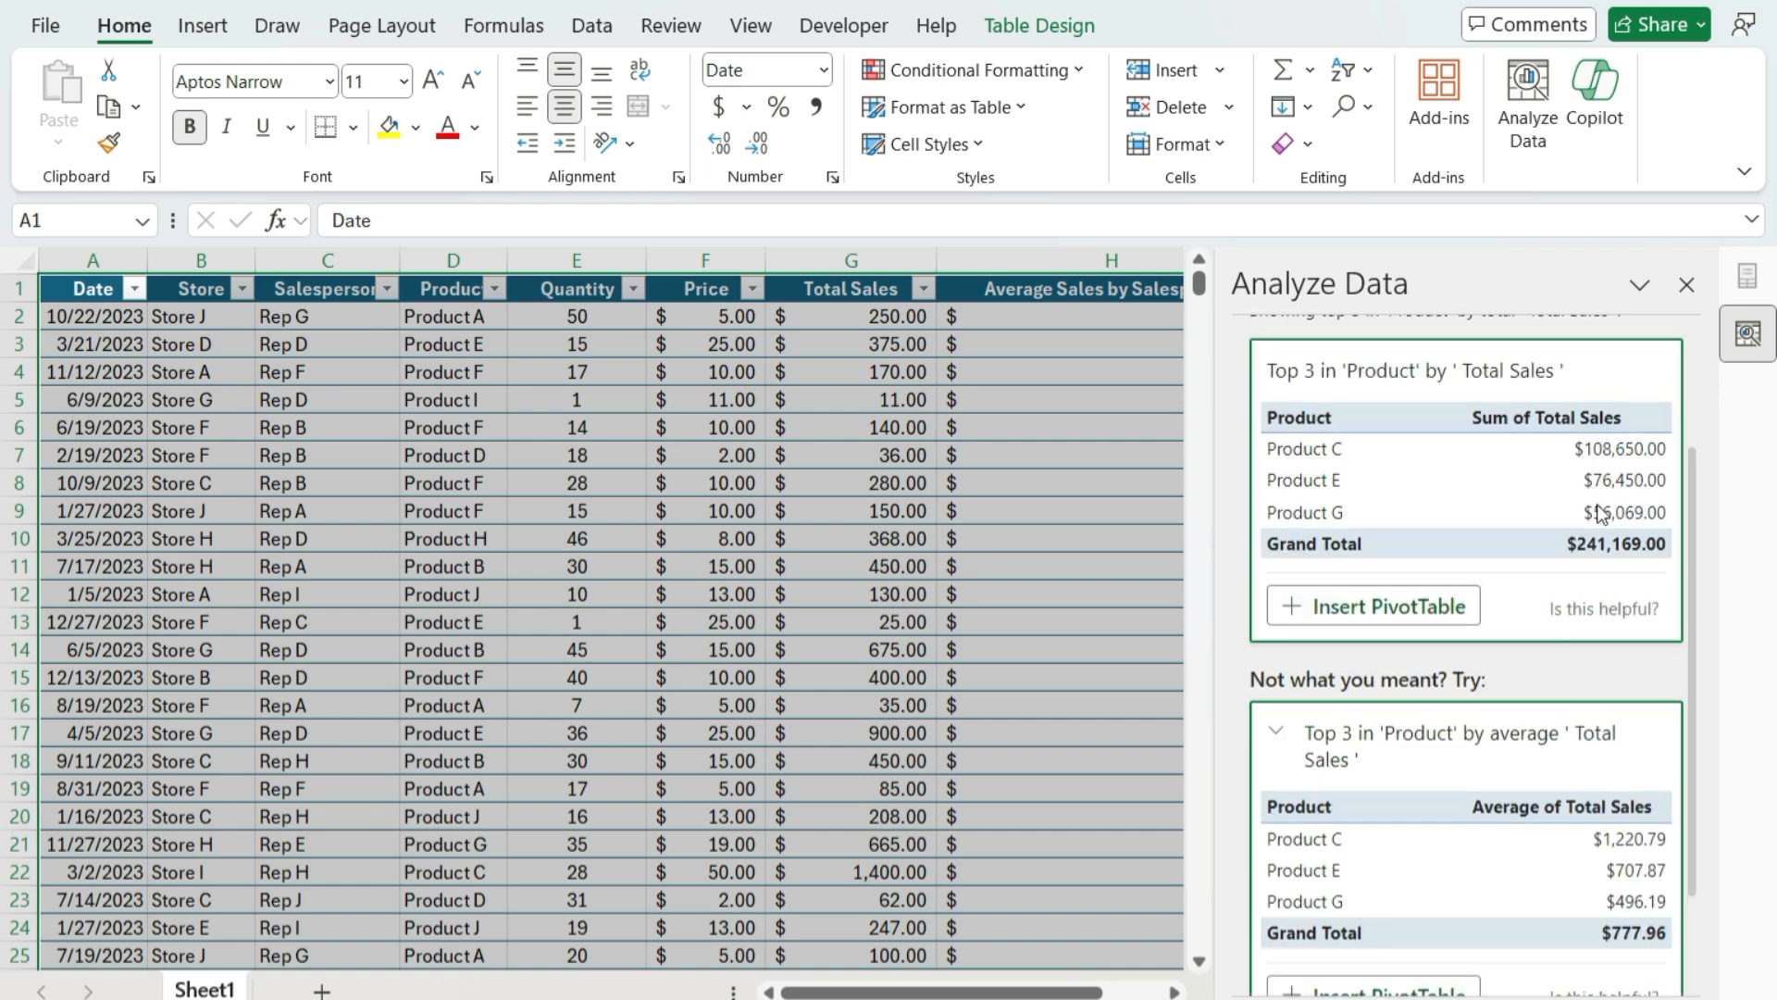
pyautogui.scroll(-2, 1614, 592)
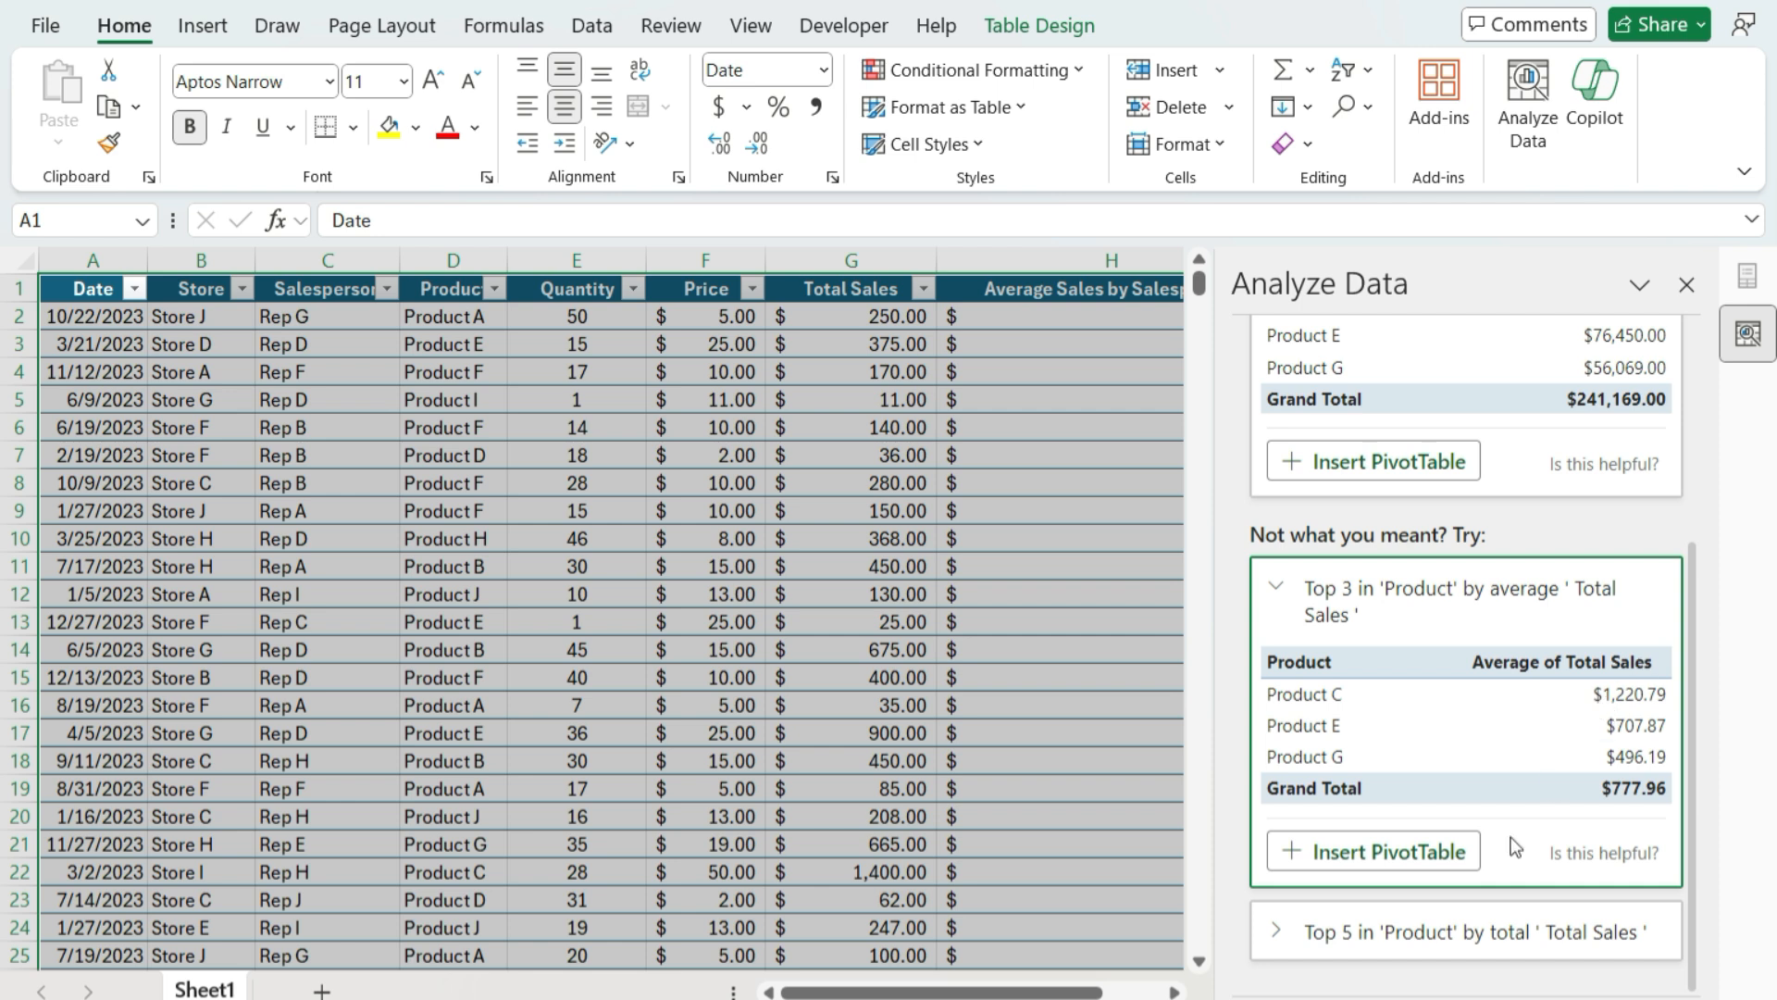
pyautogui.click(1375, 941)
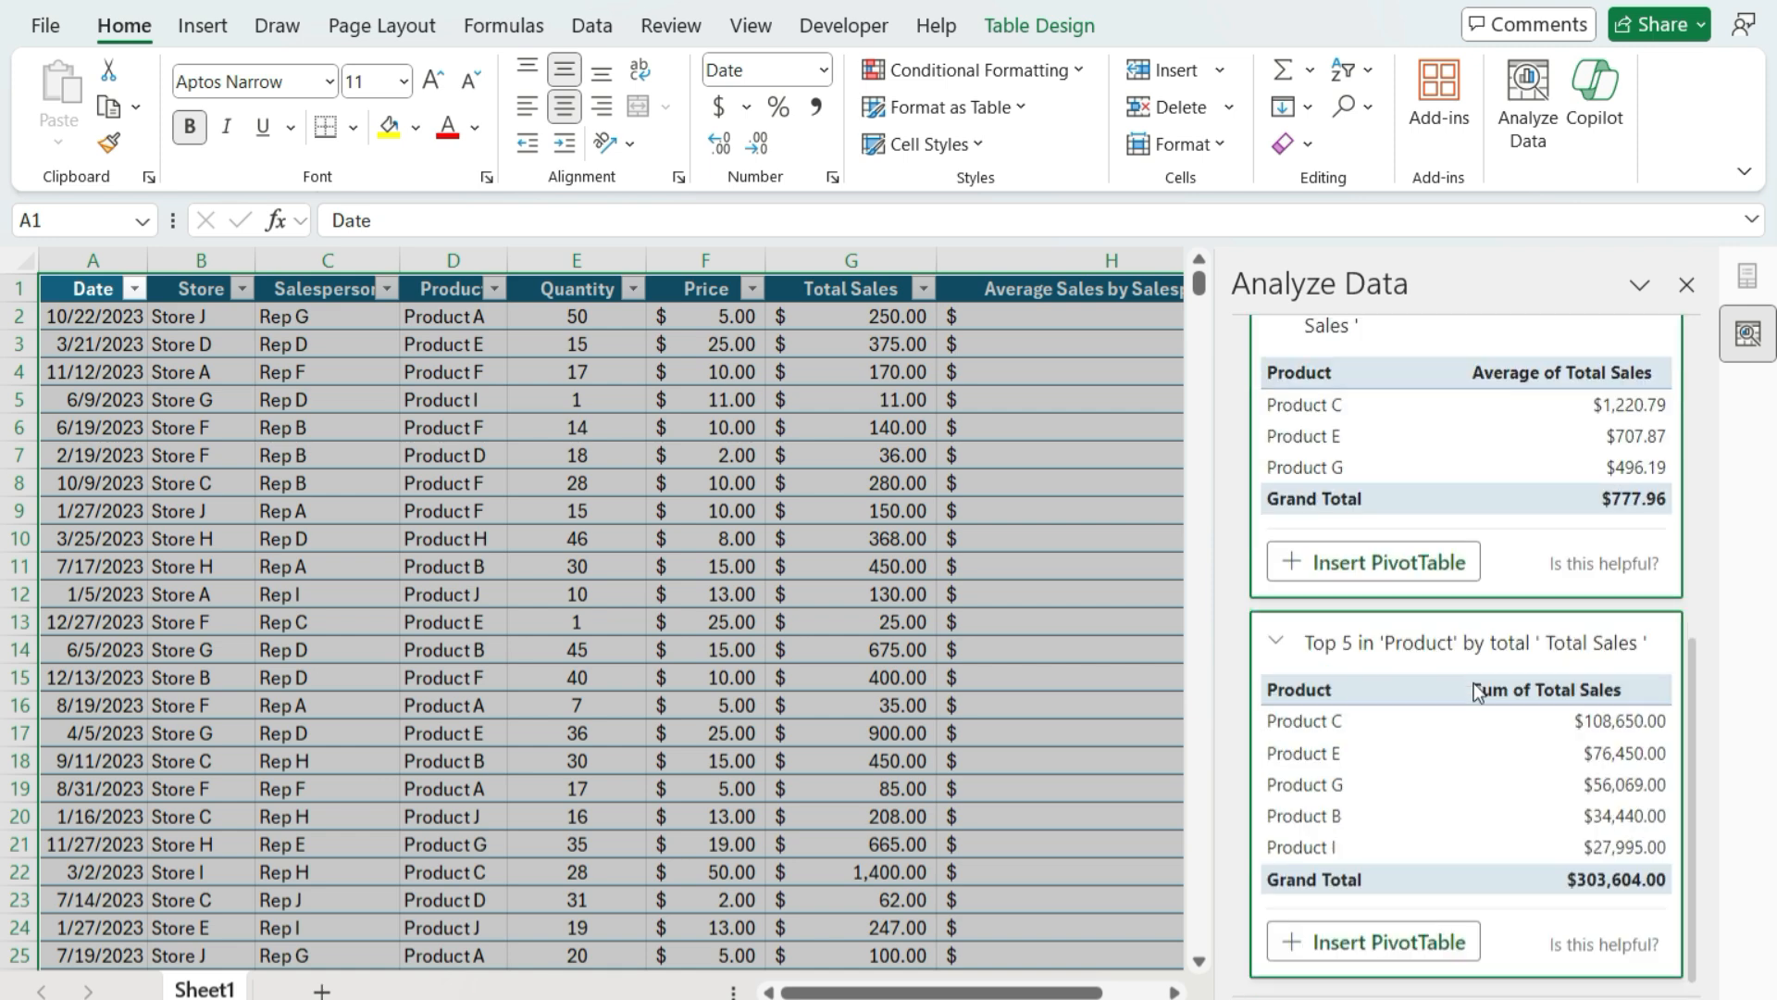
pyautogui.scroll(6, 1501, 649)
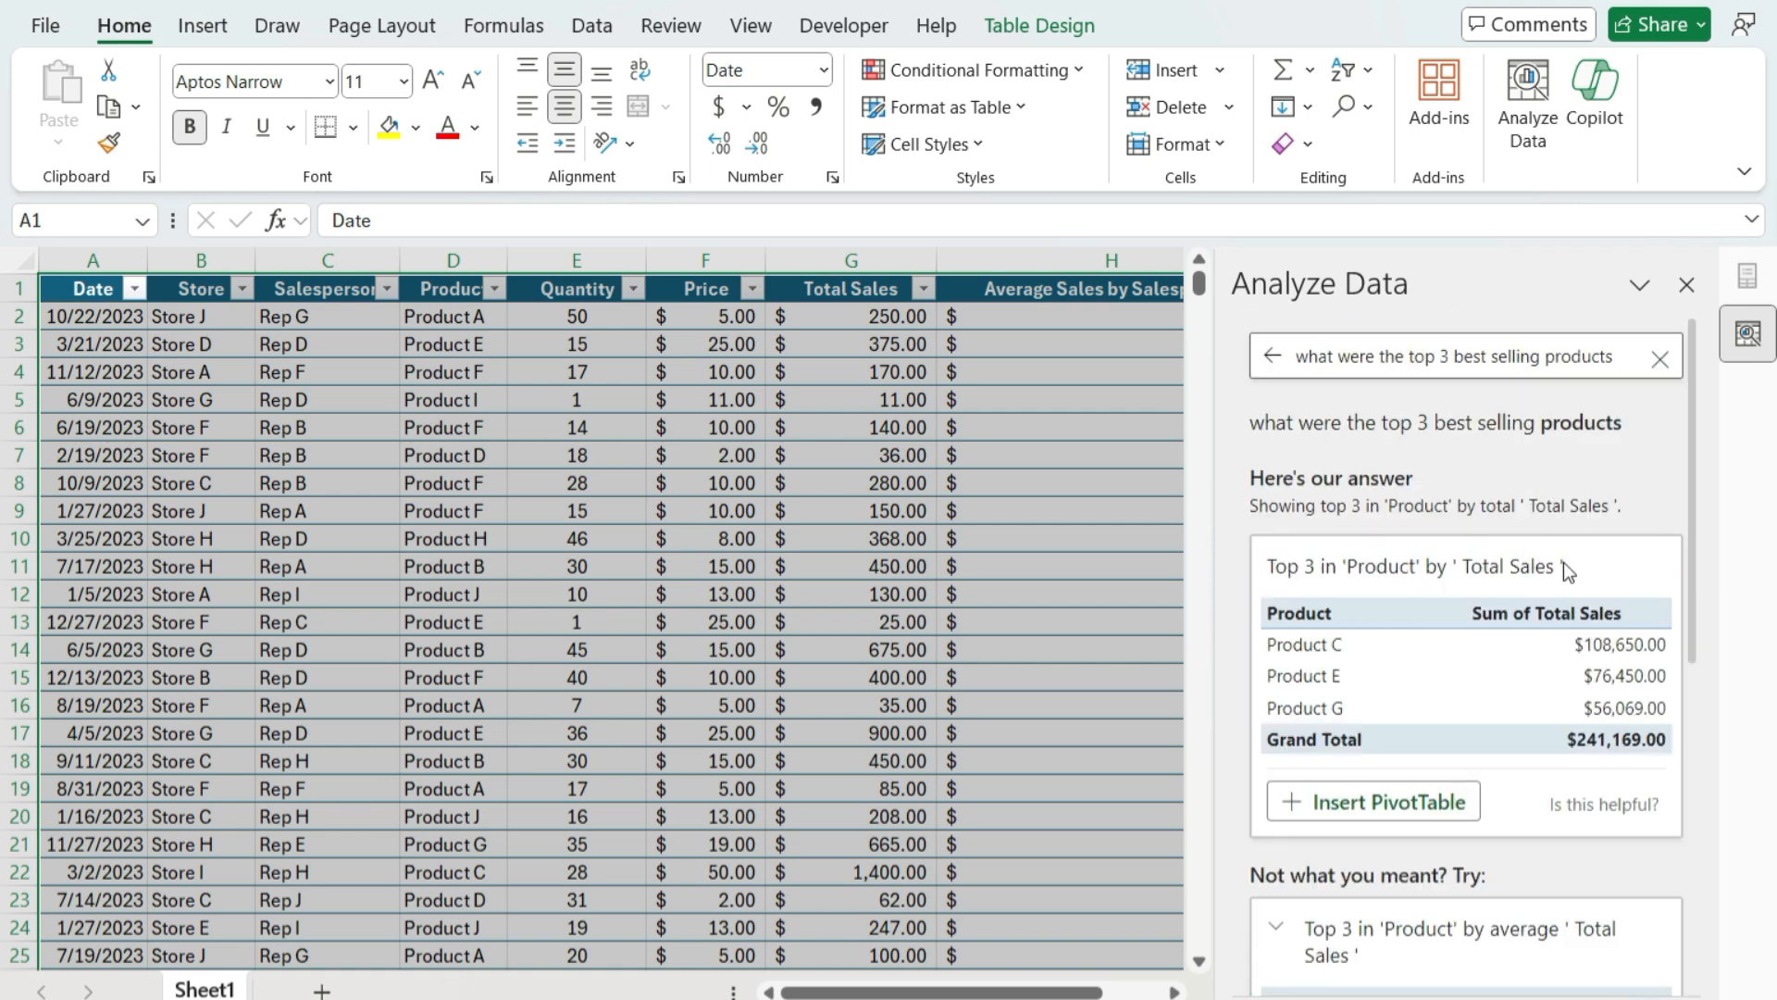
pyautogui.scroll(-5, 1526, 672)
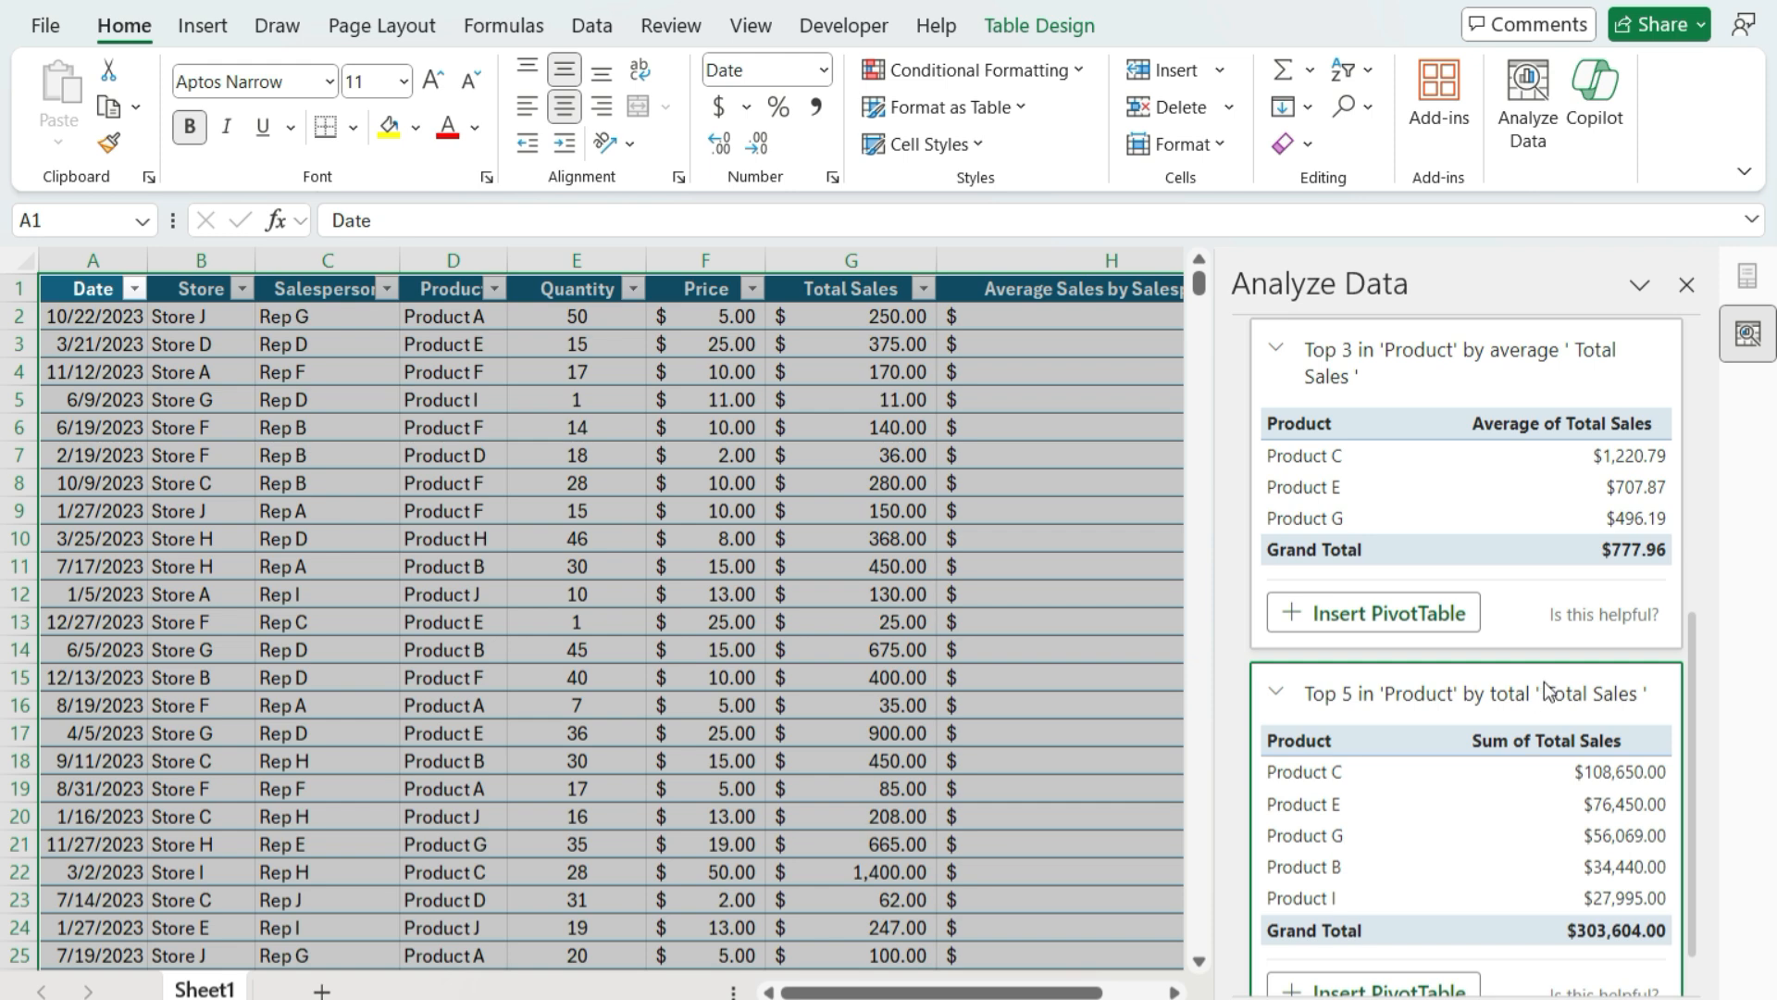
pyautogui.scroll(5, 1544, 689)
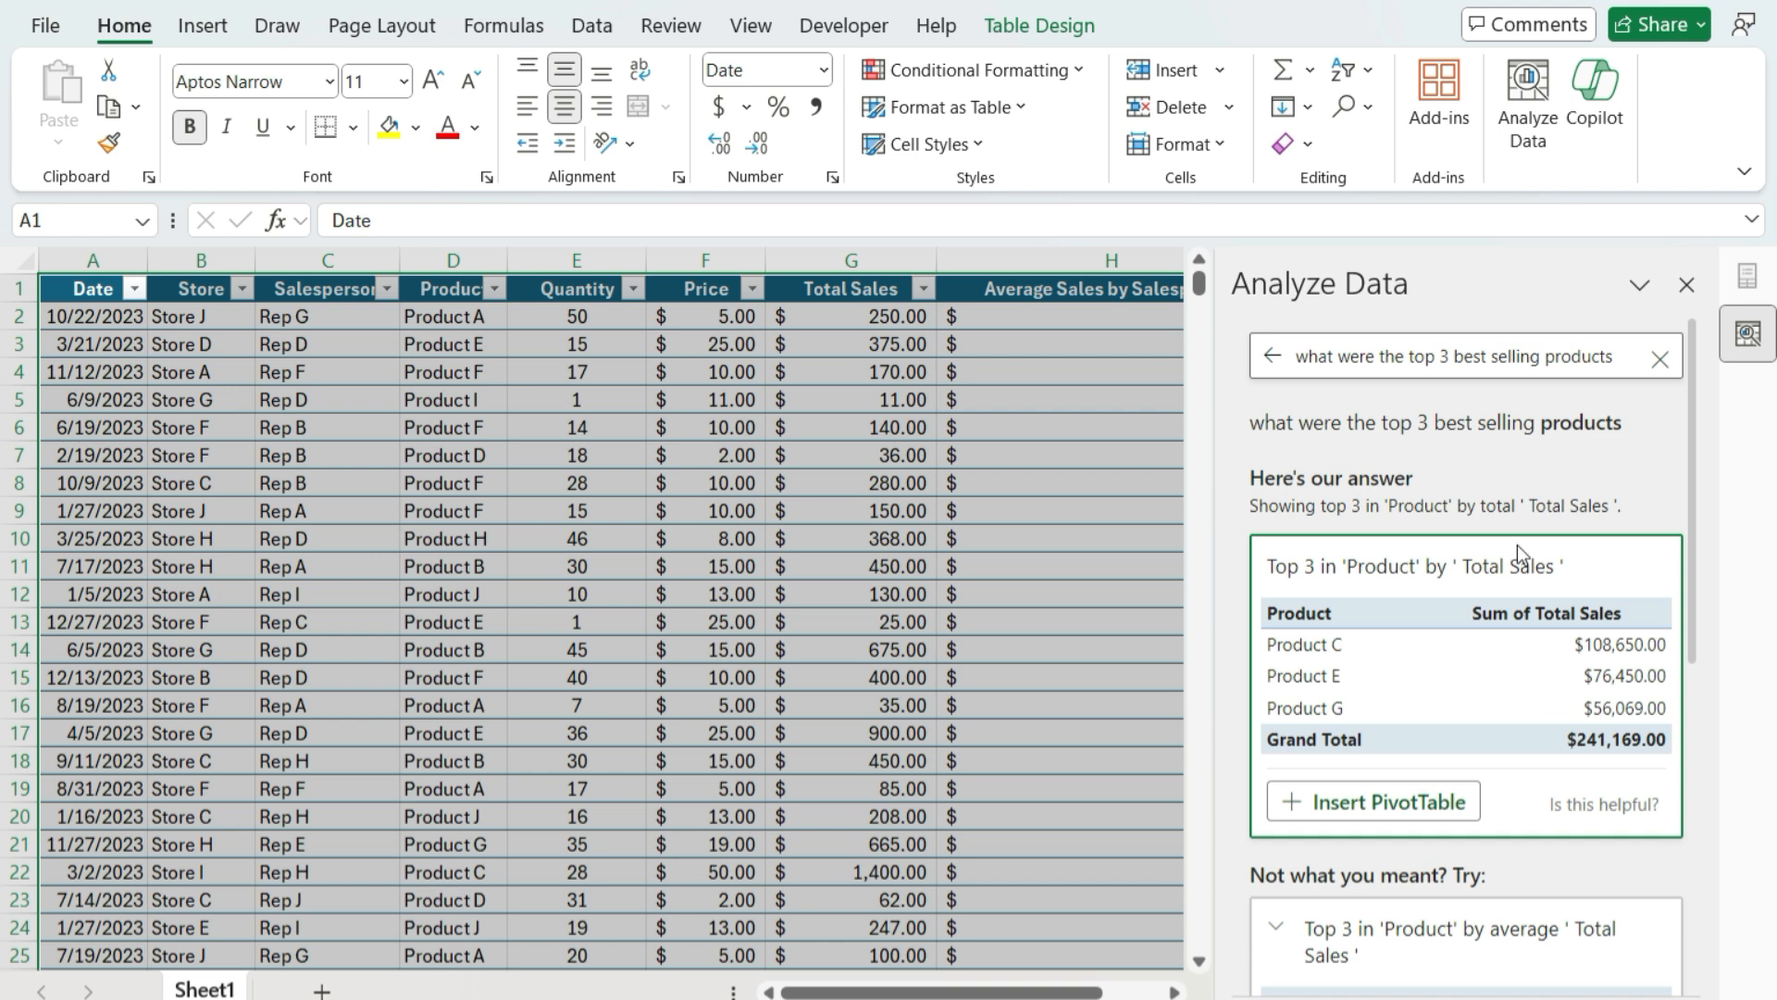
# Replace the Analyze Data question with "which months had the highest sales" and submit it.
pyautogui.tripleClick(1542, 363)
pyautogui.write('w')
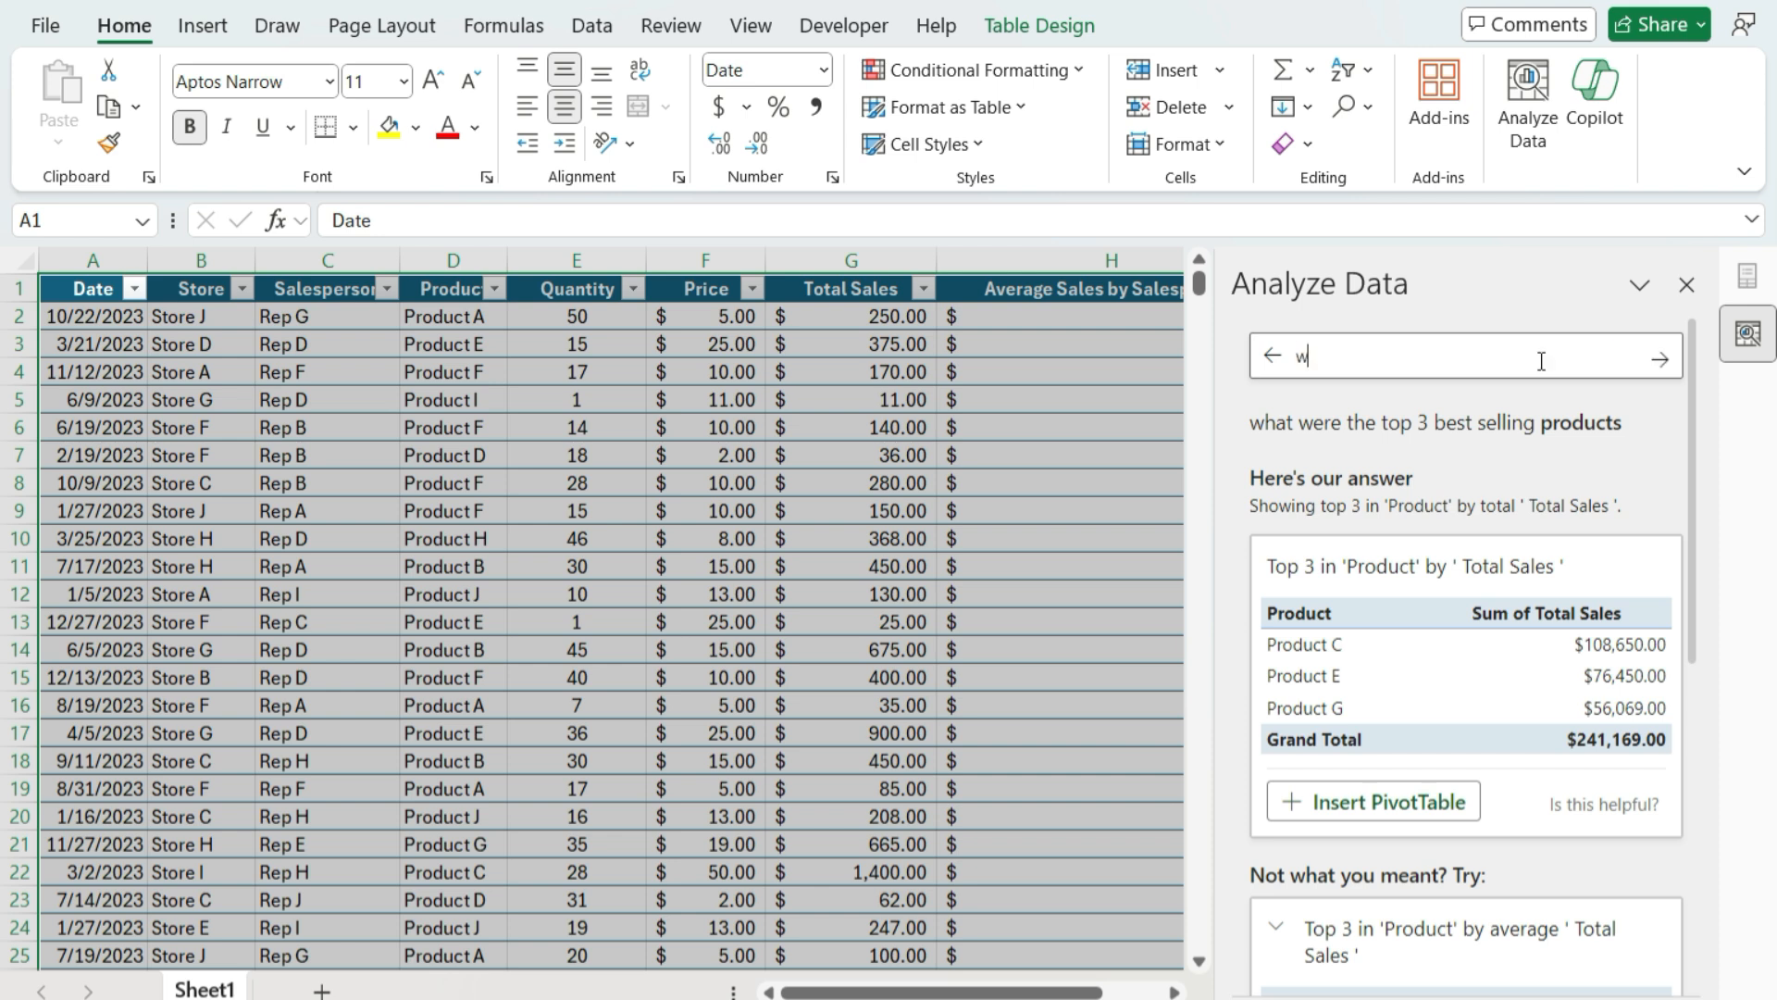
pyautogui.write('hich months had the highest sales')
pyautogui.press('Return')
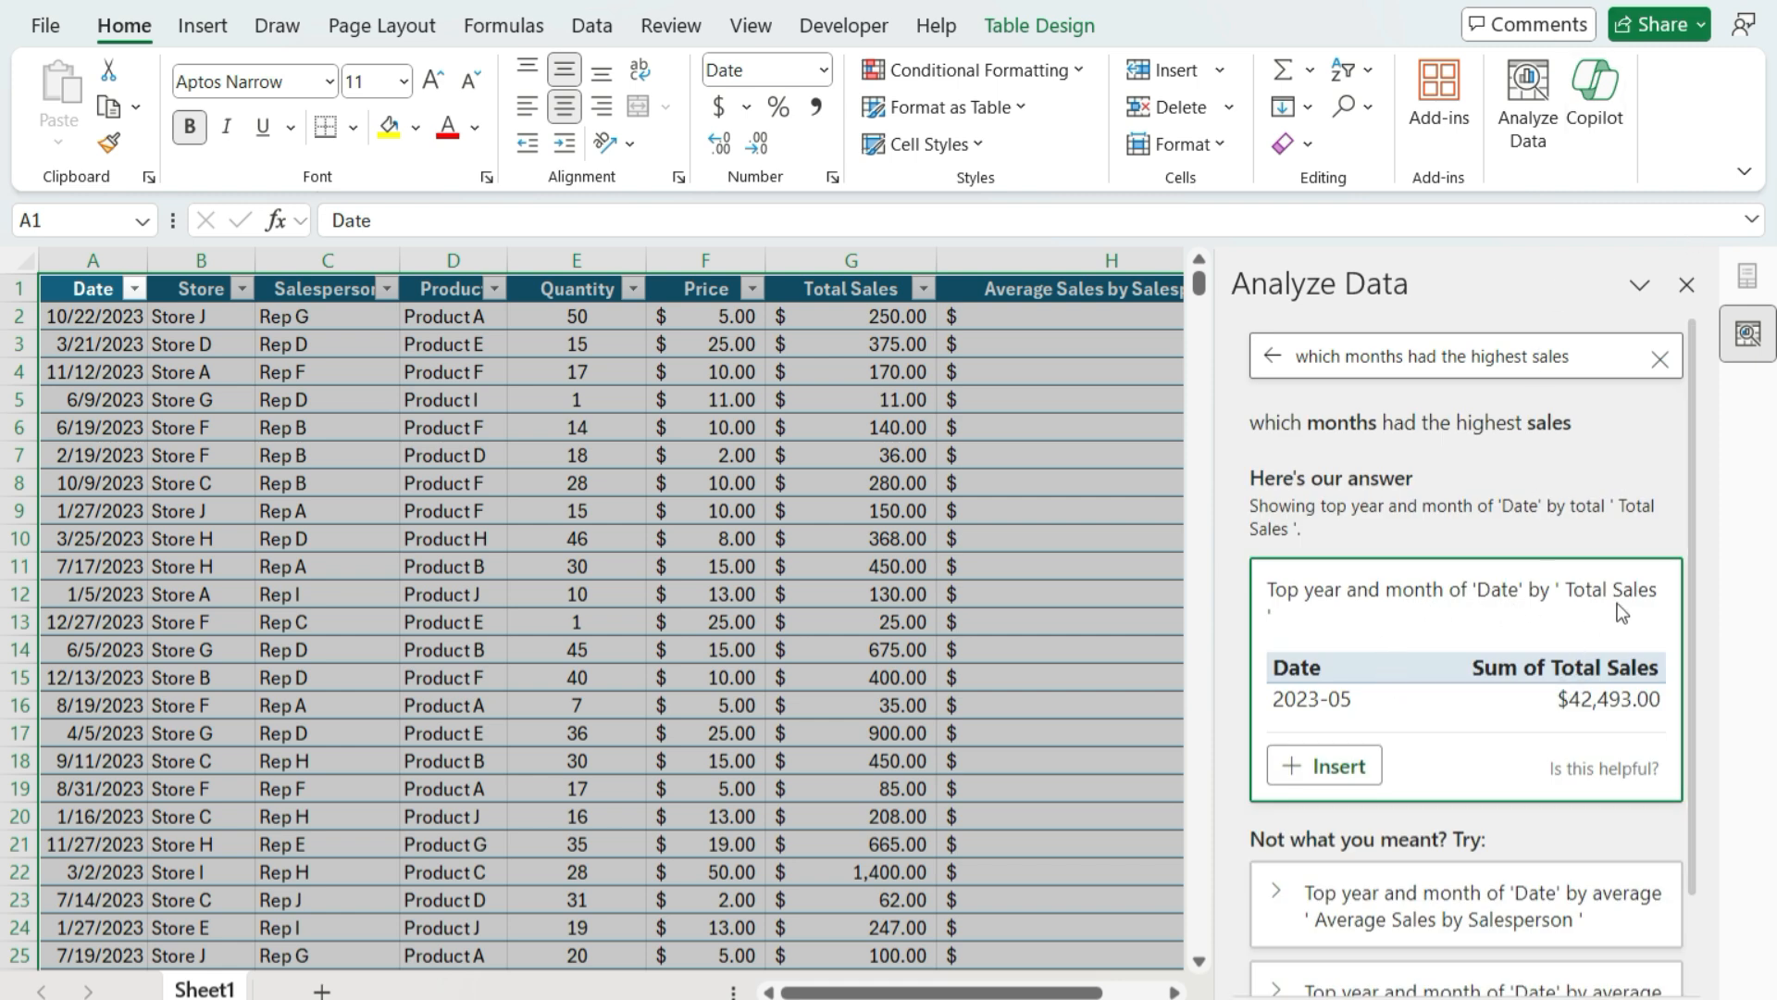
# Expand the three alternative answers on top months by average salesperson sales, average total sales and top 5 total sales, and review them.
pyautogui.scroll(-3, 1484, 527)
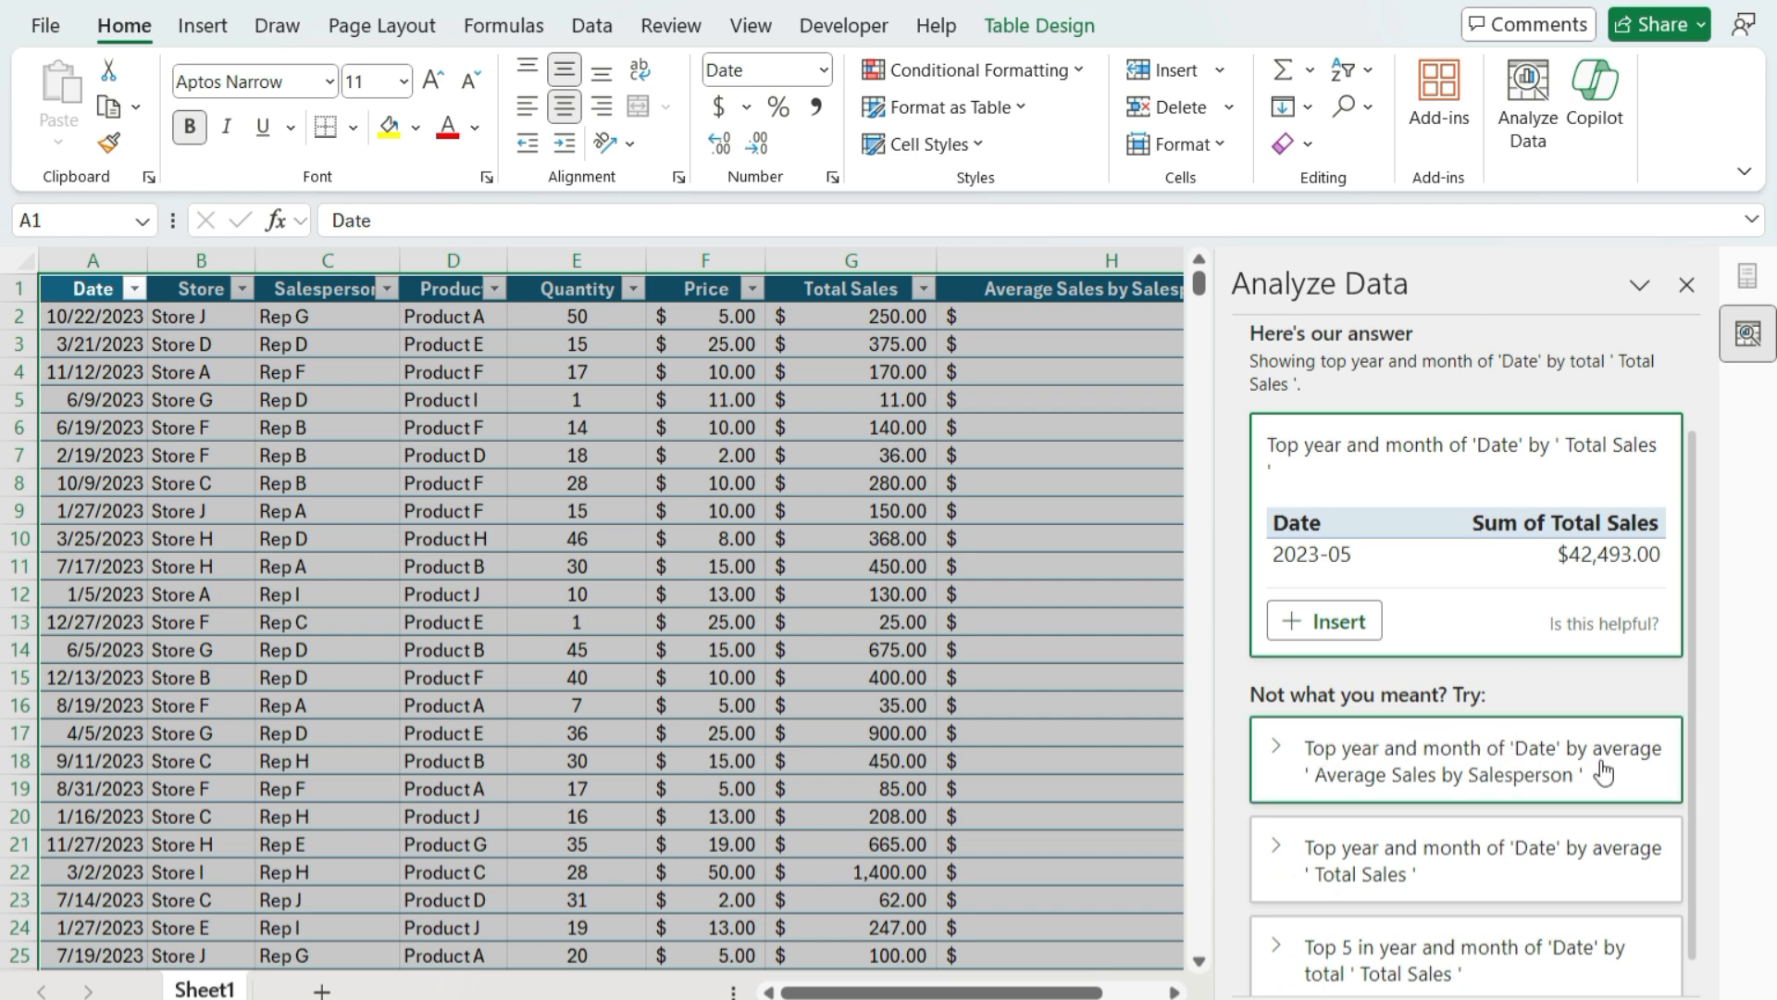
pyautogui.click(1527, 773)
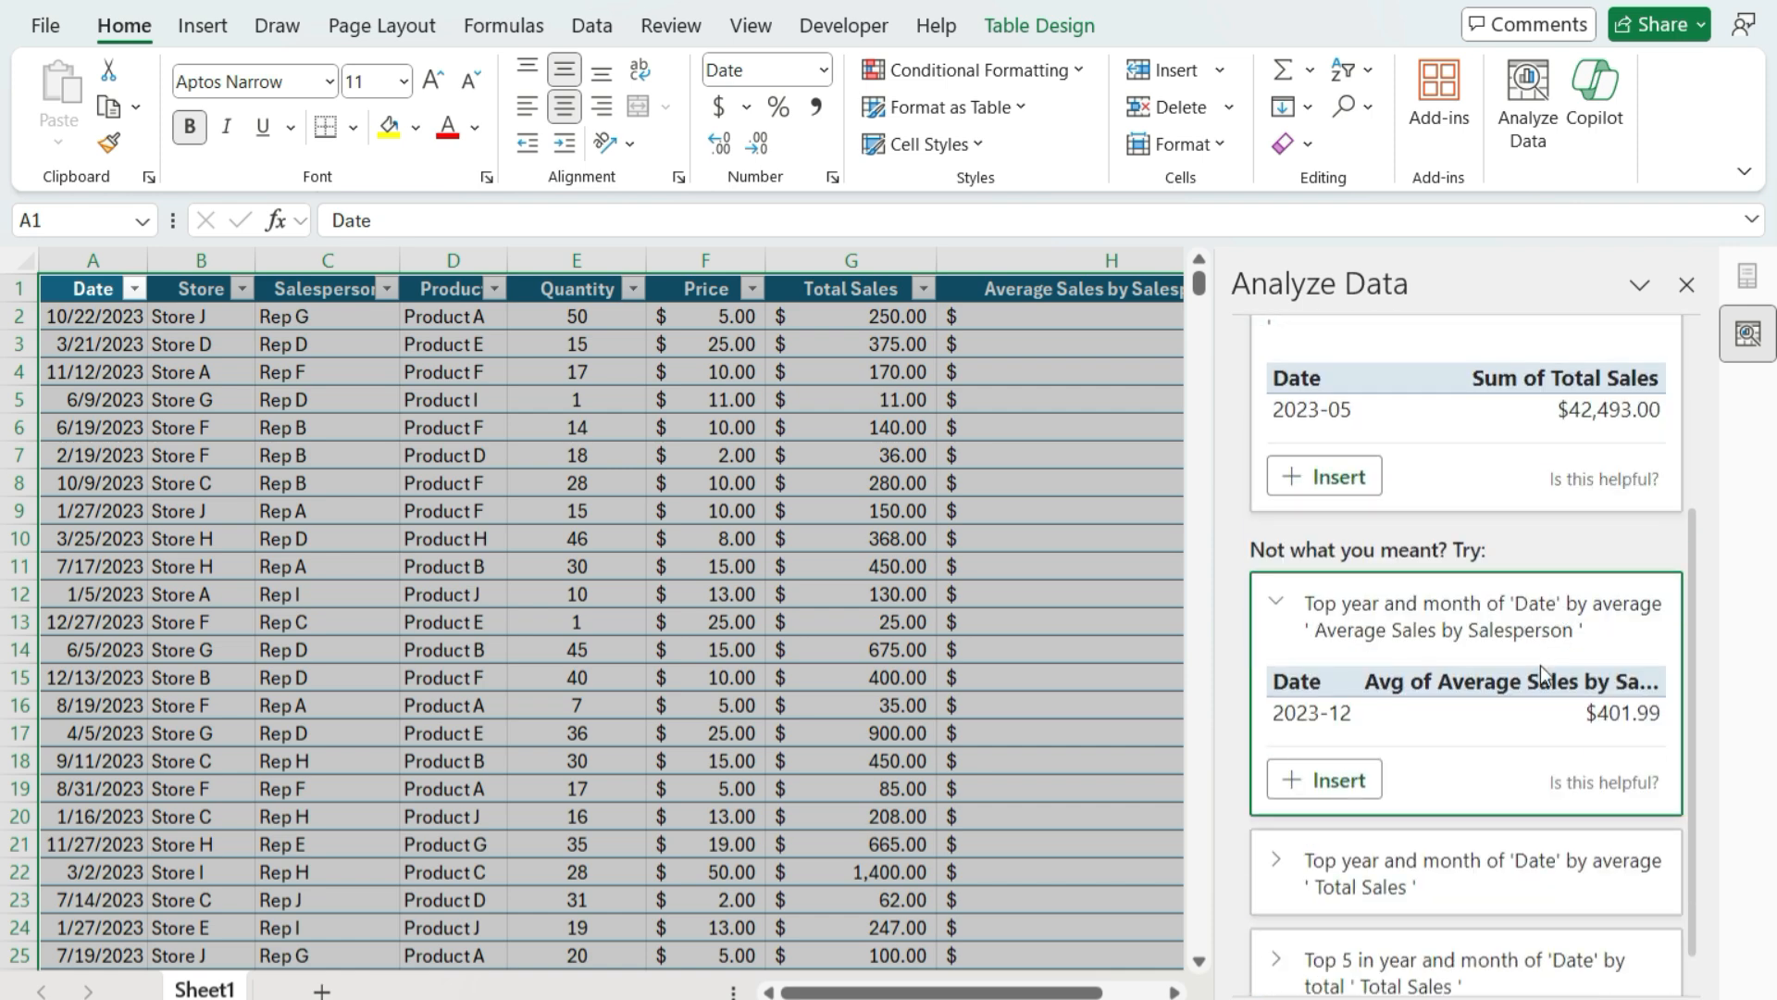
pyautogui.scroll(-1, 1500, 714)
pyautogui.click(1436, 825)
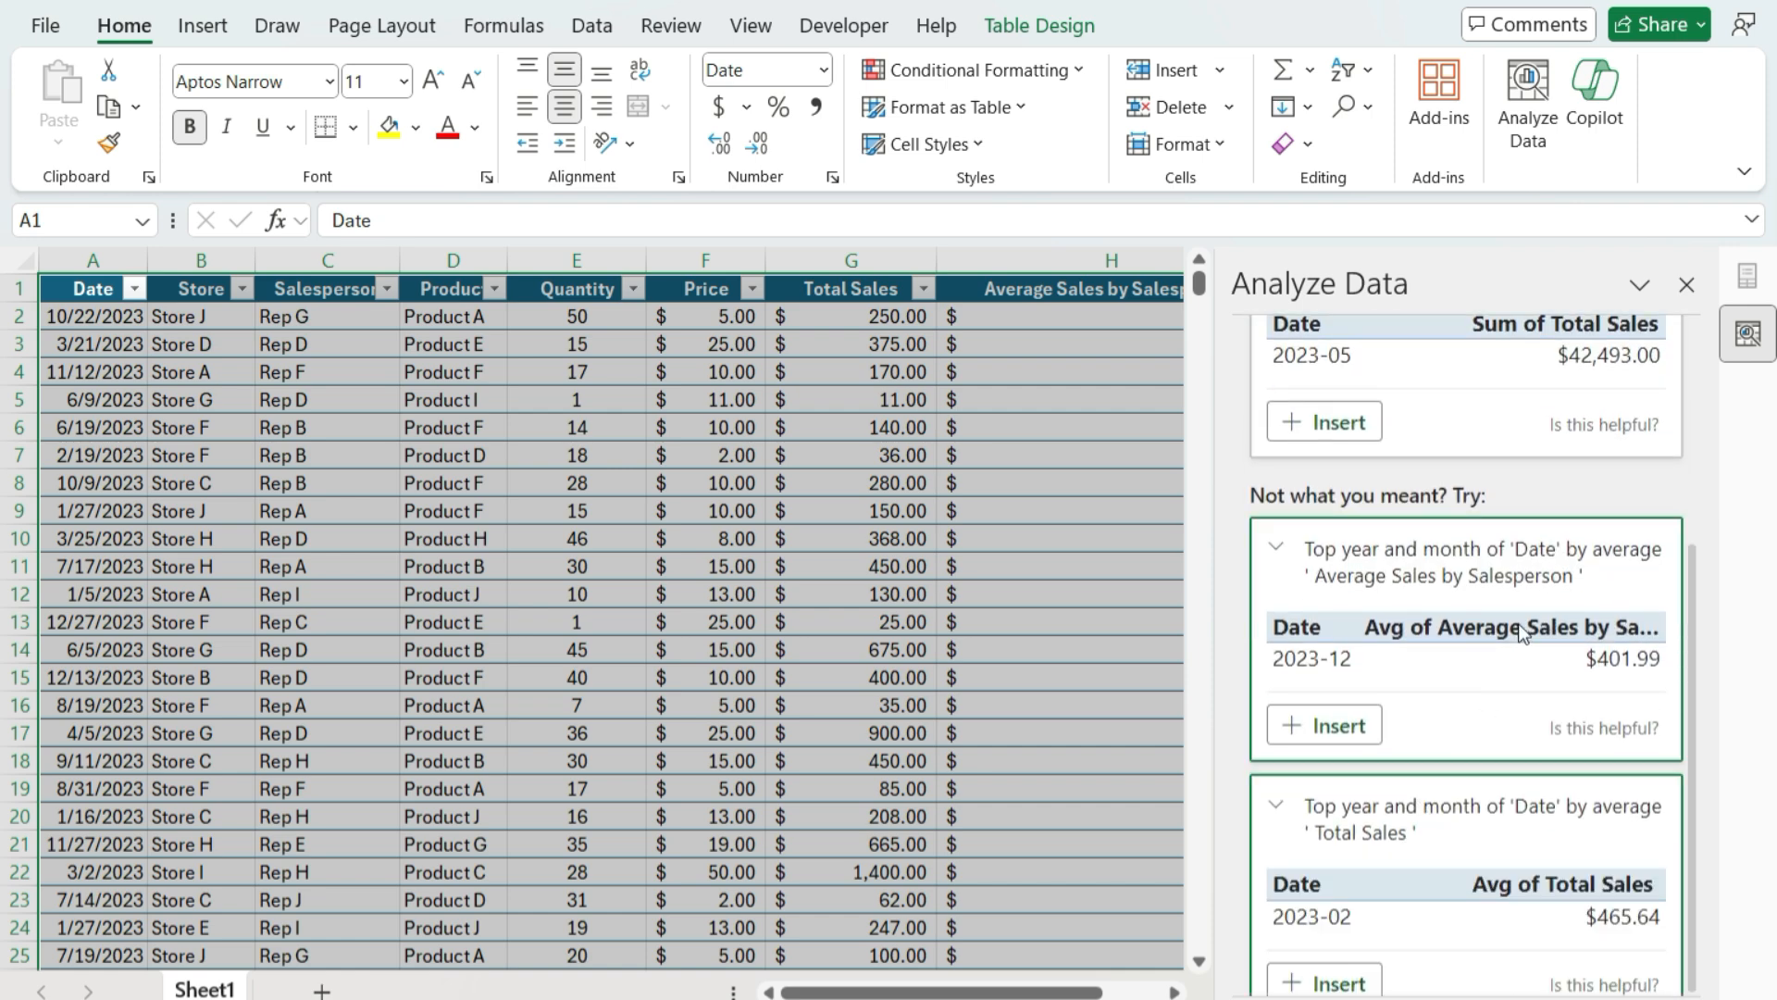
pyautogui.scroll(-2, 1522, 623)
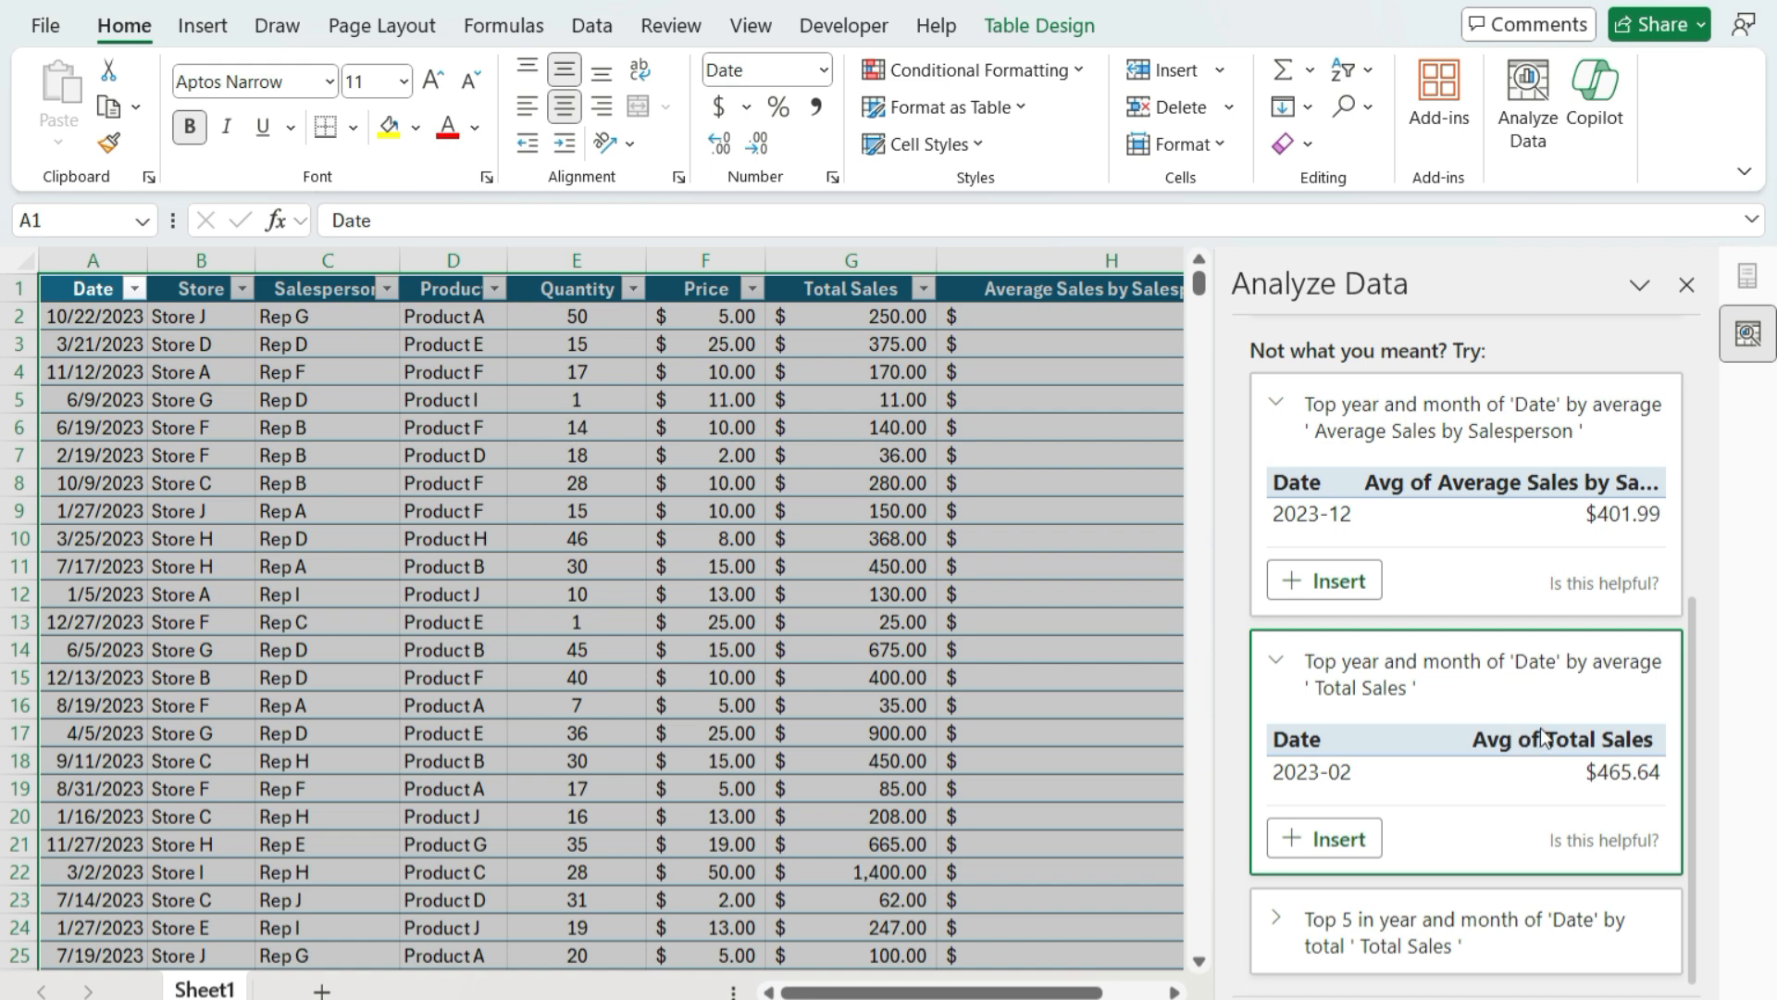
pyautogui.click(1451, 937)
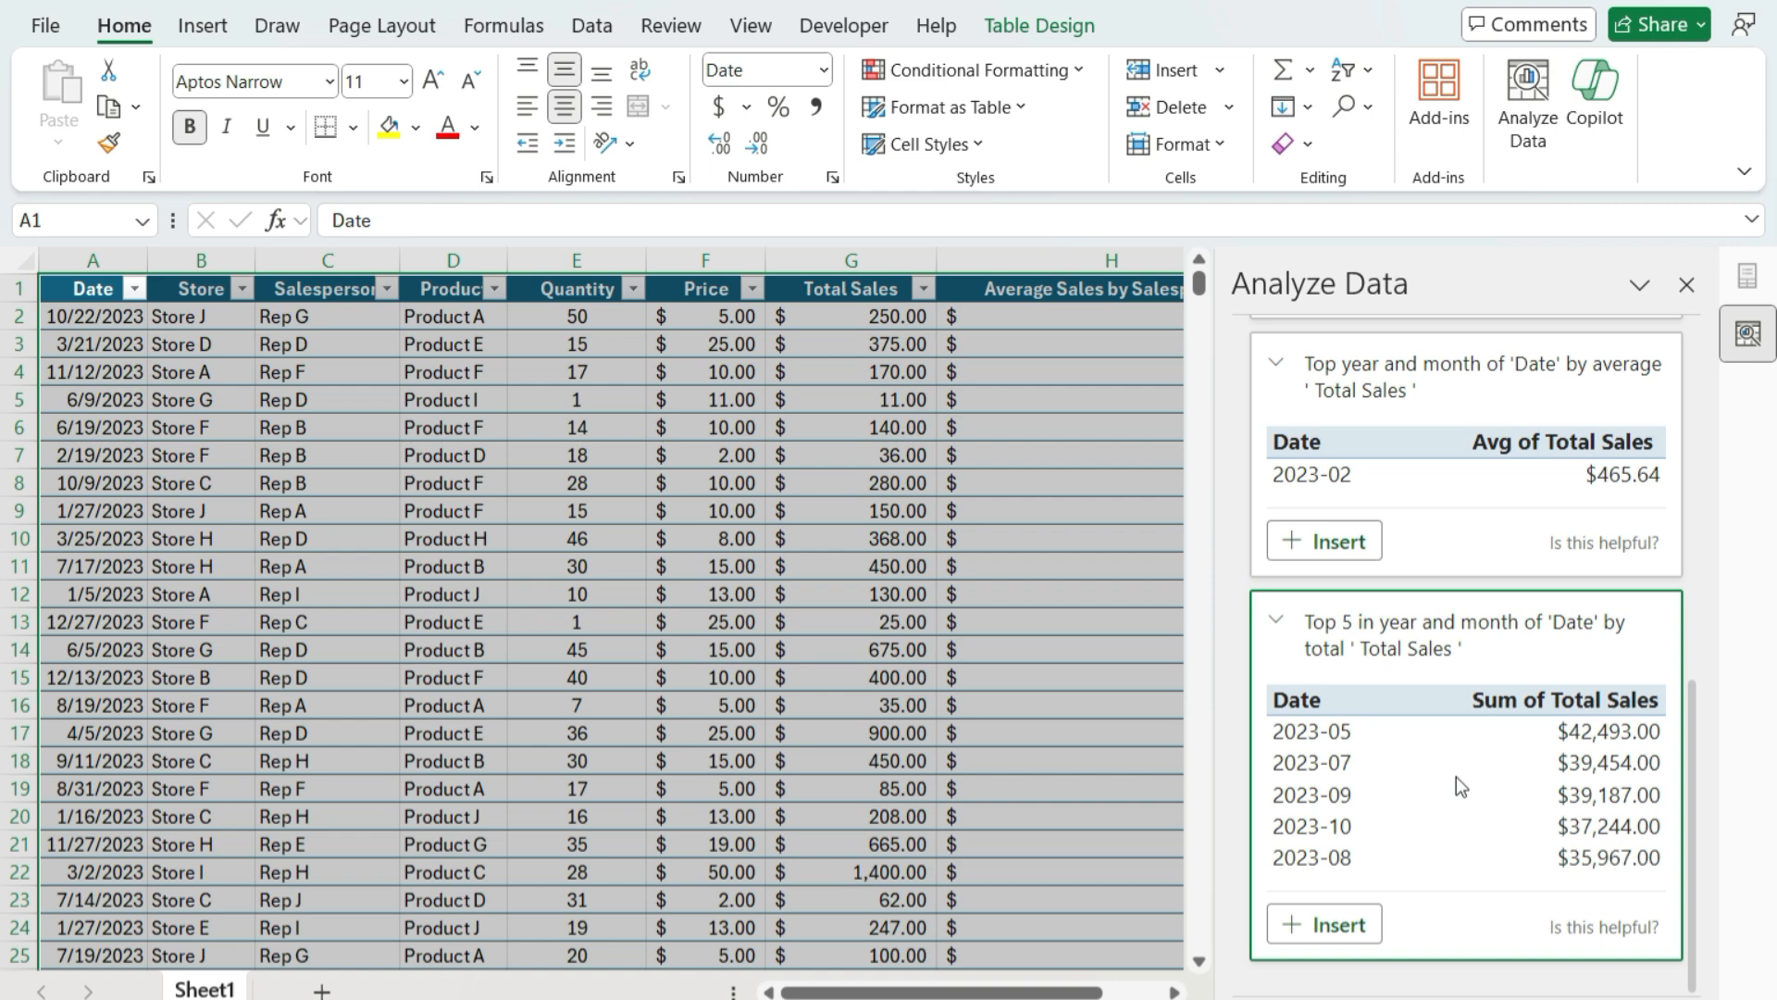
pyautogui.scroll(5, 1470, 763)
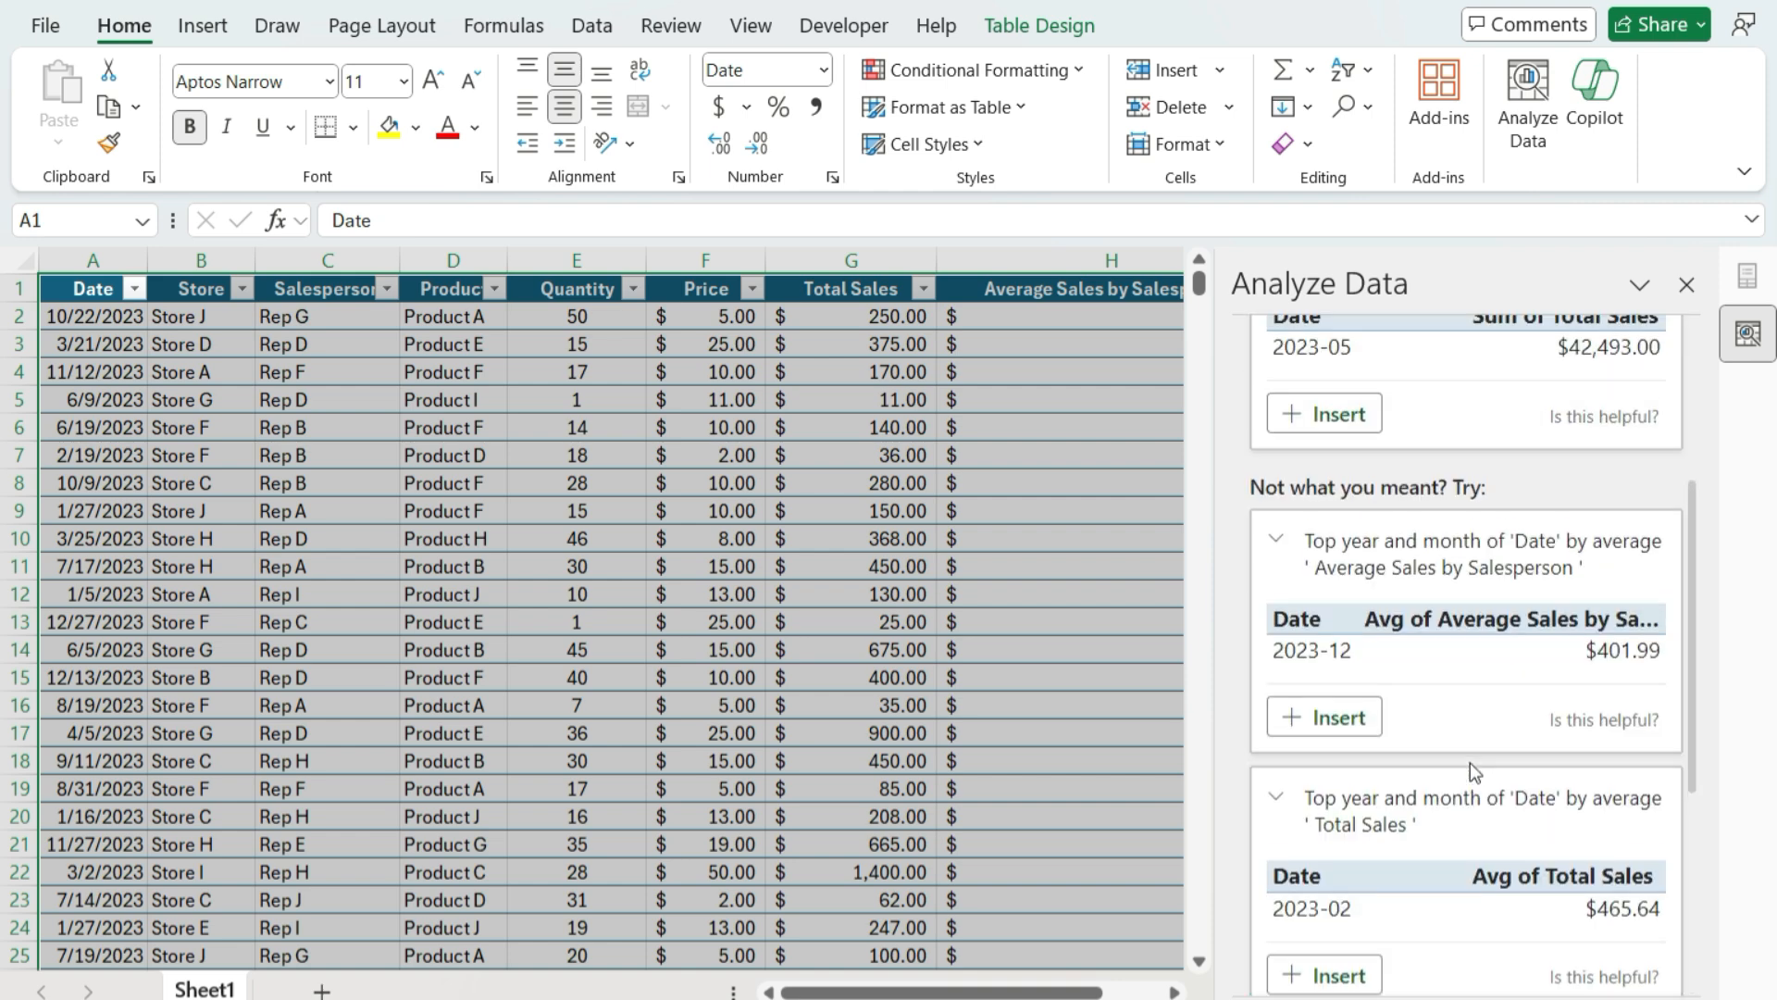
pyautogui.scroll(1, 1470, 762)
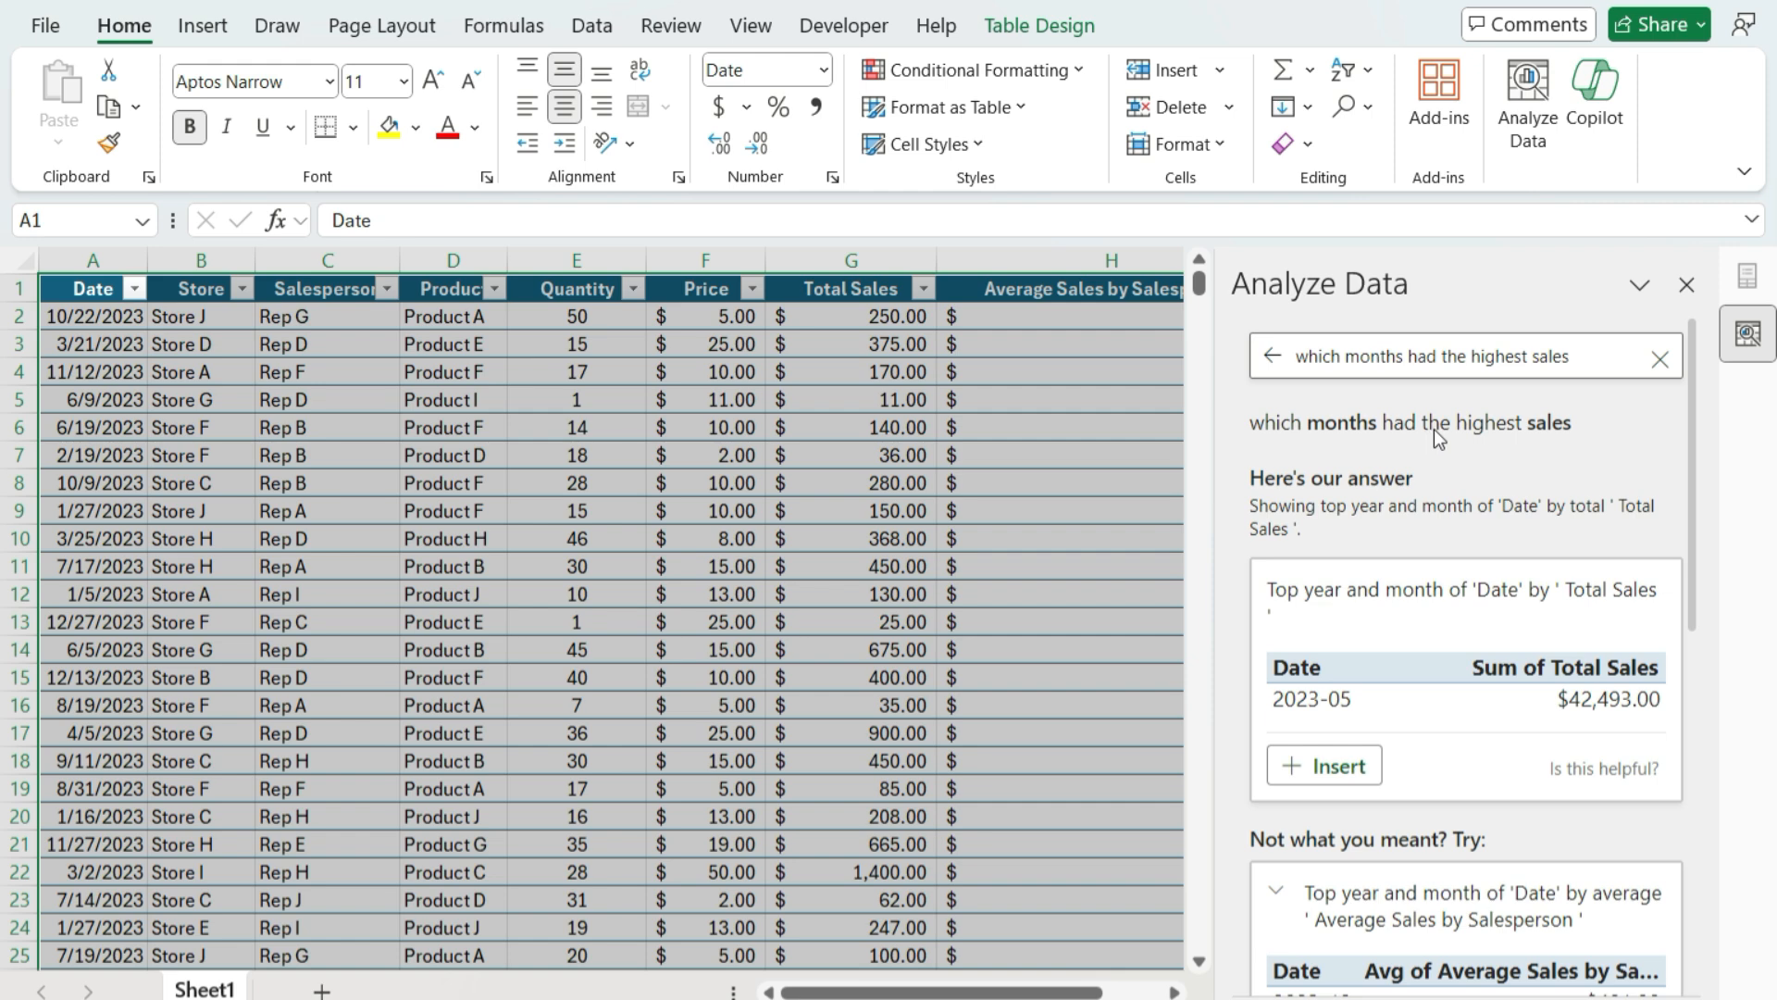
# Insert the top 5 months by total sales answer into the workbook, select a cell in its table and display the table design options.
pyautogui.scroll(-10, 1441, 524)
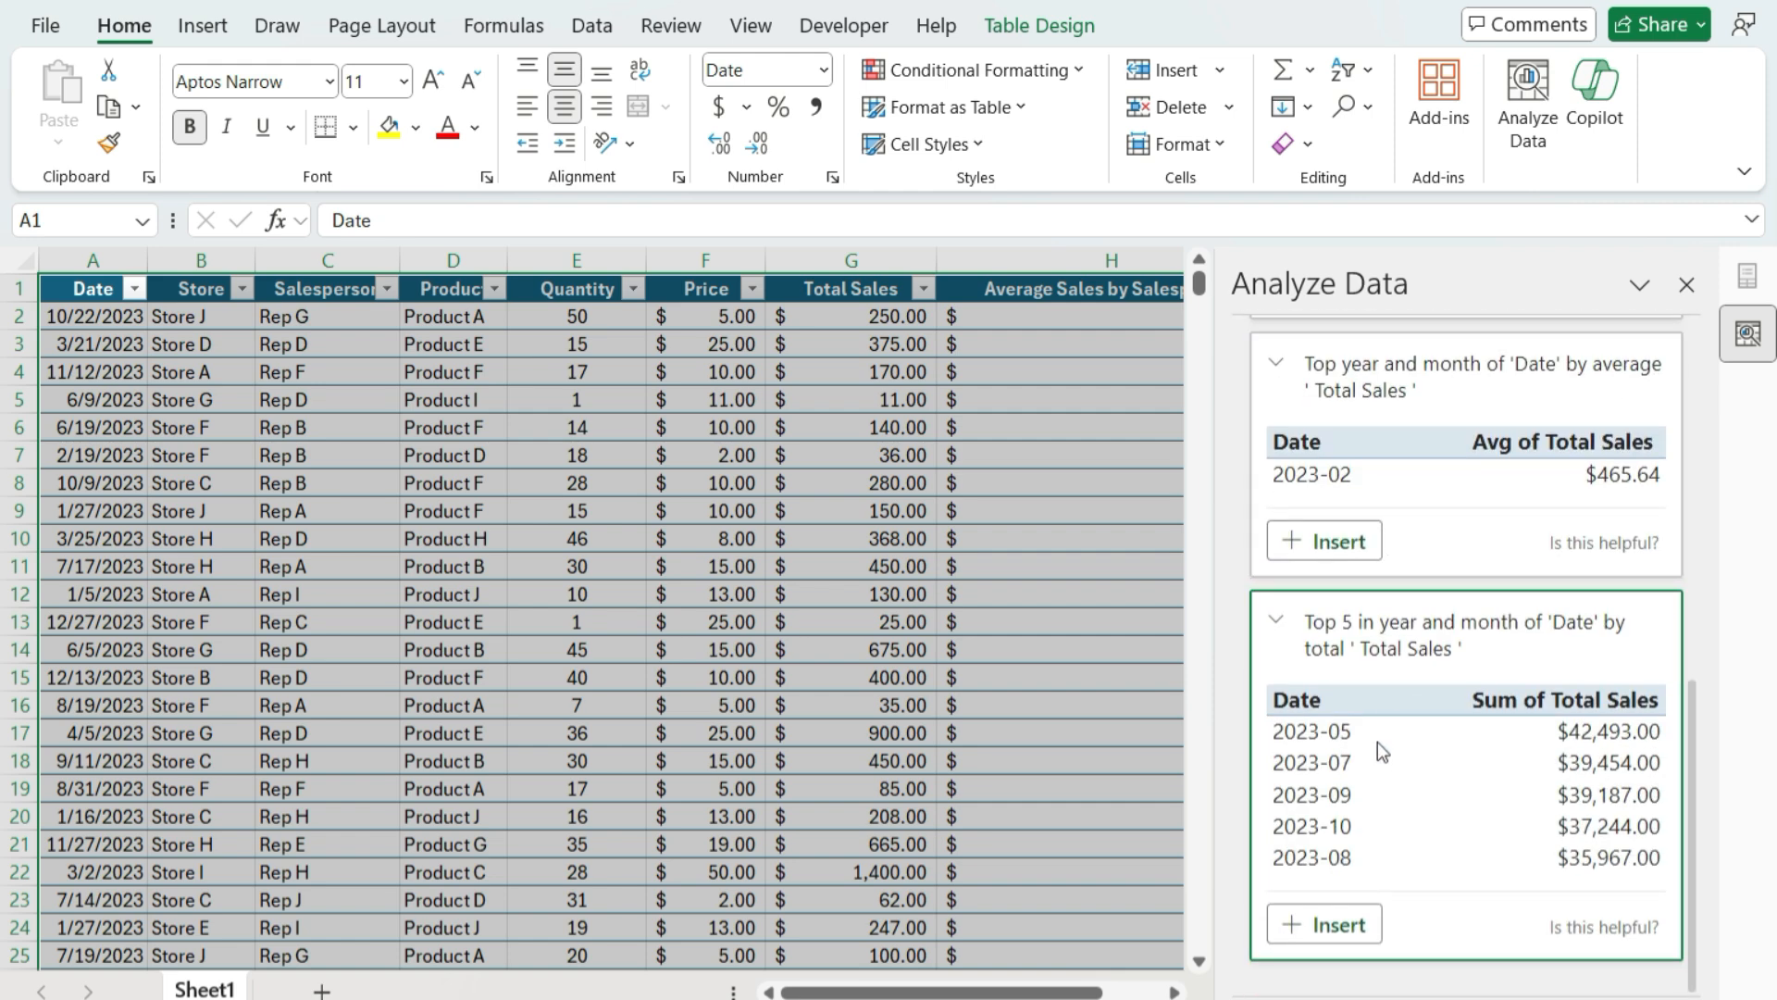
pyautogui.click(1352, 926)
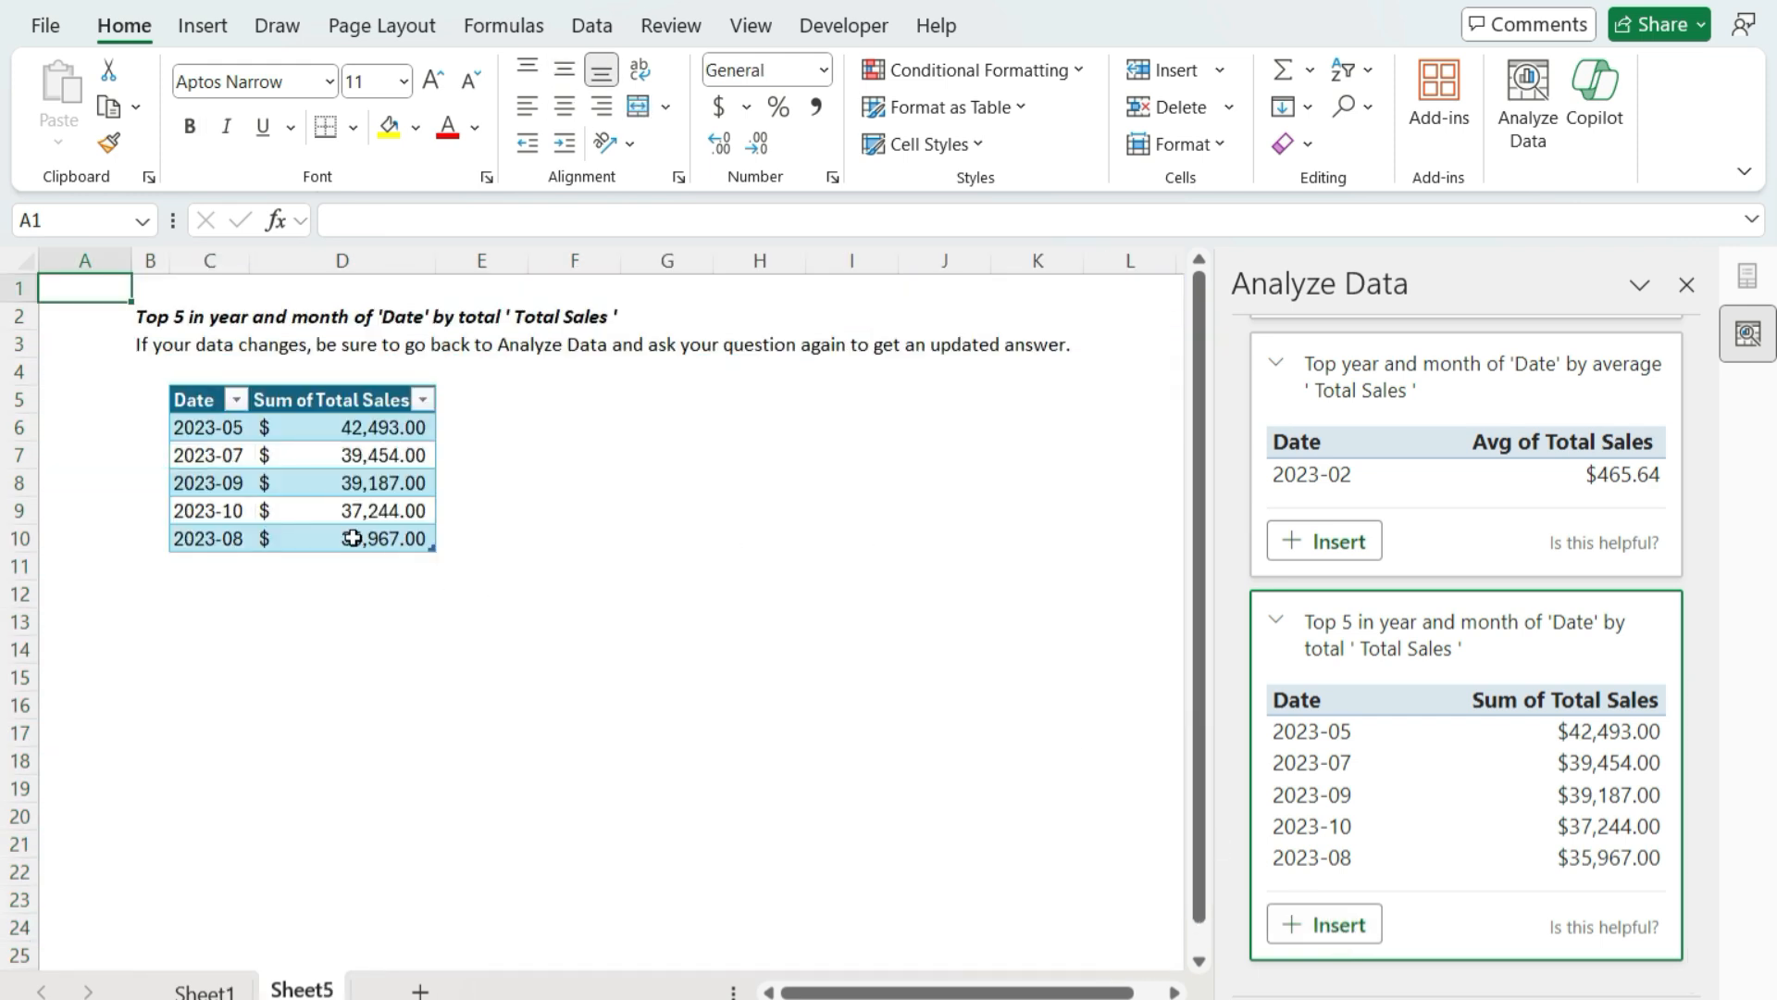
pyautogui.click(355, 505)
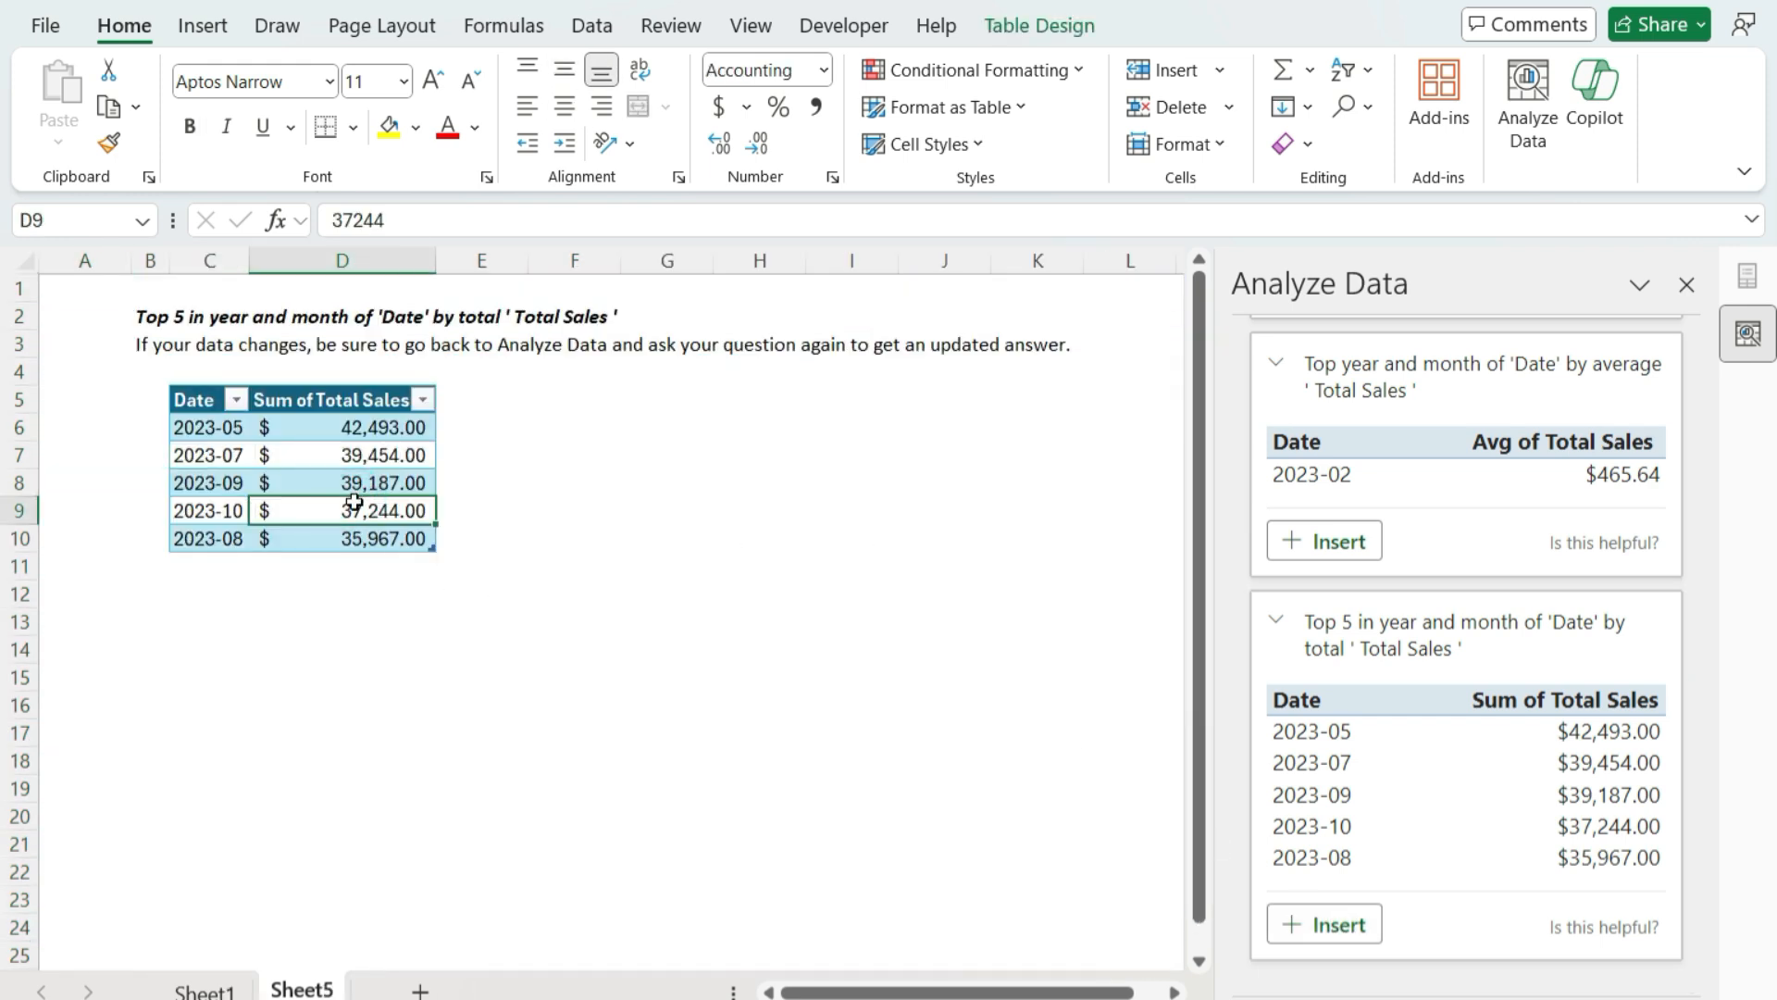
pyautogui.click(1011, 20)
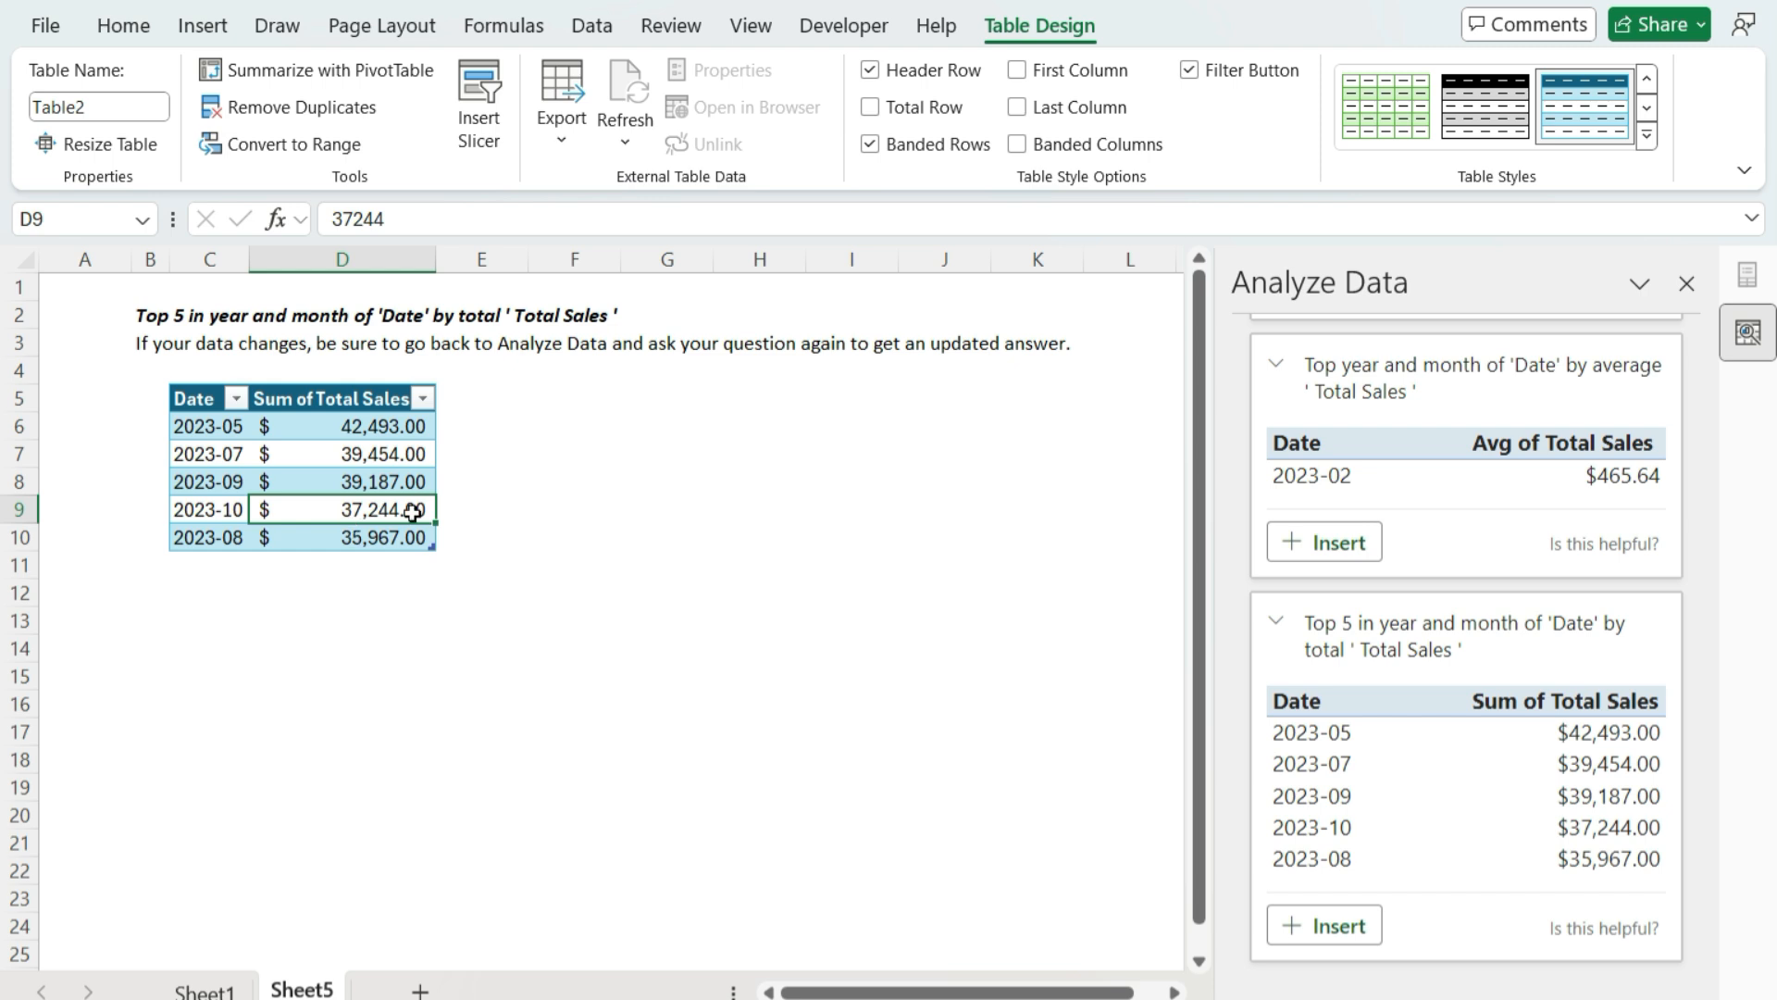
# Return to the suggested insights, insert the 'Total Sales' by 'Store' and 'Salesperson' PivotTable, and select a value cell in it to show its fields.
pyautogui.scroll(5, 1488, 570)
pyautogui.scroll(3, 1433, 602)
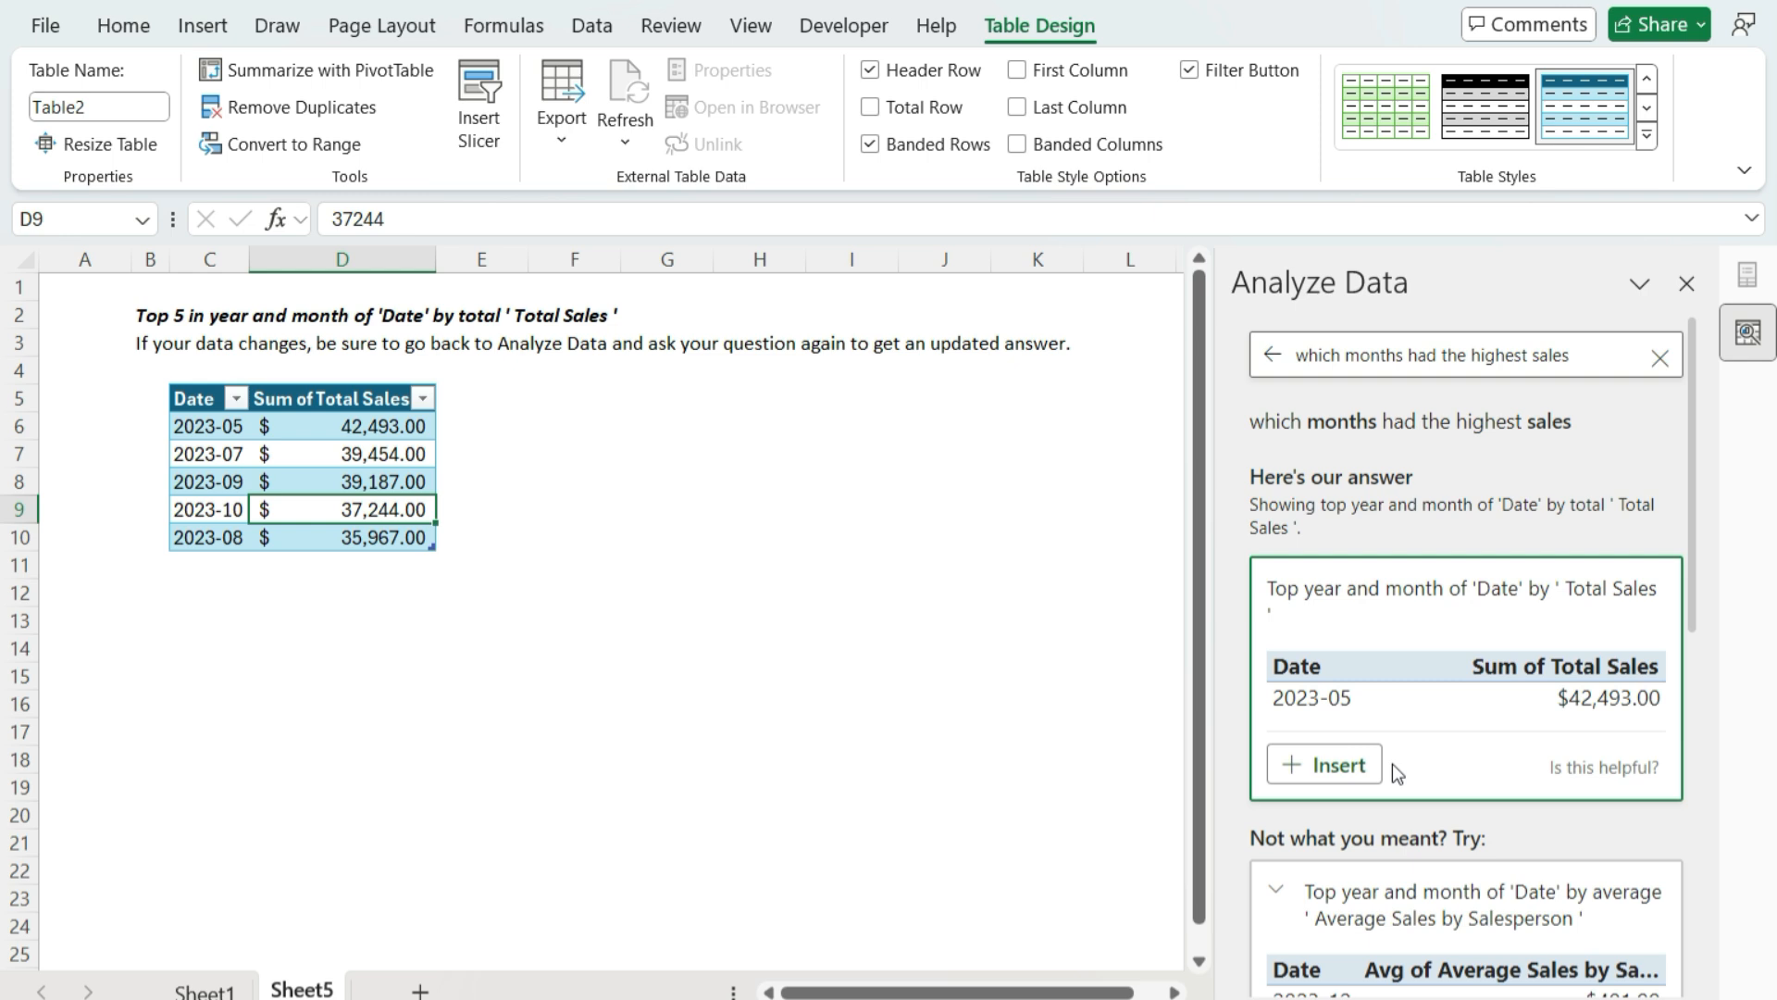
pyautogui.click(1273, 356)
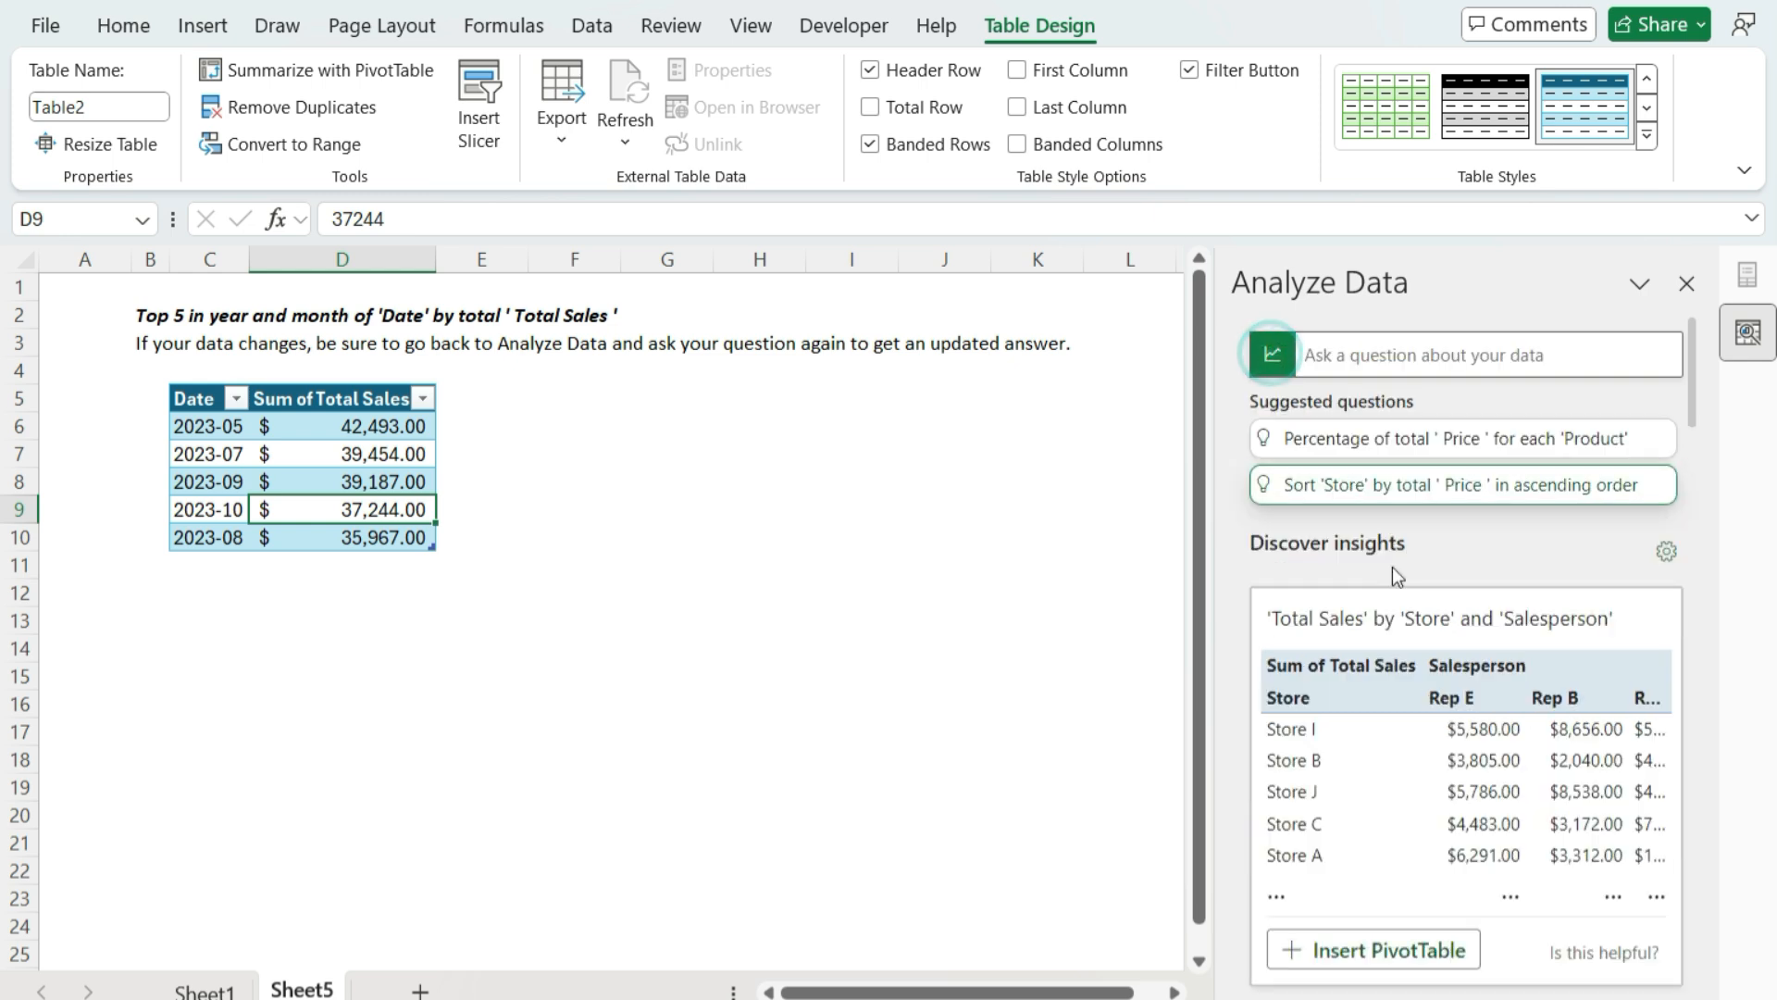
pyautogui.scroll(-2, 1388, 593)
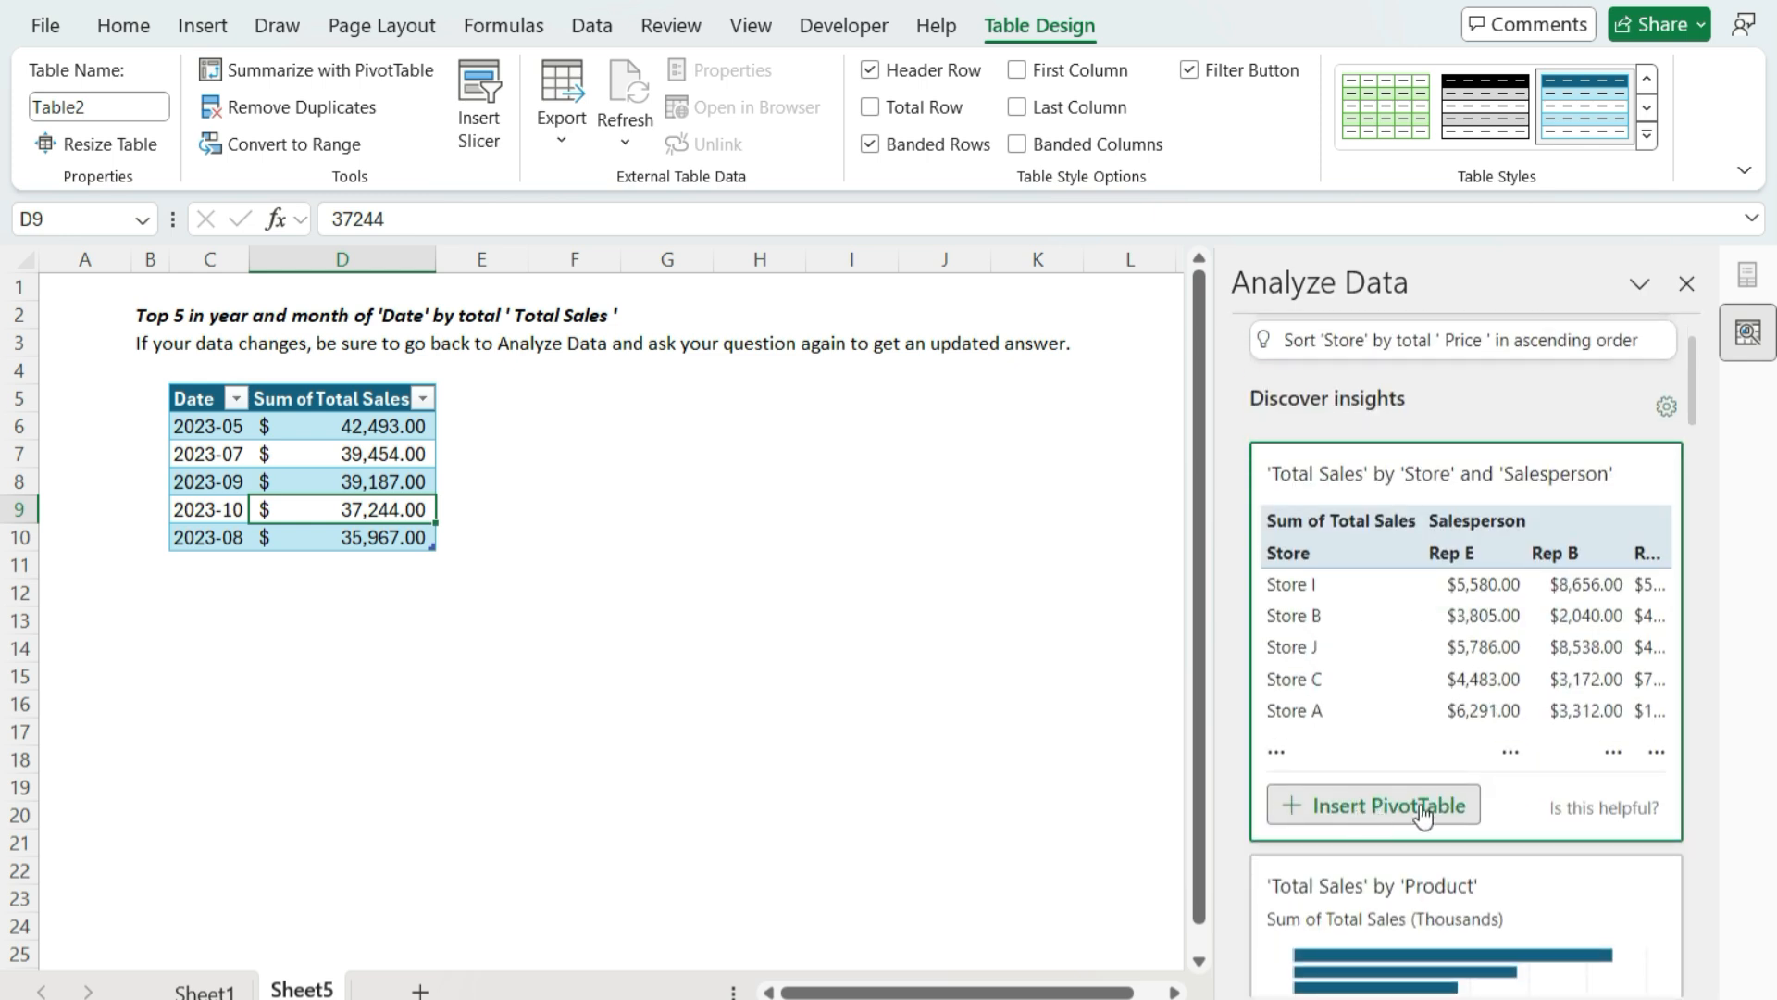
pyautogui.click(1414, 807)
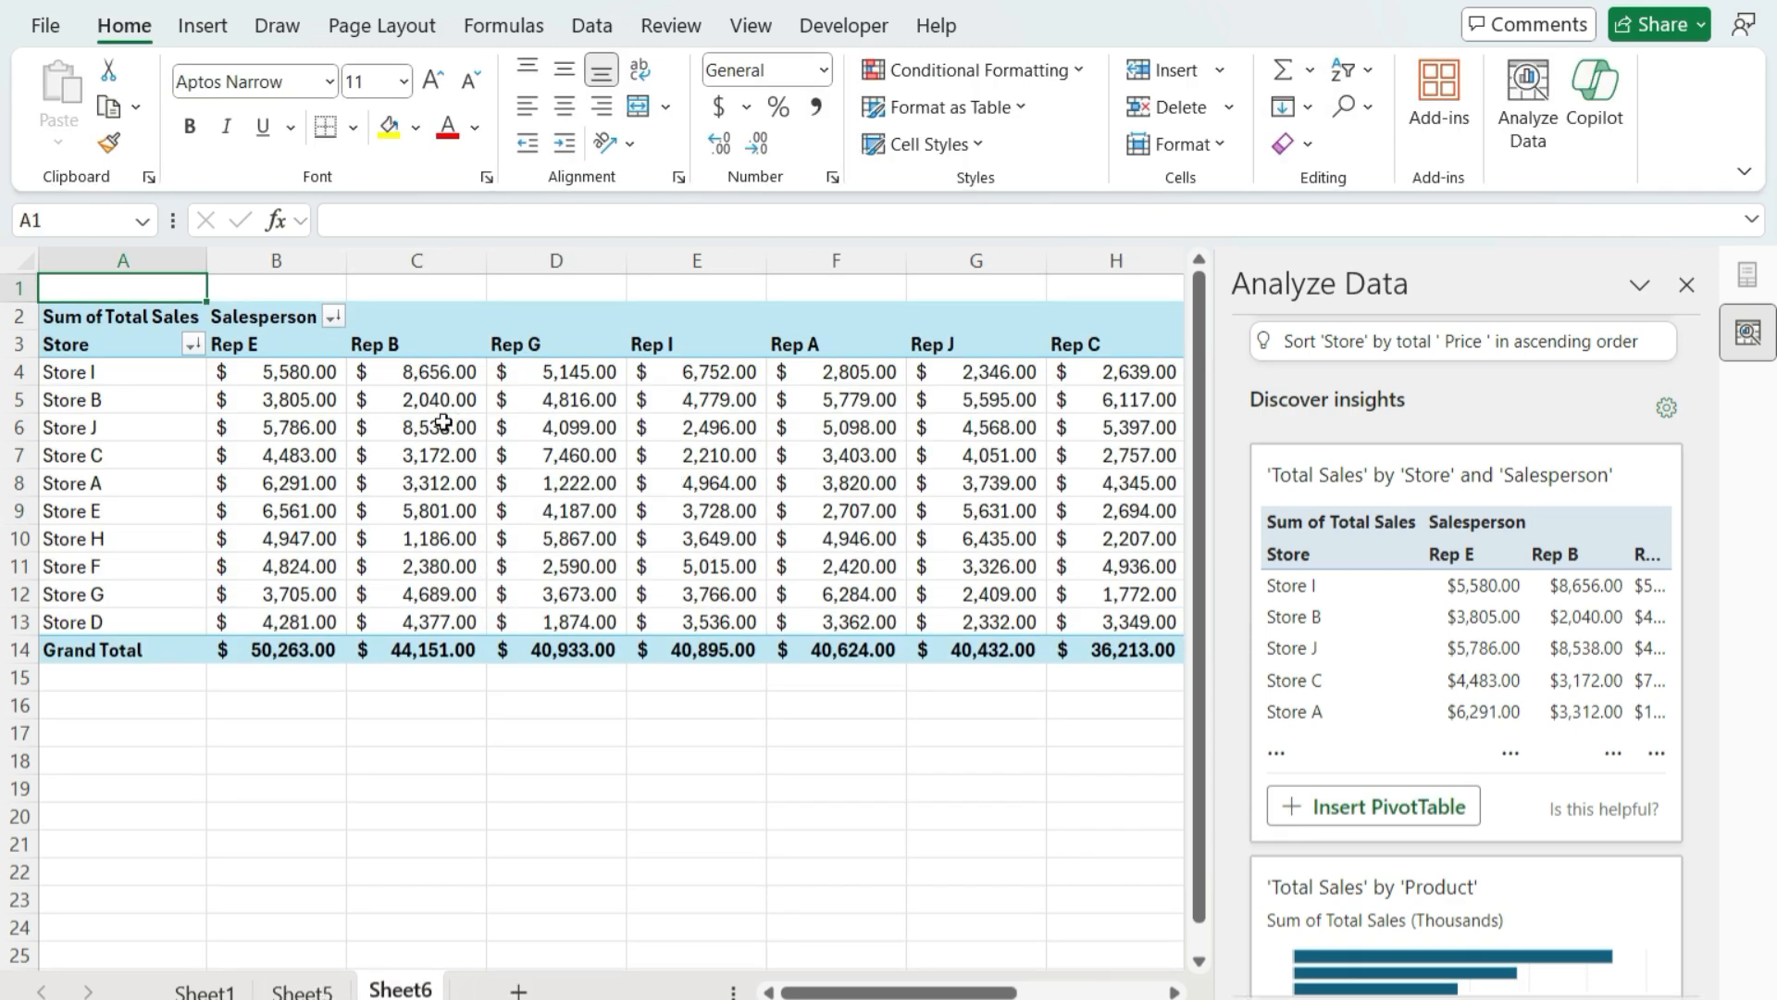
pyautogui.click(415, 454)
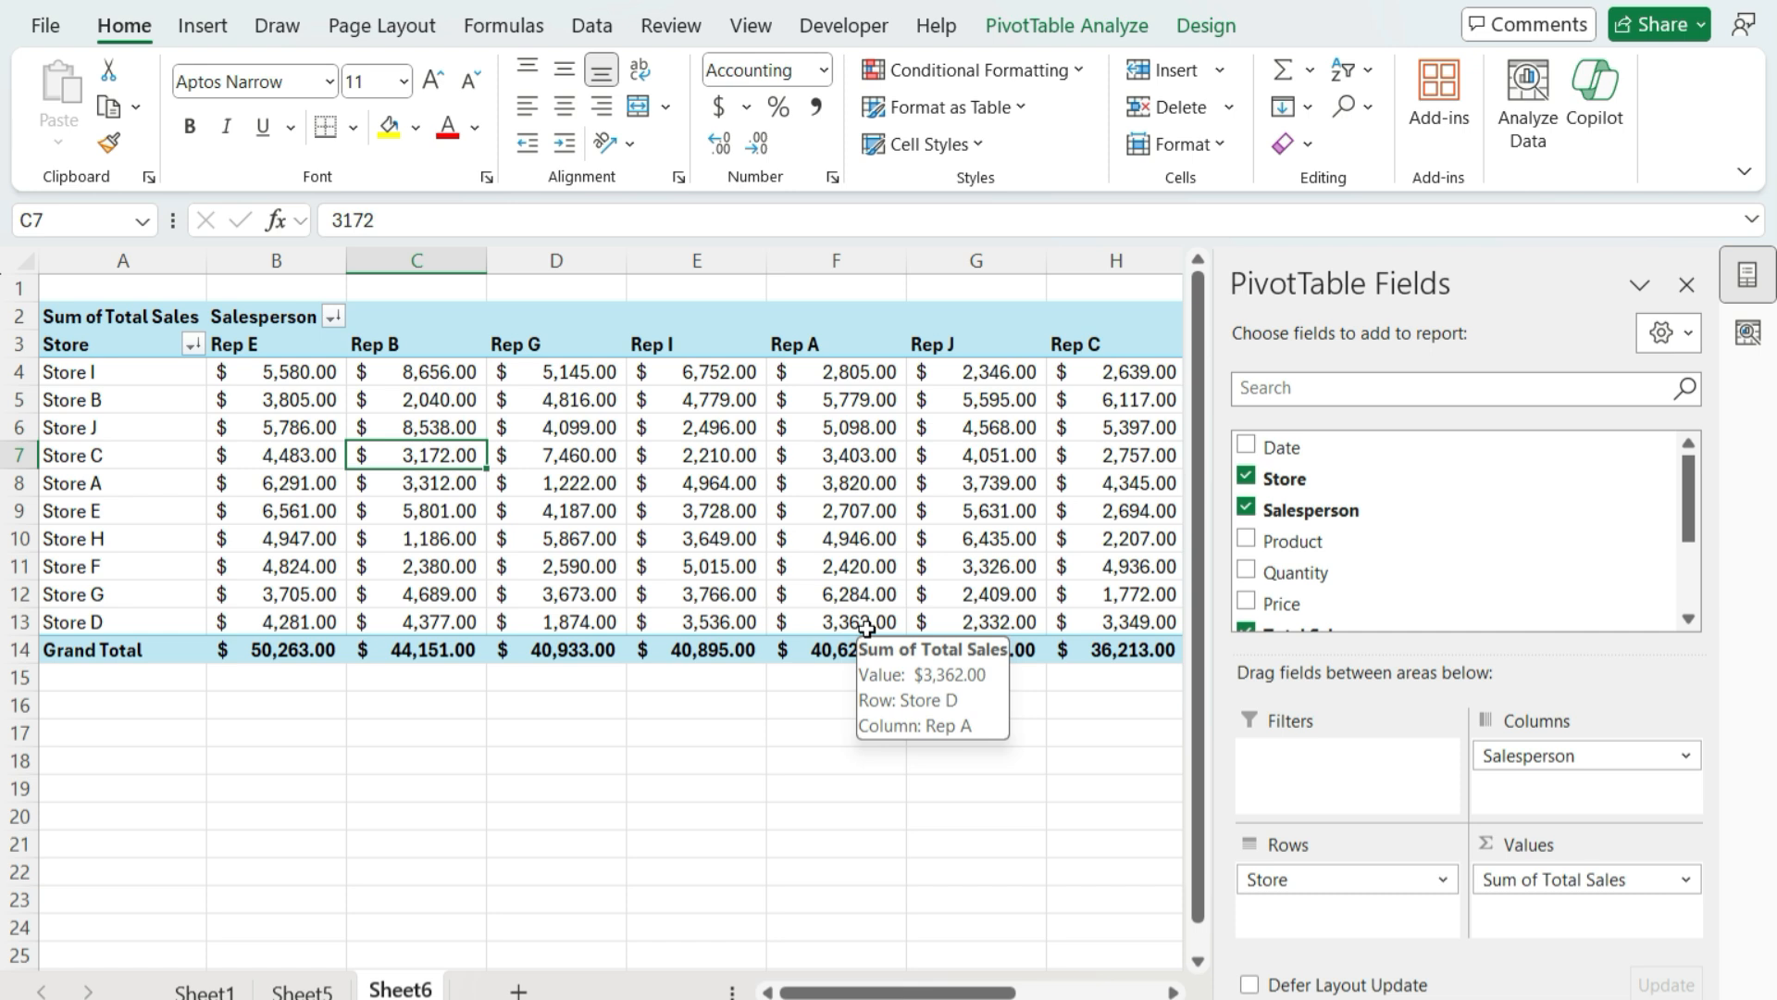
# Compare the Copilot suggestions with Analyze Data, and review the discovered insights on total sales by product and average sales by salesperson.
pyautogui.click(1751, 331)
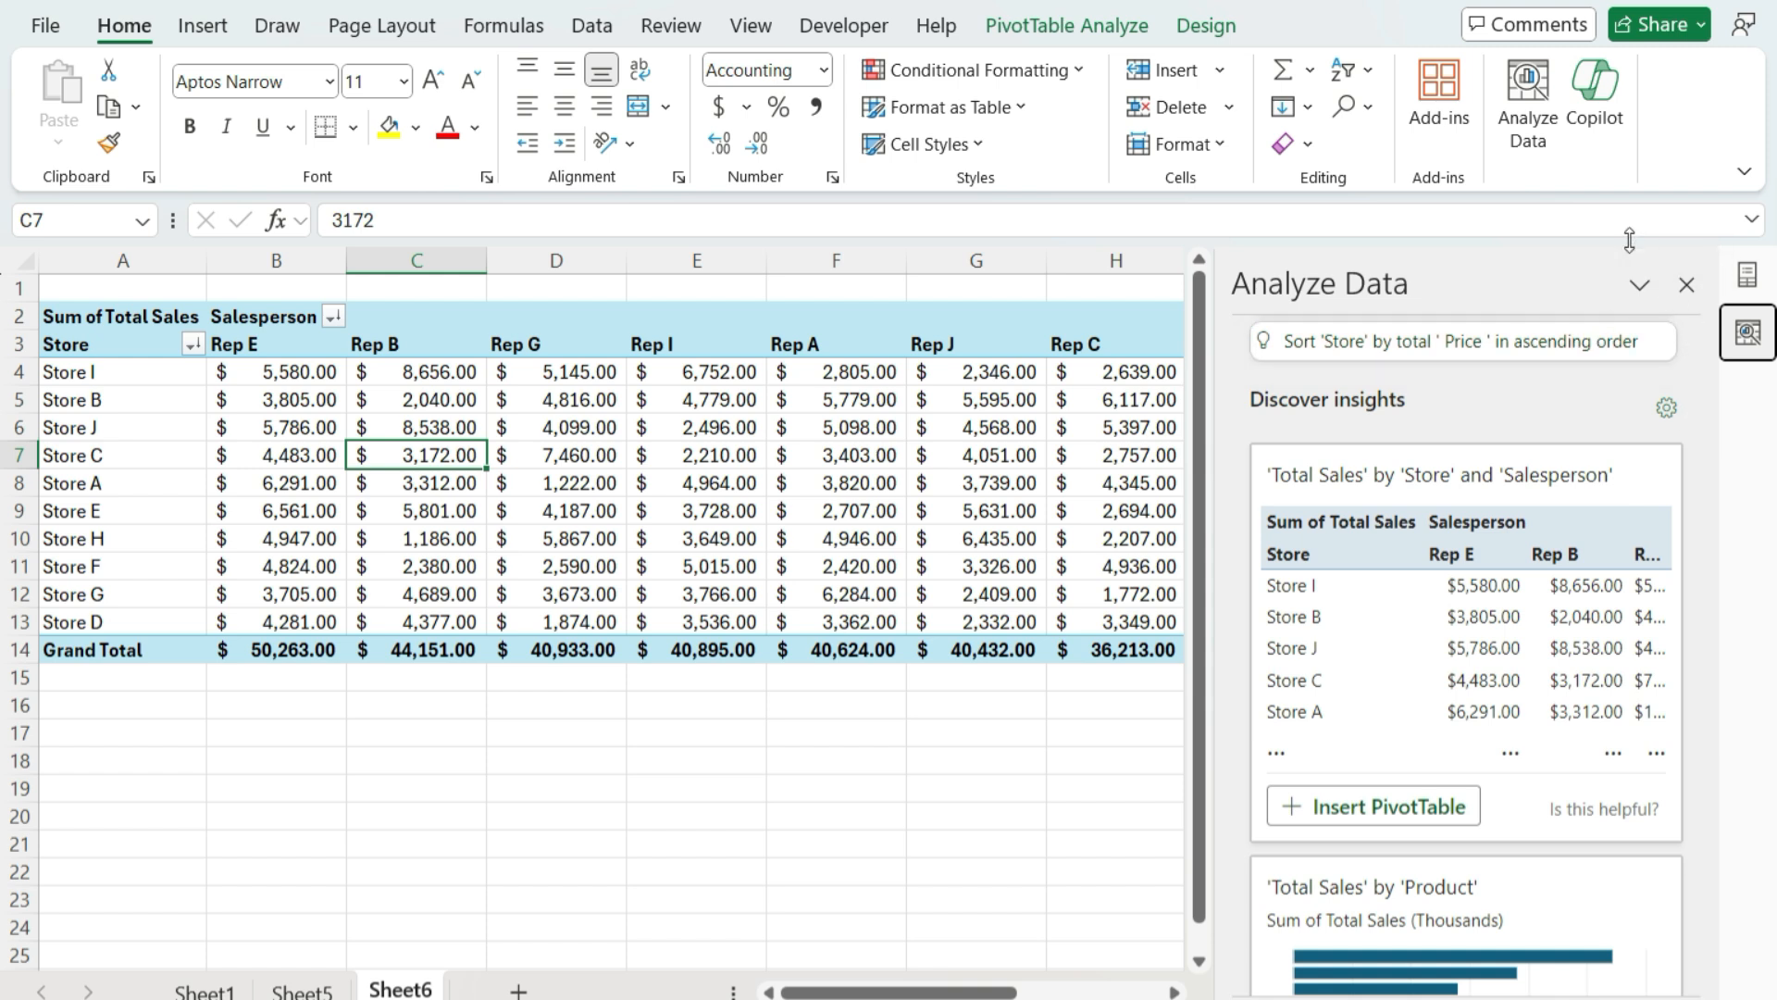
pyautogui.click(1594, 121)
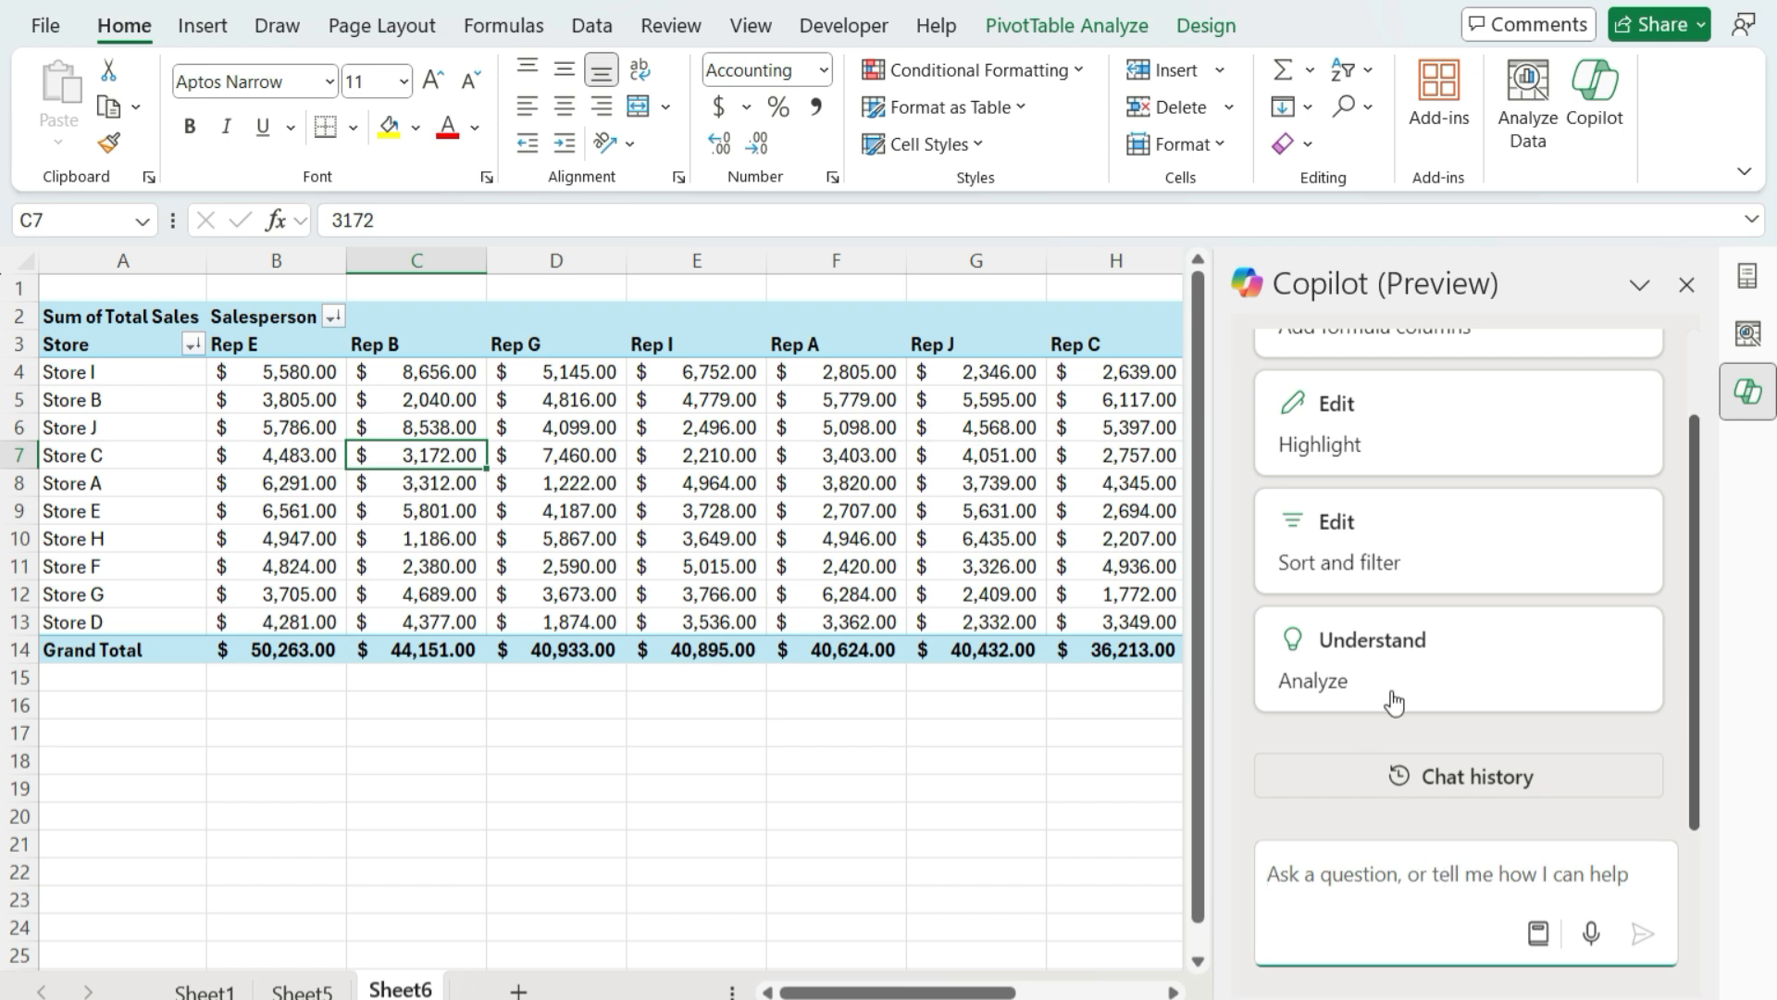
pyautogui.click(1745, 352)
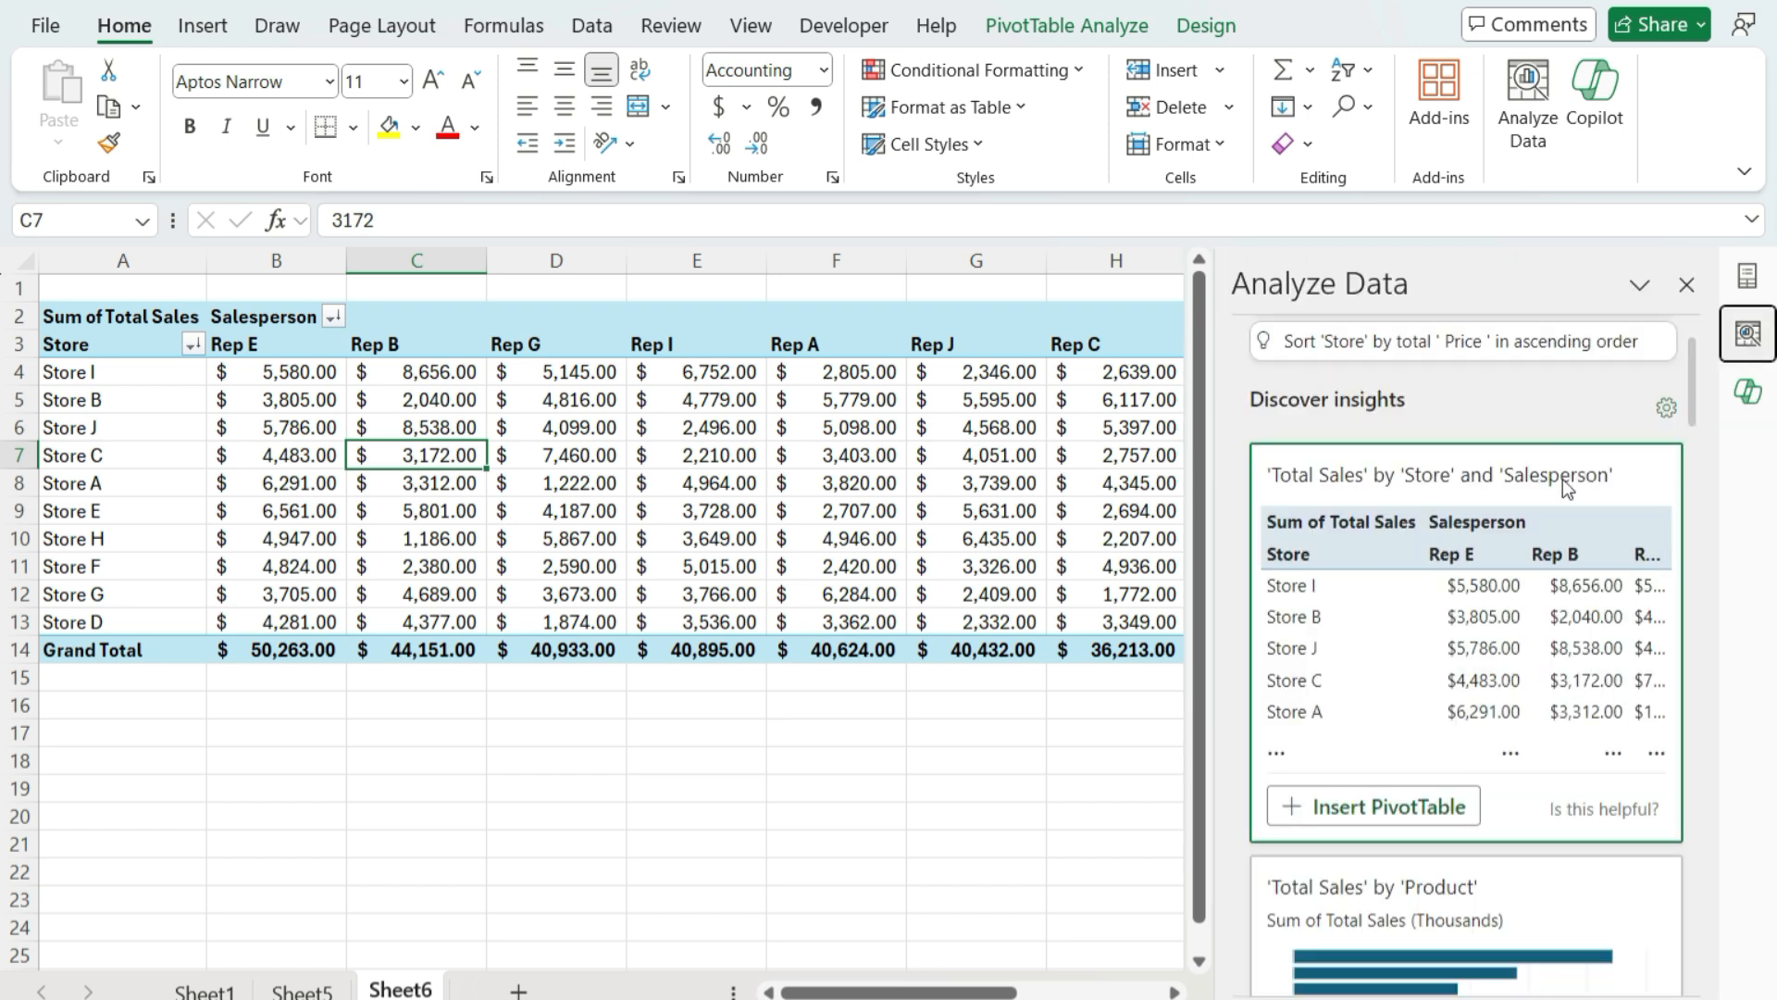
pyautogui.scroll(-2, 1486, 468)
pyautogui.scroll(-5, 1481, 473)
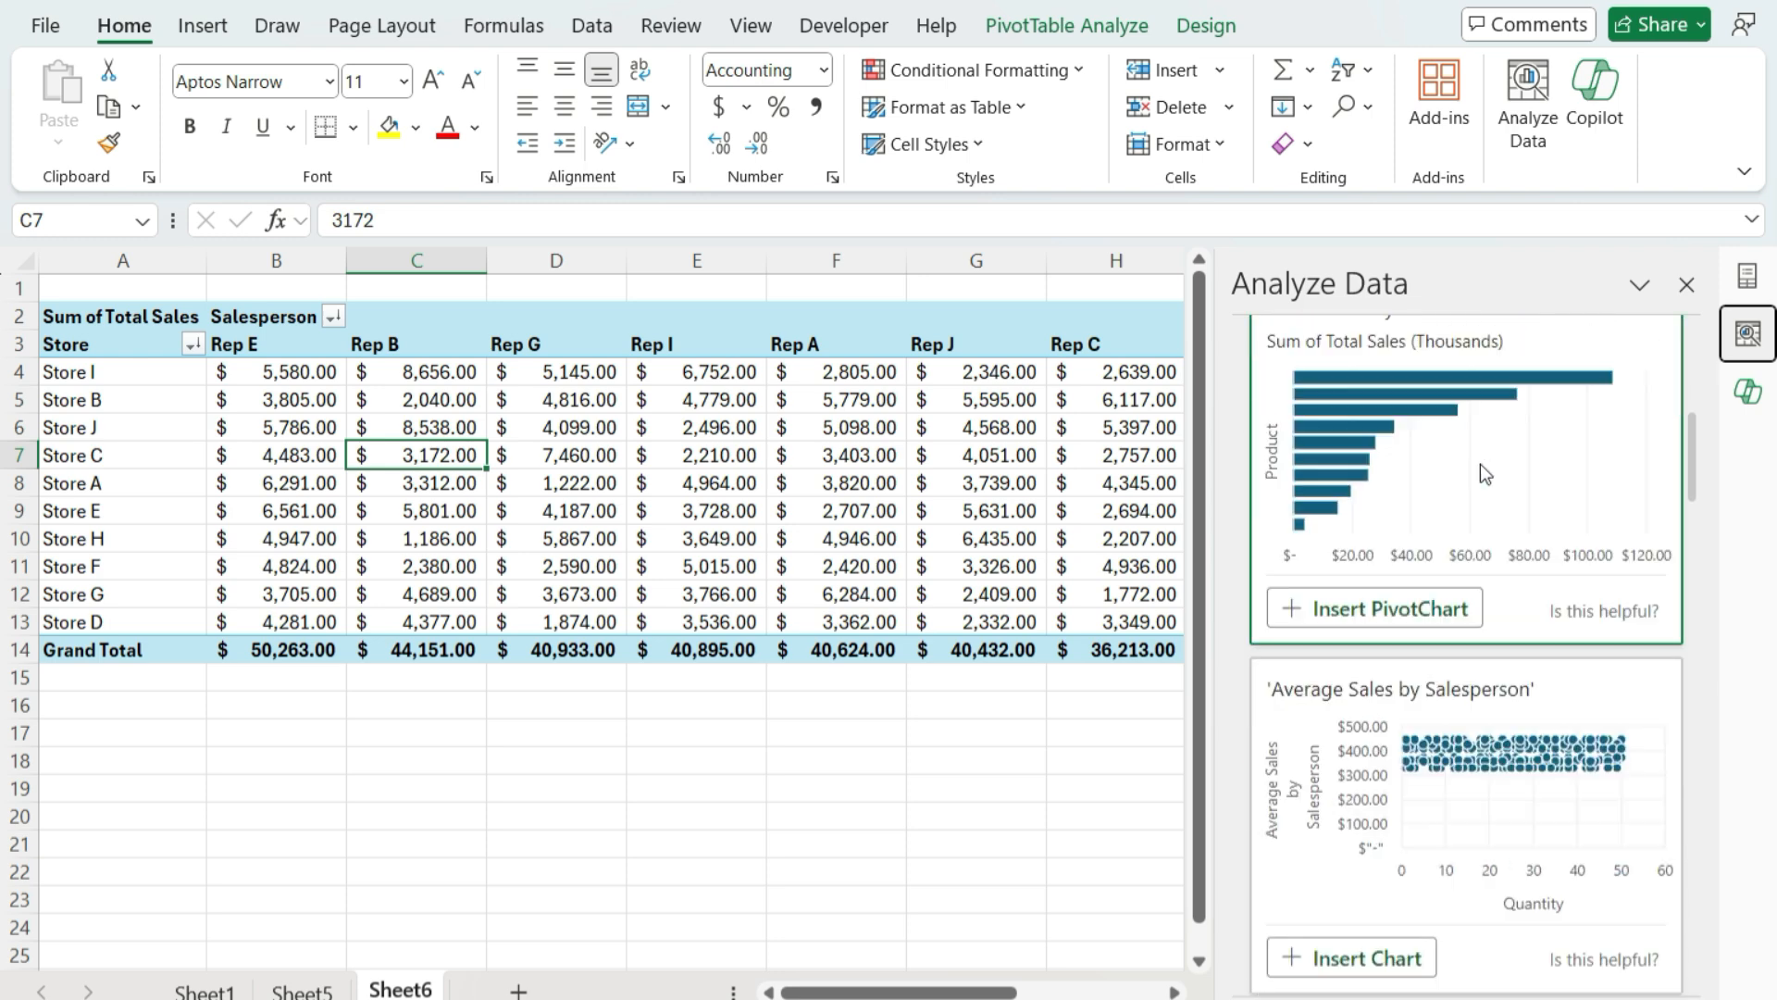
pyautogui.scroll(-5, 1480, 463)
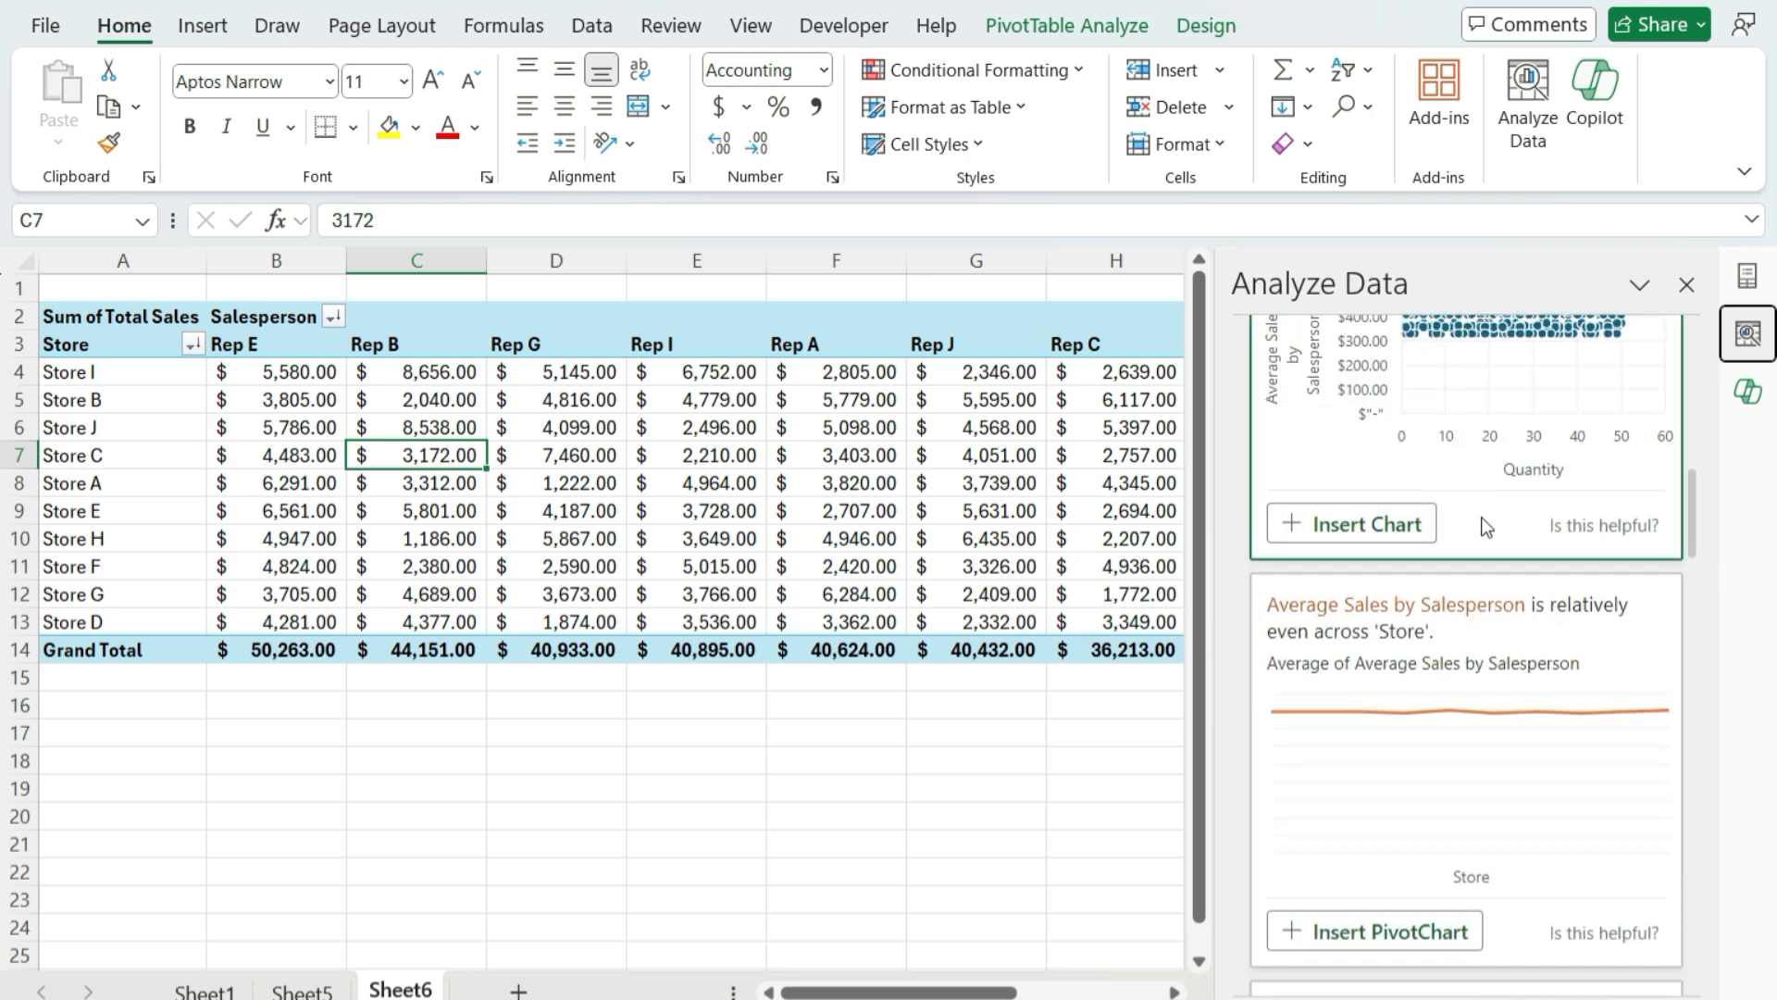
pyautogui.scroll(15, 1485, 526)
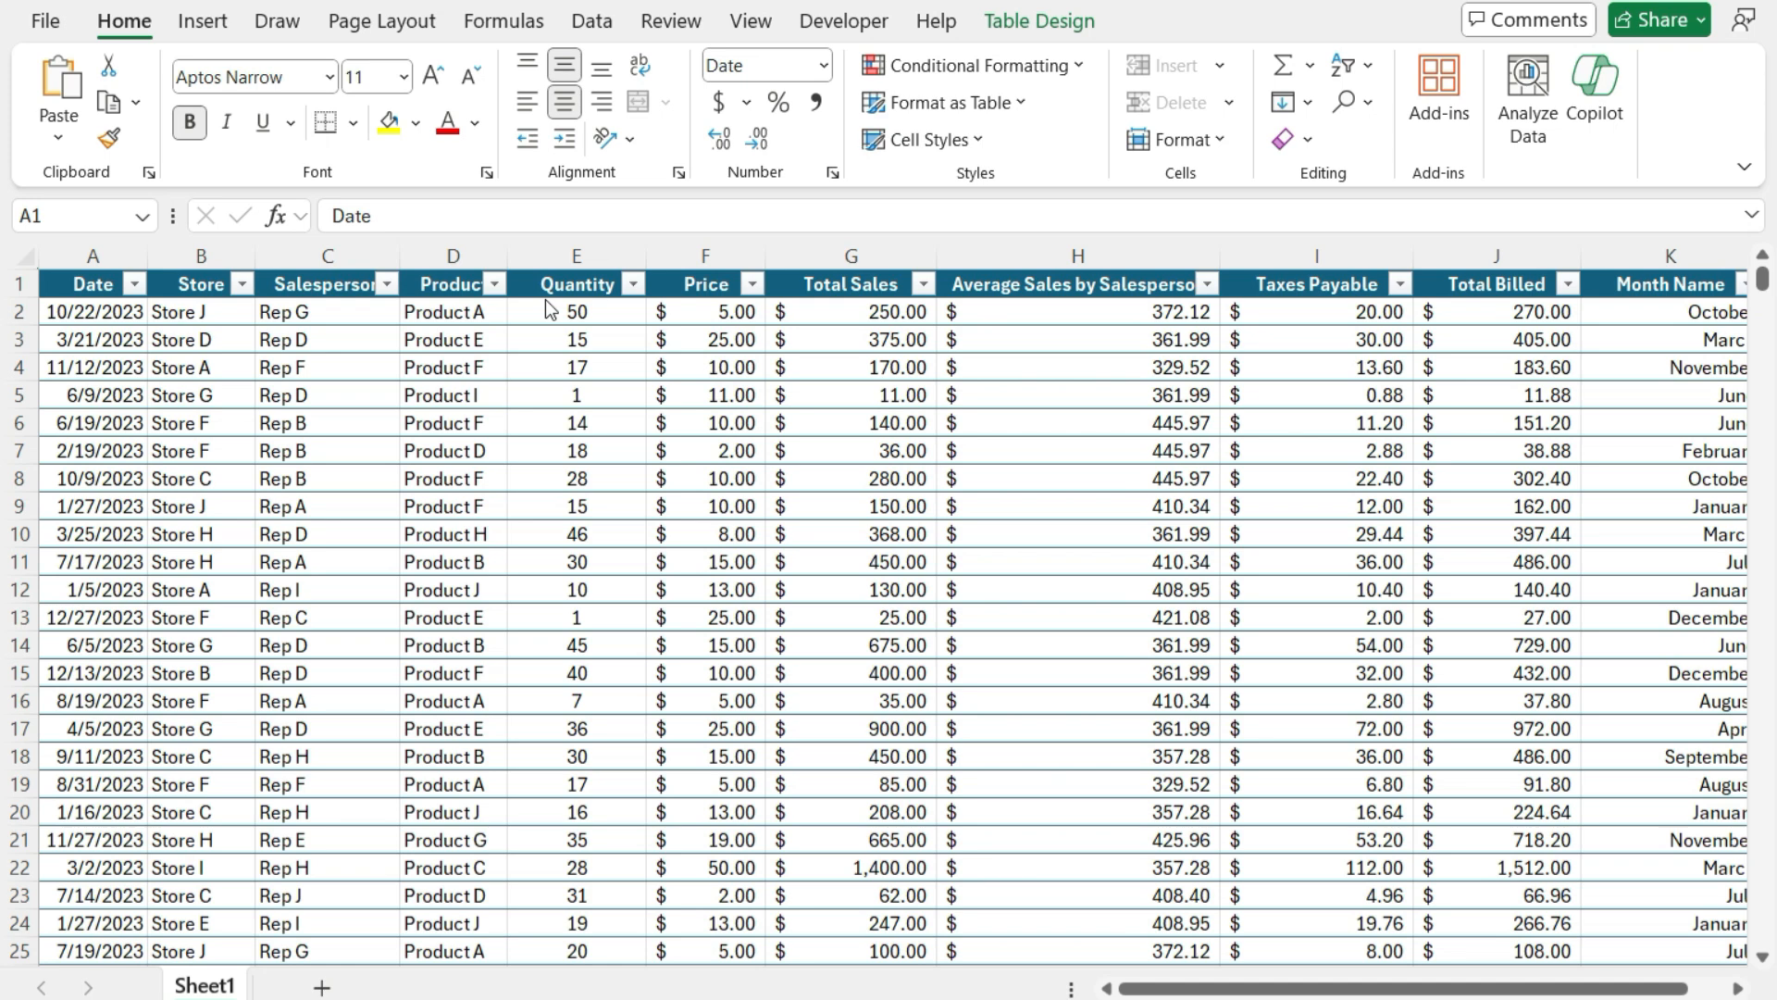
# Ask Copilot to create a macro which highlights every cell in the row yellow when the value in column G is at least 500.
pyautogui.click(853, 528)
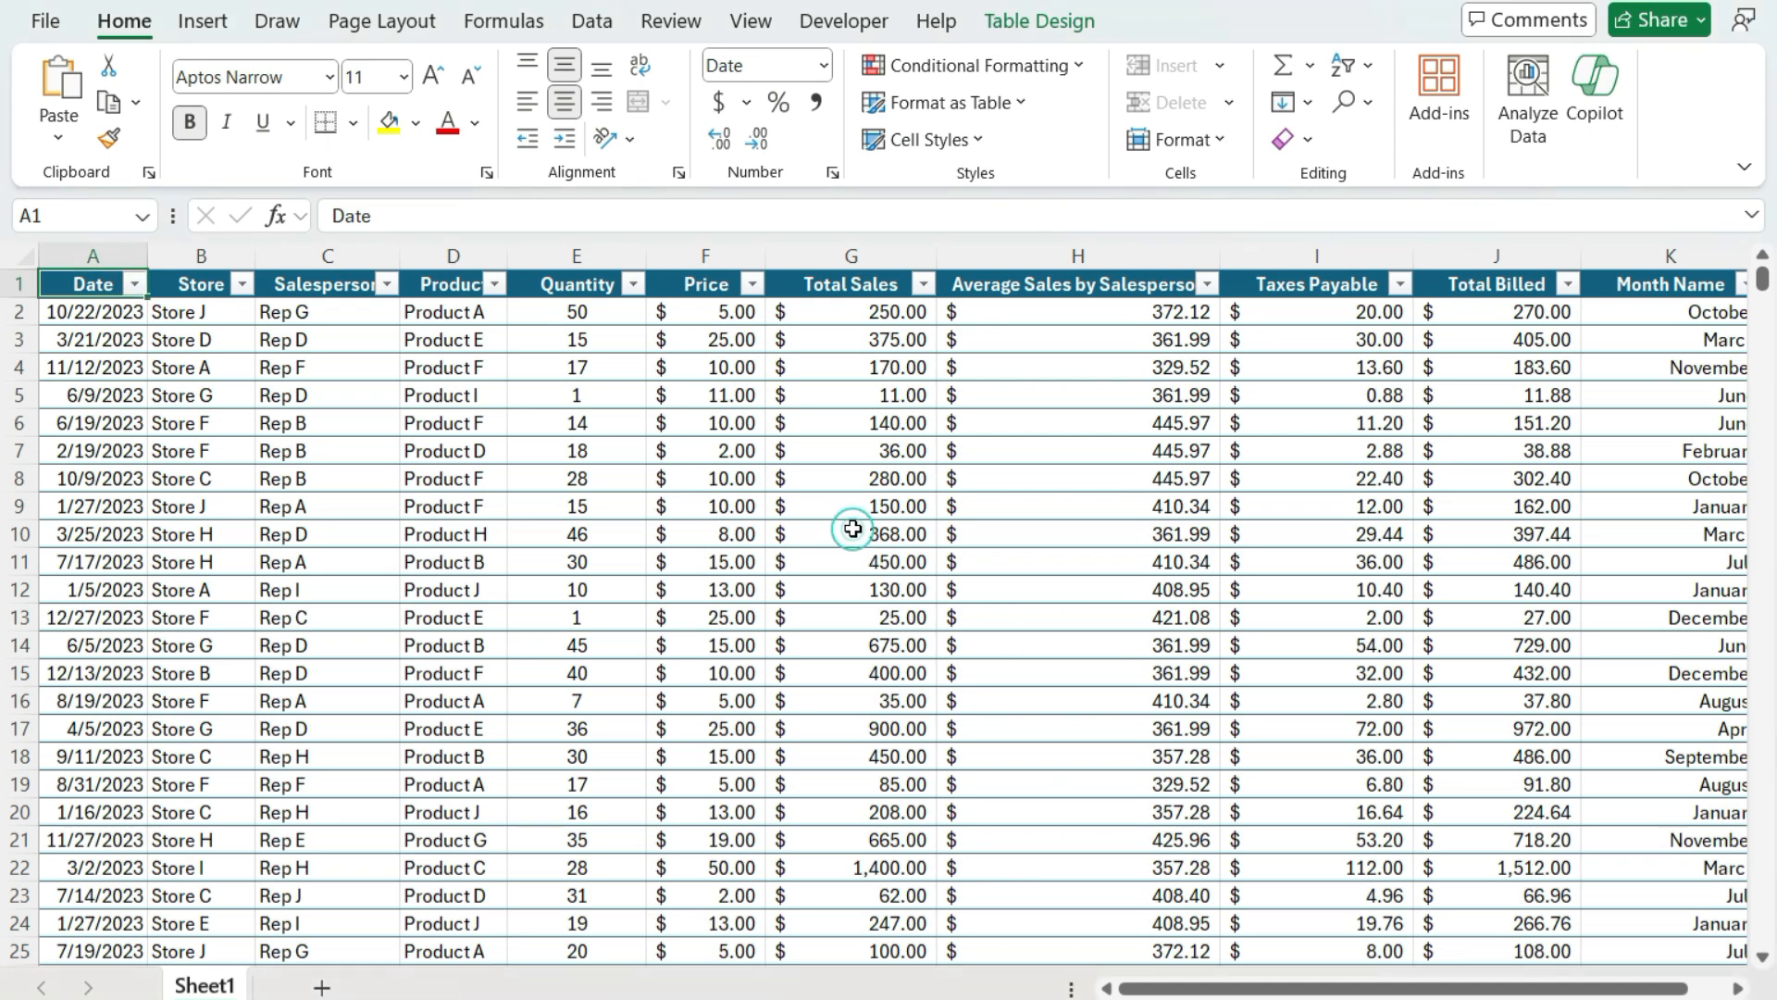
pyautogui.click(1611, 78)
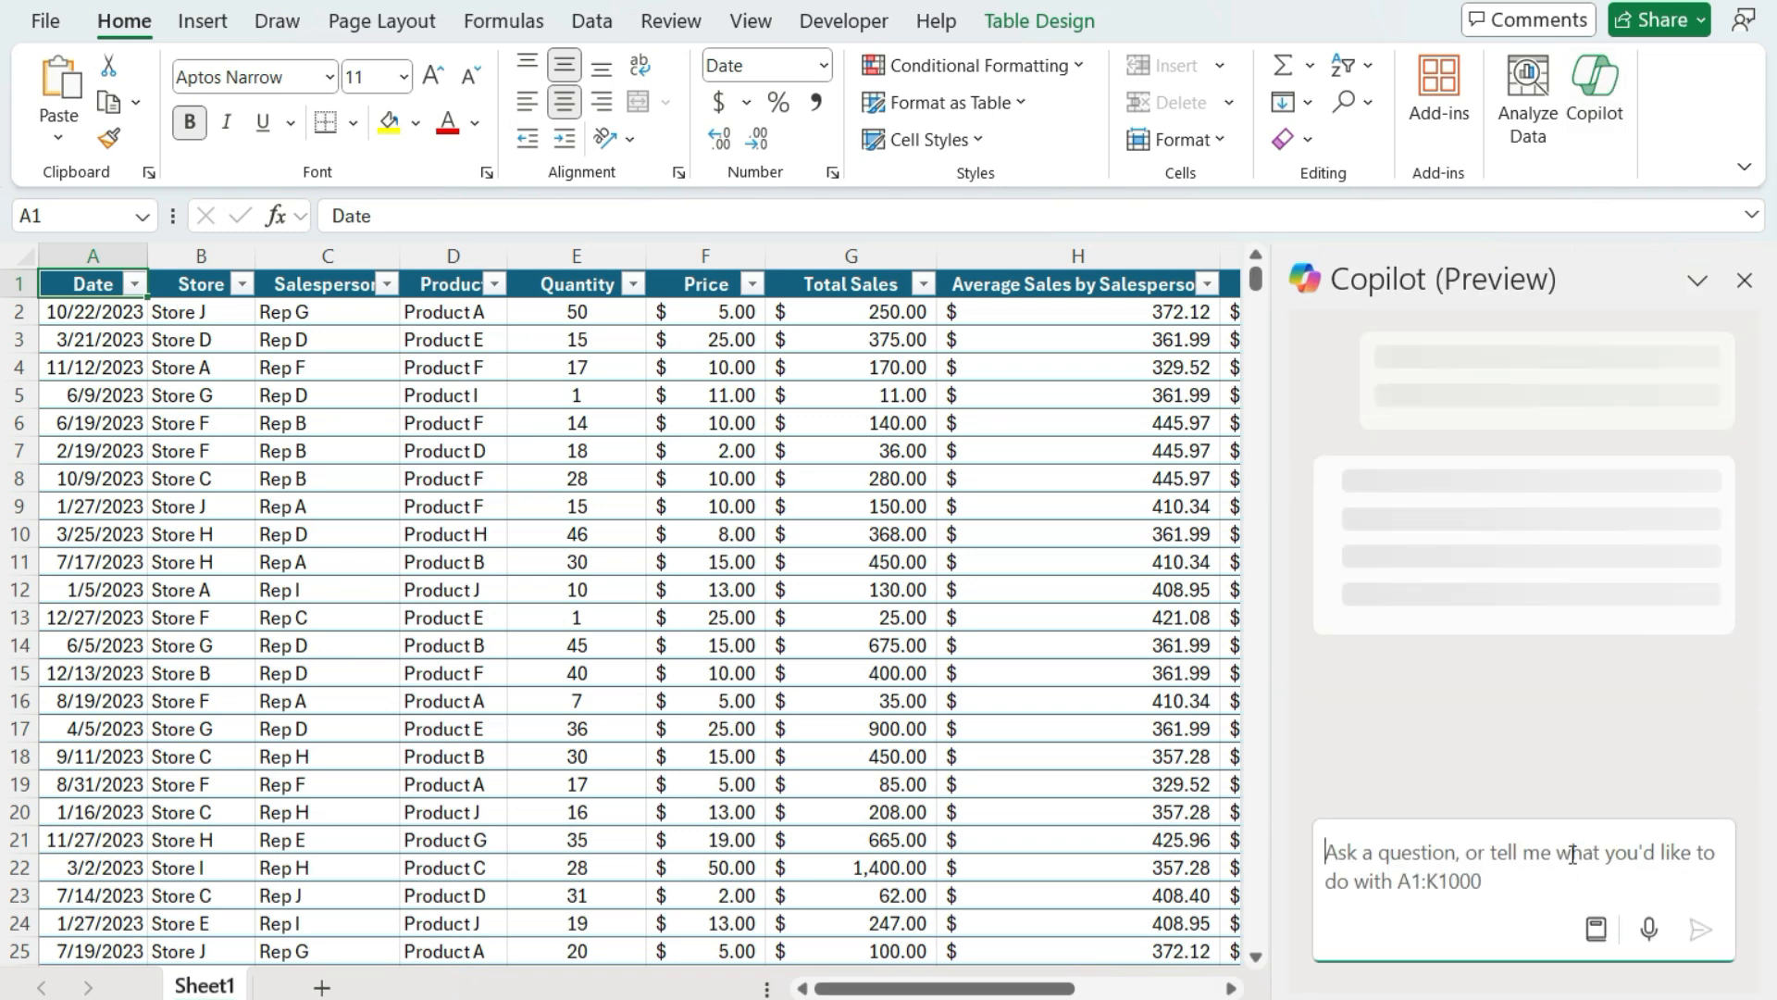
pyautogui.click(1572, 855)
pyautogui.write('Create ')
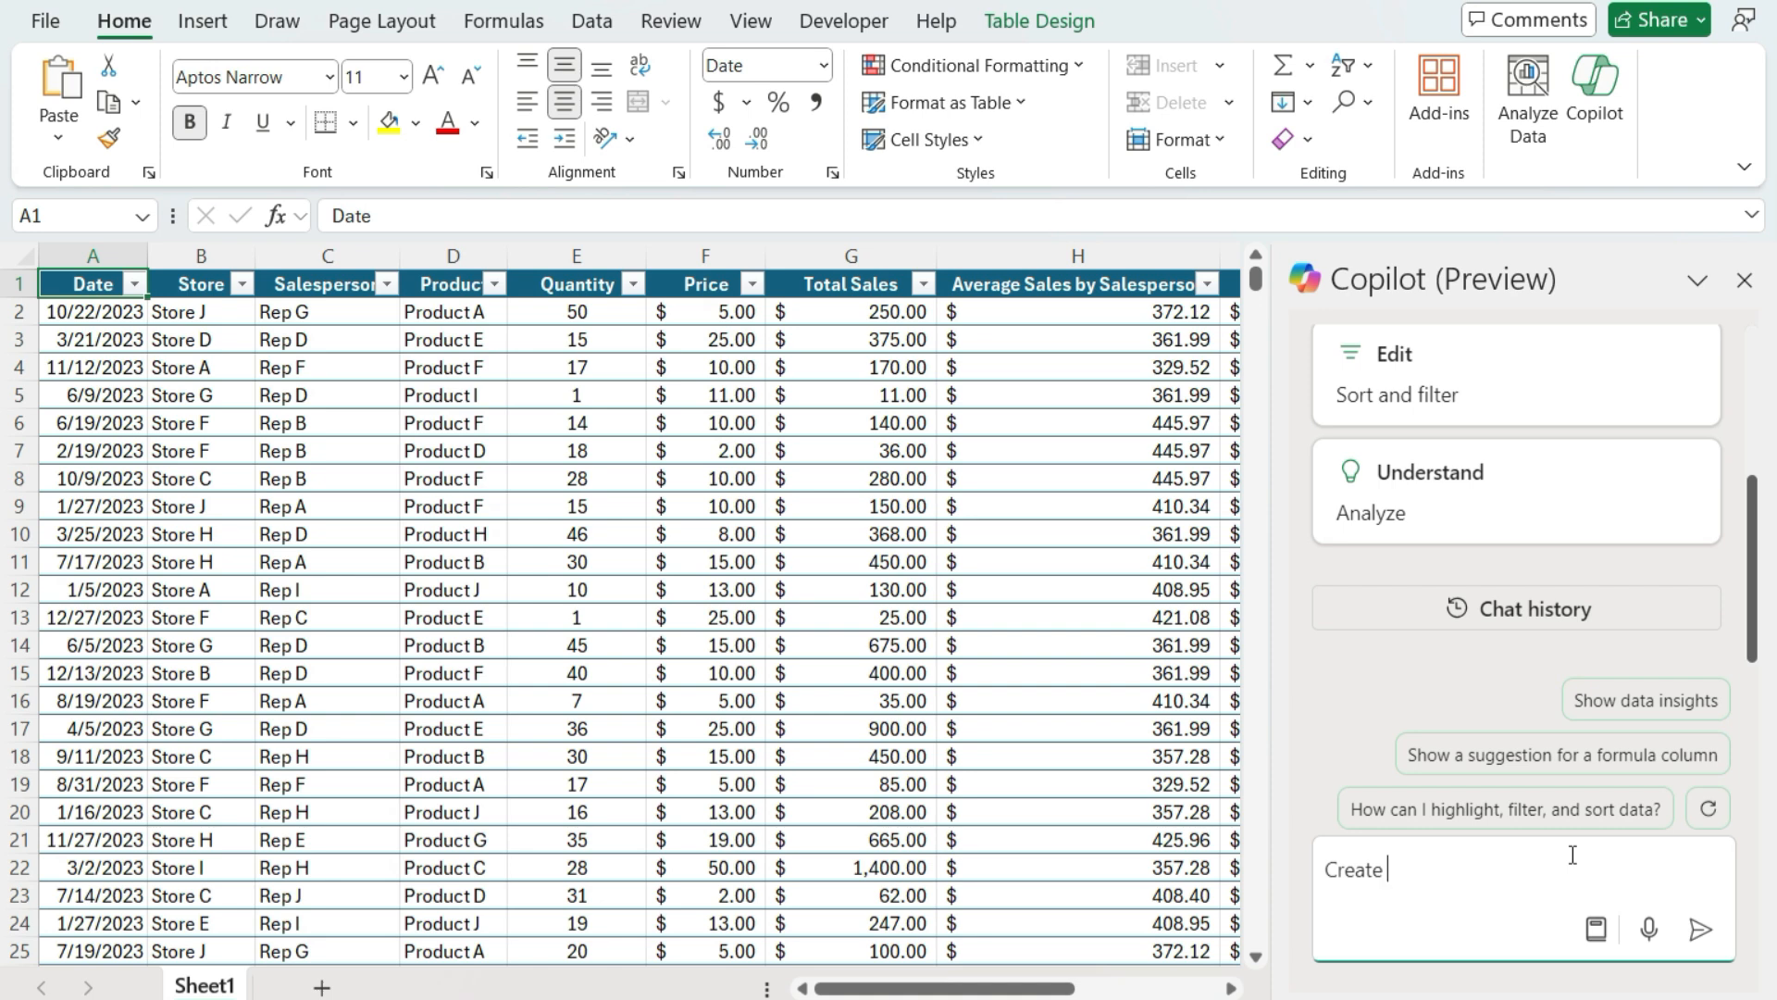
pyautogui.write('a macro which highg')
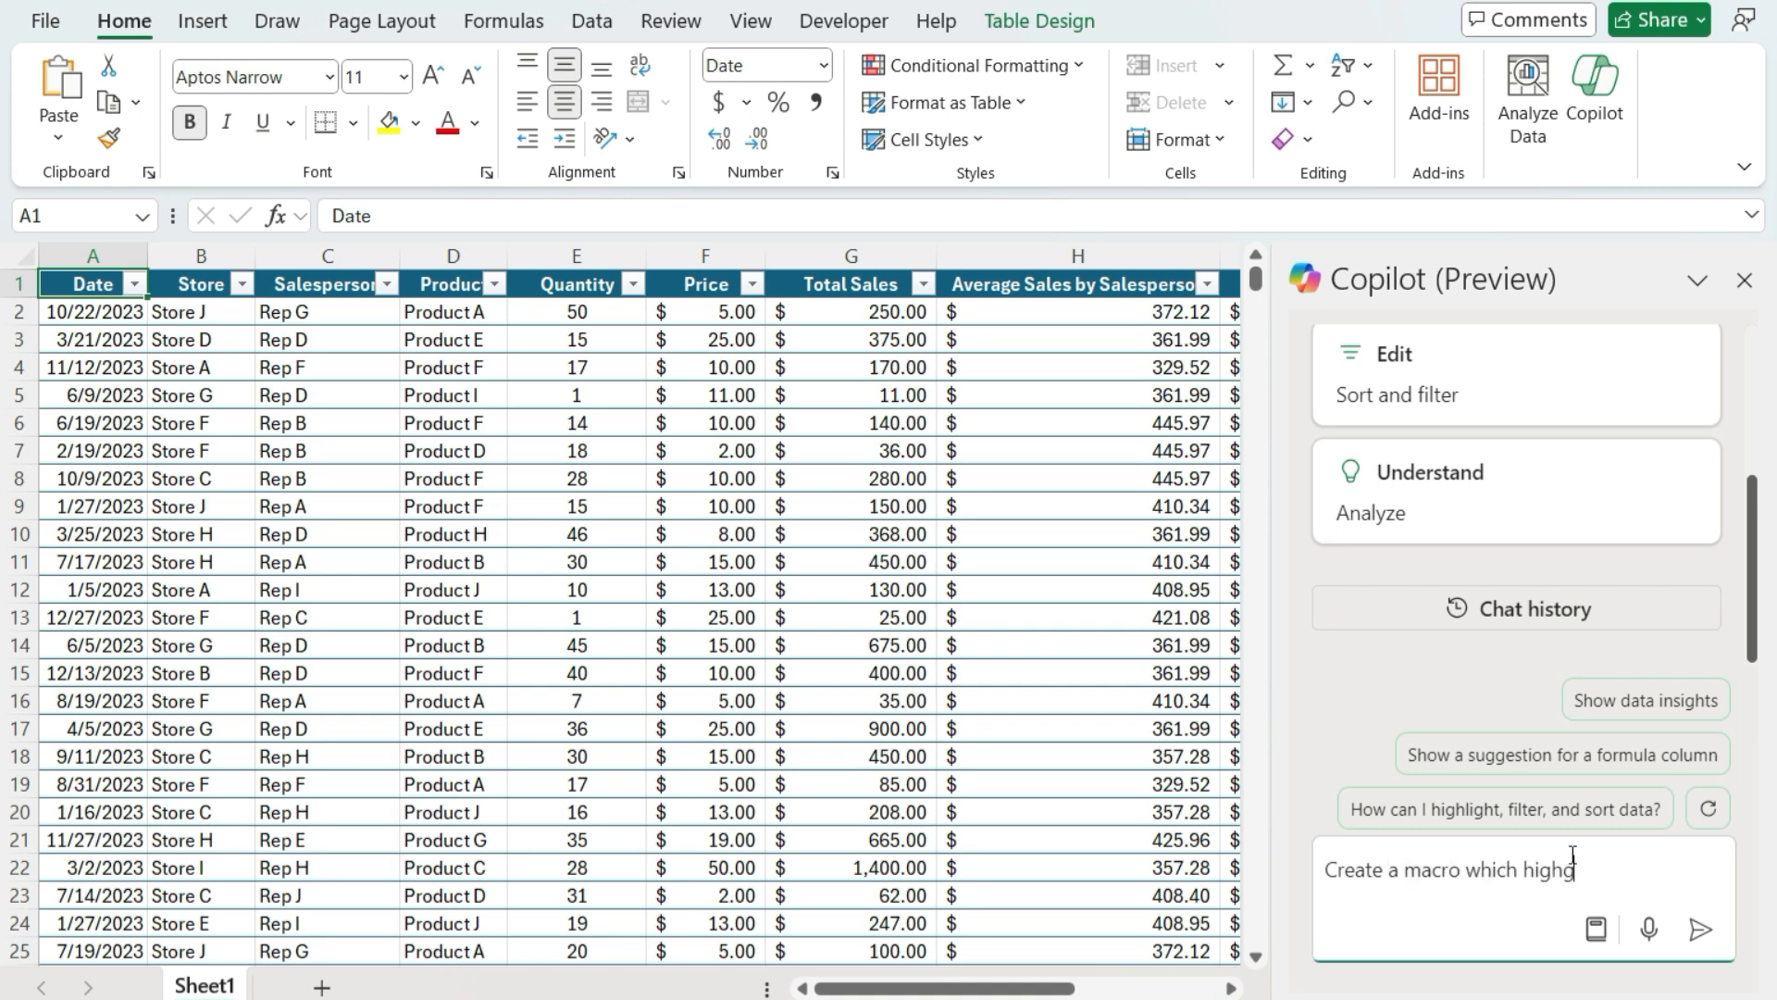
pyautogui.press('BackSpace')
pyautogui.write('lights every row when th')
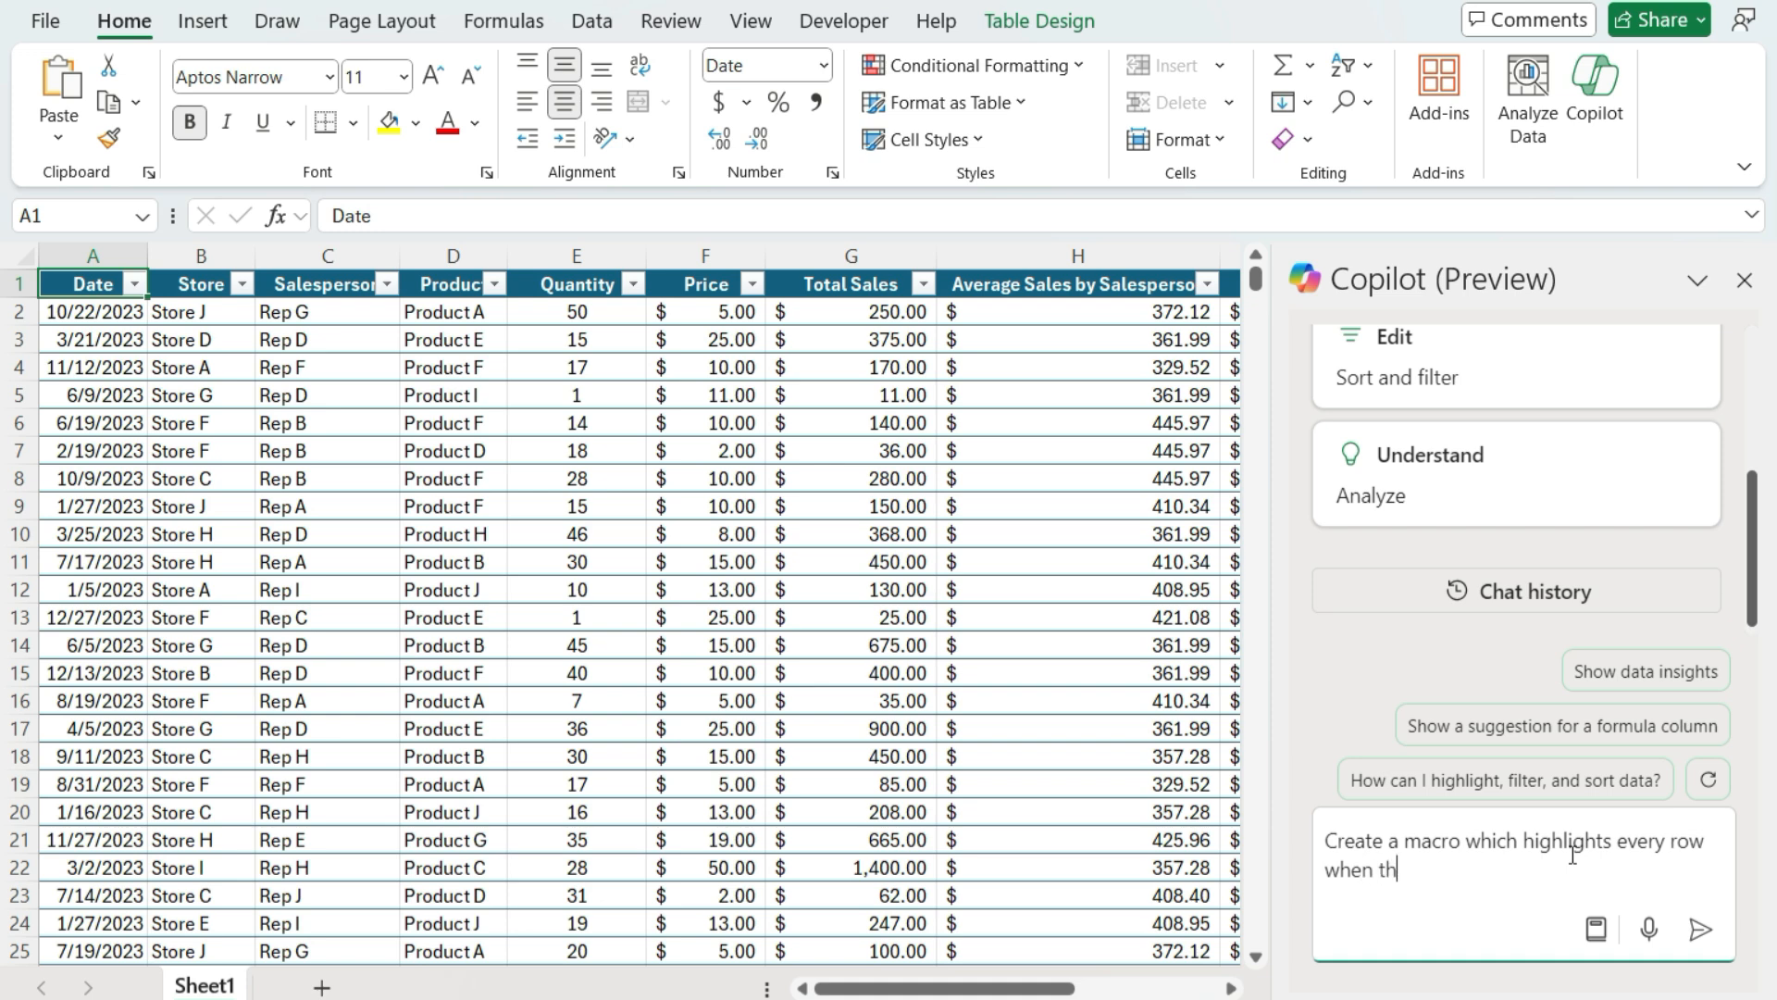
pyautogui.write('e value in column G is at least')
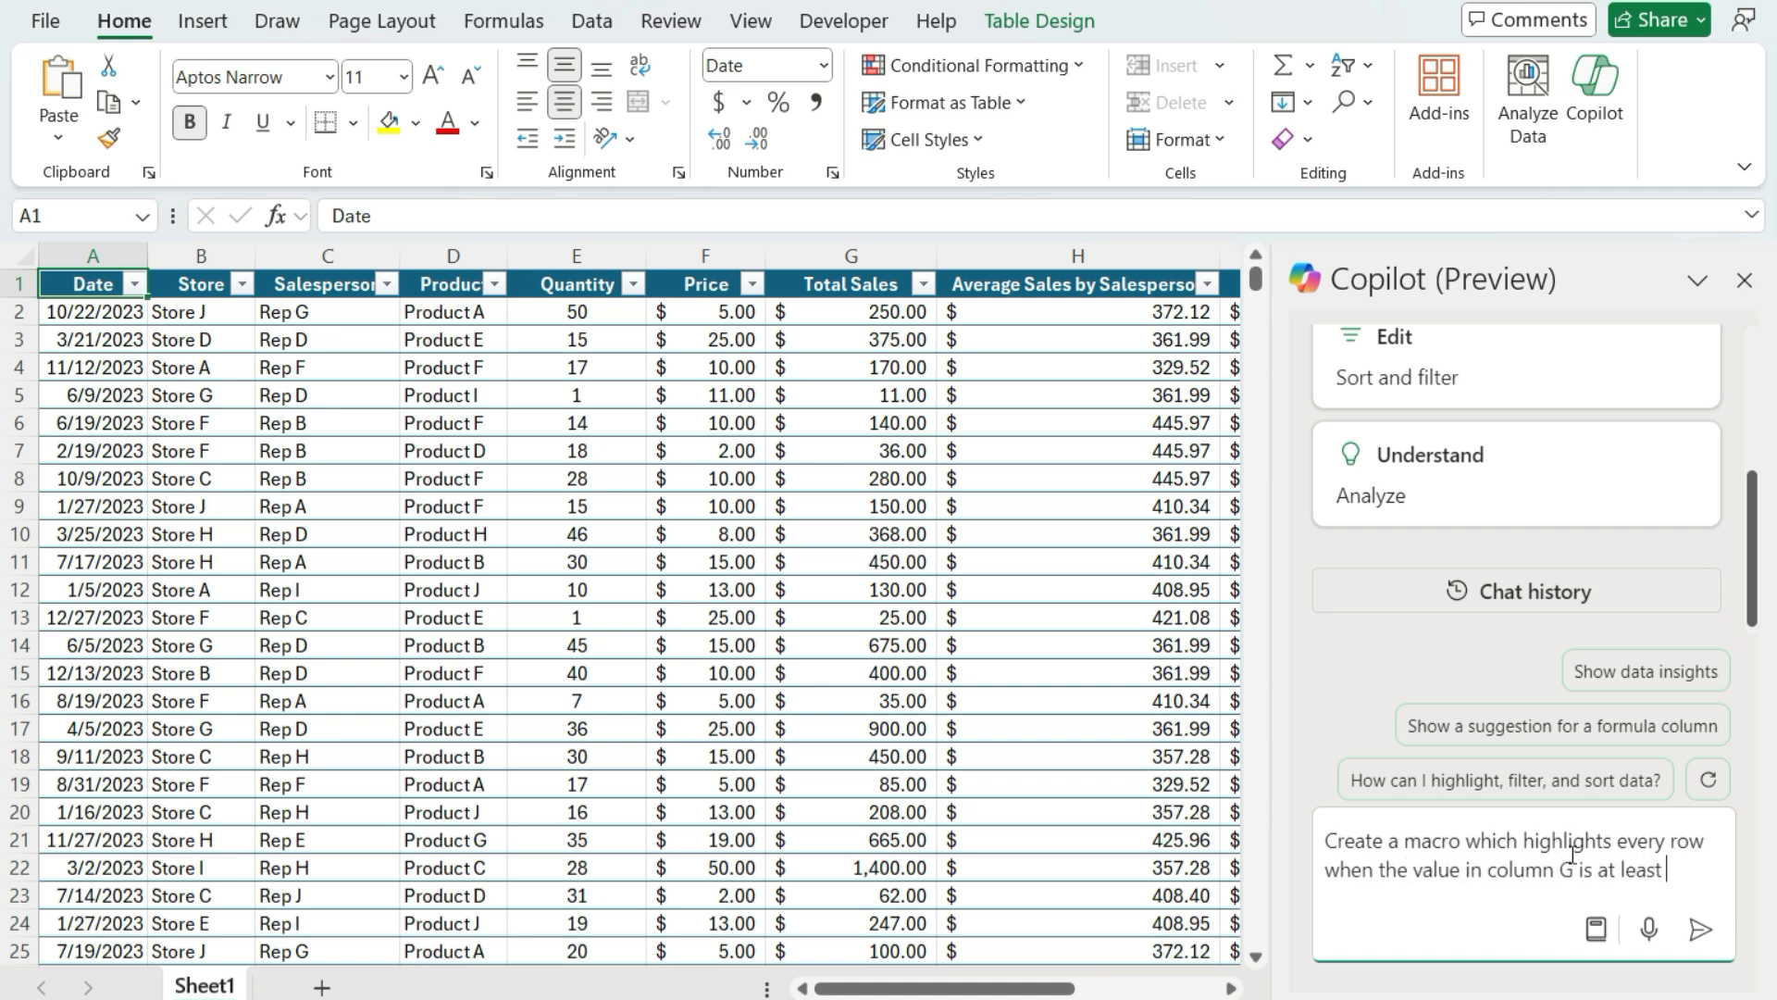
pyautogui.write(' 500. It should highligh')
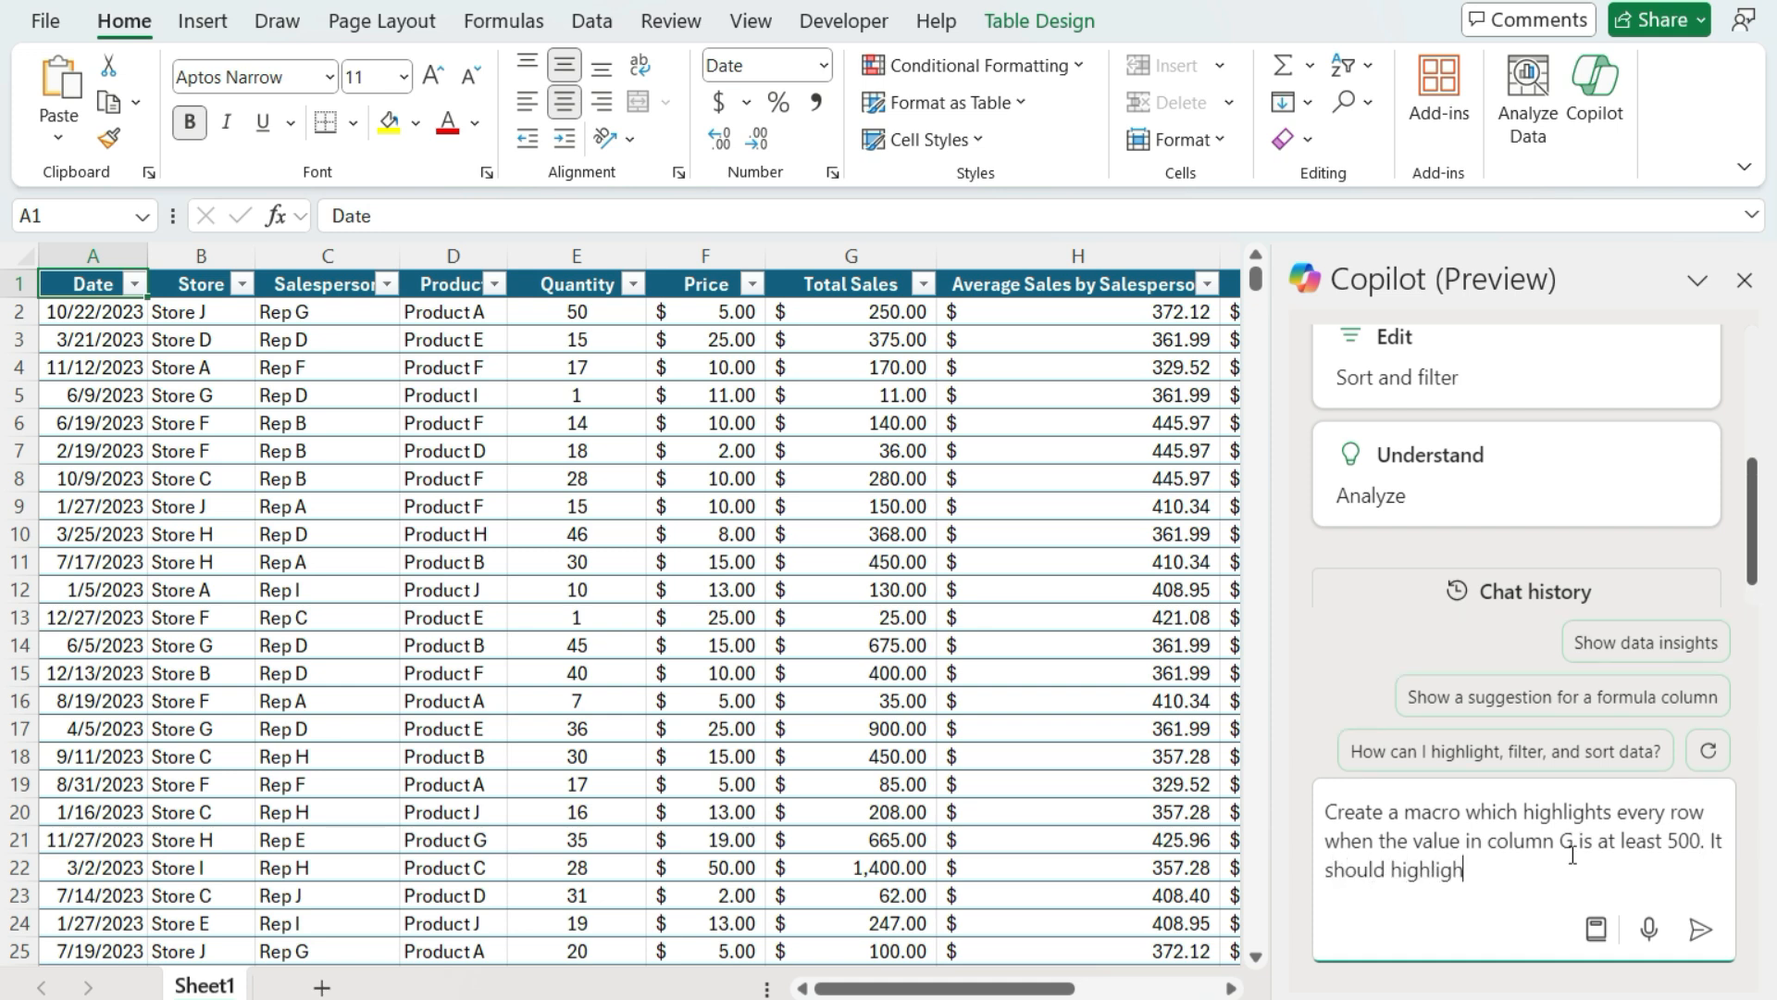
pyautogui.write('t every cell in the row yellow when')
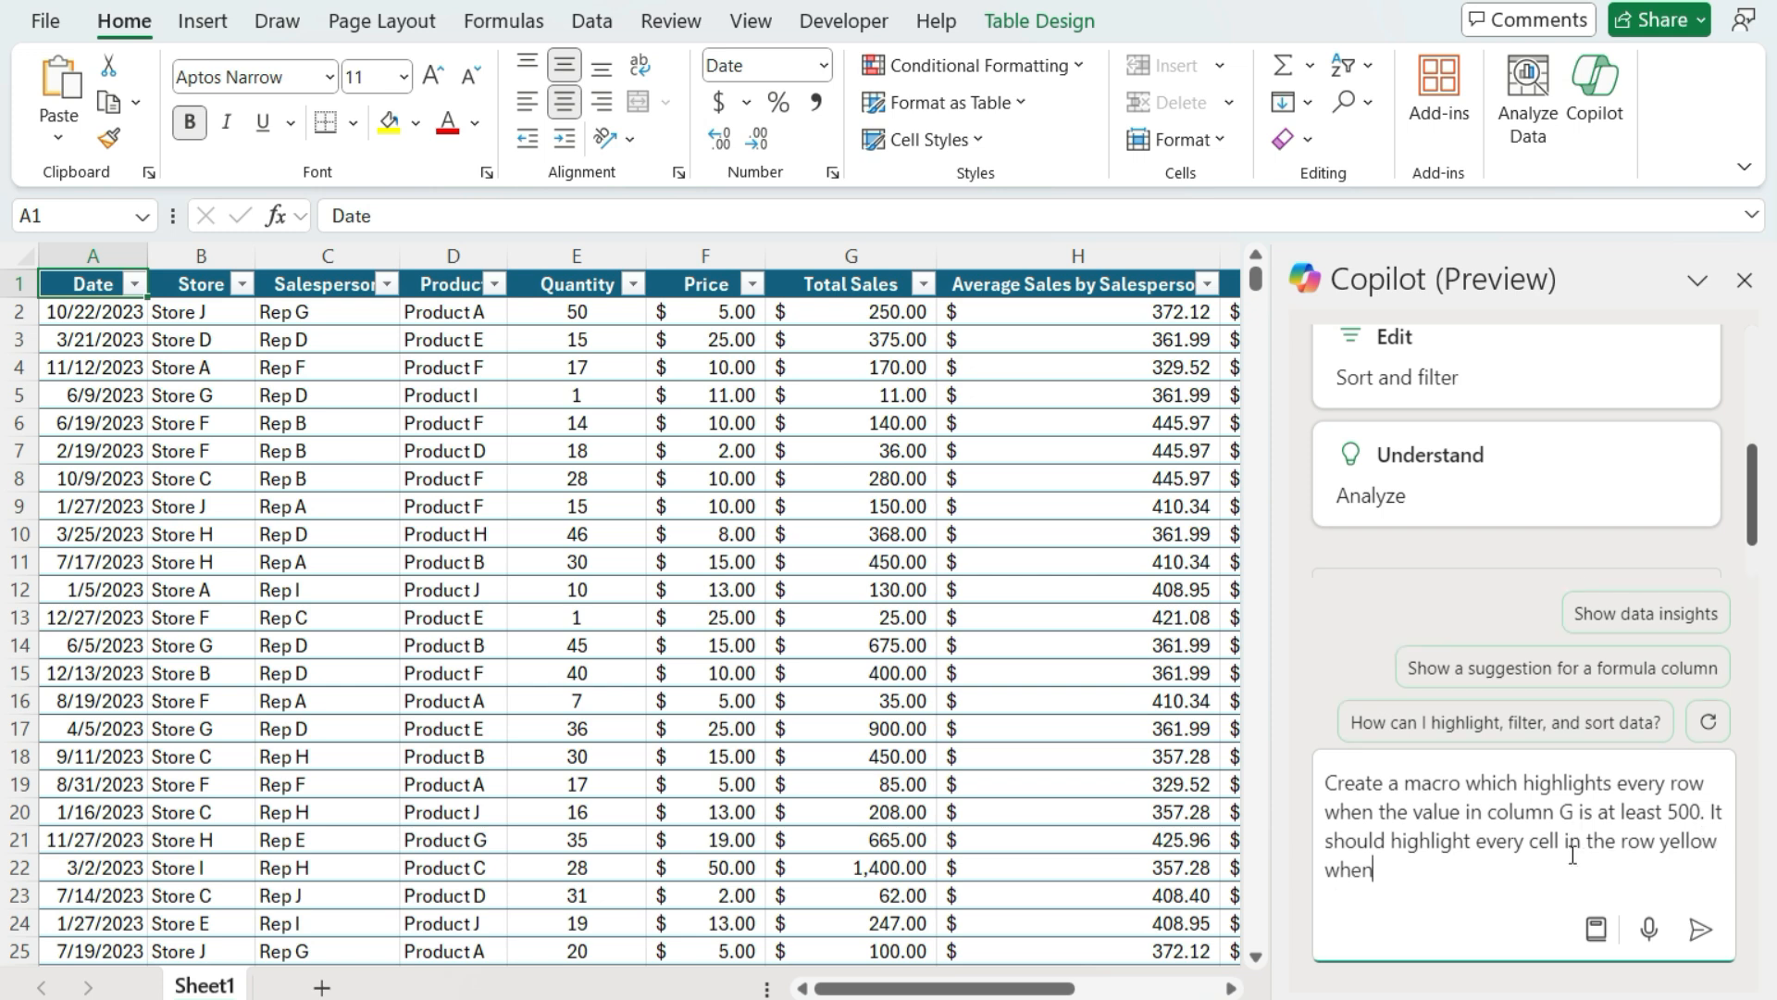
pyautogui.write(' this condition is met.')
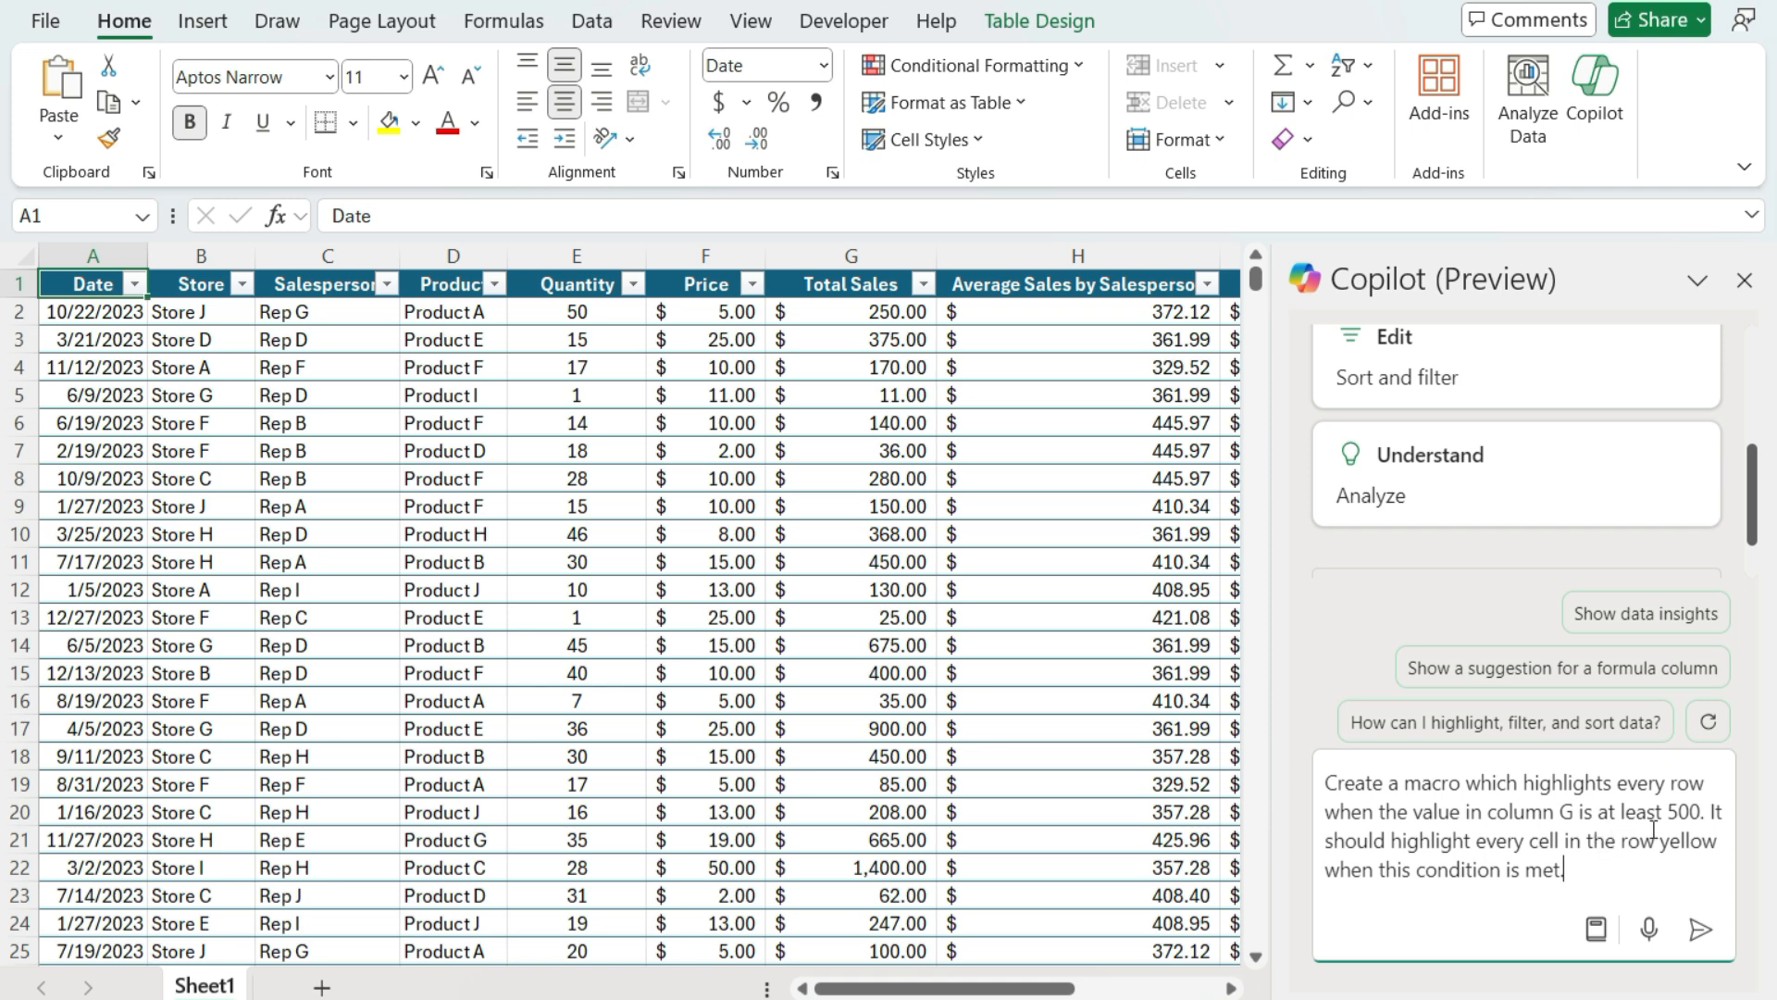
pyautogui.click(1704, 931)
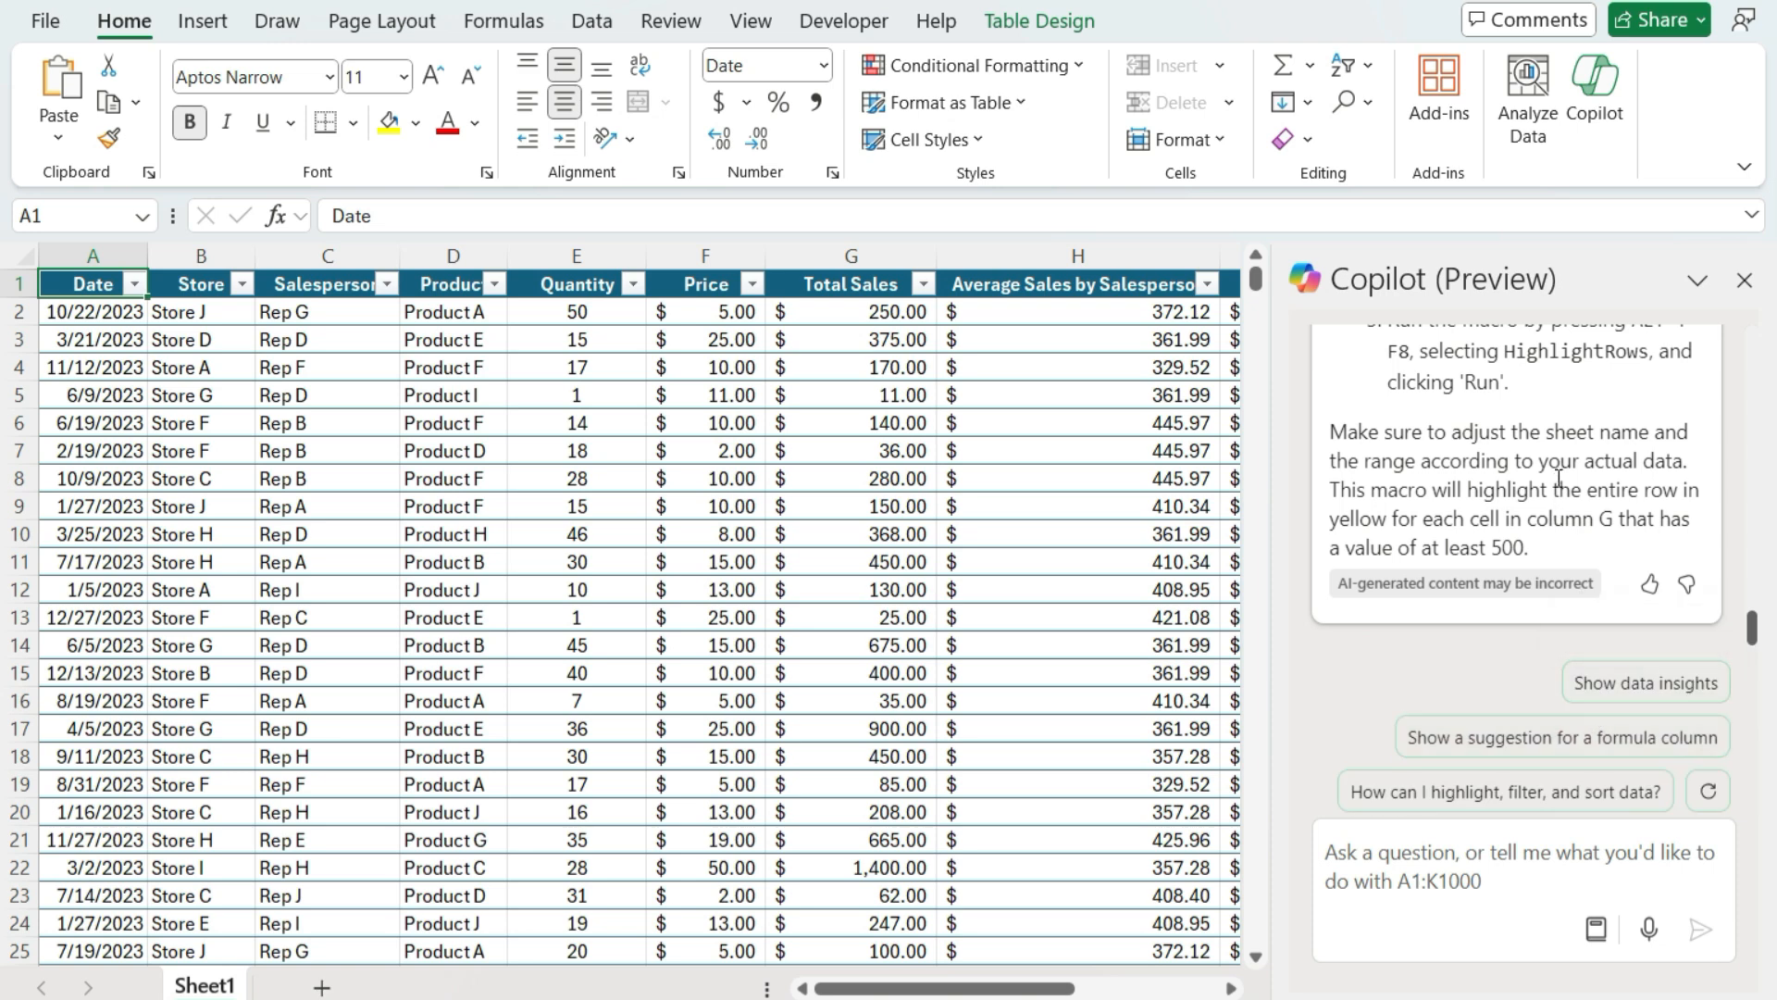
# Read the introduction and the HighlightRows VBA code in Copilot's reply, including the sheet name, range, condition and fill color.
pyautogui.scroll(5, 1557, 474)
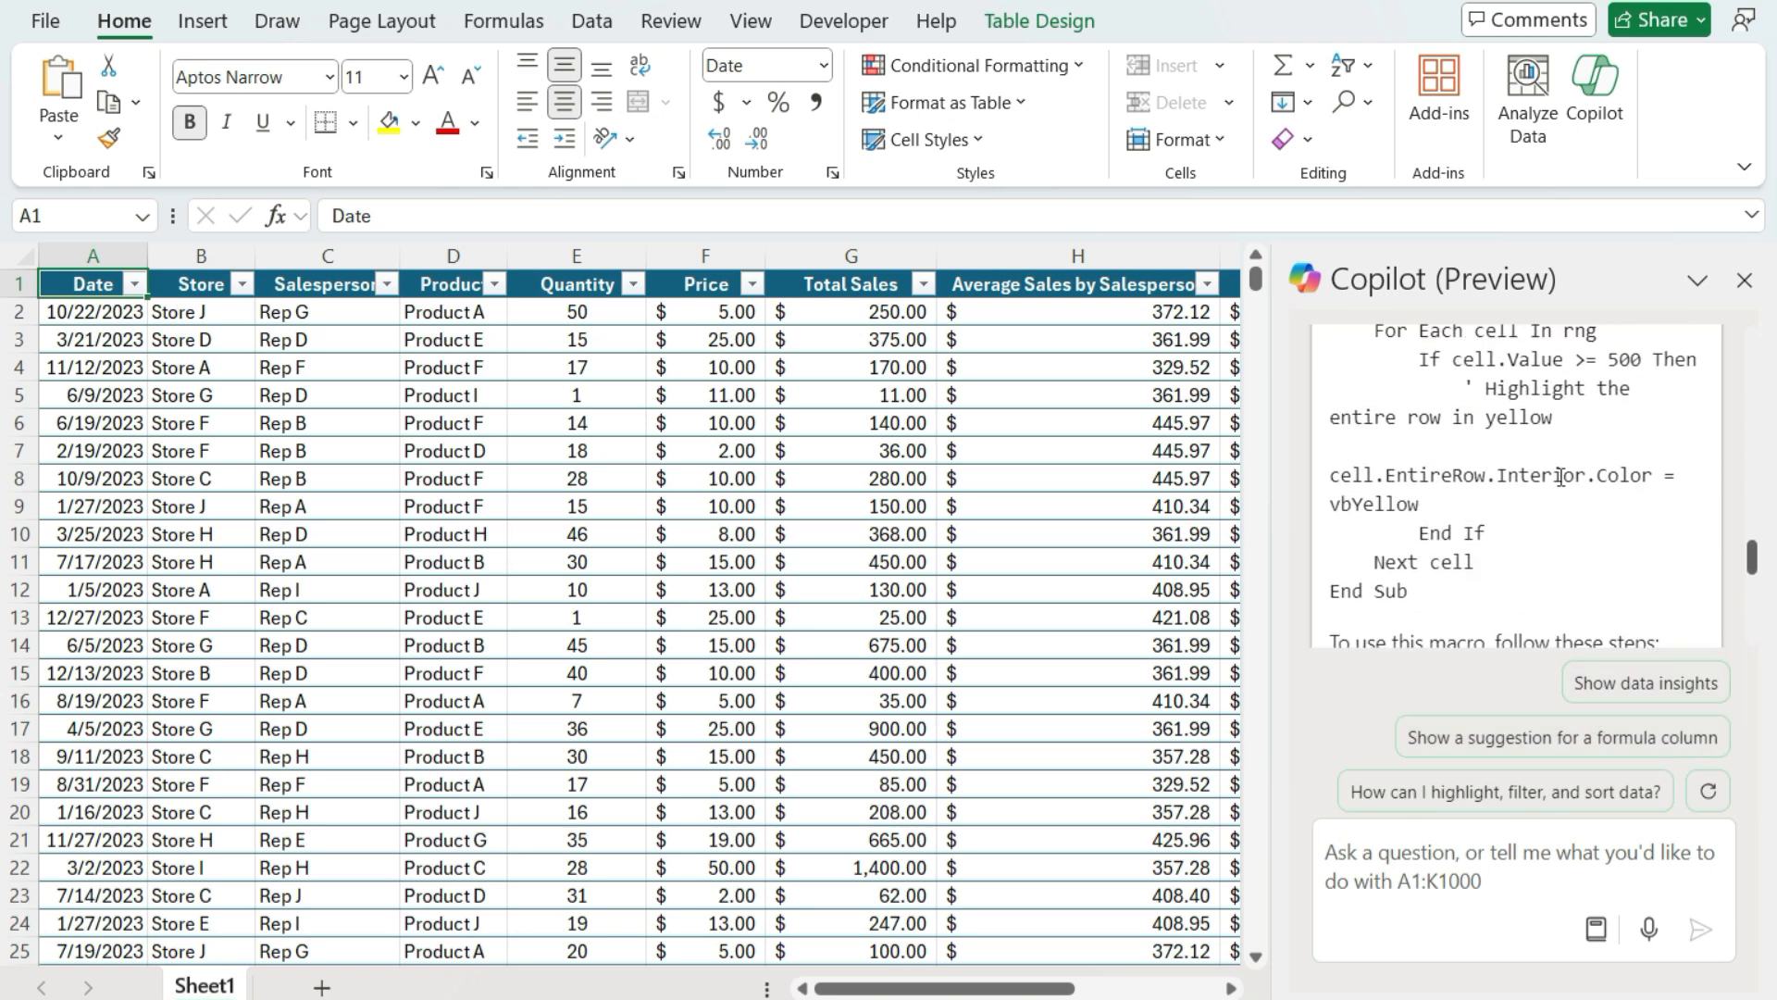
pyautogui.scroll(2, 1561, 478)
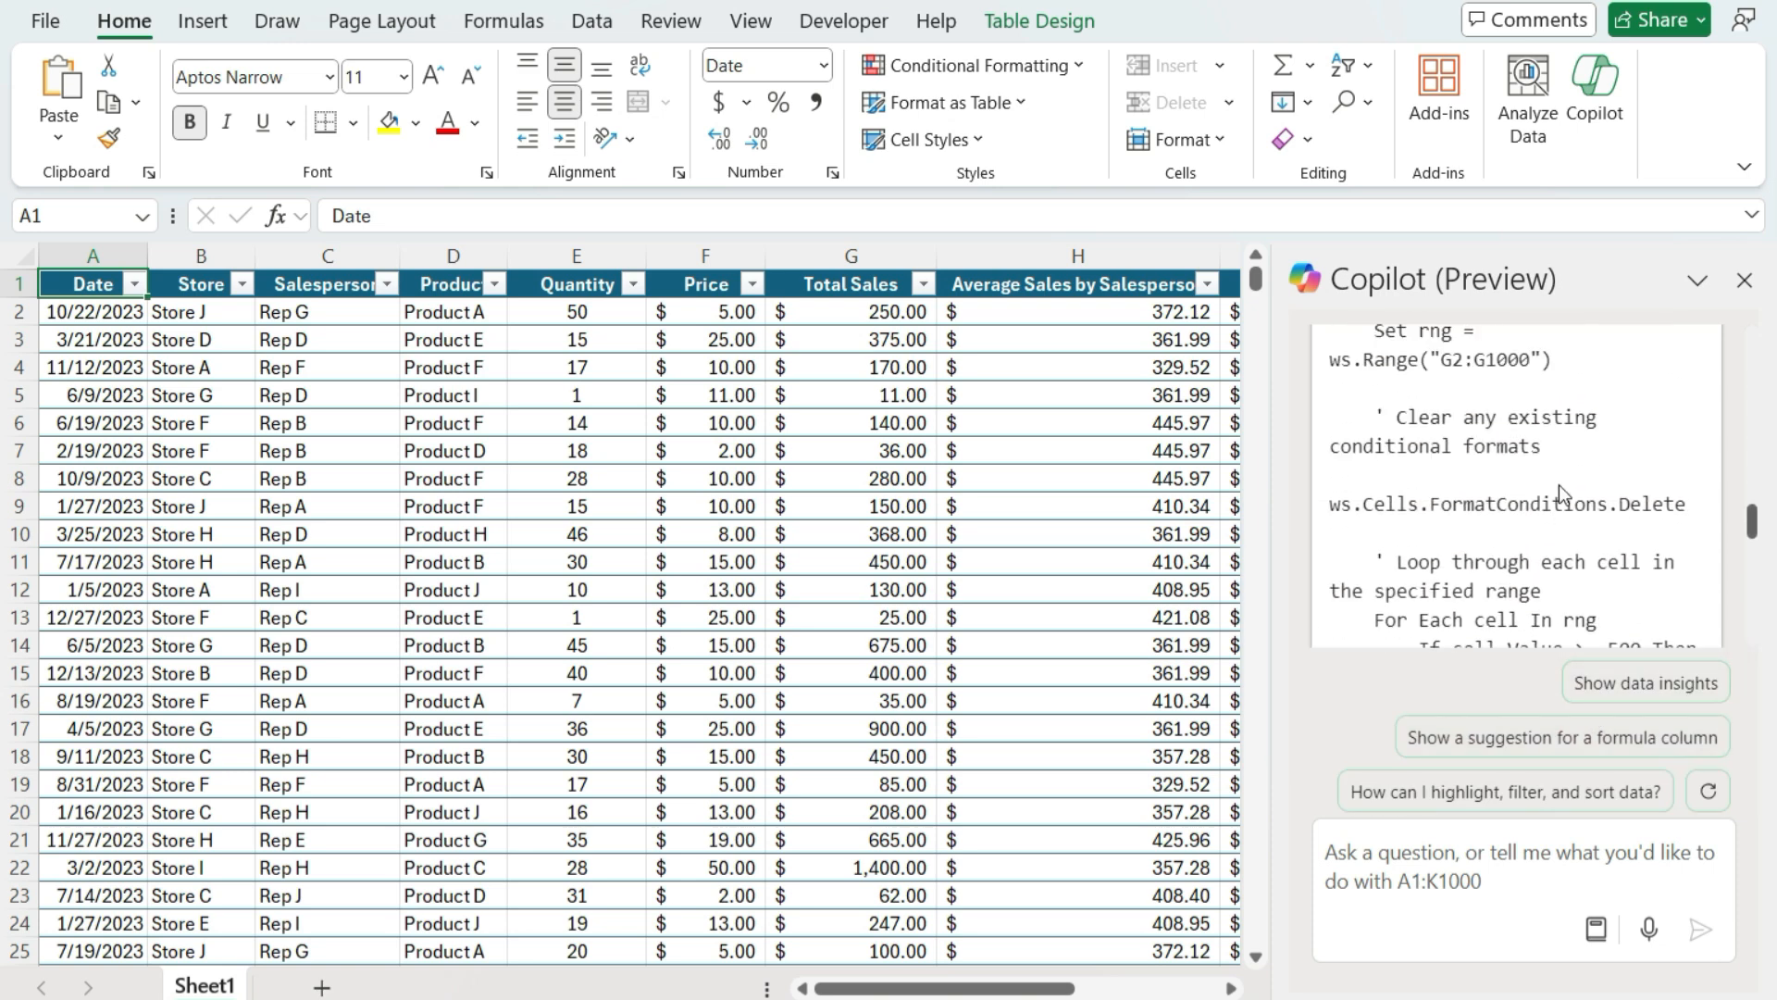
pyautogui.scroll(2, 1559, 485)
pyautogui.scroll(8, 1559, 492)
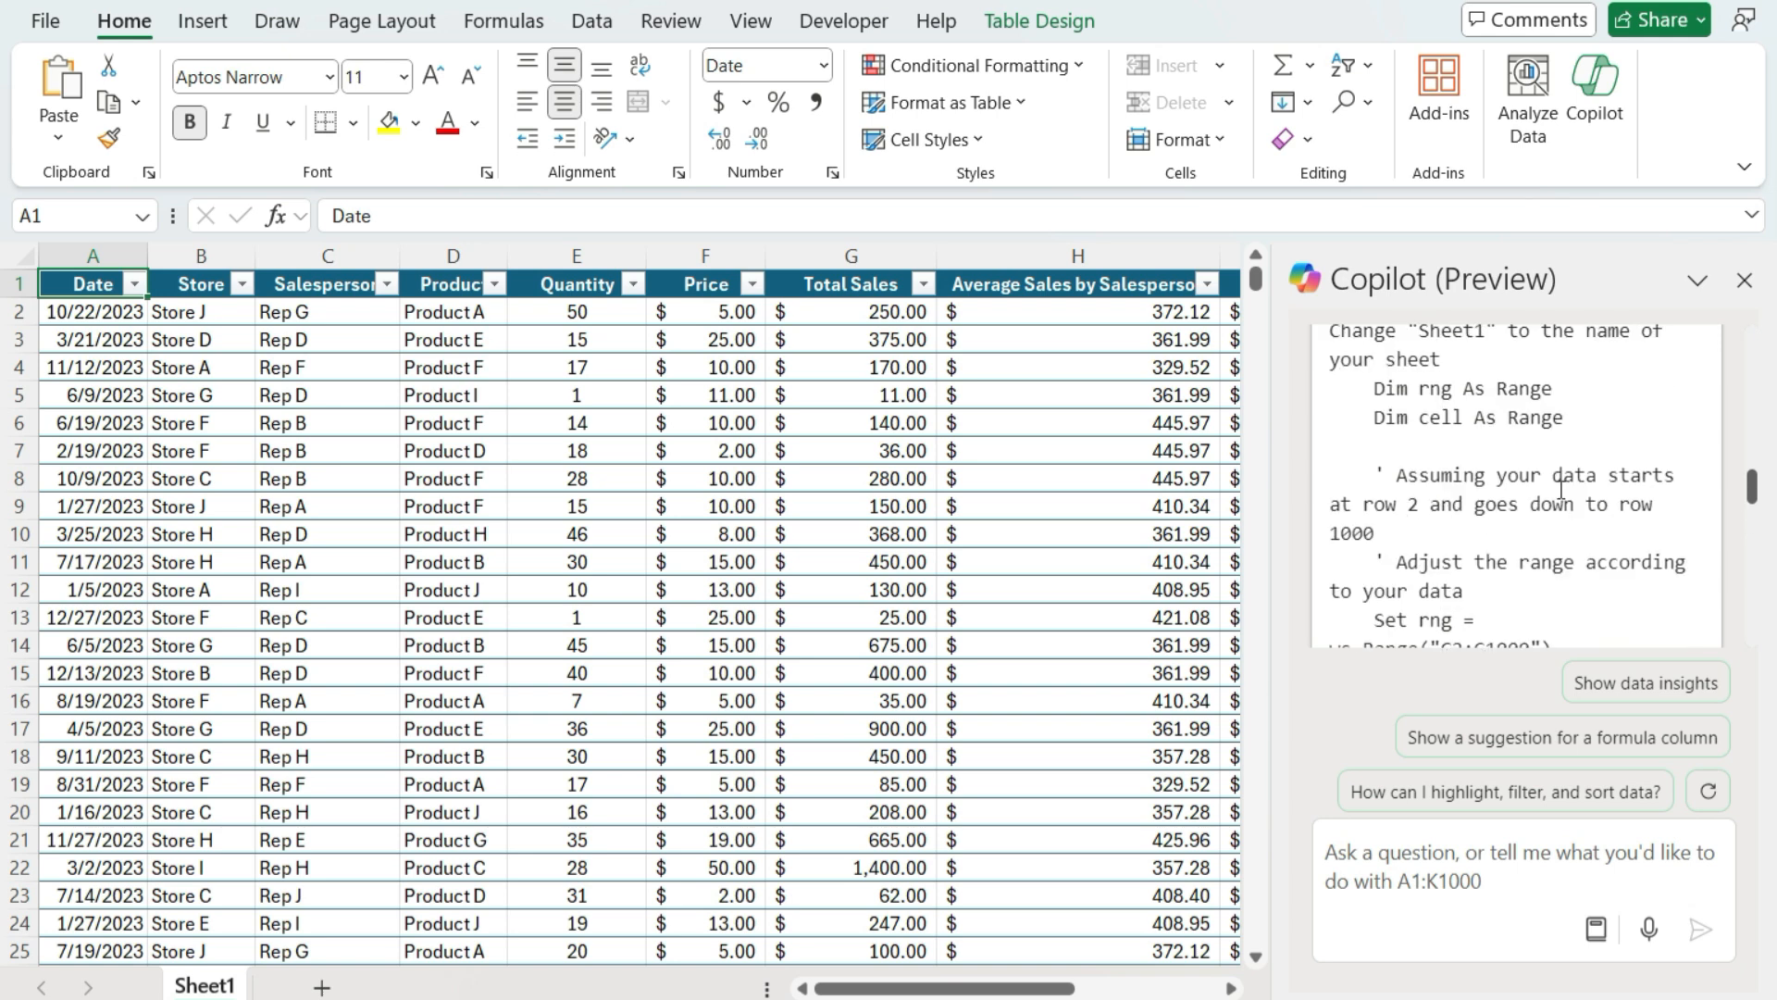
pyautogui.scroll(1, 1560, 490)
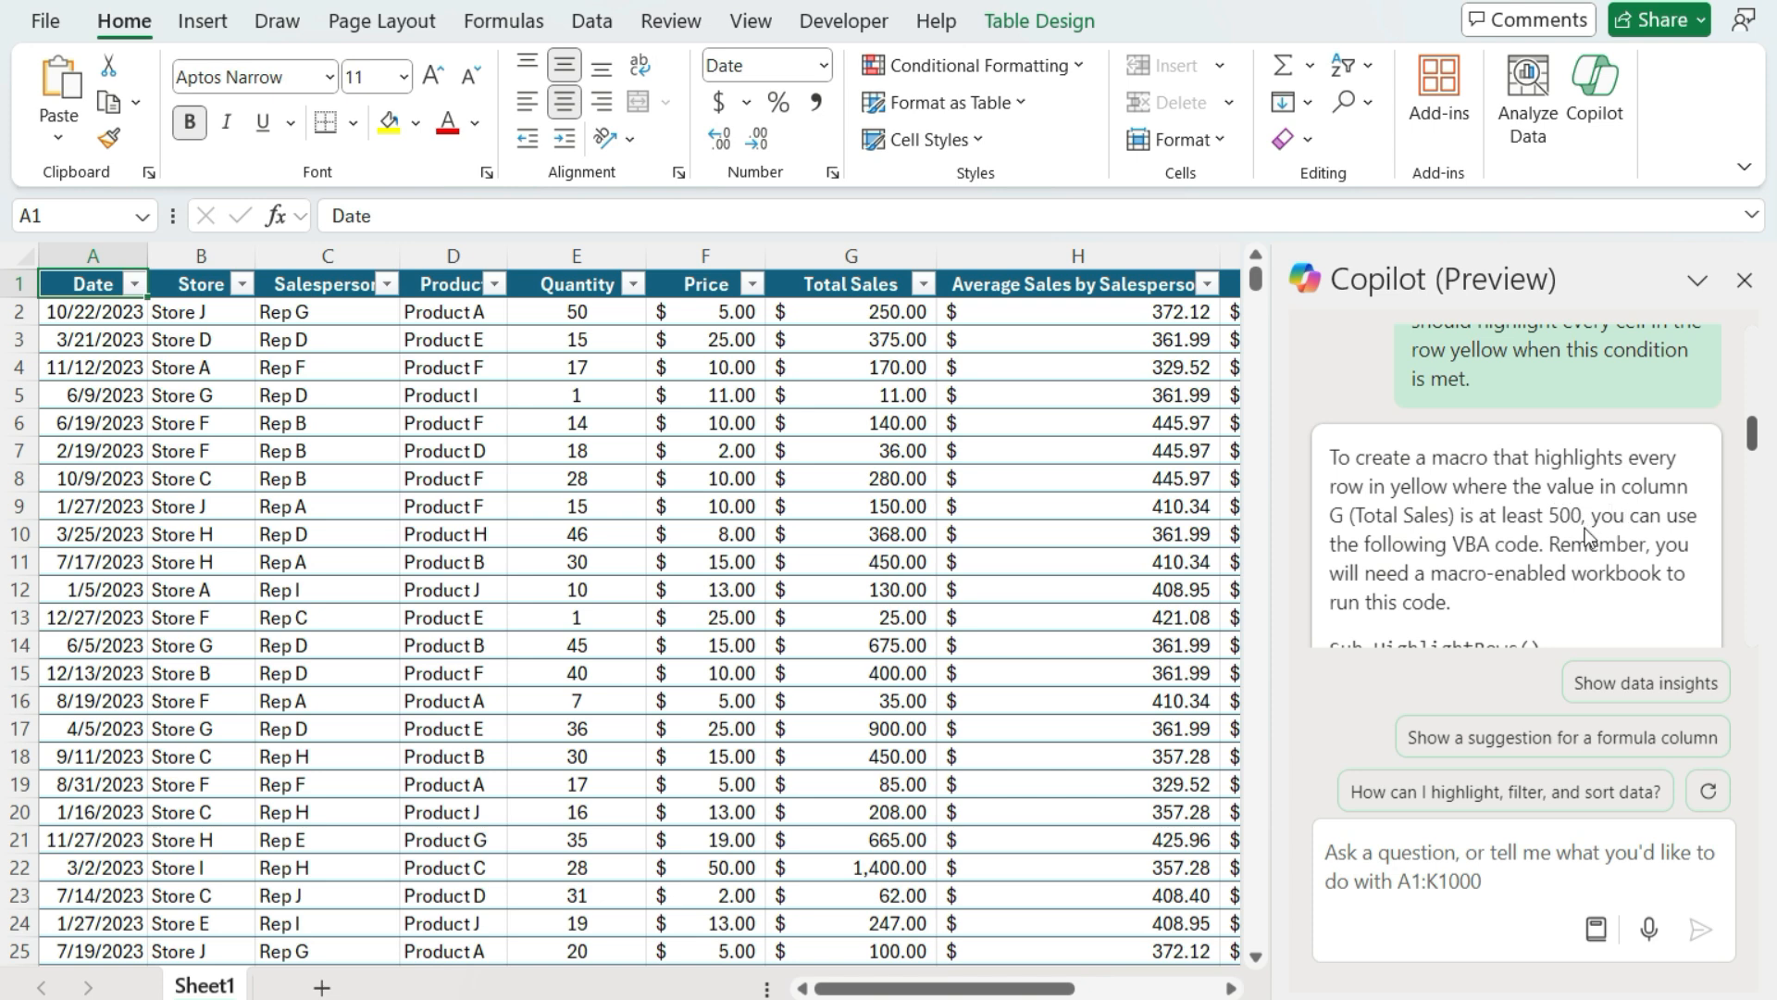
pyautogui.scroll(-3, 1580, 524)
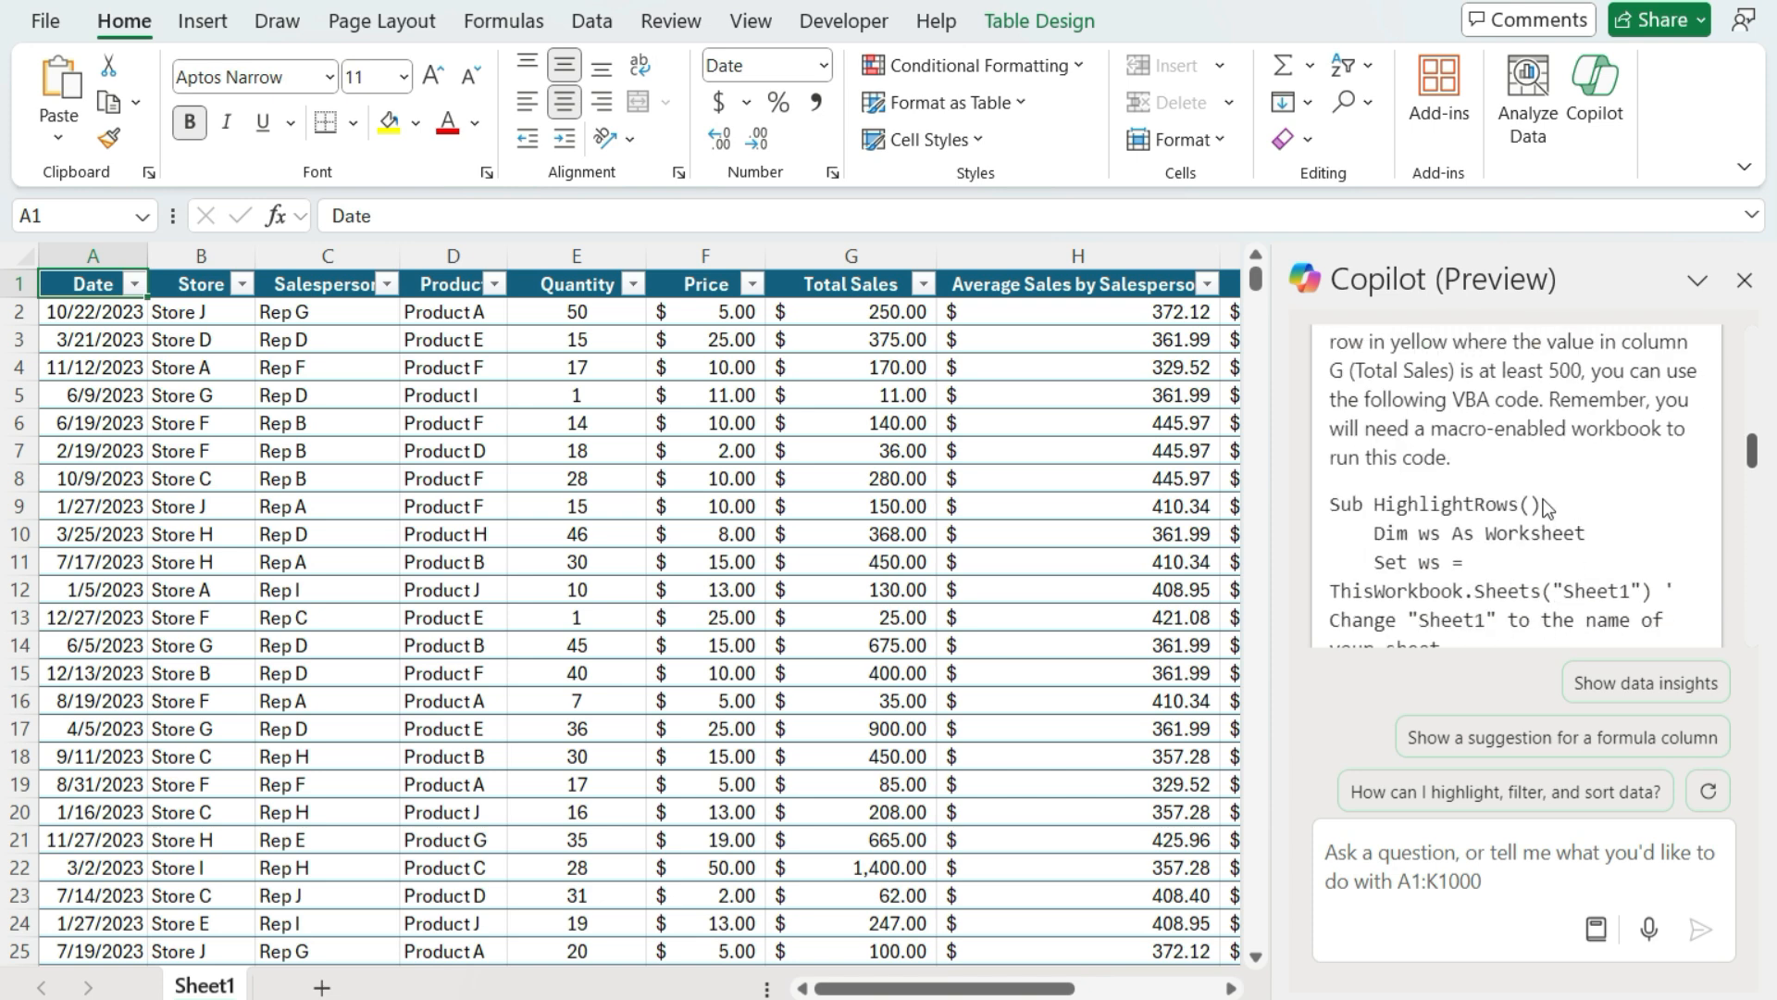
pyautogui.scroll(-3, 1479, 544)
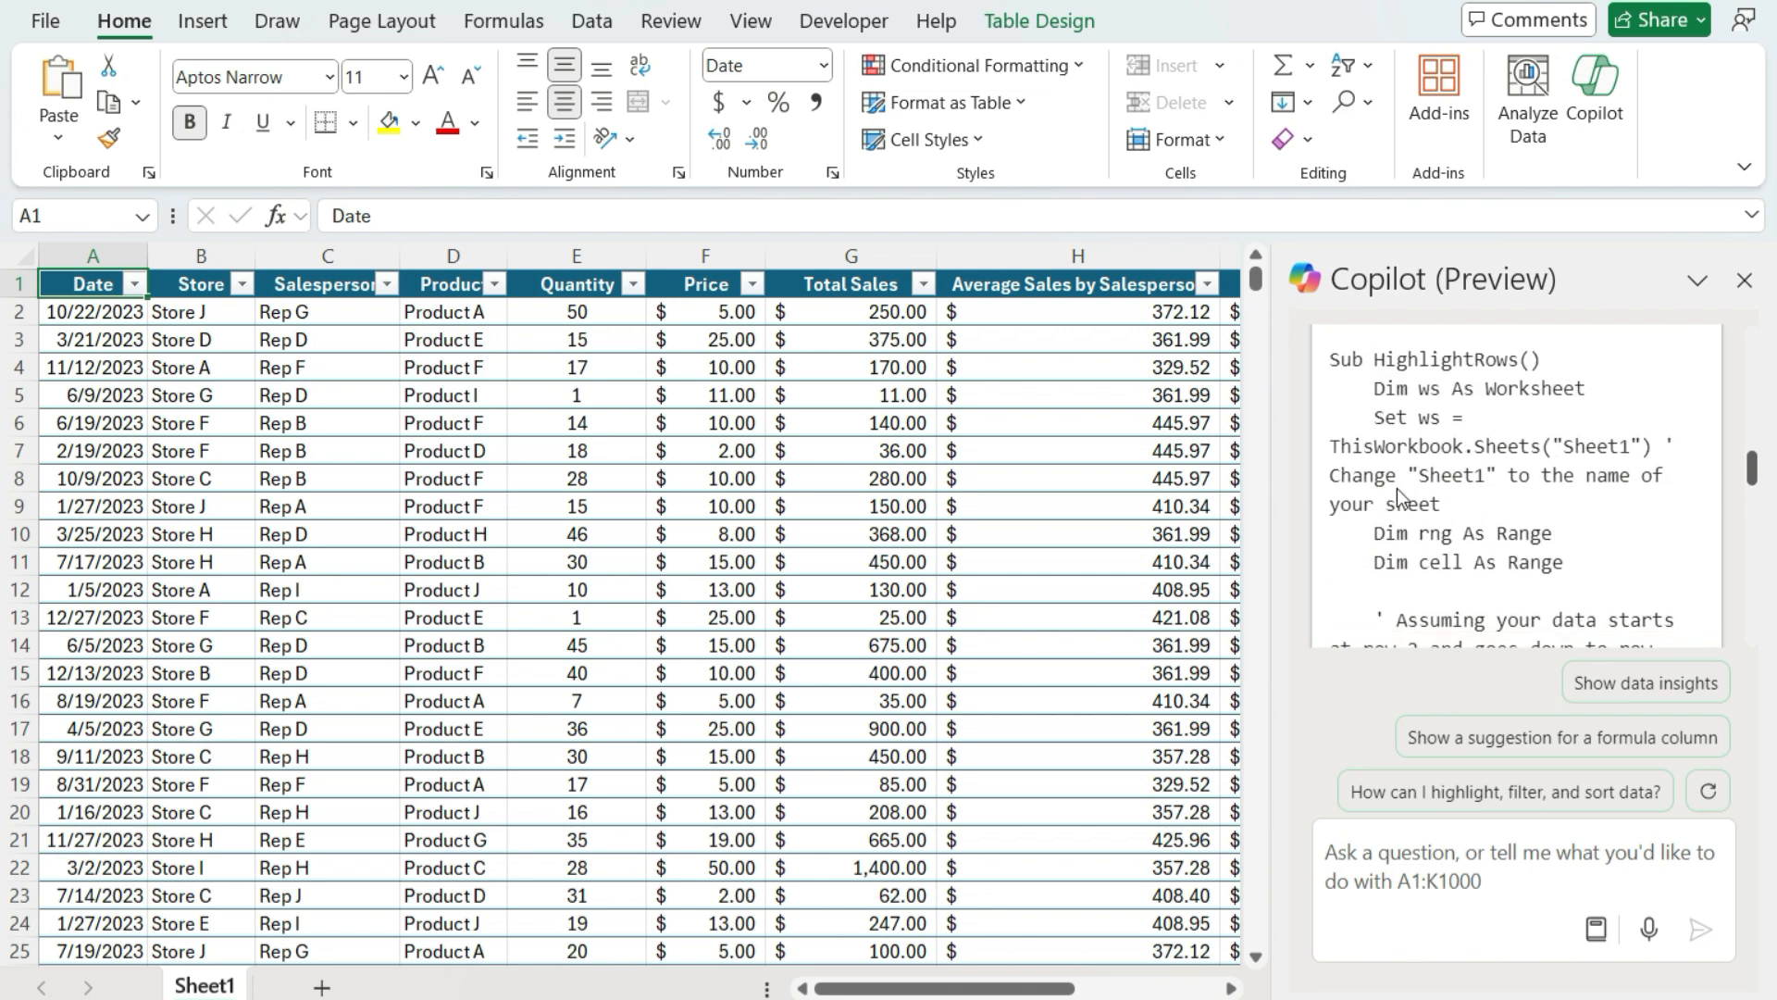
pyautogui.scroll(-3, 1532, 485)
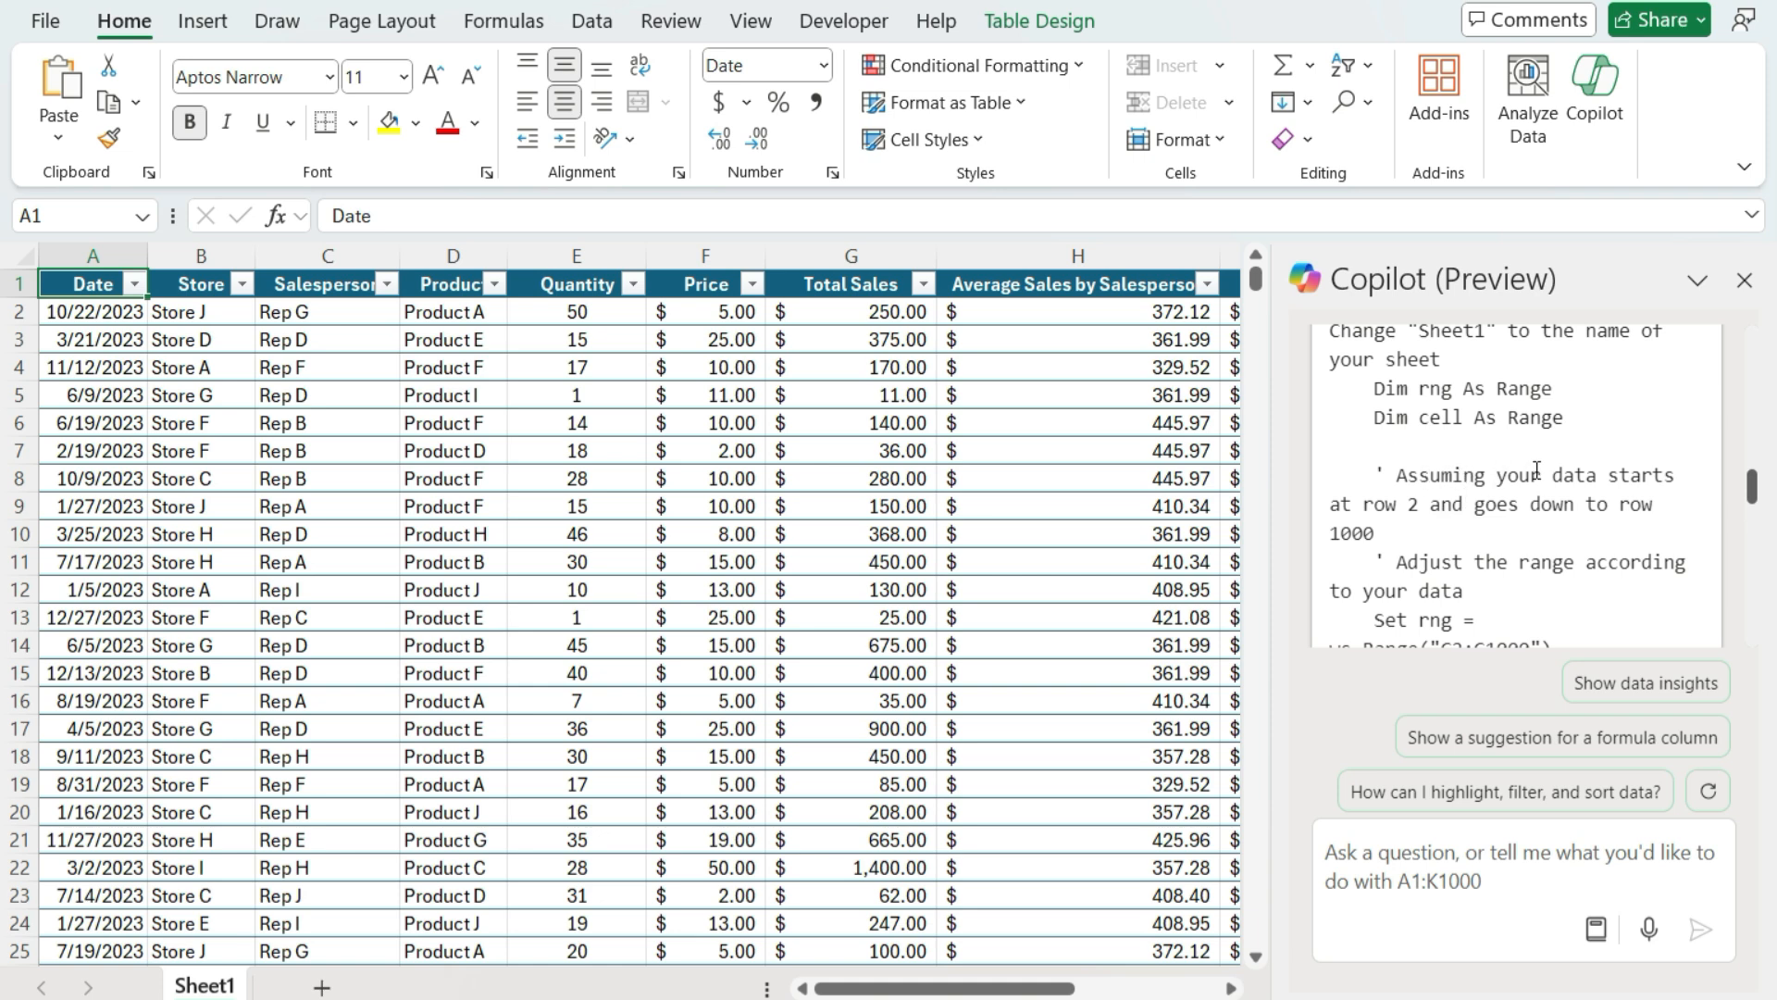
pyautogui.scroll(-3, 1535, 472)
pyautogui.scroll(-3, 1509, 456)
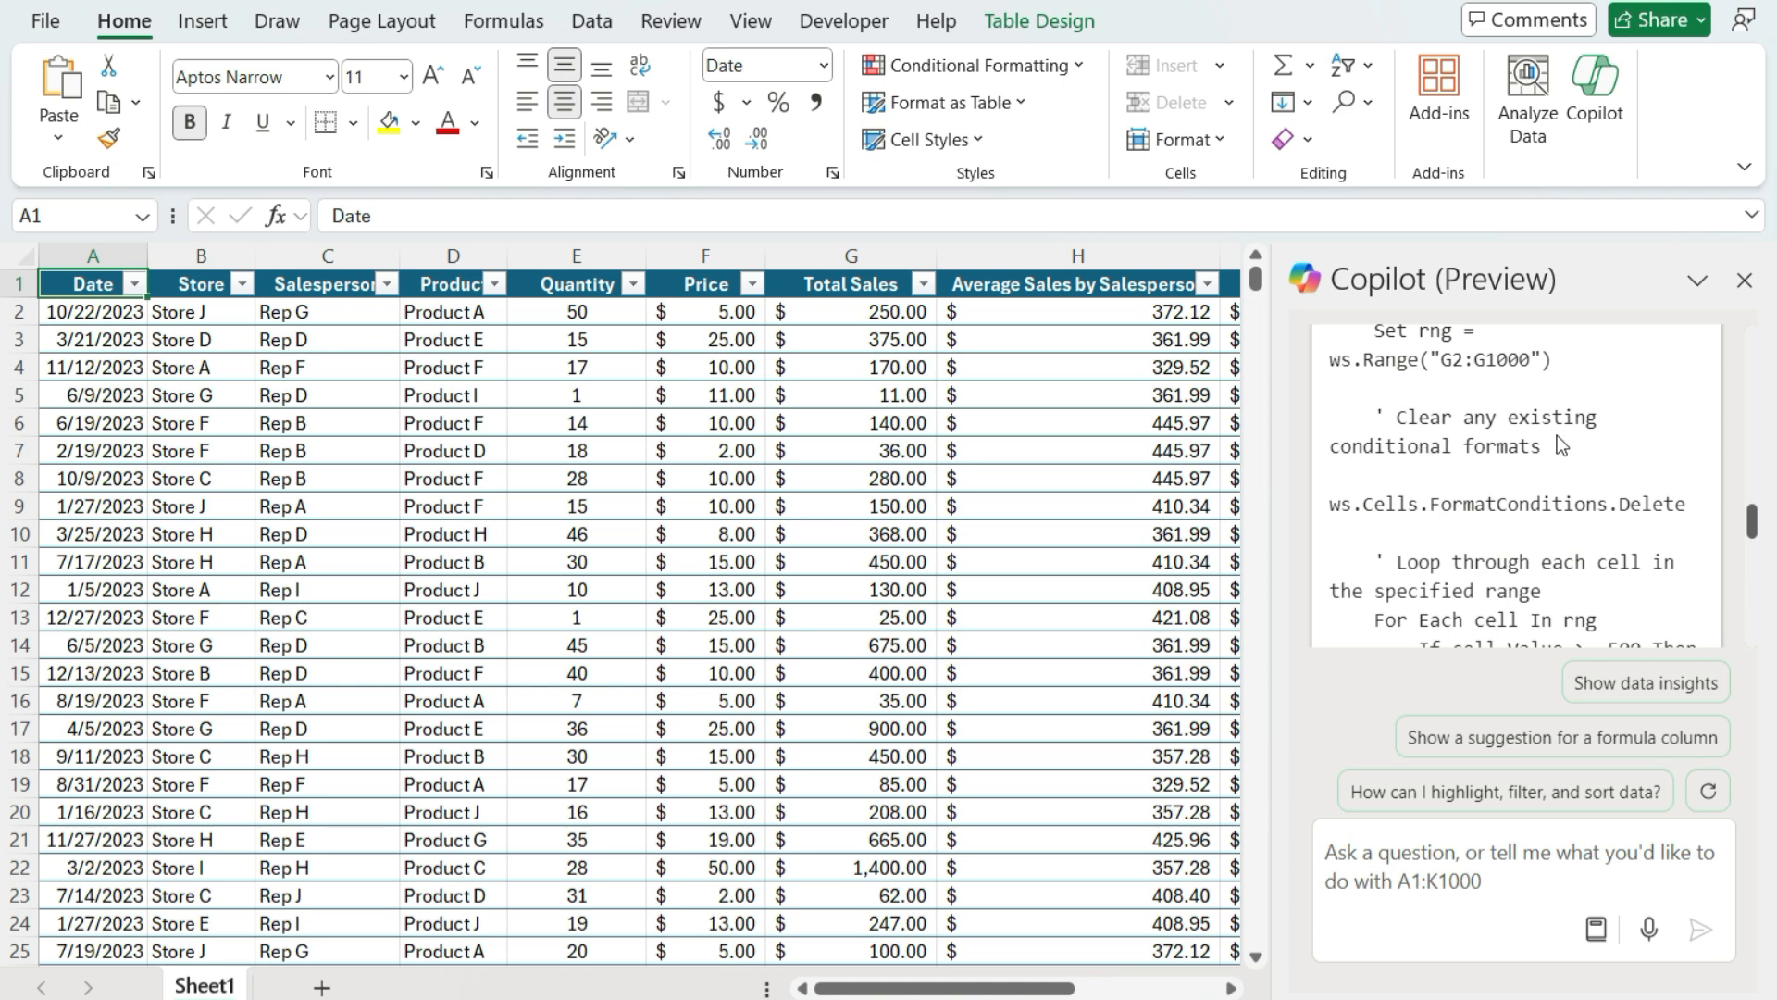
pyautogui.scroll(-3, 1557, 435)
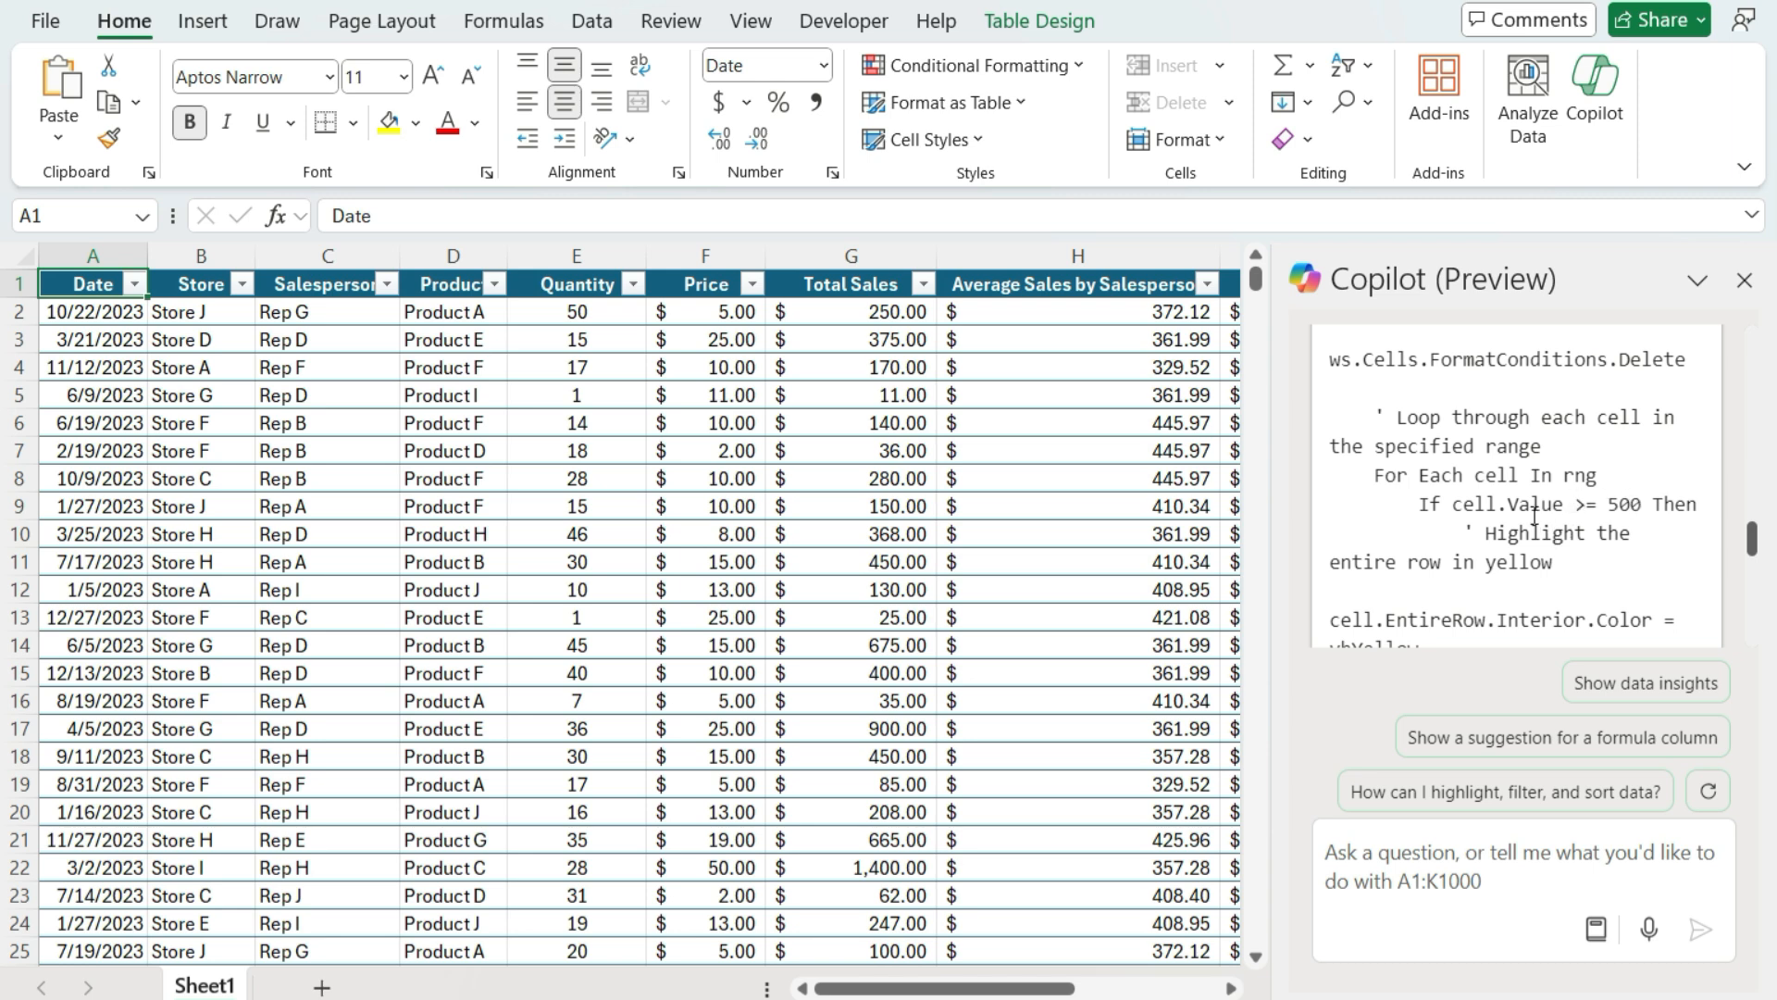
pyautogui.scroll(-3, 1561, 498)
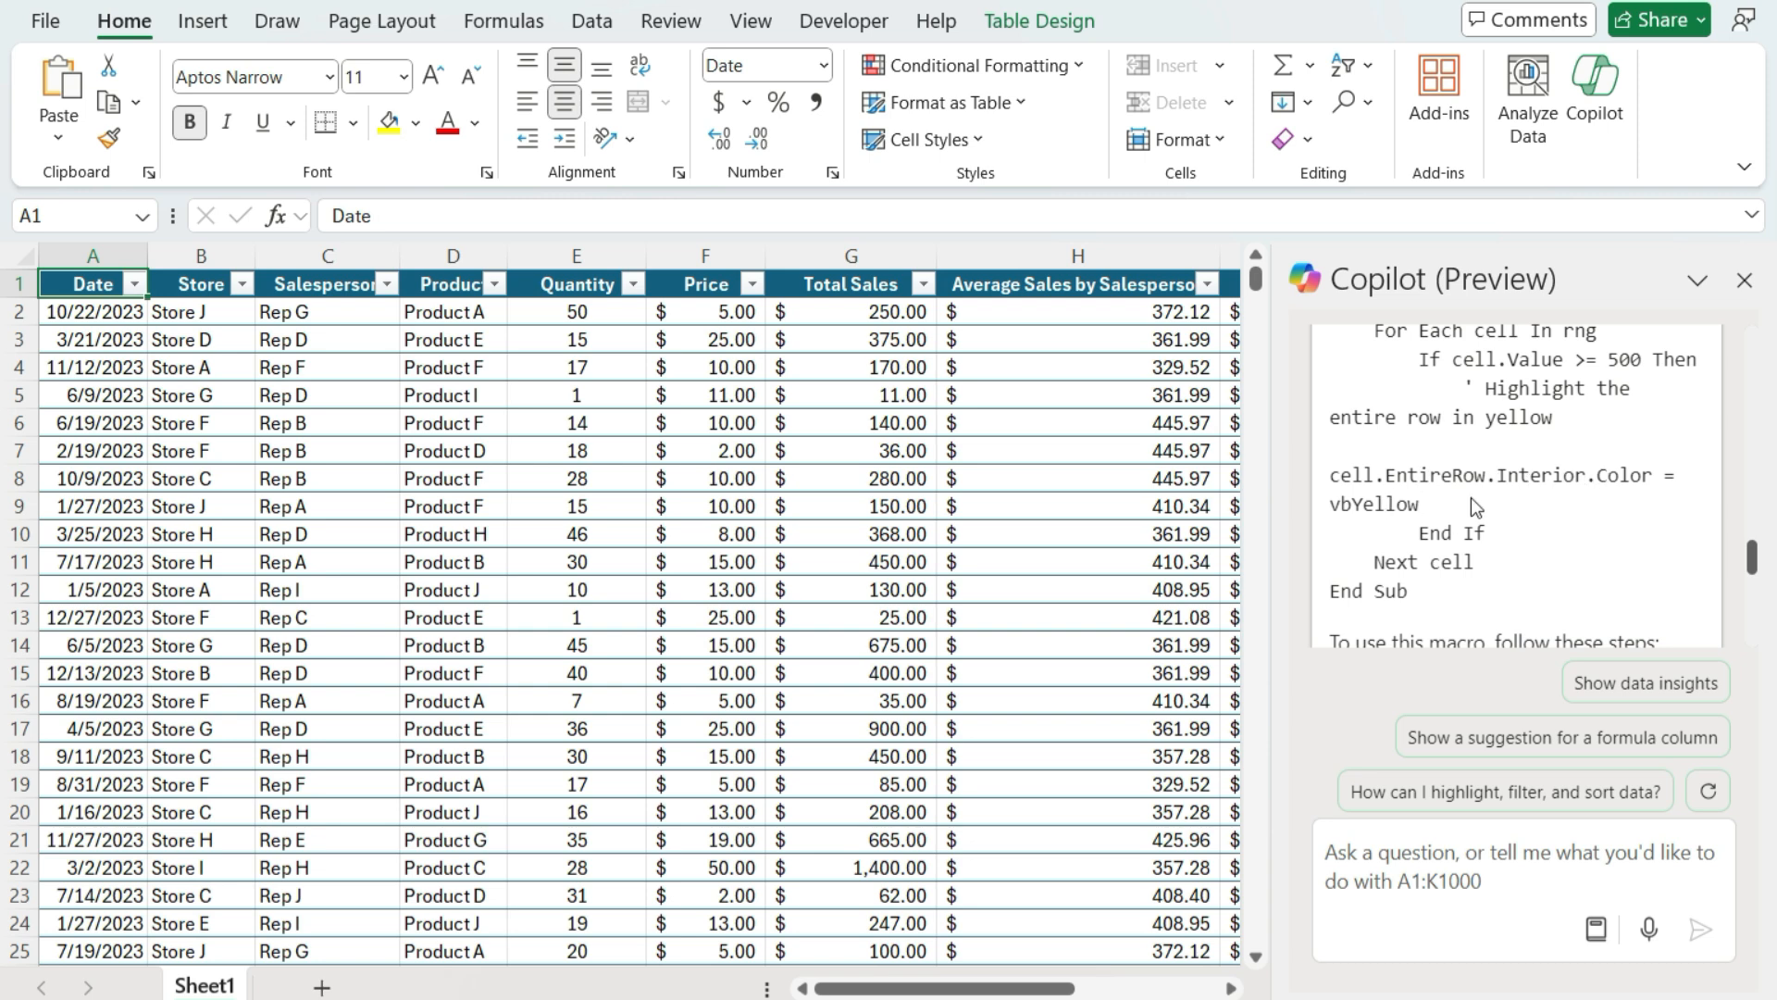
# Read Copilot's instructions for adding and running the macro, and the closing note about adjusting the sheet name and range.
pyautogui.scroll(-3, 1414, 500)
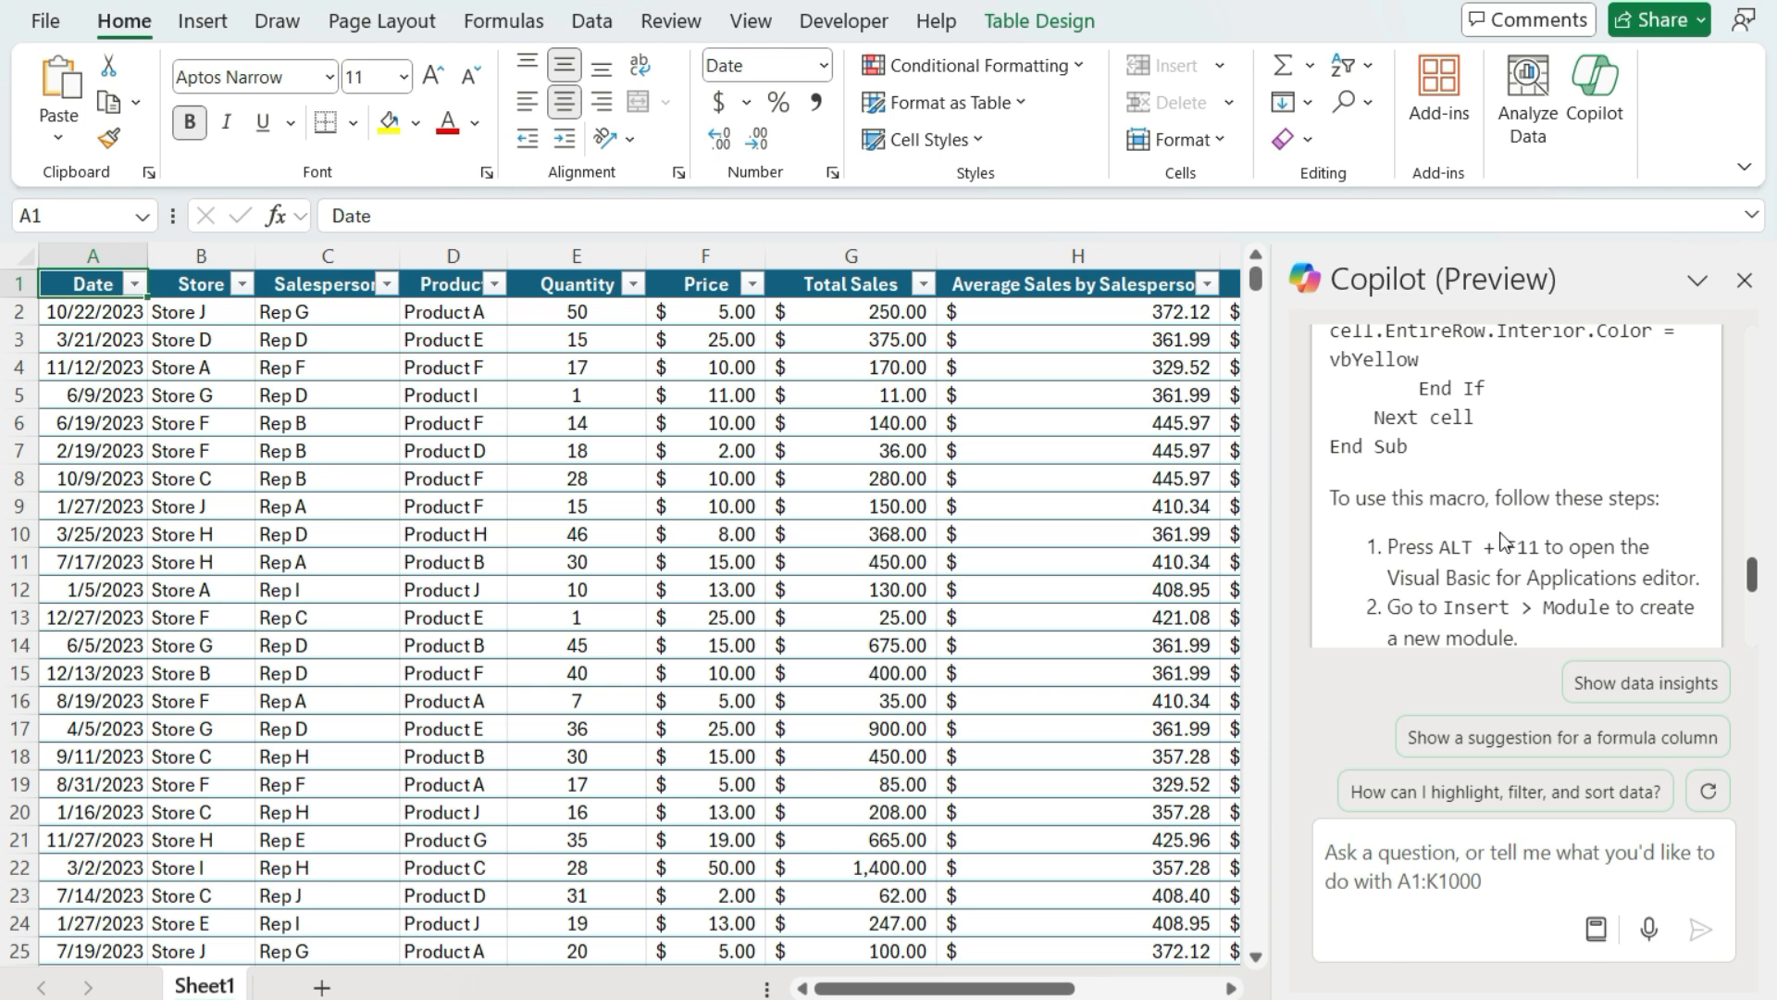
pyautogui.scroll(-3, 1504, 541)
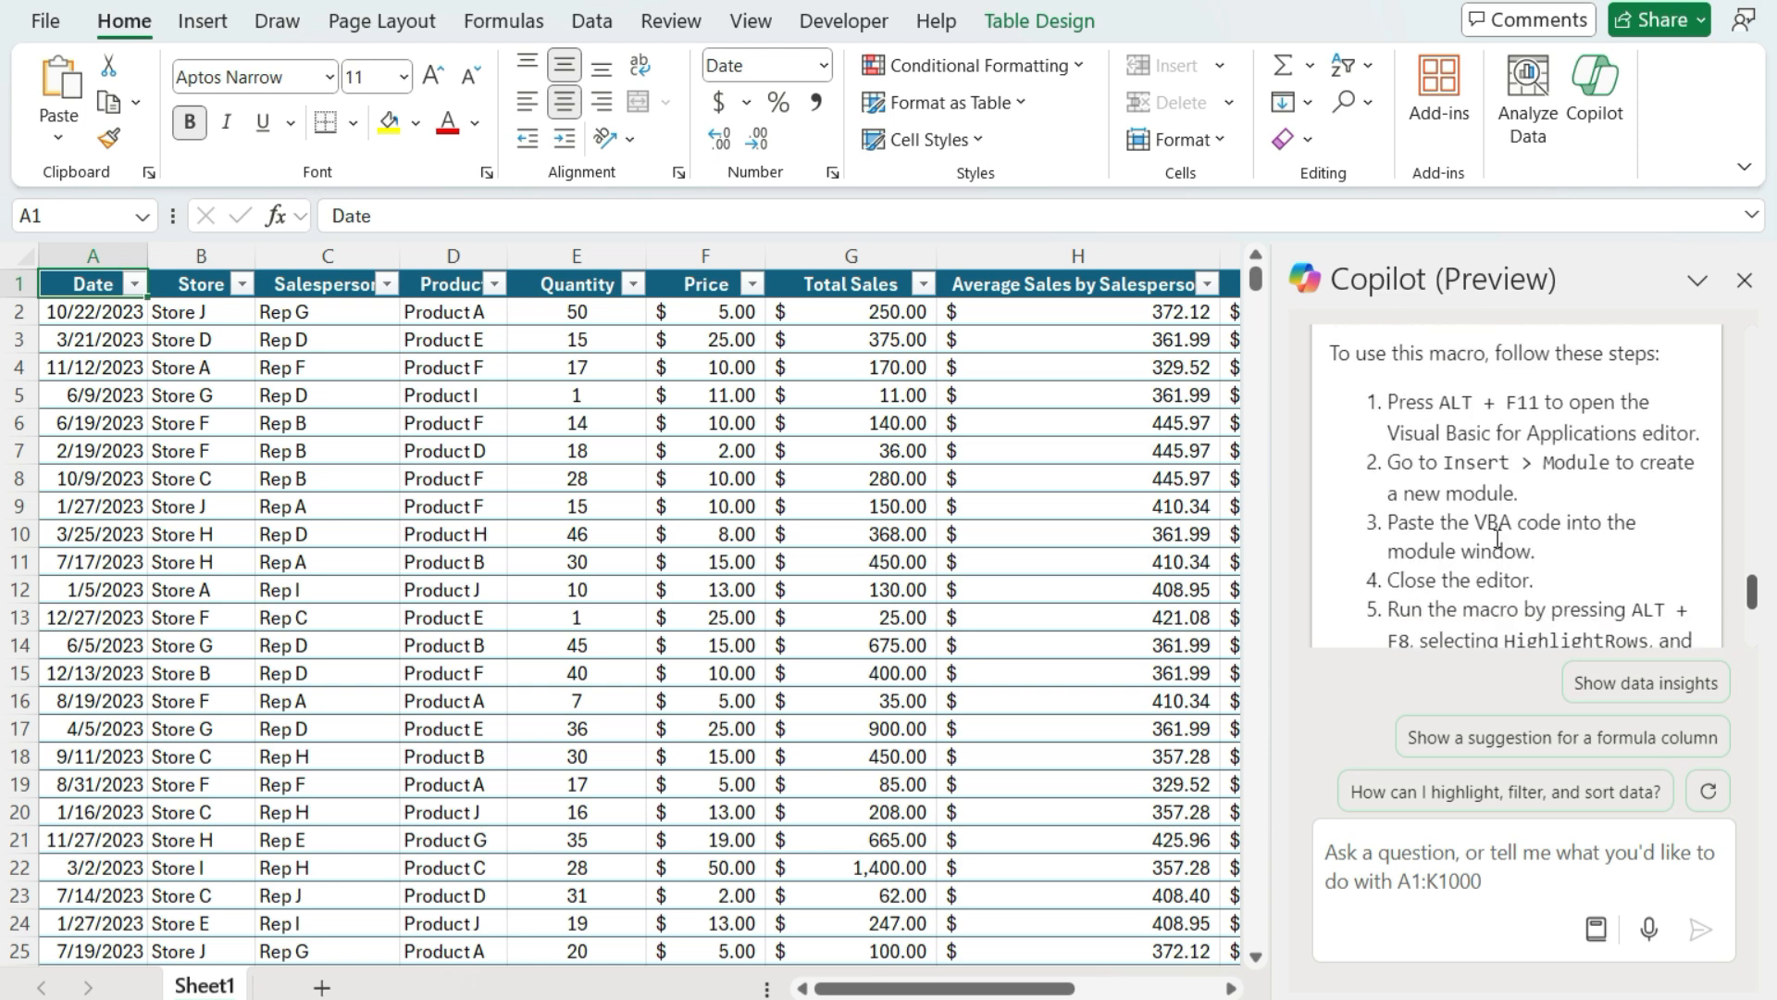
pyautogui.scroll(-3, 1479, 552)
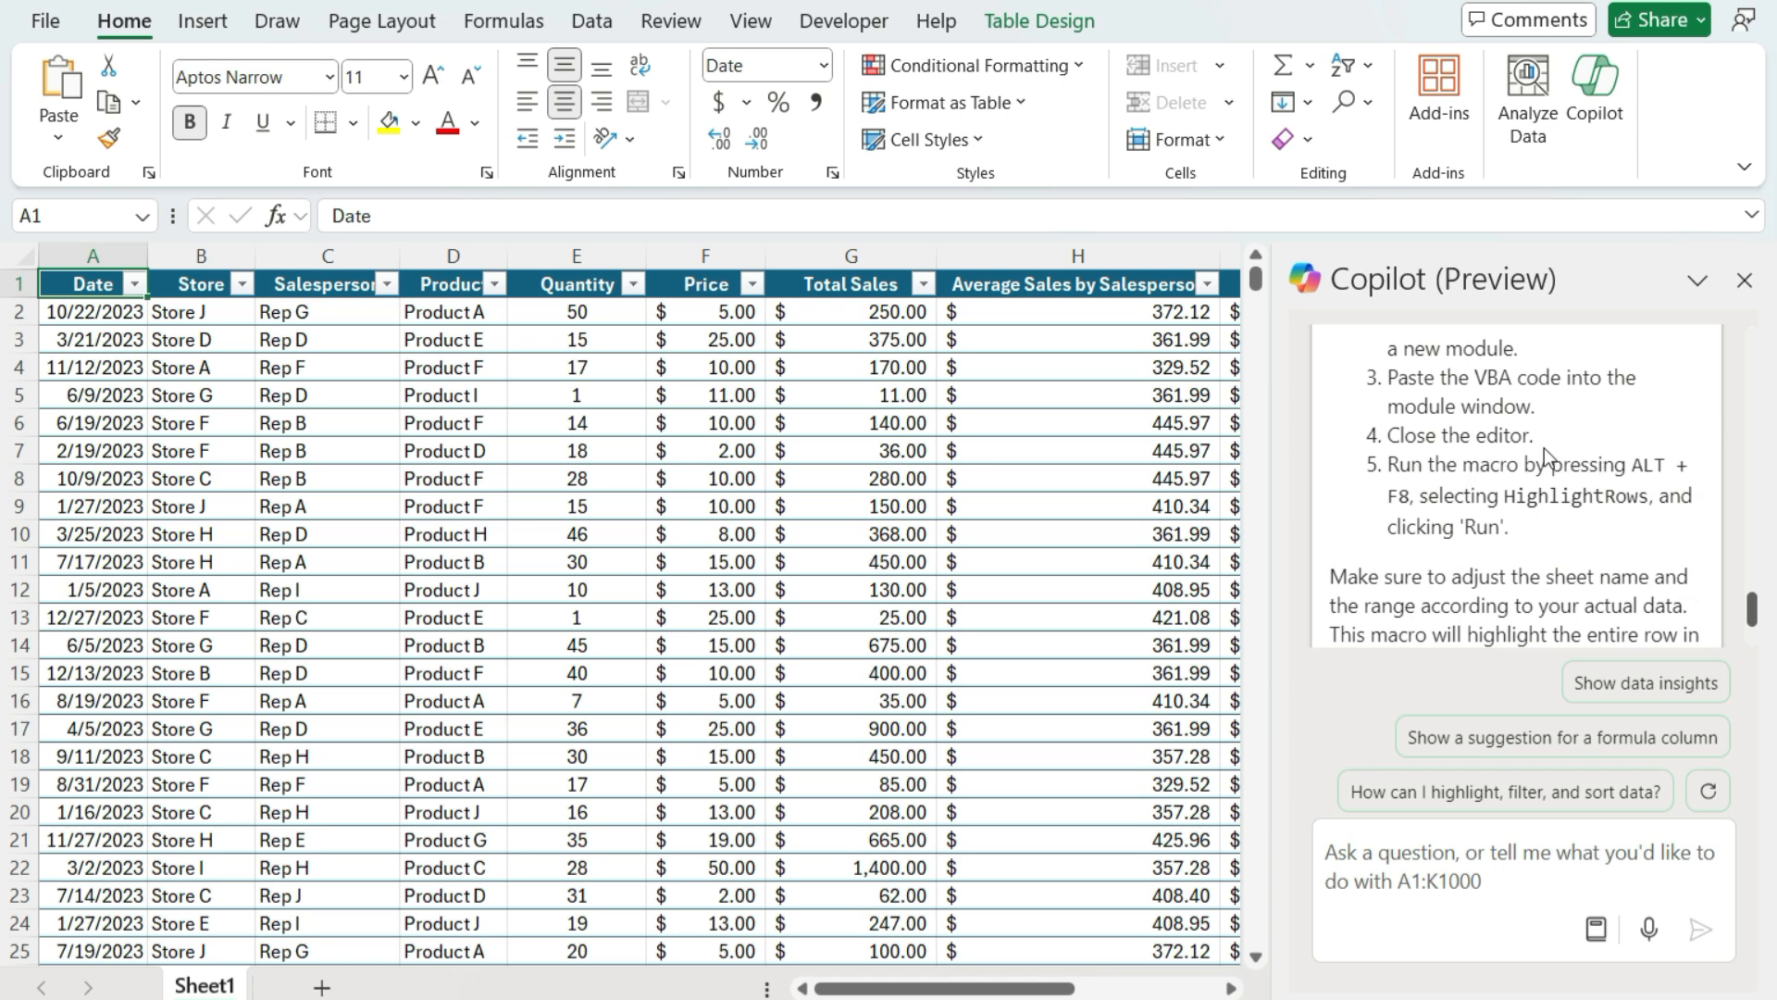
pyautogui.scroll(-3, 1544, 453)
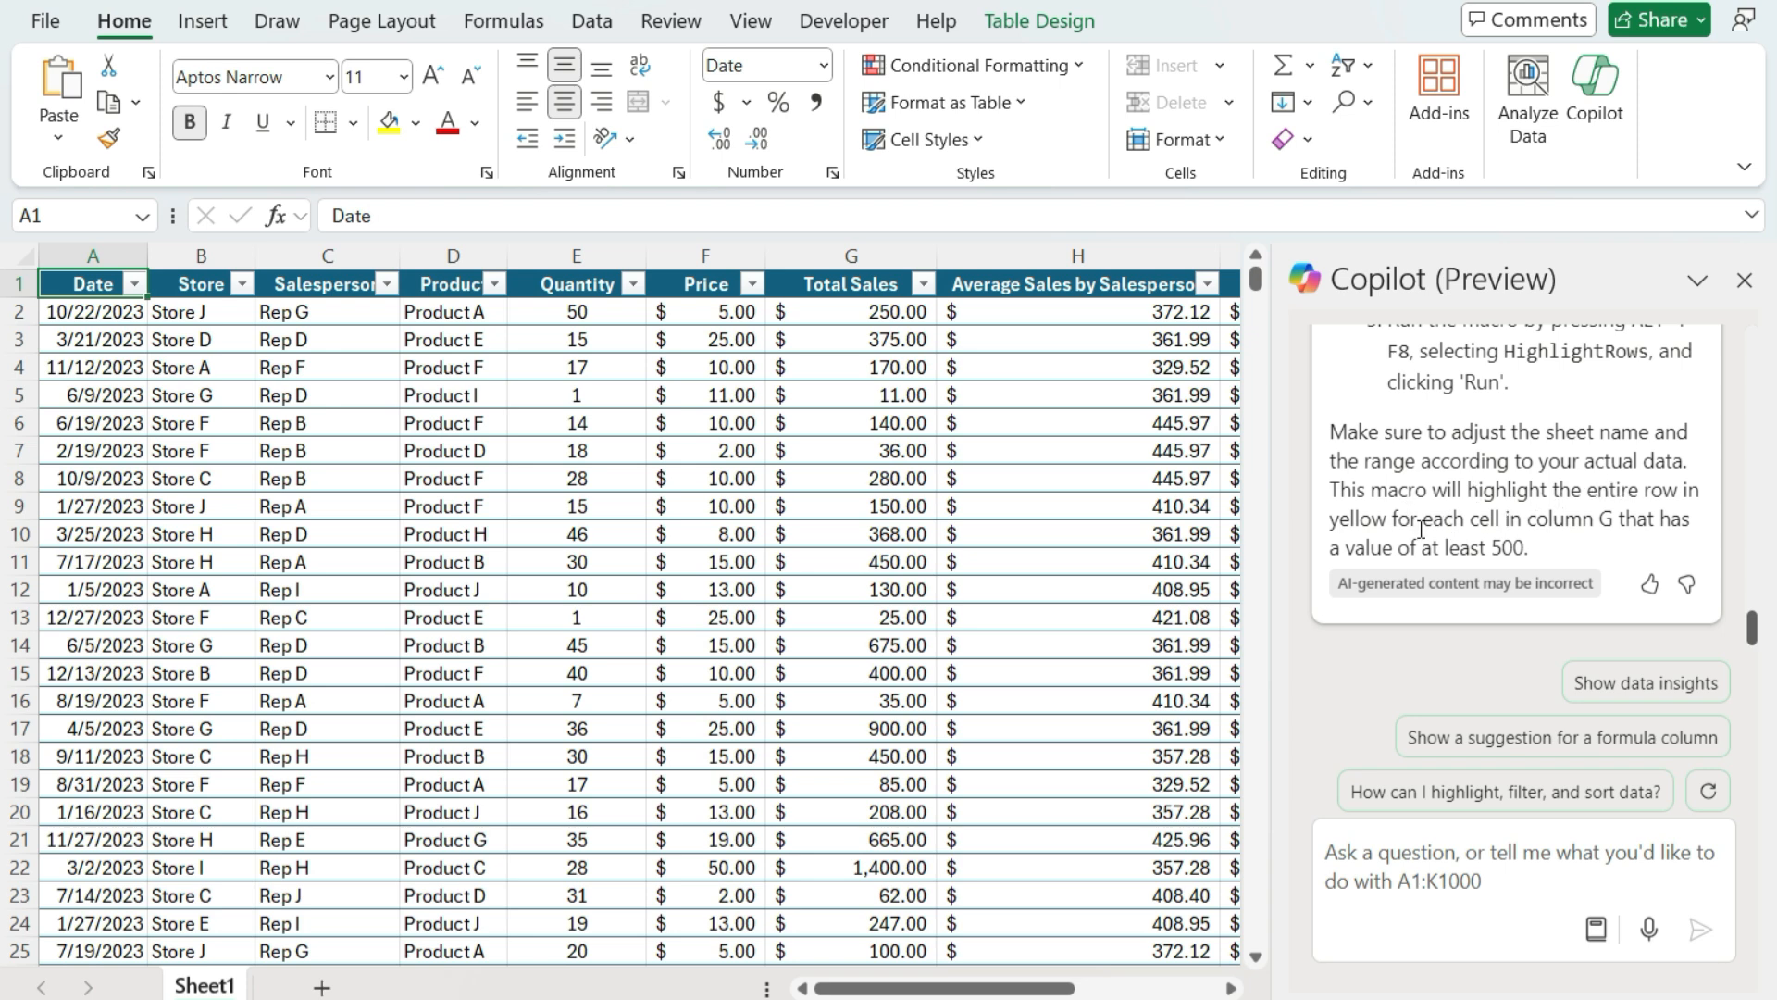
# Copy the complete HighlightRows VBA code, from Sub to End Sub, out of Copilot's reply.
pyautogui.scroll(2, 1463, 407)
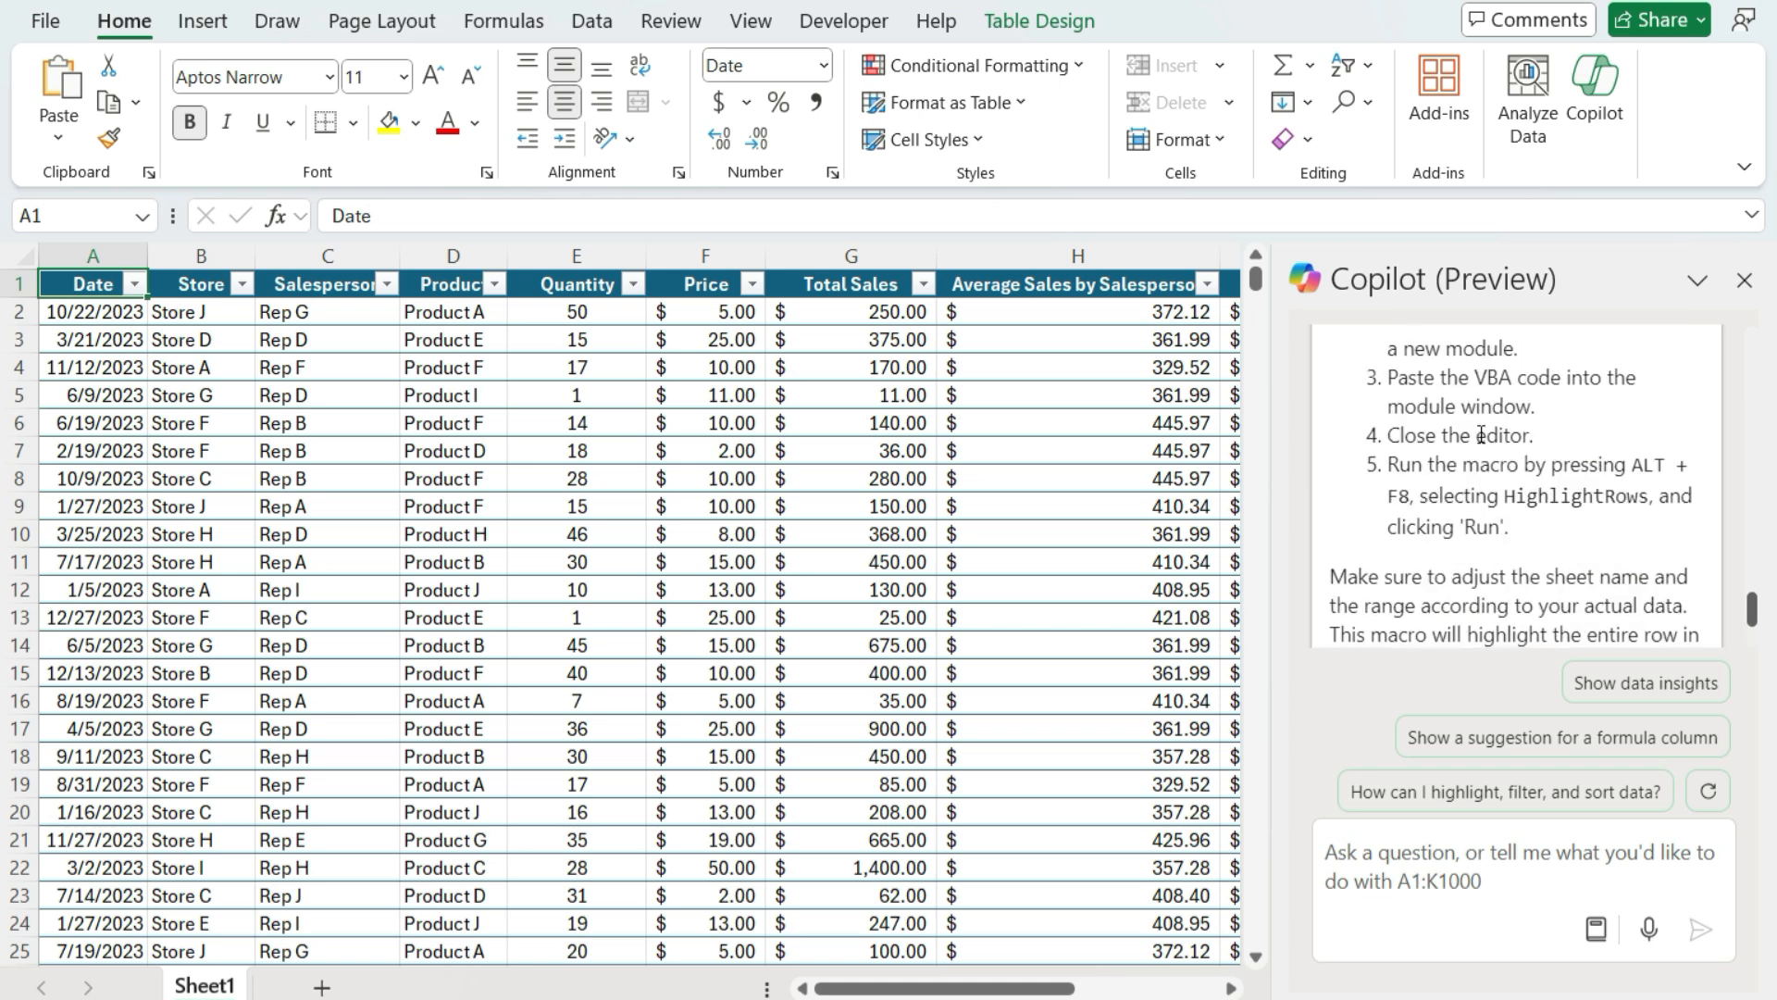
pyautogui.scroll(4, 1504, 496)
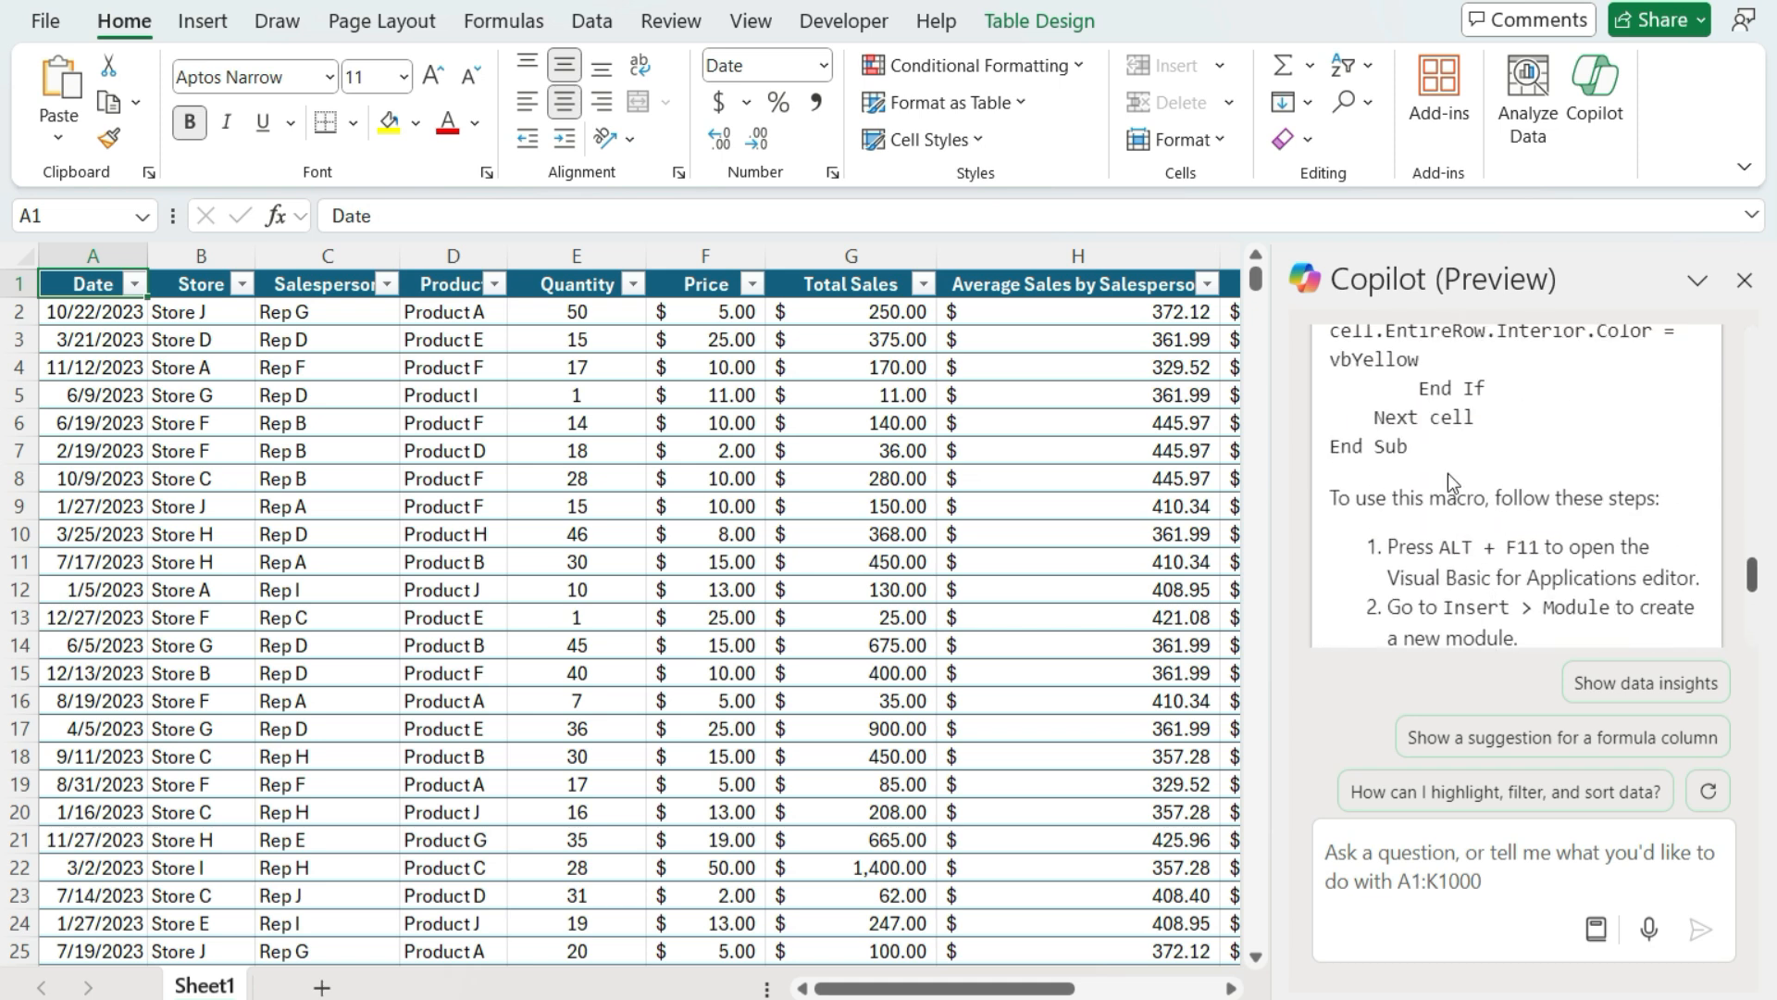
pyautogui.moveTo(1420, 435); pyautogui.dragTo(1319, 376)
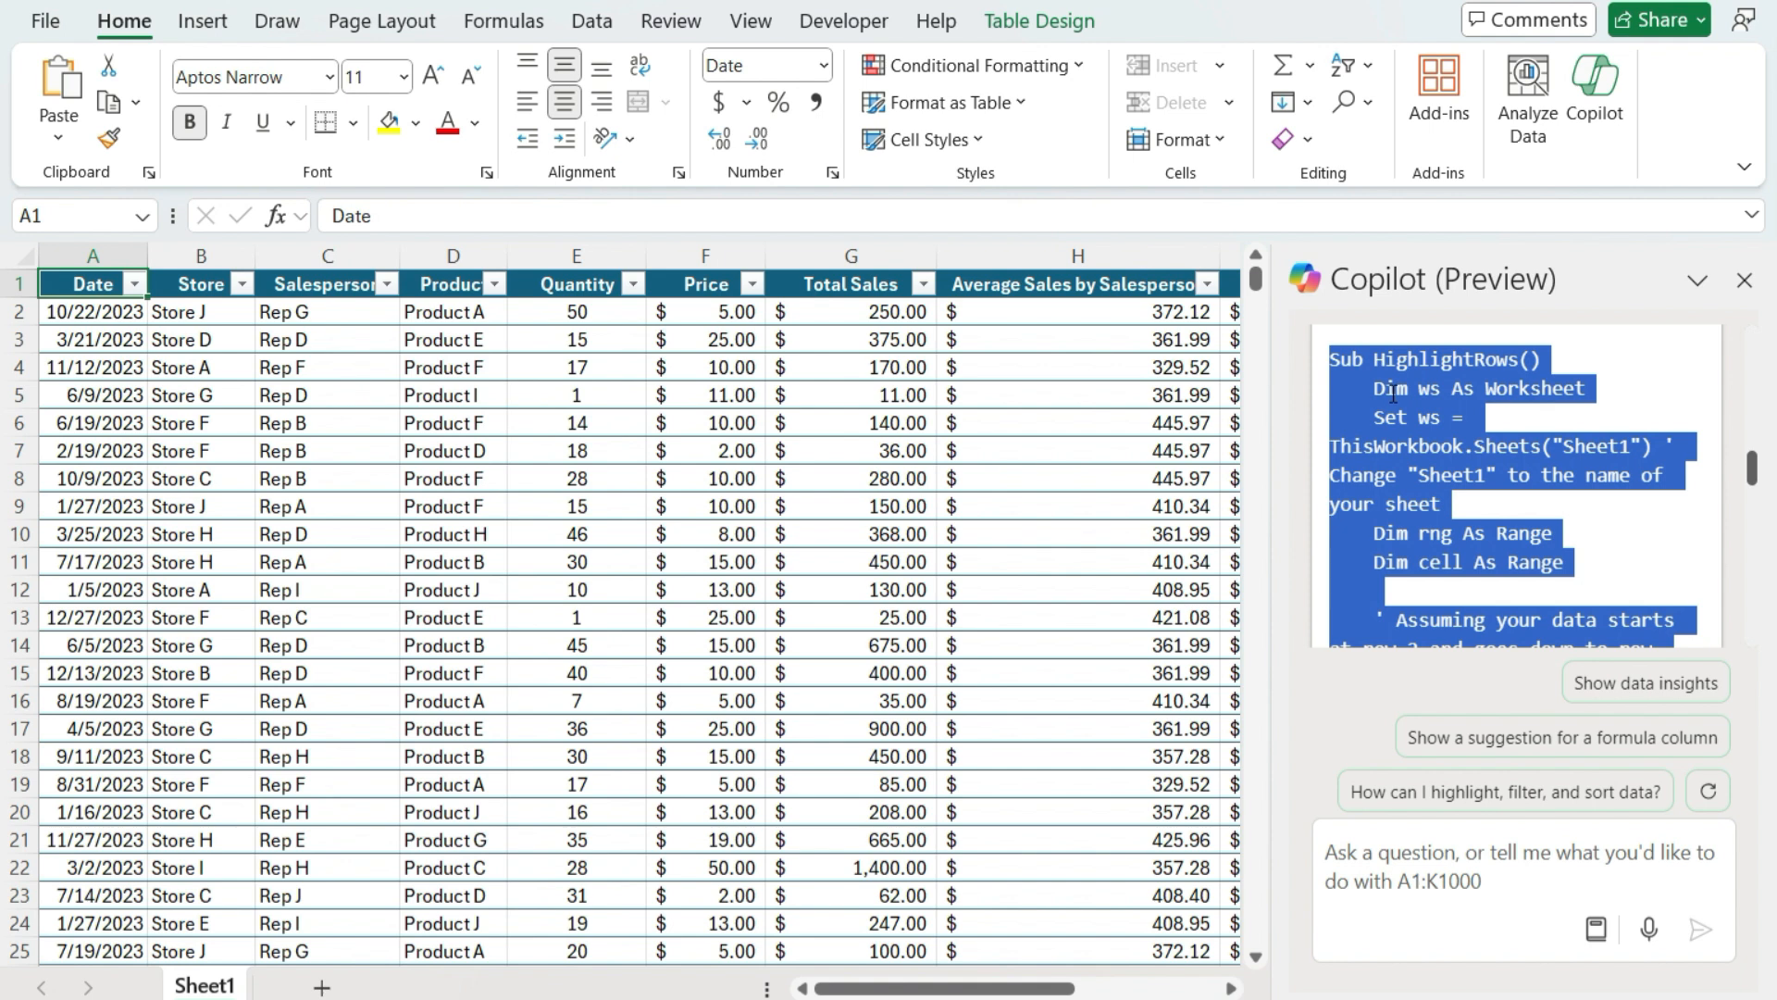
# Insert a new module in the workbook's VBA project and paste the HighlightRows code into it.
pyautogui.click(845, 20)
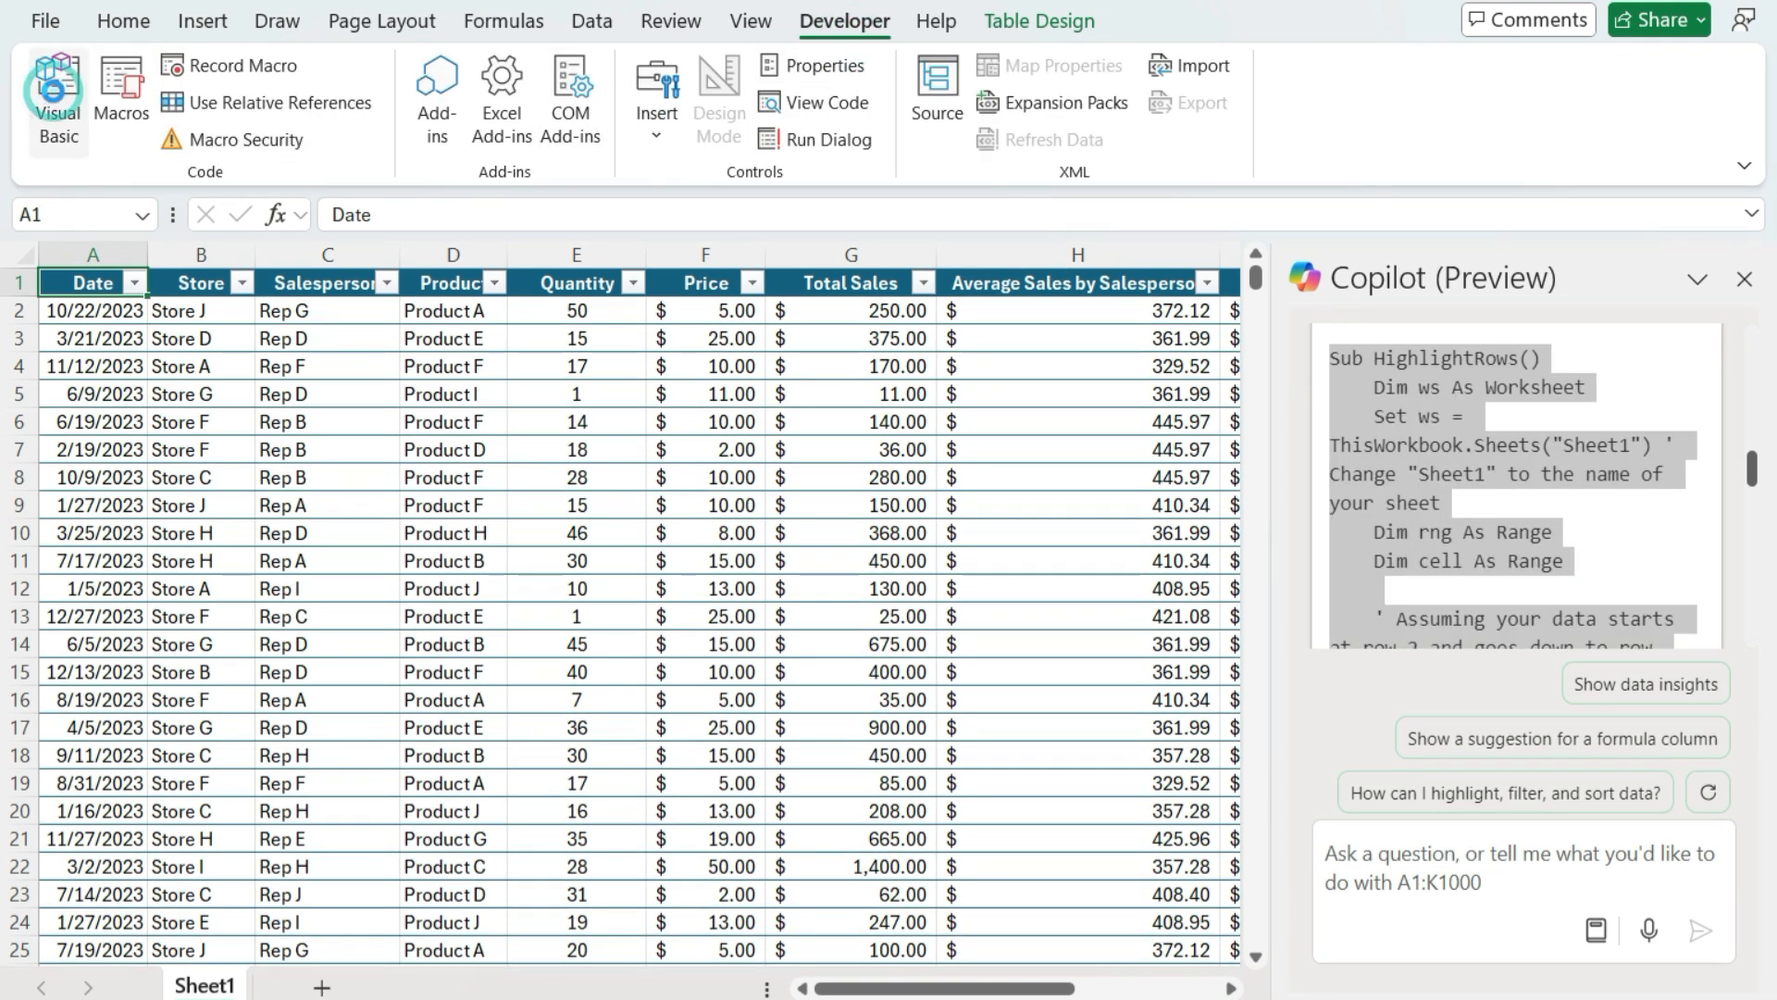
pyautogui.click(58, 100)
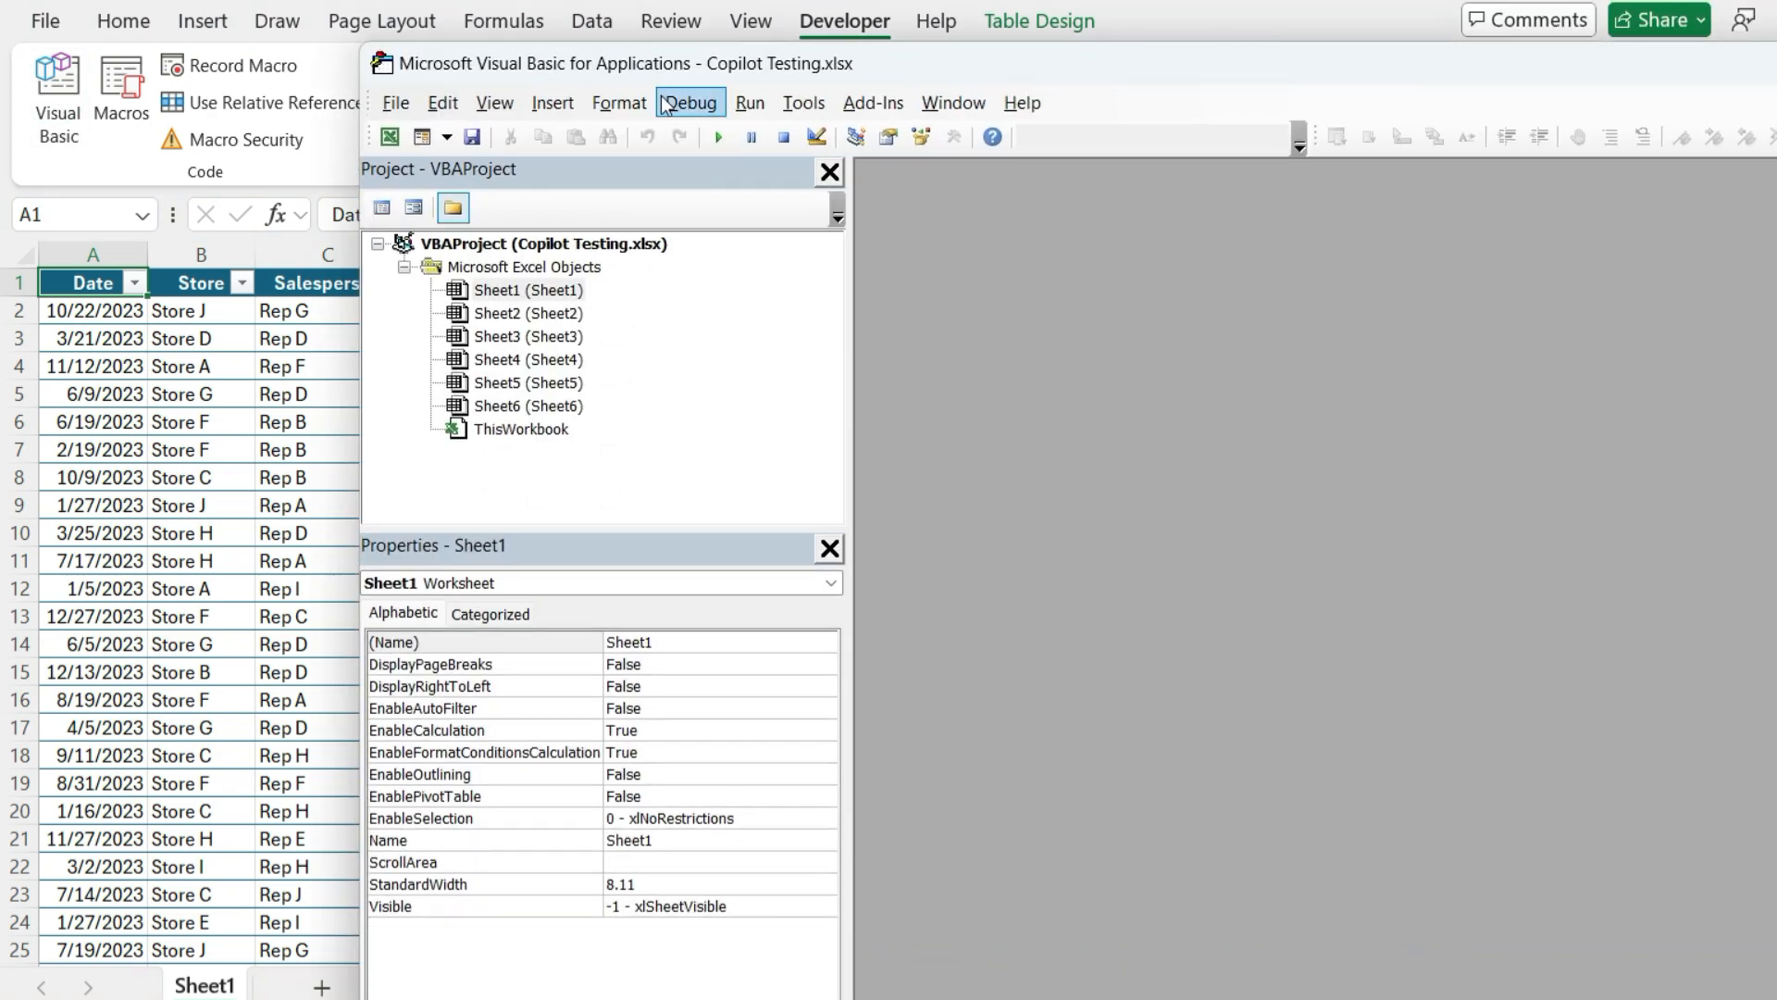
pyautogui.click(556, 102)
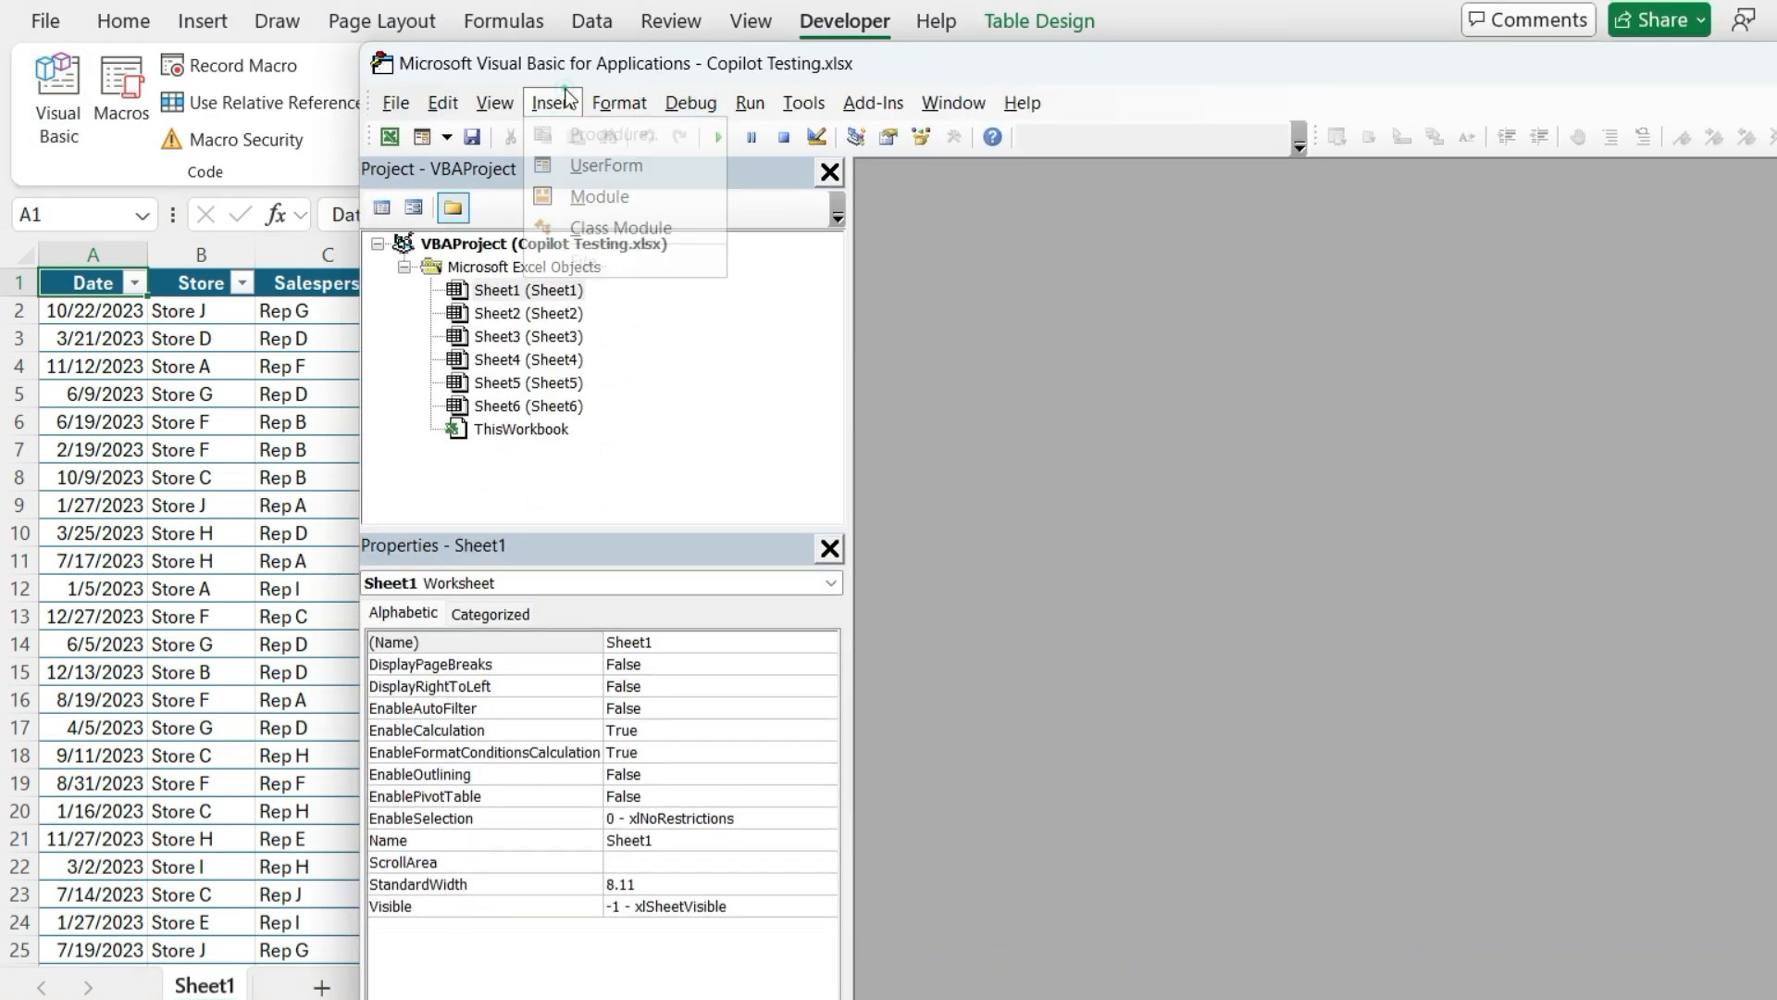
pyautogui.click(602, 194)
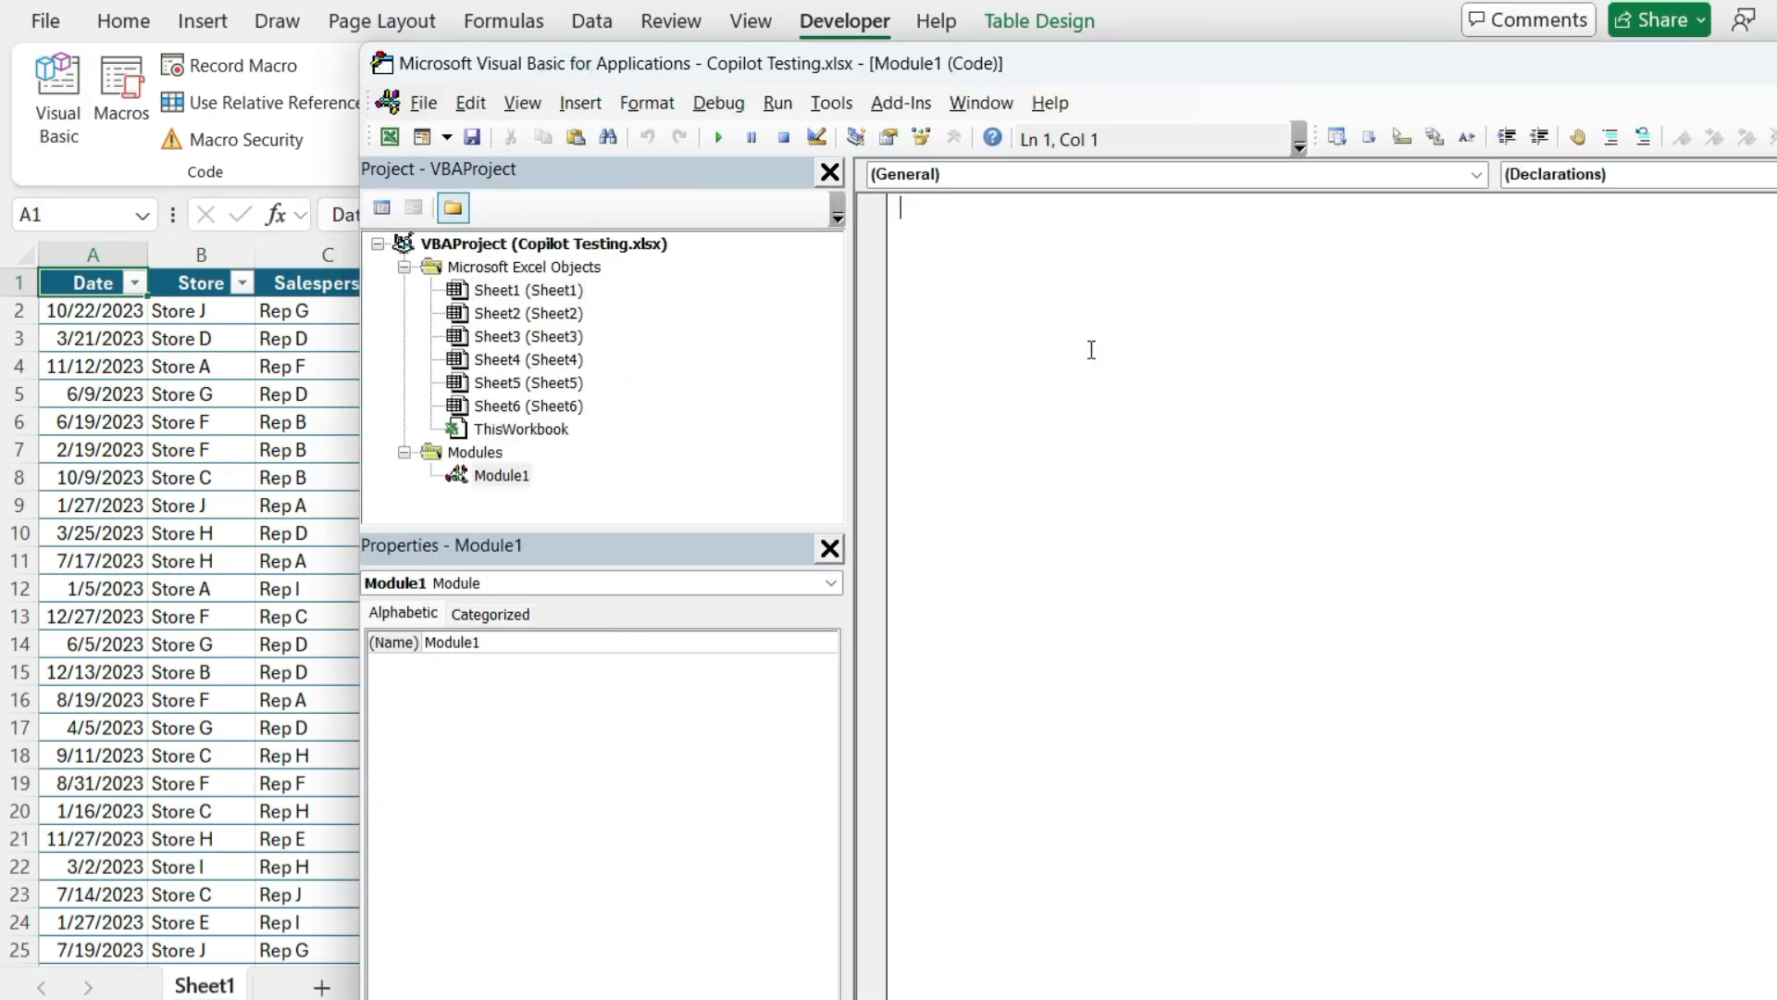
pyautogui.hotkey('ctrl', 'v')
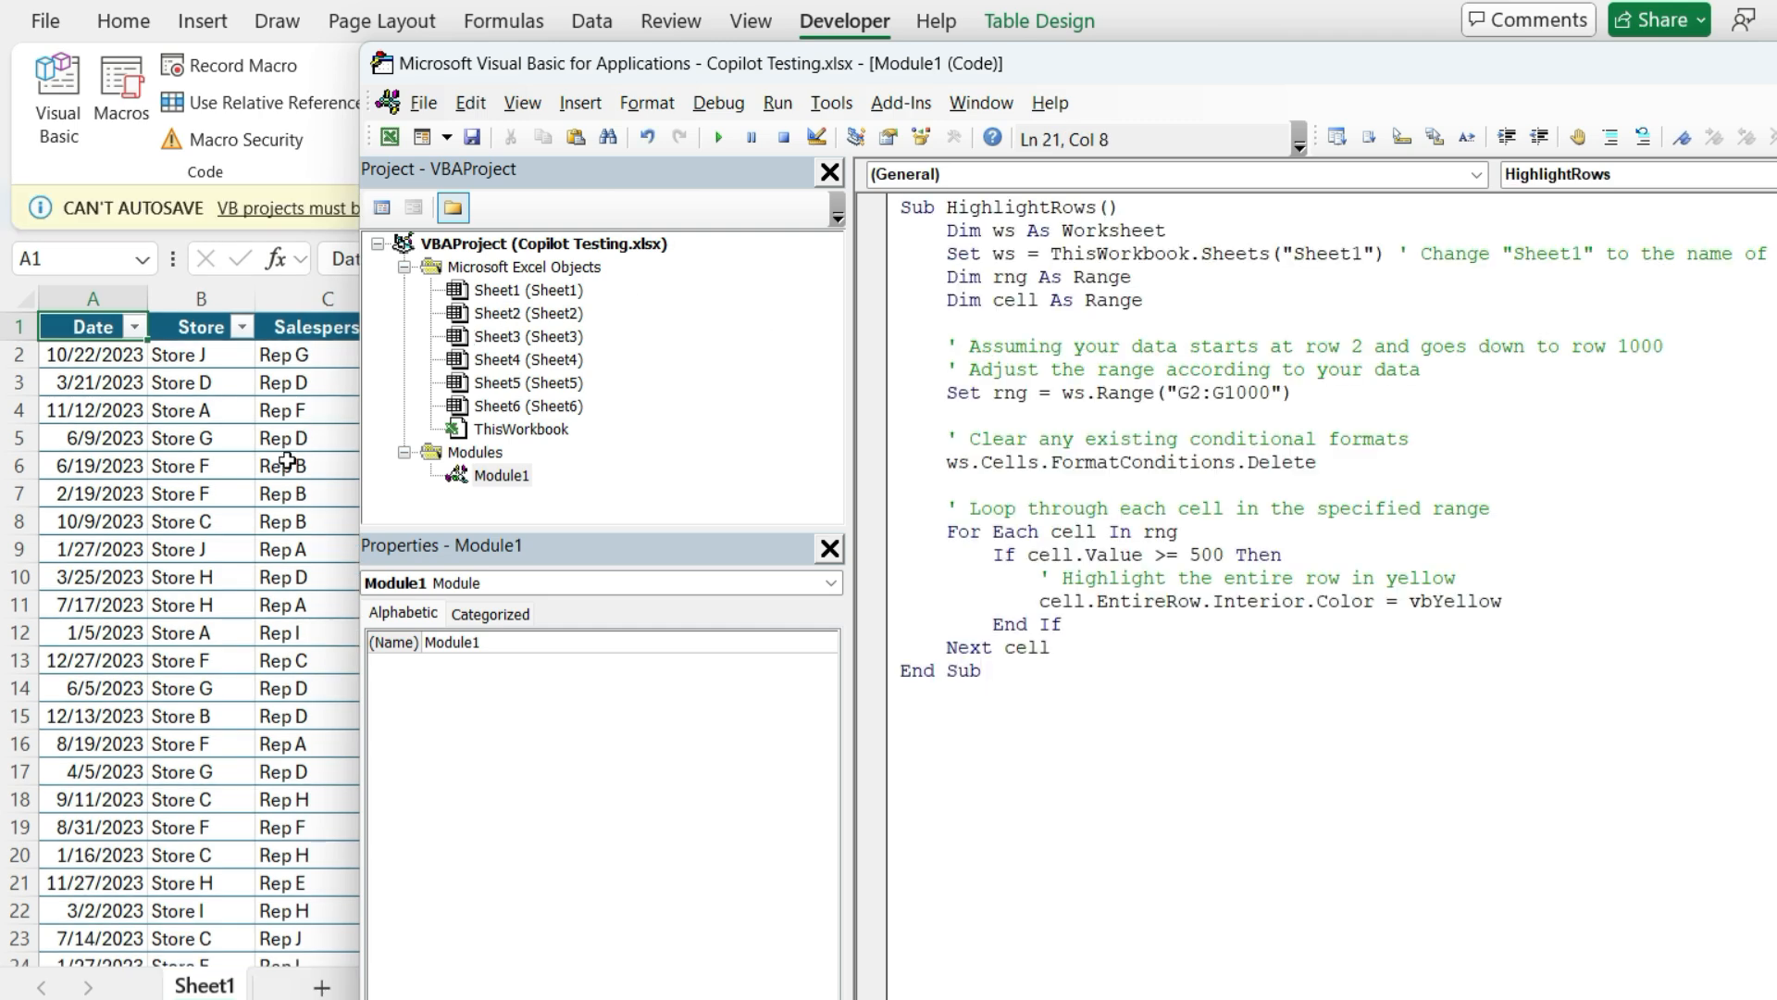
# Save the workbook to the Desktop as macro-enabled workbook Copilot Testing, replacing the existing file, and dismiss the AutoSave notice.
pyautogui.click(257, 492)
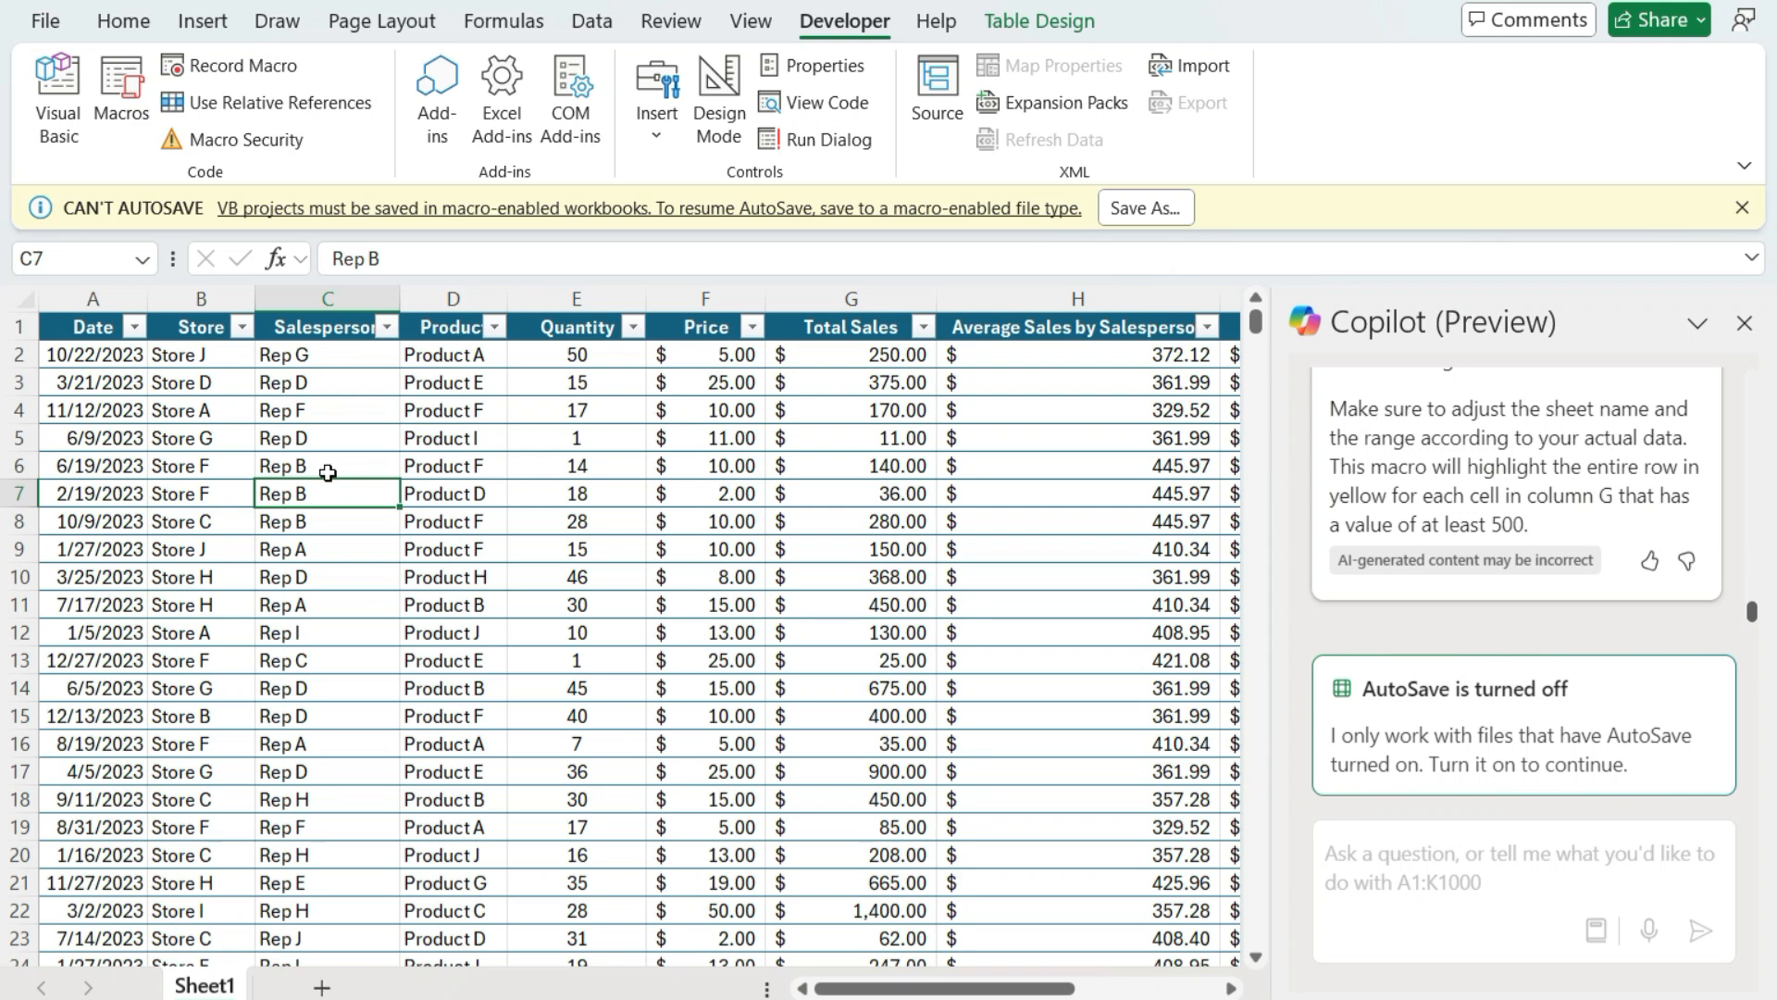
pyautogui.click(1129, 213)
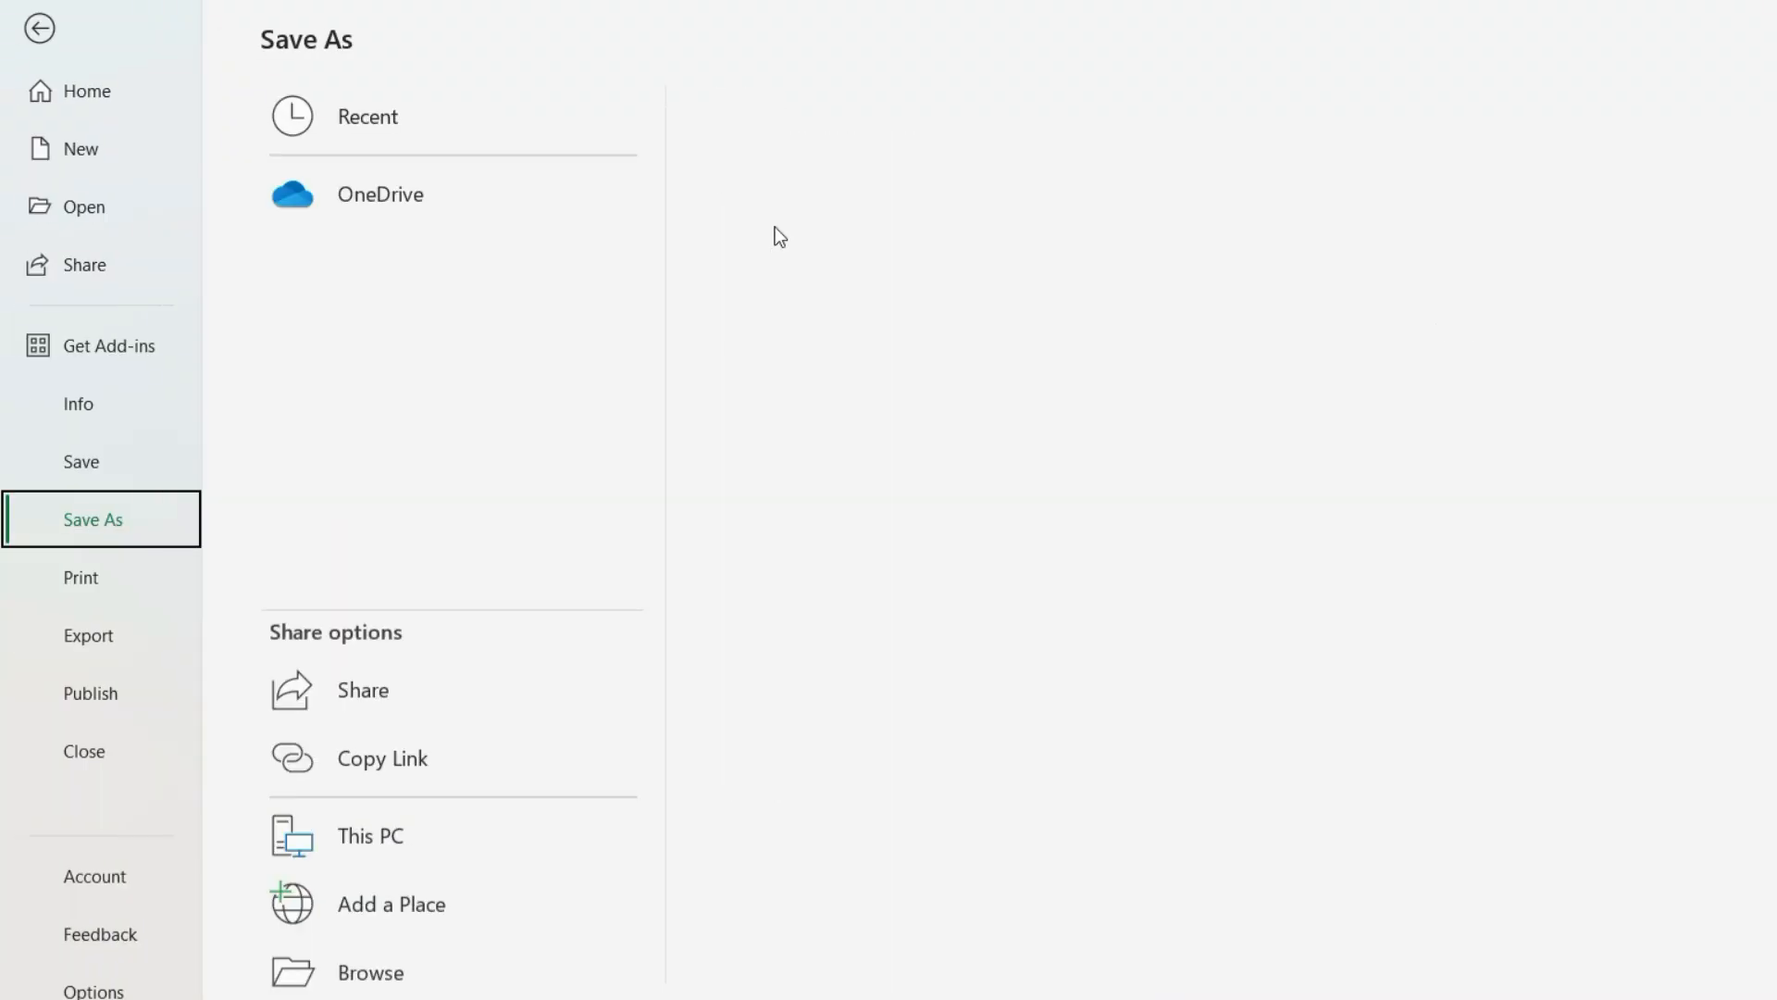
pyautogui.click(416, 966)
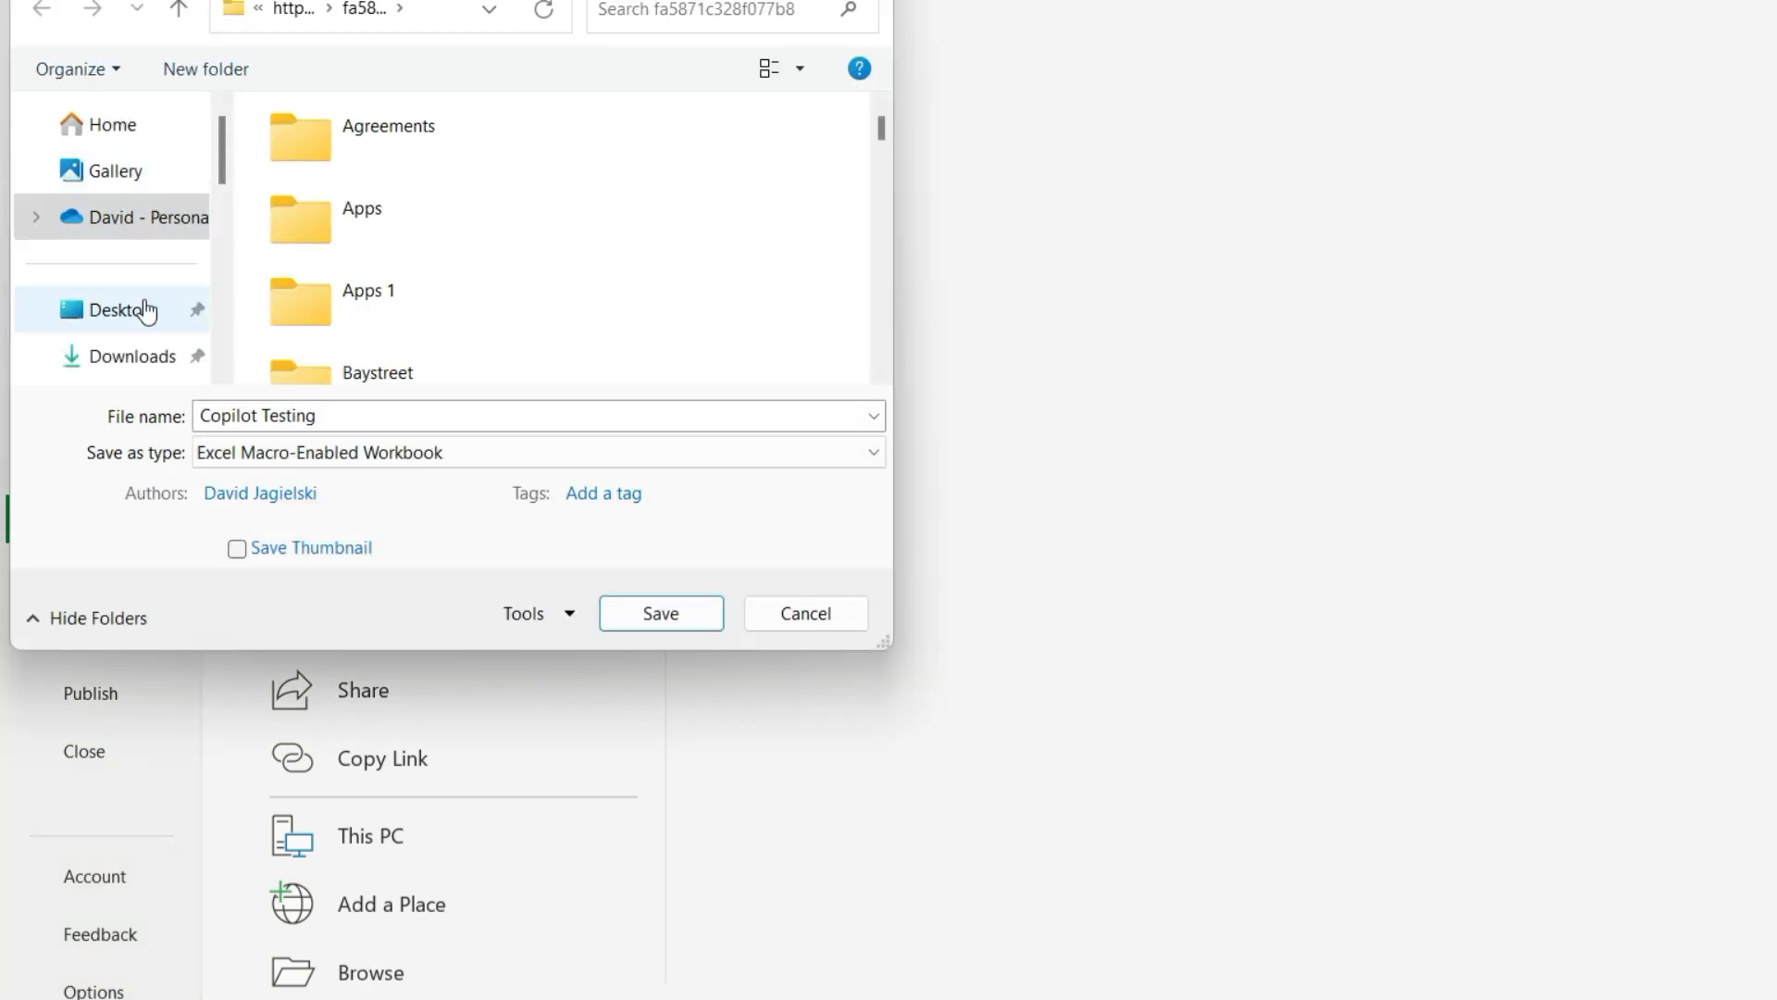
pyautogui.click(146, 312)
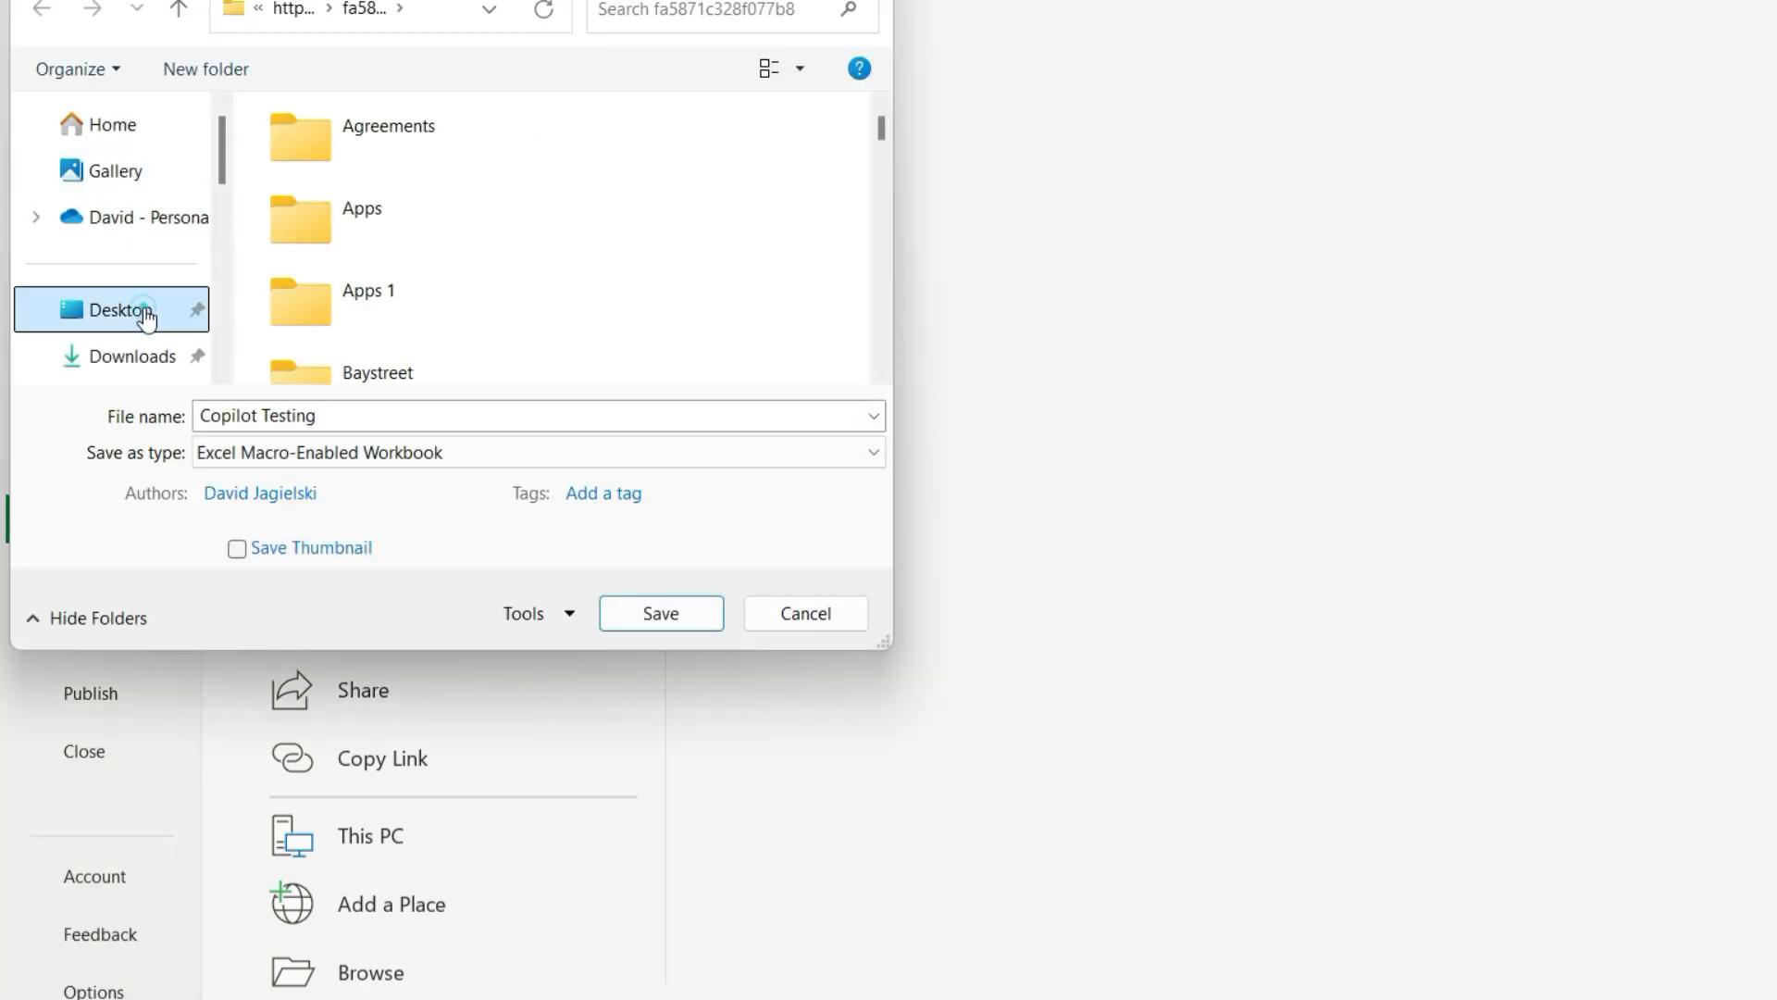
pyautogui.click(645, 616)
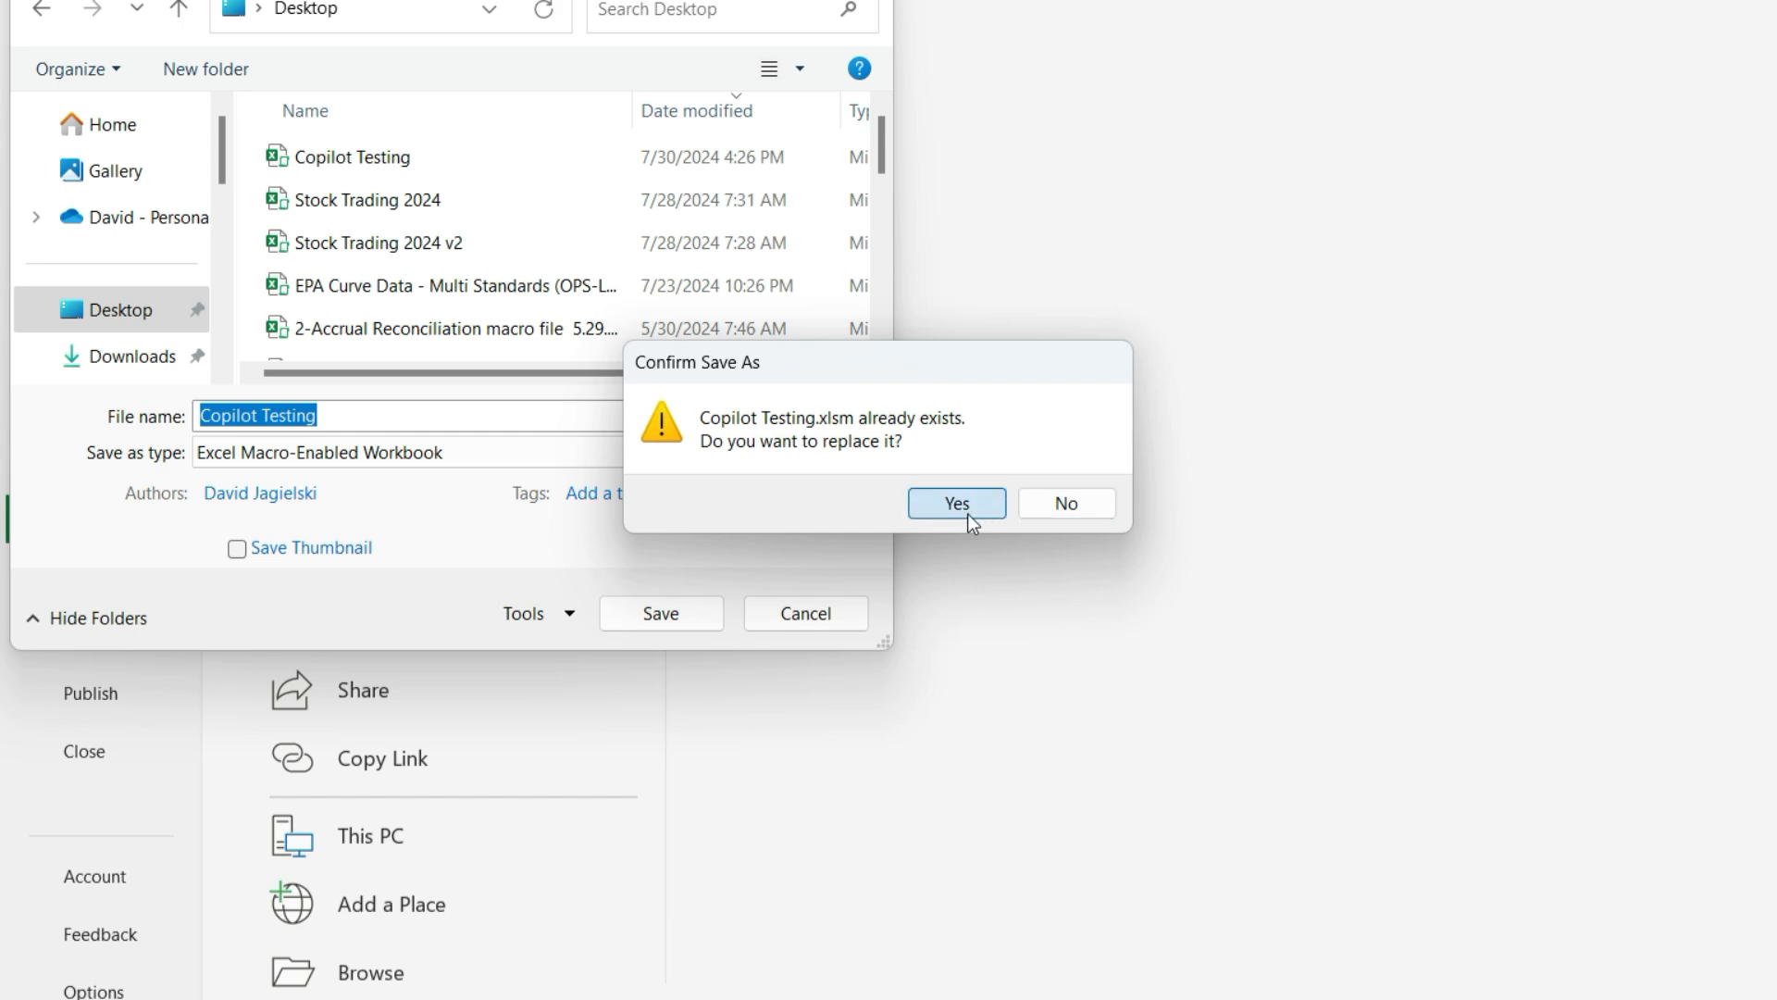
pyautogui.click(963, 506)
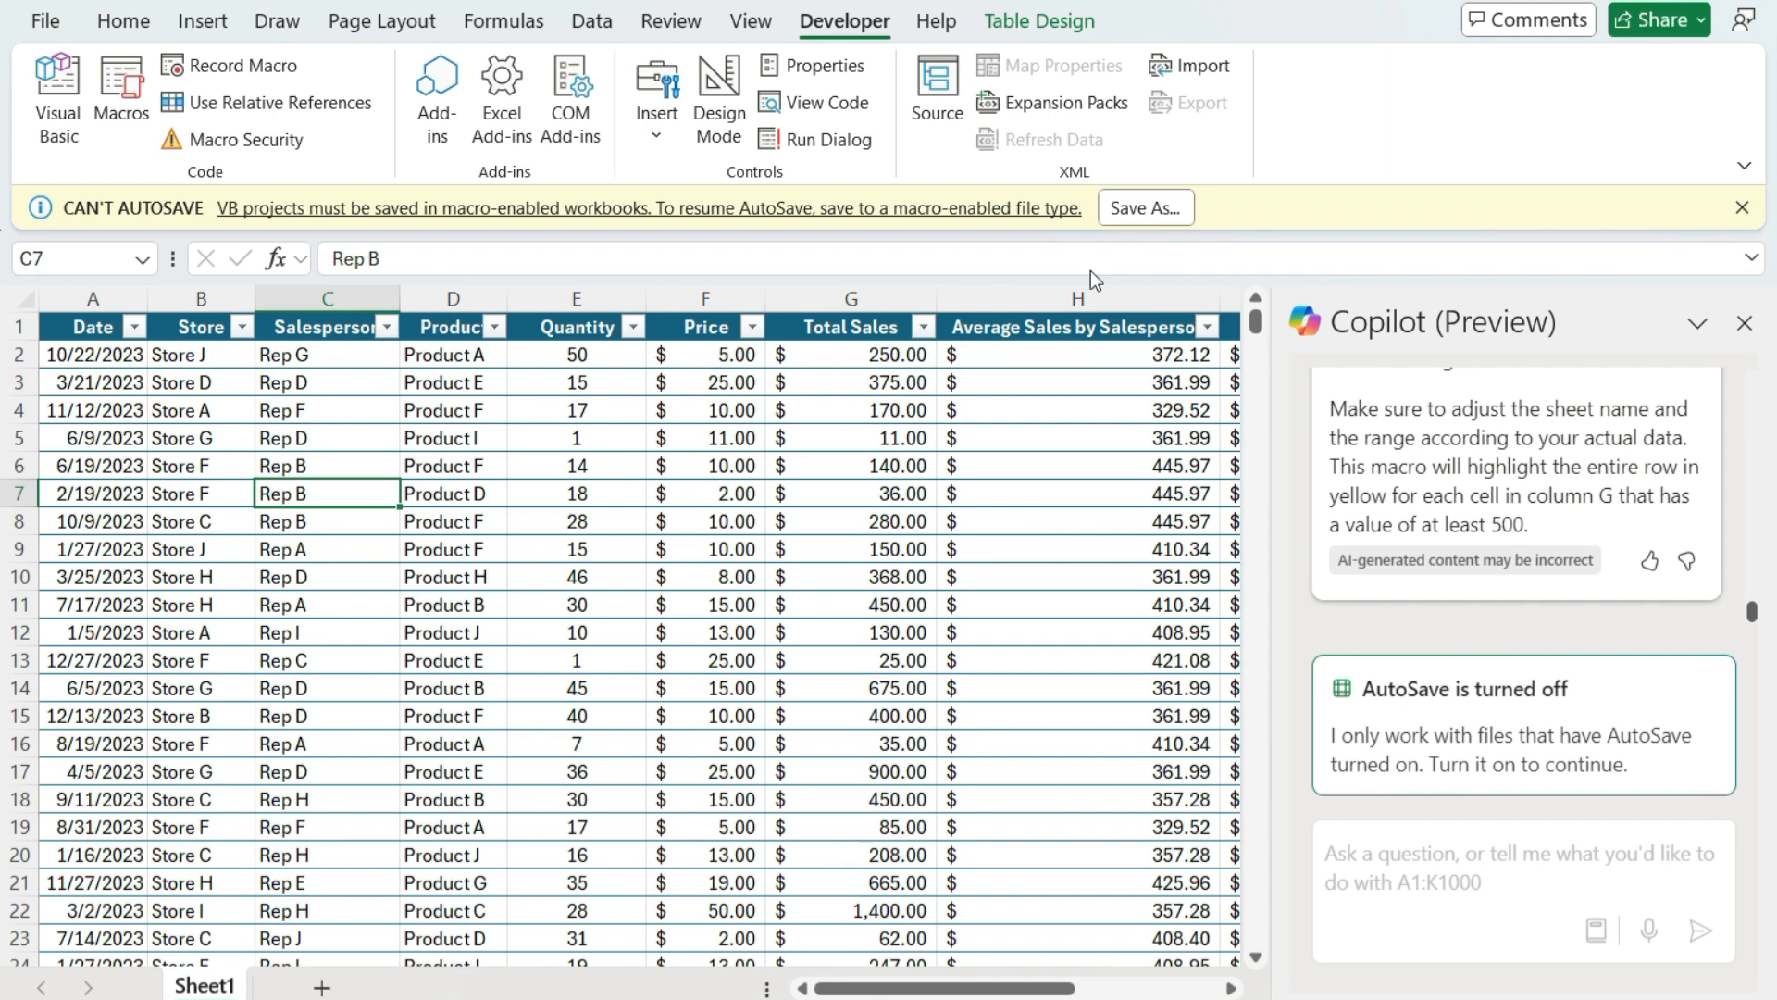
pyautogui.click(1737, 208)
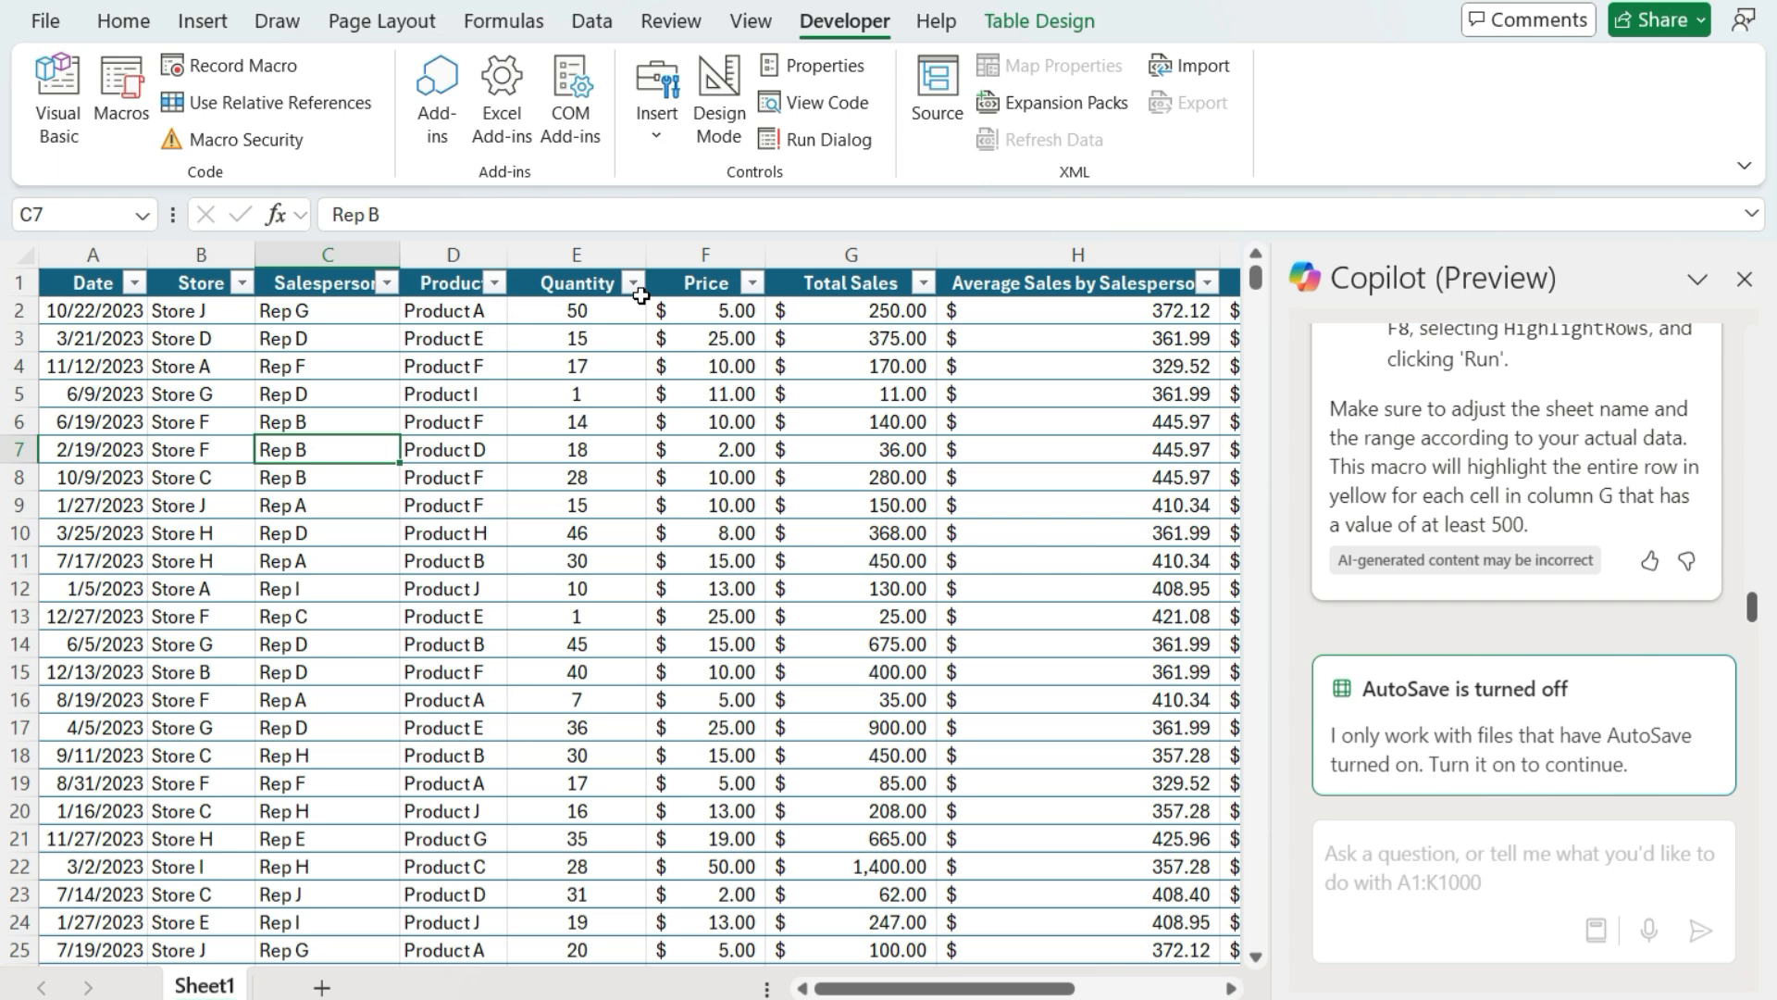
# Run the HighlightRows macro on the sales data and check the row highlighting against the Total Sales values.
pyautogui.hotkey('alt', 'F8')
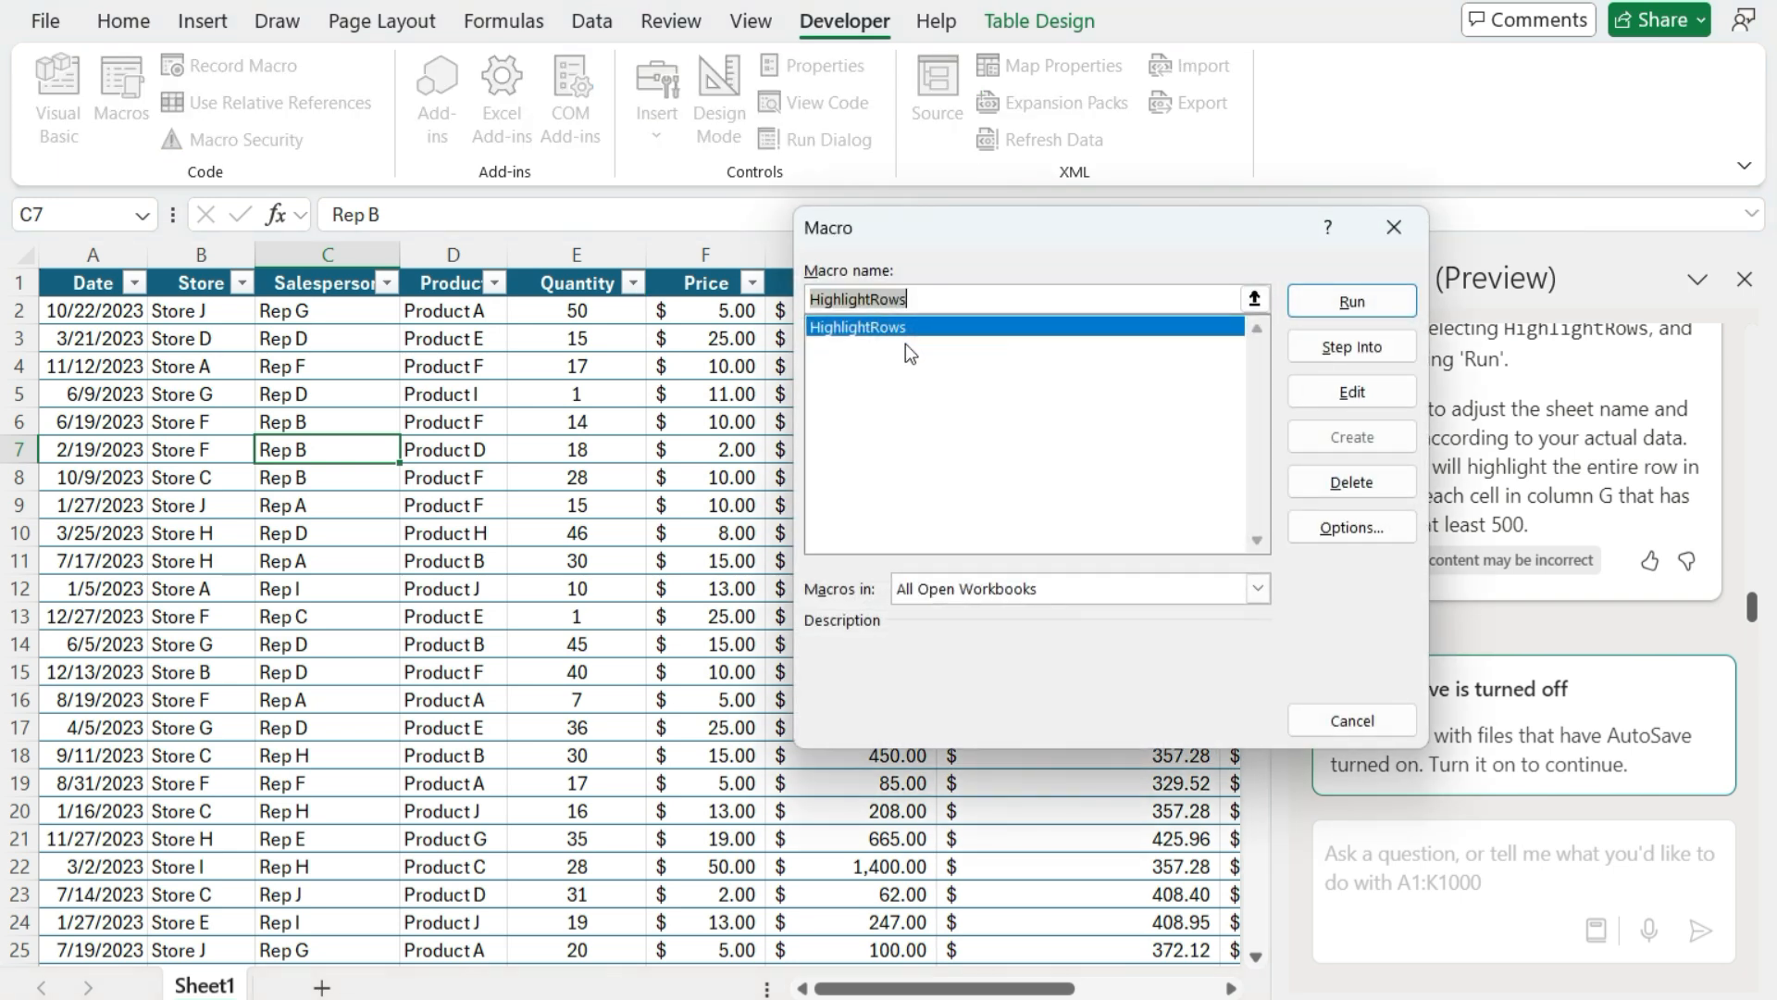
pyautogui.moveTo(1142, 213); pyautogui.dragTo(1308, 237)
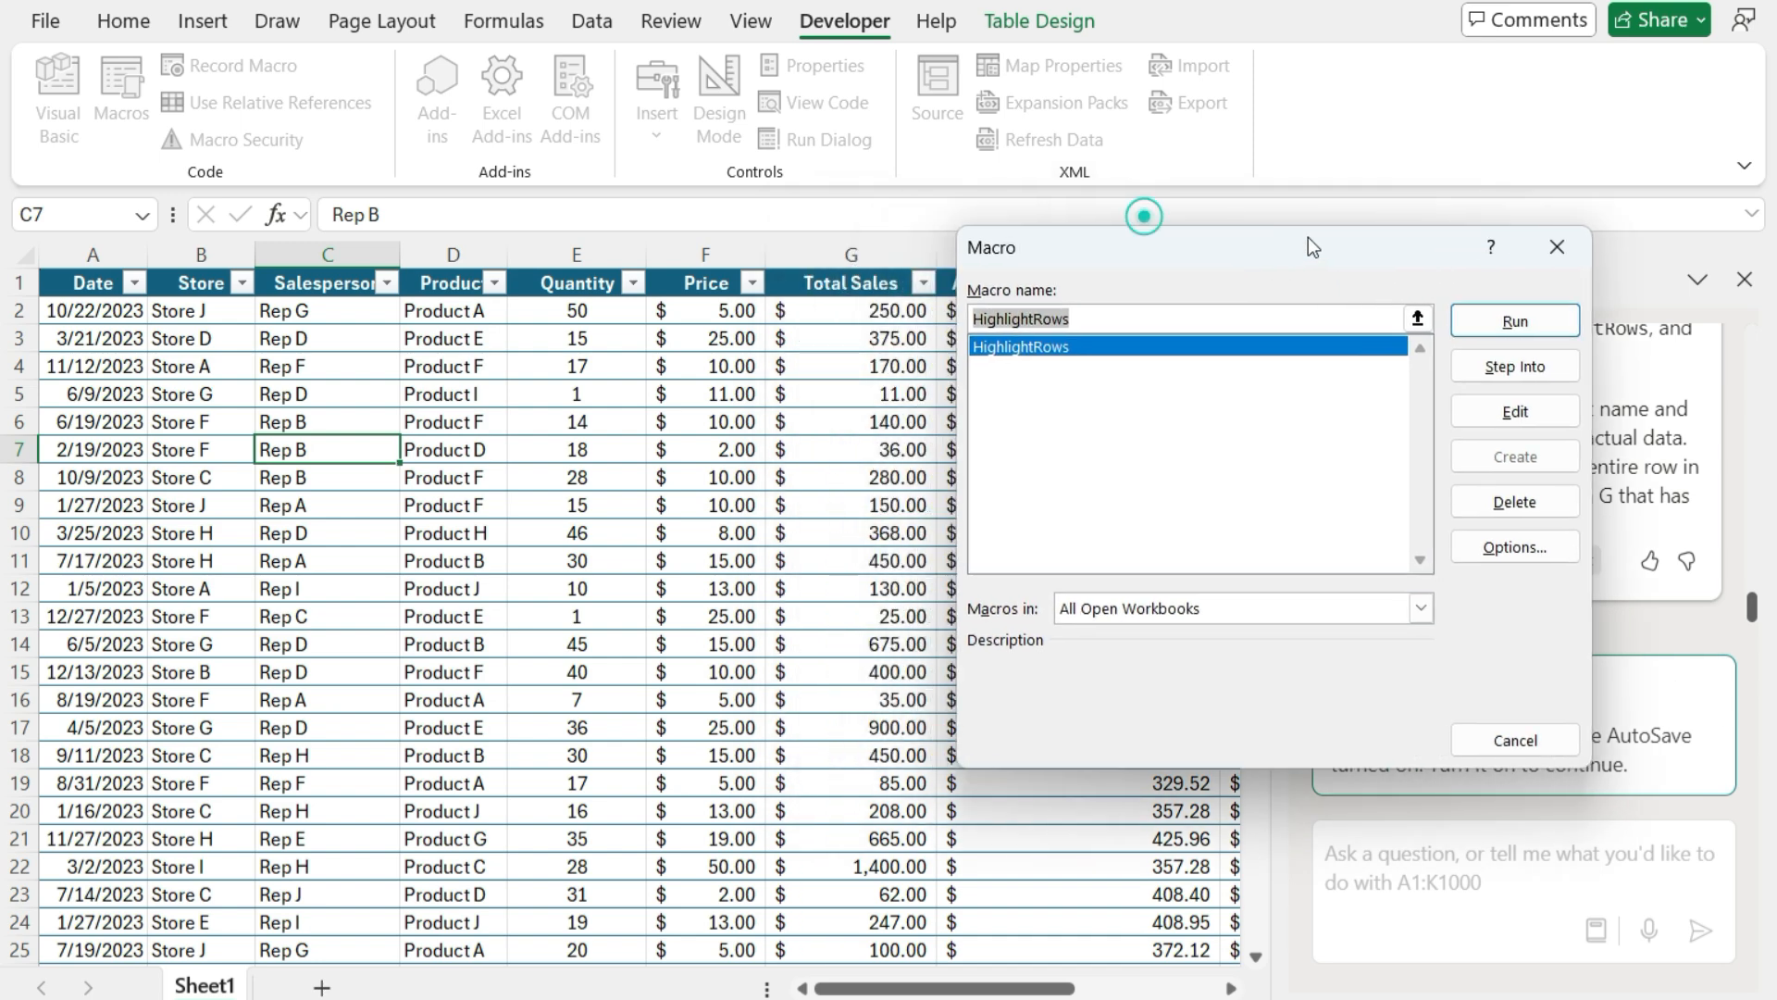
pyautogui.moveTo(1181, 248); pyautogui.dragTo(1236, 252)
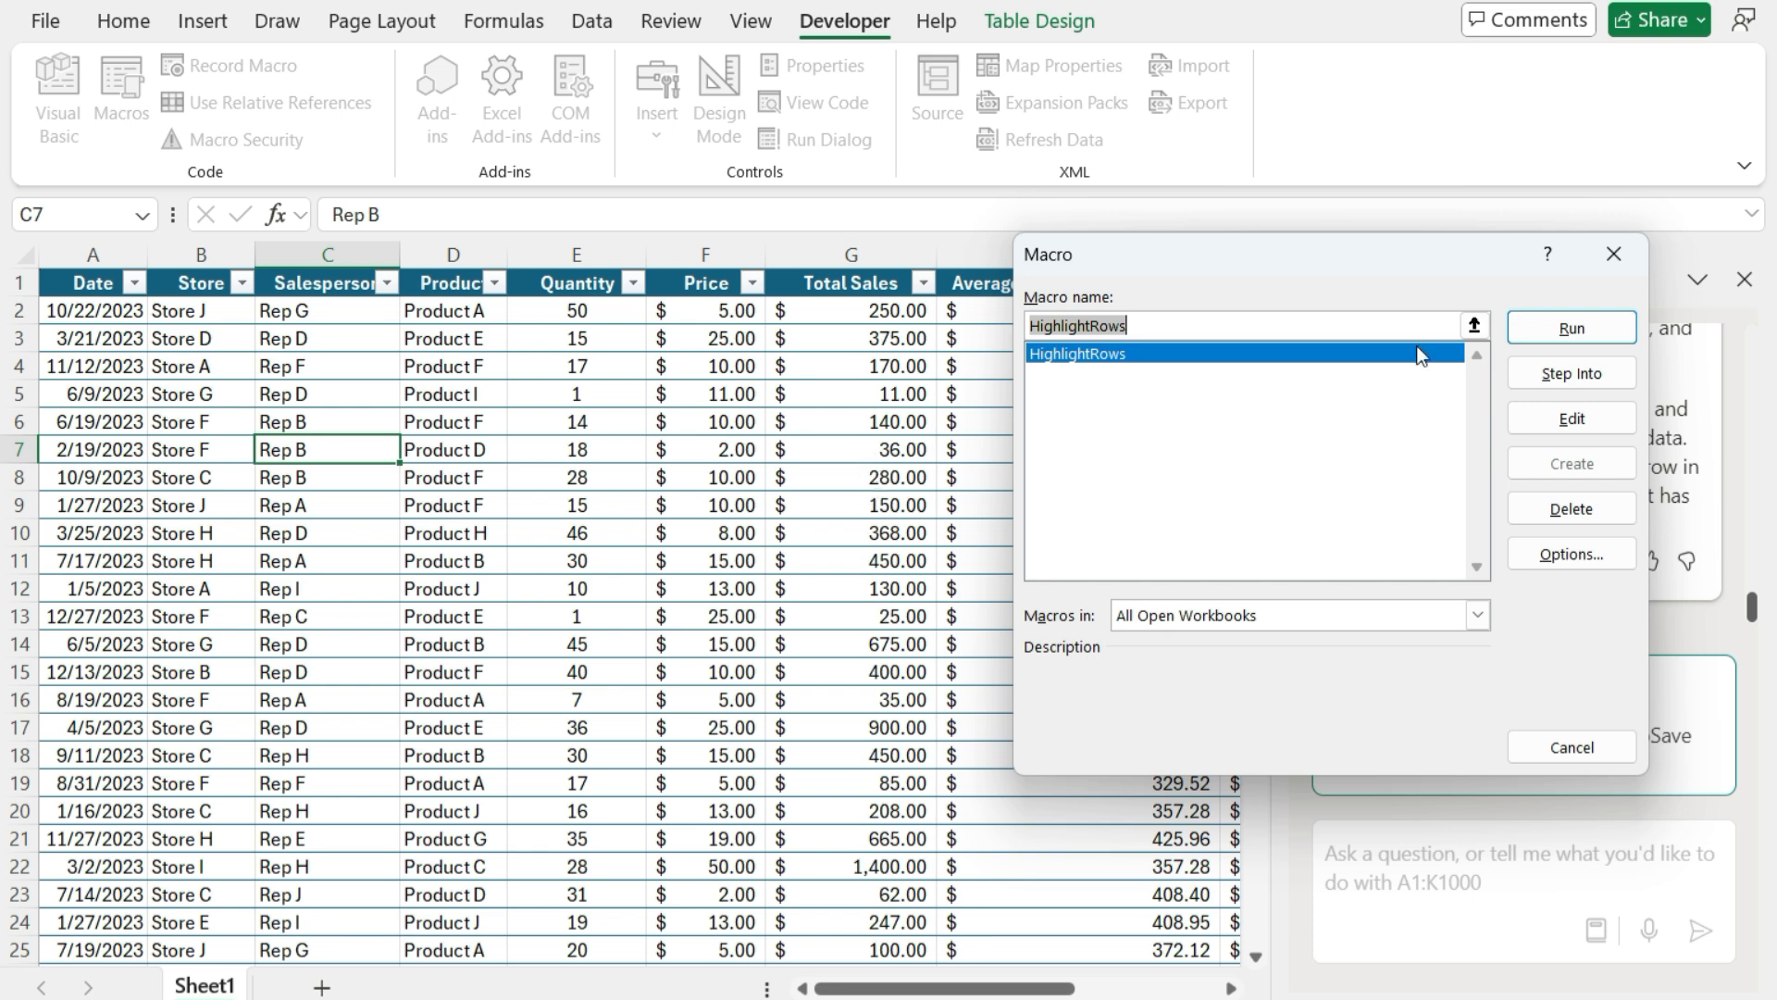
pyautogui.click(1571, 328)
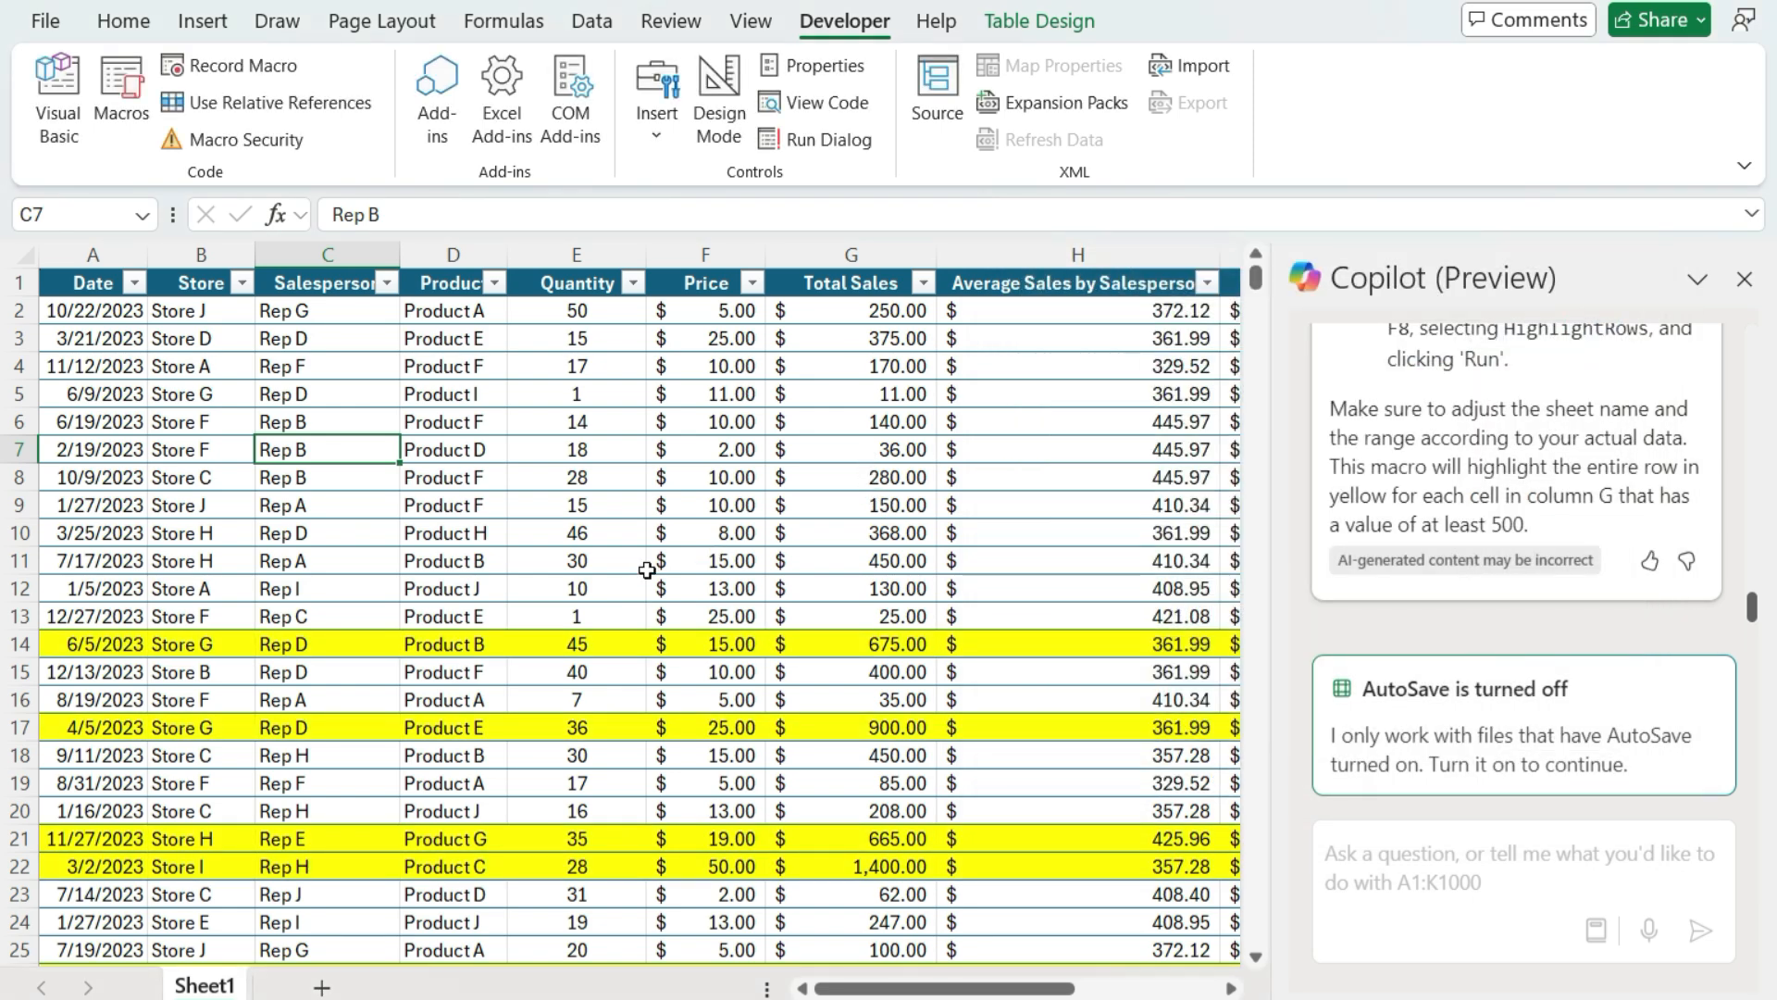
pyautogui.scroll(-3, 805, 645)
pyautogui.scroll(-3, 805, 645)
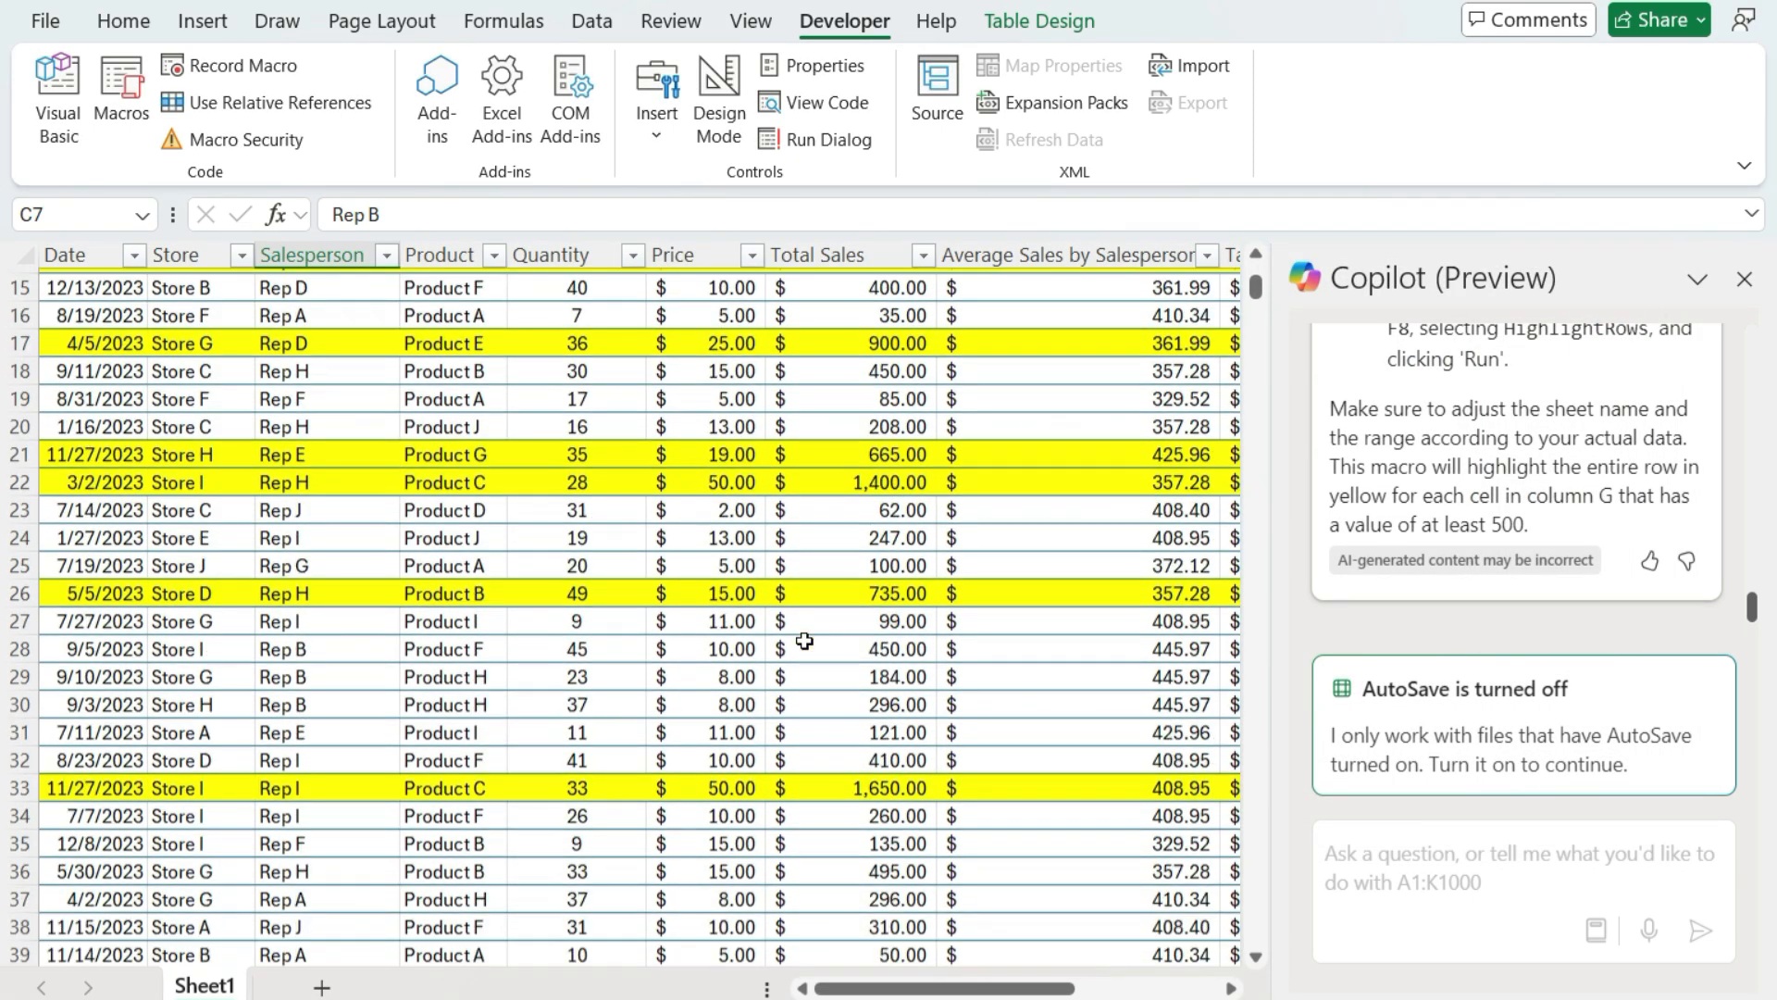
pyautogui.scroll(-4, 801, 635)
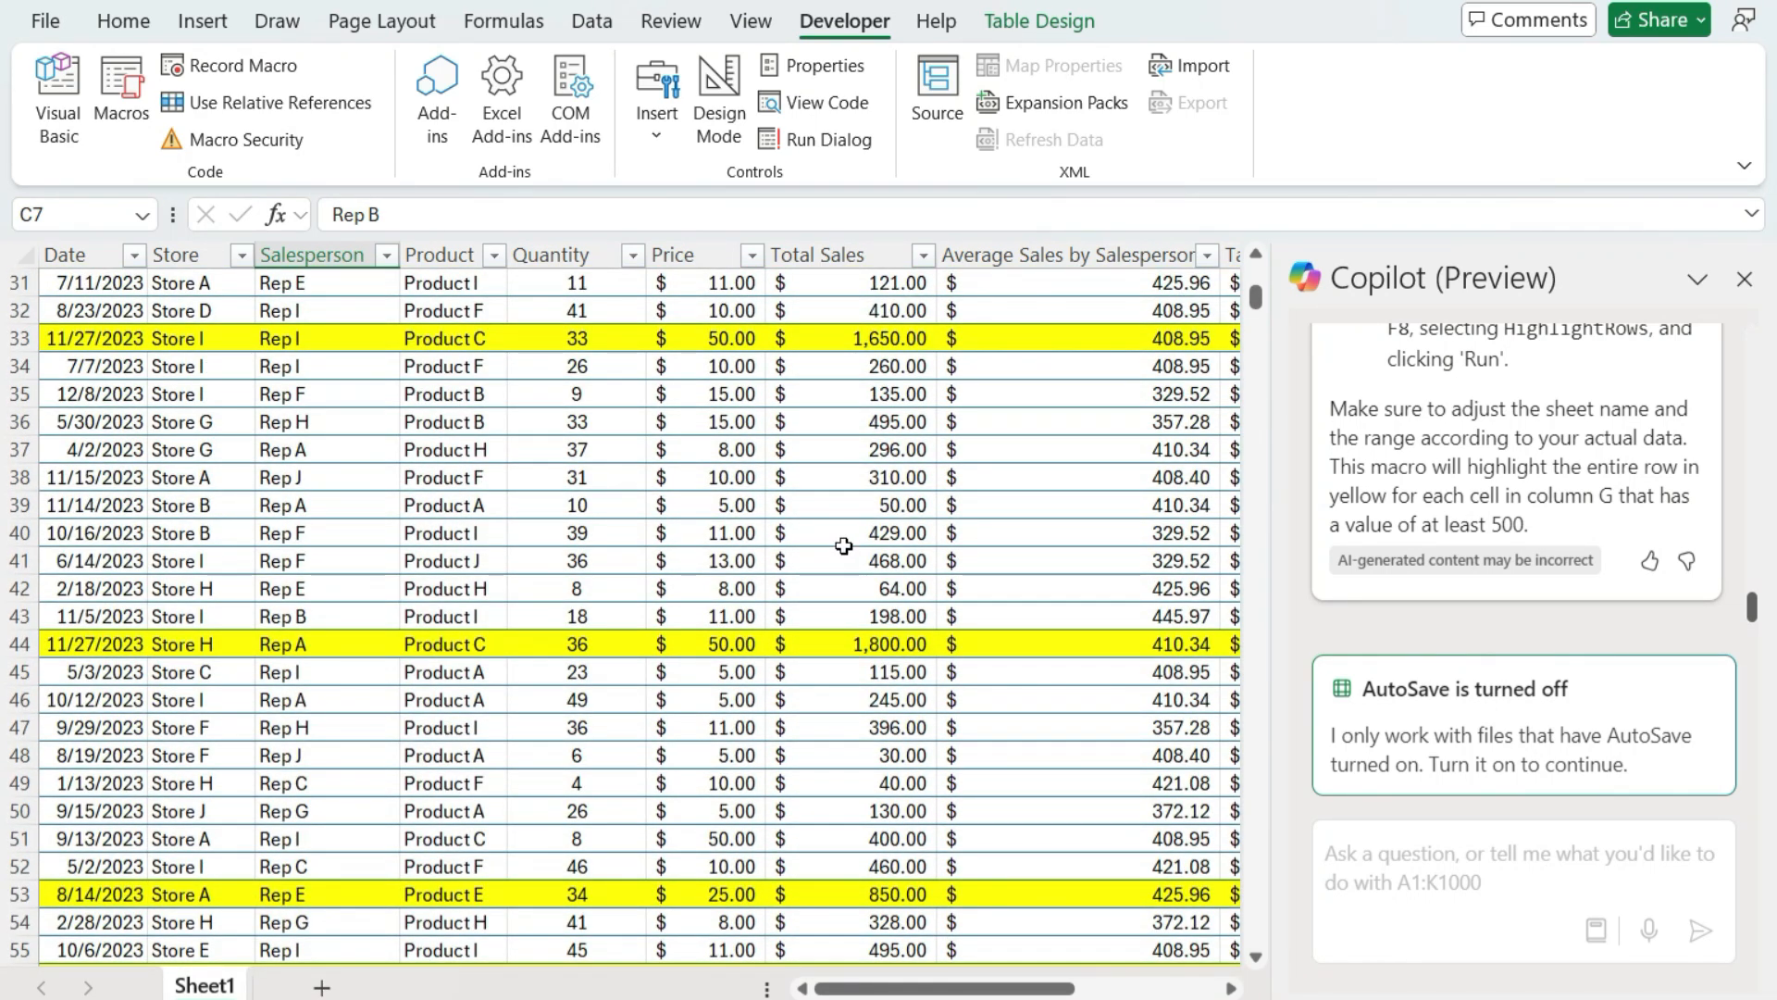
pyautogui.moveTo(925, 988); pyautogui.dragTo(788, 942)
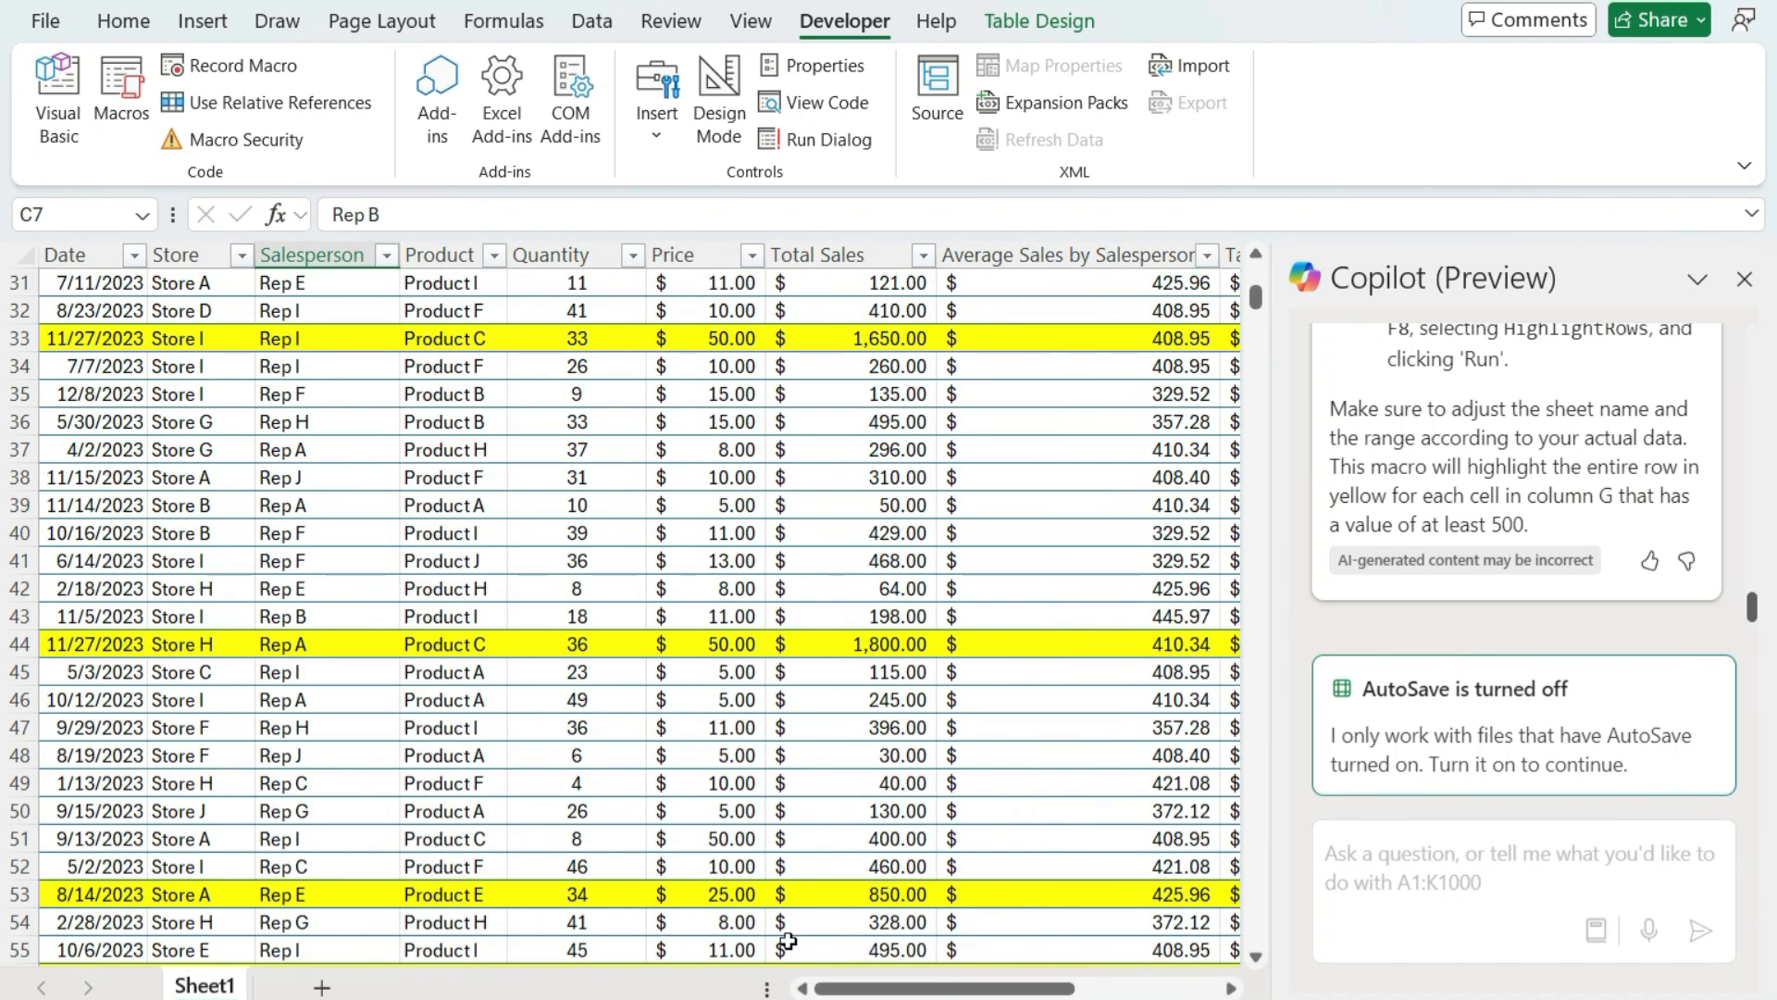